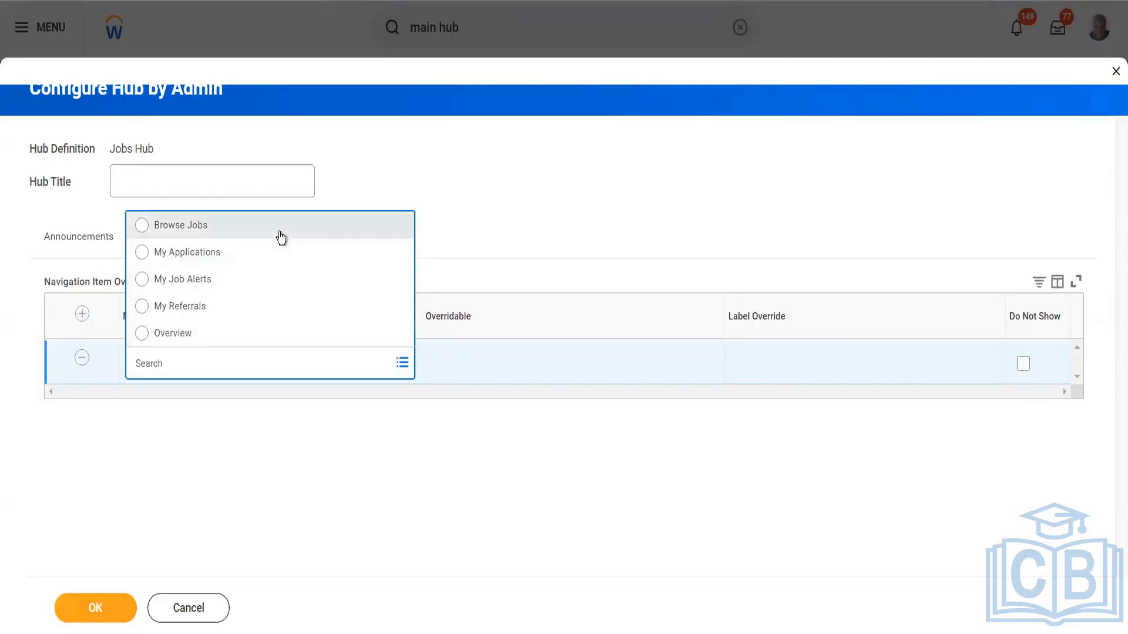
Set the first override row's navigation item to Browse Jobs and check its Overridable choices
click(392, 229)
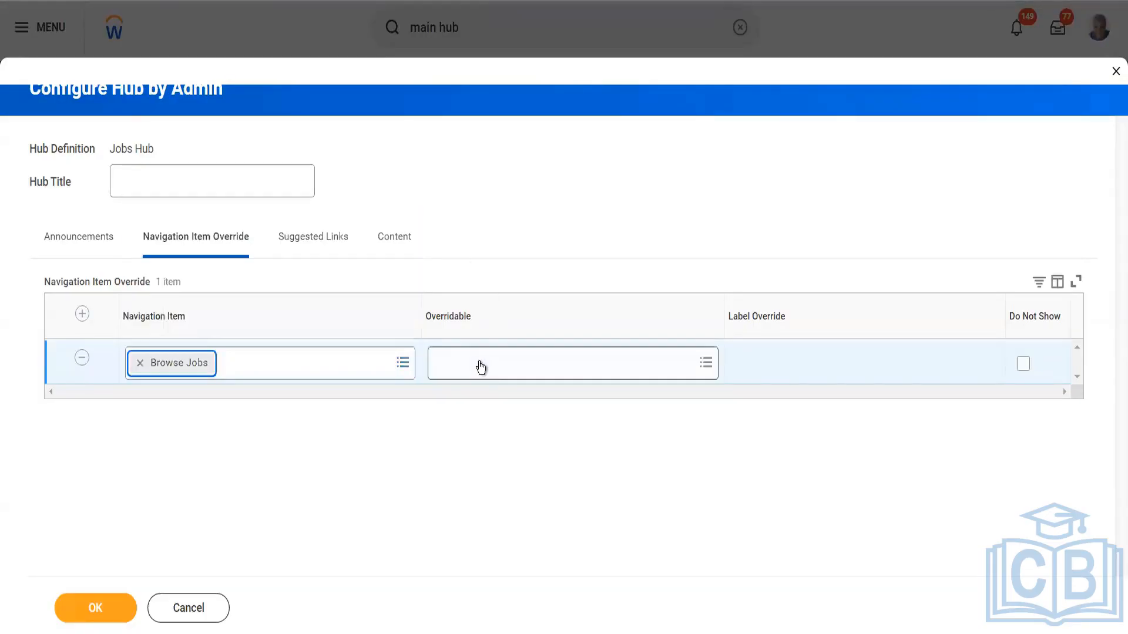
click(496, 365)
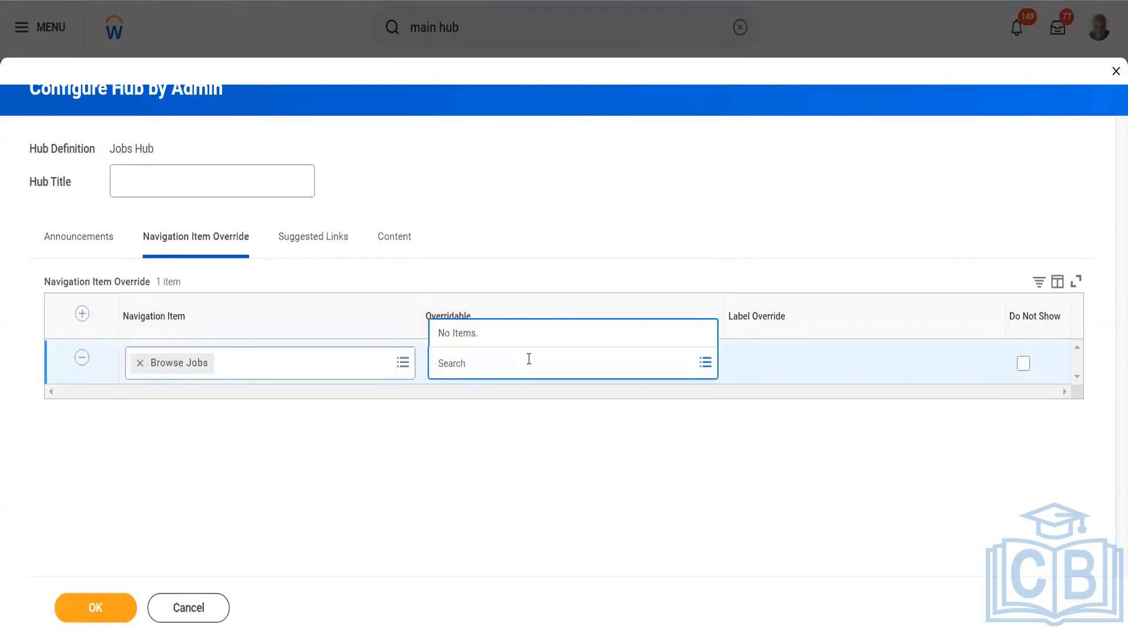
click(569, 439)
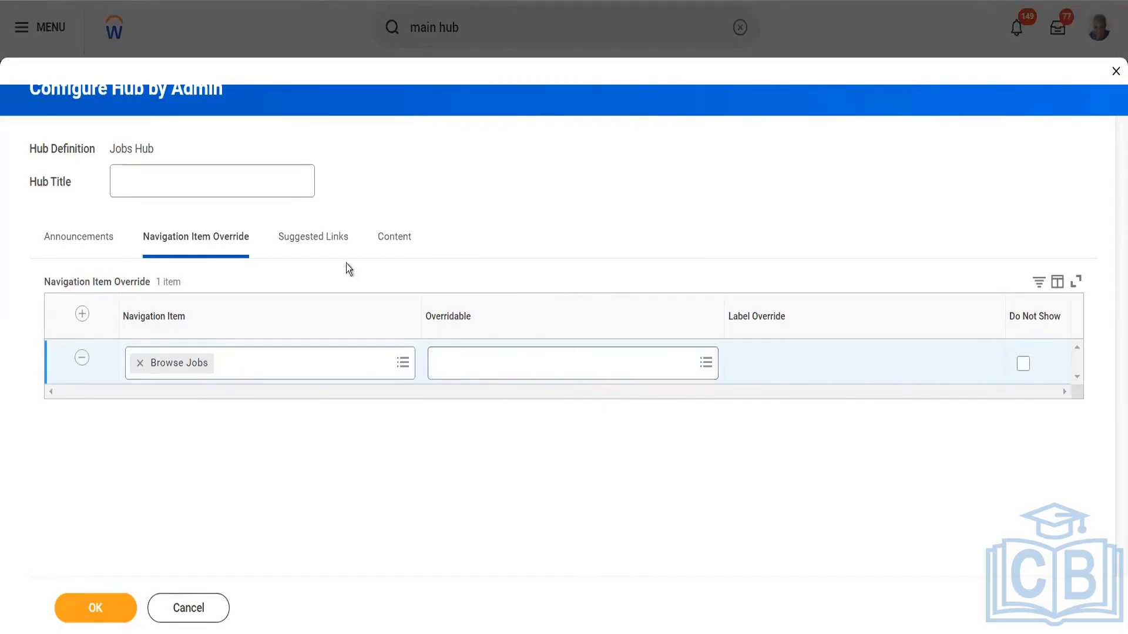
Add another navigation item override row for My Applications and check its Overridable choices
click(83, 315)
click(404, 365)
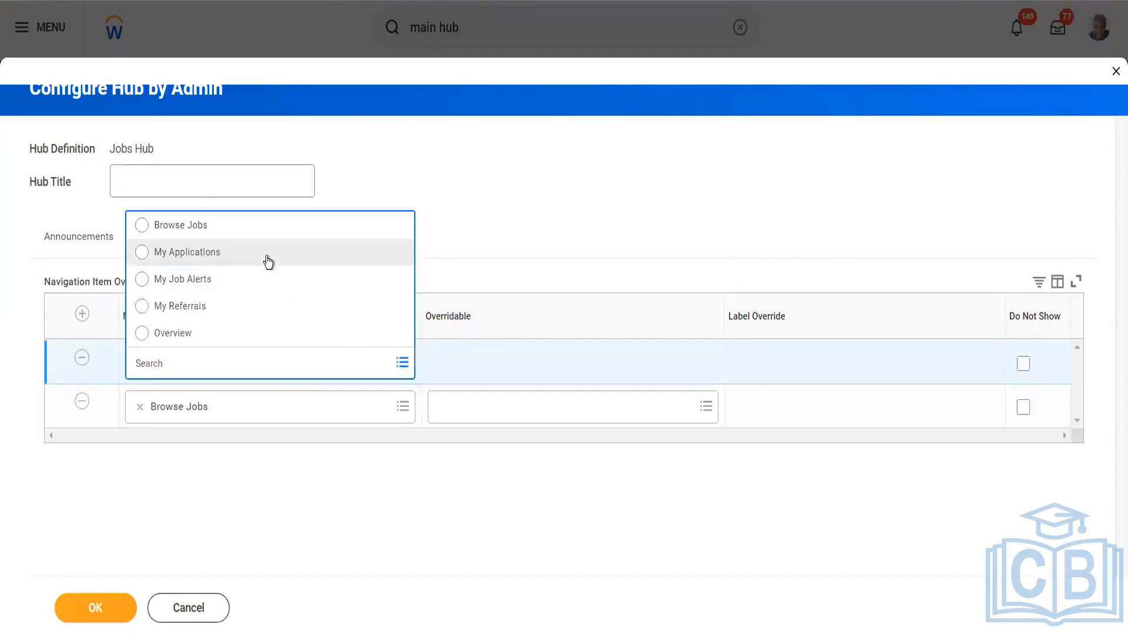
click(268, 258)
click(533, 360)
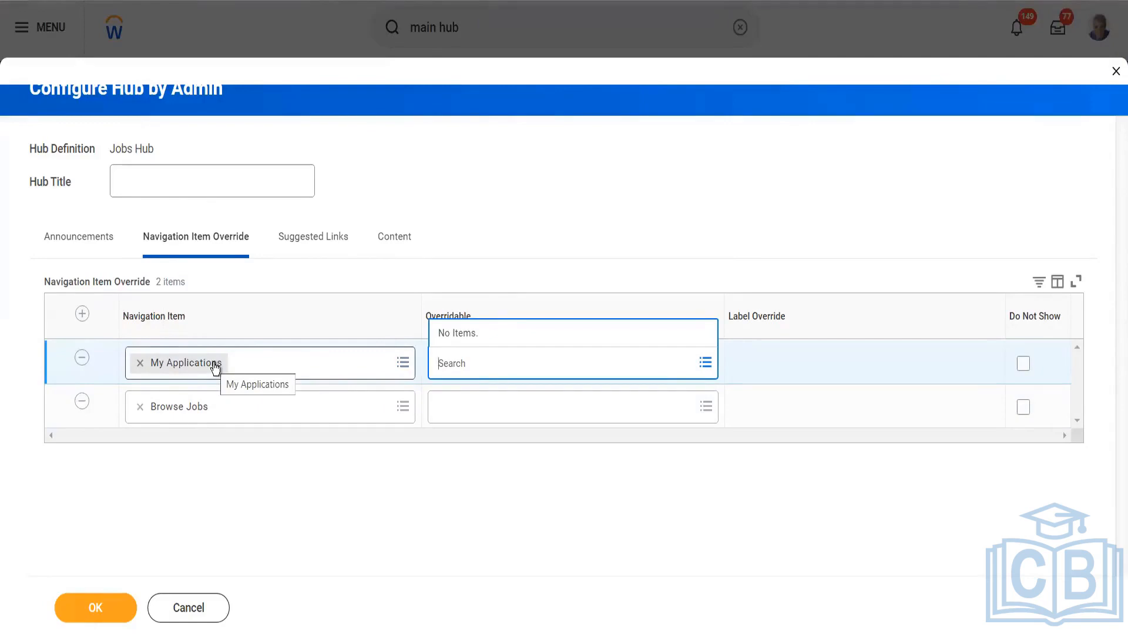
Change the new override row's navigation item to My Job Alerts and check its Overridable choices
click(402, 365)
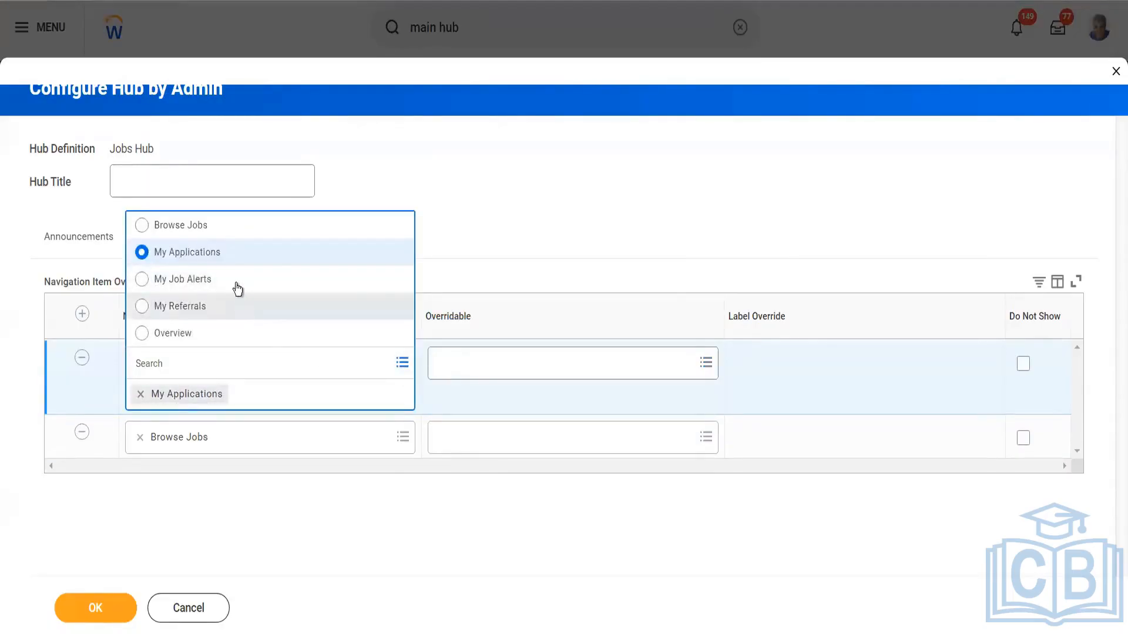
click(235, 283)
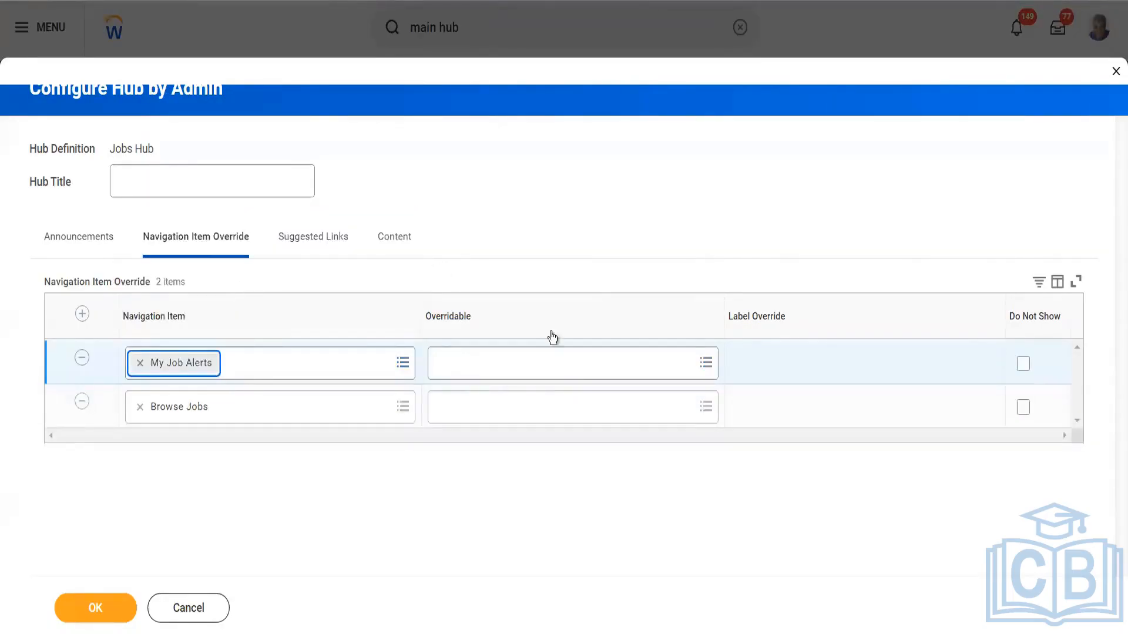
click(547, 370)
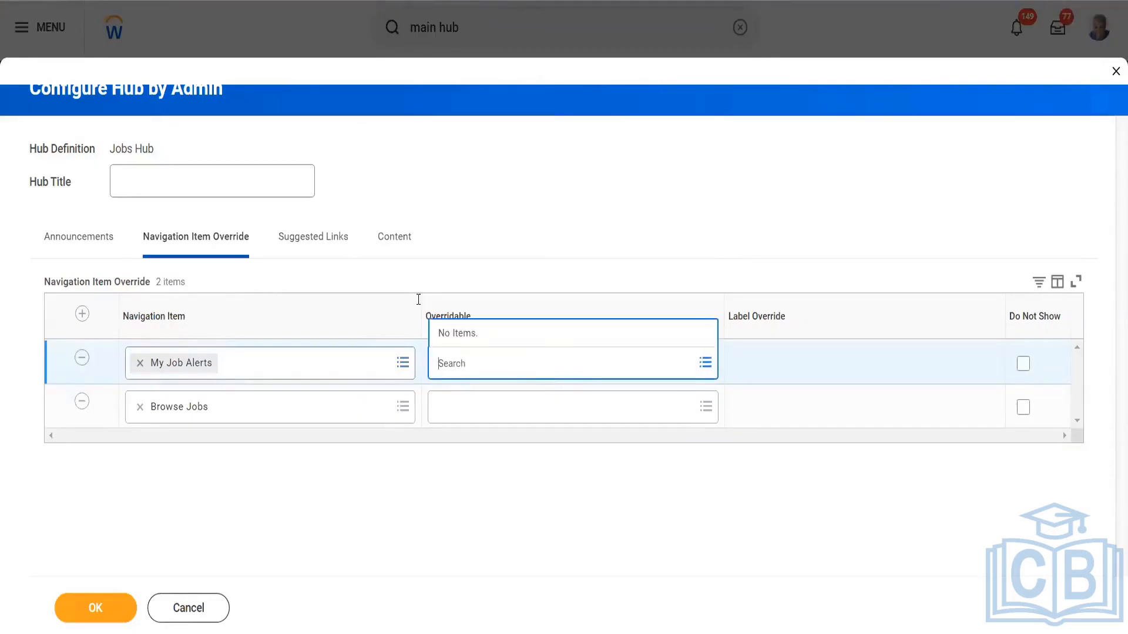
Add a row to the hub's configured suggested links
click(322, 246)
click(321, 243)
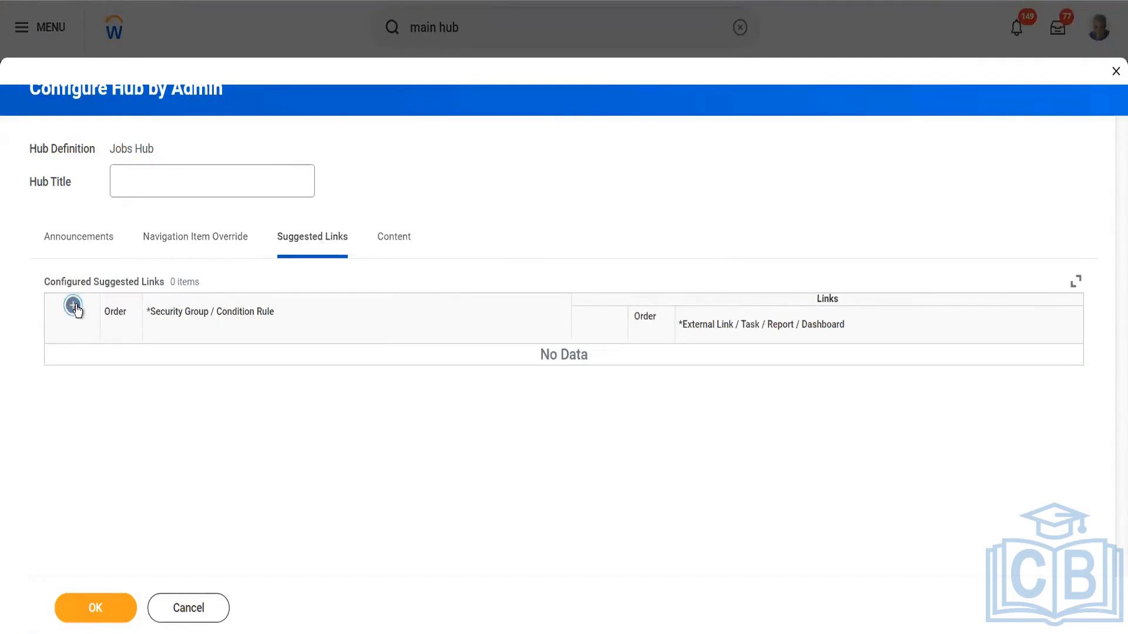
click(73, 305)
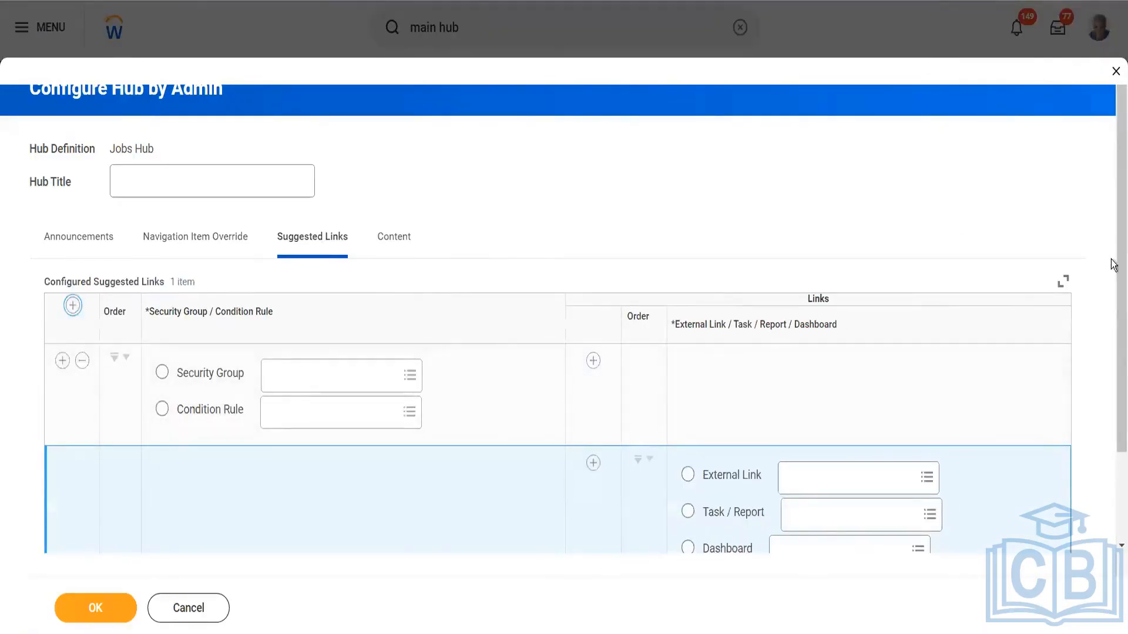
Browse the dashboards available for the new suggested link without choosing one
scroll(1114, 335, down, 2)
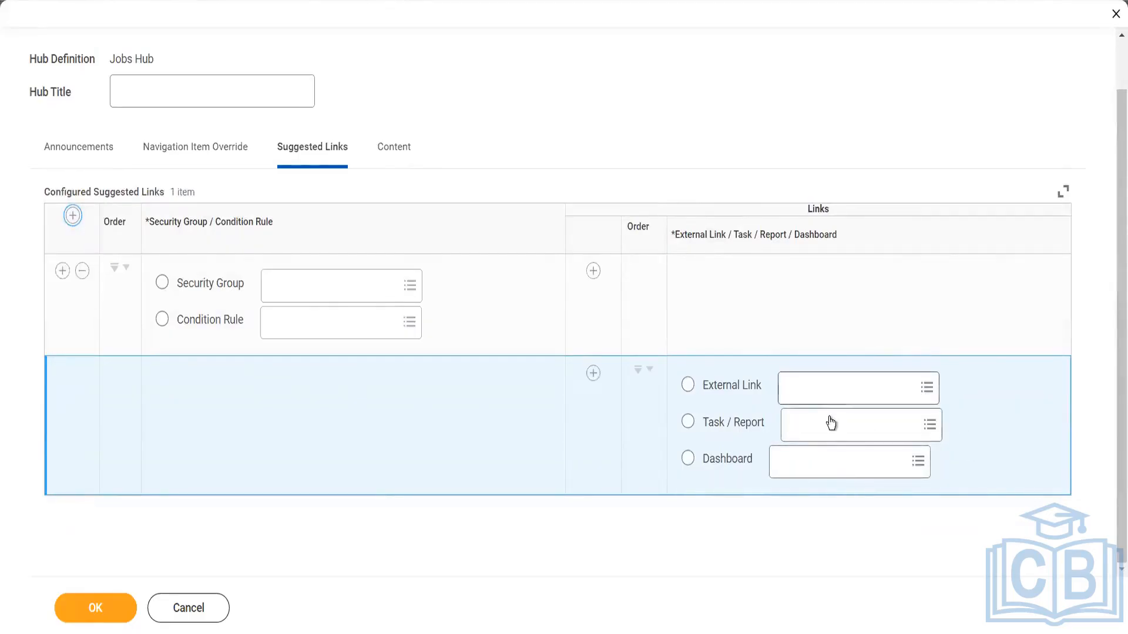
click(822, 467)
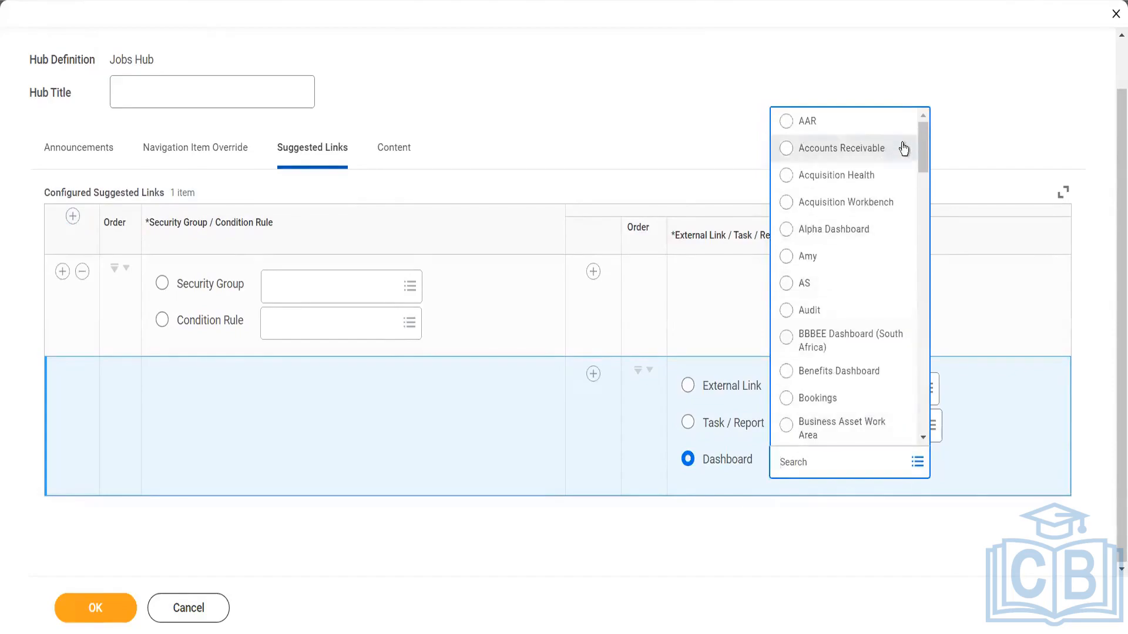
drag(922, 151, 922, 361)
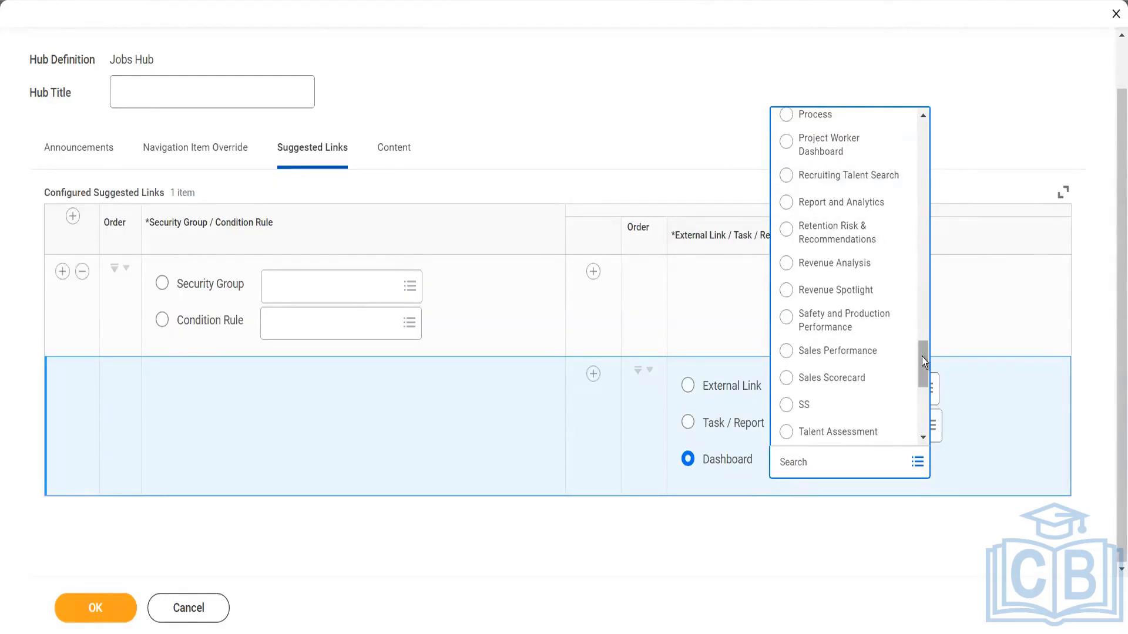
drag(922, 357, 922, 427)
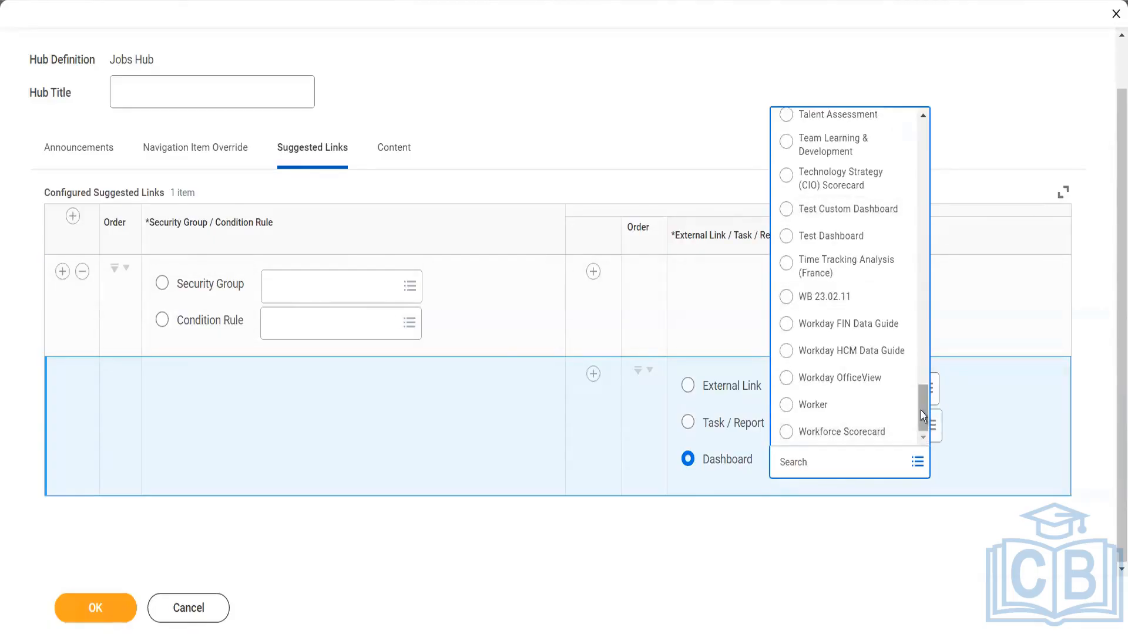
scroll(922, 400, up, 3)
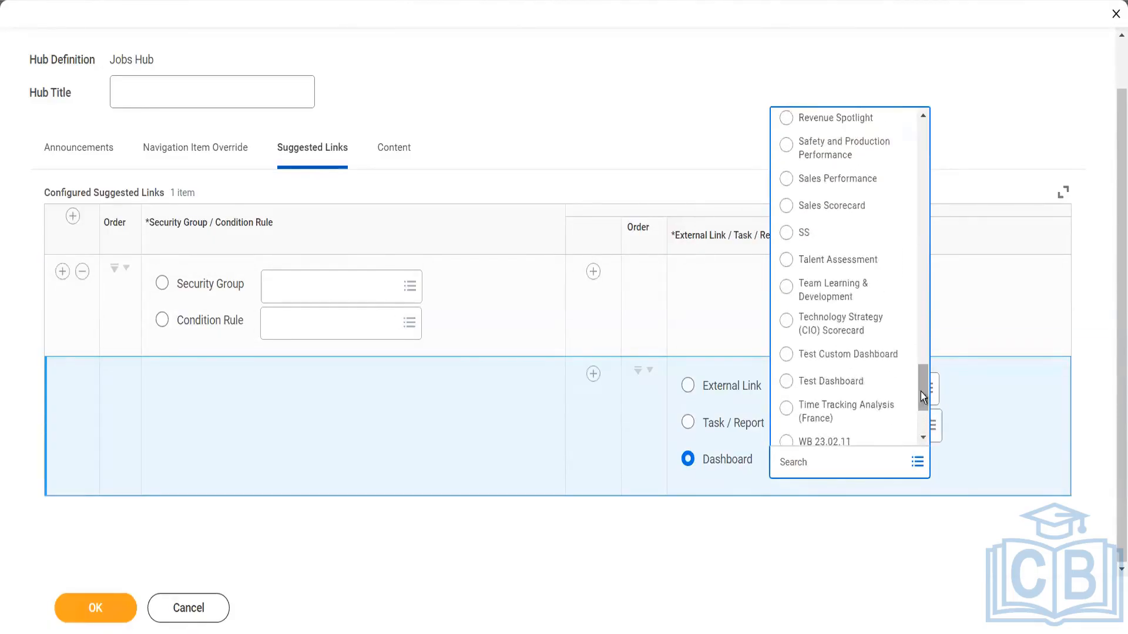
scroll(922, 371, up, 3)
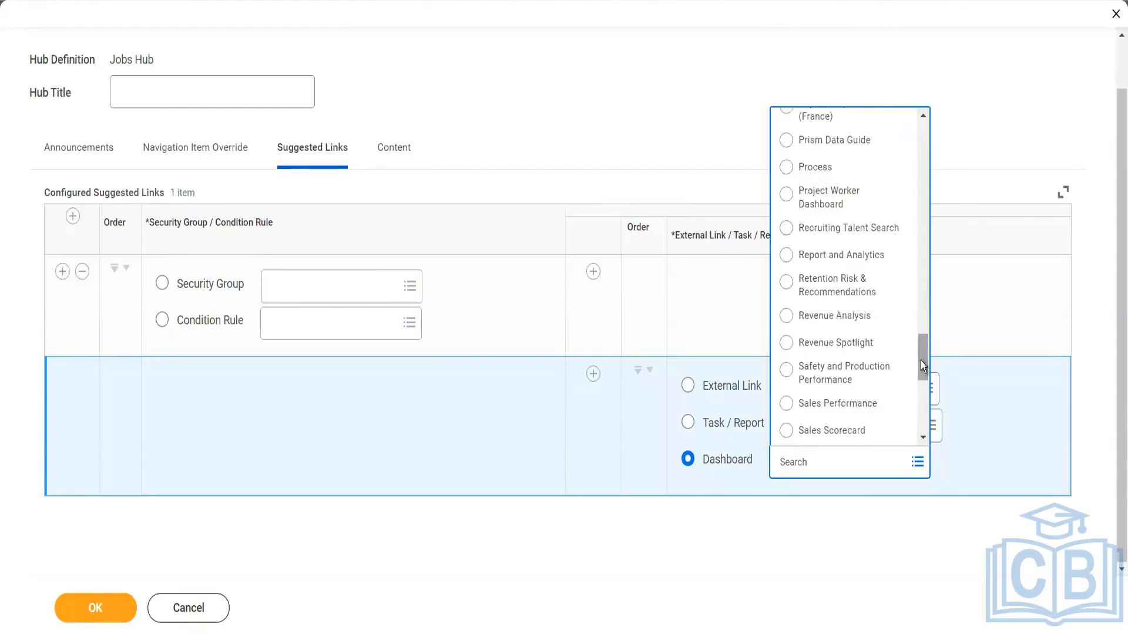
scroll(881, 340, up, 3)
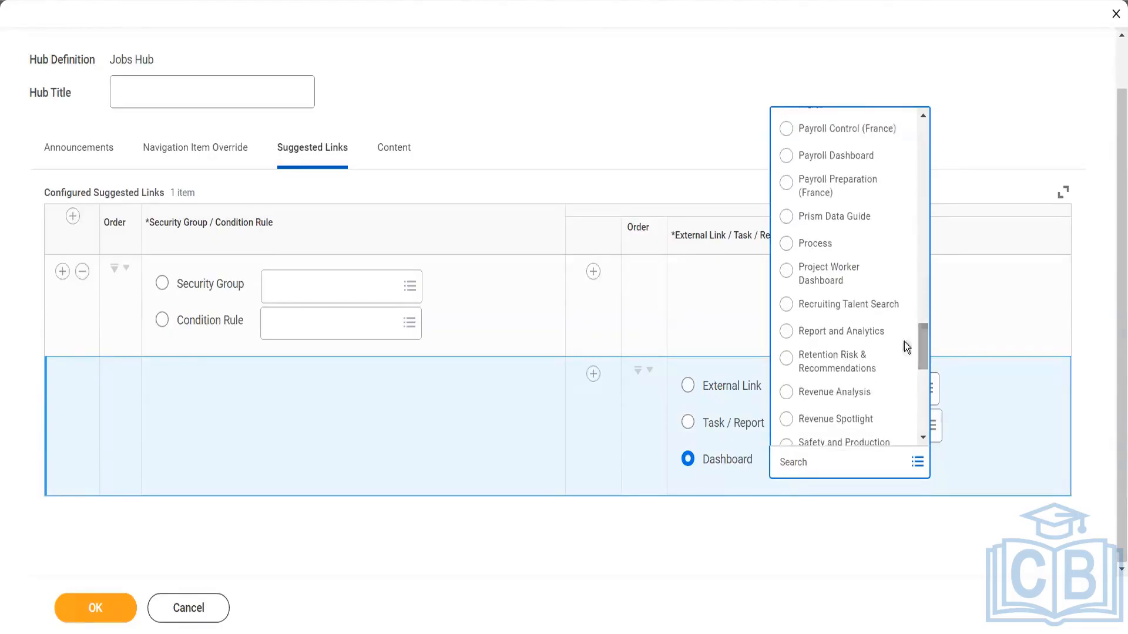
click(790, 517)
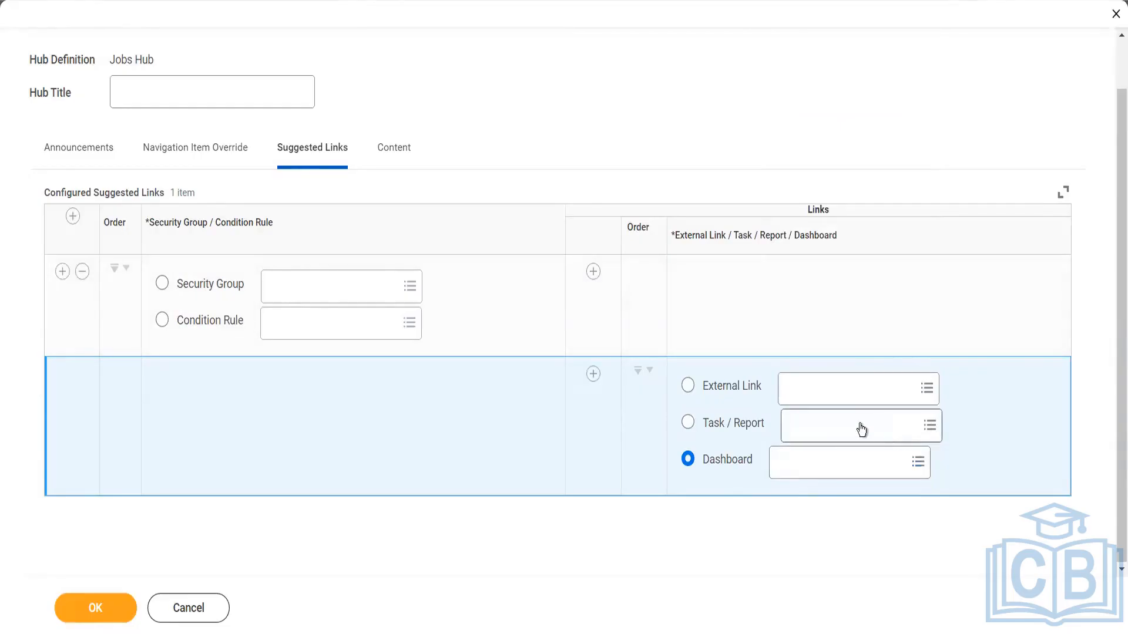
Set the suggested link to the external link Community
click(851, 395)
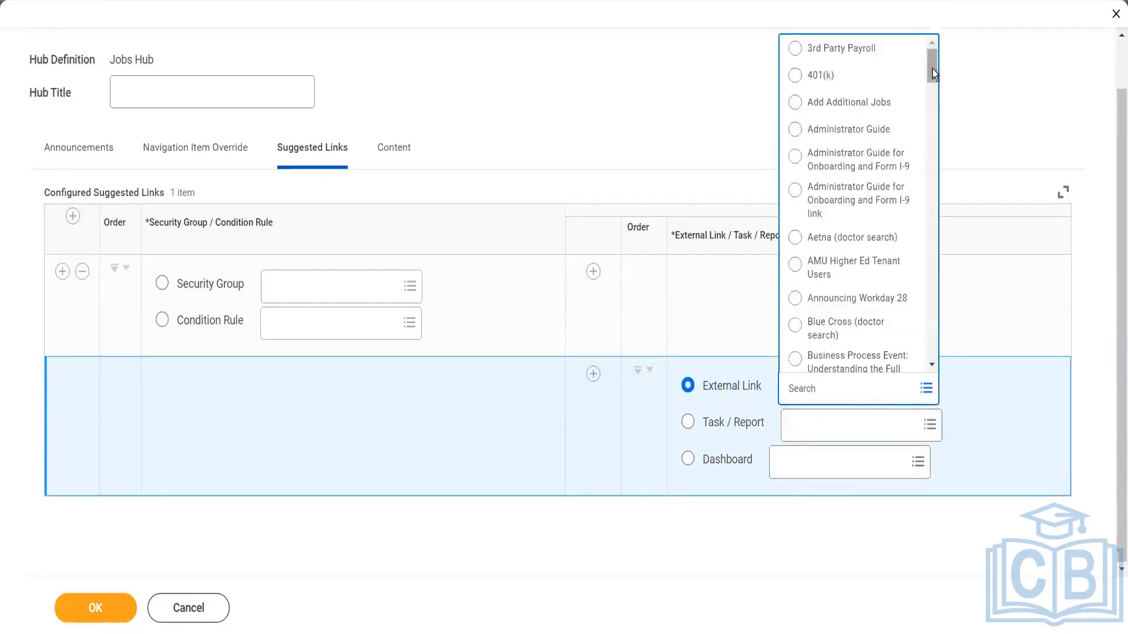
drag(932, 67, 932, 99)
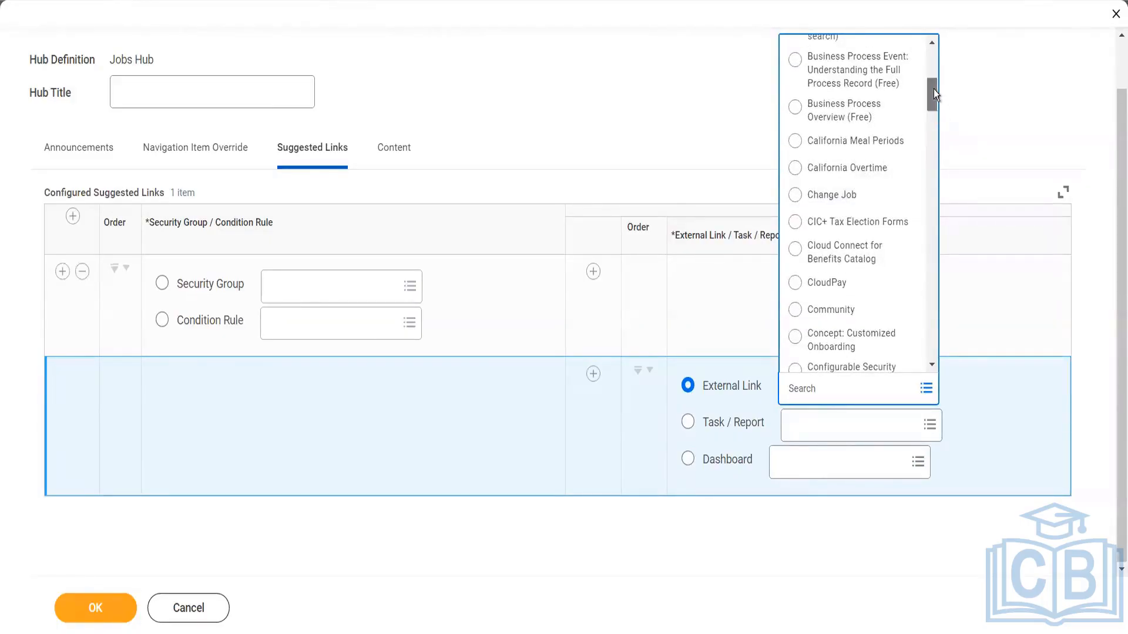
mouse_move(932, 98)
mouse_down()
mouse_move(935, 134)
mouse_move(935, 116)
mouse_up()
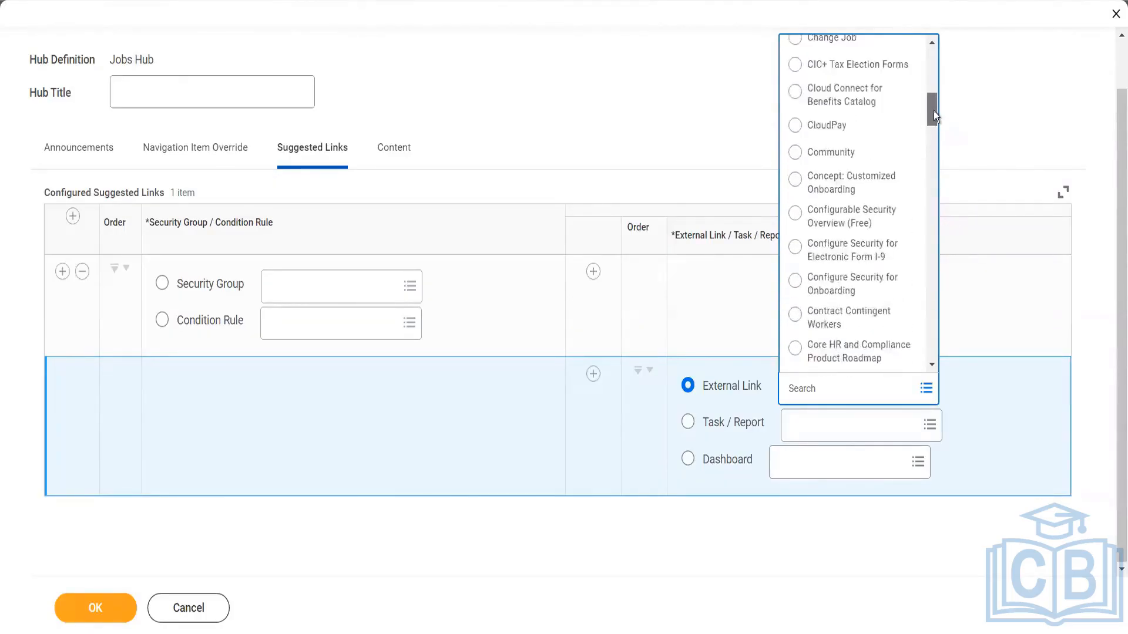
click(850, 152)
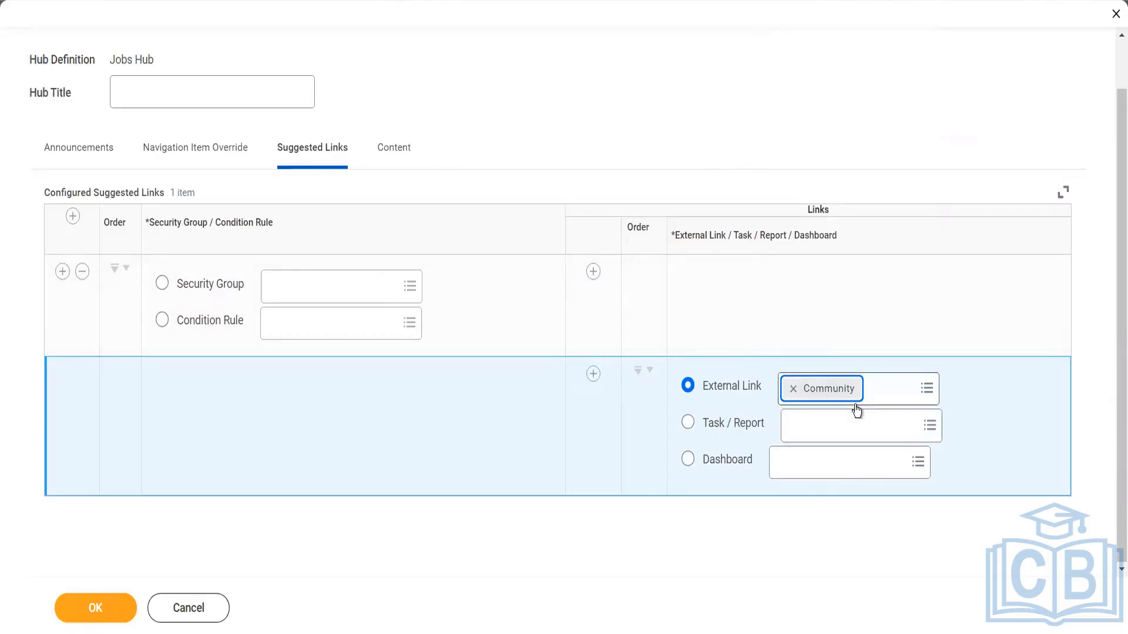
Change the suggested link's external link to Add Additional Jobs and recheck the available choices
click(926, 390)
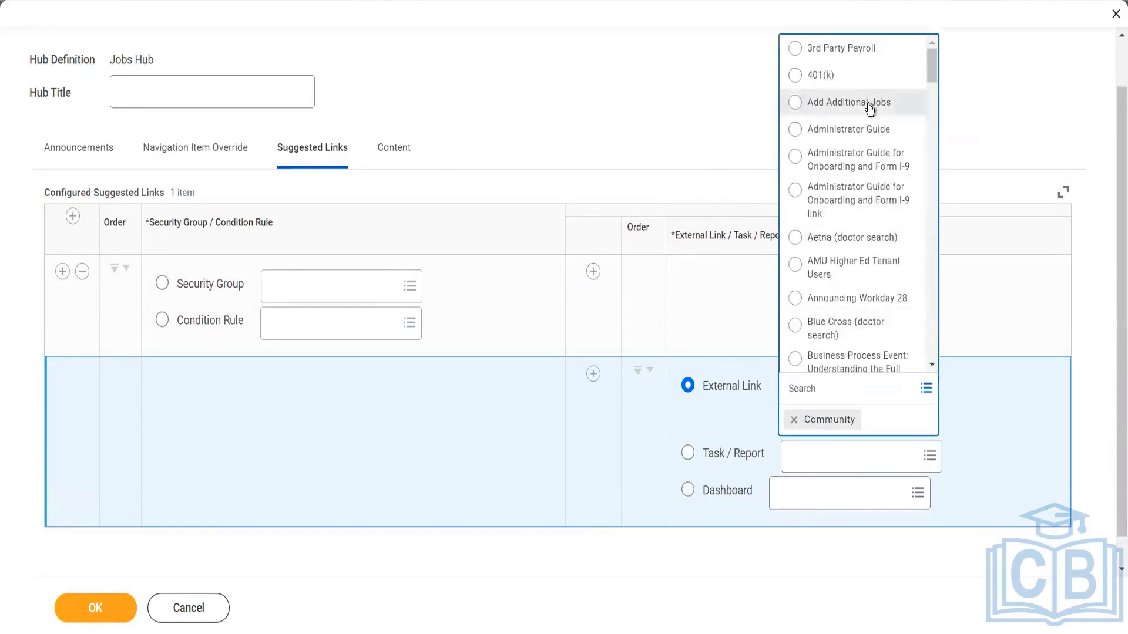
click(868, 104)
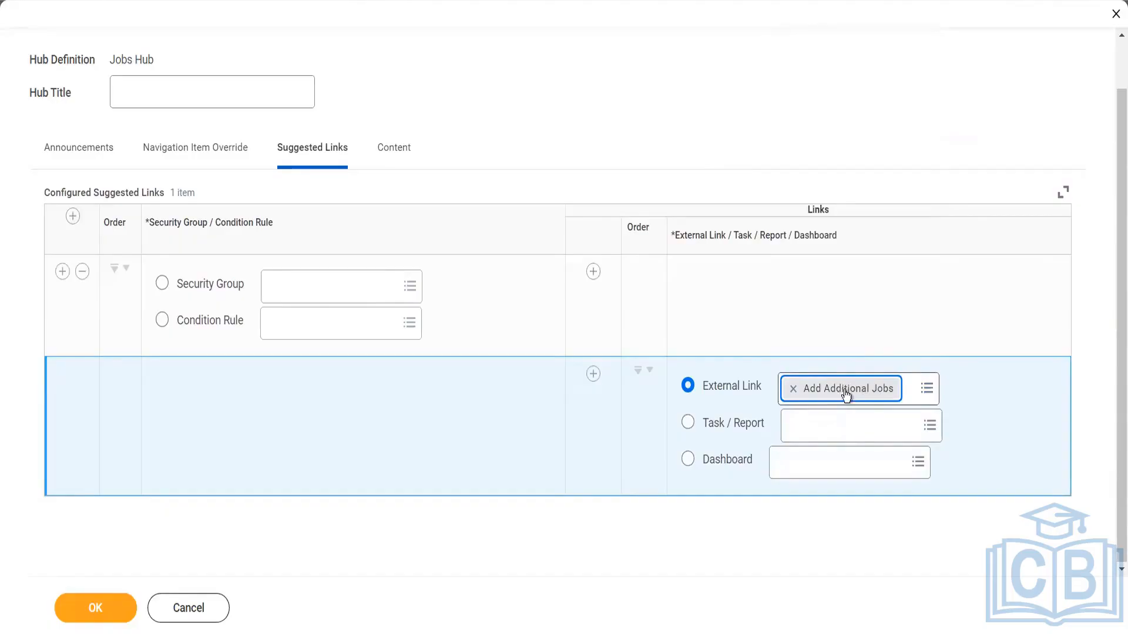
click(927, 392)
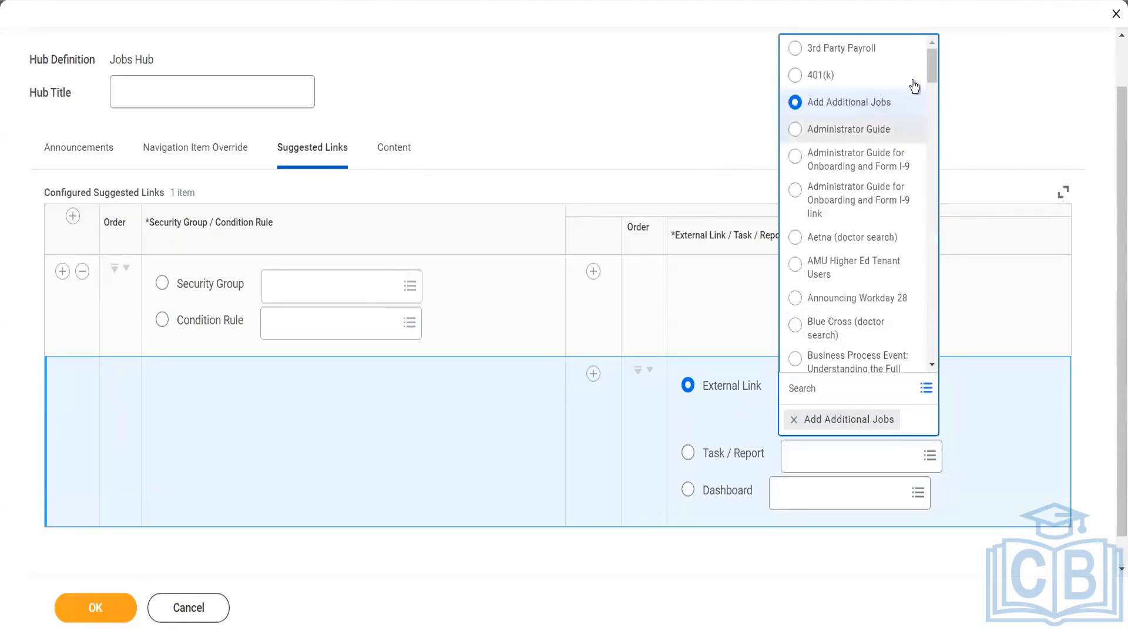
click(598, 155)
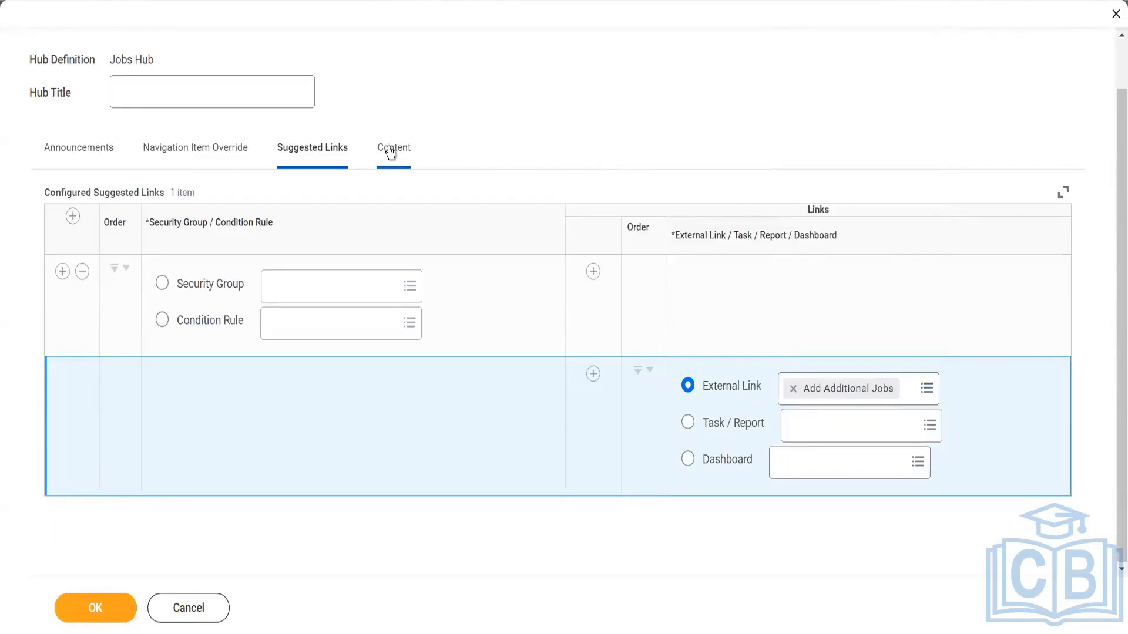
Review the default sections and cards in the hub's content settings
click(390, 152)
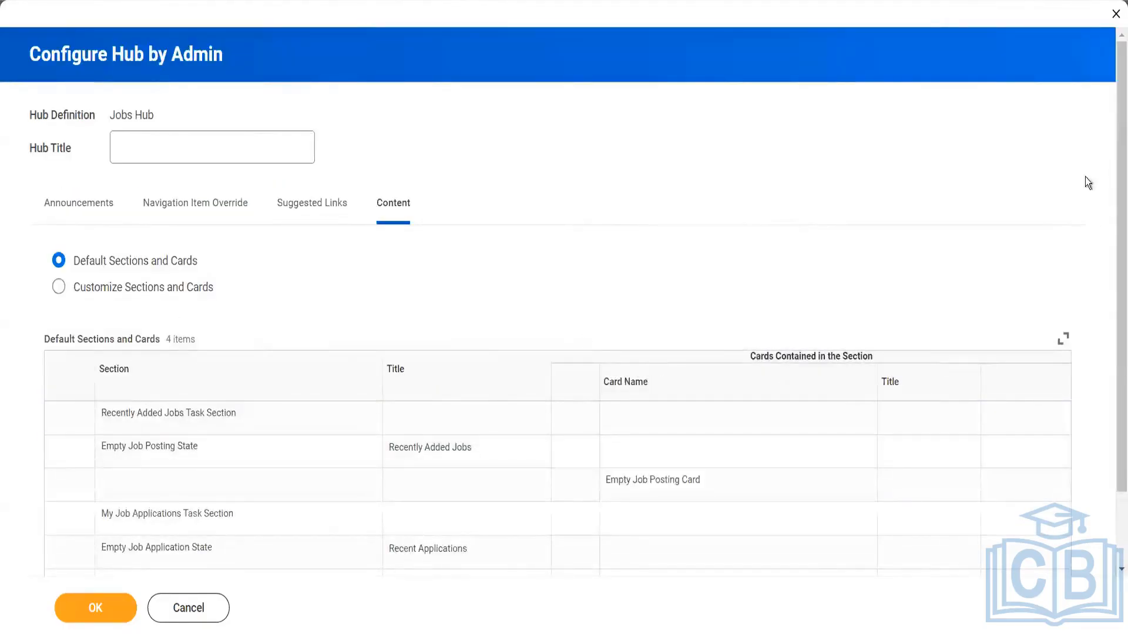
drag(1113, 182, 1113, 267)
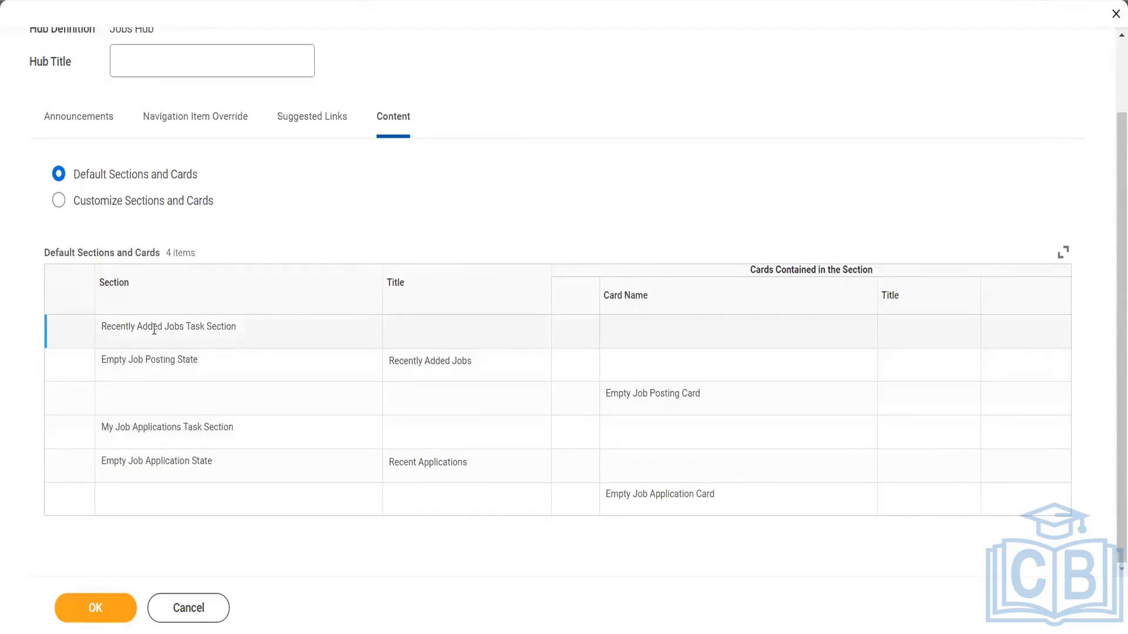
drag(147, 329, 221, 329)
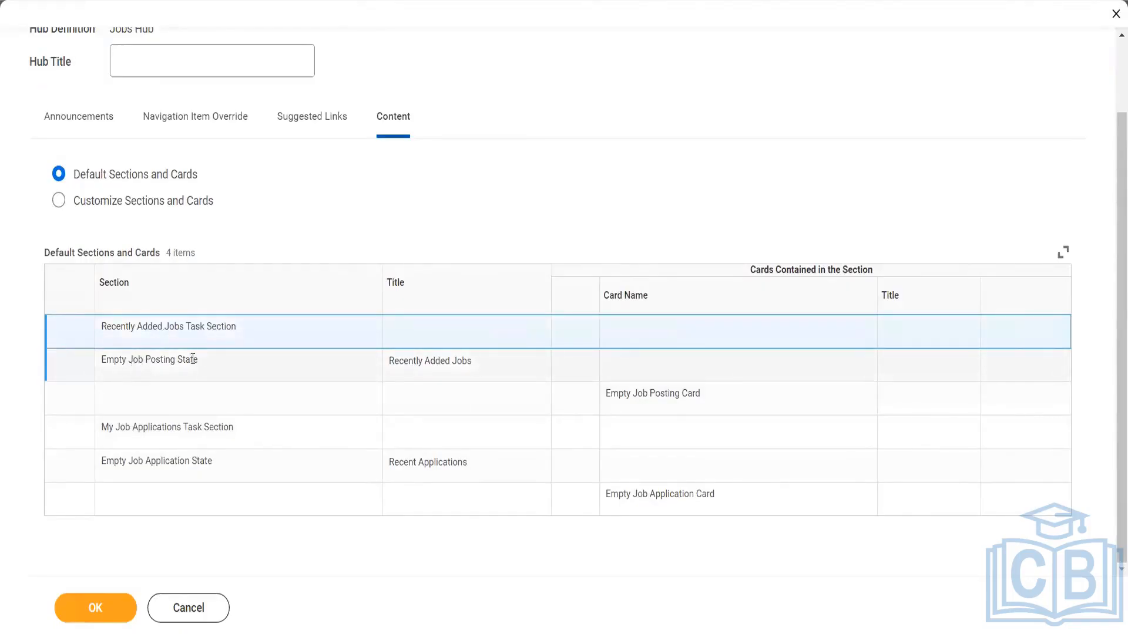
drag(131, 360, 206, 367)
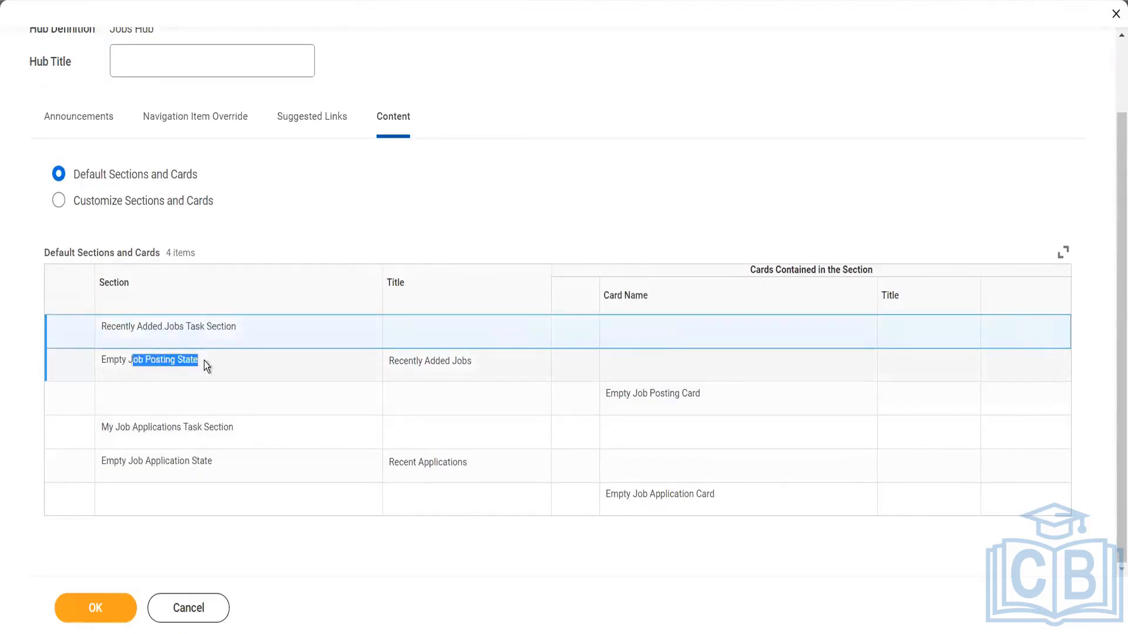
double_click(151, 427)
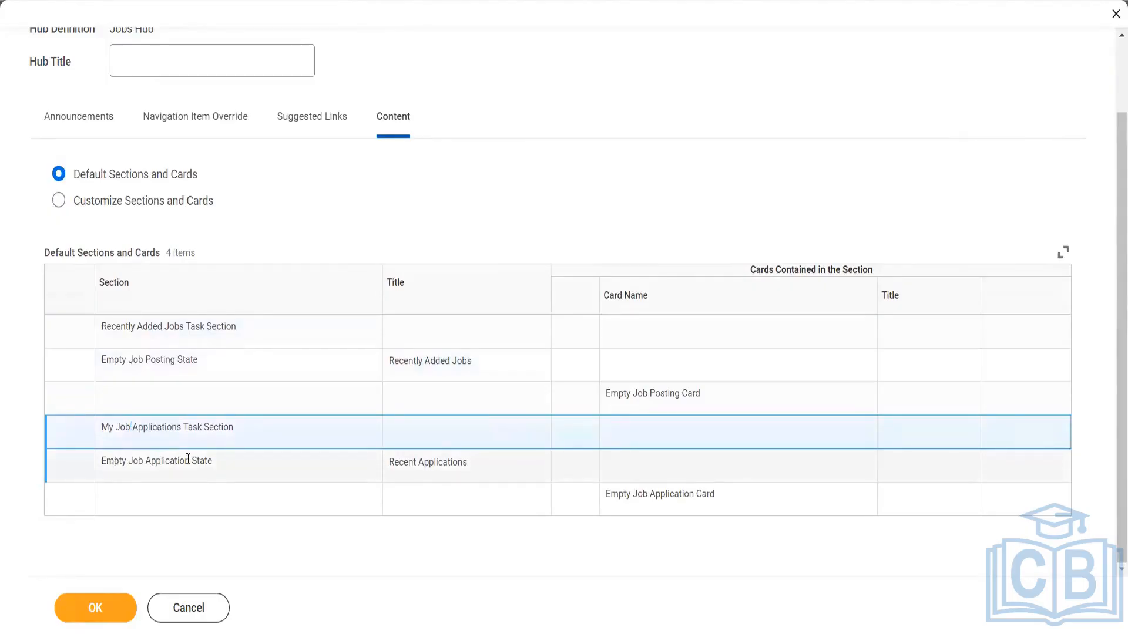
drag(114, 460, 196, 459)
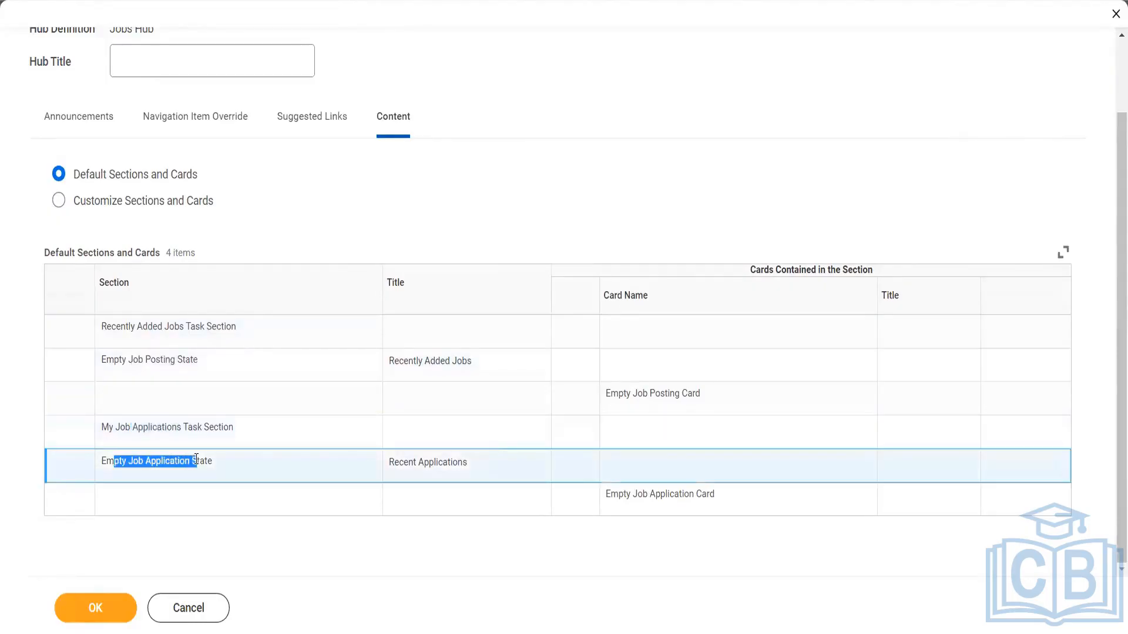
Switch the hub content to Customize Sections and Cards and check the available section and card choices
click(59, 201)
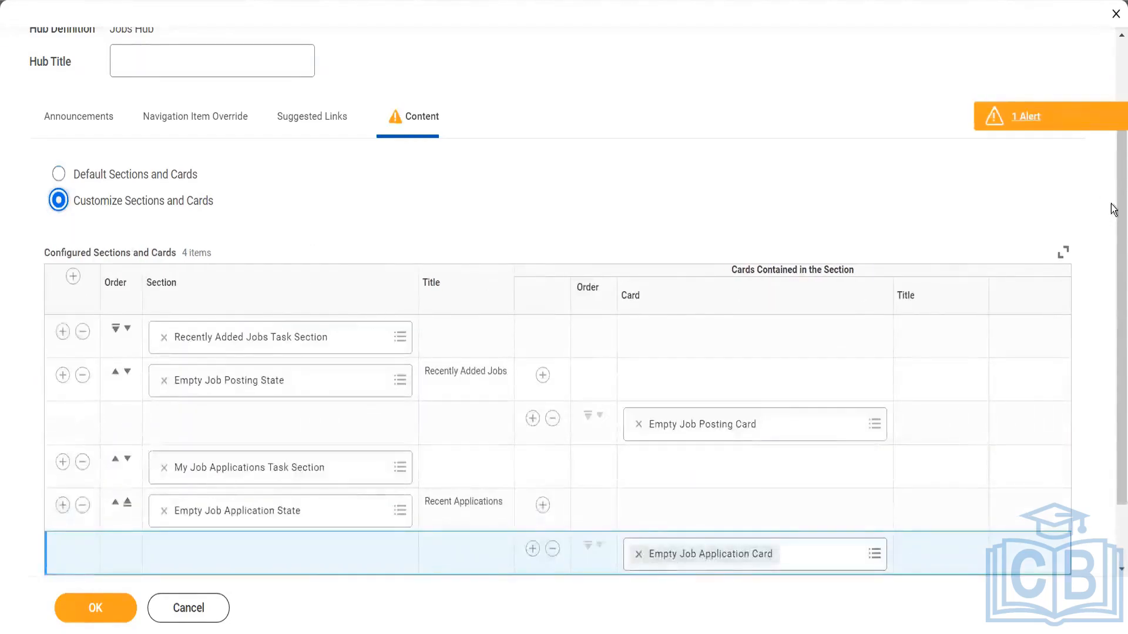
scroll(1113, 208, down, 2)
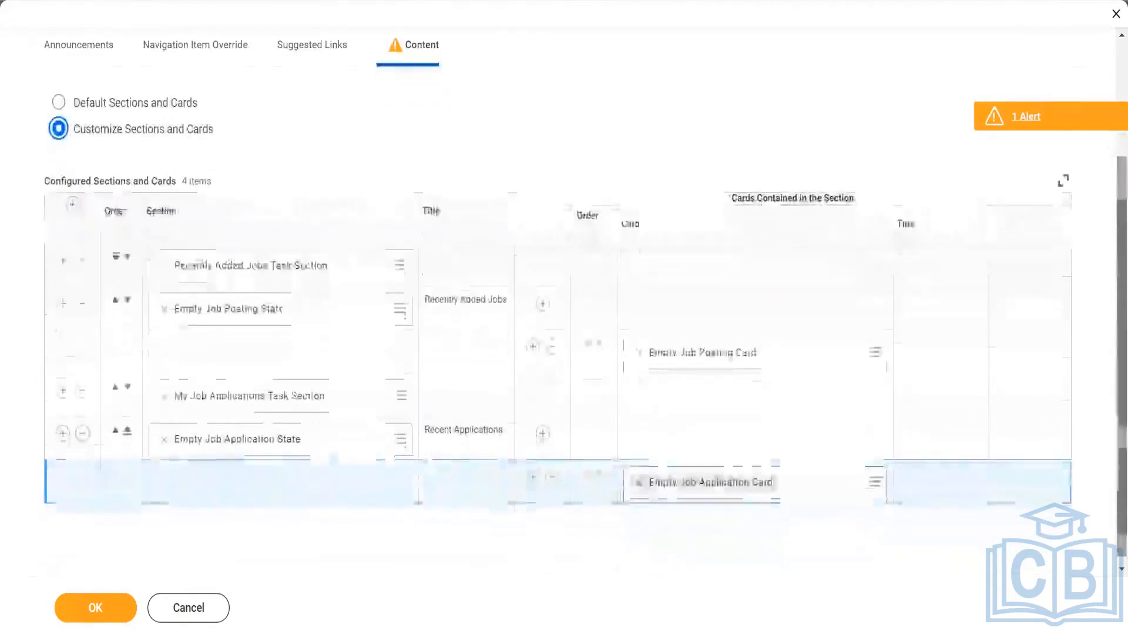
click(400, 265)
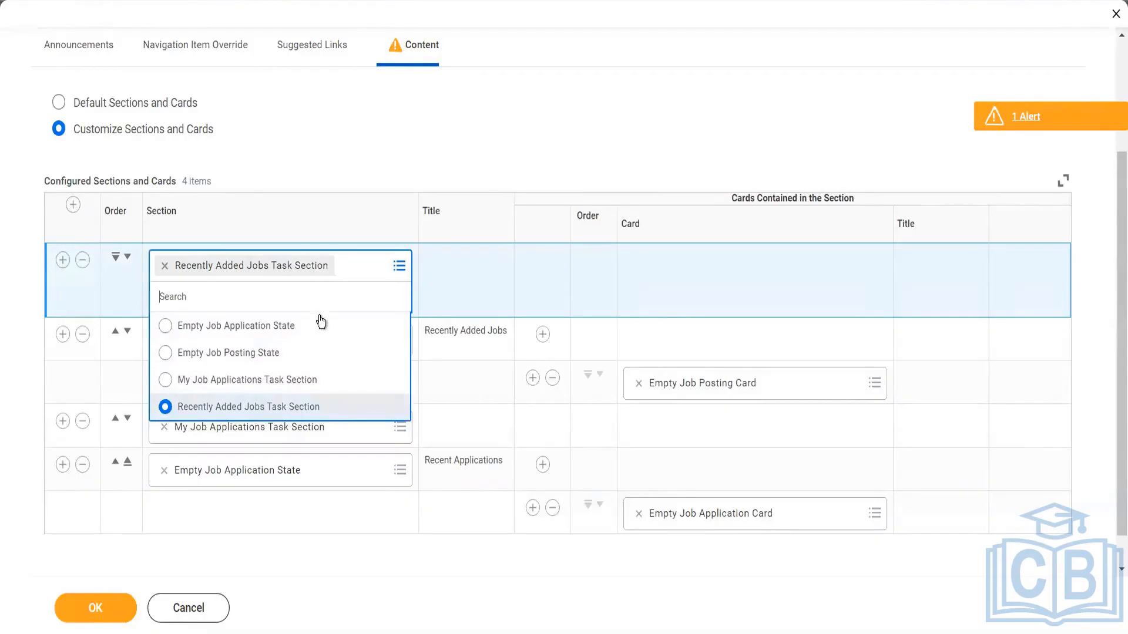
click(365, 568)
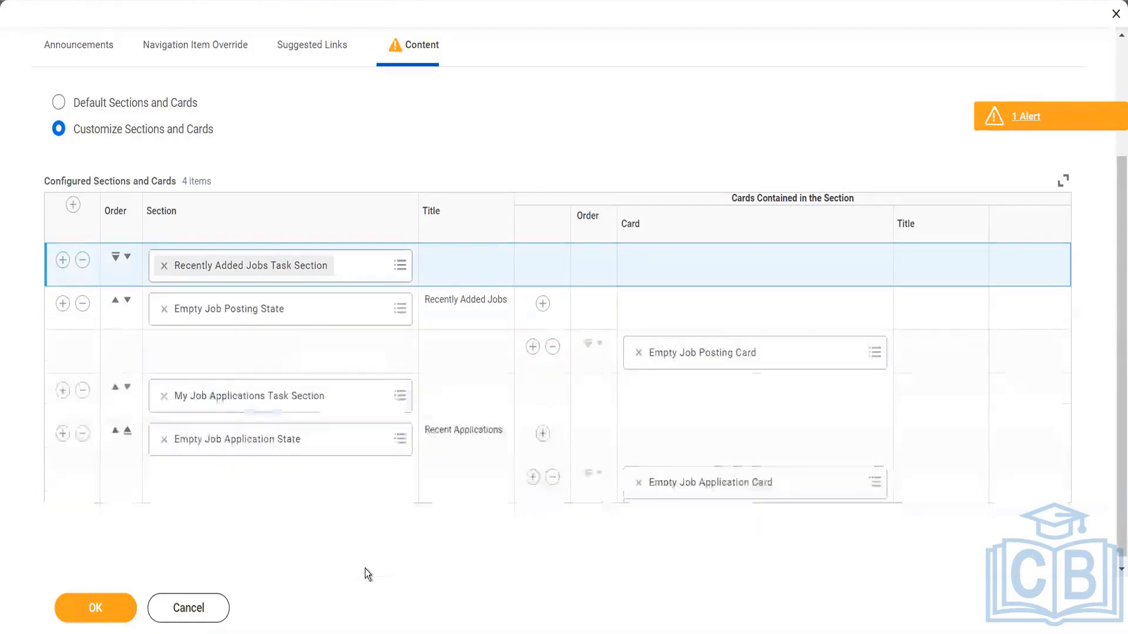
click(874, 351)
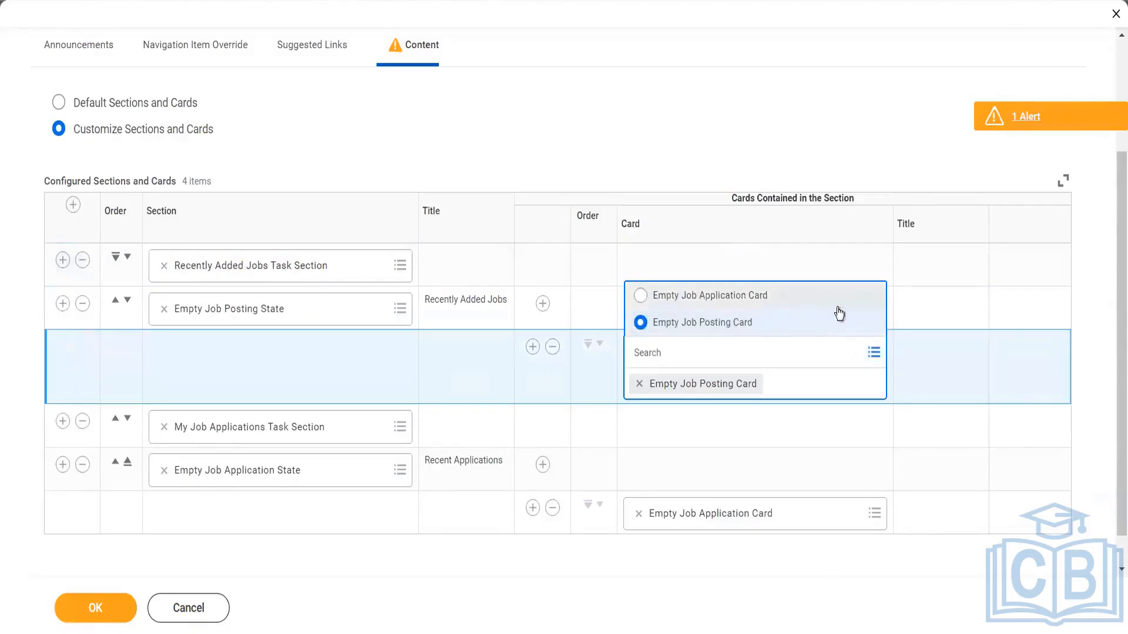
click(808, 558)
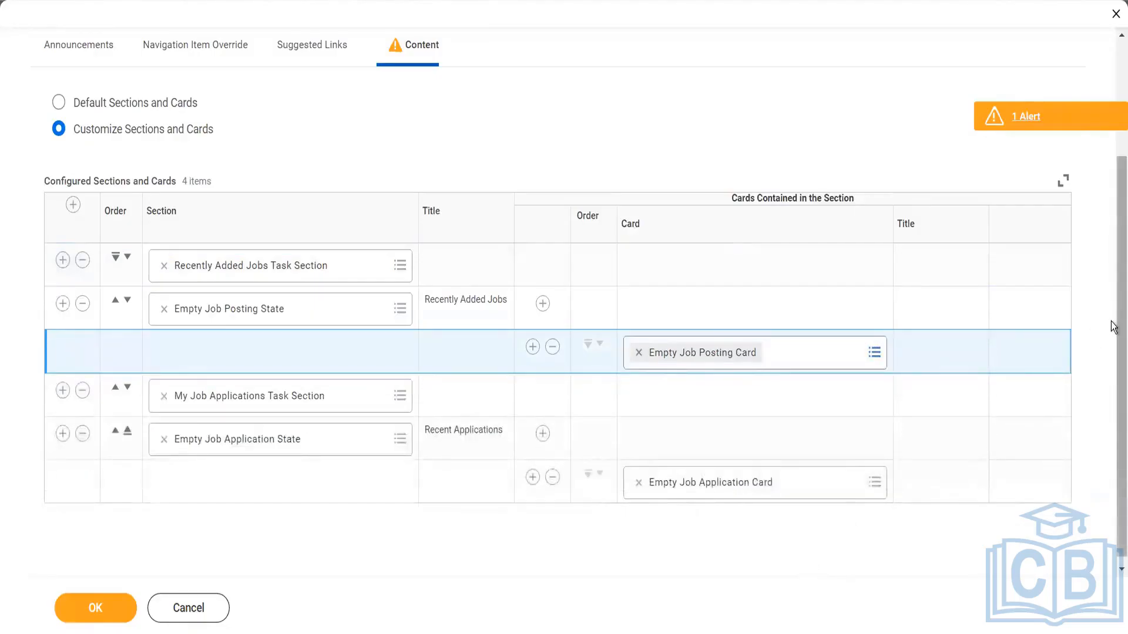
Leave the Jobs Hub configuration and discard the changes made to it
scroll(1113, 343, down, 1)
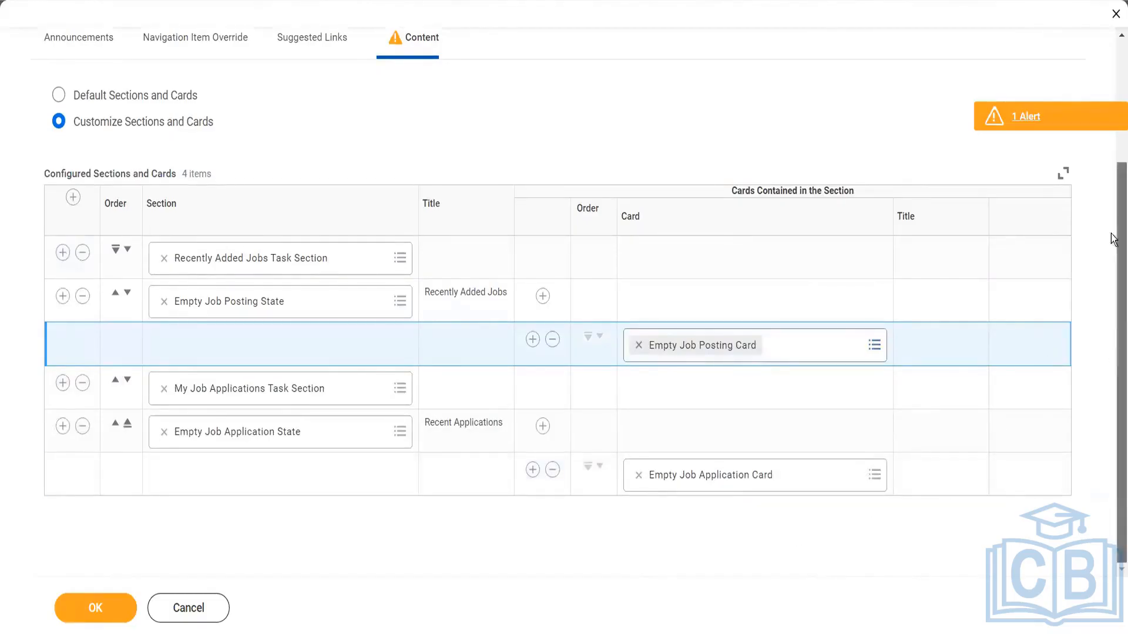
scroll(1116, 241, up, 3)
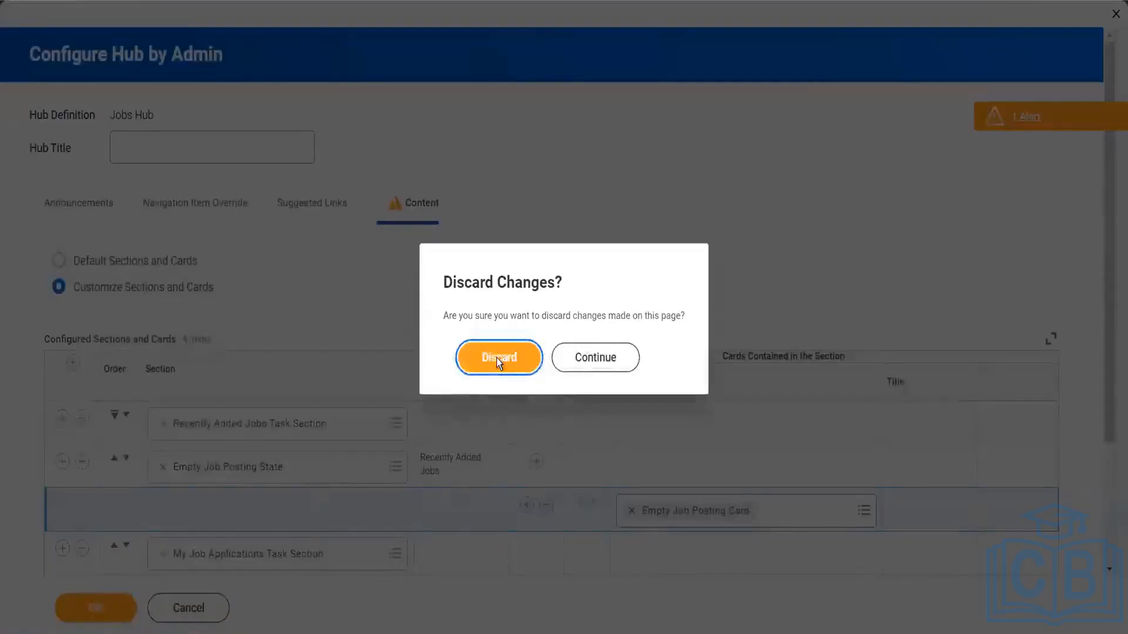
click(496, 357)
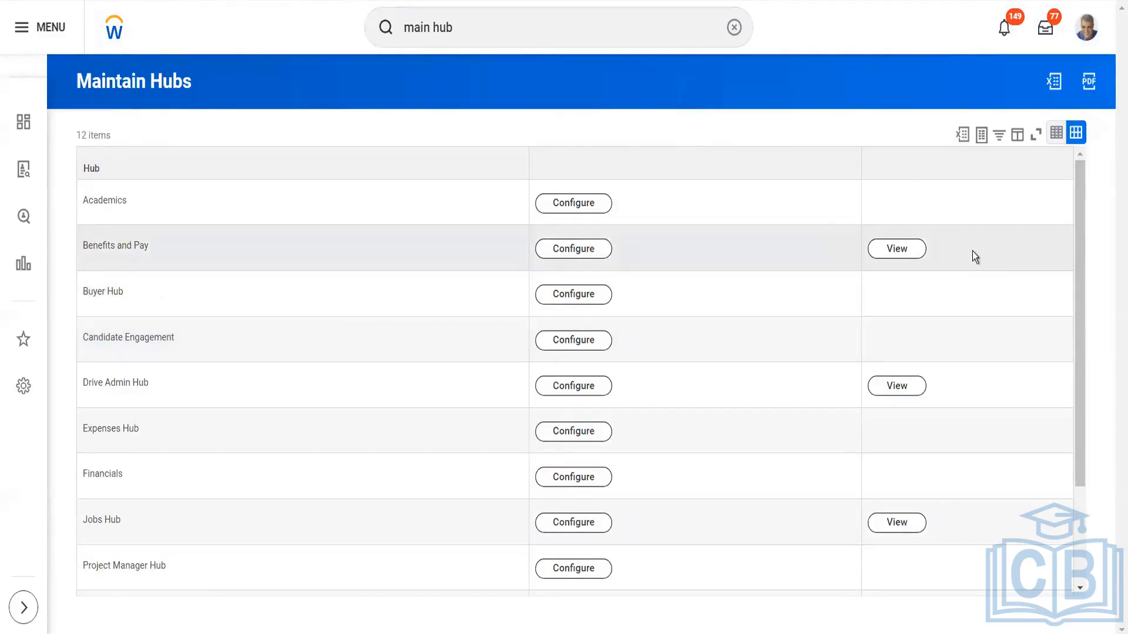
Reopen the Jobs Hub configuration from the hub list and review its navigation item overrides and suggested links
drag(1080, 234, 1087, 292)
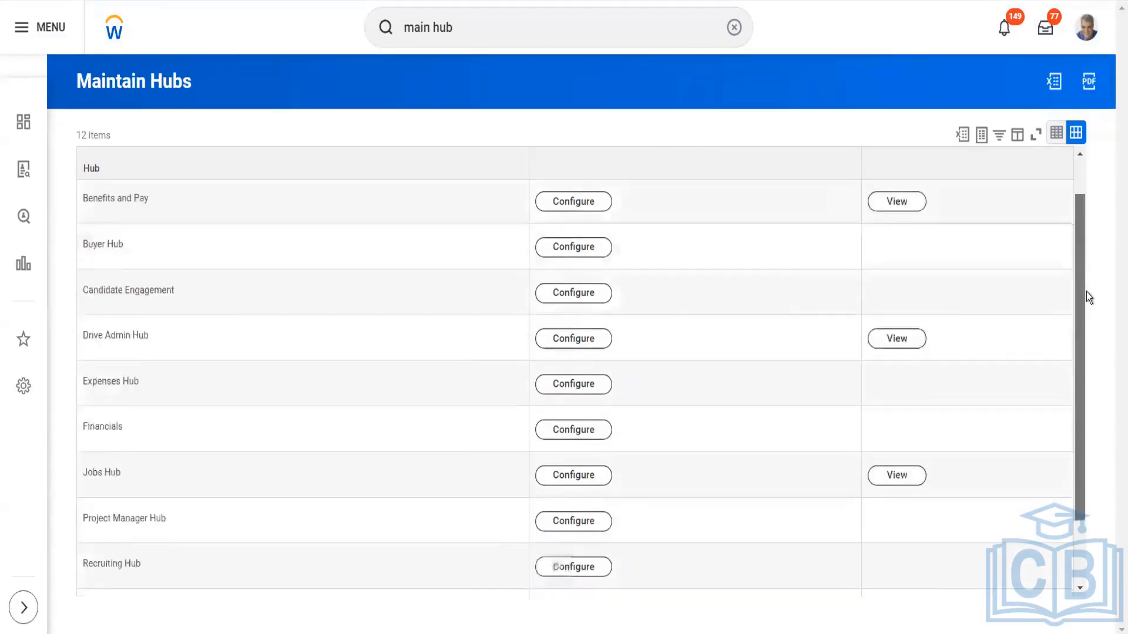
scroll(1086, 291, down, 1)
click(586, 445)
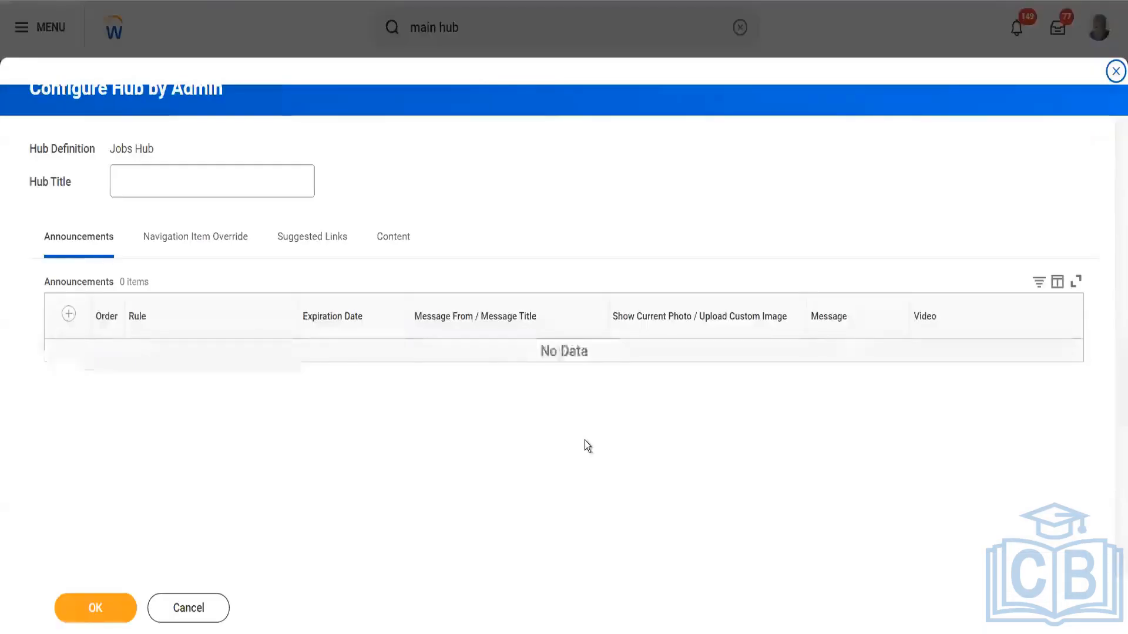
click(194, 238)
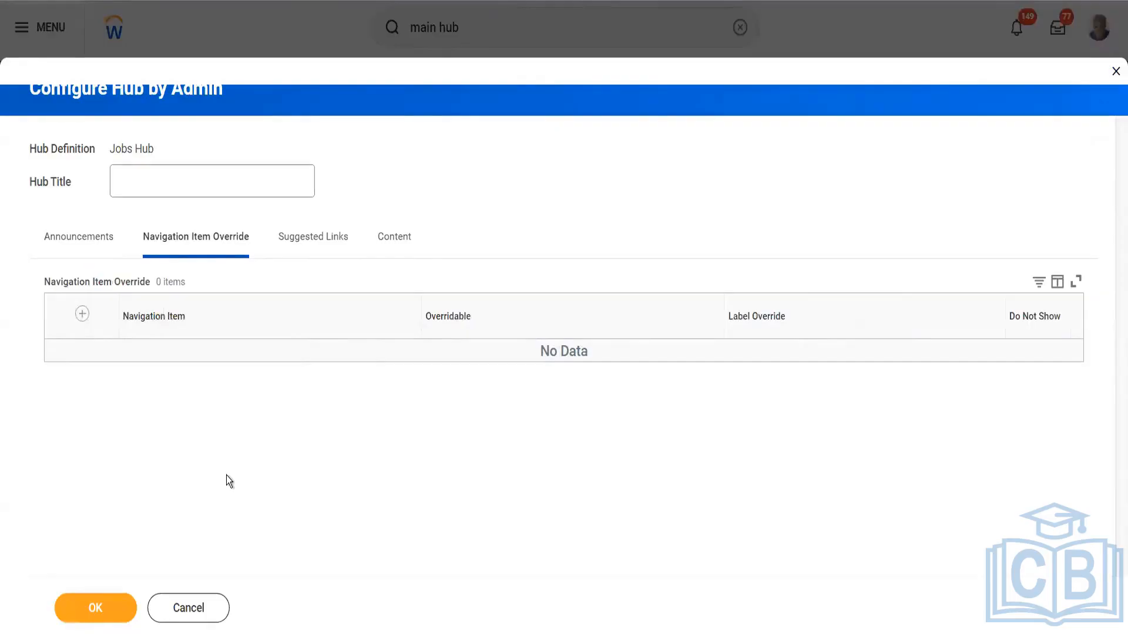
click(292, 239)
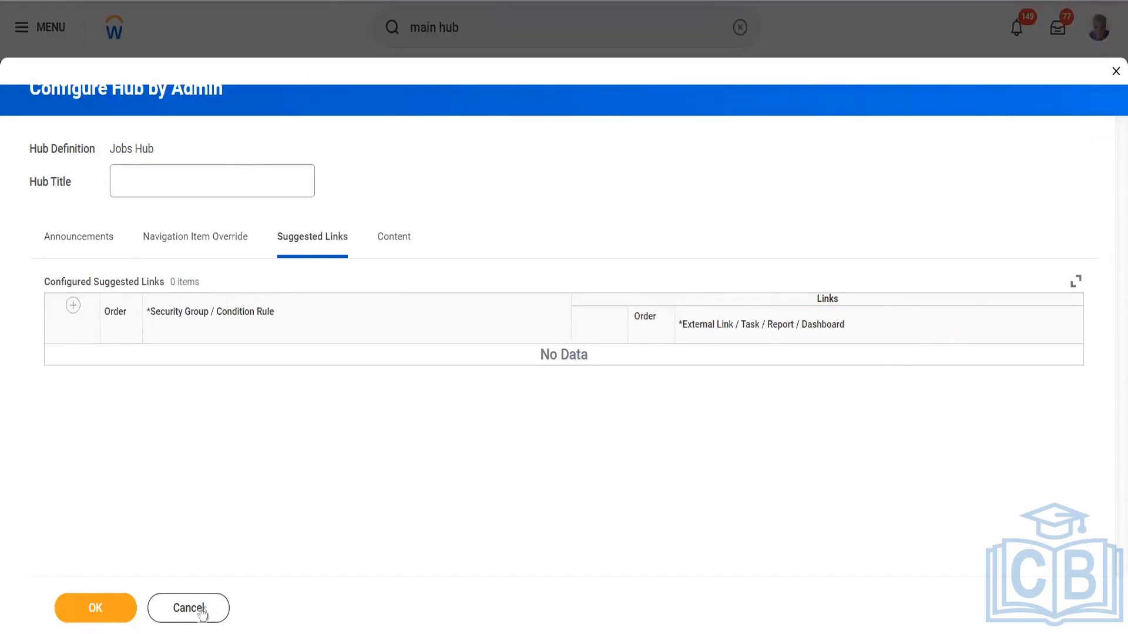
Add a suggested link row and search its Task / Report choices for "find job" without selecting one
click(73, 306)
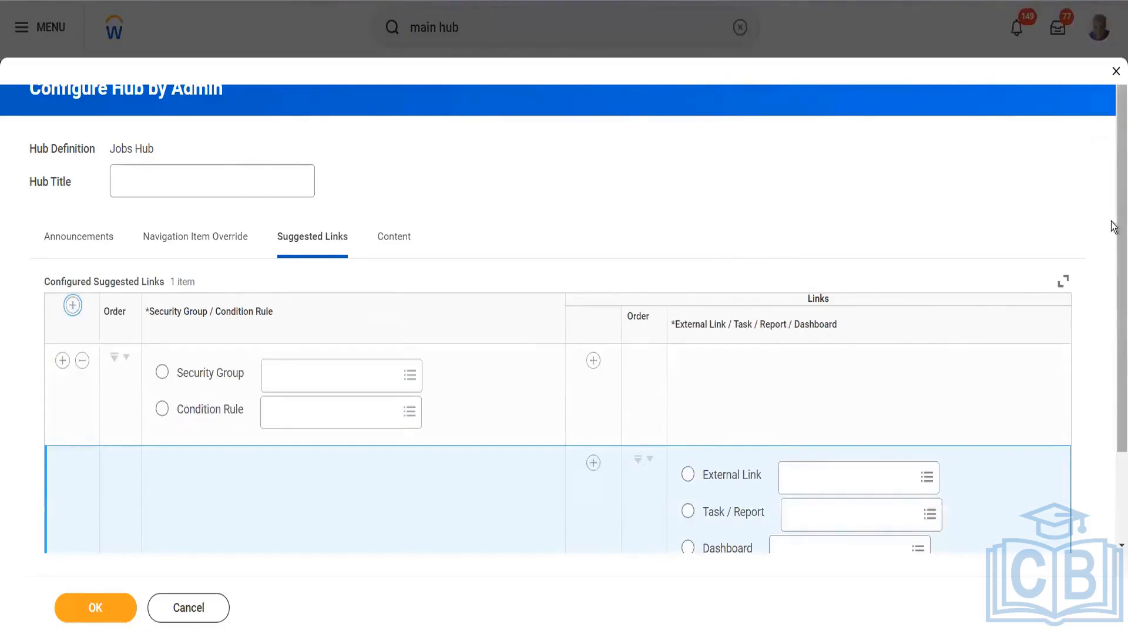
scroll(880, 427, down, 2)
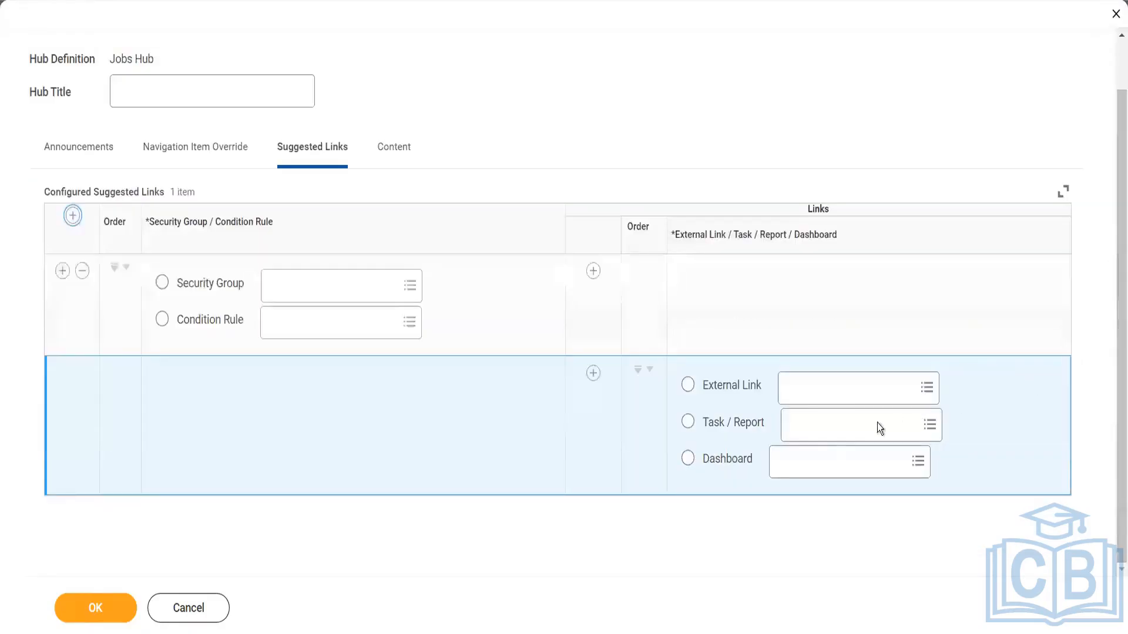
click(825, 425)
text(find)
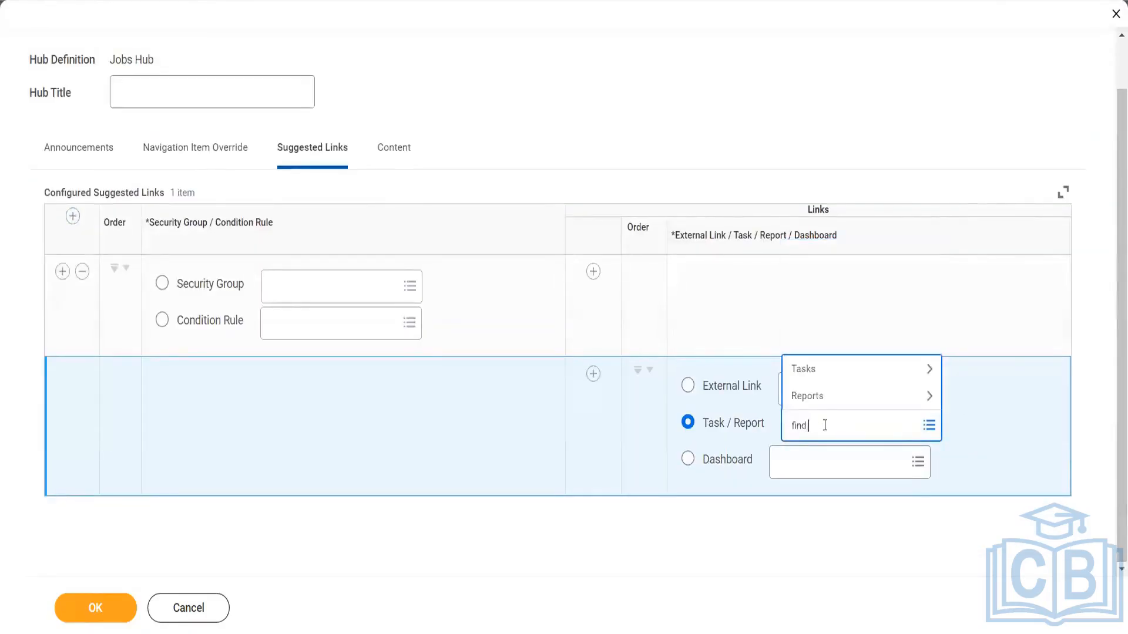
text( job)
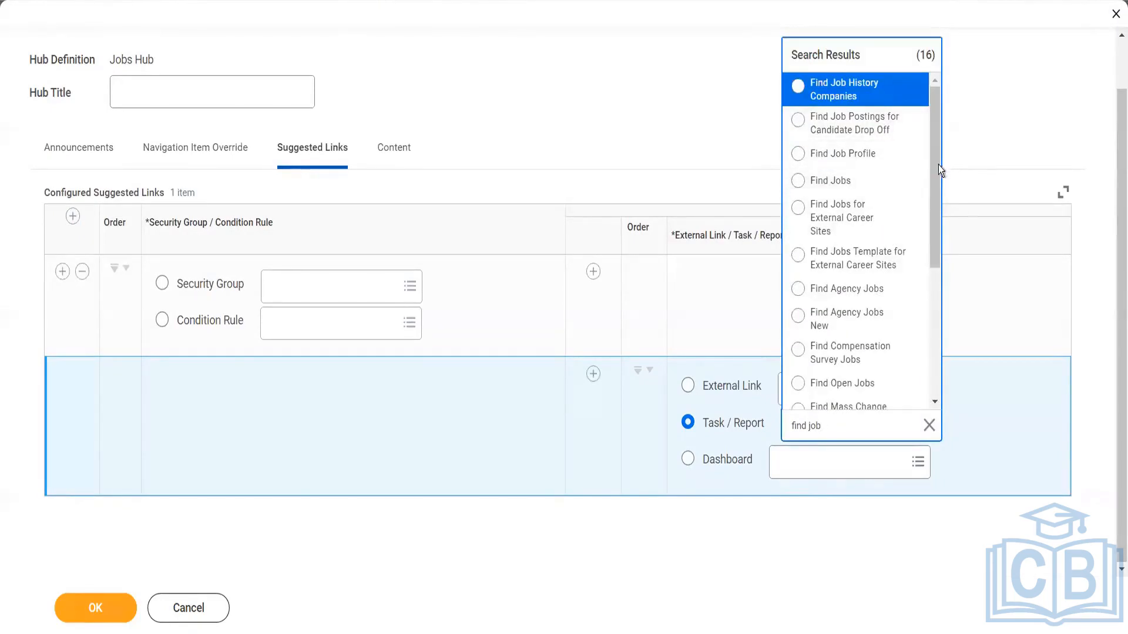
mouse_move(935, 166)
mouse_down()
mouse_move(936, 249)
mouse_move(927, 166)
mouse_up()
scroll(927, 166, up, 4)
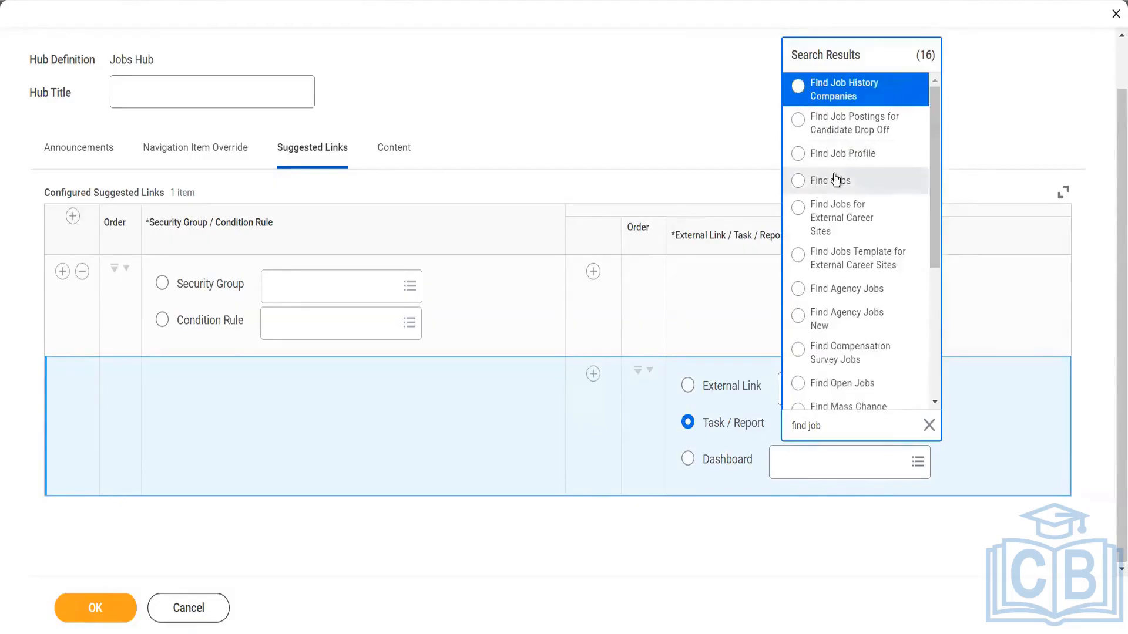
drag(933, 161, 934, 299)
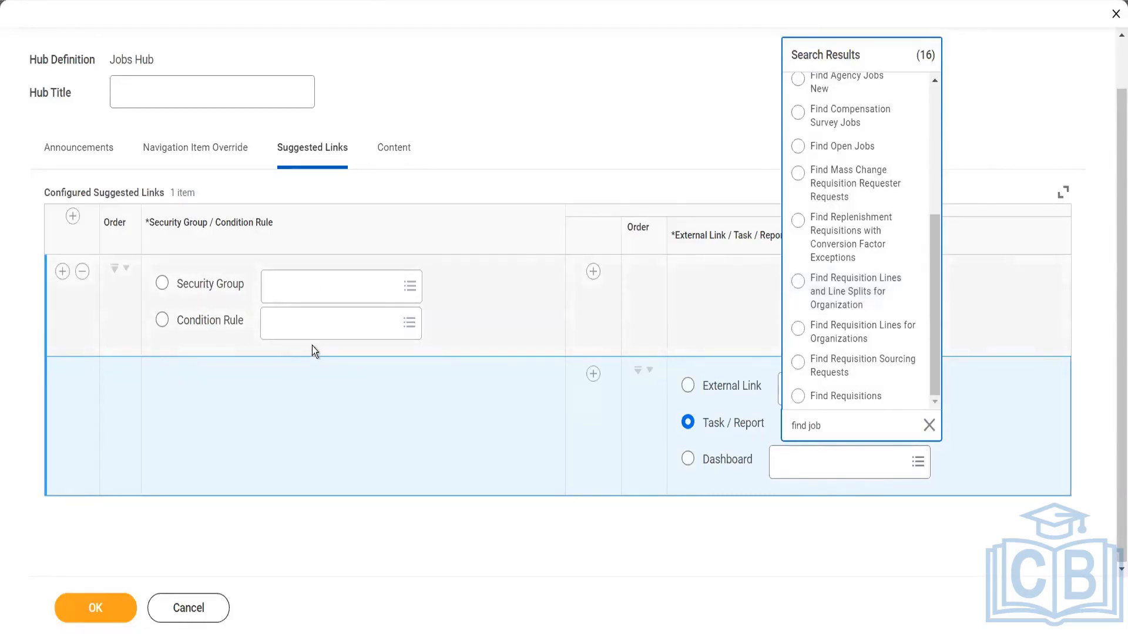
Return to the navigation item overrides, cancel the Jobs Hub configuration and discard the new suggested link row
click(188, 147)
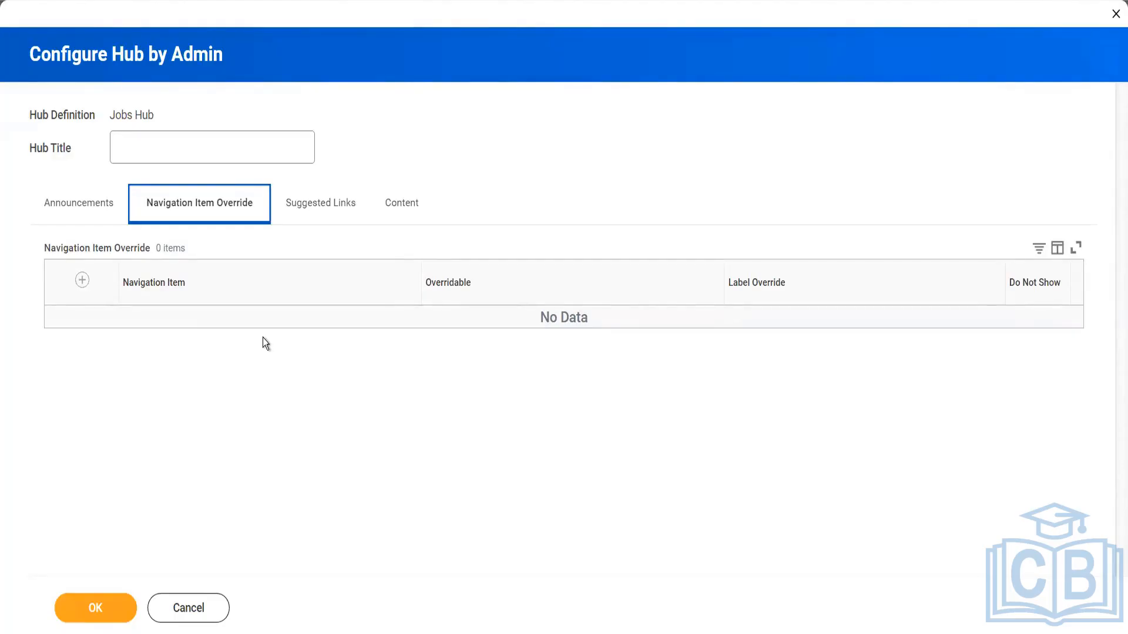
click(176, 616)
click(518, 357)
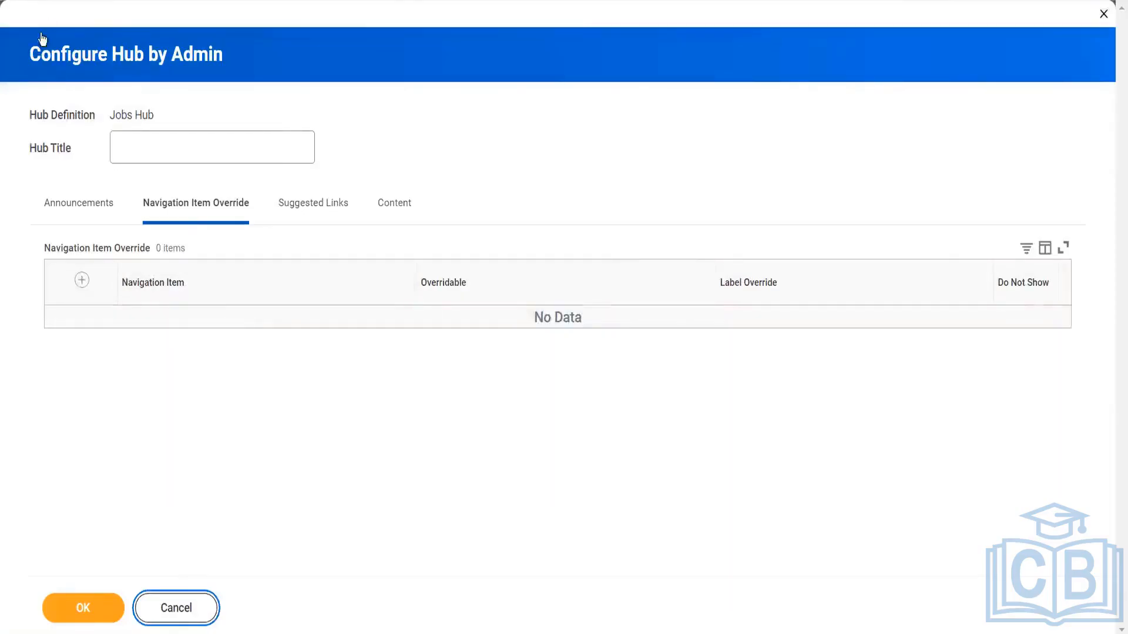
Look through the saved apps in the global navigation and close the list
click(49, 28)
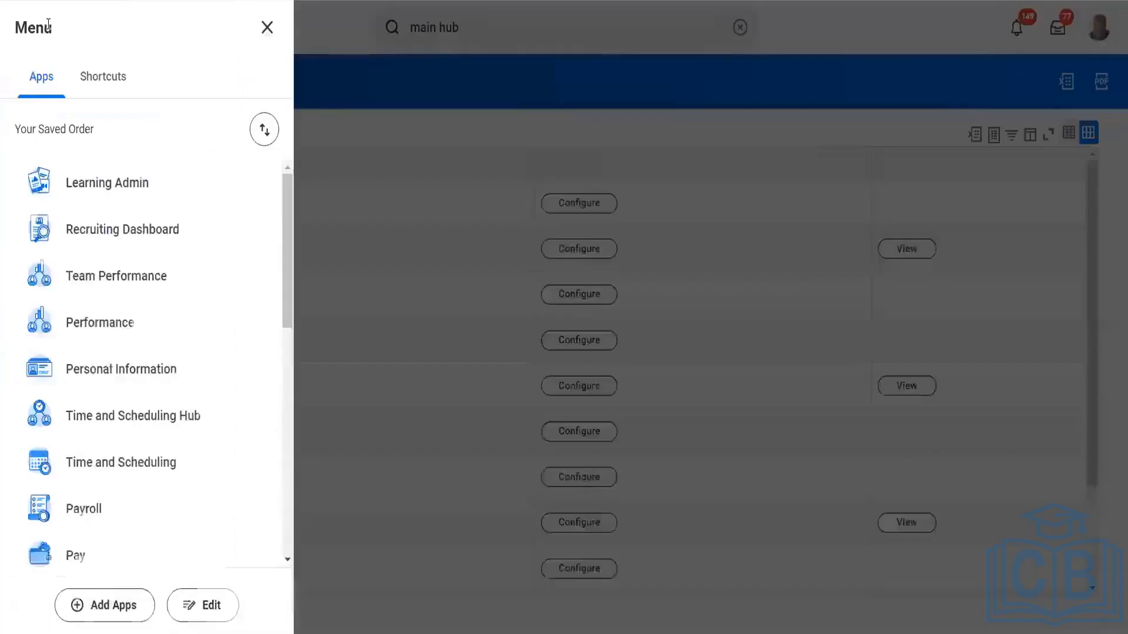
scroll(277, 449, down, 4)
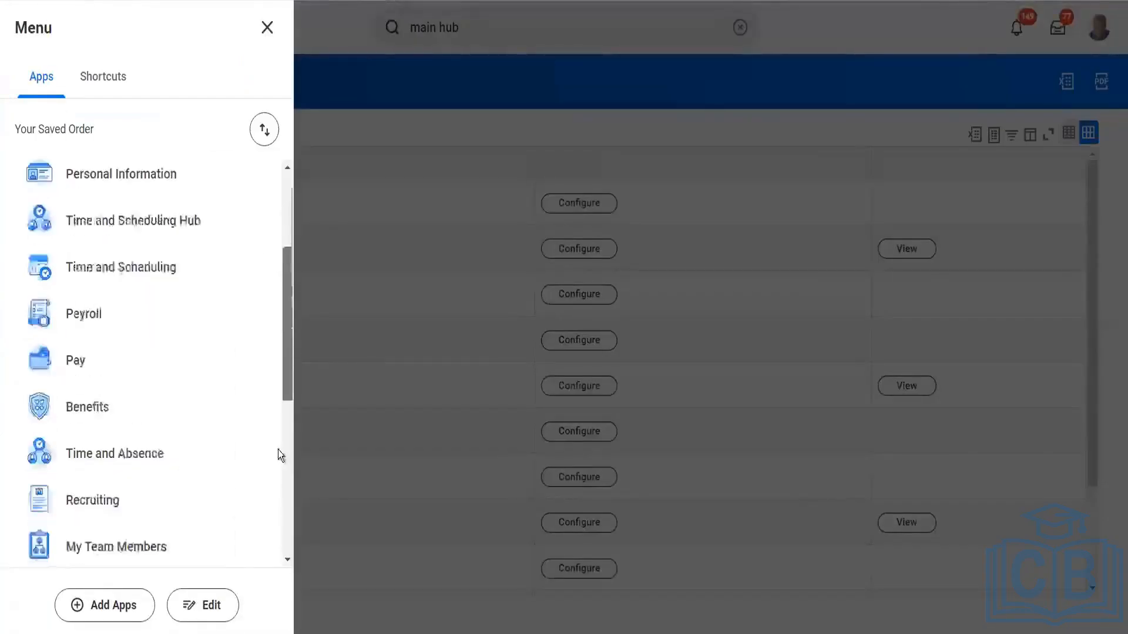
scroll(276, 412, up, 4)
click(267, 28)
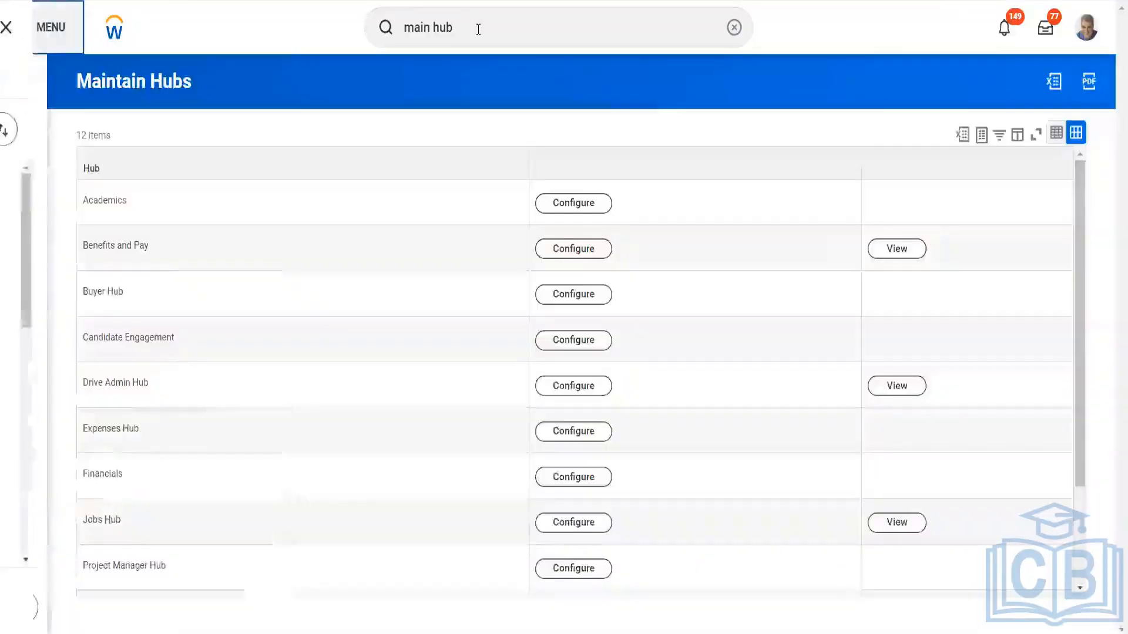
Search Workday for "job hub" and open the Jobs Hub
click(481, 31)
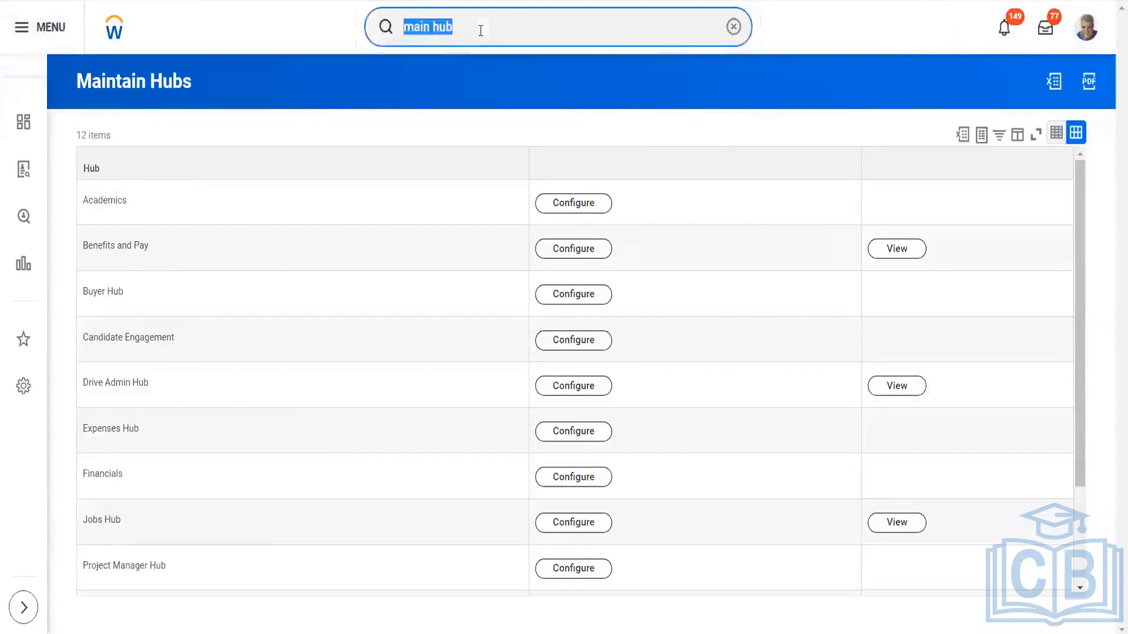
text(job)
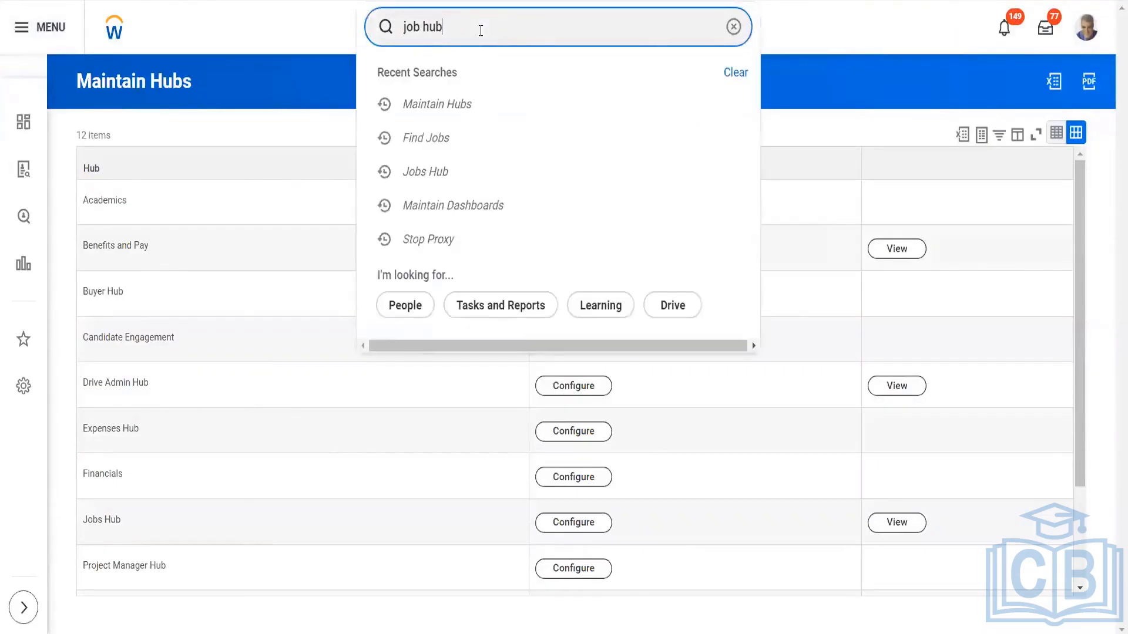
text( hub)
click(478, 80)
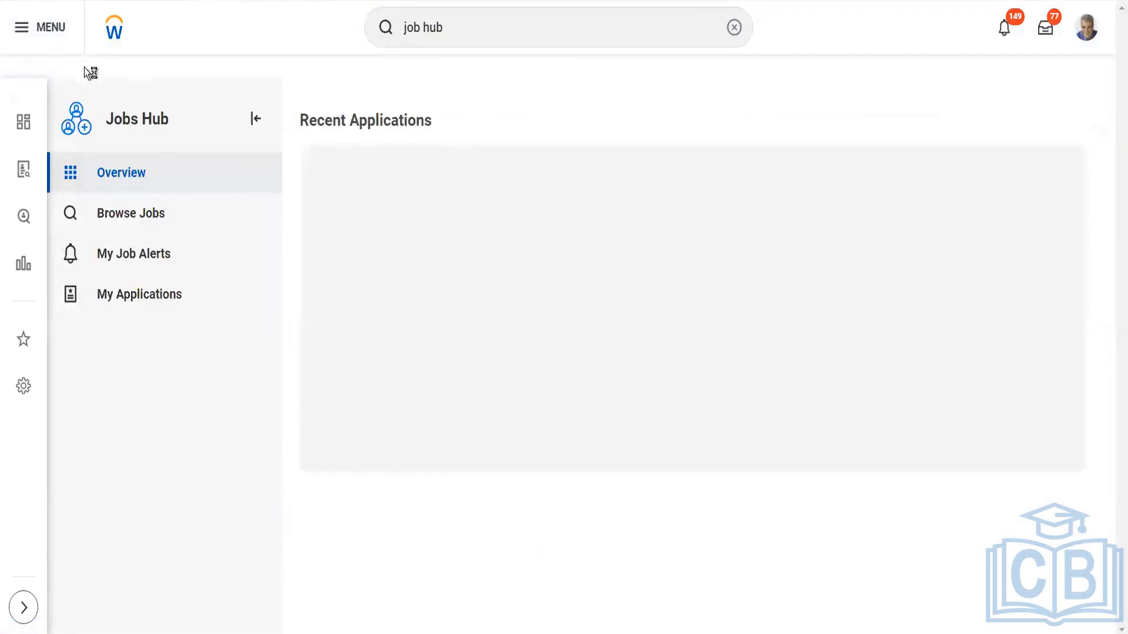
Review the job postings and filters under Browse Jobs in the Jobs Hub, and open My Job Alerts
click(140, 215)
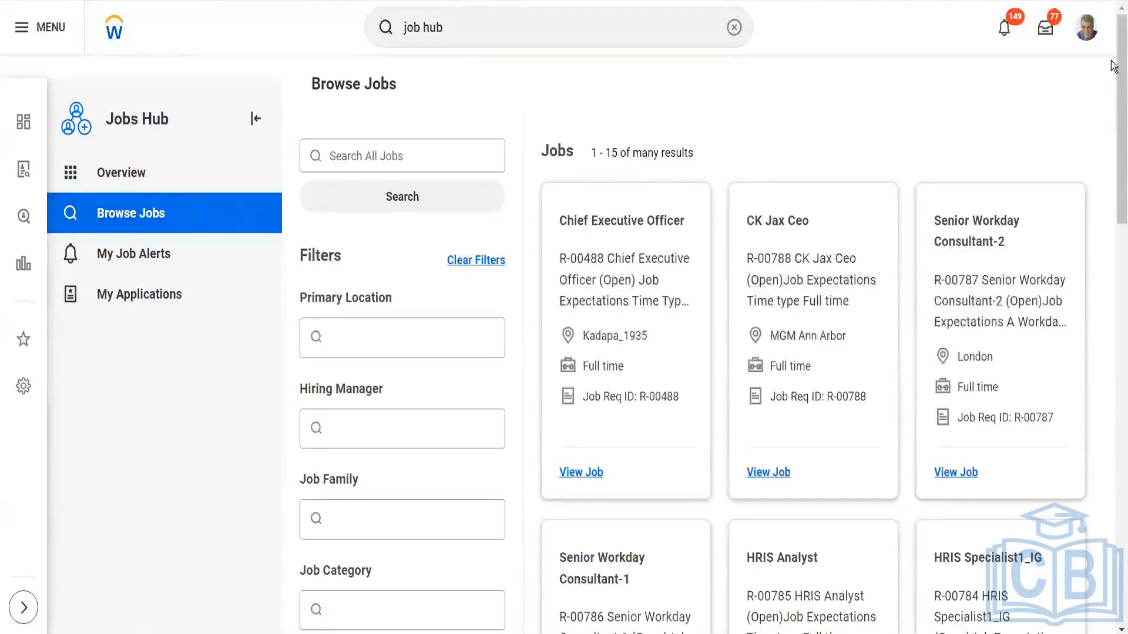
scroll(1112, 66, down, 2)
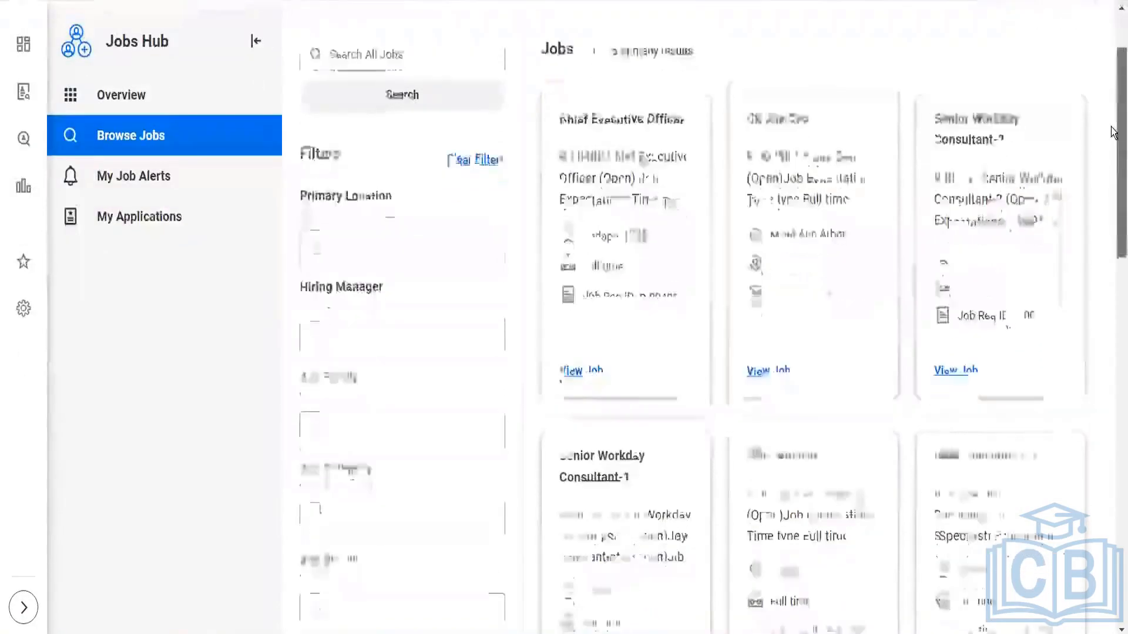
scroll(1112, 132, down, 12)
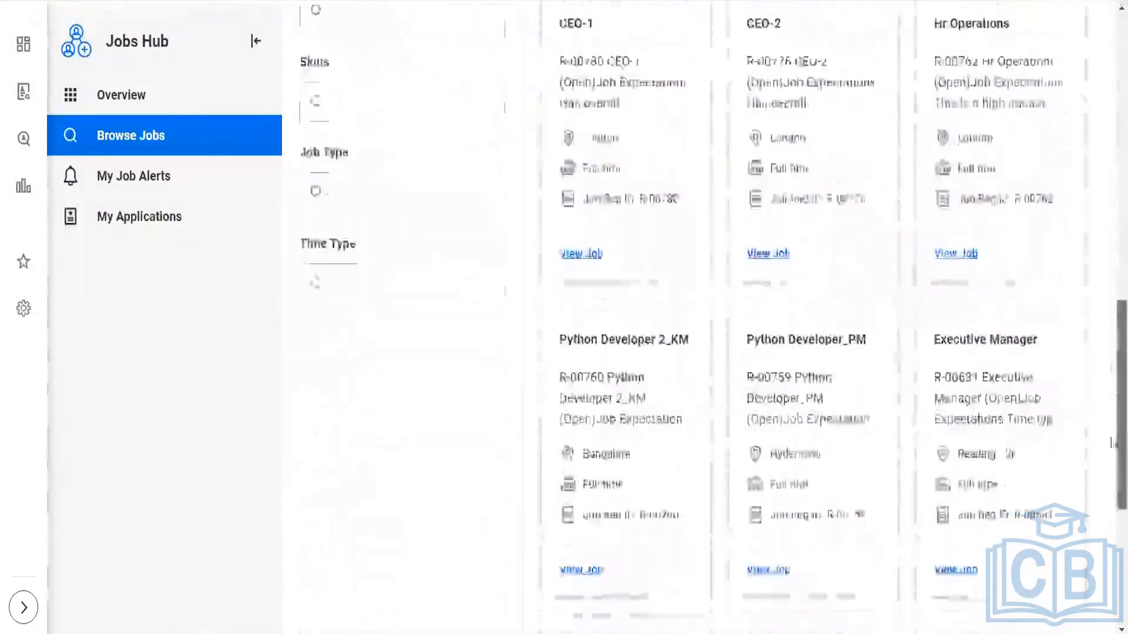
drag(1111, 441, 1098, 28)
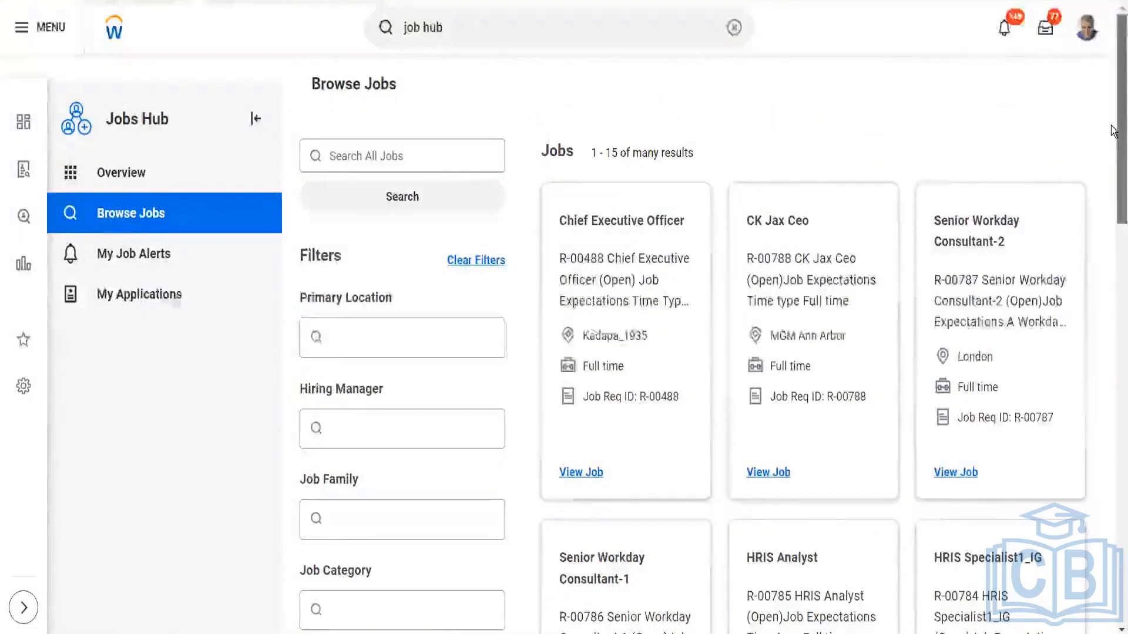
drag(1112, 130, 1101, 168)
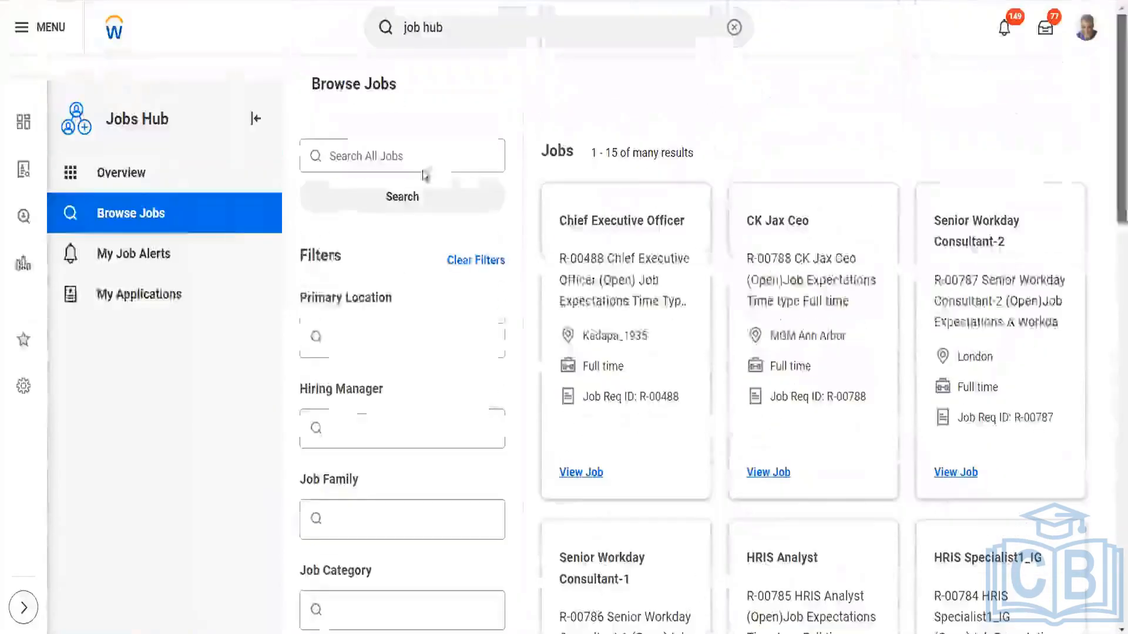
click(156, 261)
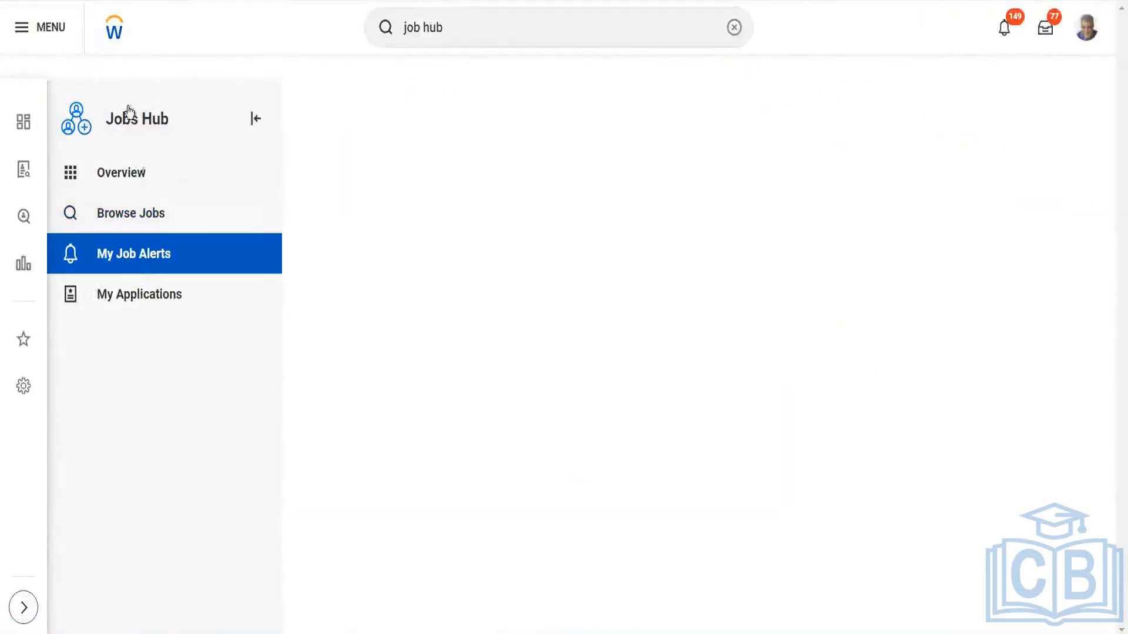
Search the addable apps in the global navigation for "job hub" and add Jobs Hub to the menu
click(41, 28)
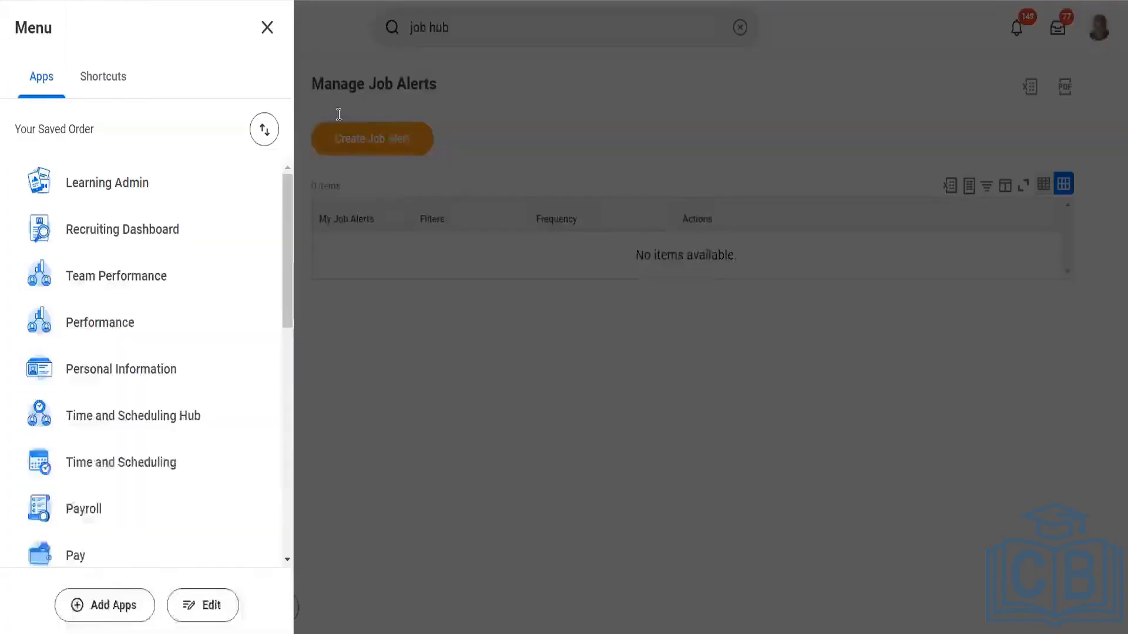
drag(288, 239, 233, 575)
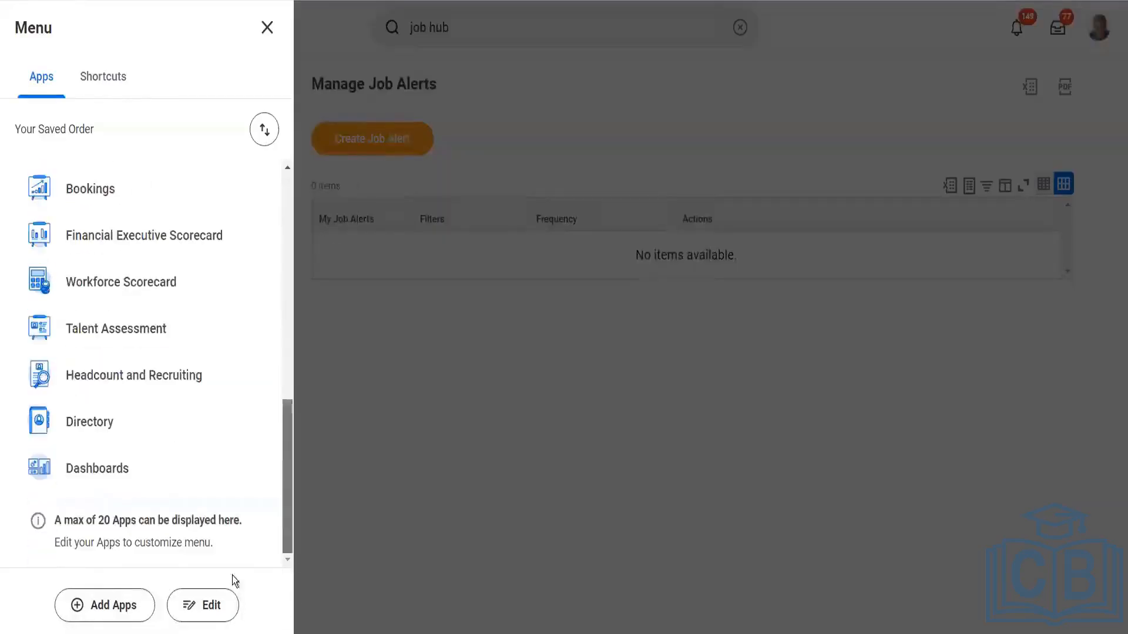
click(108, 605)
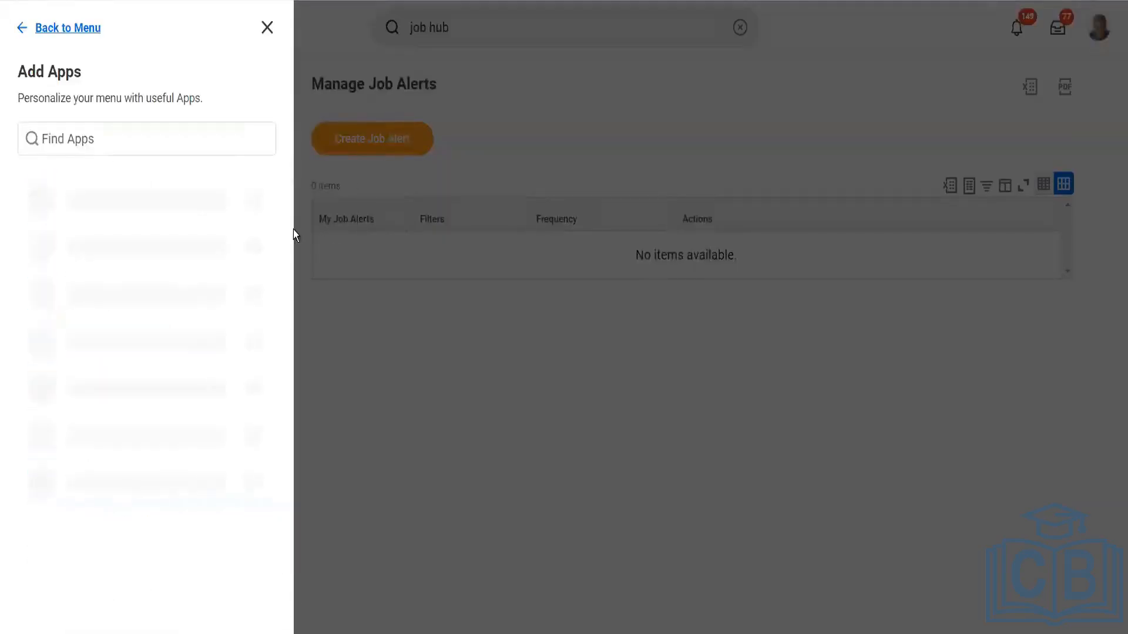
click(114, 135)
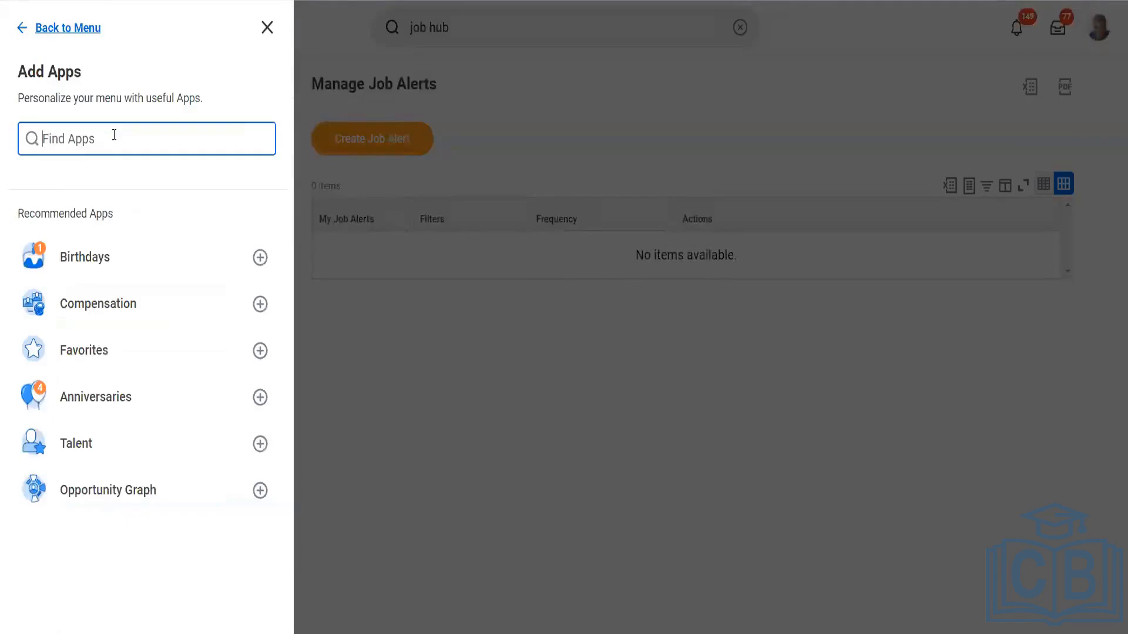
text(job hub)
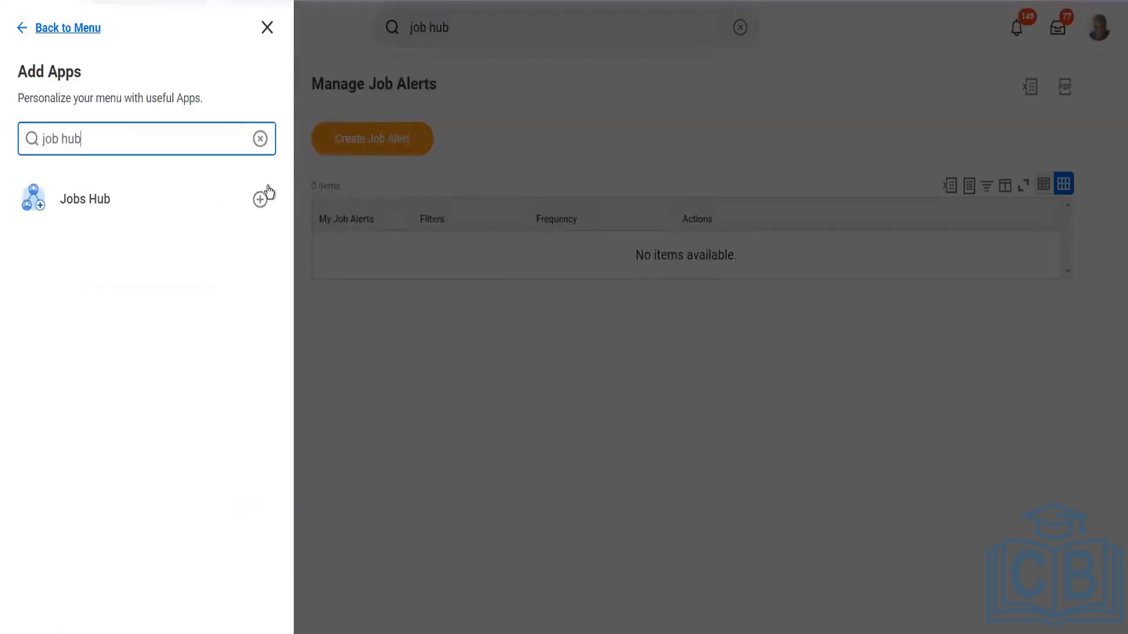
click(262, 200)
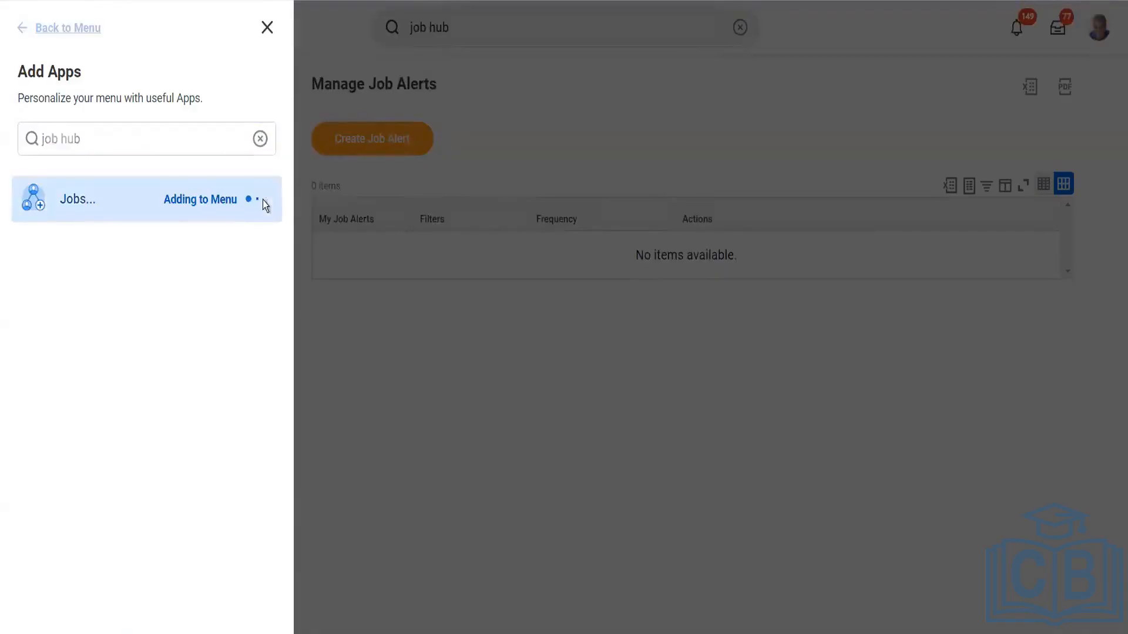
Open Jobs Hub from the saved apps and look through Recently Added Jobs and Recent Applications on its Overview
click(39, 30)
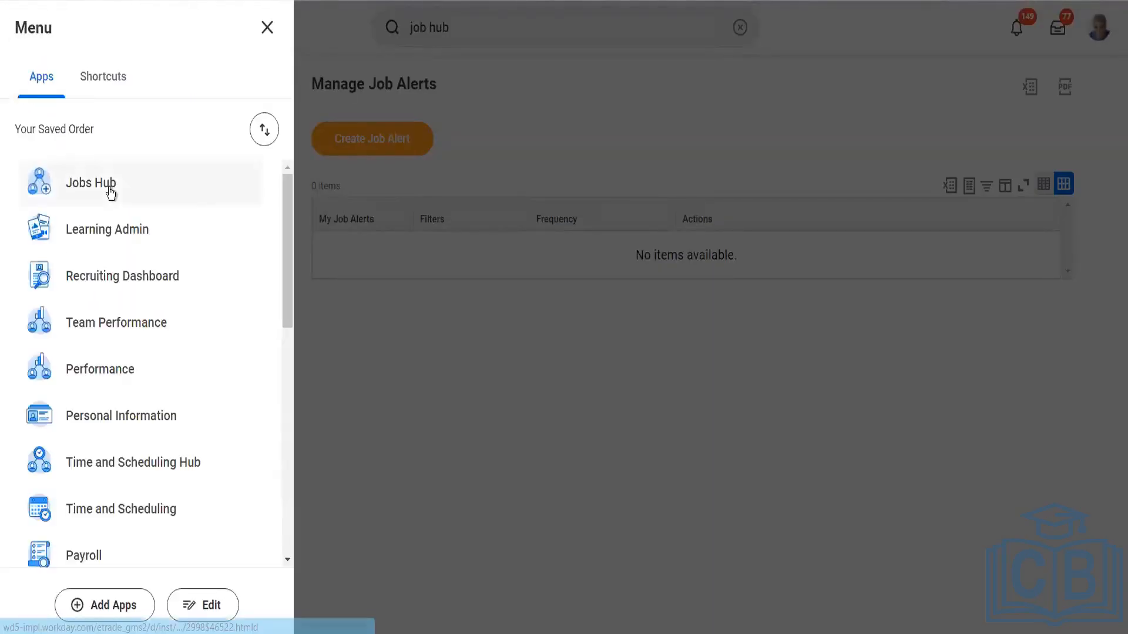
click(110, 194)
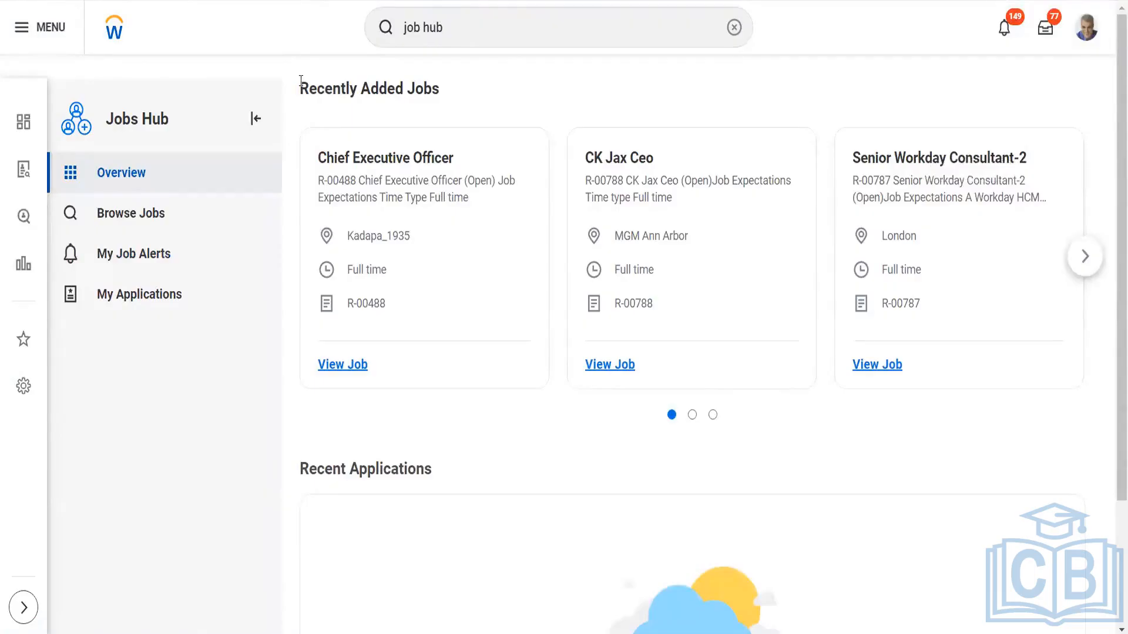
drag(301, 83, 463, 87)
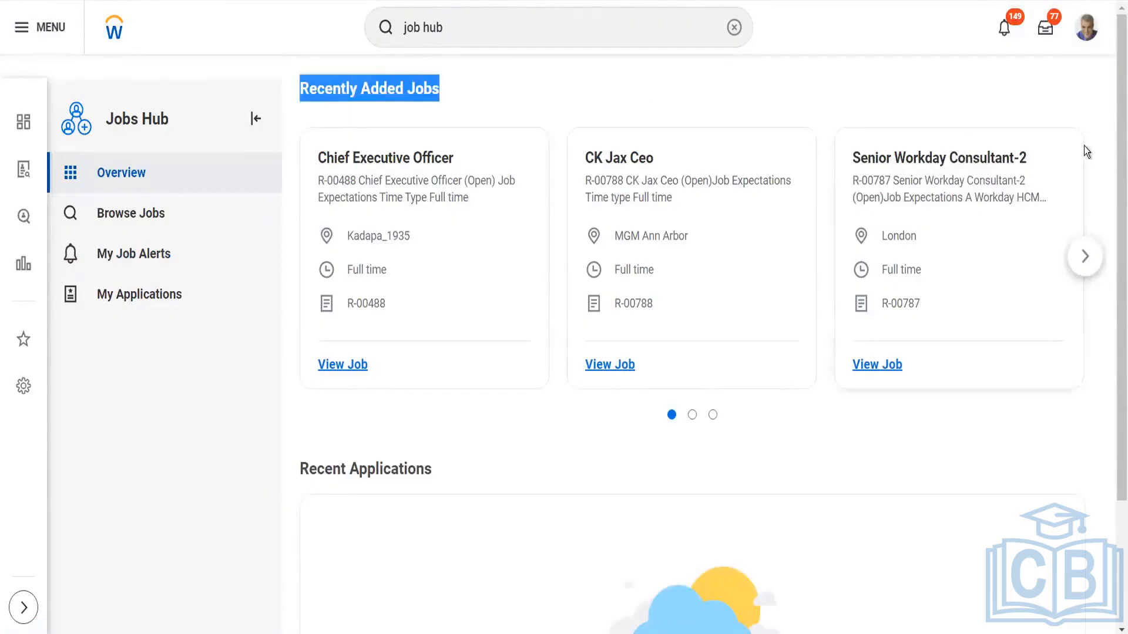
click(1085, 256)
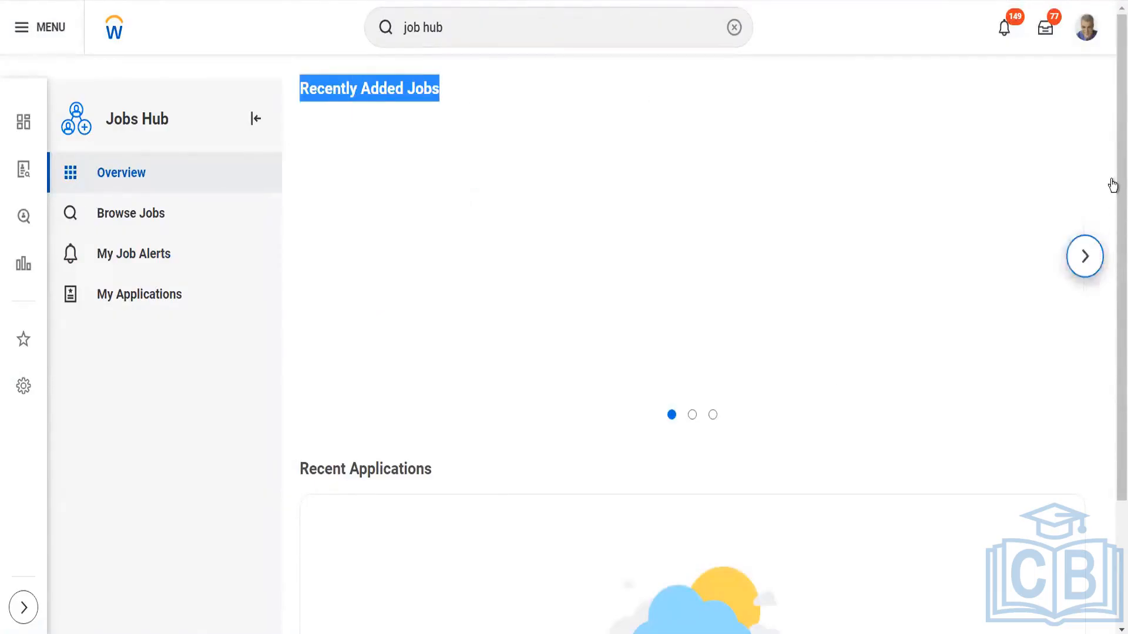
scroll(1110, 265, down, 1)
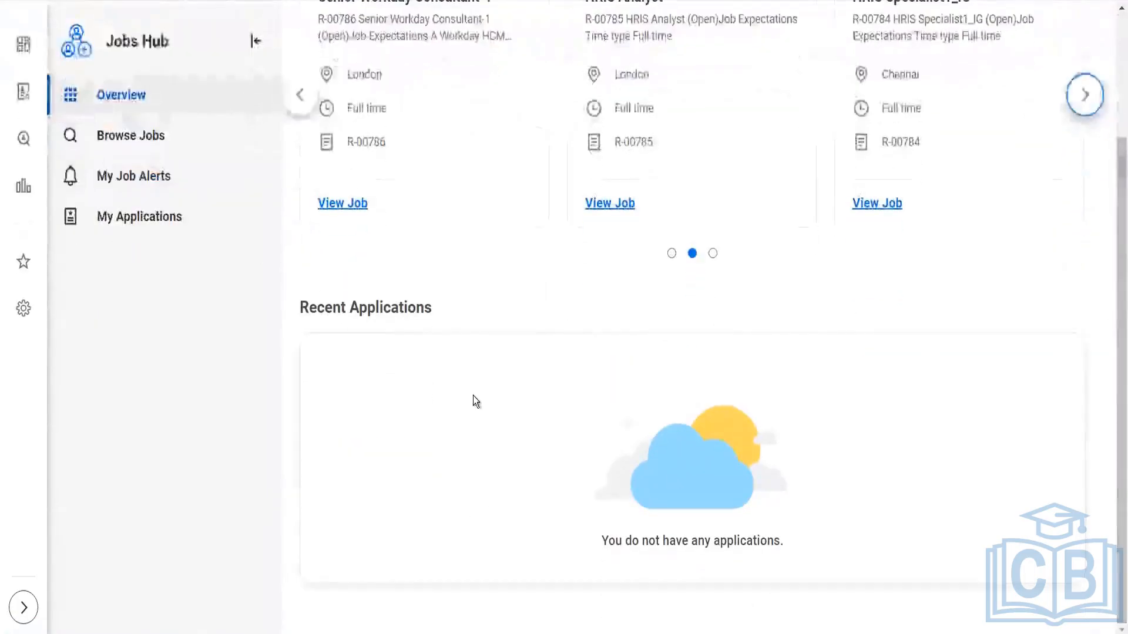
Review the Browse Jobs, My Job Alerts and My Applications pages of the Jobs Hub
click(149, 144)
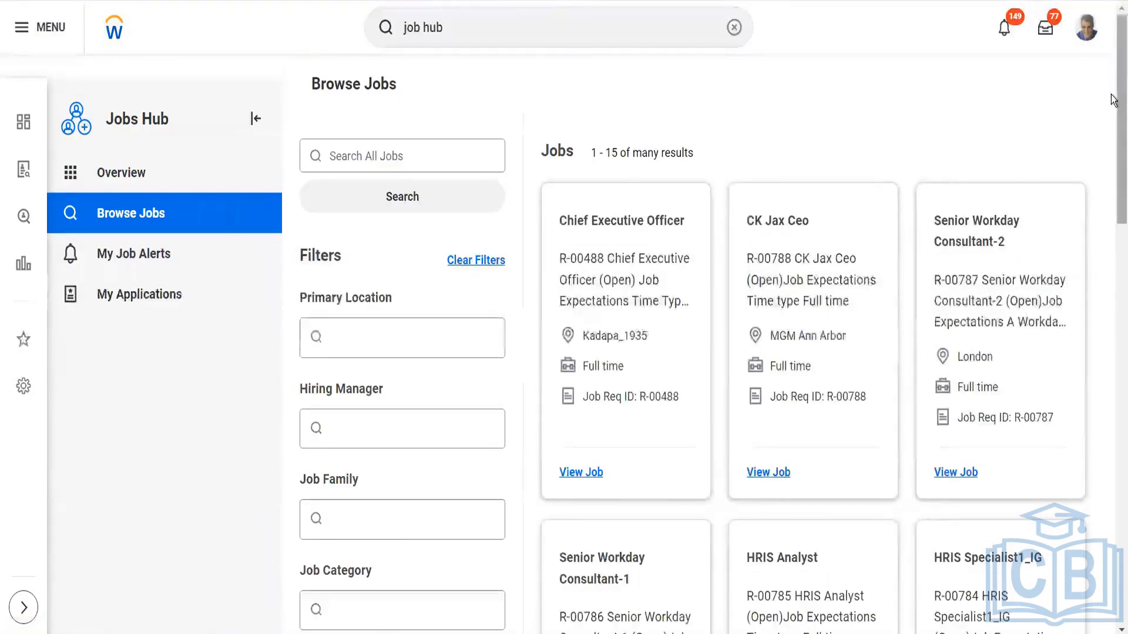
scroll(1114, 201, down, 20)
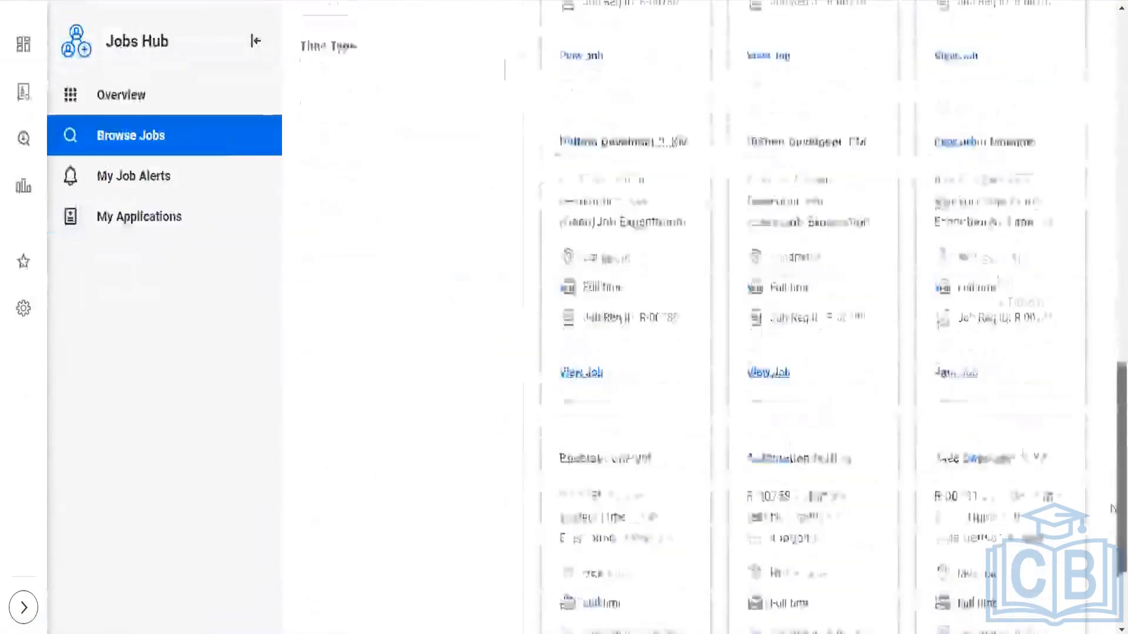
scroll(1113, 386, up, 20)
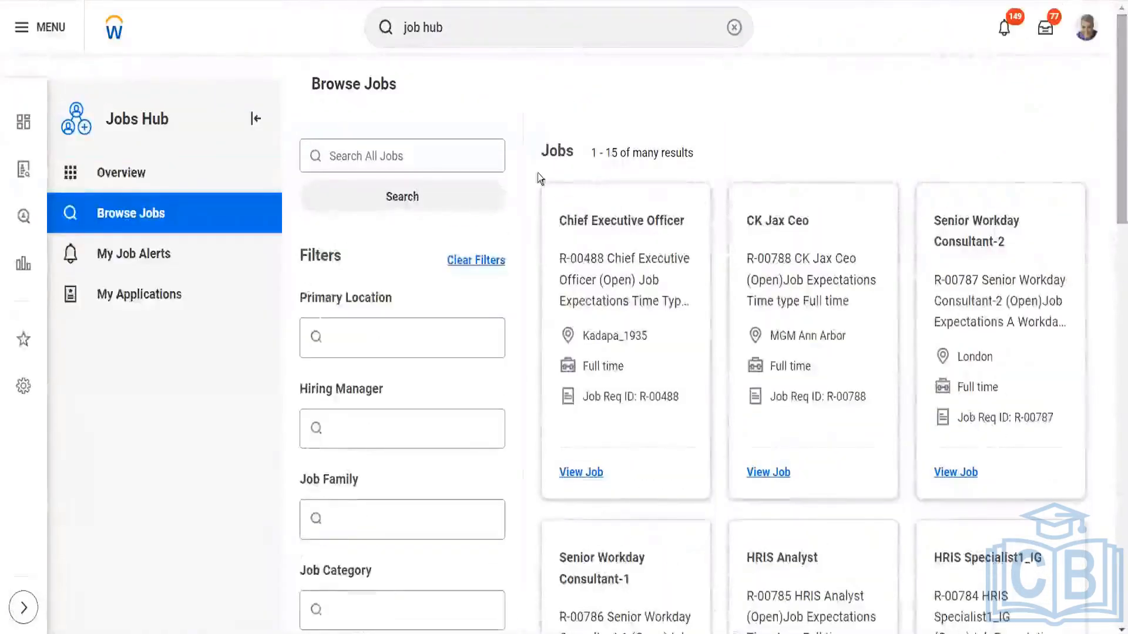
click(201, 263)
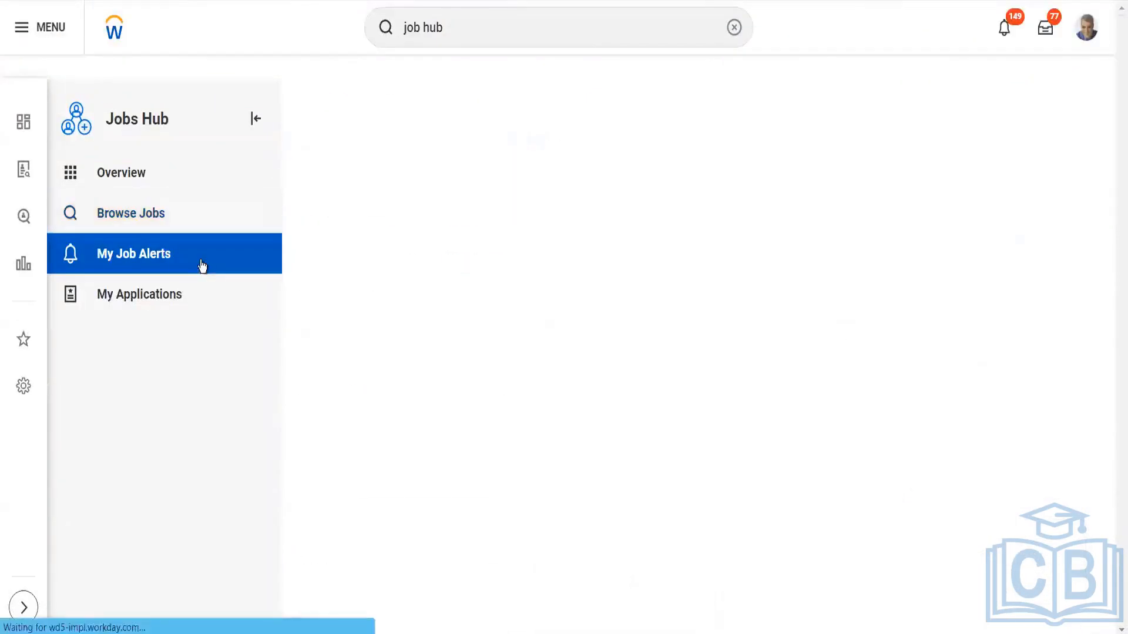
click(175, 290)
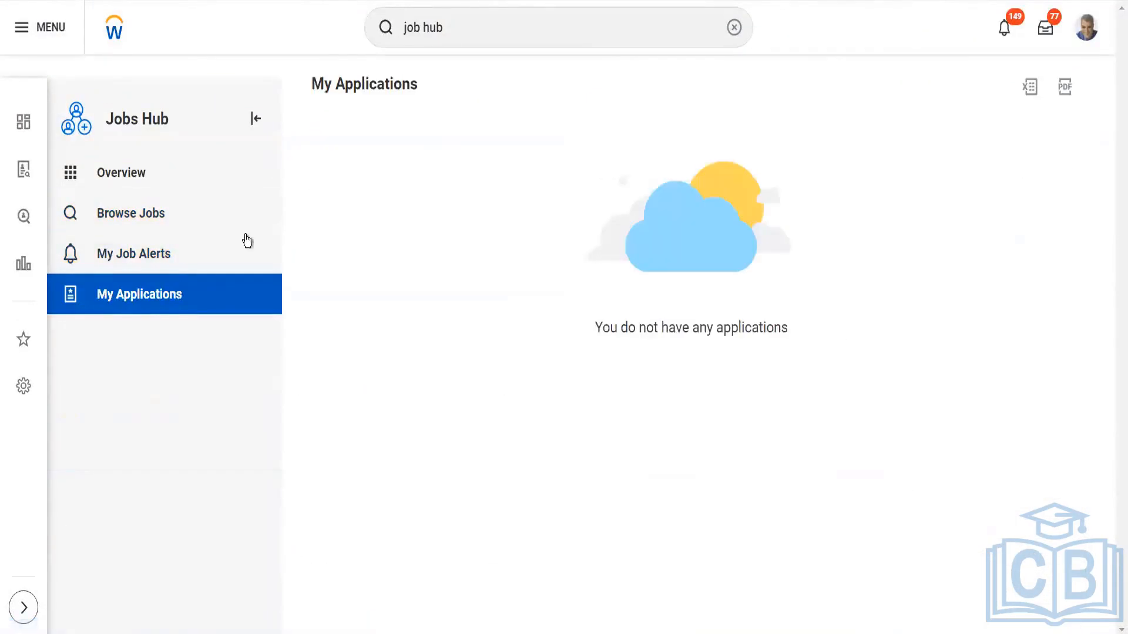
click(185, 215)
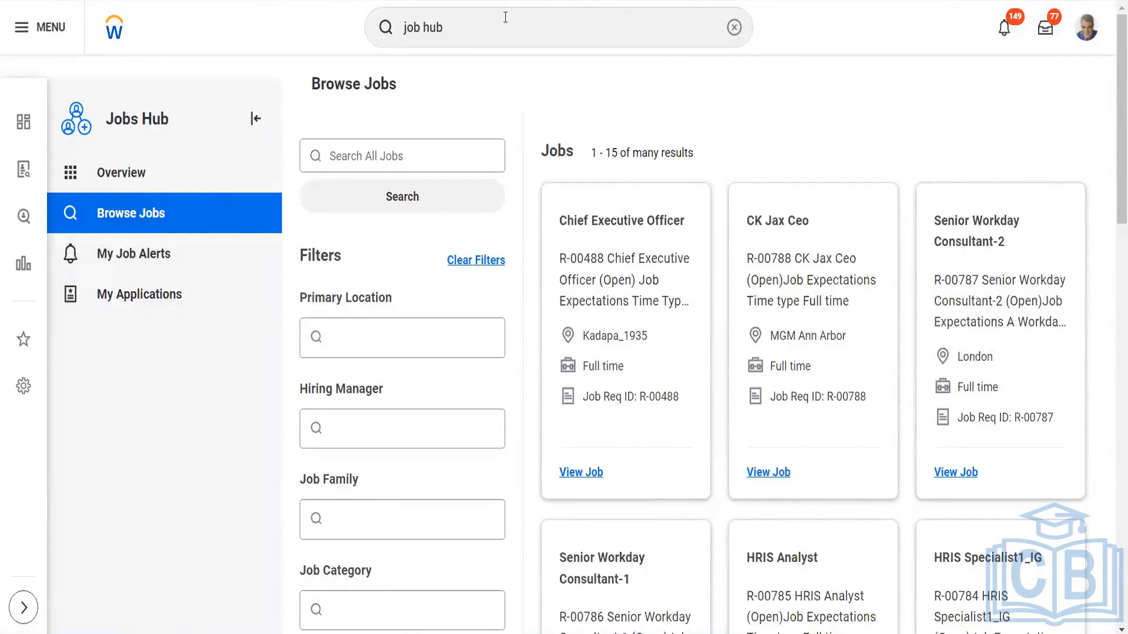
click(155, 301)
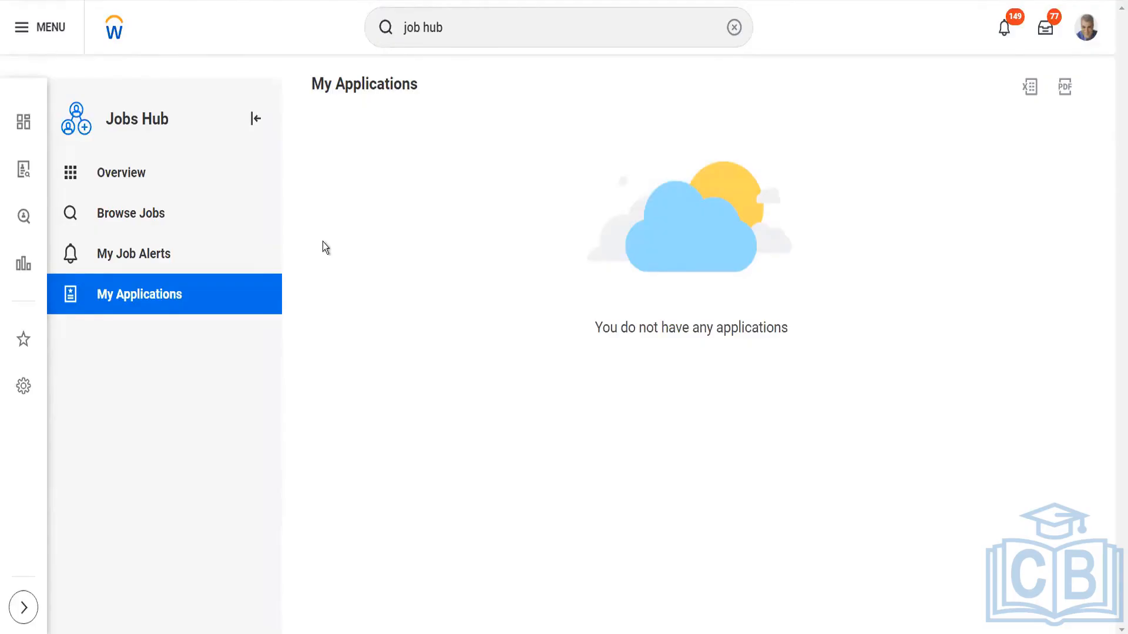
Search for "start proxy", open the Start Proxy task and start acting as another worker by entering the worker's name
click(479, 23)
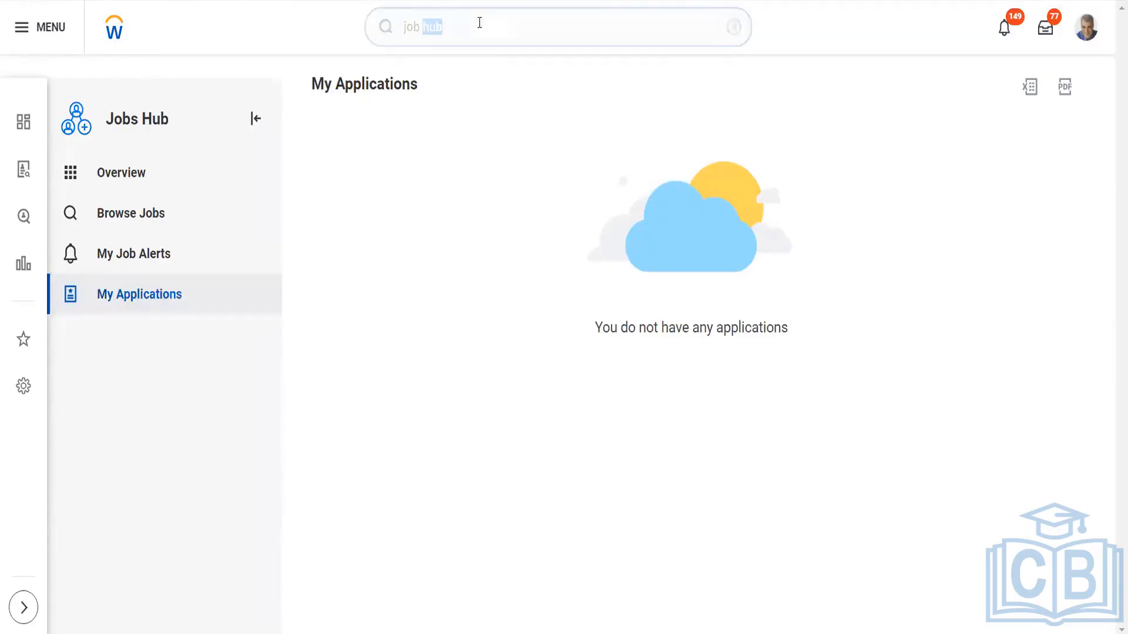
text(start )
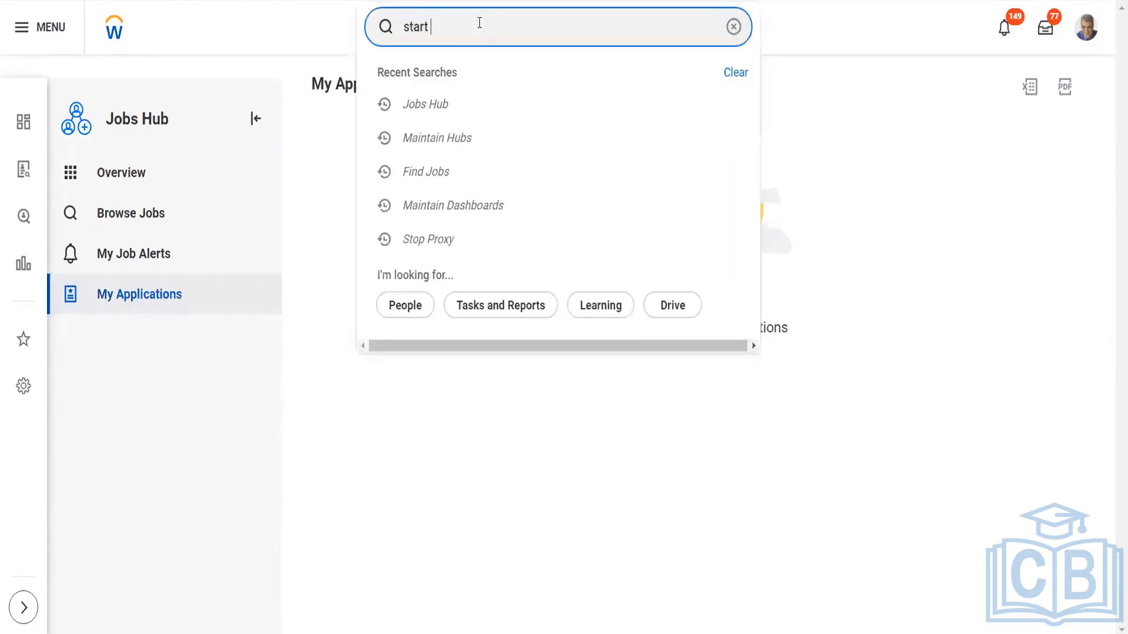
text(proxy)
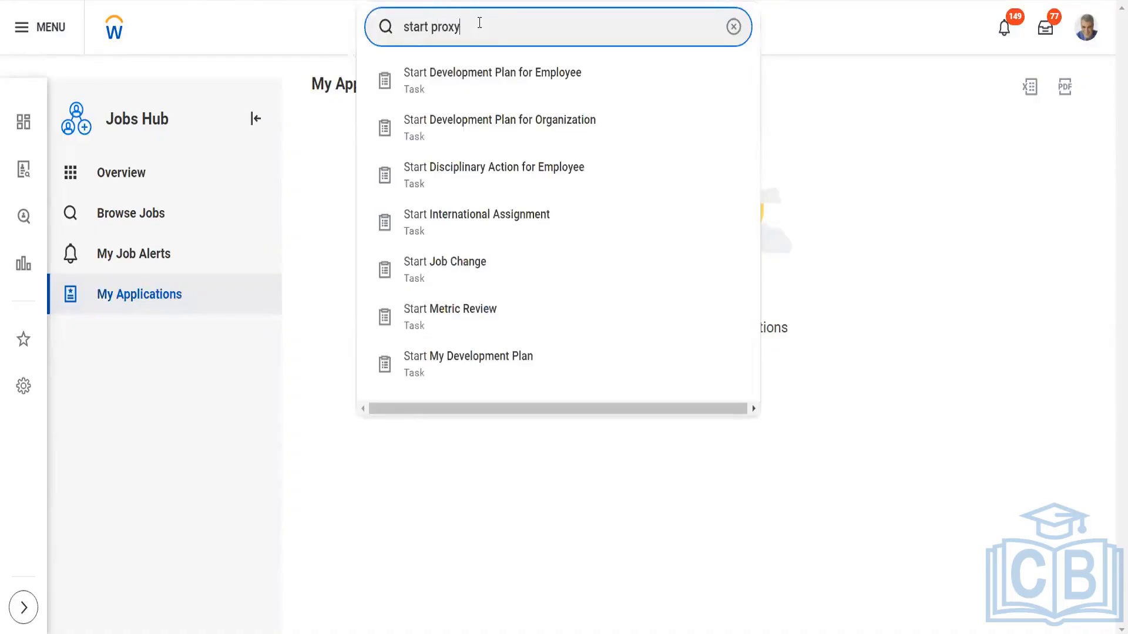
click(494, 87)
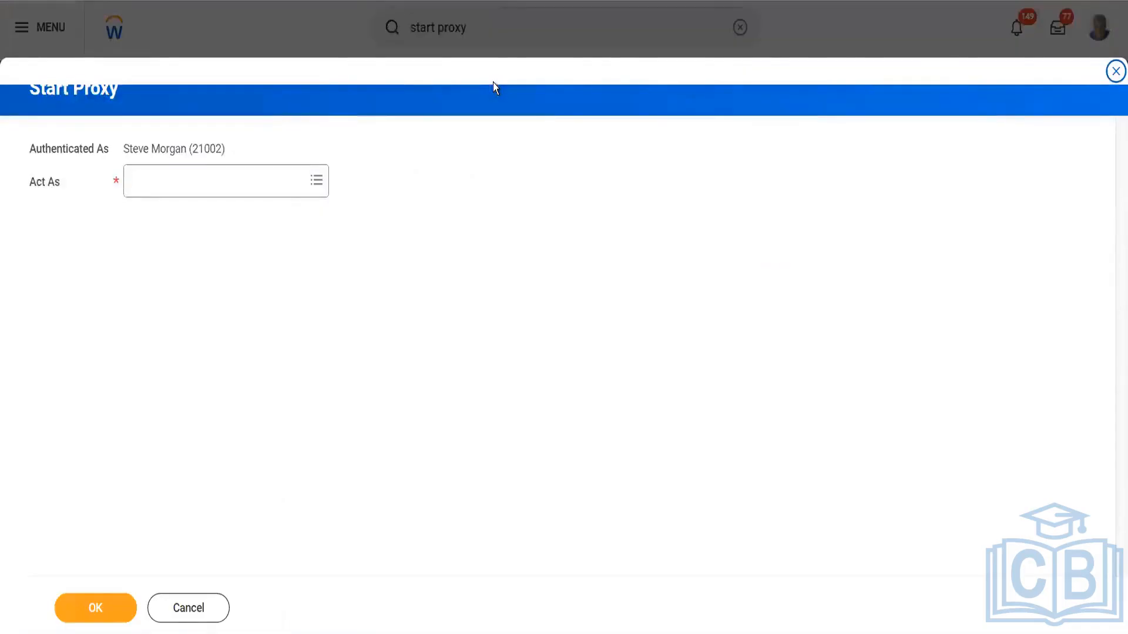
click(238, 179)
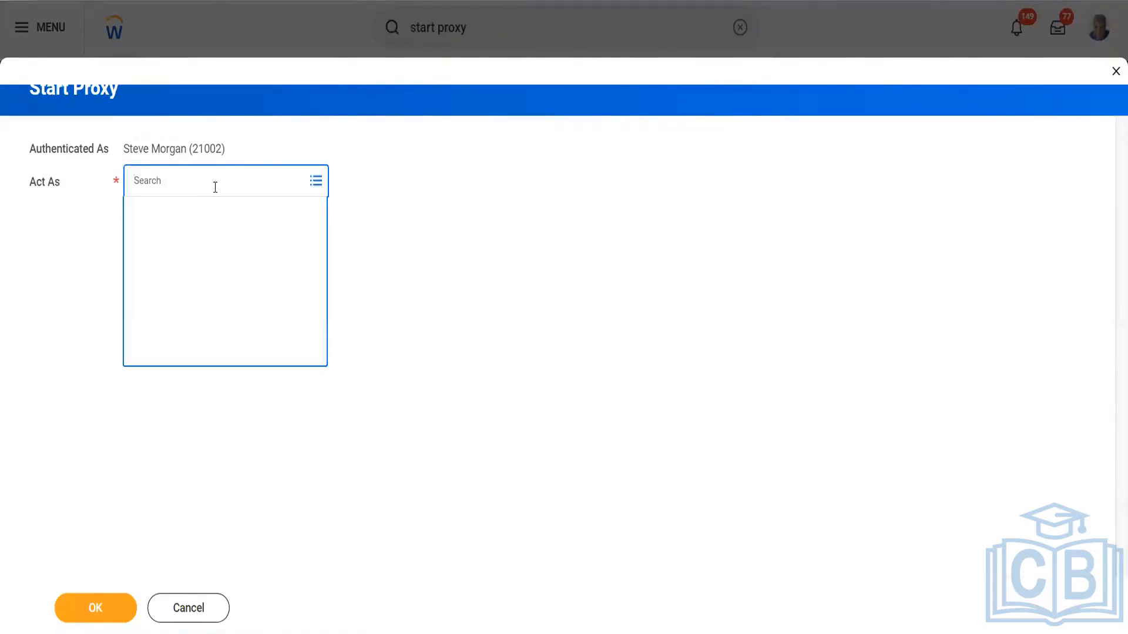
text(logan)
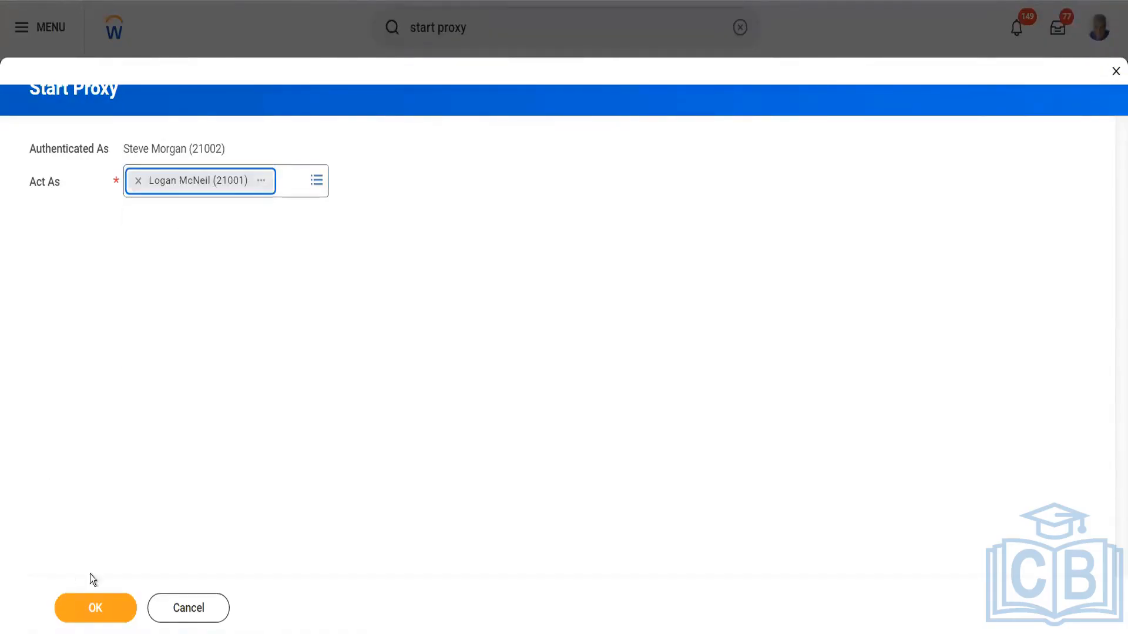
click(106, 608)
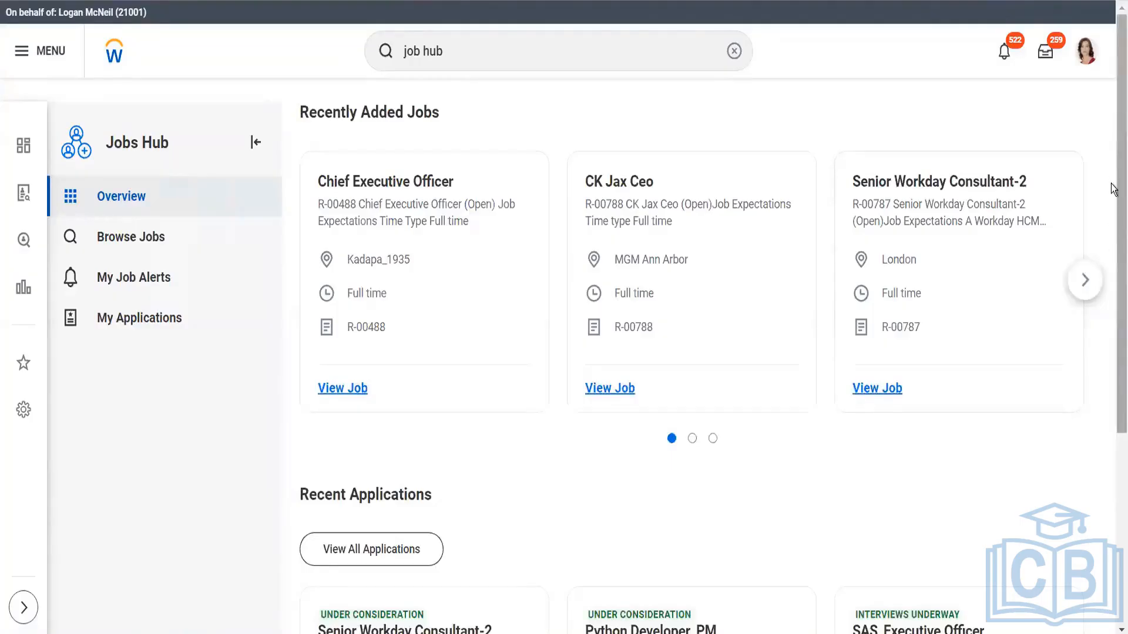
Look through the proxied worker's Recent Applications cards on the Jobs Hub Overview
scroll(1112, 320, down, 3)
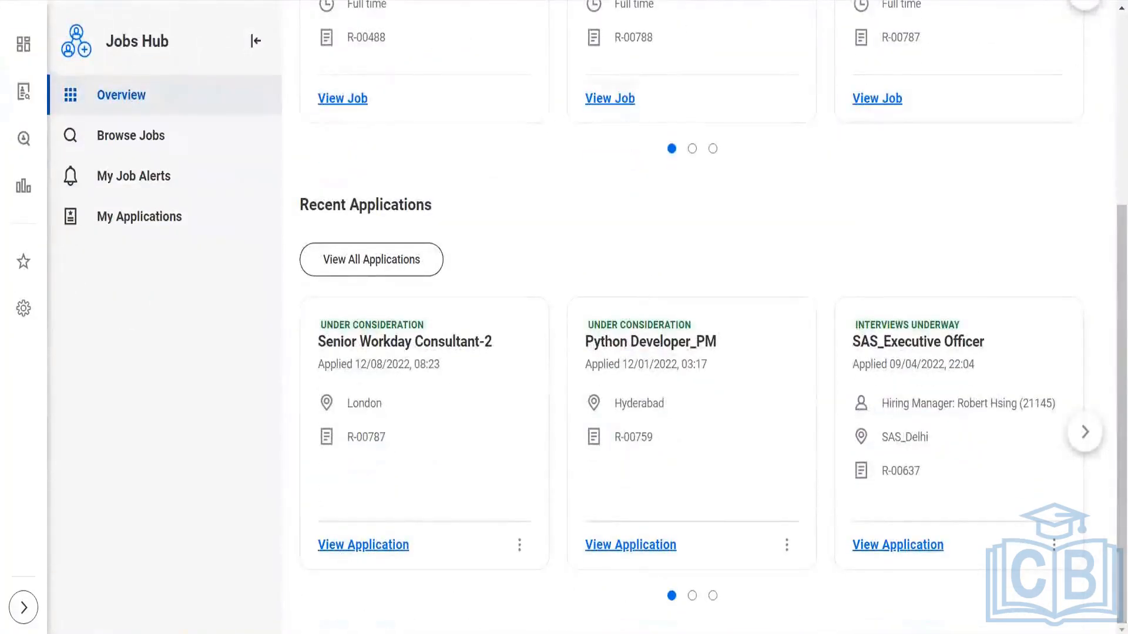
click(1085, 433)
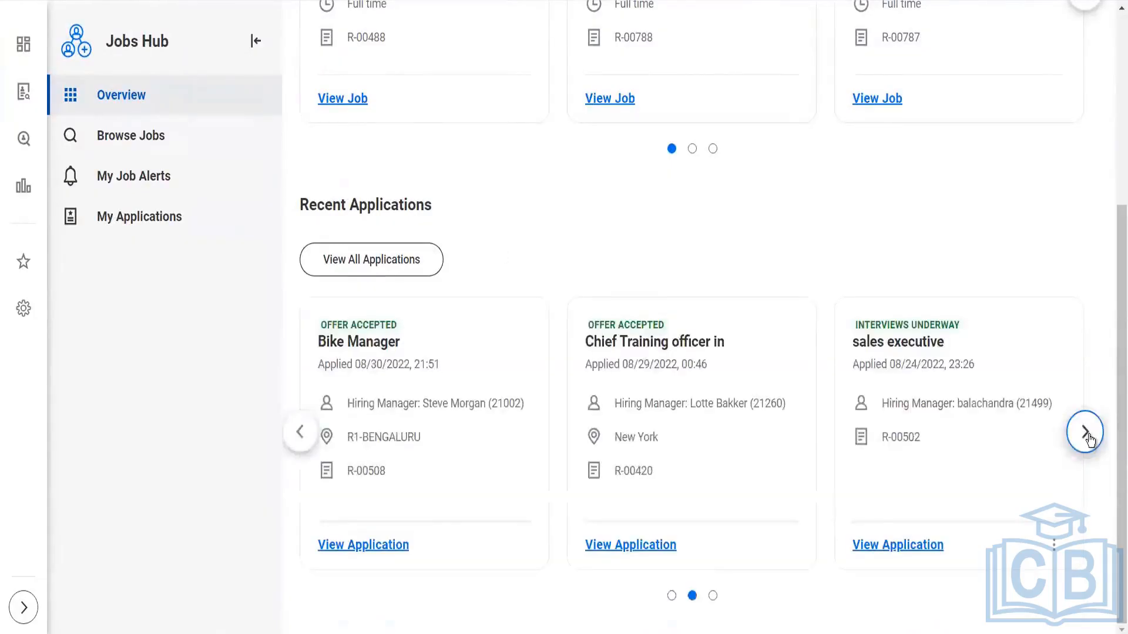
click(1085, 433)
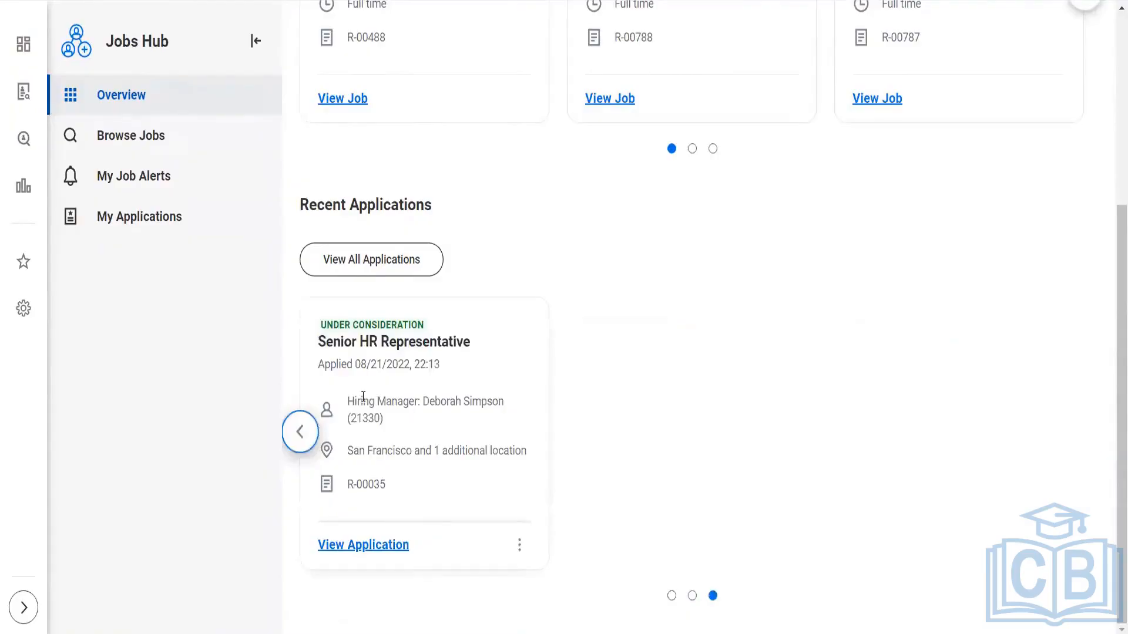
click(297, 433)
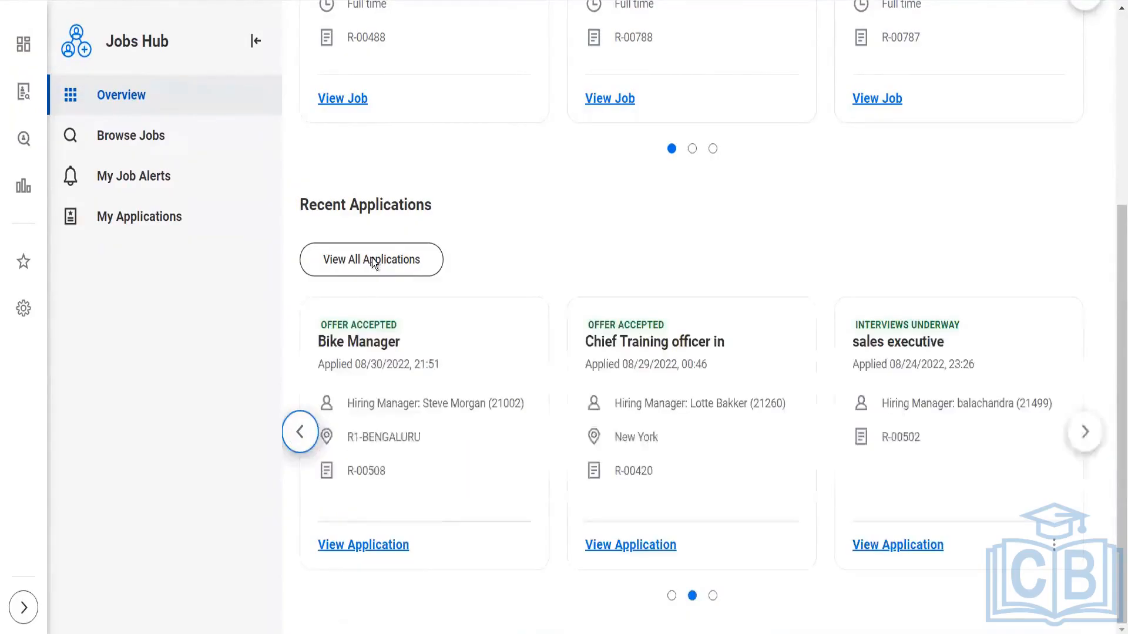
View all of the worker's applications, examine the submitted applications table across its columns, and open My Job Alerts
click(374, 261)
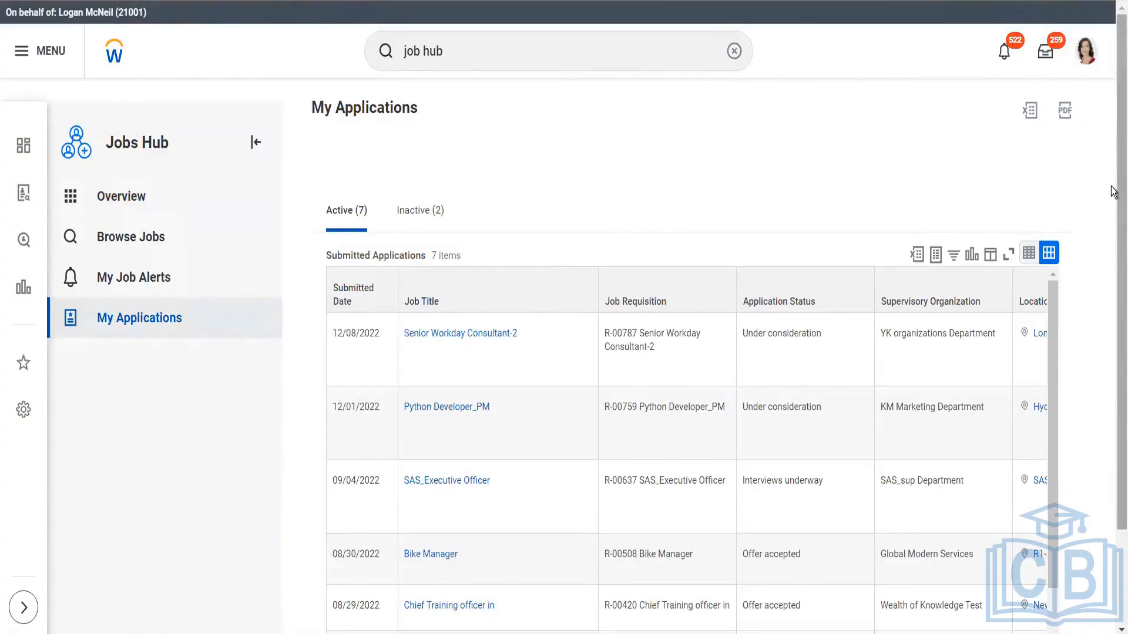
drag(1113, 187, 1113, 289)
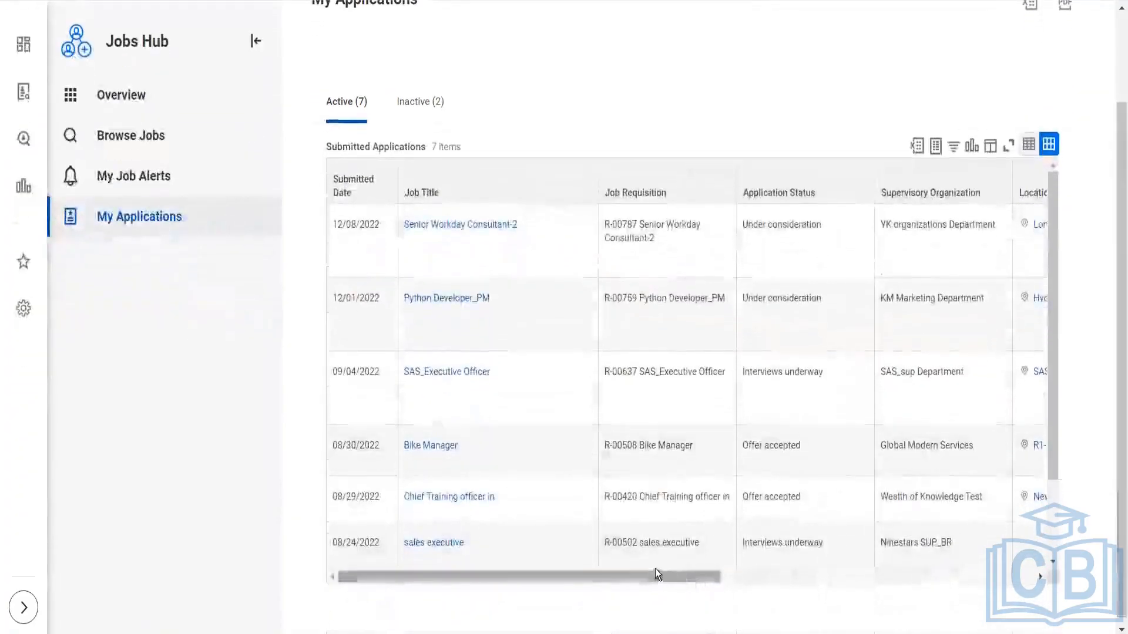
drag(657, 578, 993, 555)
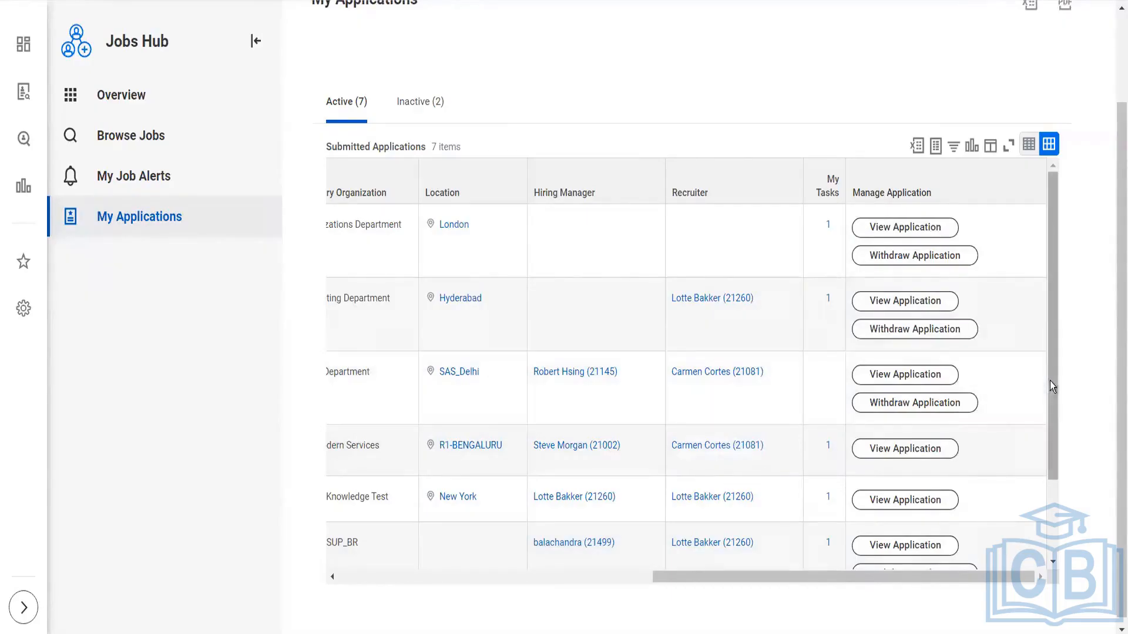
scroll(1060, 499, down, 3)
scroll(1061, 499, up, 3)
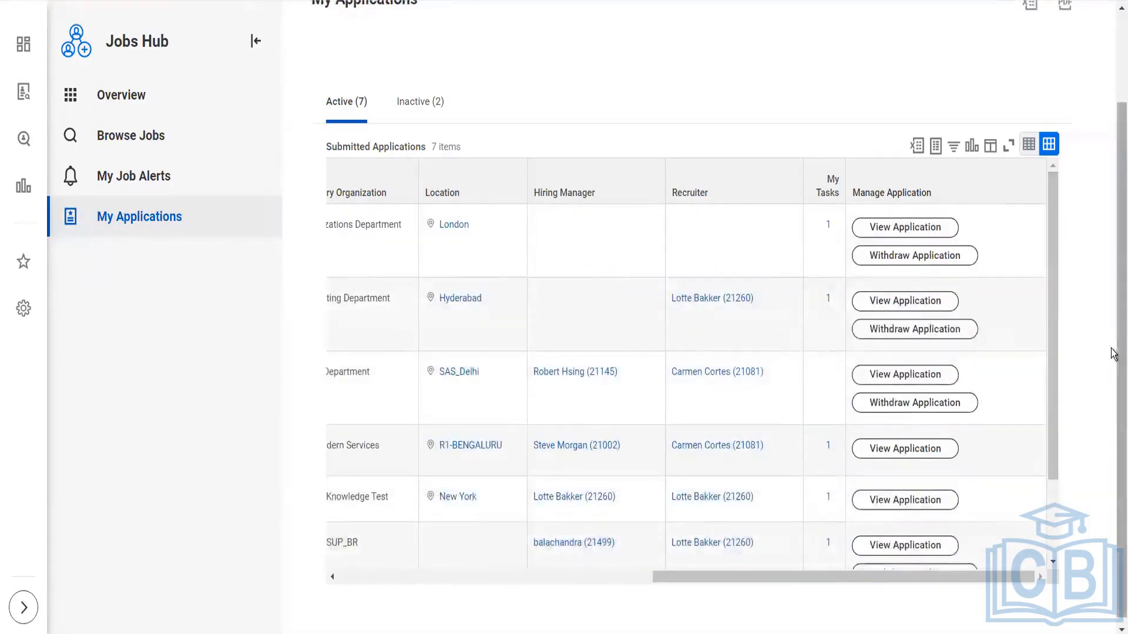
scroll(763, 286, up, 3)
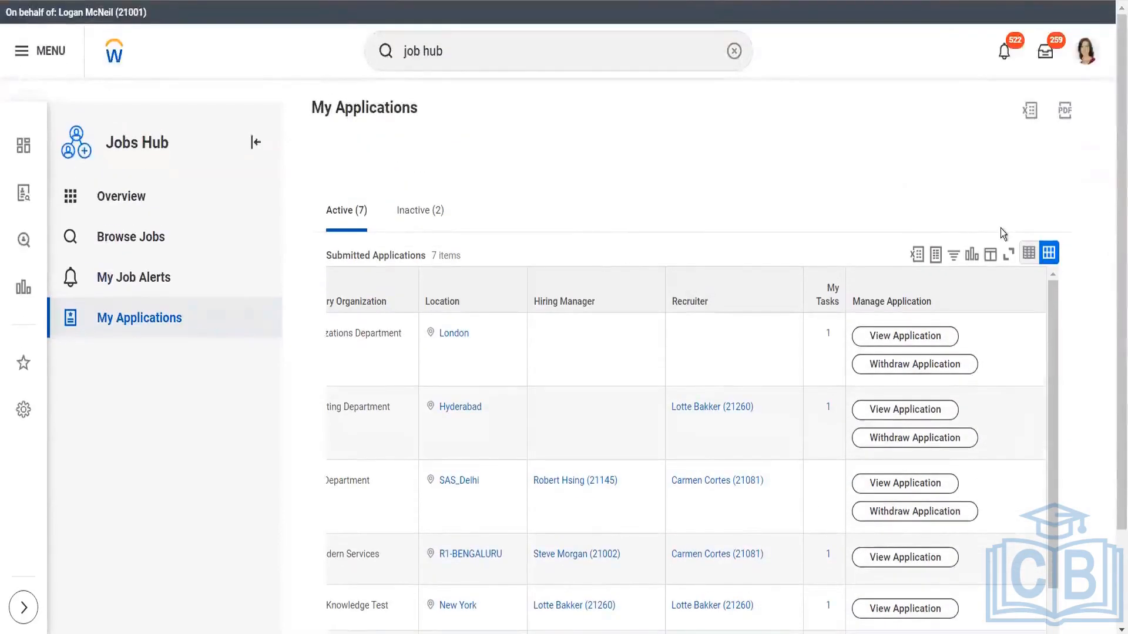
click(154, 278)
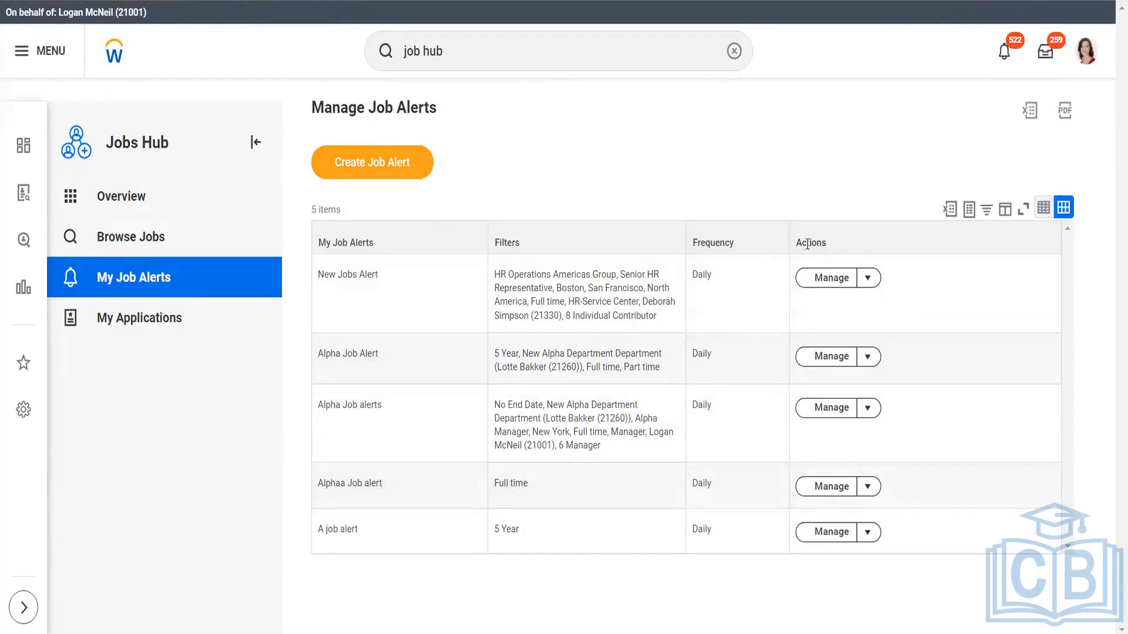
Open the Create Job Alert form, look through its fields and close it without creating an alert
click(389, 171)
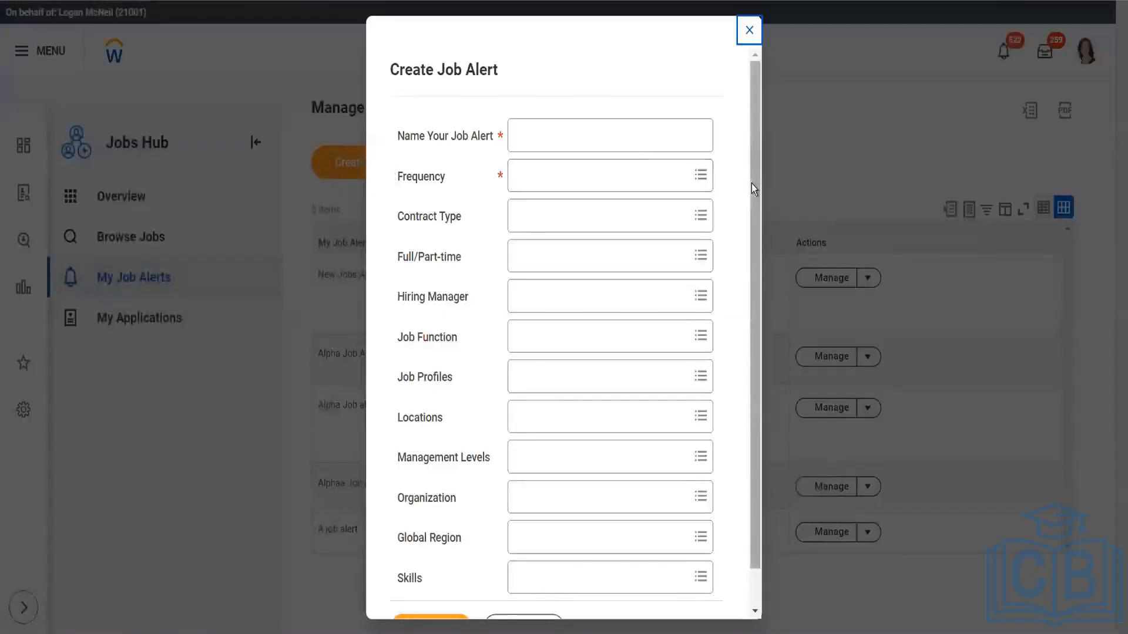
scroll(755, 221, down, 2)
scroll(762, 150, up, 2)
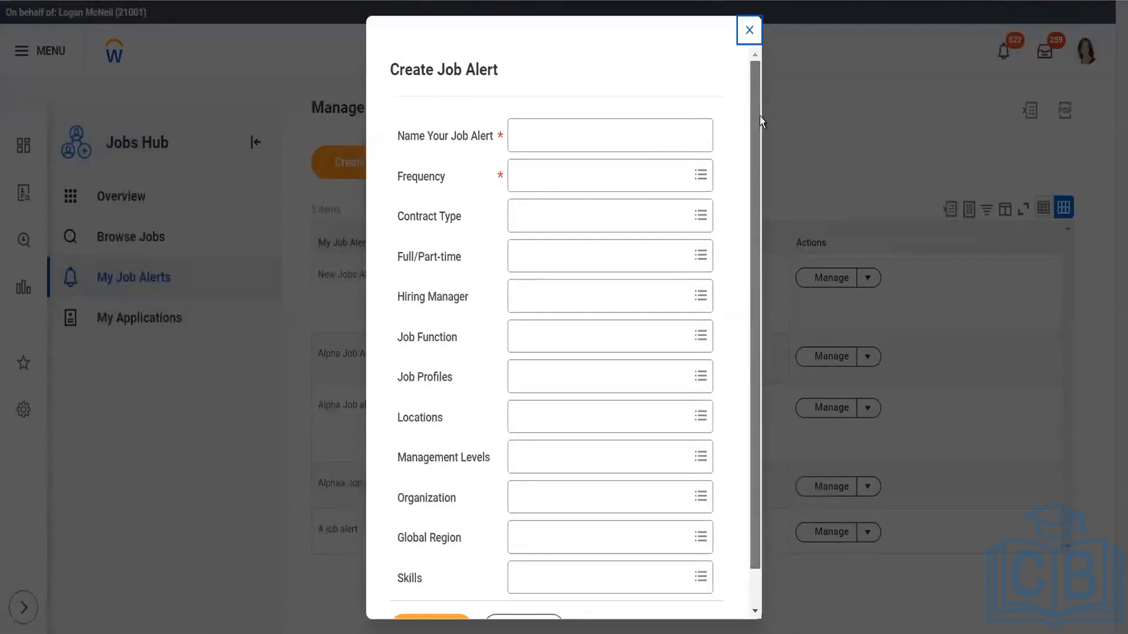
click(747, 30)
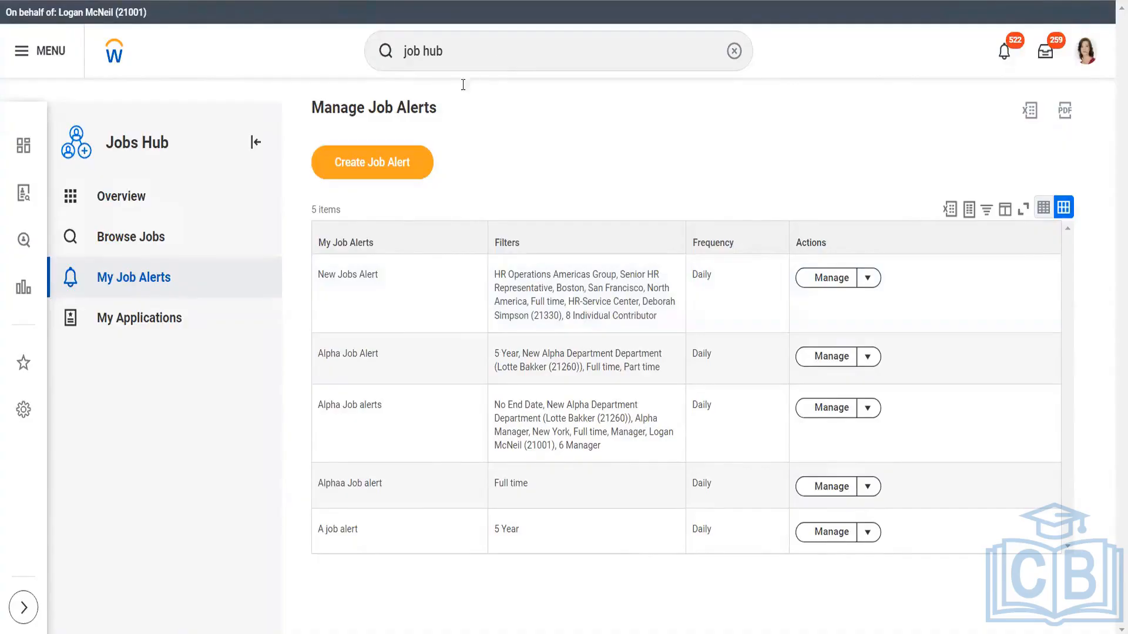
Search for "main templ" and open the Maintain Email Templates task
click(468, 54)
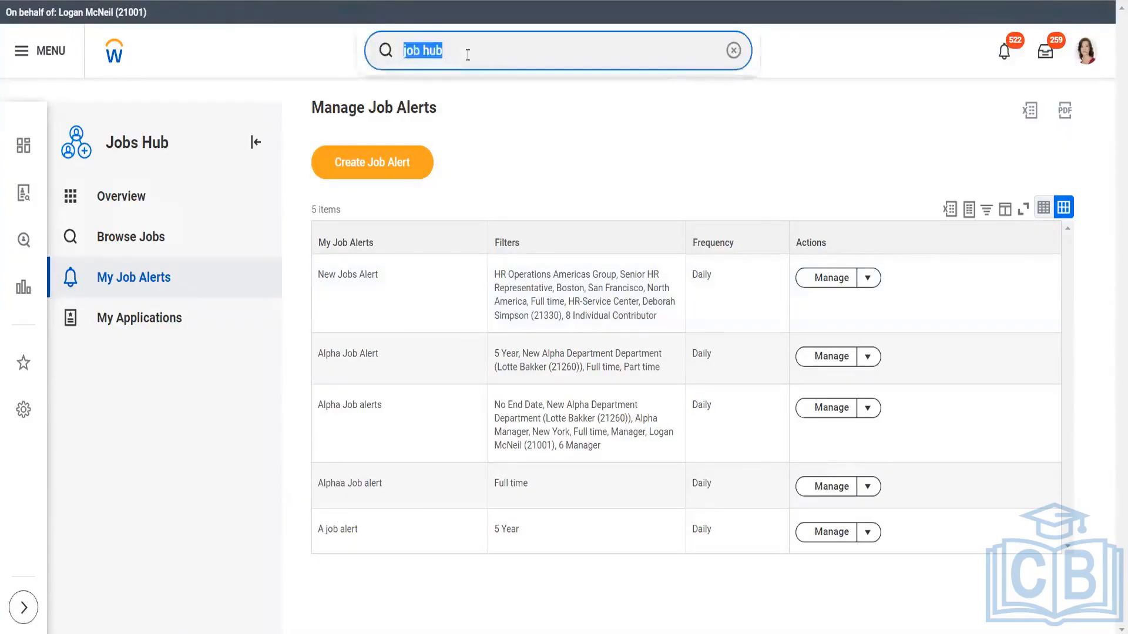
text(main)
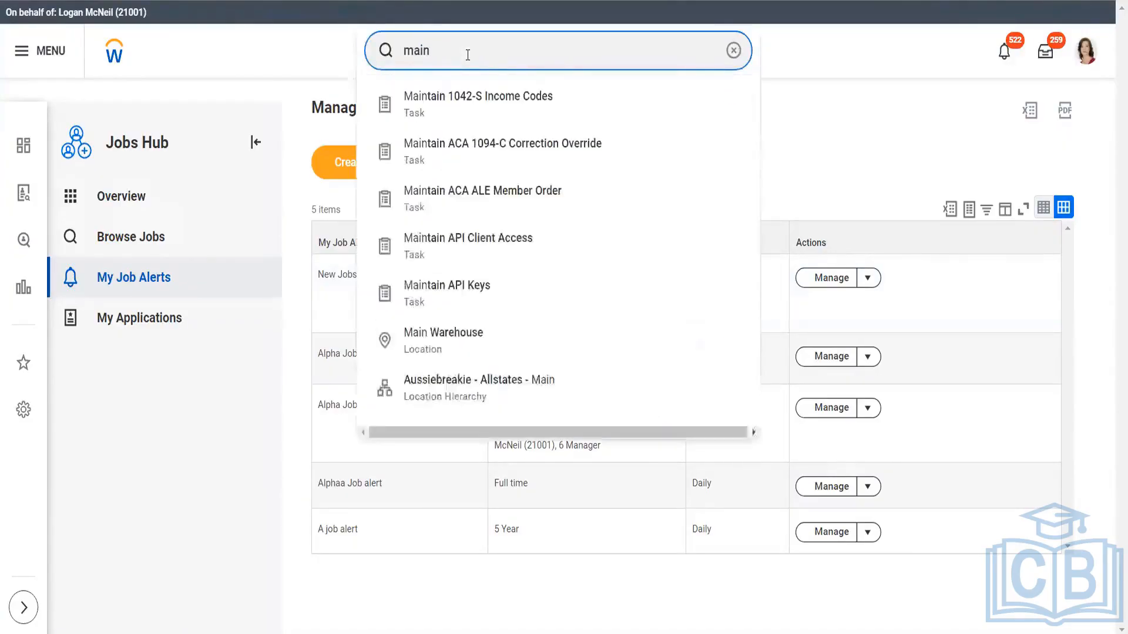
text( templ)
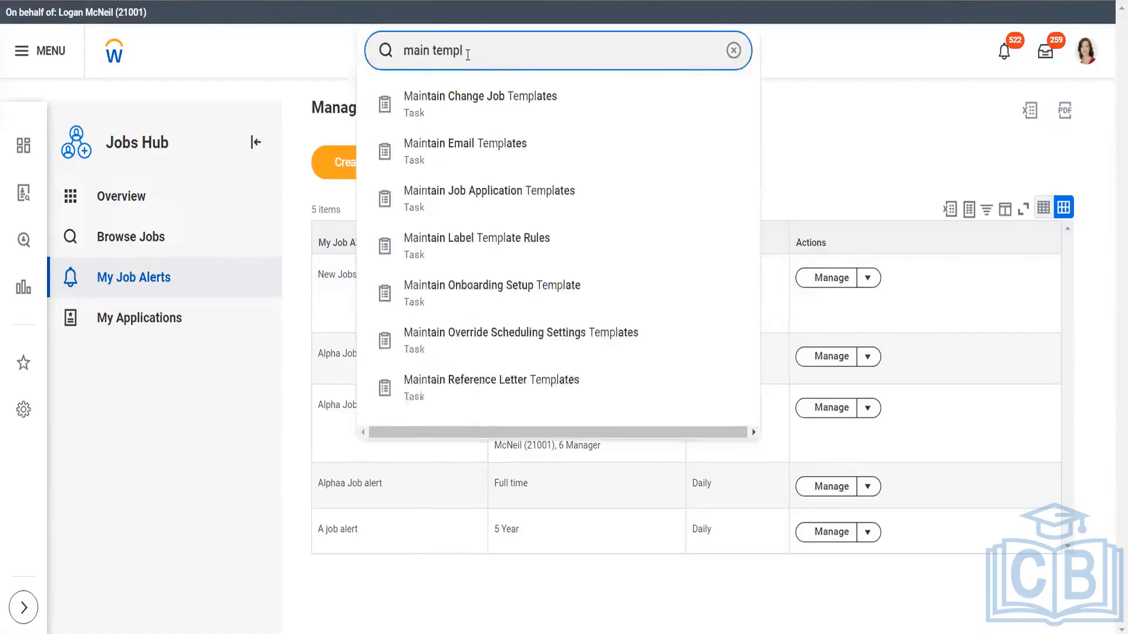
click(483, 151)
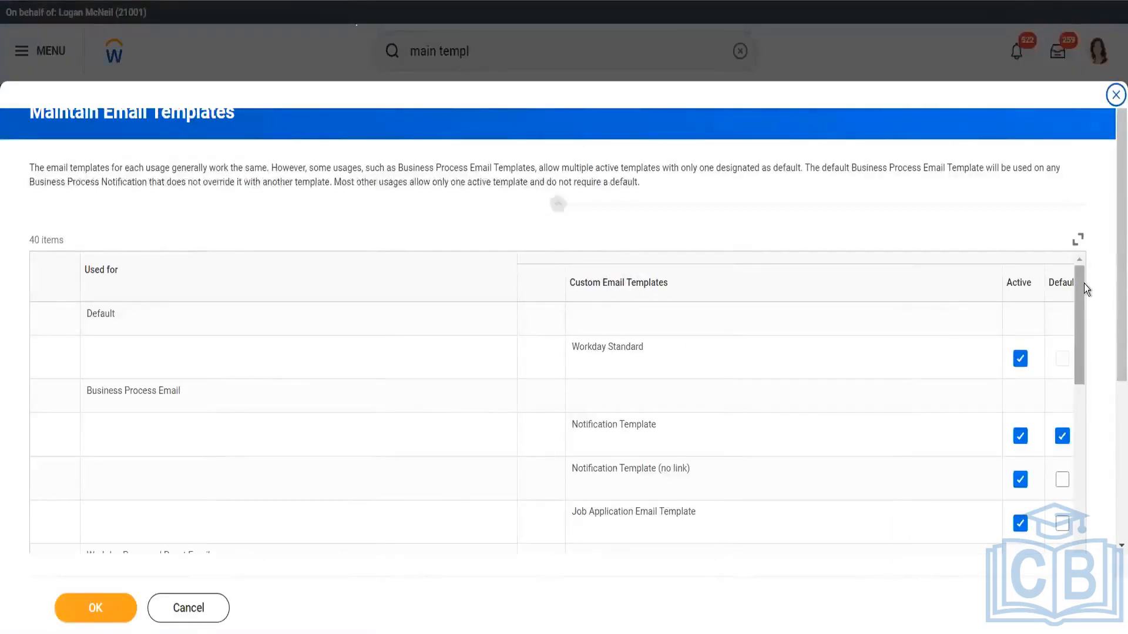
Look through the whole email templates table, including its Active and Default columns, and cancel the task
scroll(1084, 326, down, 1)
scroll(1083, 328, down, 2)
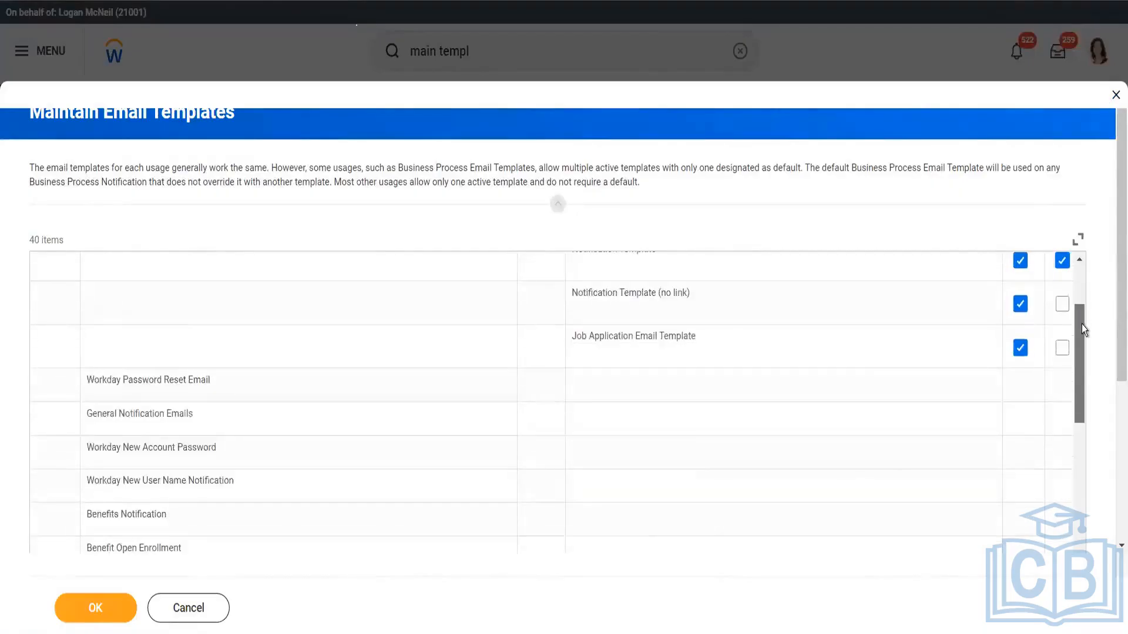
scroll(1083, 364, down, 6)
drag(1083, 410, 1083, 510)
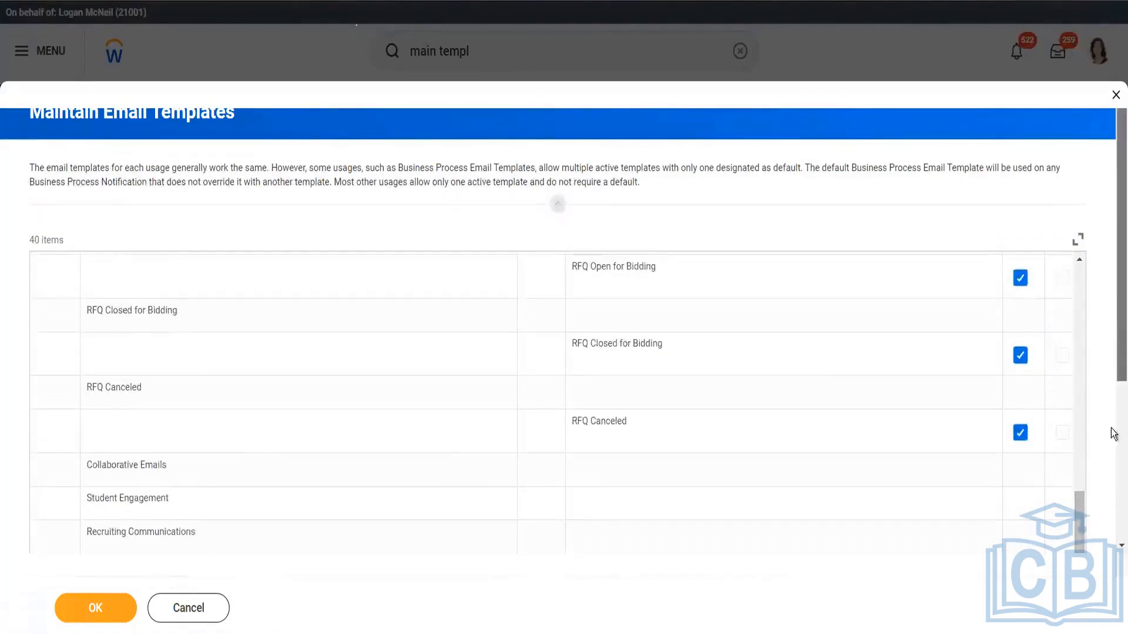
scroll(1113, 340, down, 4)
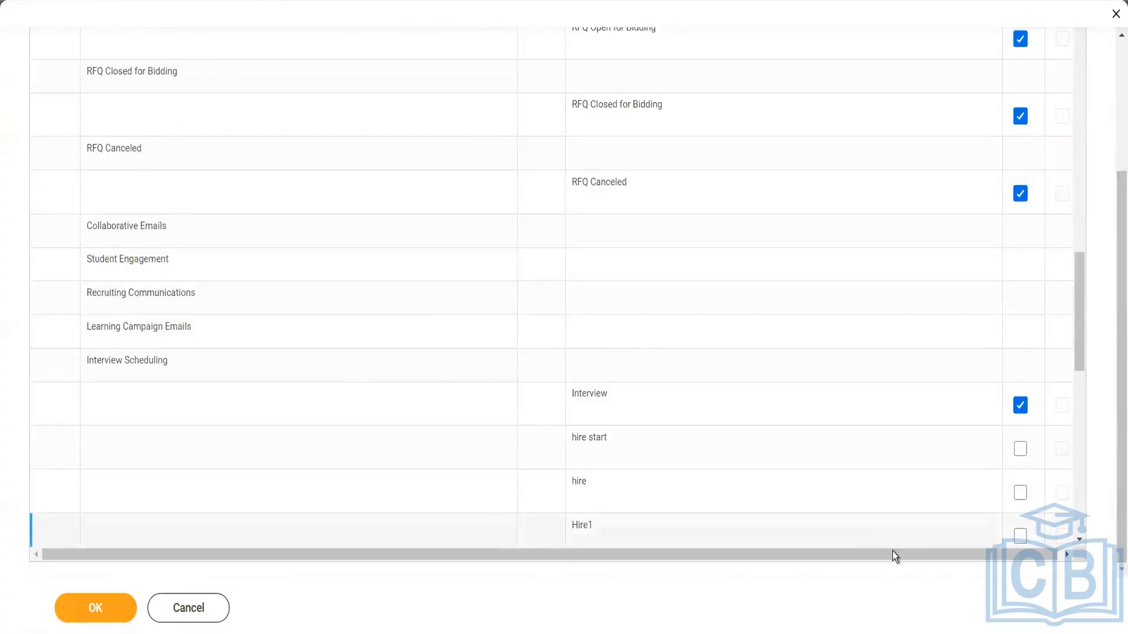
drag(893, 555, 1025, 559)
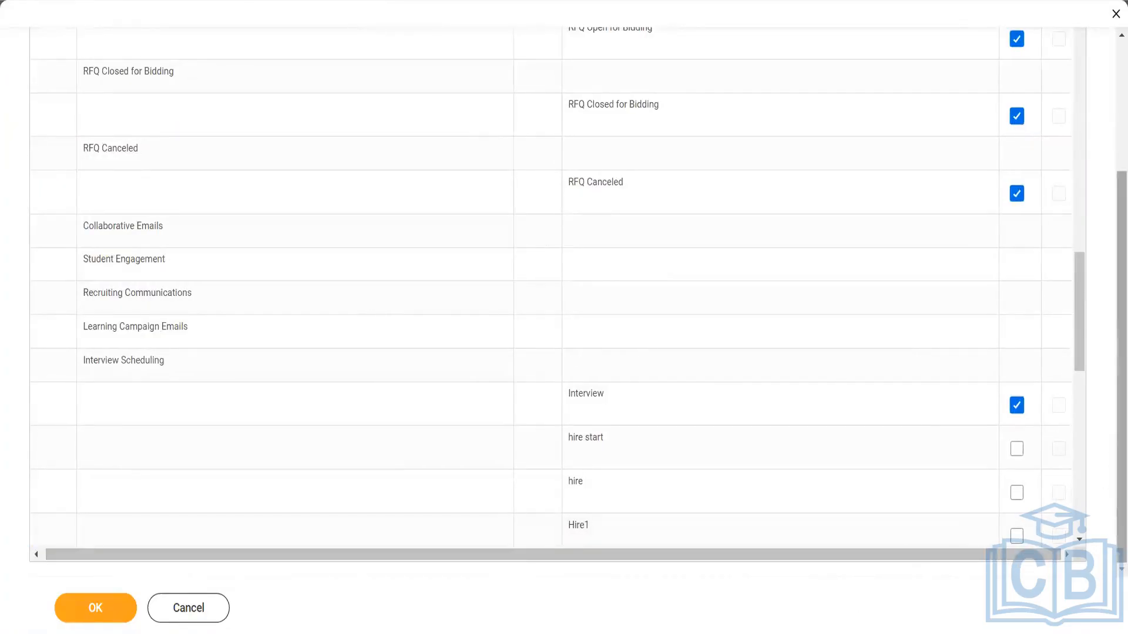
click(204, 617)
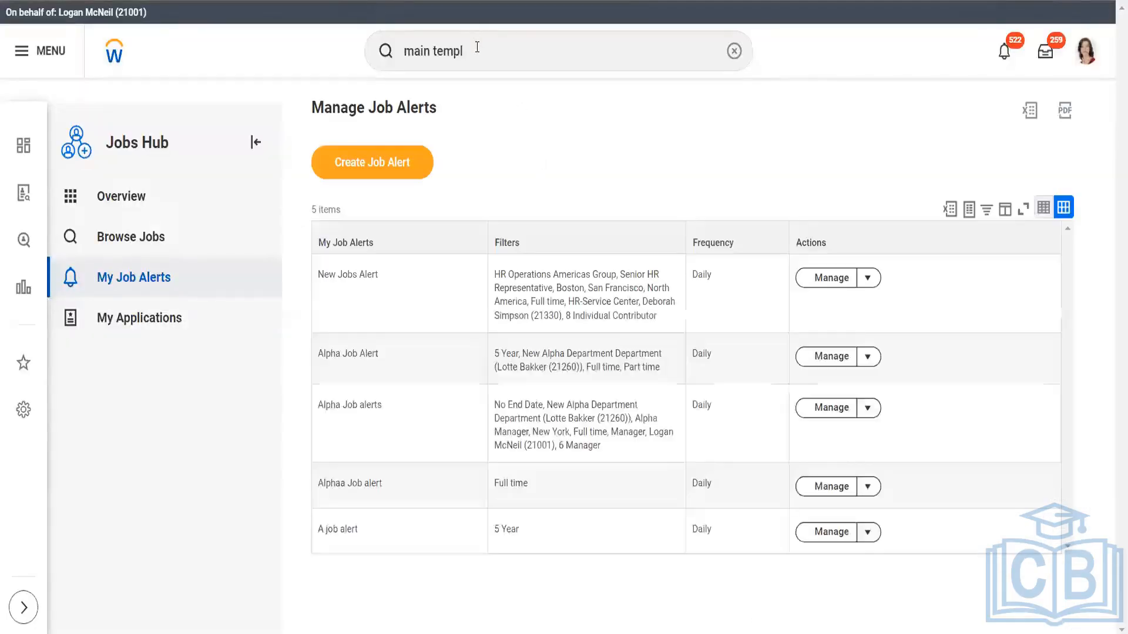
Search for "confi templ" and "confi em" to find related configuration tasks, and clear the search
click(477, 47)
key(BackSpace)
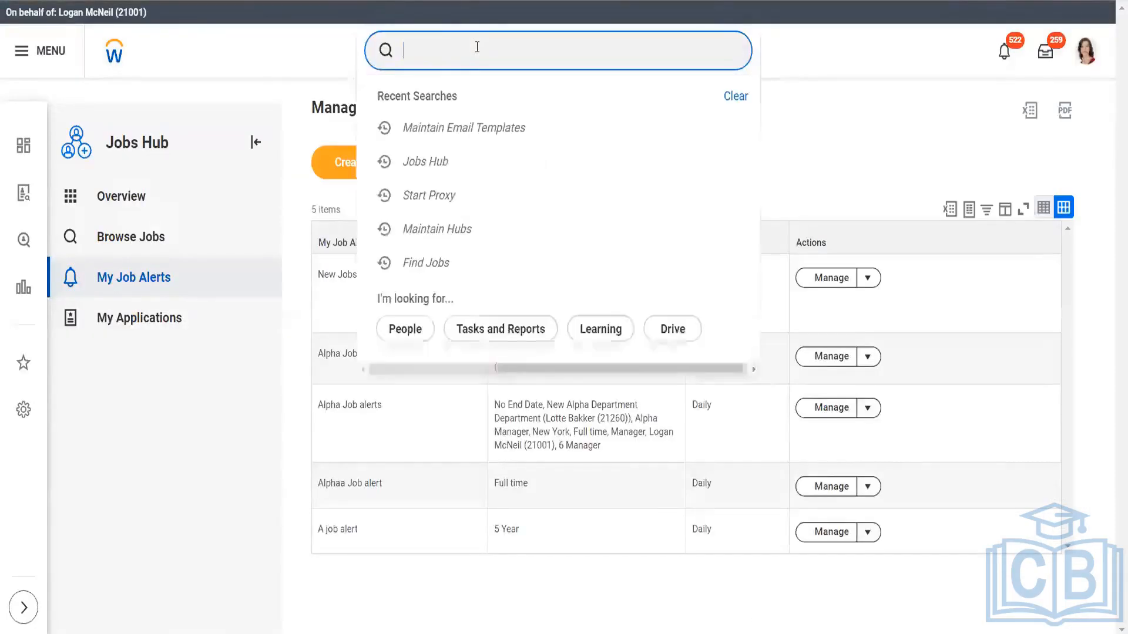
text(confi te)
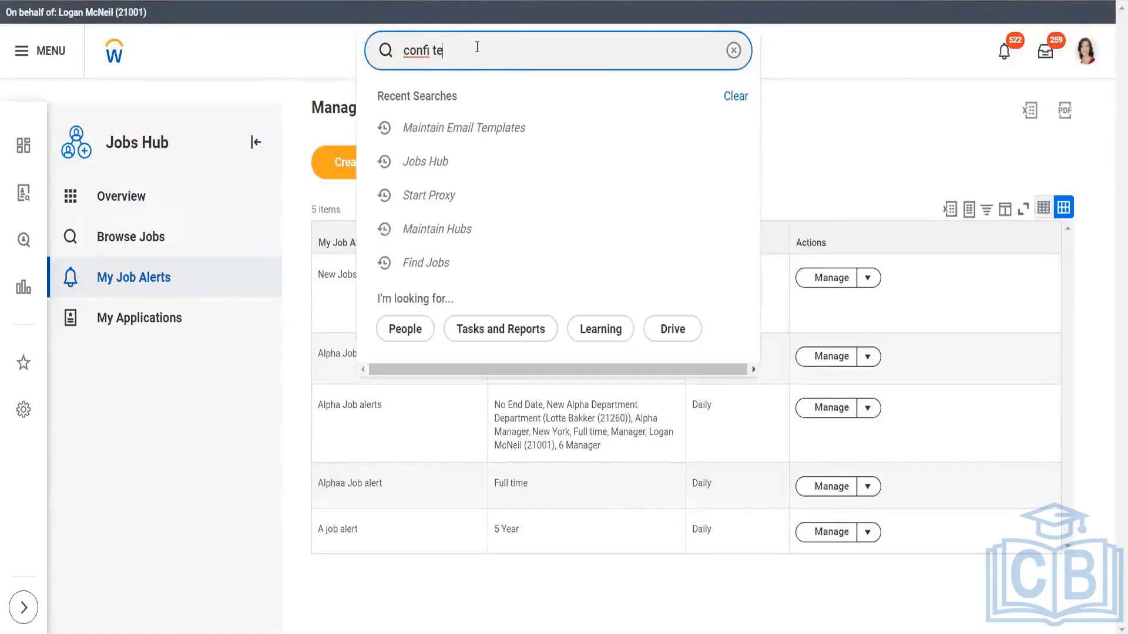
text(mpl)
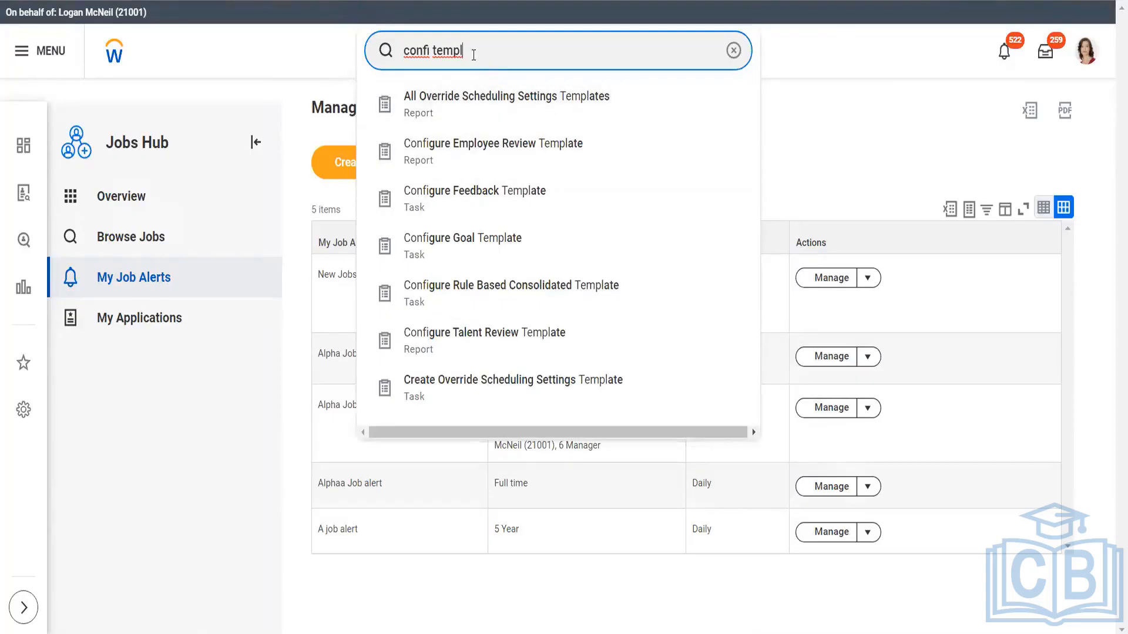
key(BackSpace)
key(BackSpace)
key(BackSpace)
key(BackSpace)
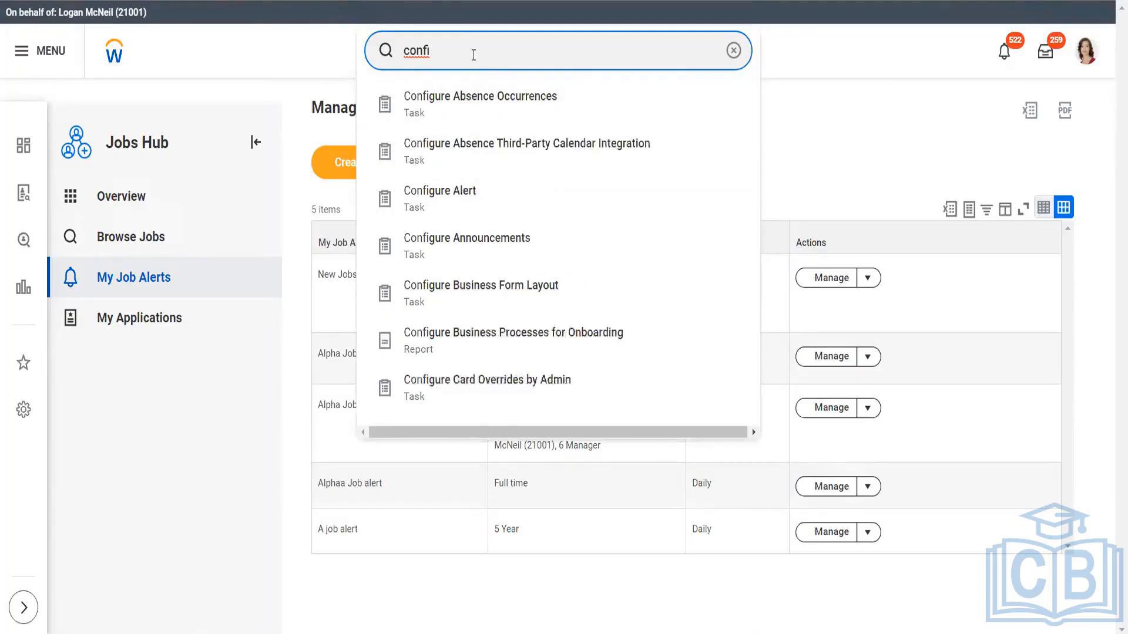
text(emai)
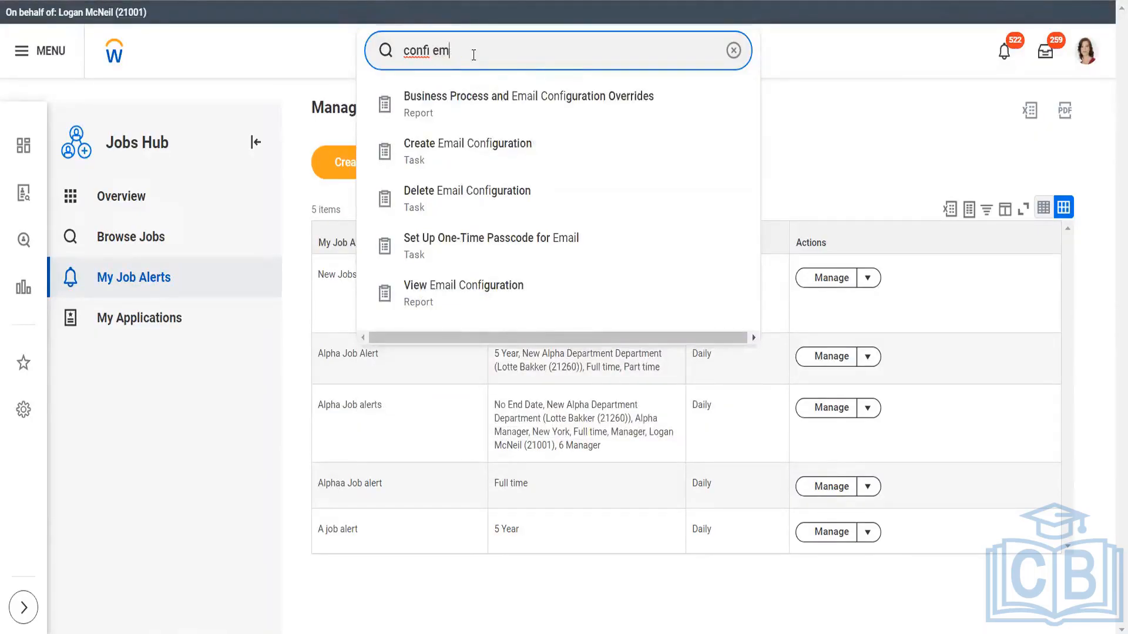
key(BackSpace)
key(BackSpace)
key(BackSpace)
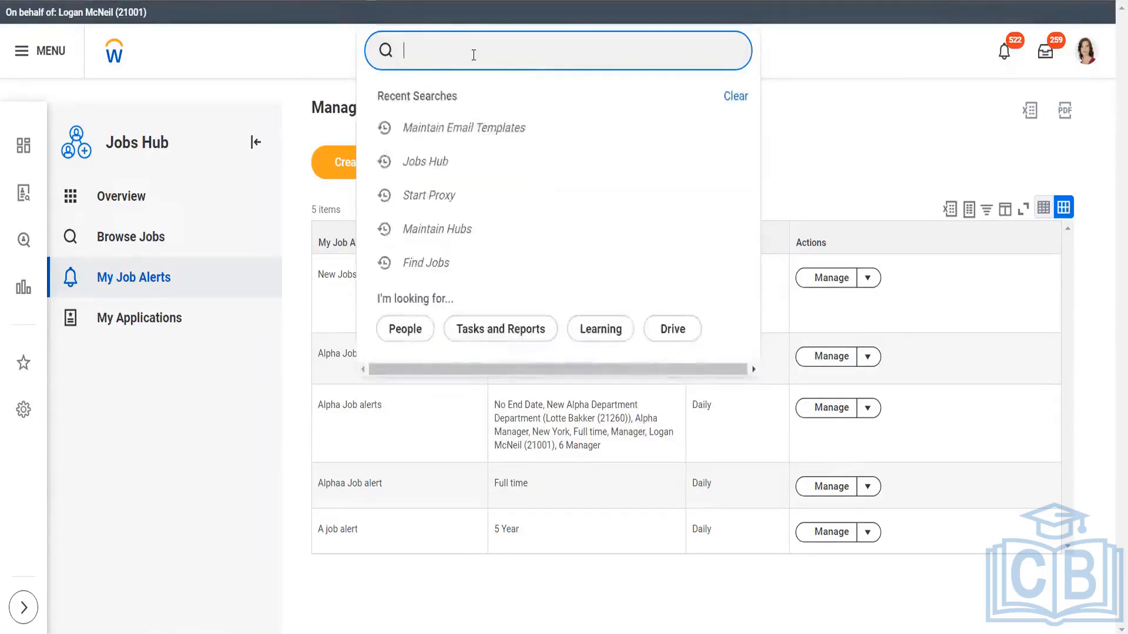
Search for "main emai tem", reopen the Maintain Email Templates task and close it
text(main emai tem)
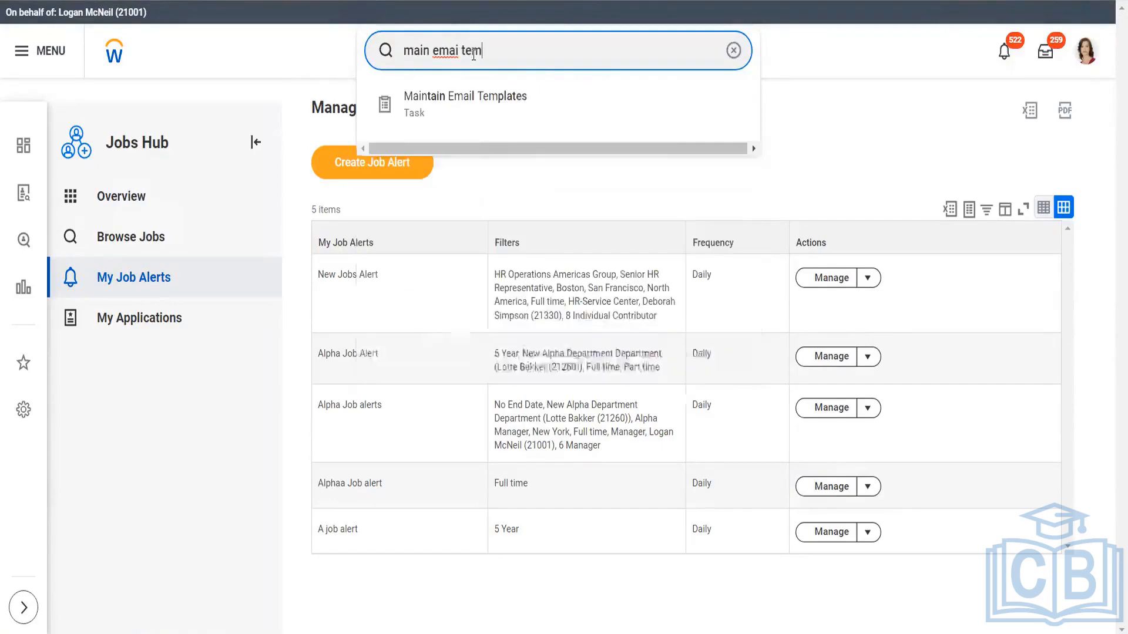
click(474, 102)
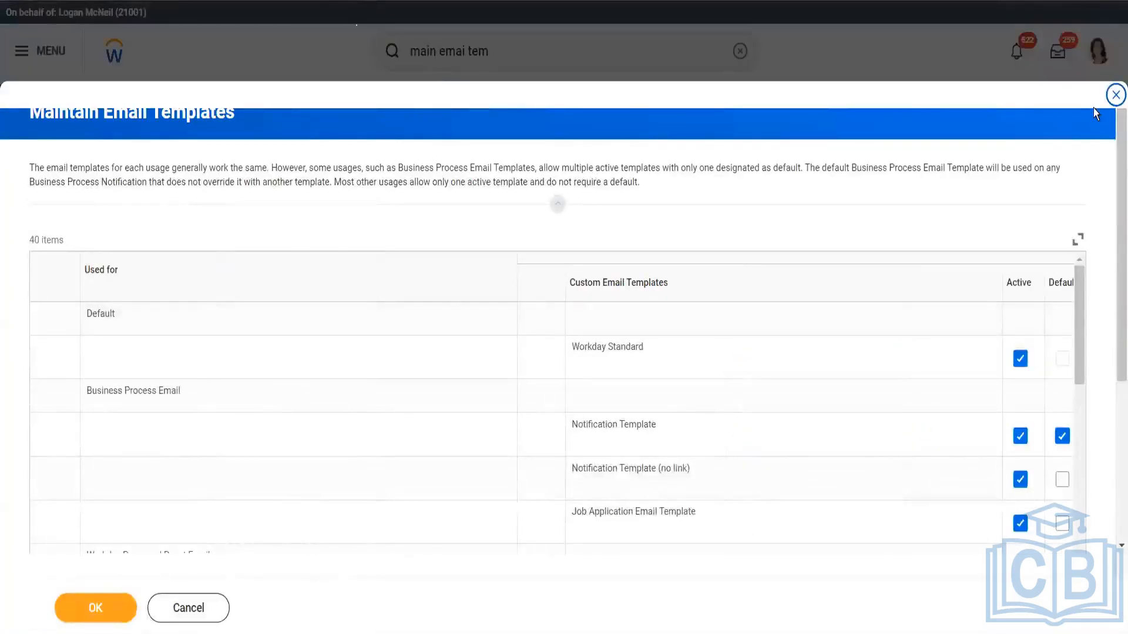
click(1113, 95)
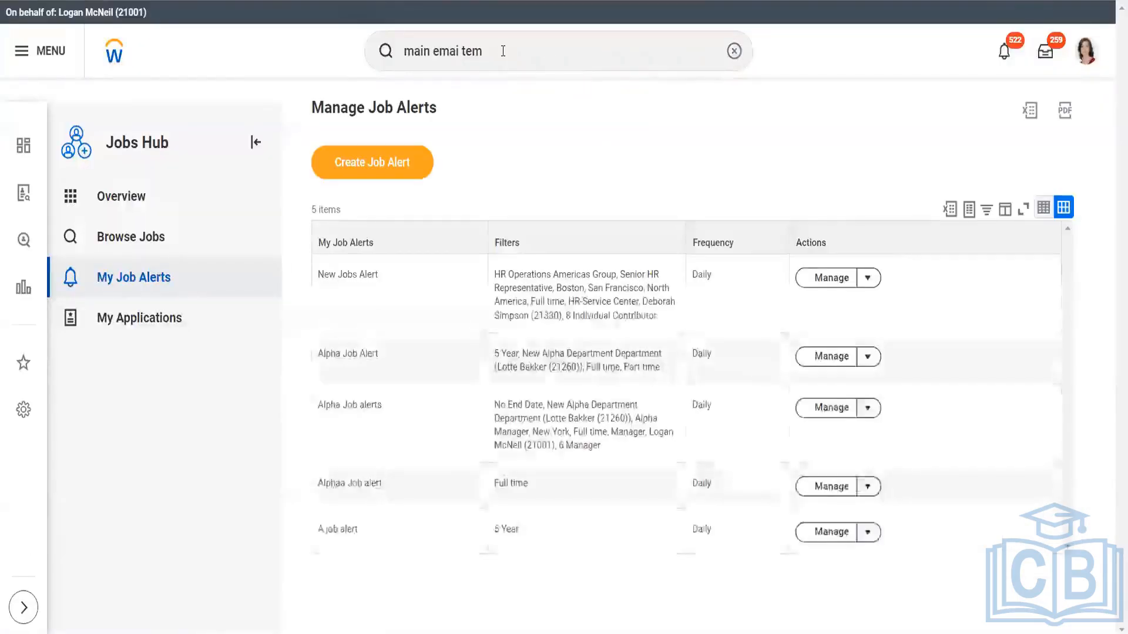
Search for "creat email te" and open the Create Email Template task
click(503, 51)
text(cre)
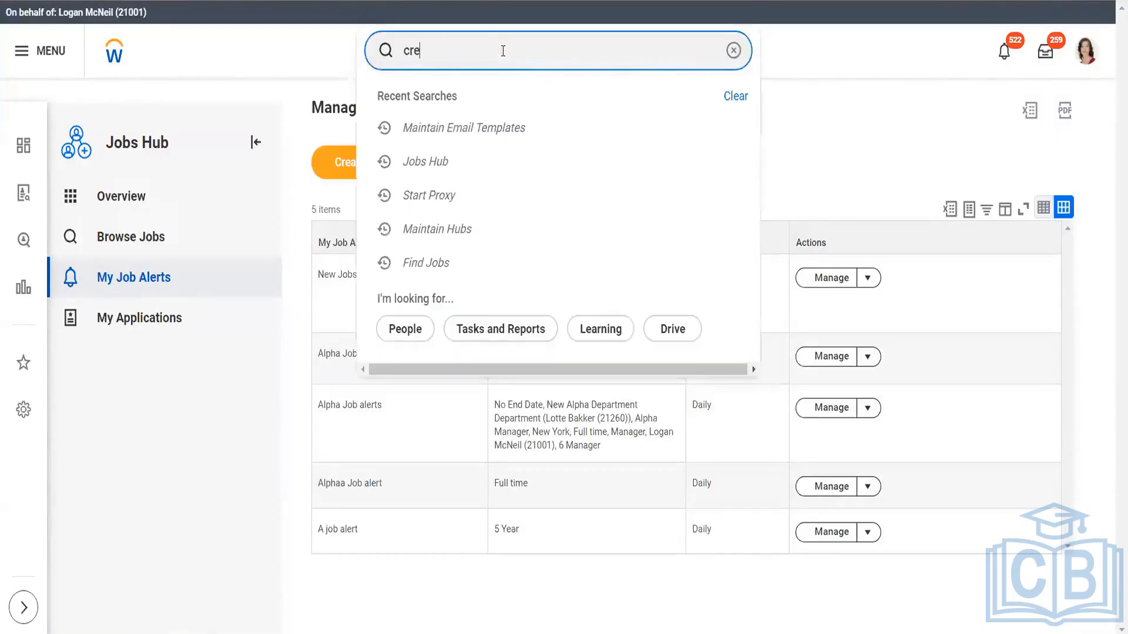
text(at email te)
click(498, 104)
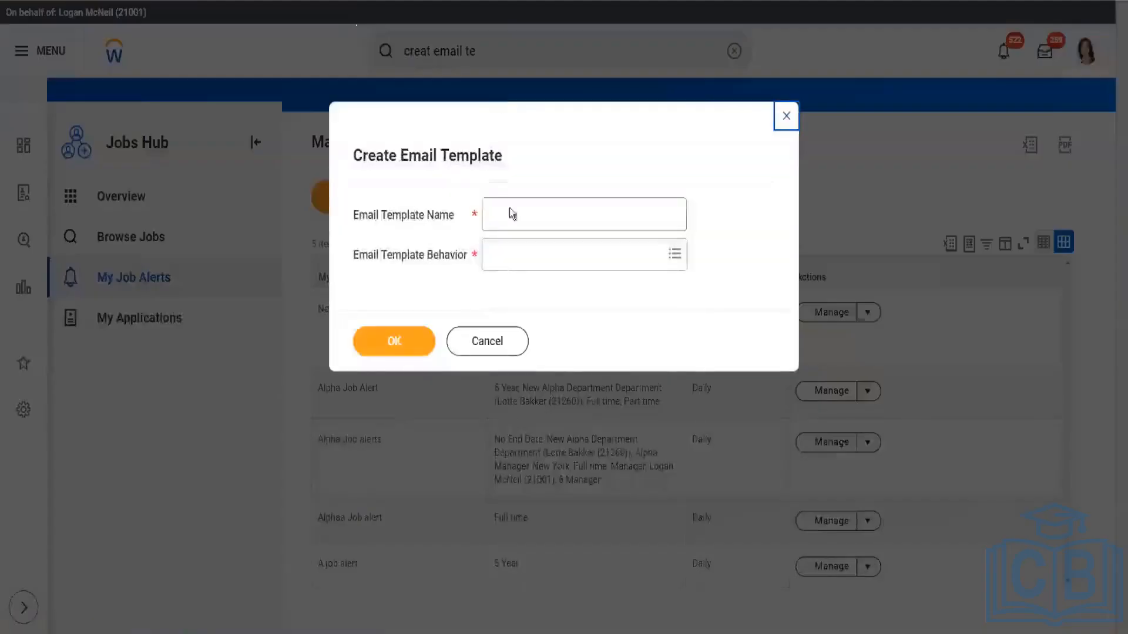
Set the email template's behavior to Job Alerts, name it TestABC and continue to its content page
click(517, 252)
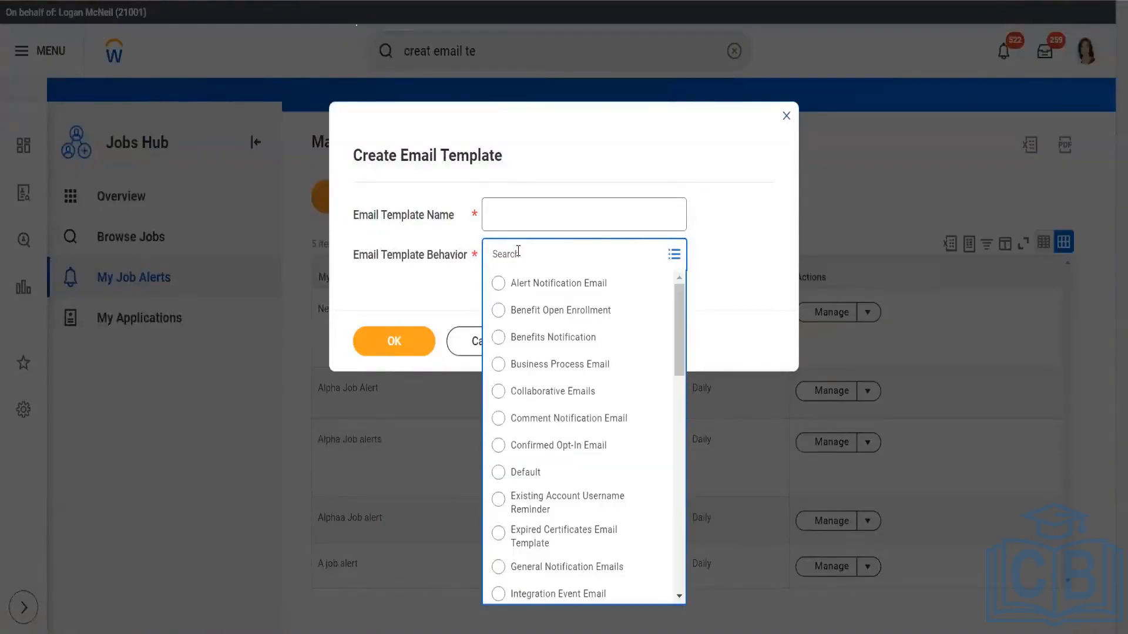
drag(677, 318, 684, 403)
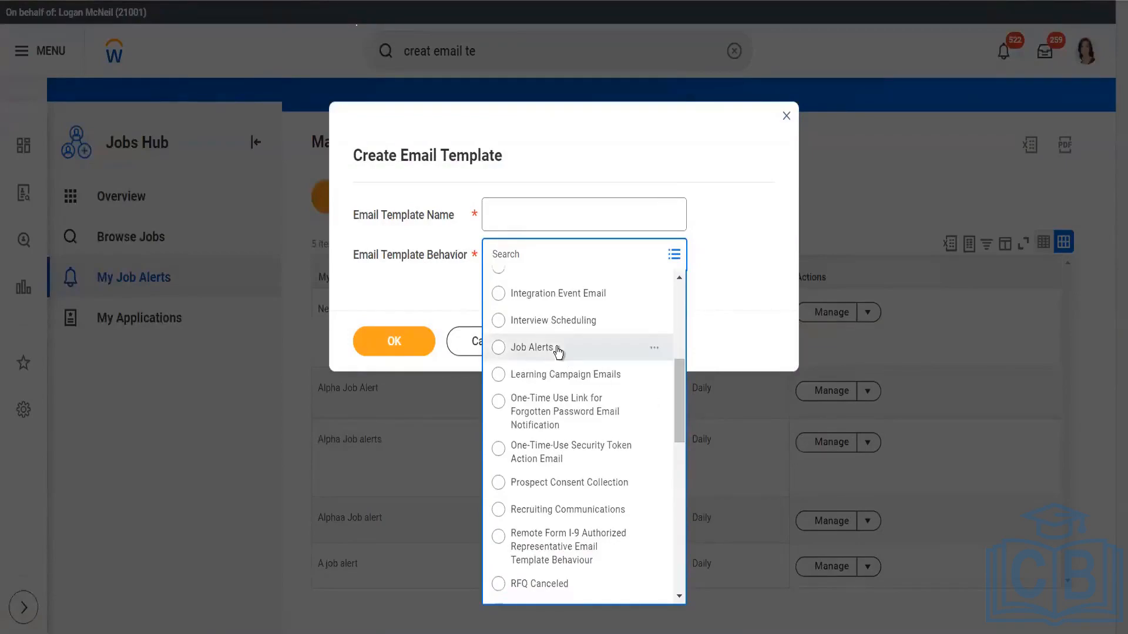
click(532, 347)
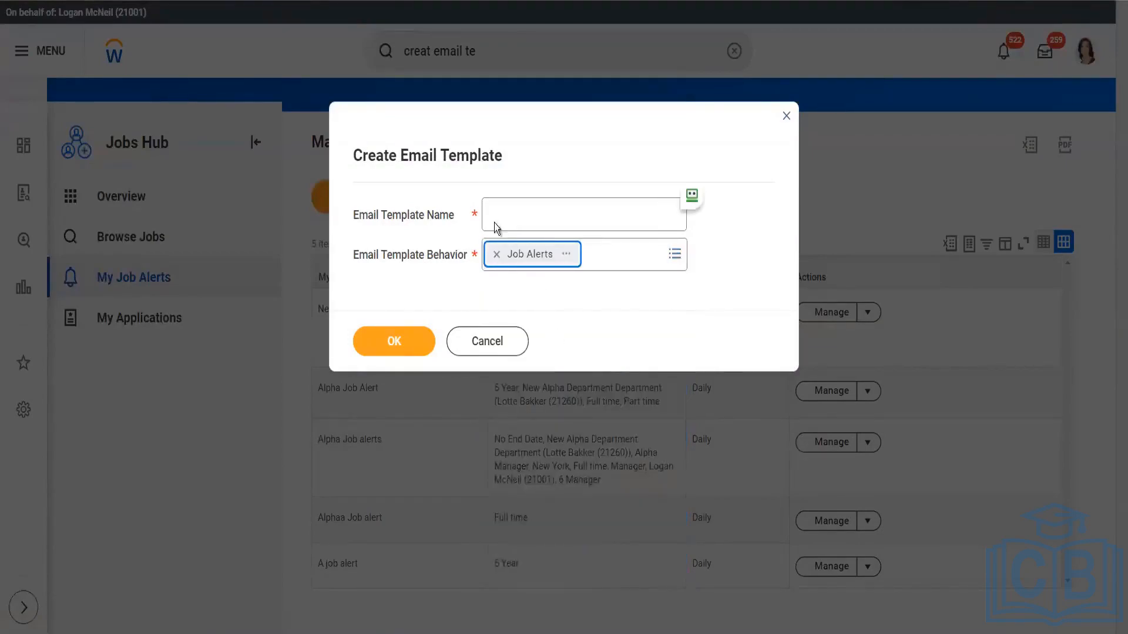
click(528, 205)
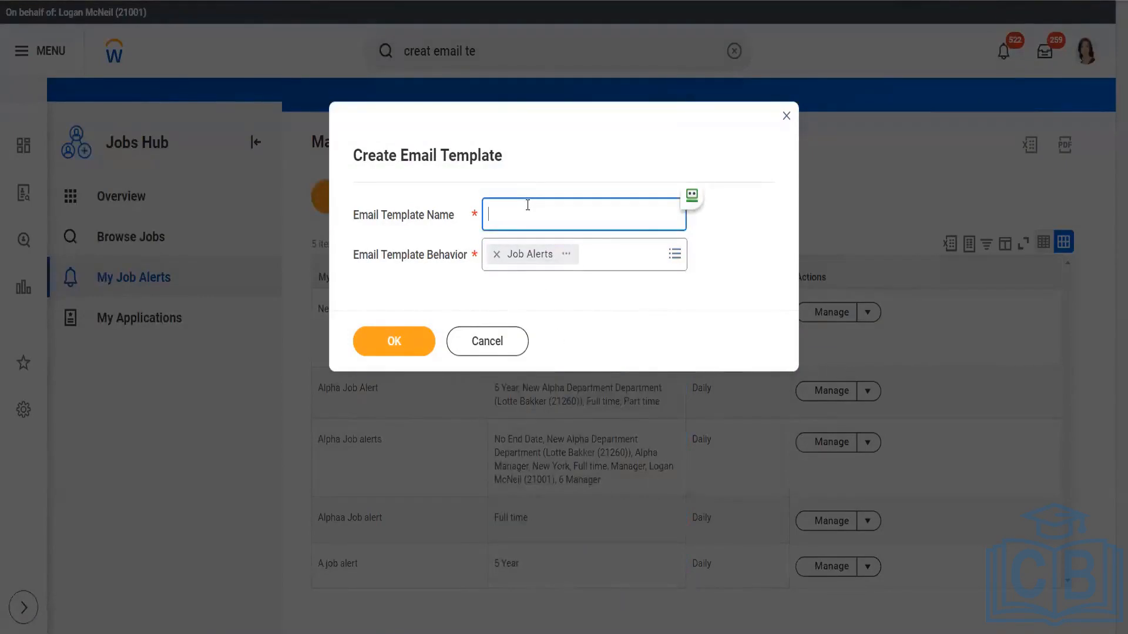
text(TestABC)
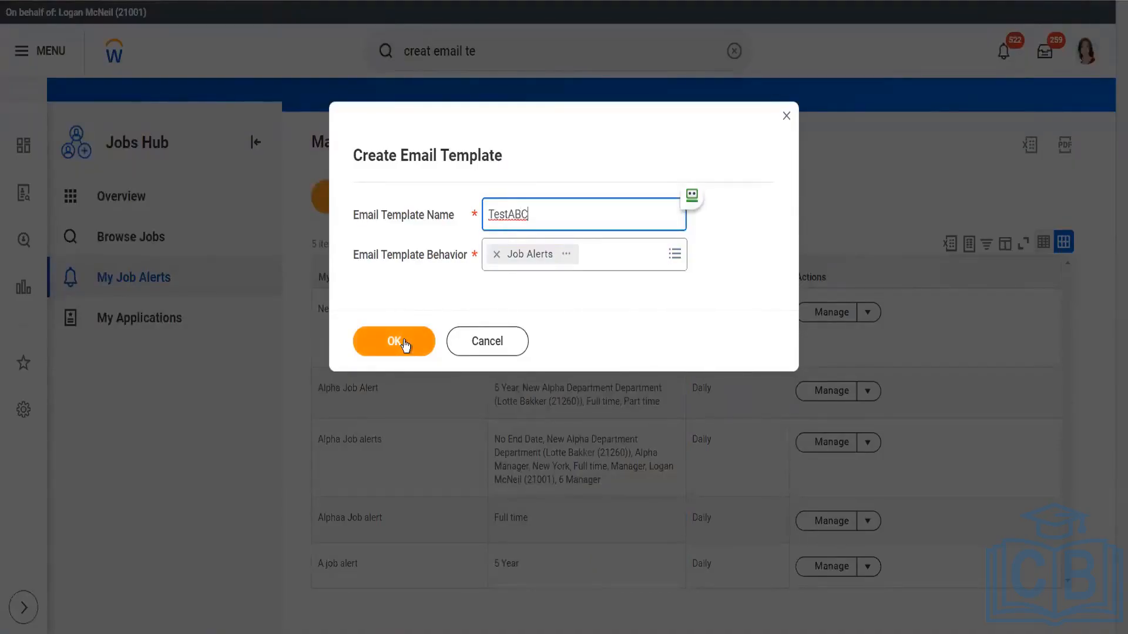
click(403, 340)
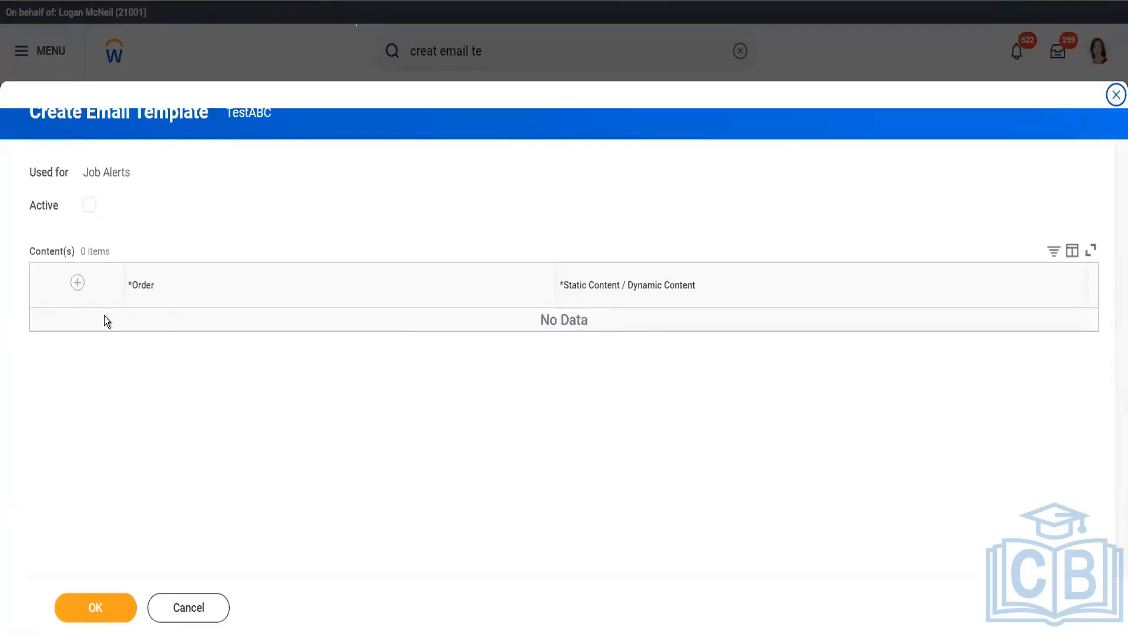
Add two blank content rows to the TestABC email template, and cancel the template by discarding the changes
click(76, 285)
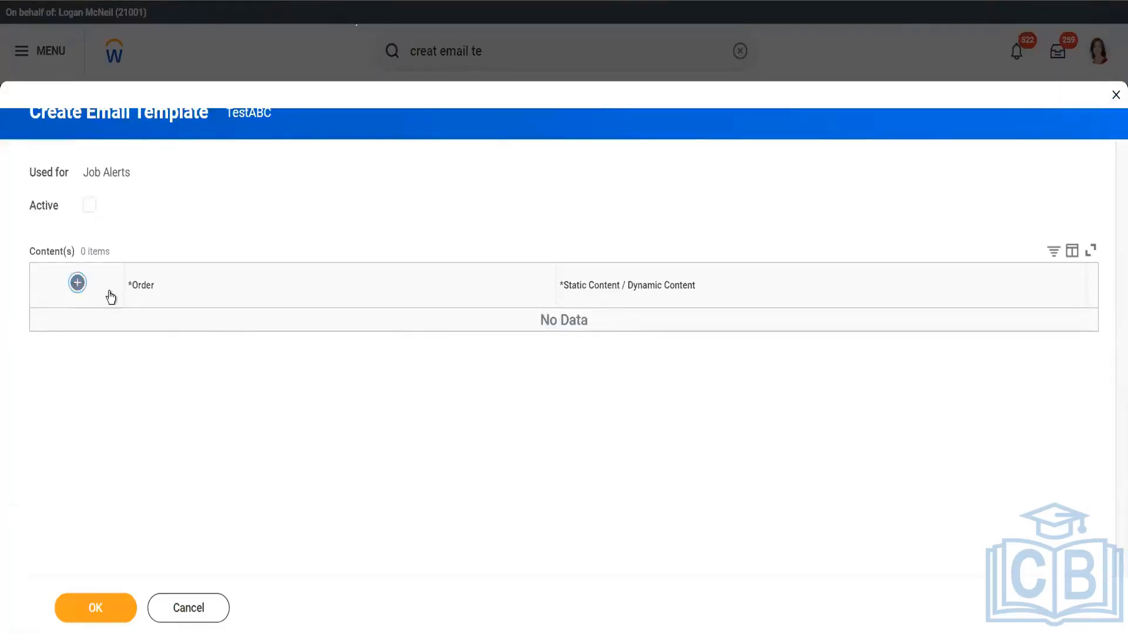
click(463, 334)
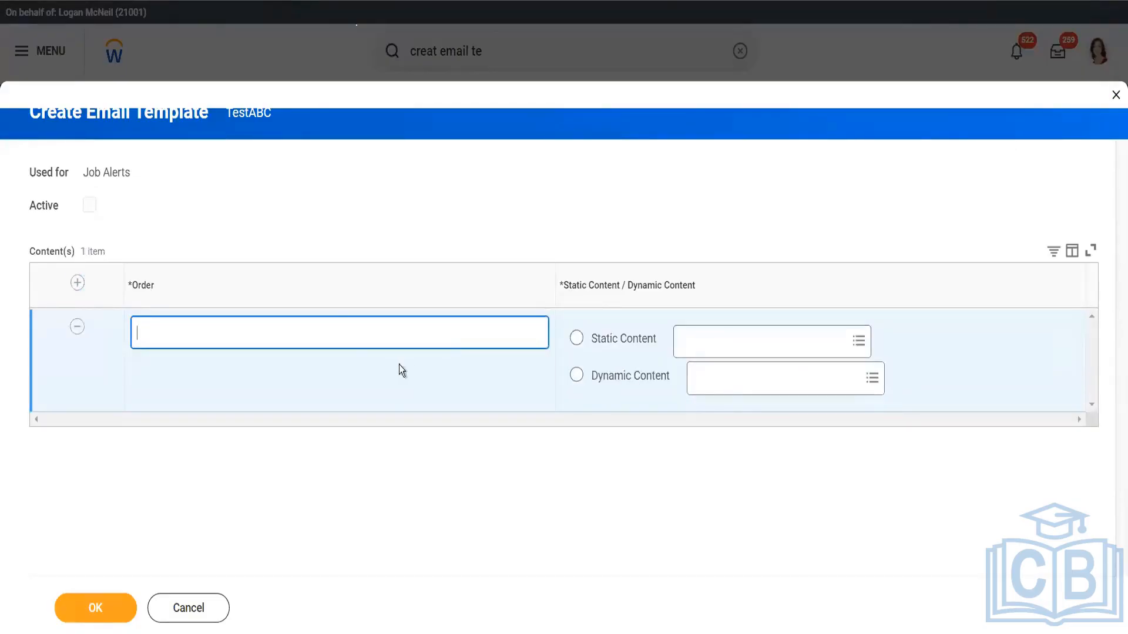
click(78, 283)
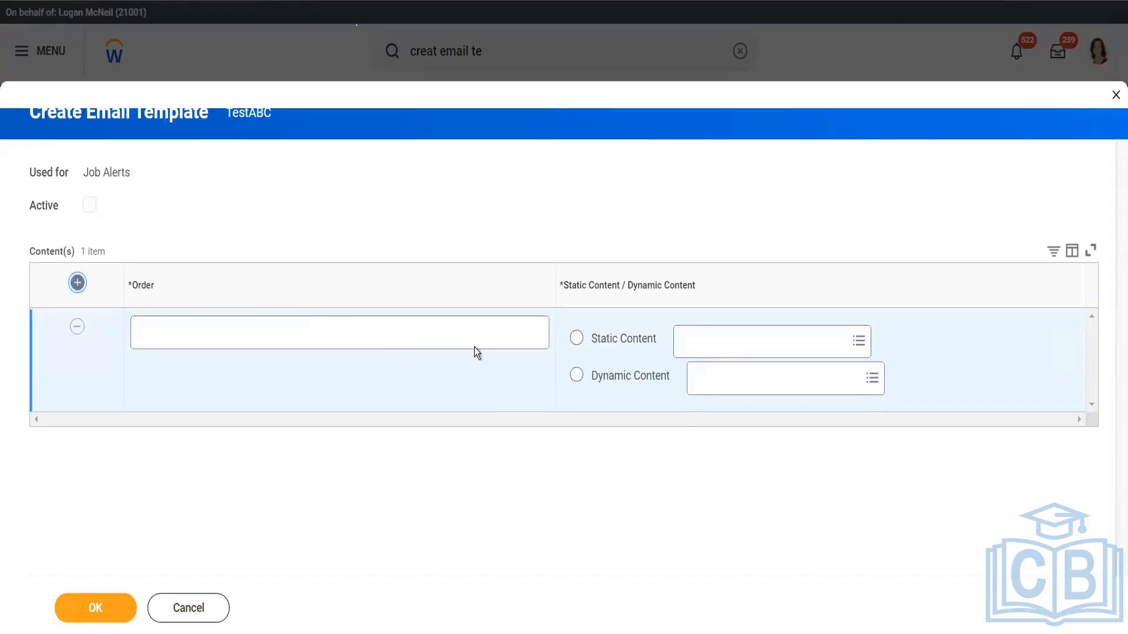
click(182, 611)
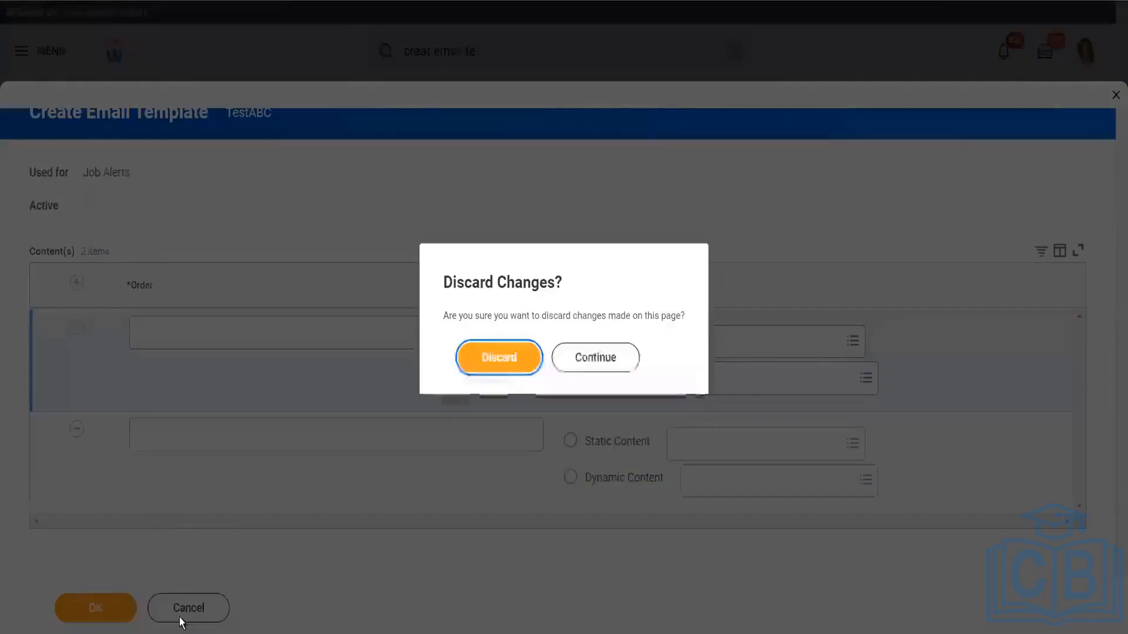
click(507, 358)
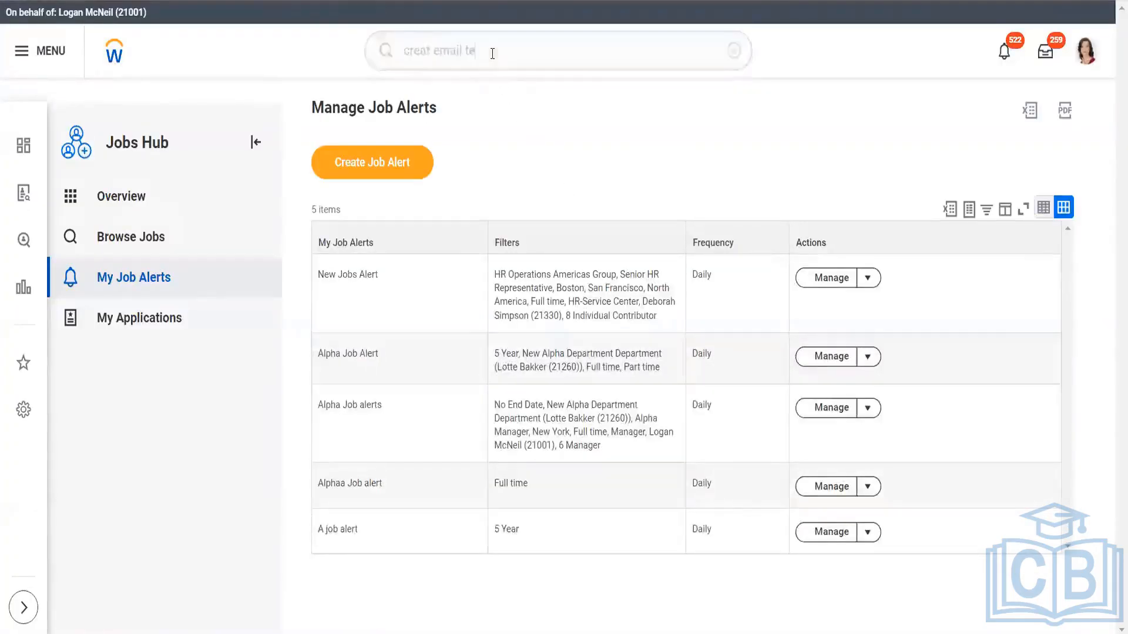
Search for "creat message" and open the Create Message Template task
click(492, 53)
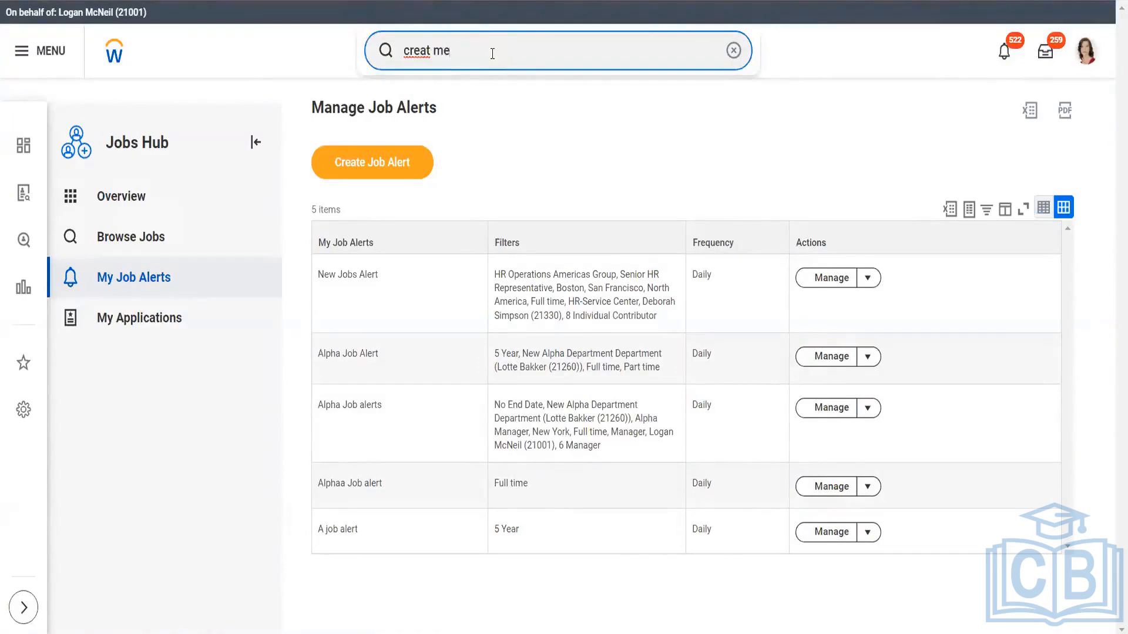
text(creat message)
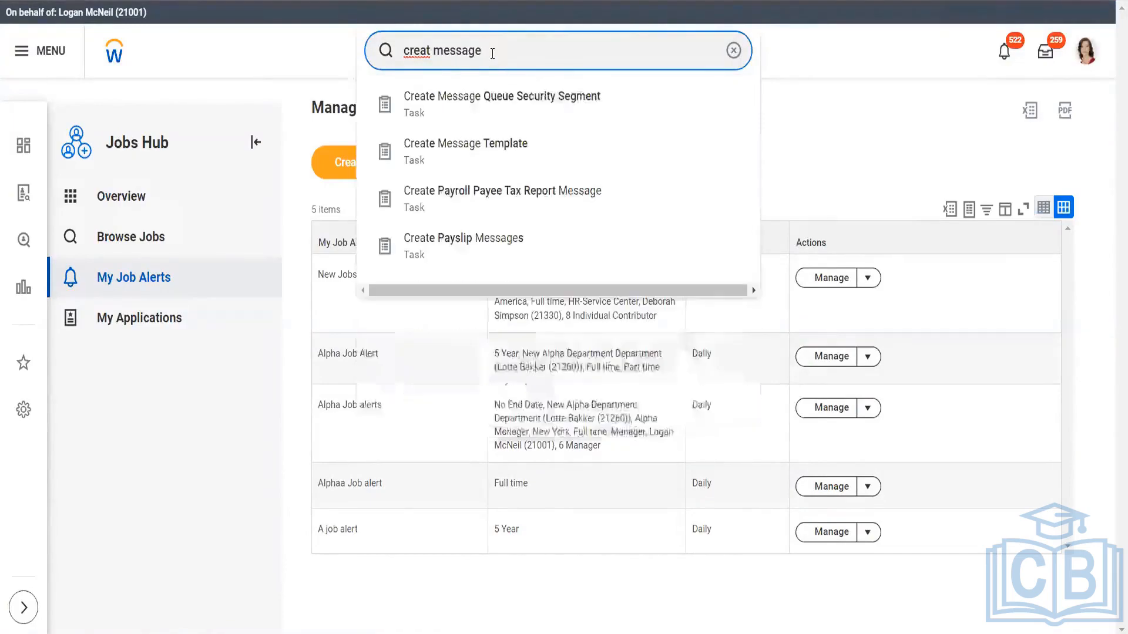
click(494, 159)
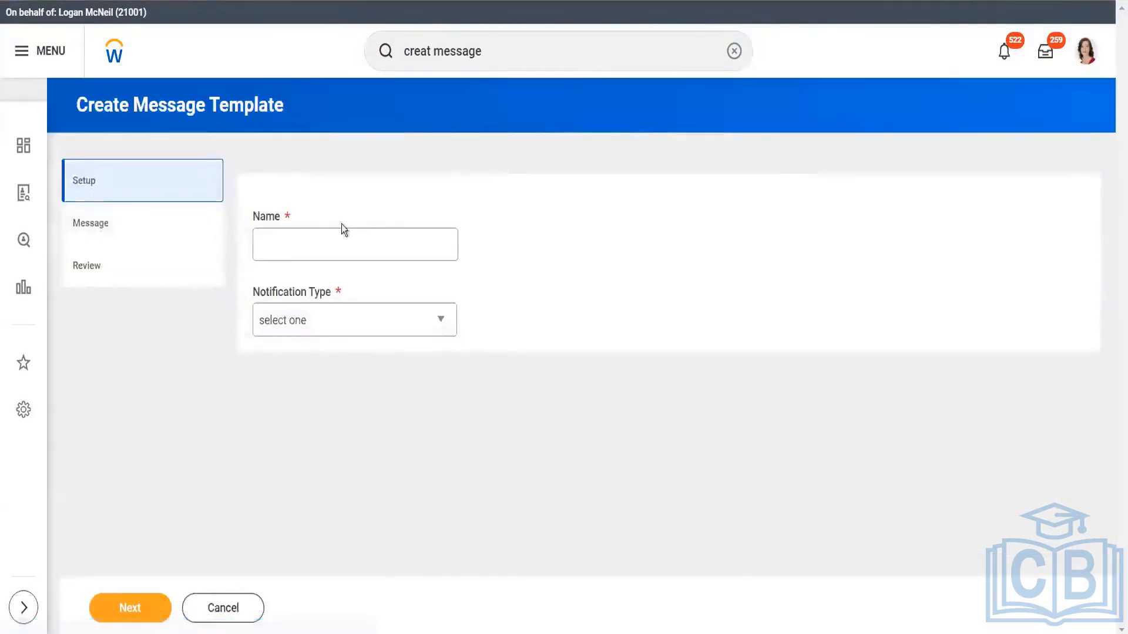
Set the message template's notification type to Job Alerts - Internal Candidates, name it TestABC and continue to its message page
click(319, 323)
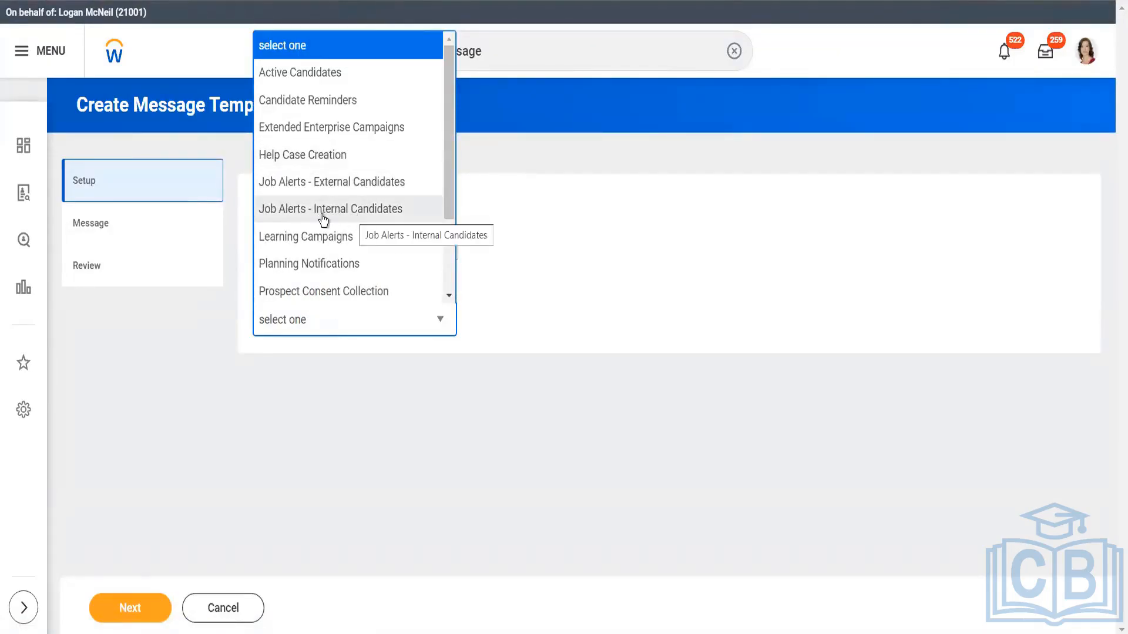
click(356, 219)
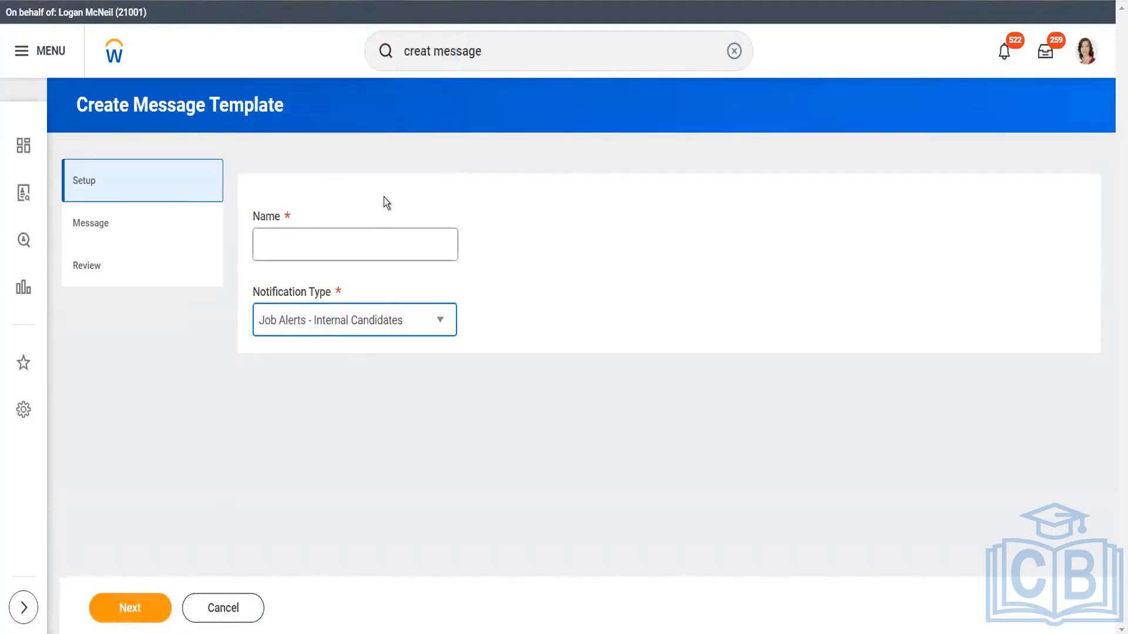
click(384, 240)
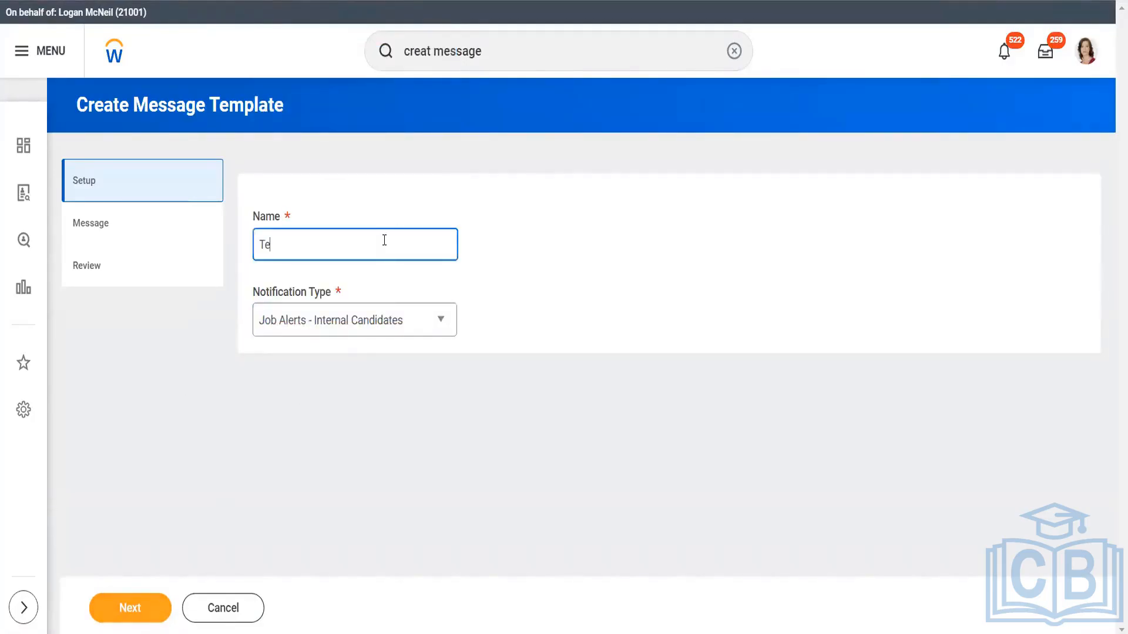
text(TestABC)
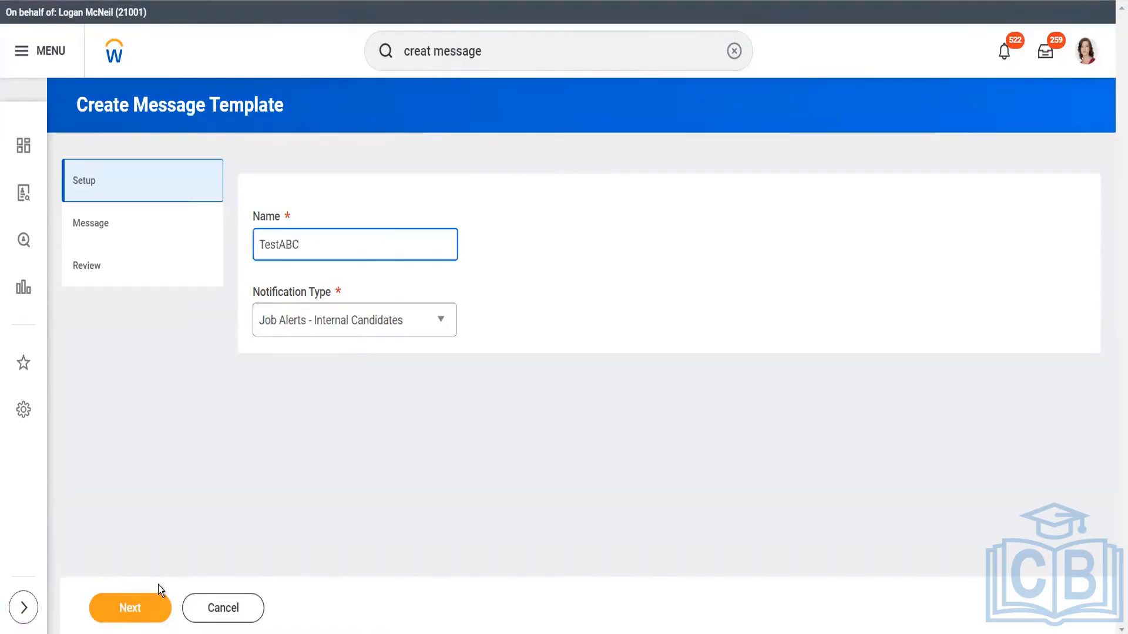
click(140, 601)
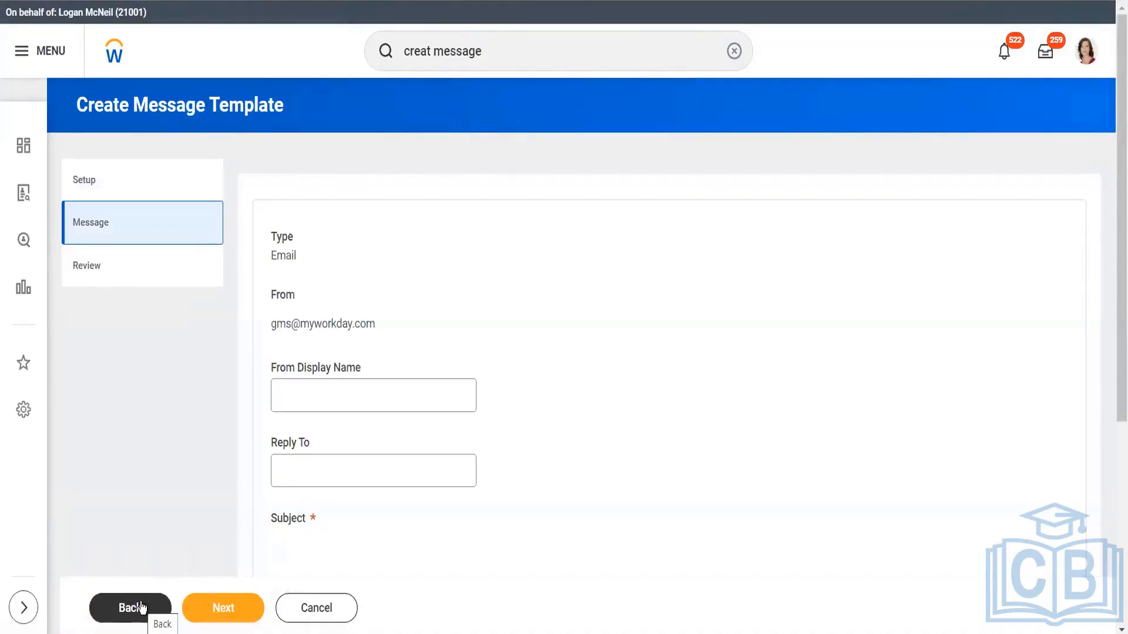
click(141, 608)
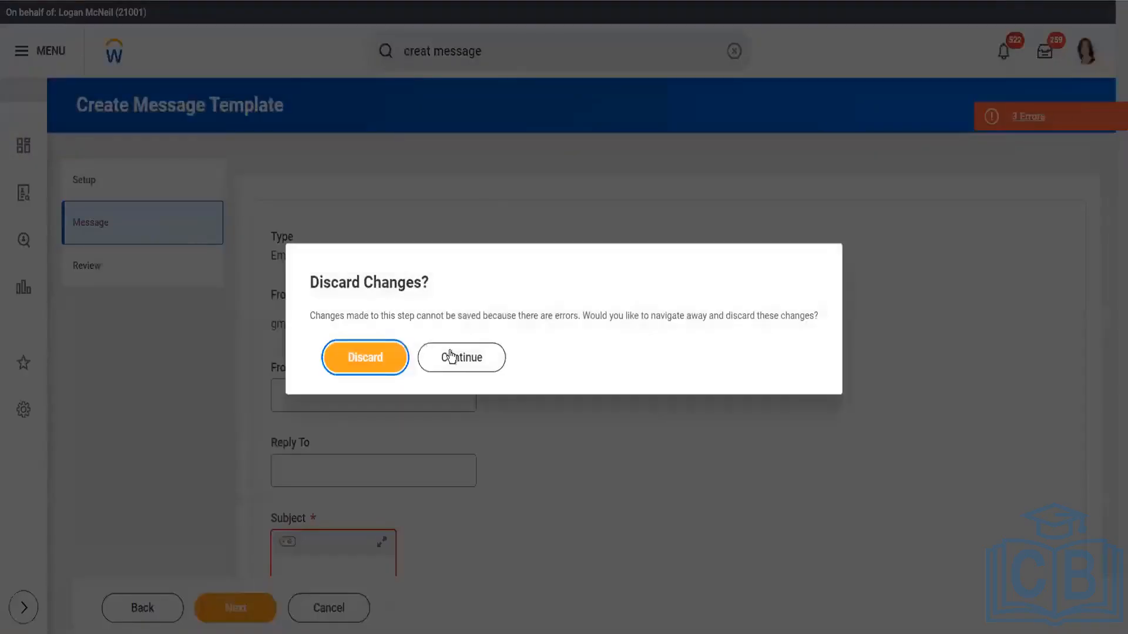
click(453, 356)
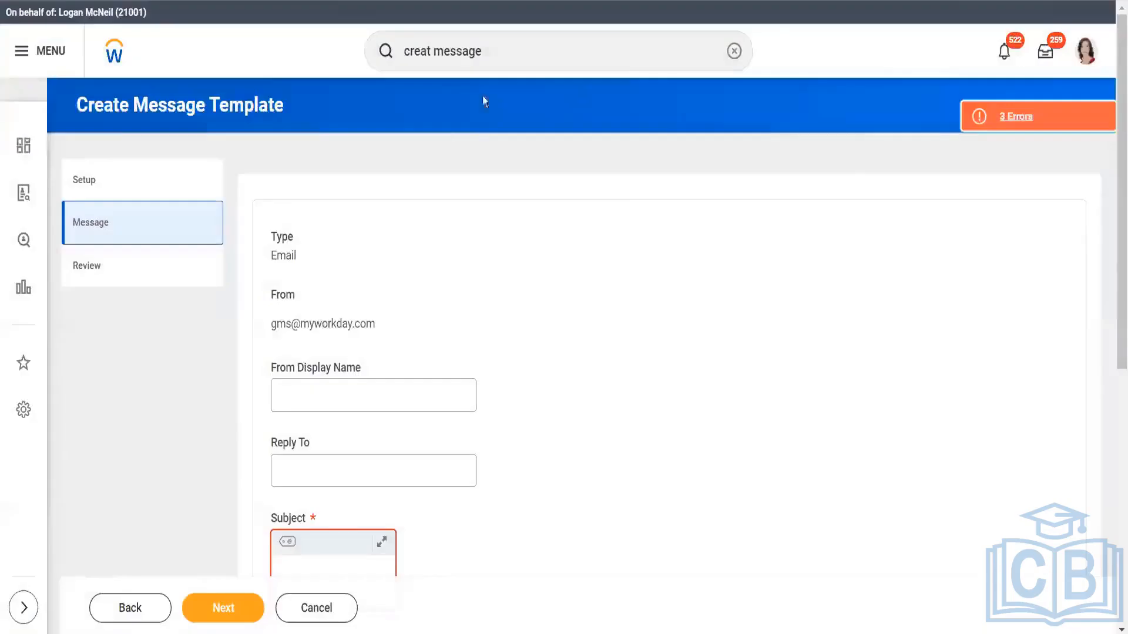
Search for "main hu" and open the Maintain Hubs report, discarding the message template's changes
click(497, 47)
key(BackSpace)
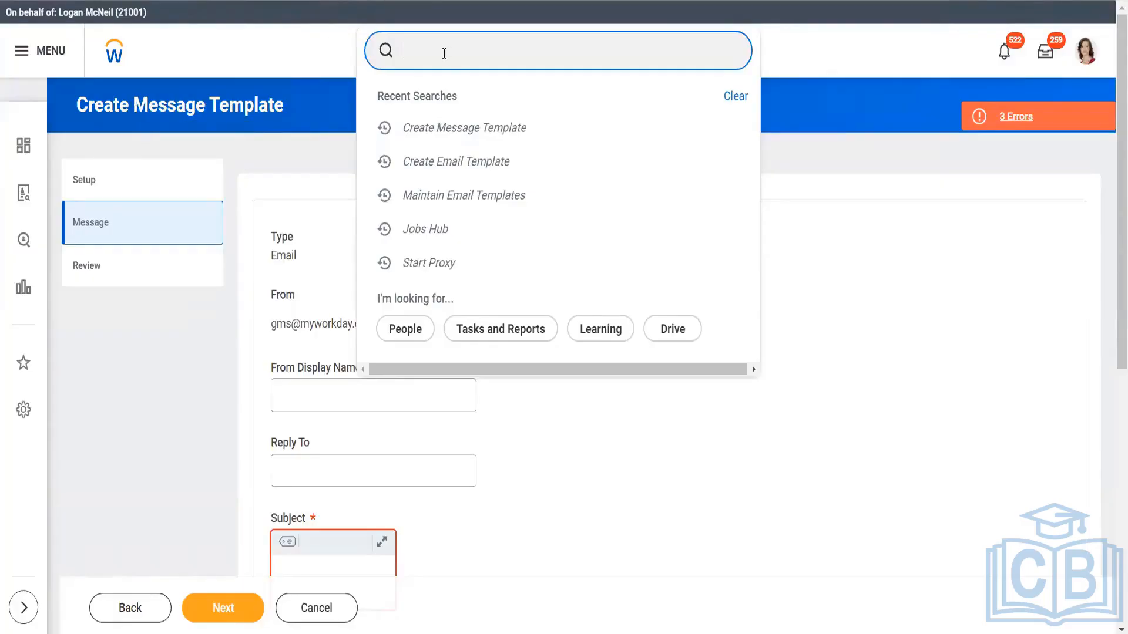
text(main jo)
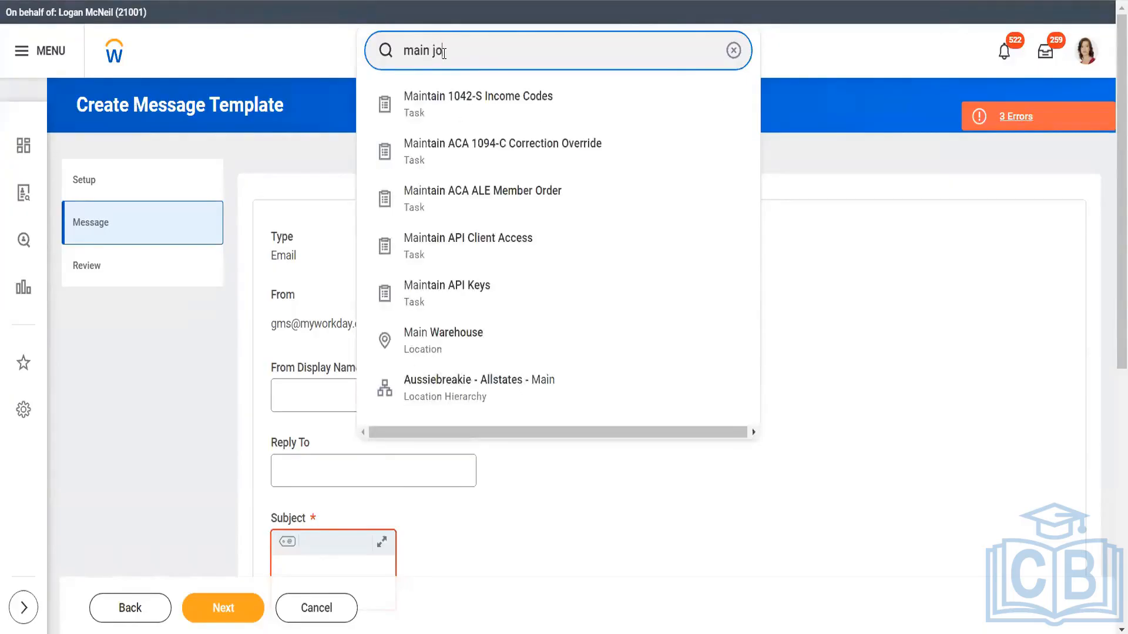
text(b hu)
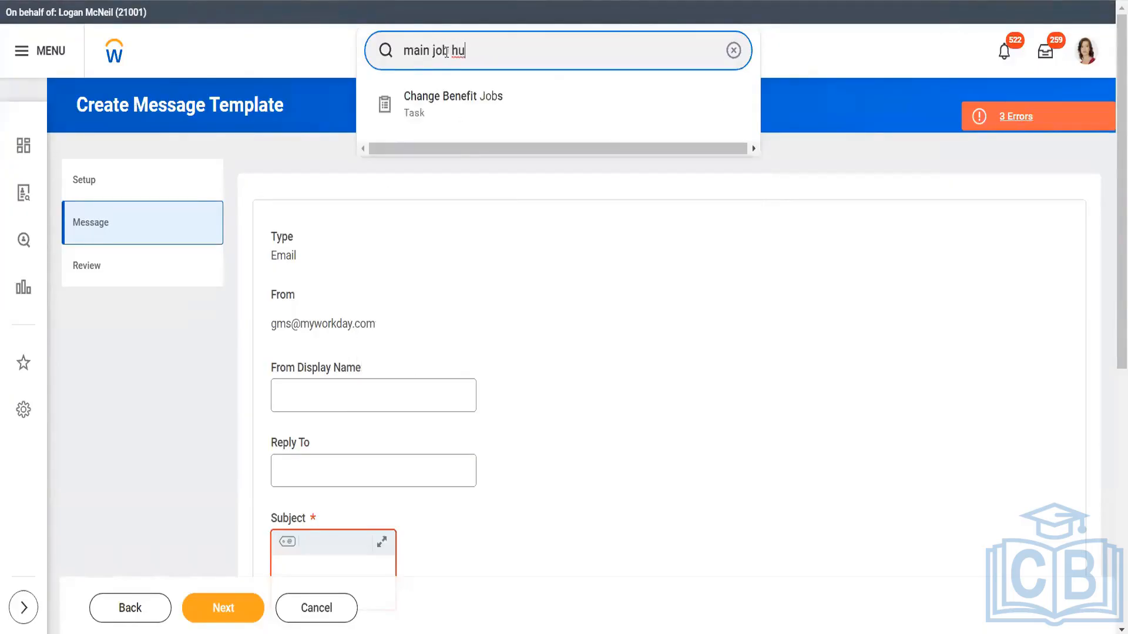
key(BackSpace)
key(BackSpace)
key(BackSpace)
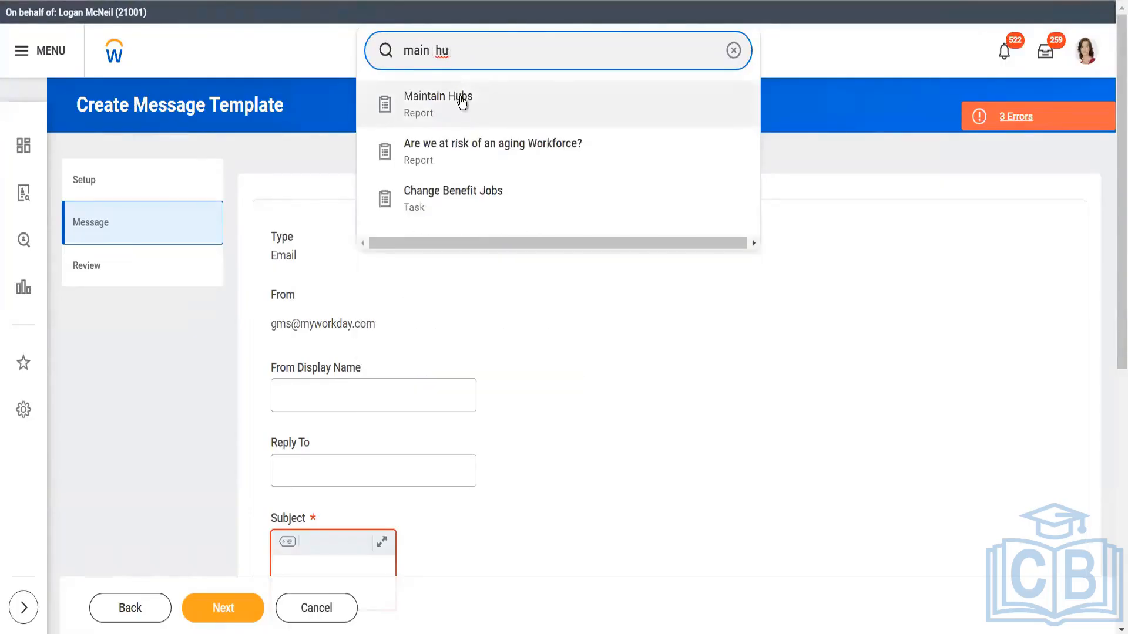
click(460, 96)
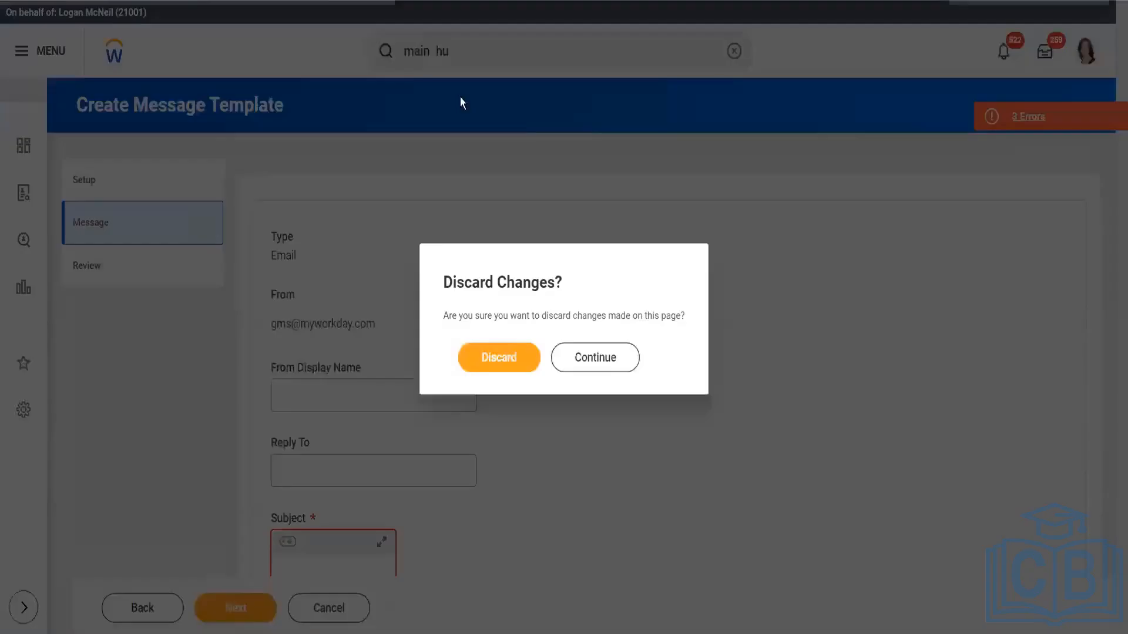
click(506, 363)
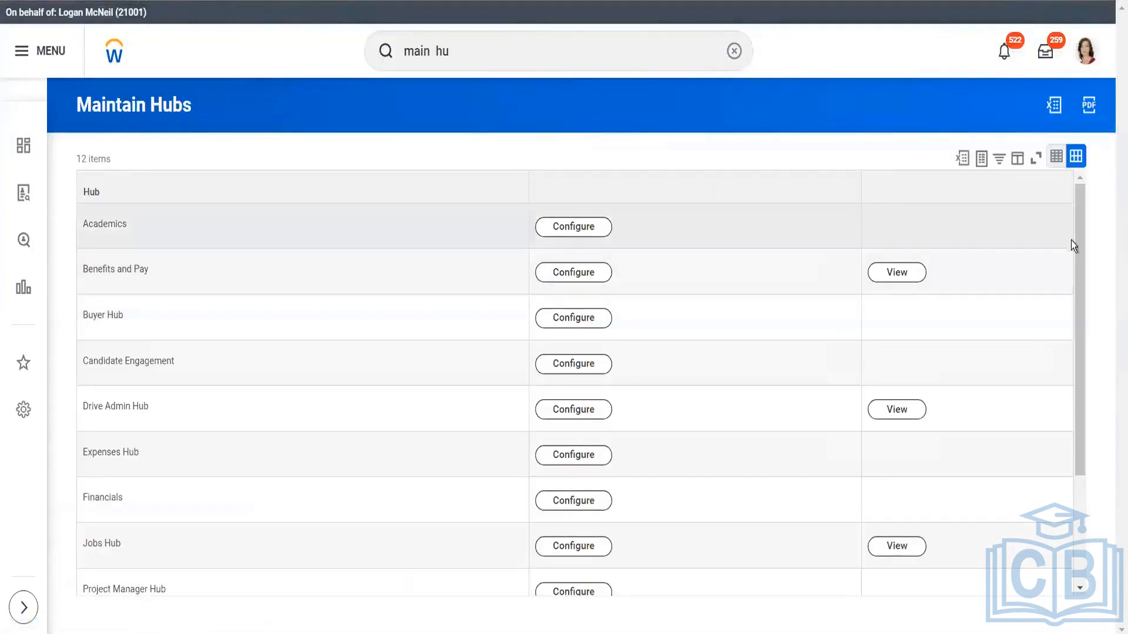
Open the admin configuration of the Jobs Hub and place the cursor in its Hub Title
drag(1077, 241, 1090, 365)
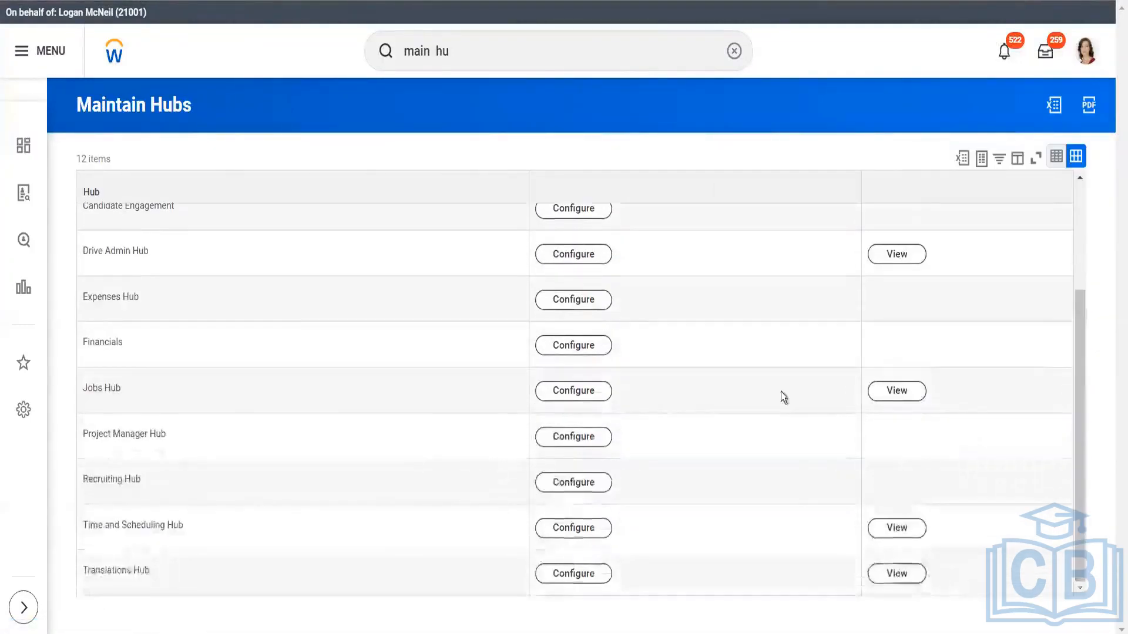
click(588, 394)
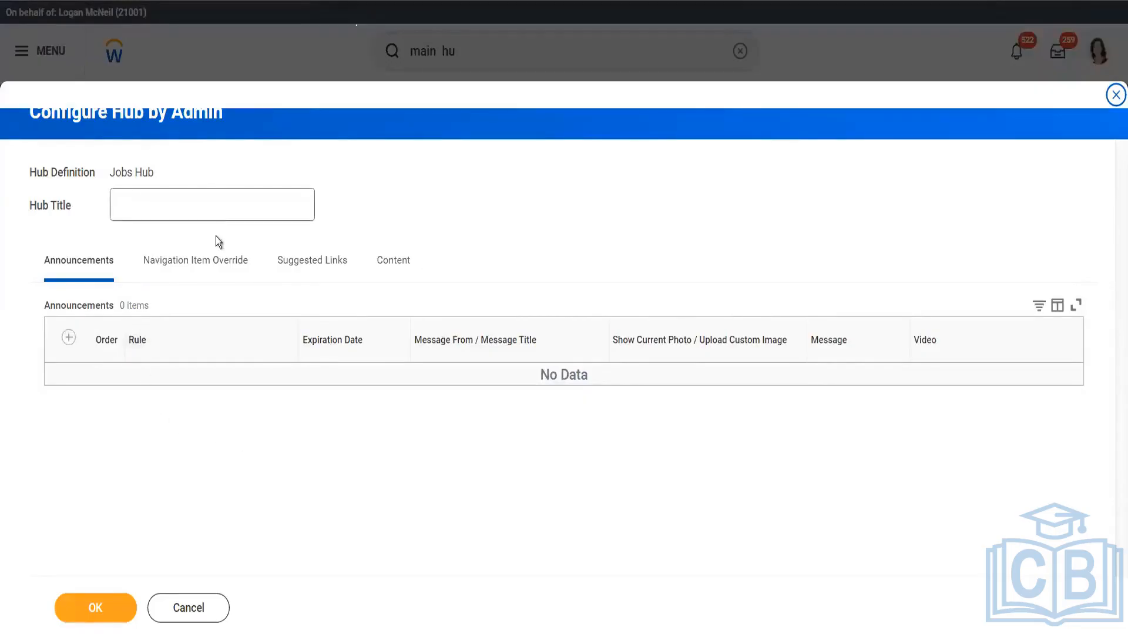
click(192, 202)
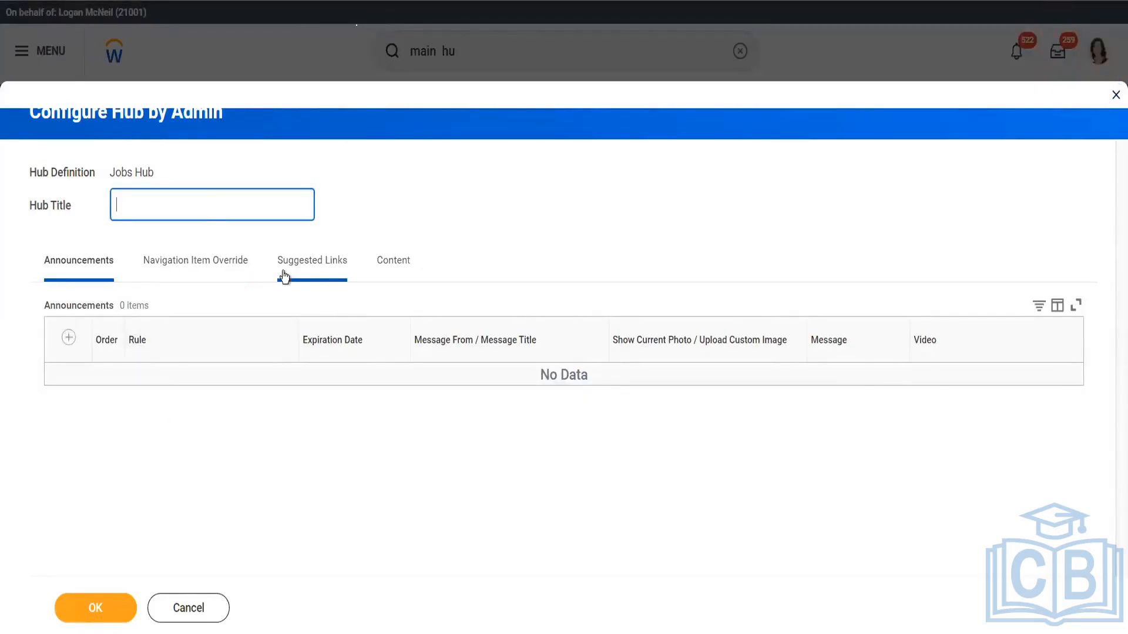
Add a navigation item override row to the Jobs Hub configuration and choose My Job Alerts as its navigation item
click(209, 269)
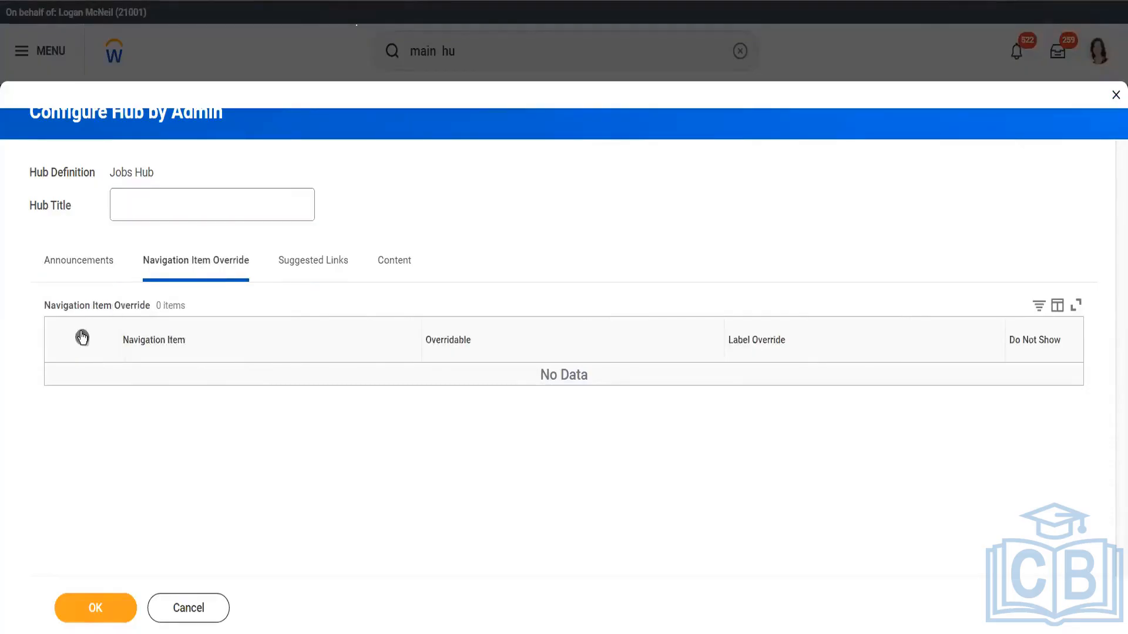
click(82, 337)
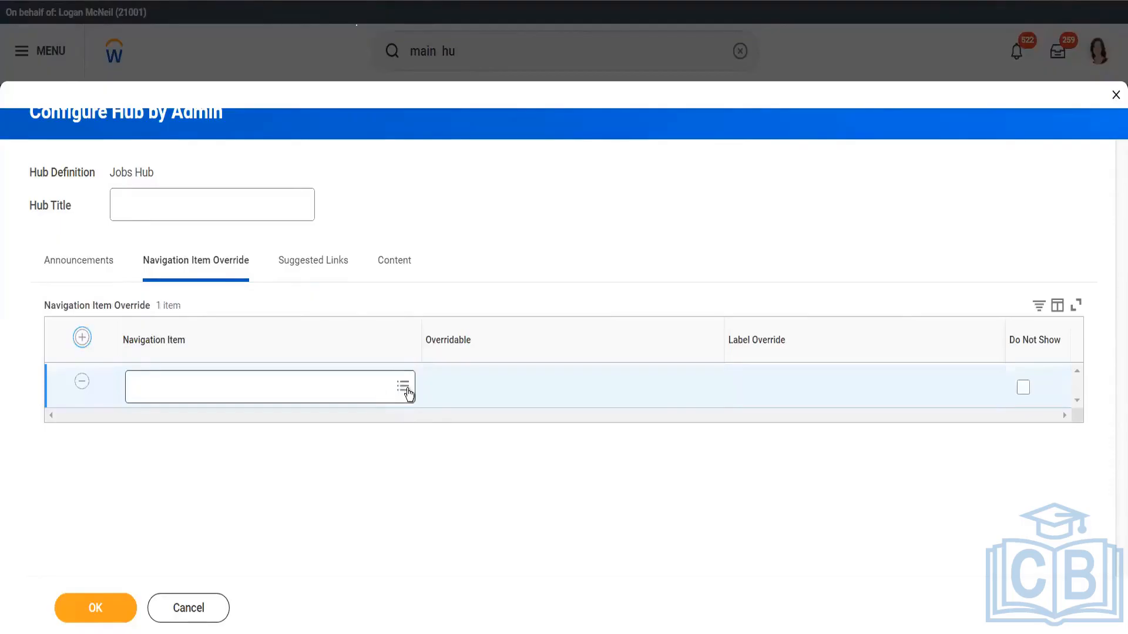
click(403, 387)
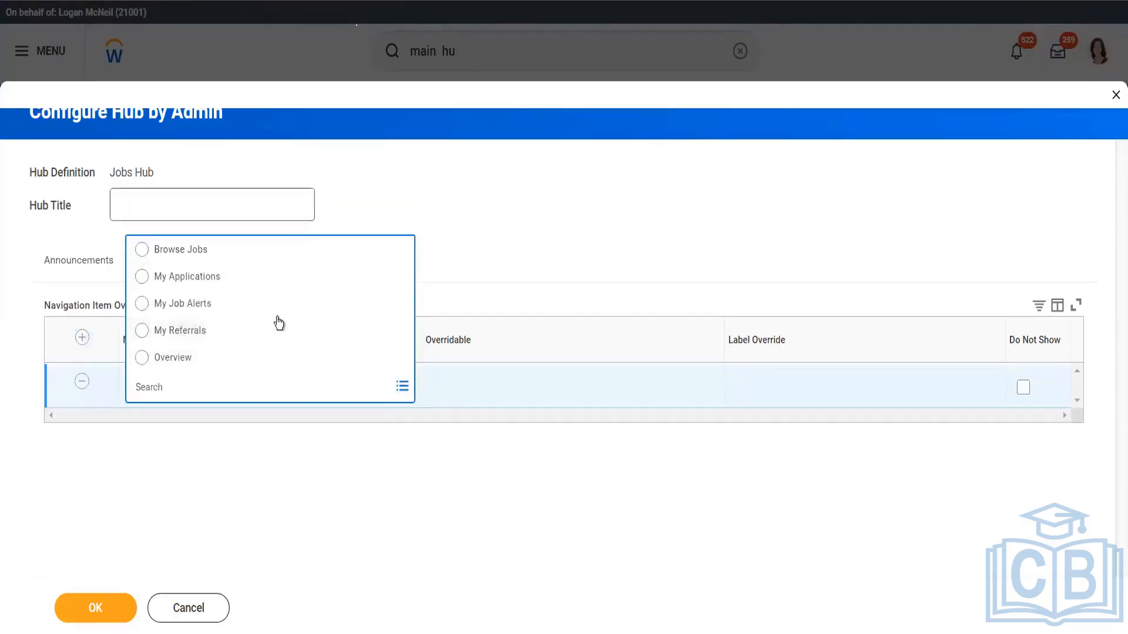
click(276, 305)
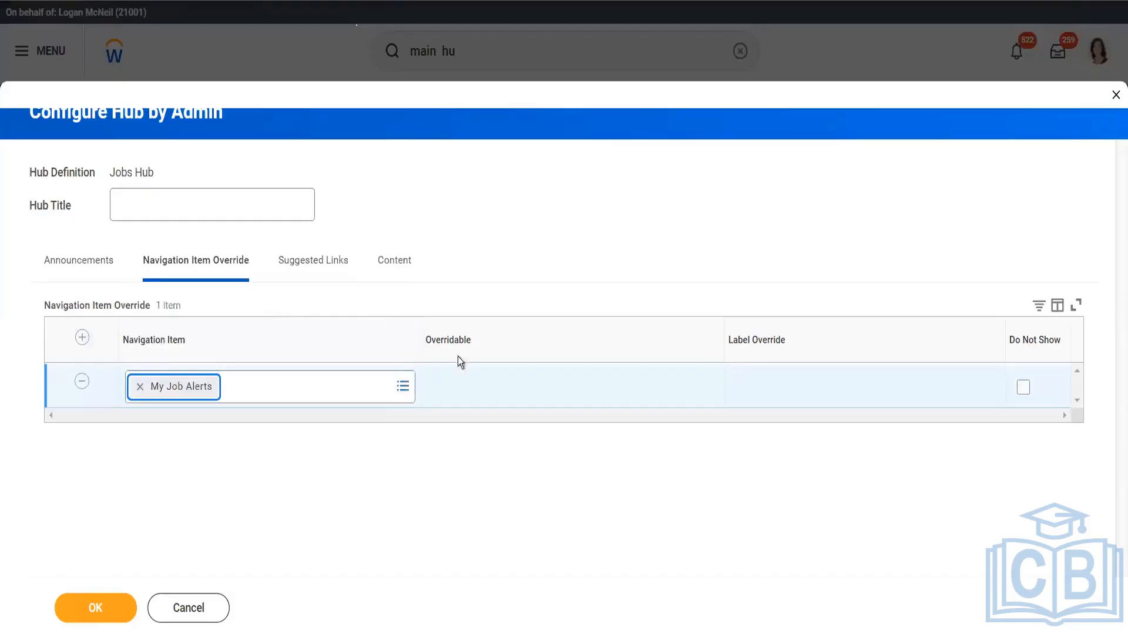
Examine the Custom and My Favorites options for the override's Overridable value, and read the Compensation Benchmarking-05 report's brief description
click(523, 385)
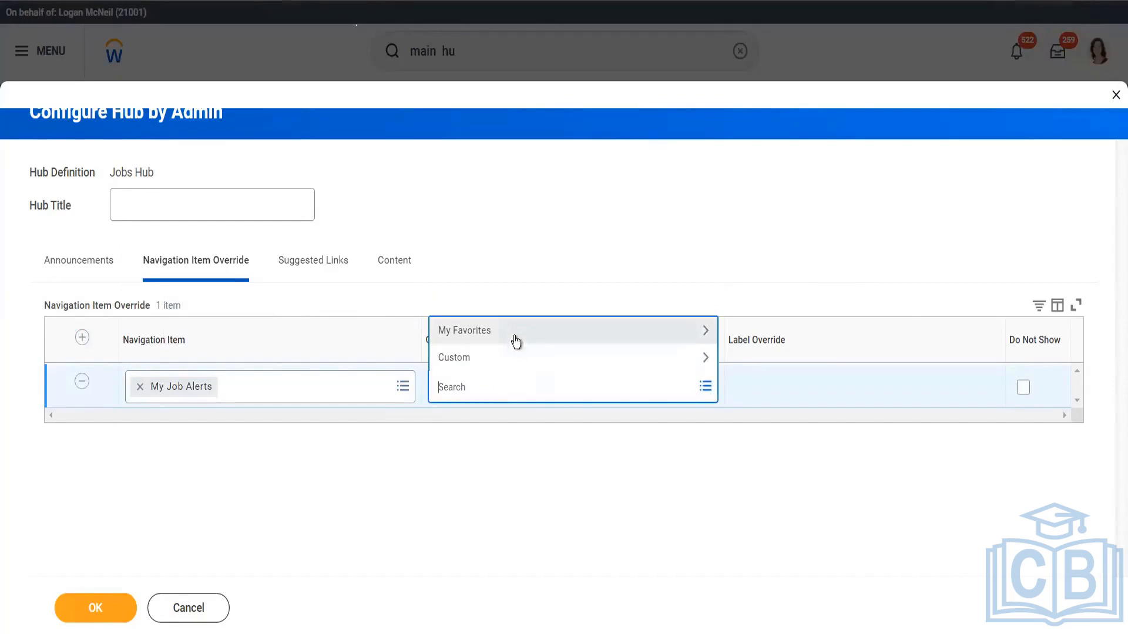
click(517, 364)
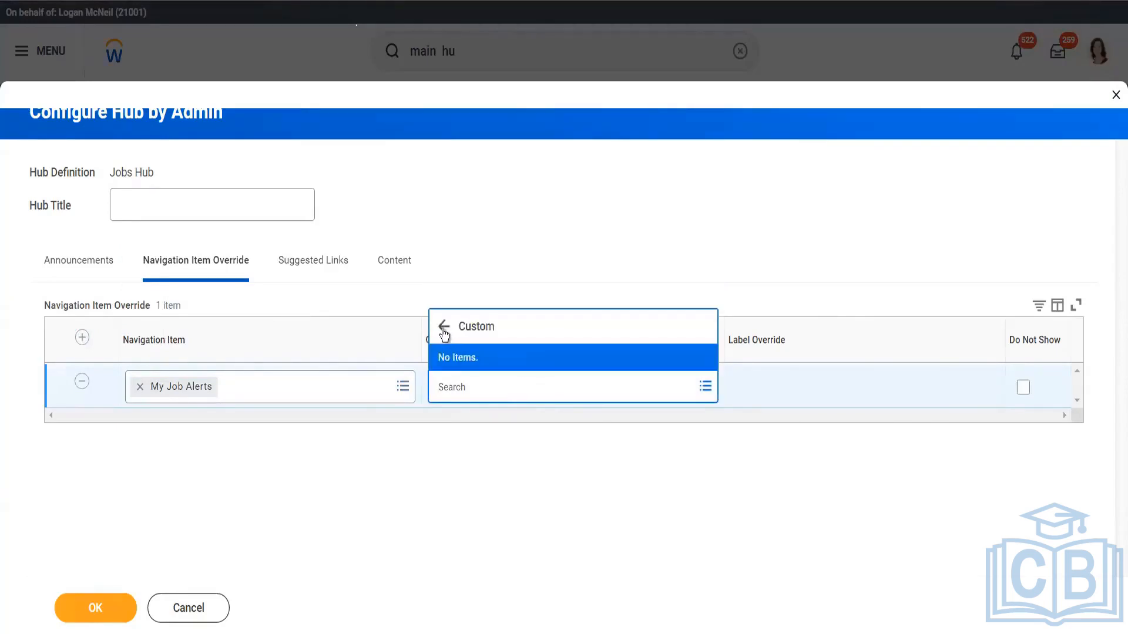
click(444, 326)
click(488, 334)
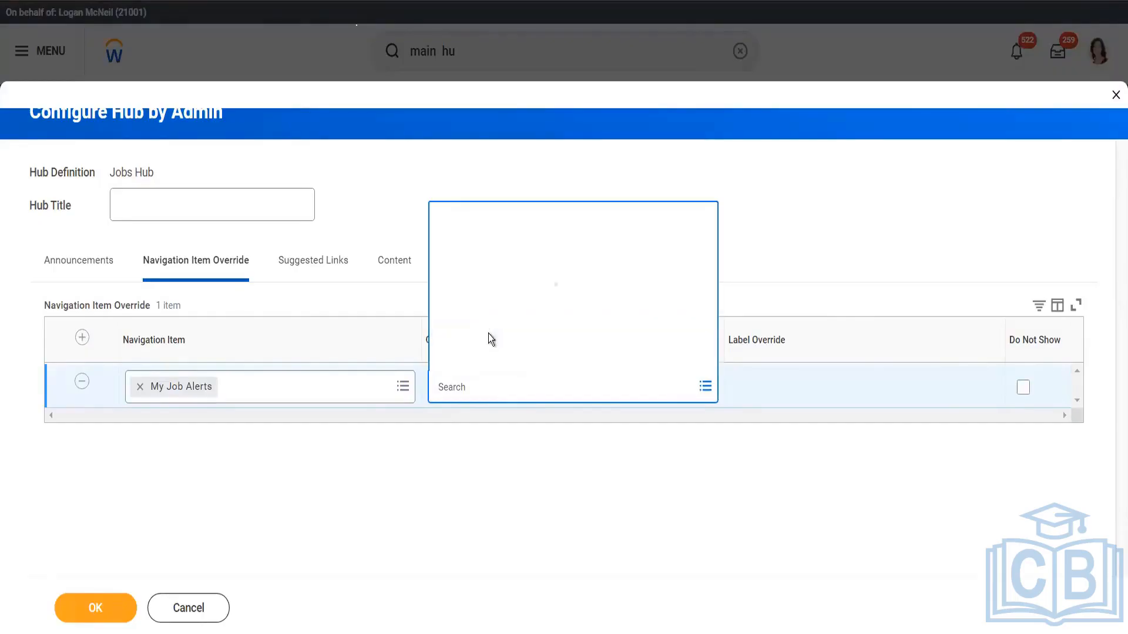
mouse_move(511, 364)
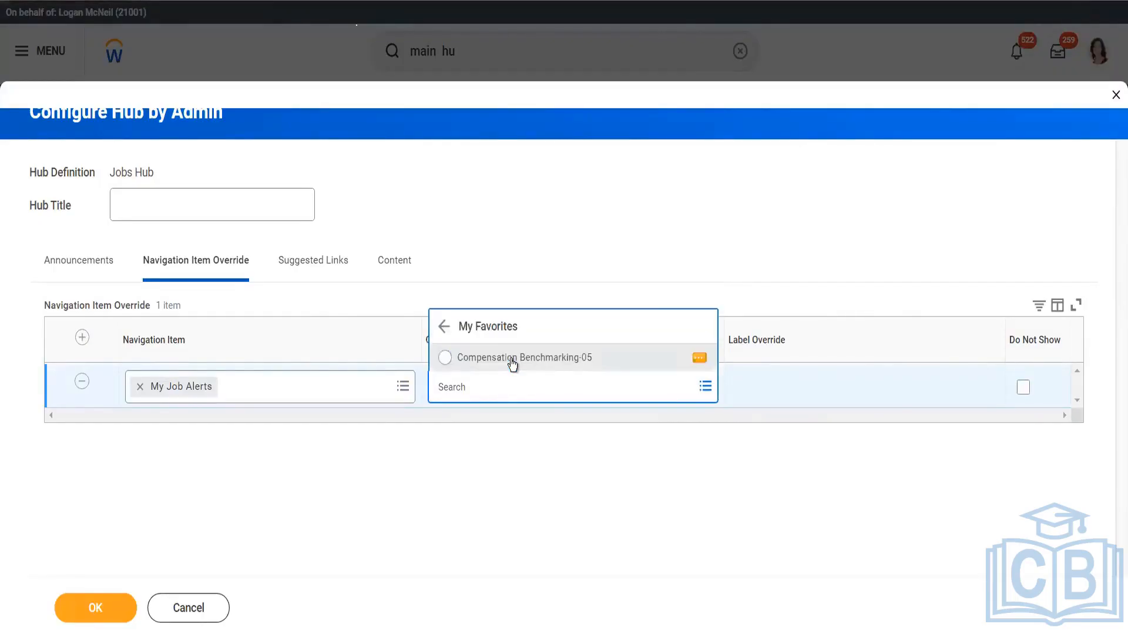
click(700, 360)
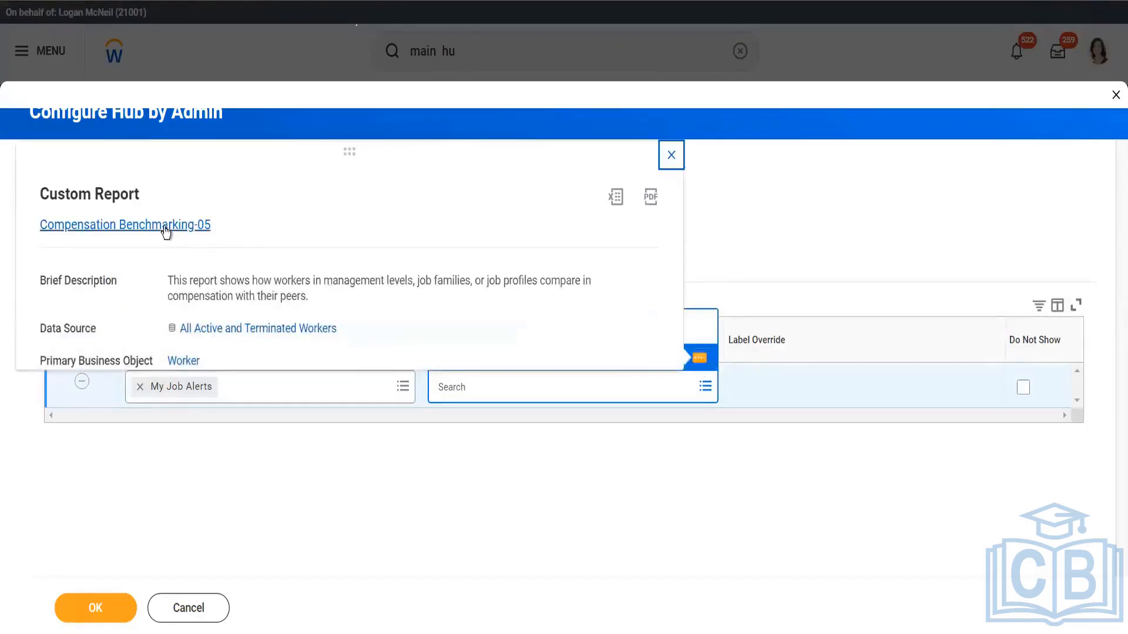
drag(315, 287, 166, 267)
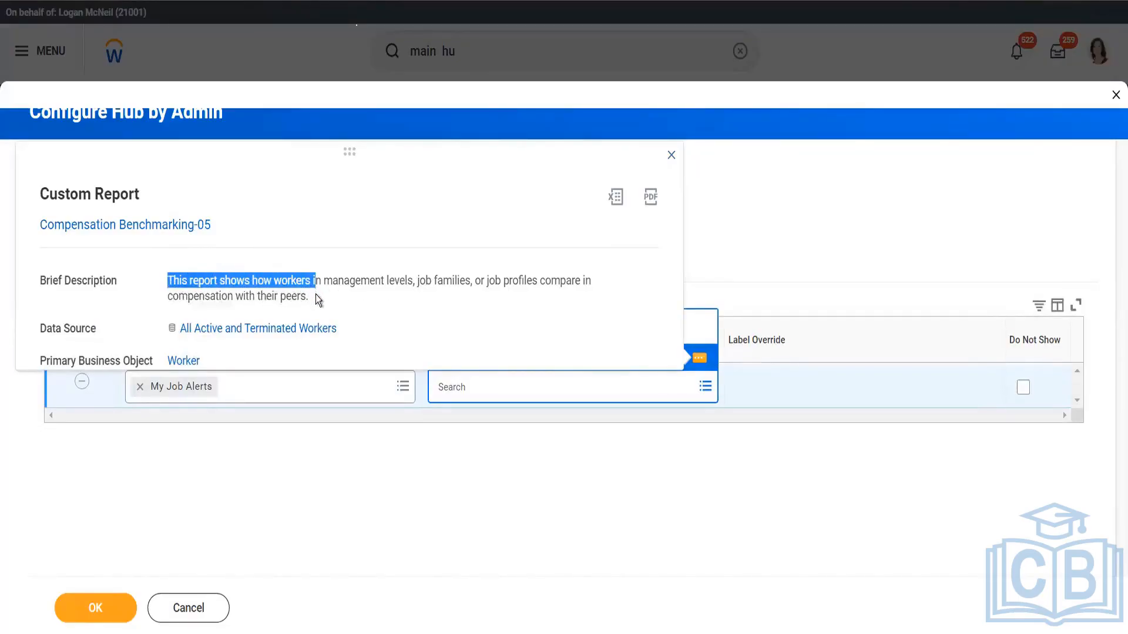
drag(316, 294, 144, 274)
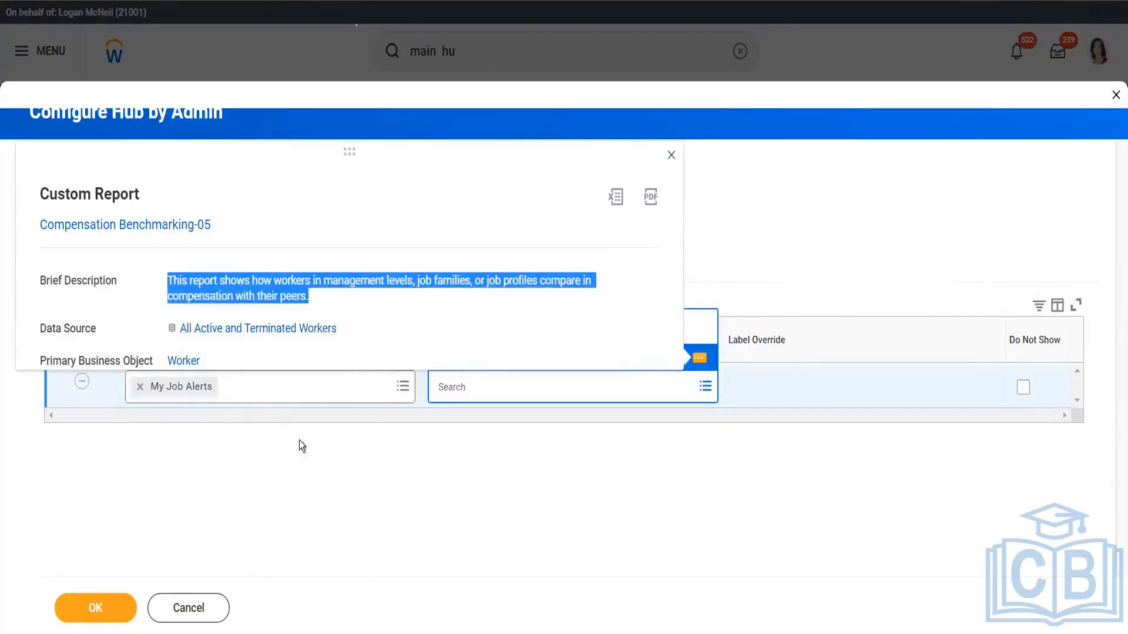
click(549, 590)
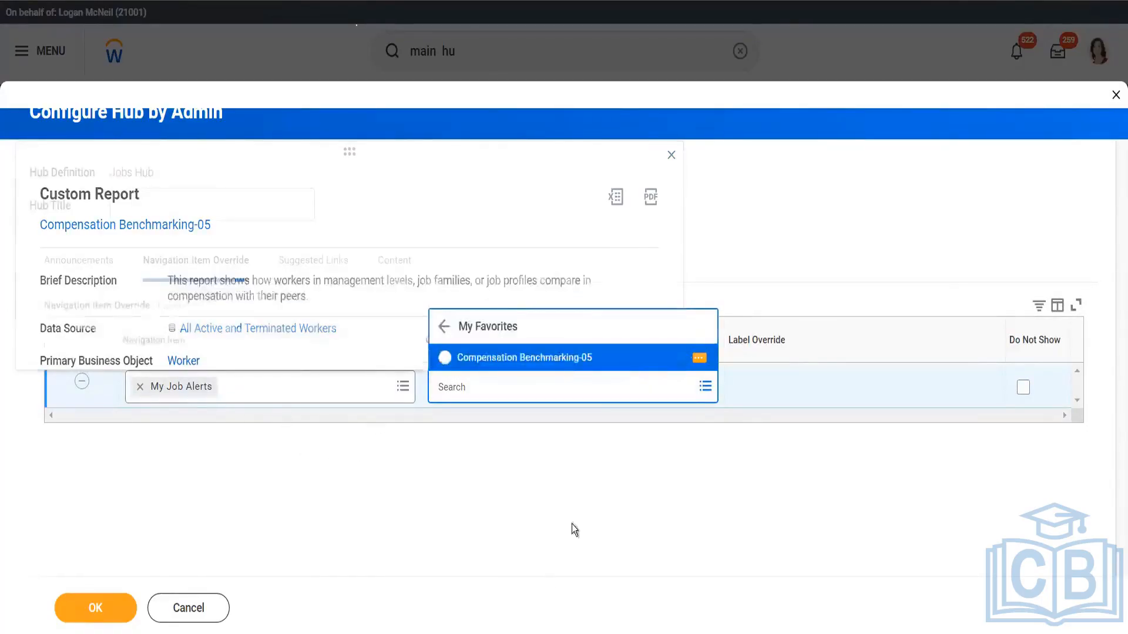
View the suggested links settings of the Jobs Hub, and cancel the configuration by discarding the changes
click(306, 270)
click(306, 270)
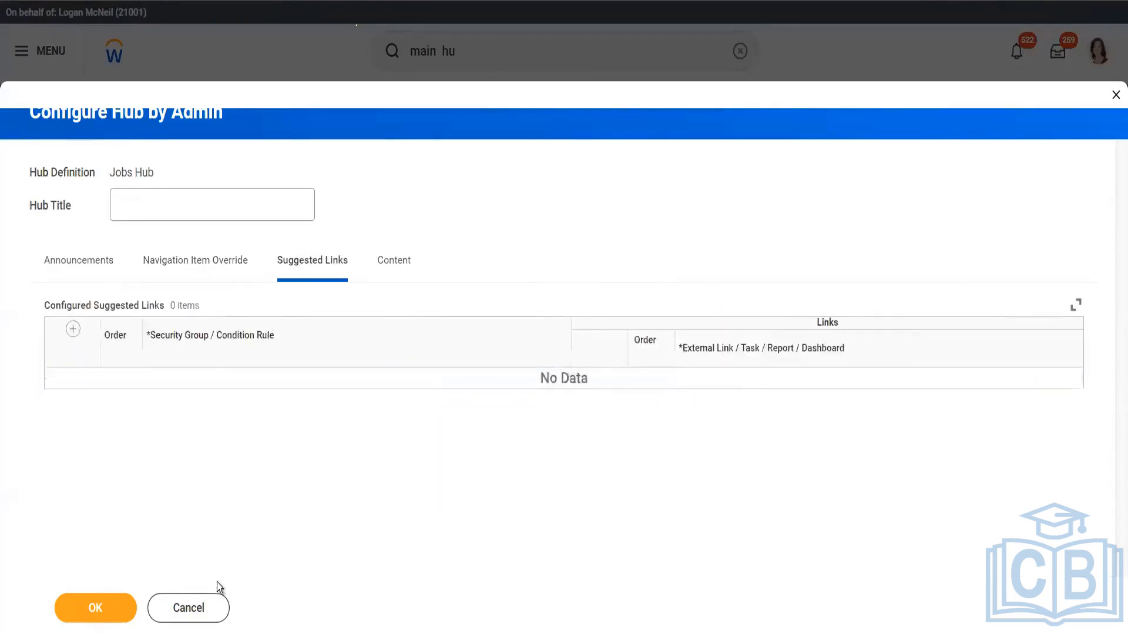
click(194, 609)
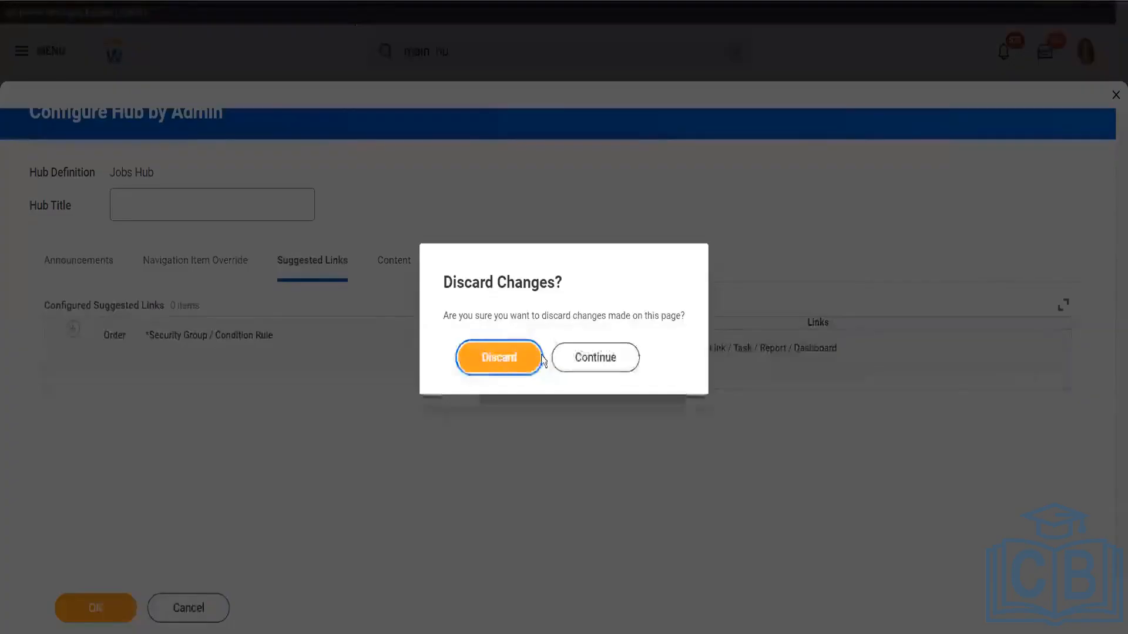
click(518, 353)
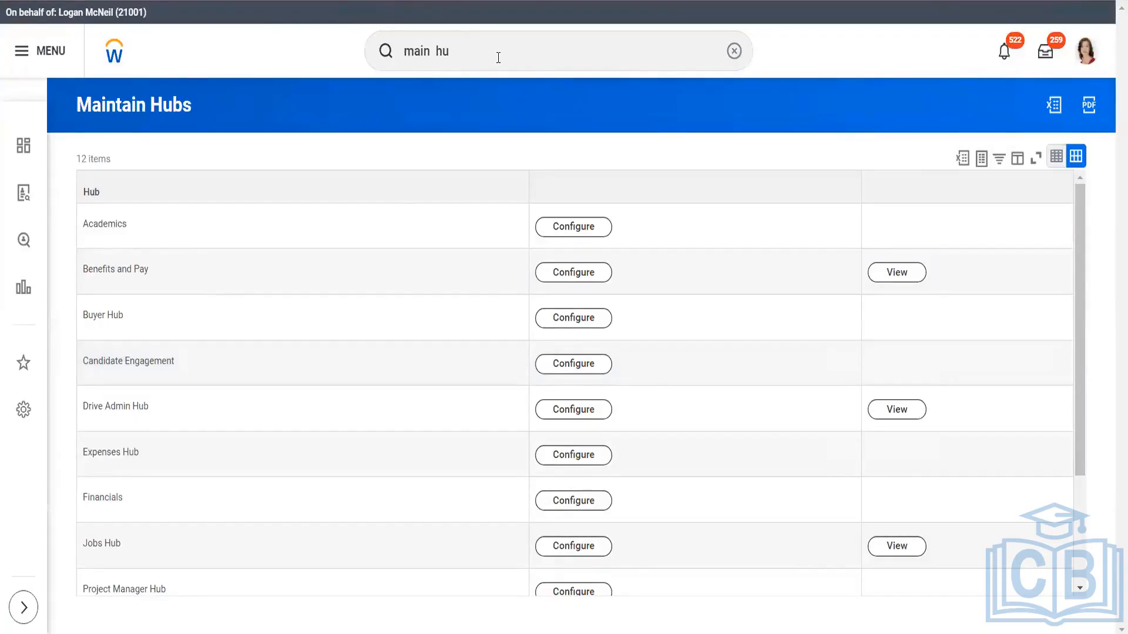
Search for the View Email Template report and open it
triple_click(498, 58)
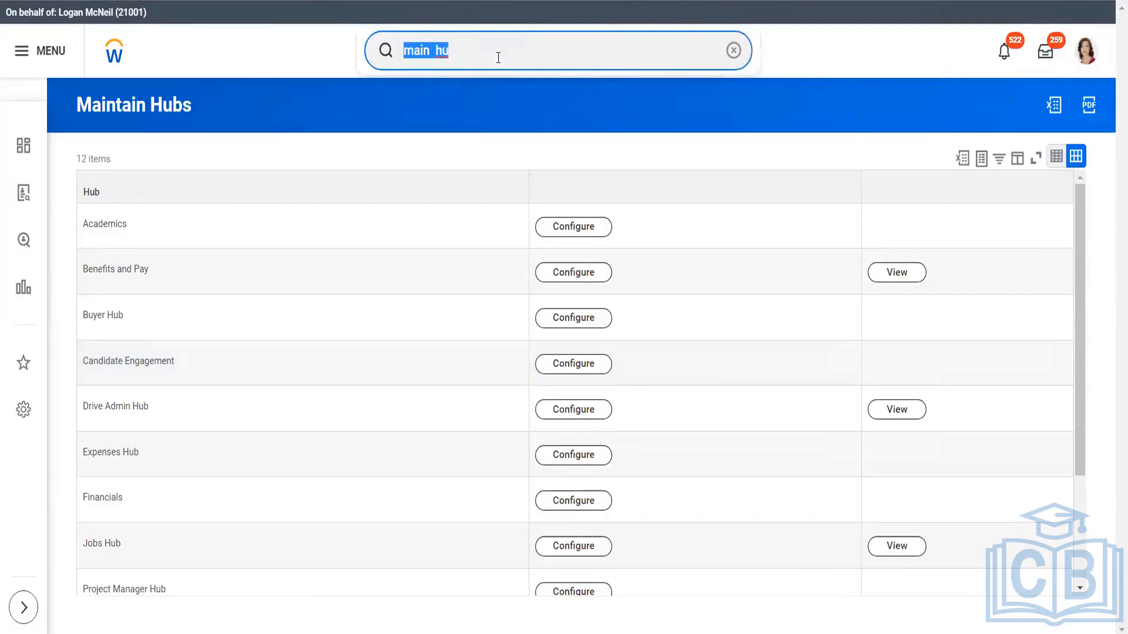
text(creat)
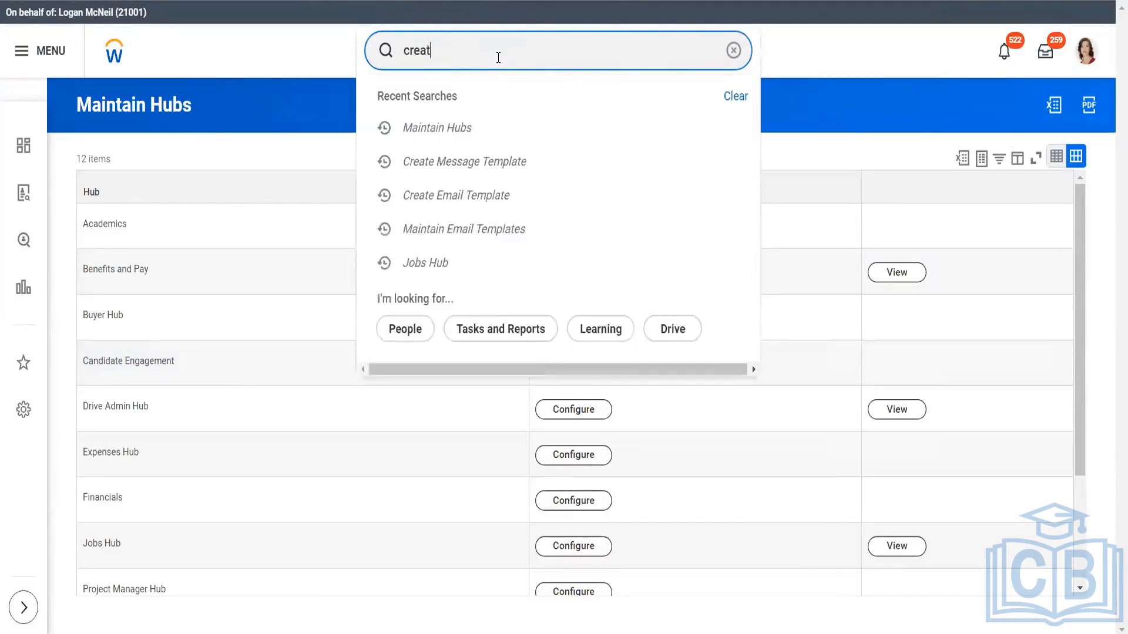
text( emai tem)
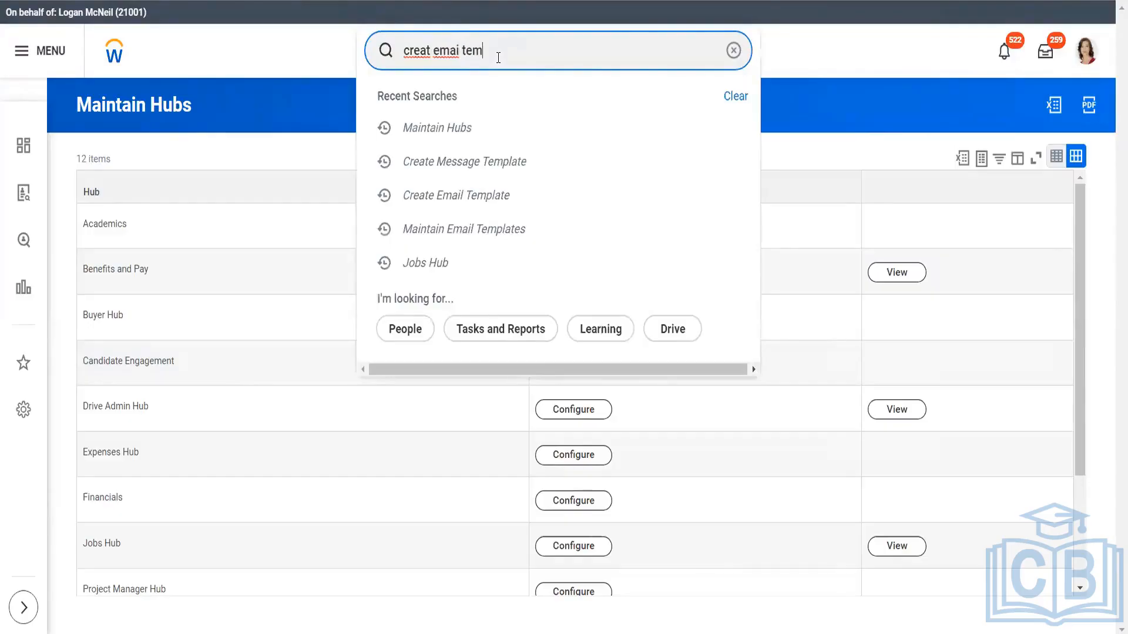
click(431, 50)
key(BackSpace)
key(BackSpace)
key(BackSpace)
key(BackSpace)
key(BackSpace)
text(view)
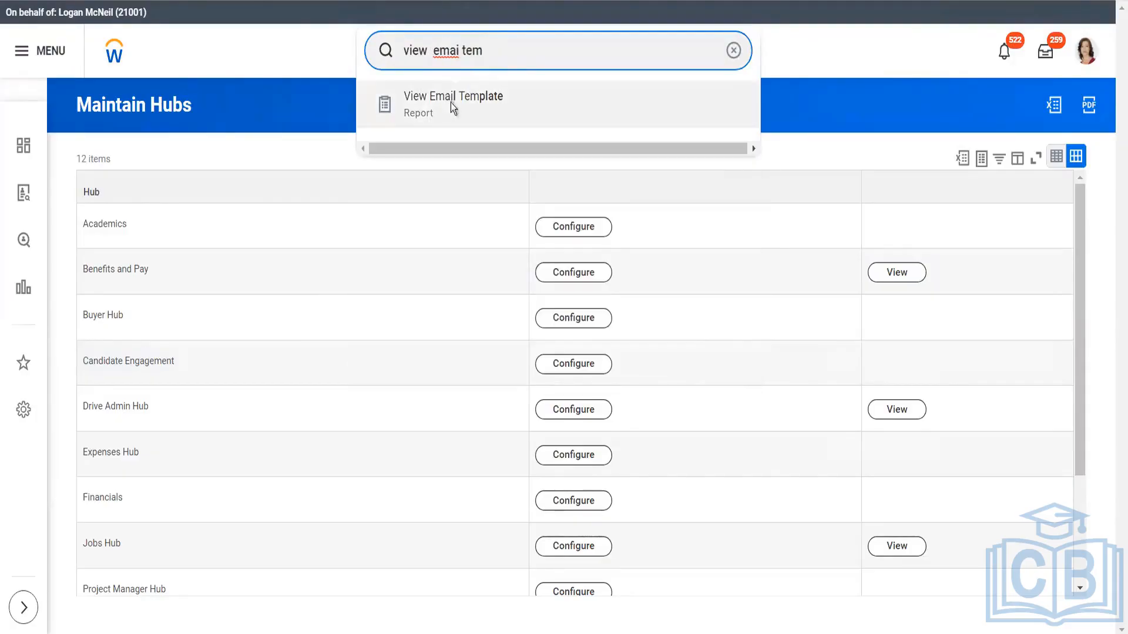
click(450, 102)
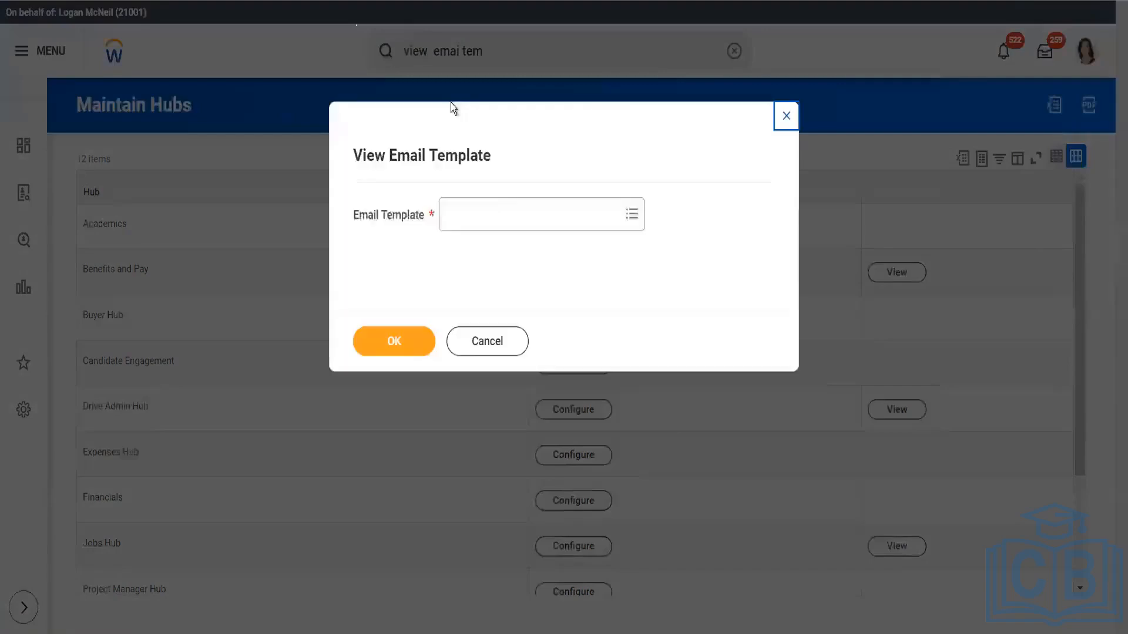
Examine the list of existing email templates offered for viewing, and return to the template options
click(519, 214)
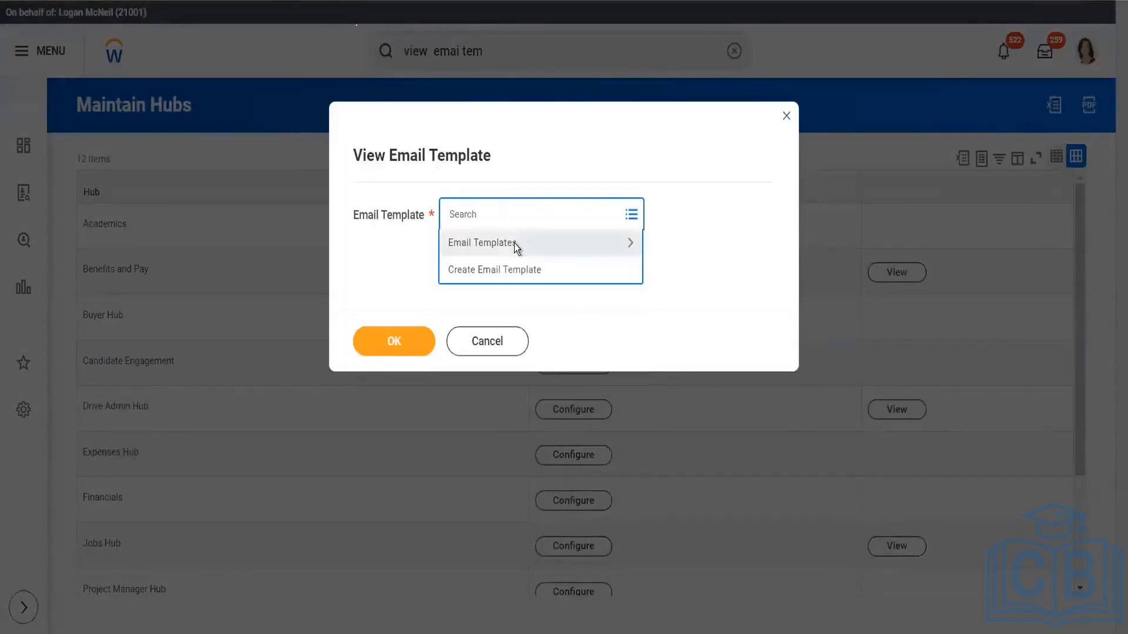
click(513, 243)
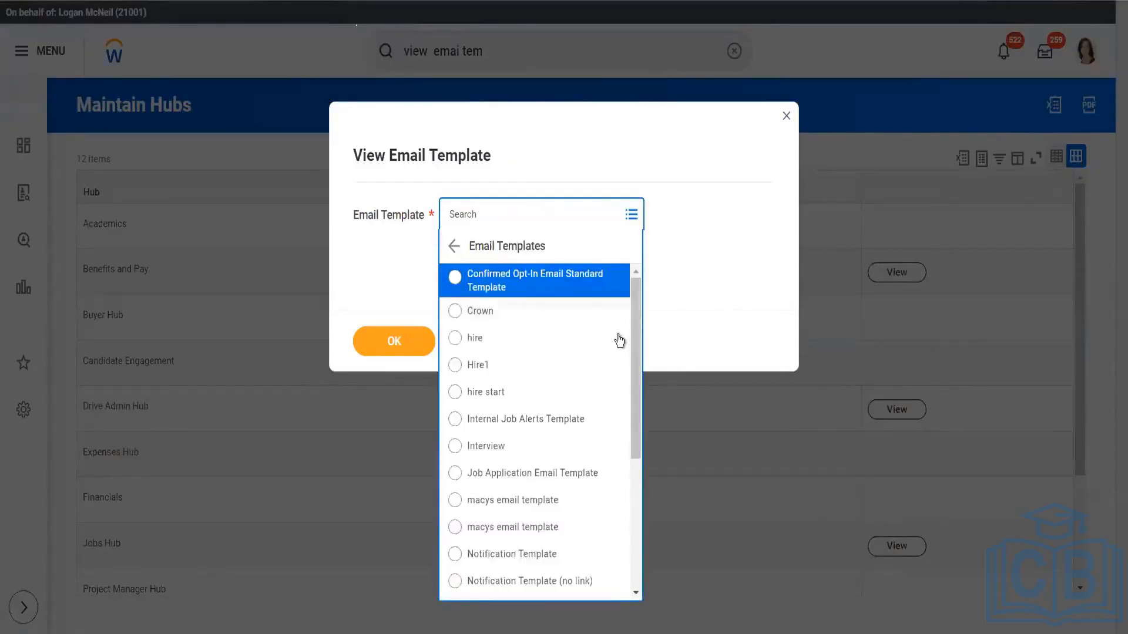
drag(639, 352, 646, 506)
drag(655, 448, 629, 184)
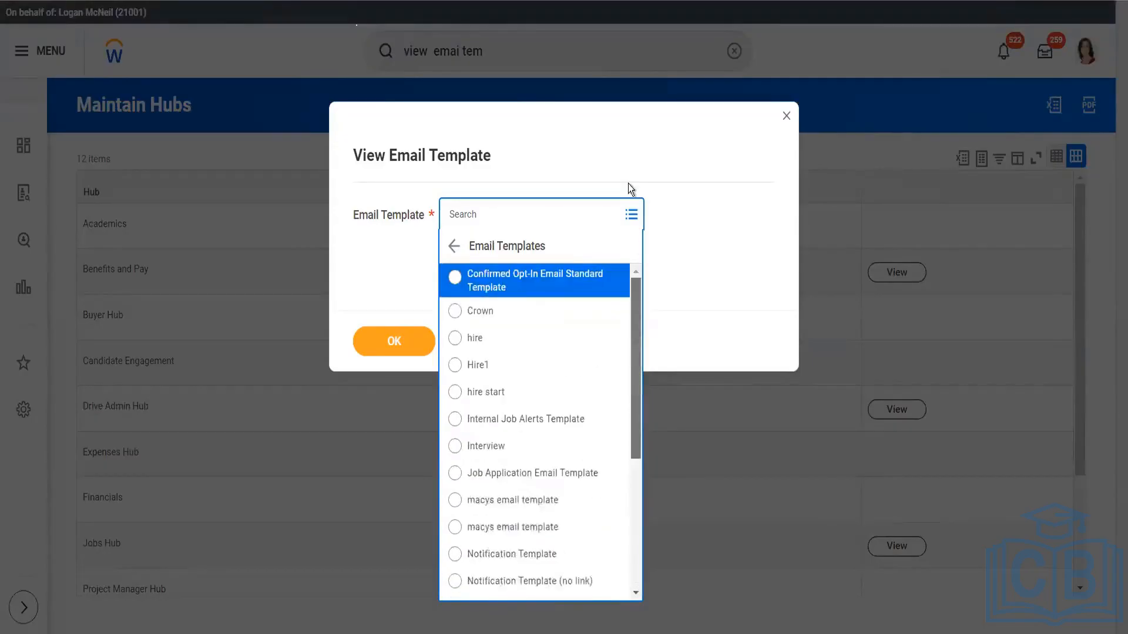
click(454, 247)
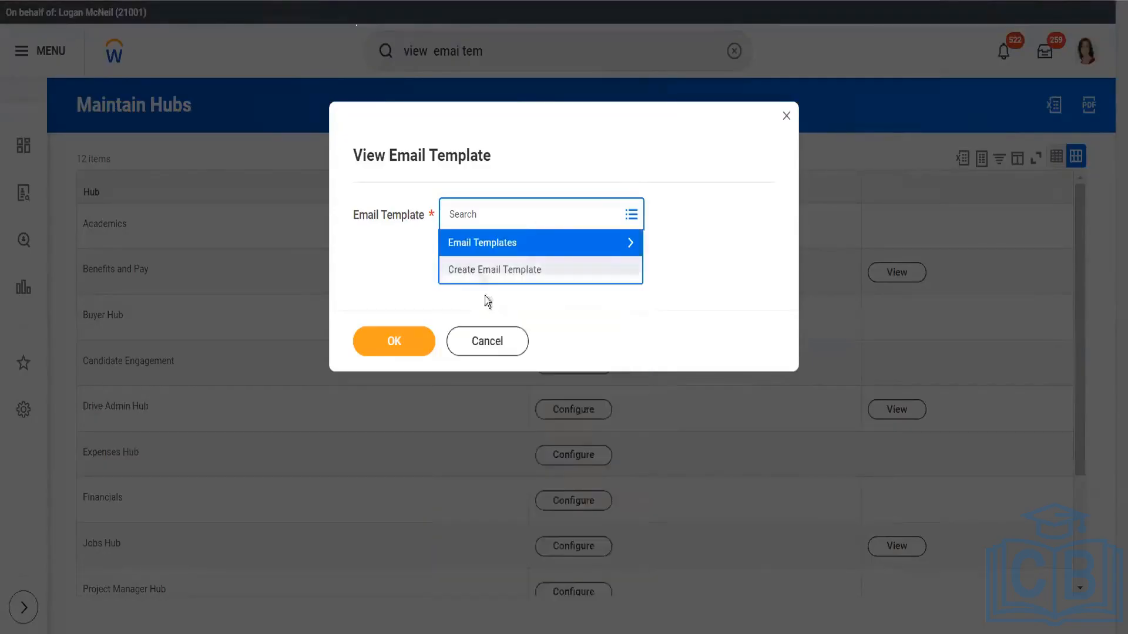
Start creating an email template, set its Email Template Behavior to Job Alerts, and review the other behavior options
click(476, 271)
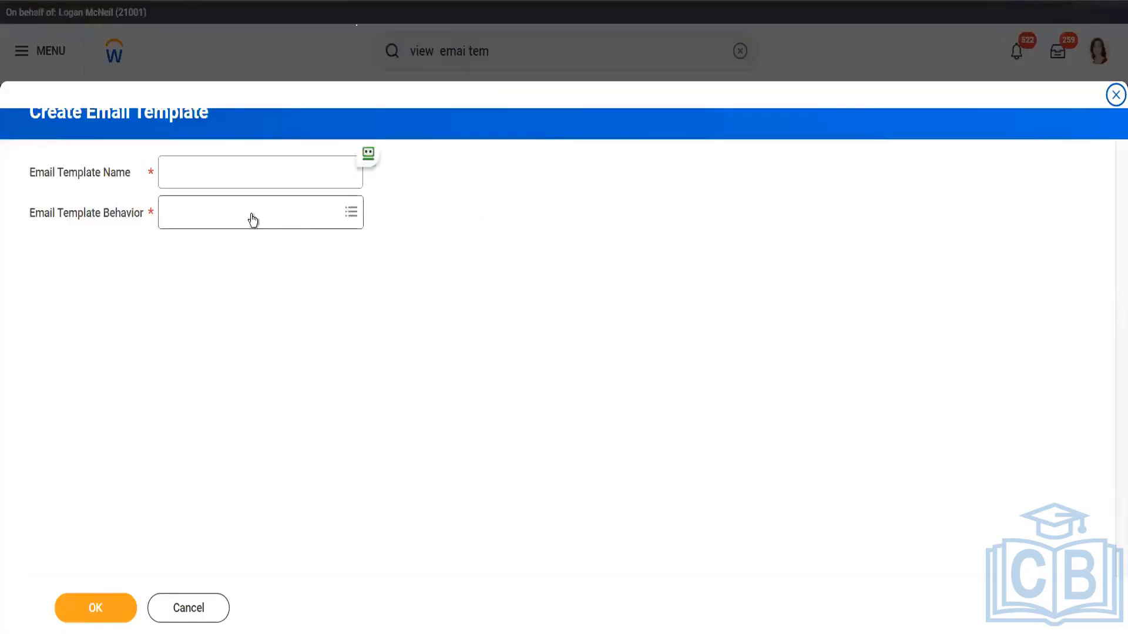
click(252, 214)
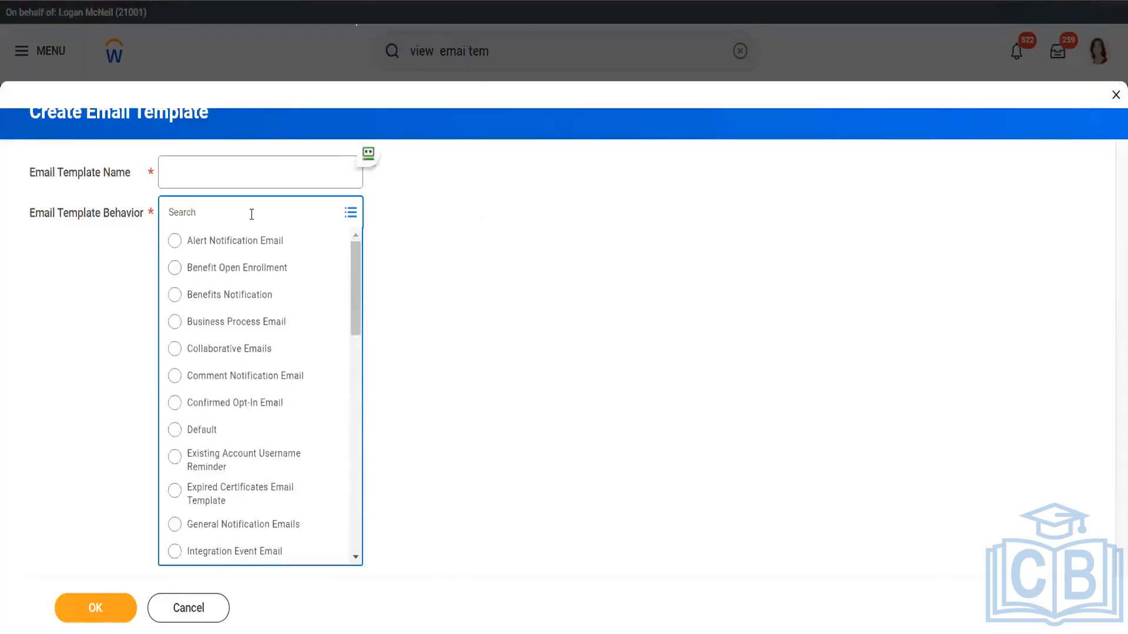
drag(357, 294, 359, 368)
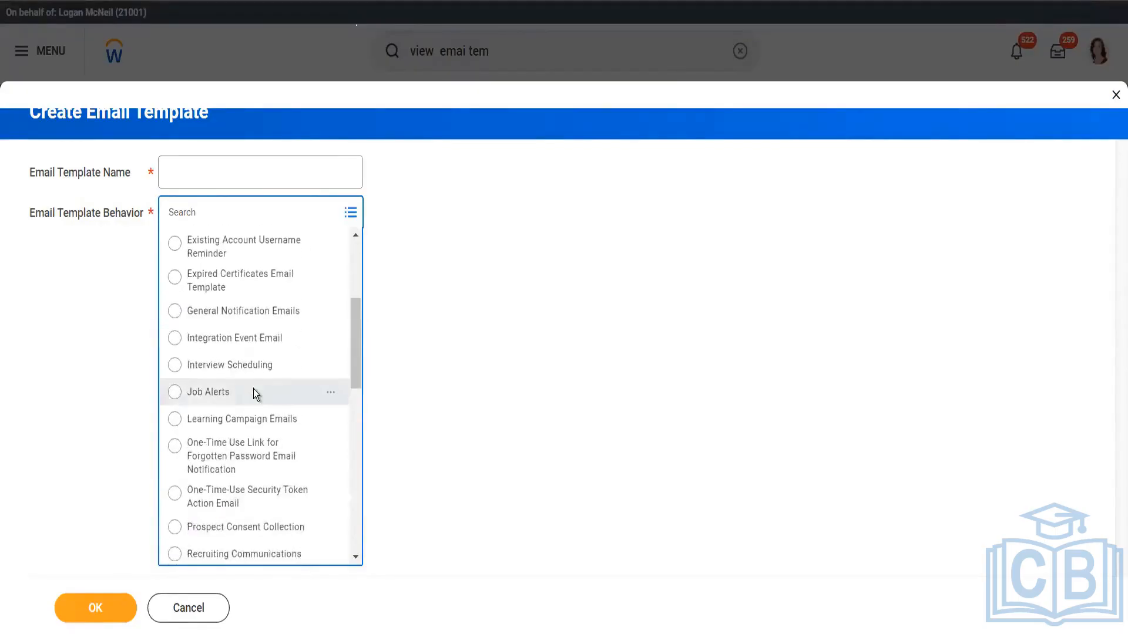
click(253, 389)
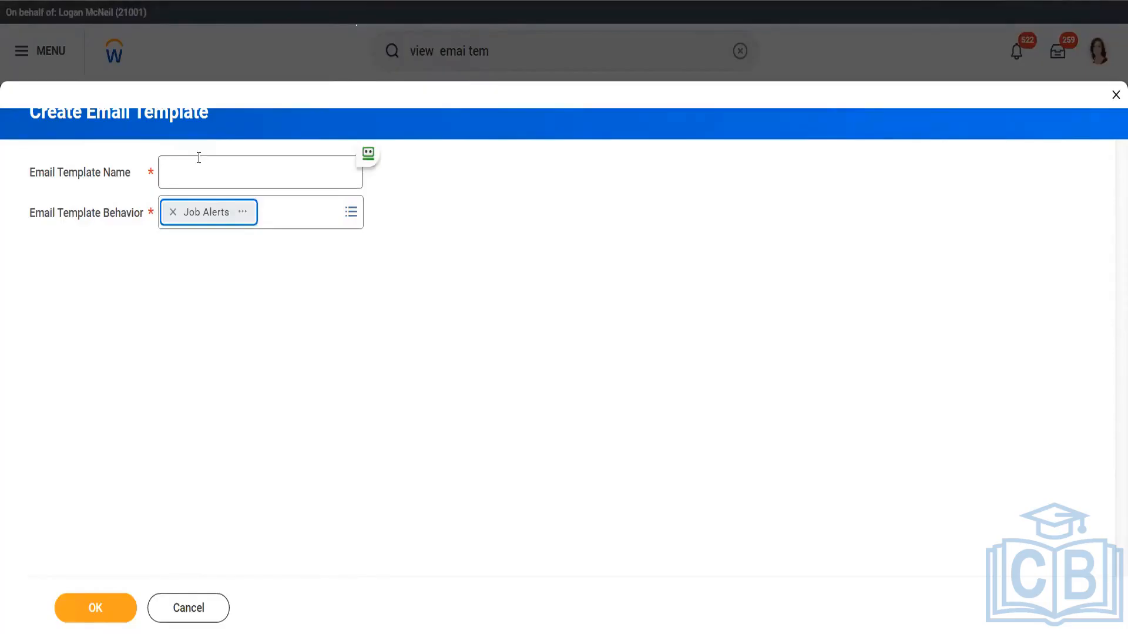
click(351, 214)
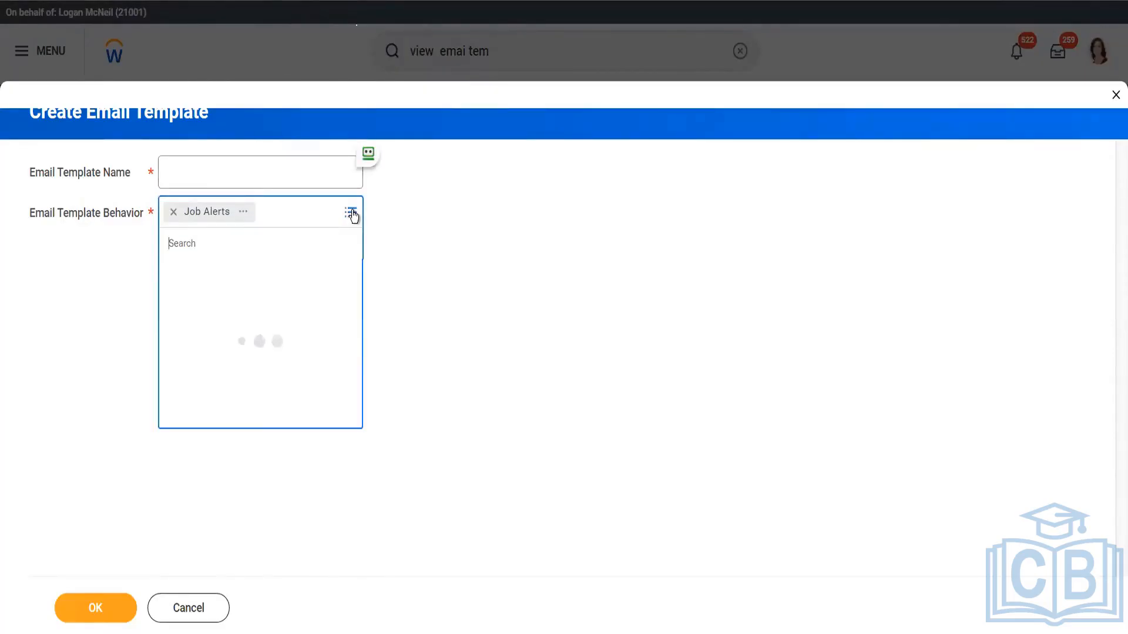
drag(357, 304, 383, 180)
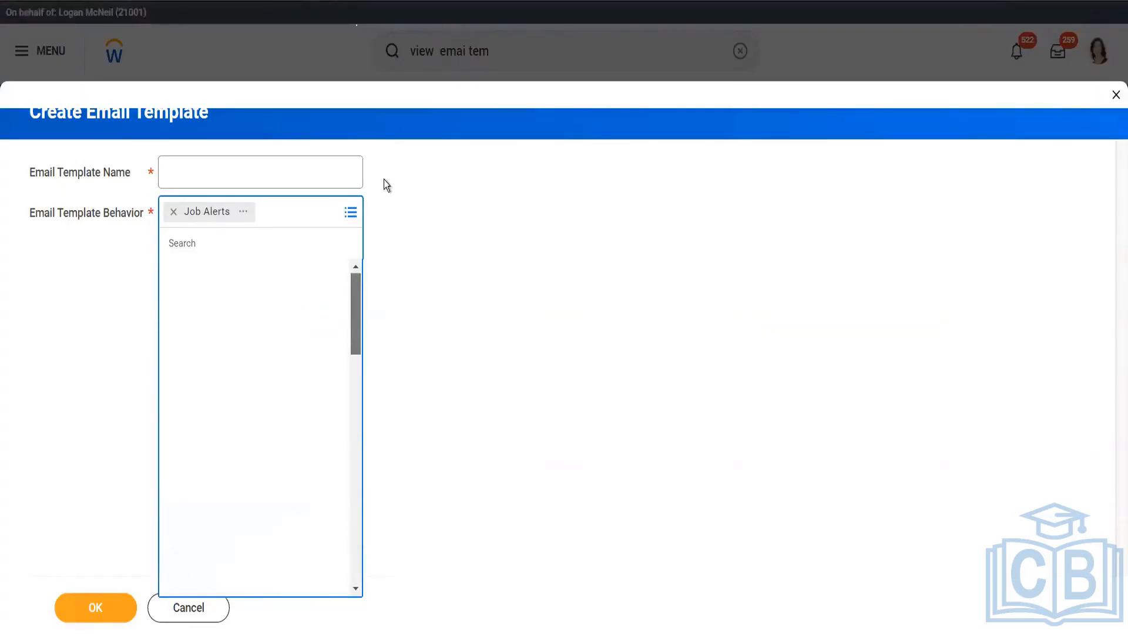
click(417, 321)
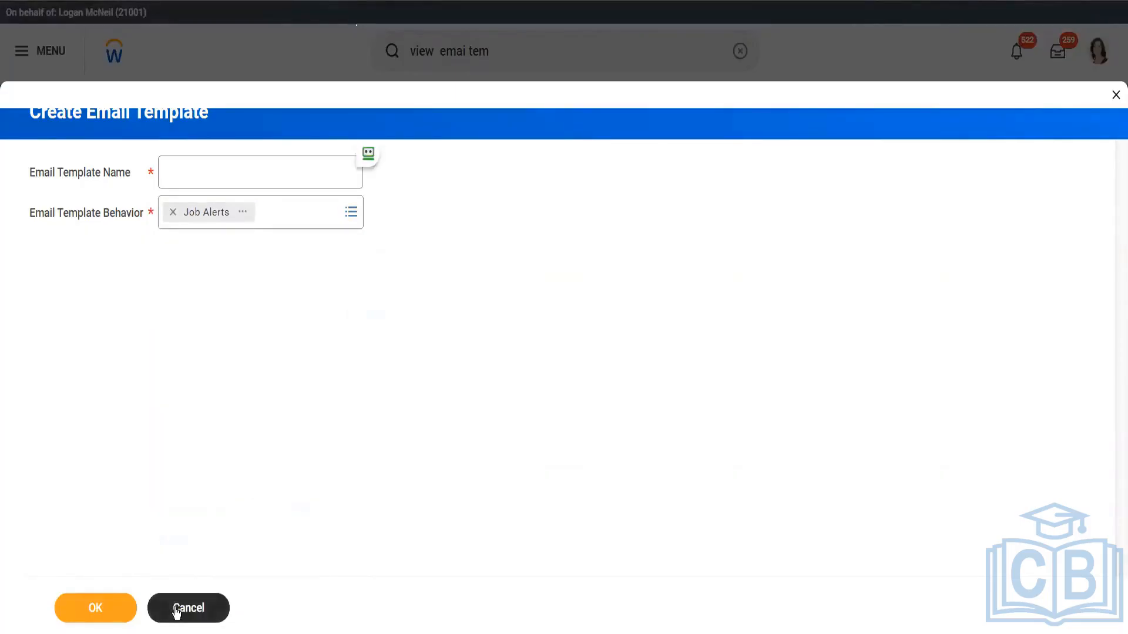
Discard the unfinished email template and cancel the View Email Template prompt to return to the hubs list
click(172, 609)
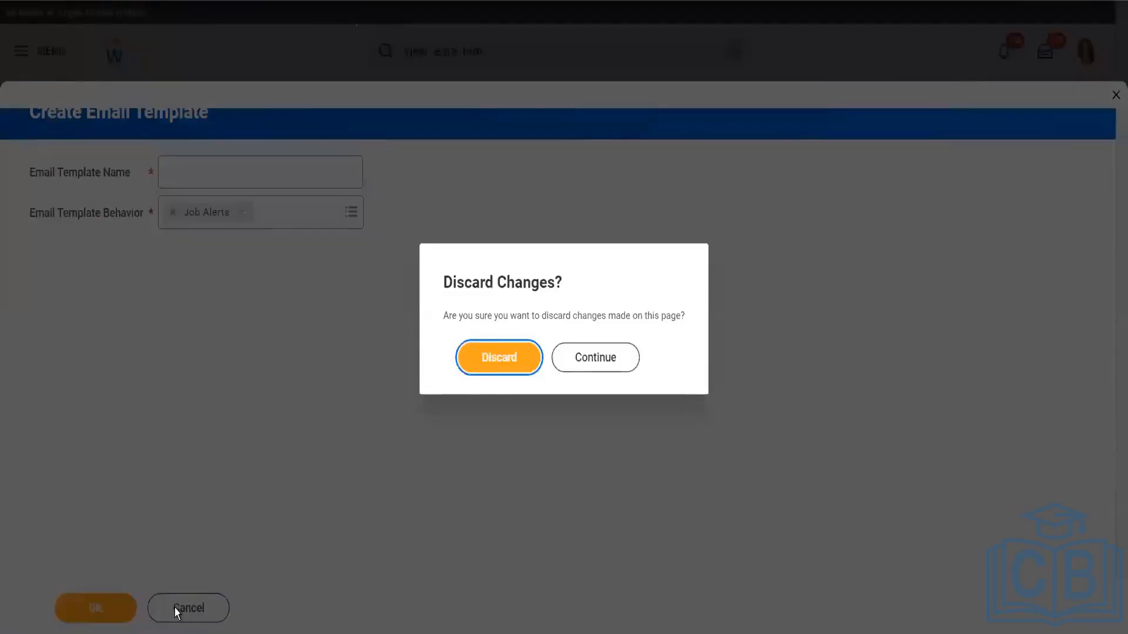
click(516, 363)
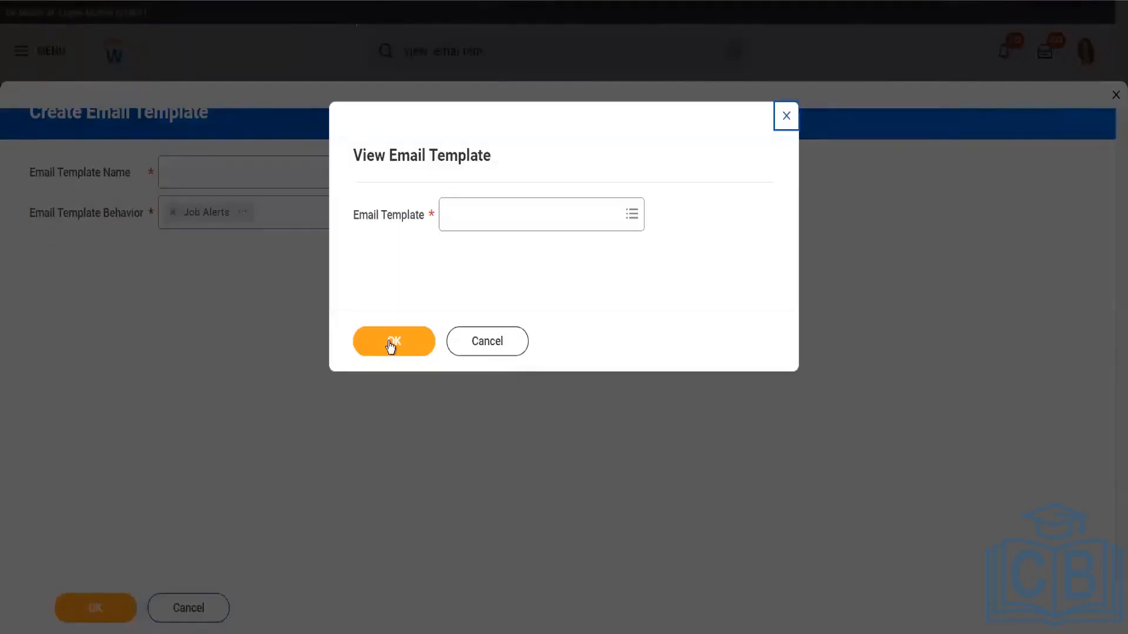
click(489, 343)
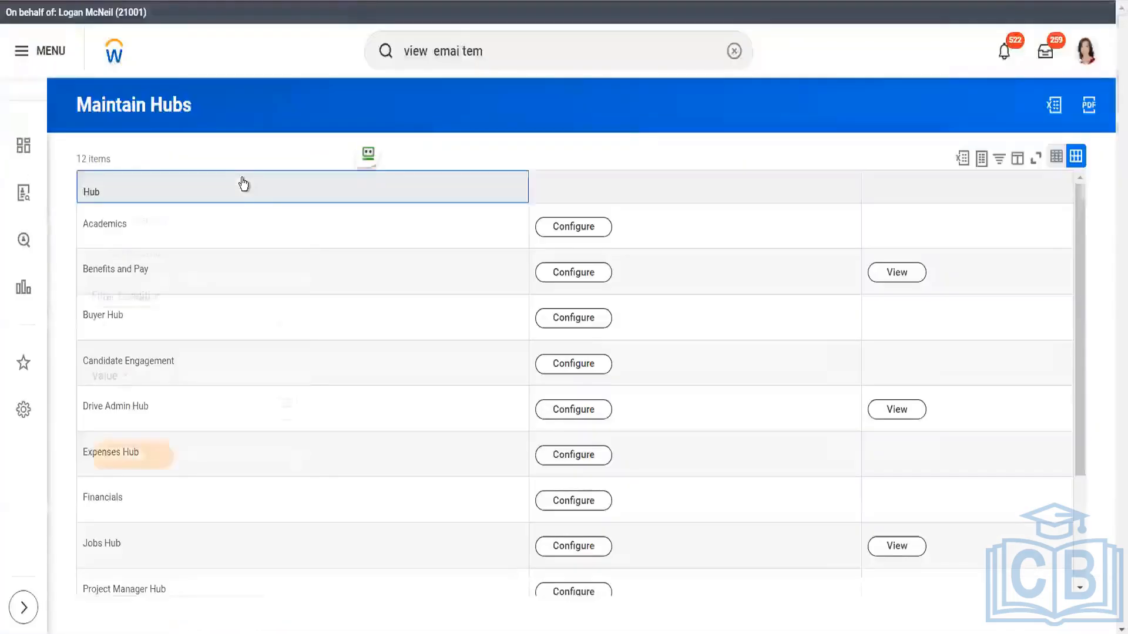
click(243, 183)
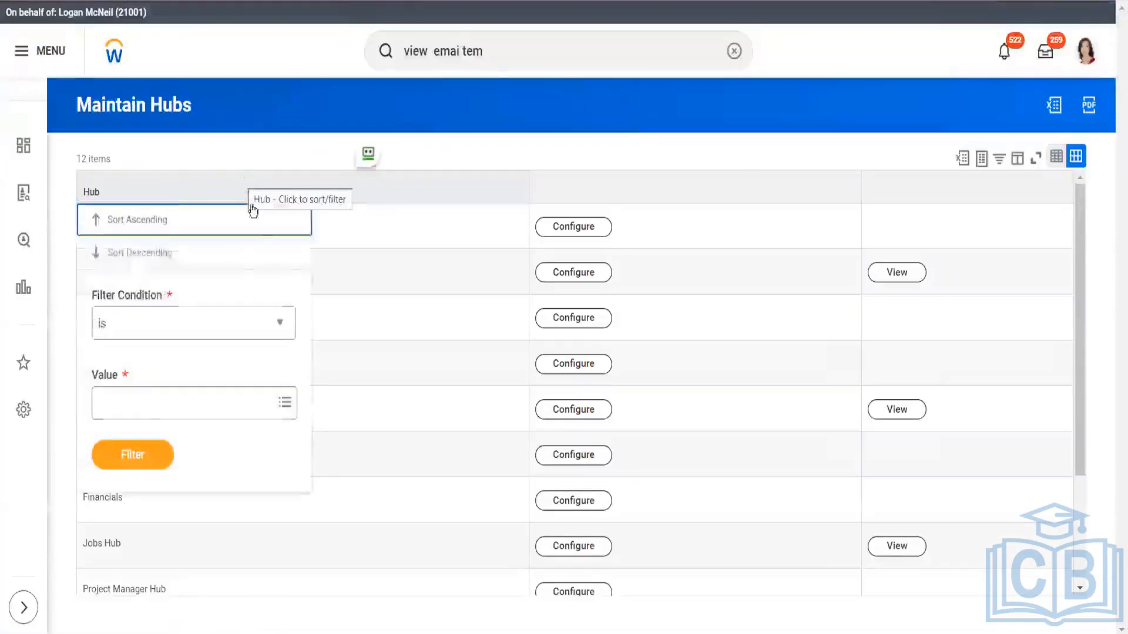
click(506, 52)
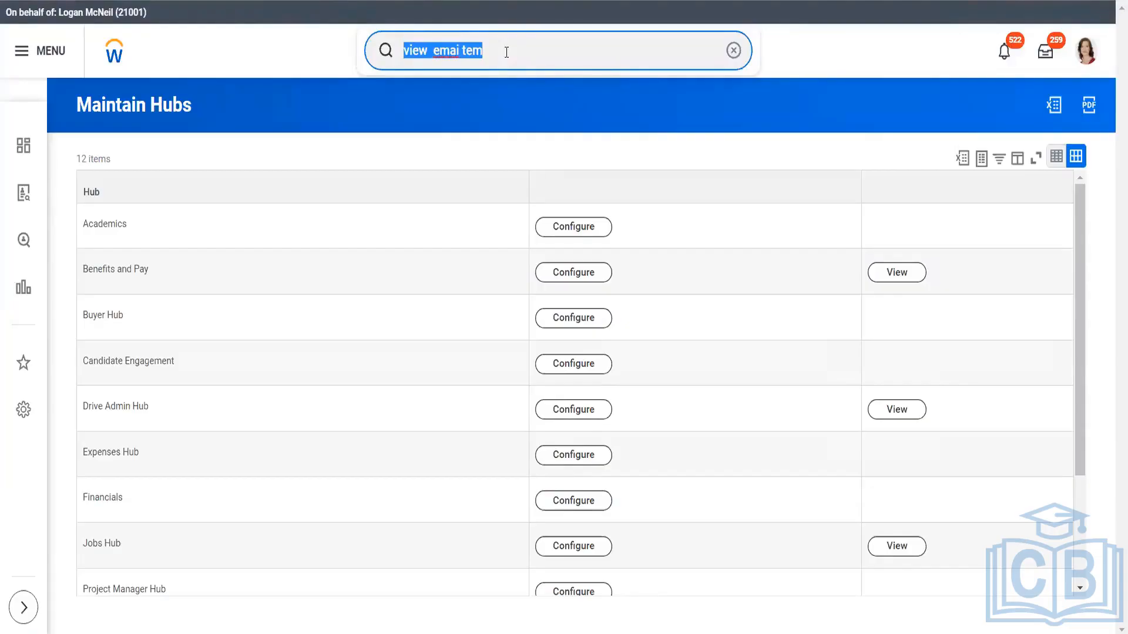
View the Jobs Hub's admin configuration with its Hub Title and announcements settings, and cancel it
click(565, 547)
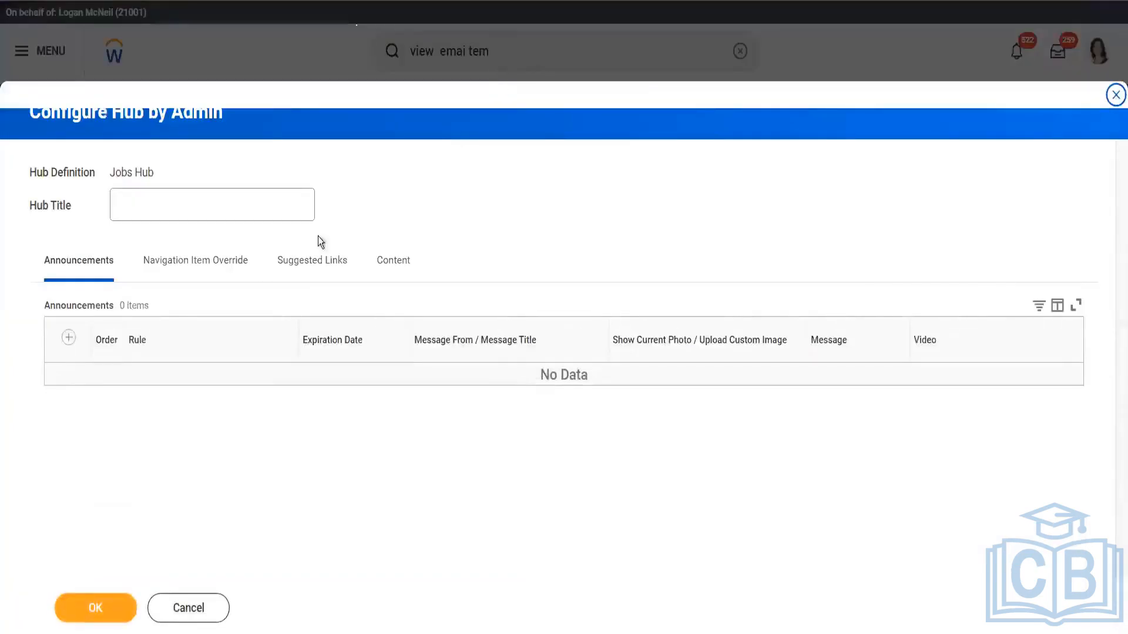
click(276, 204)
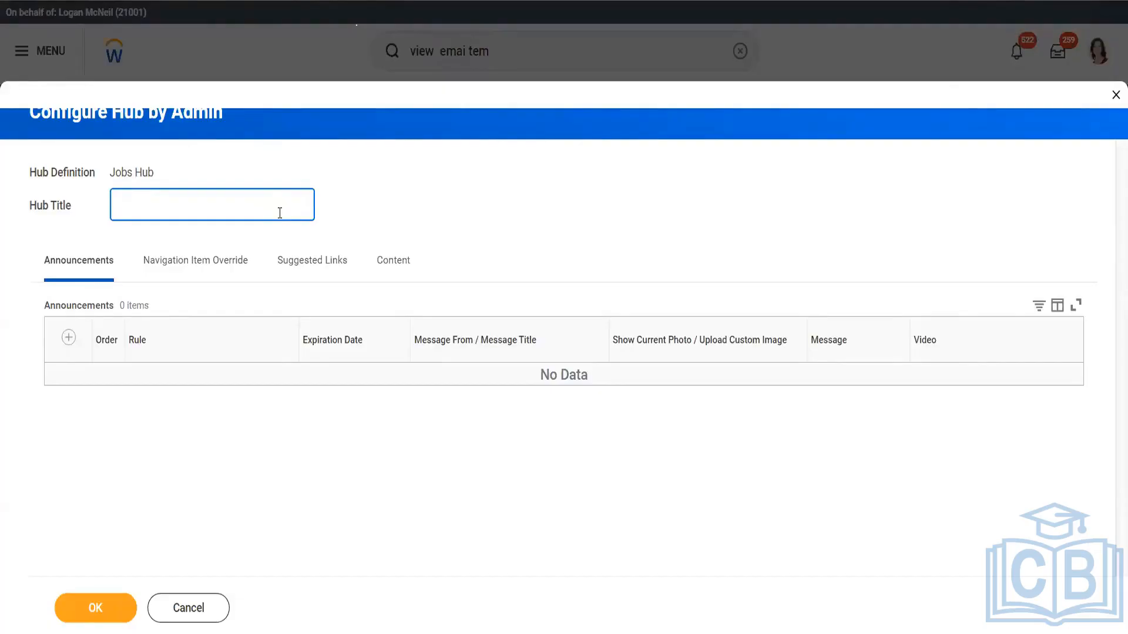
click(195, 613)
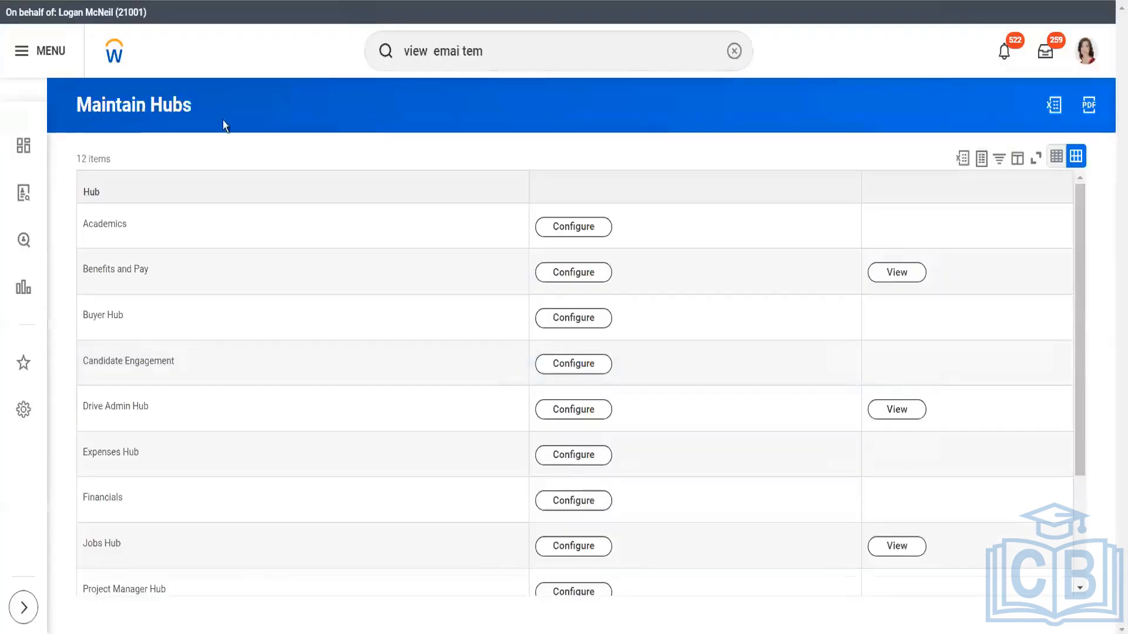
Reopen the Jobs Hub's admin configuration and add an empty navigation item override row
click(504, 52)
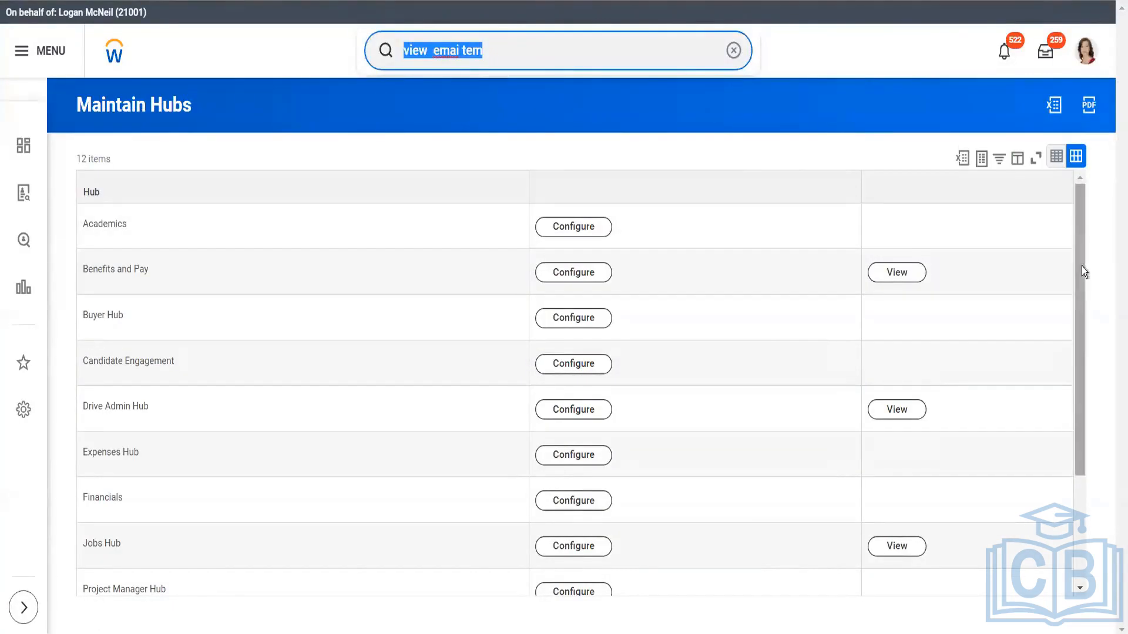
drag(1081, 266, 1079, 353)
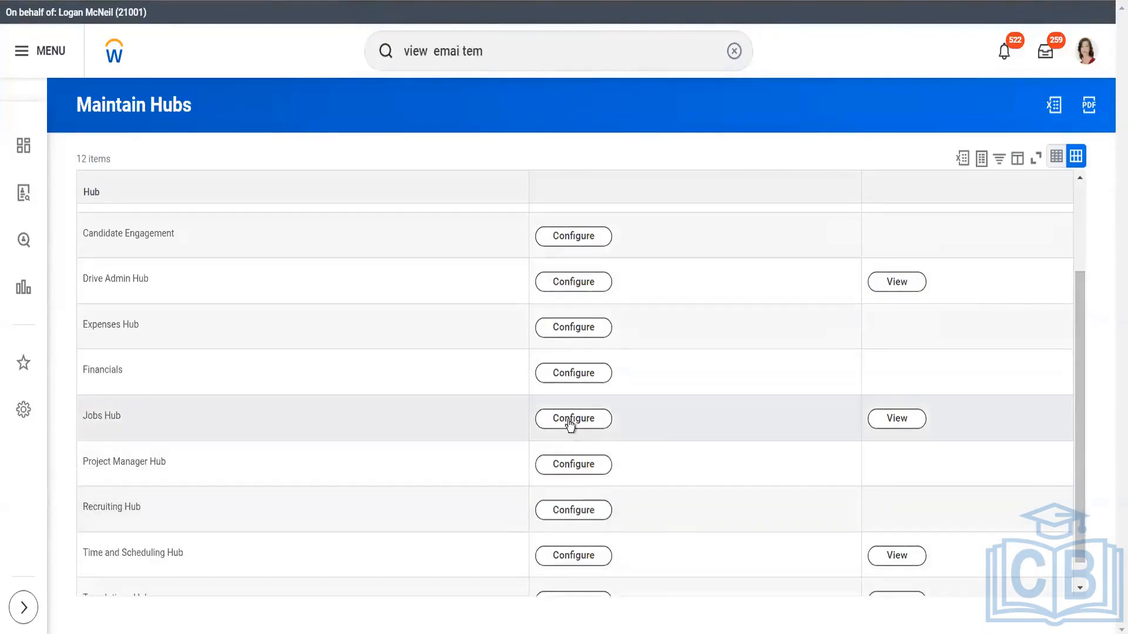
click(570, 422)
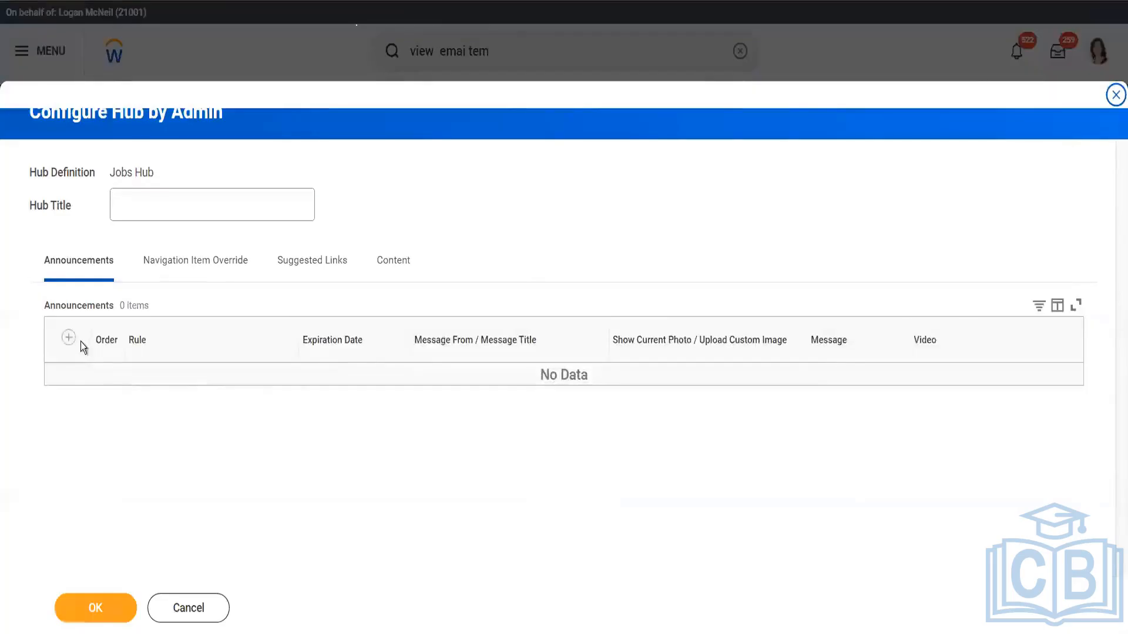
click(177, 265)
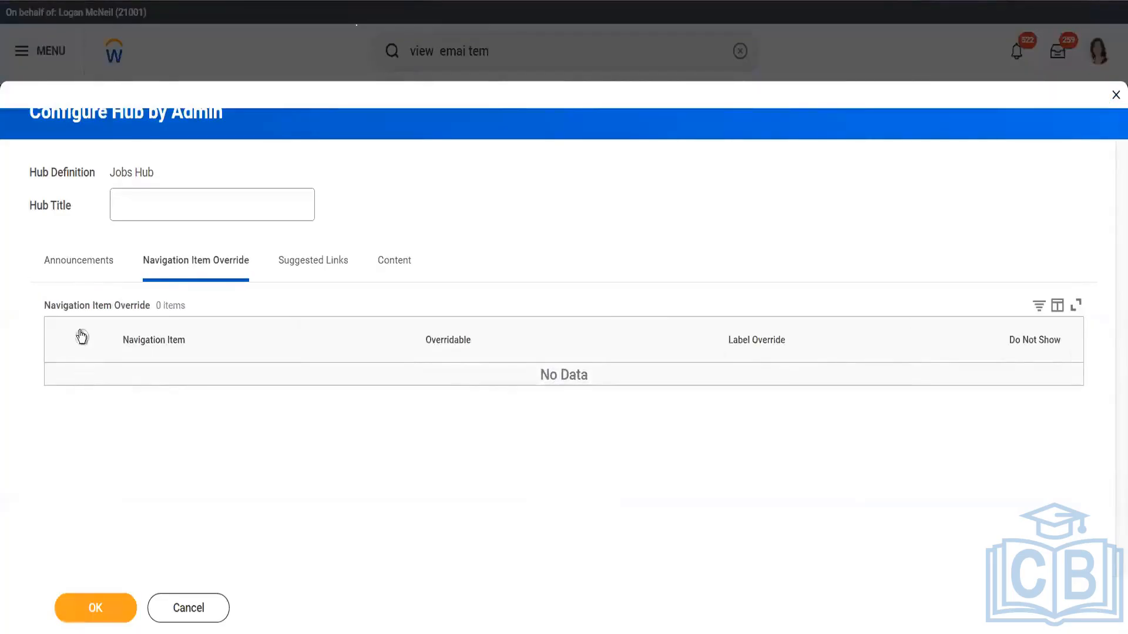
click(83, 343)
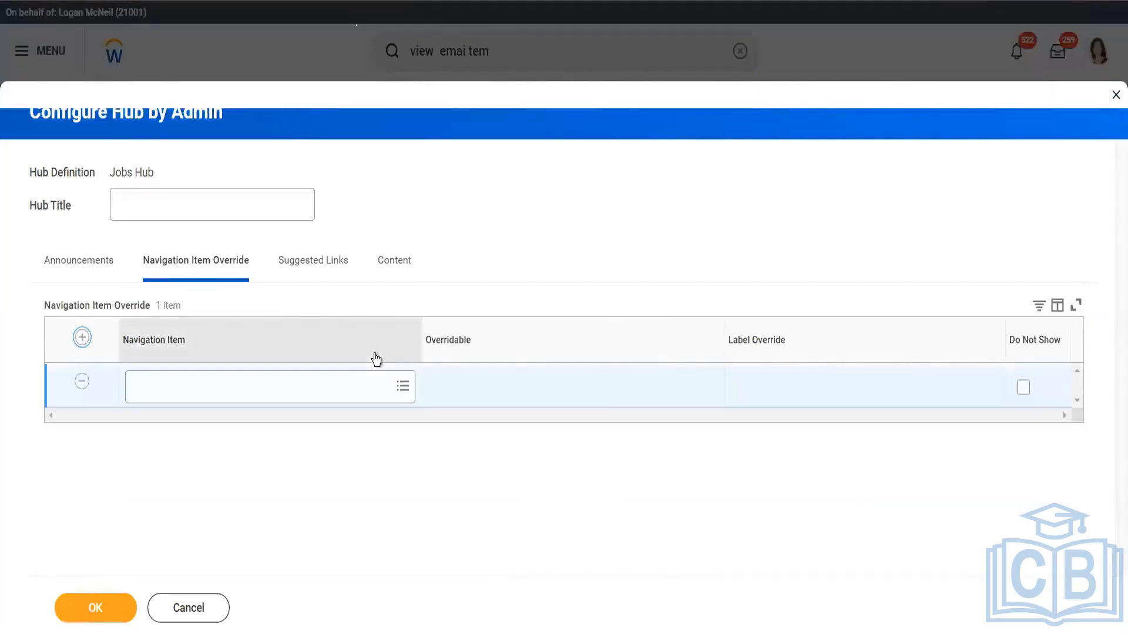
Set the Jobs Hub content to Customize Sections and Cards, and continue editing instead of discarding the changes
click(400, 276)
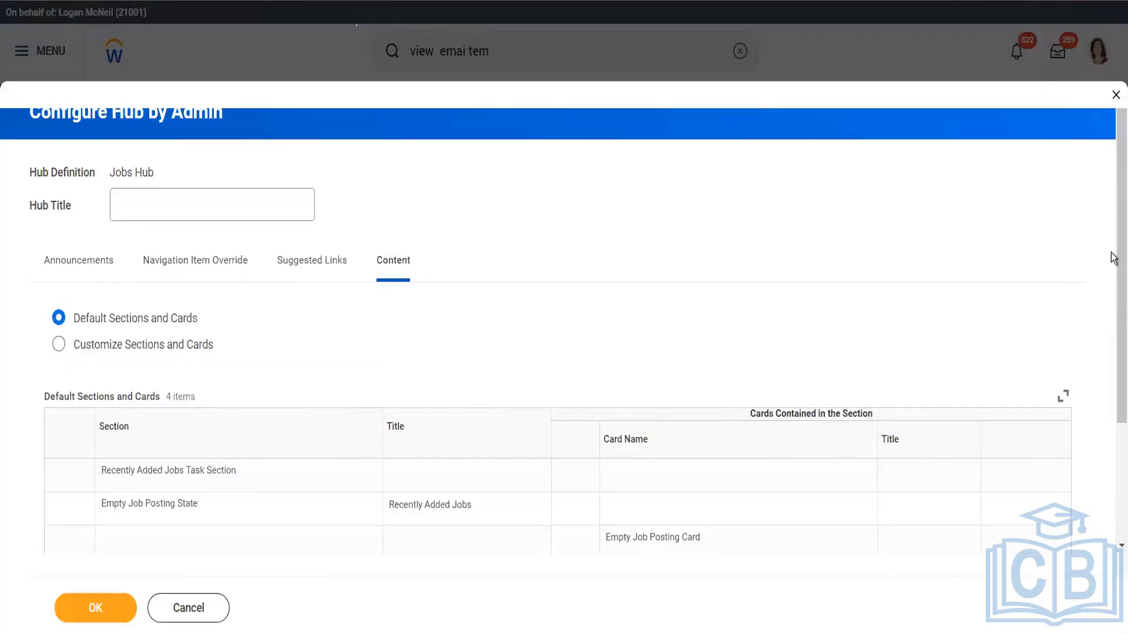
scroll(1112, 261, down, 3)
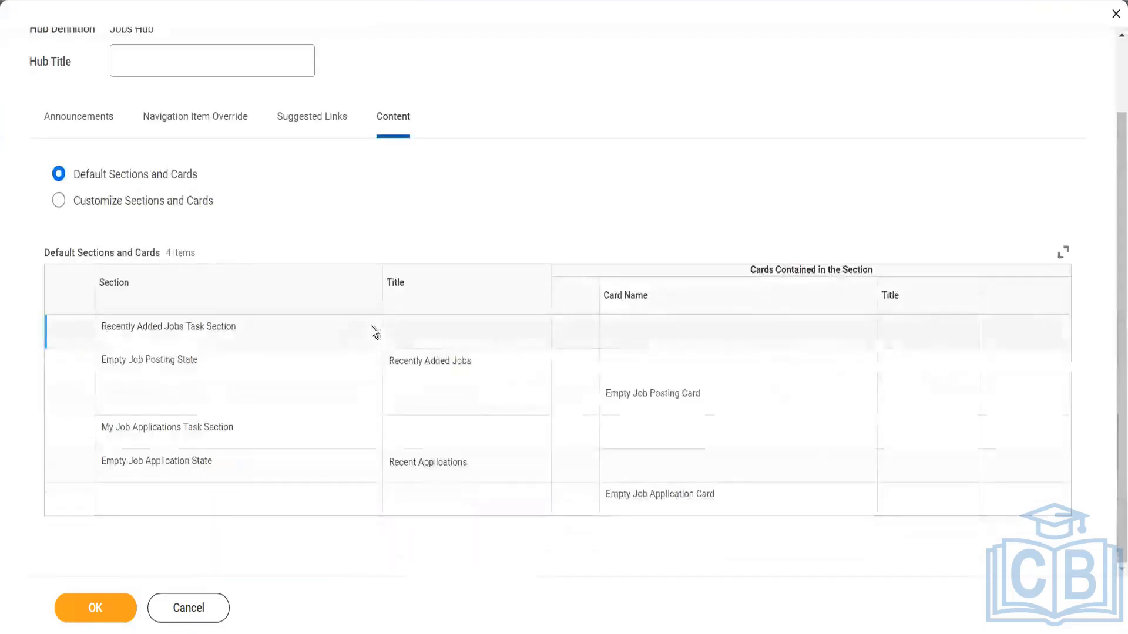
click(158, 205)
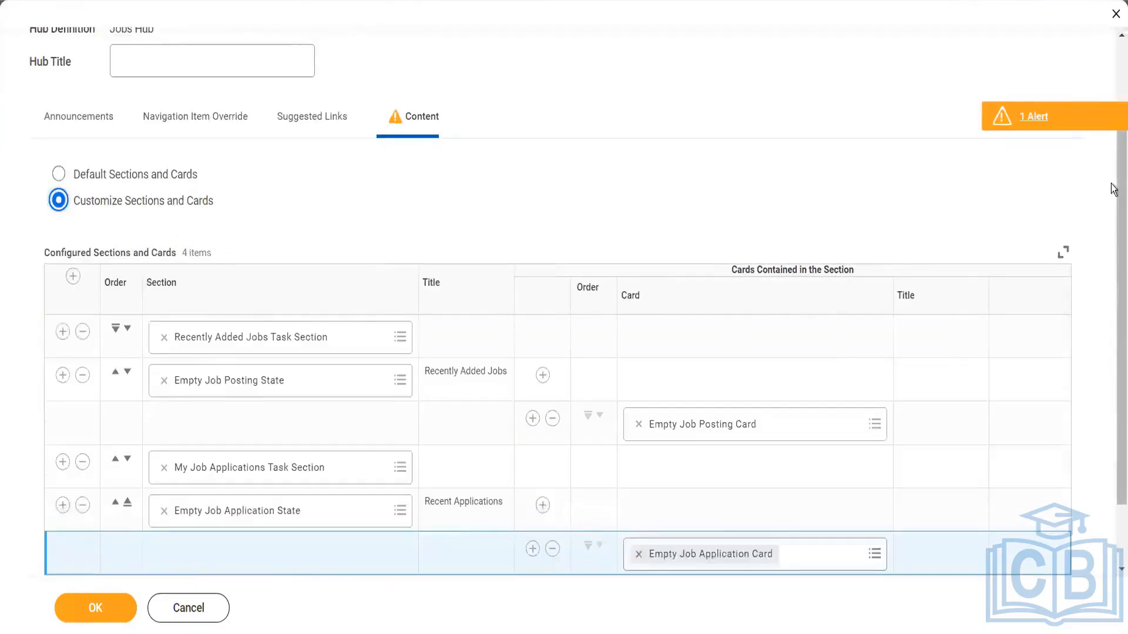
scroll(1112, 286, down, 2)
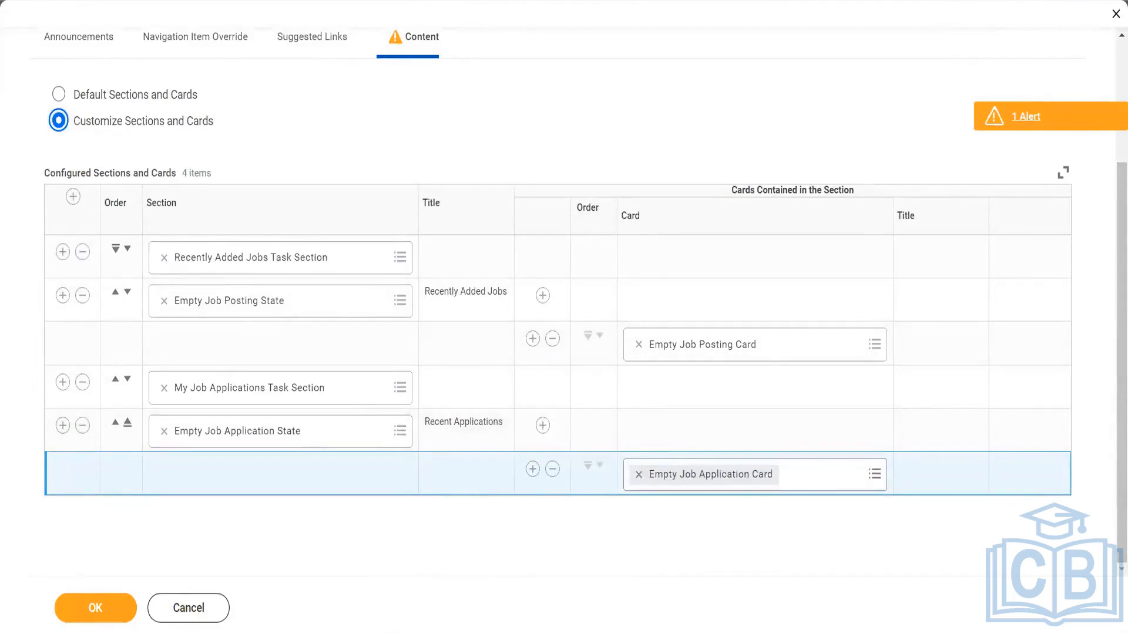
key(alt+Left)
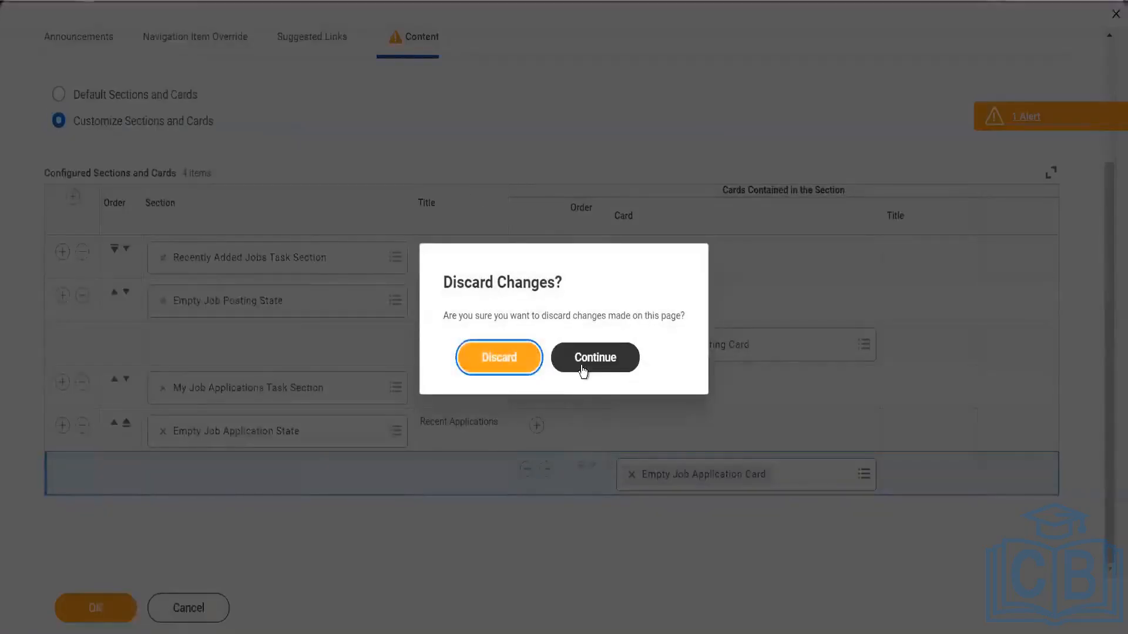
click(582, 367)
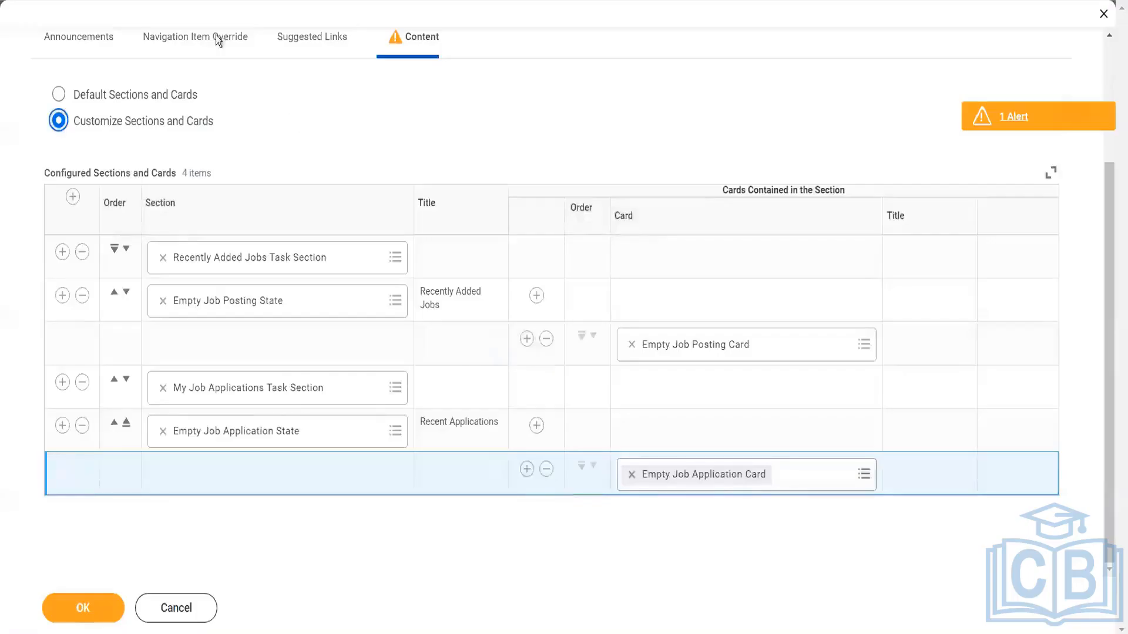
Set the Jobs Hub's navigation item override to My Job Alerts and check the Custom options for its Overridable value
click(216, 37)
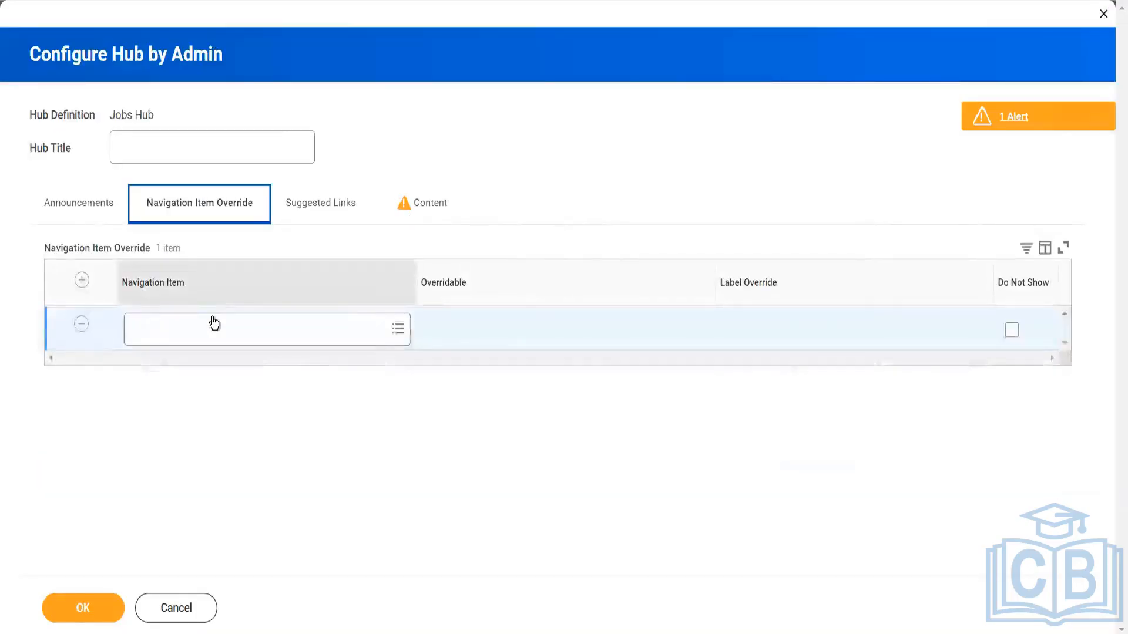
click(217, 325)
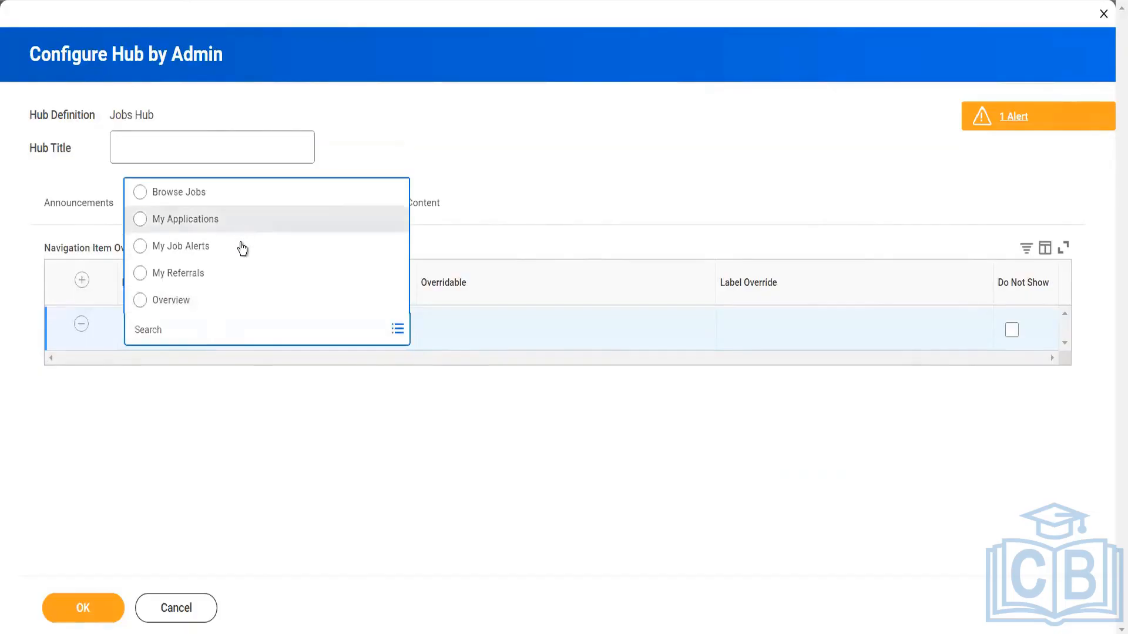
click(241, 249)
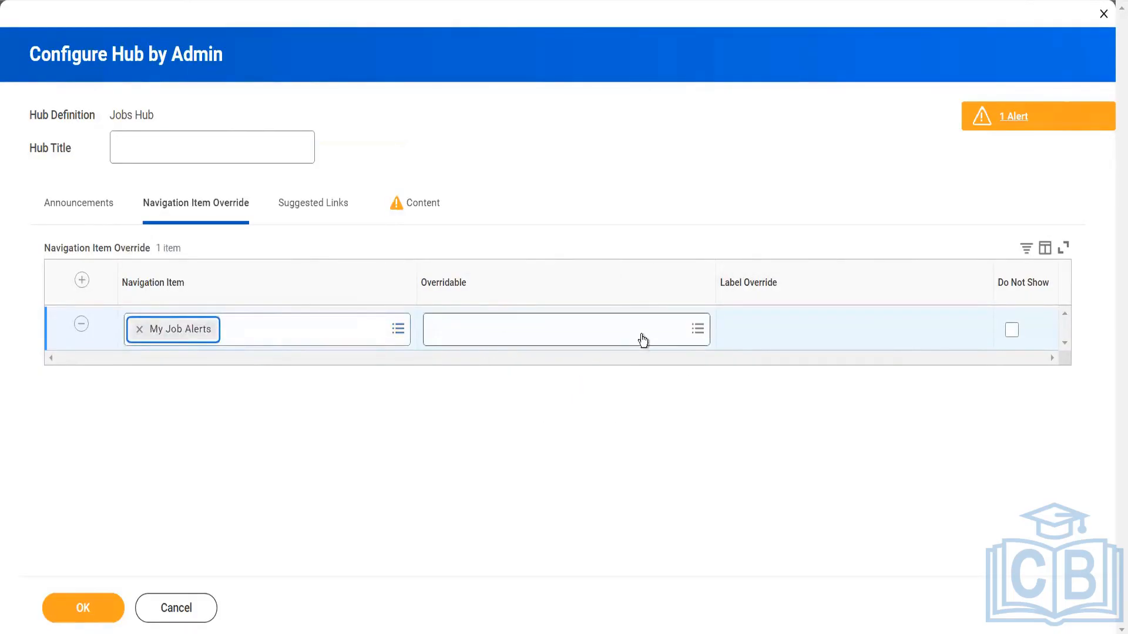
click(697, 329)
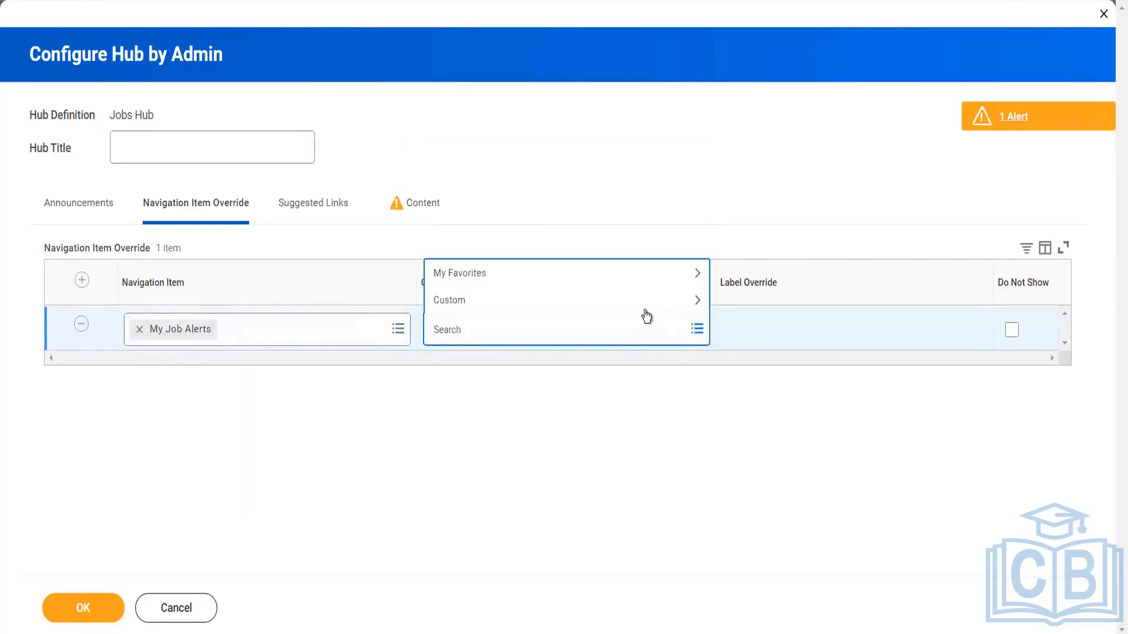
click(617, 300)
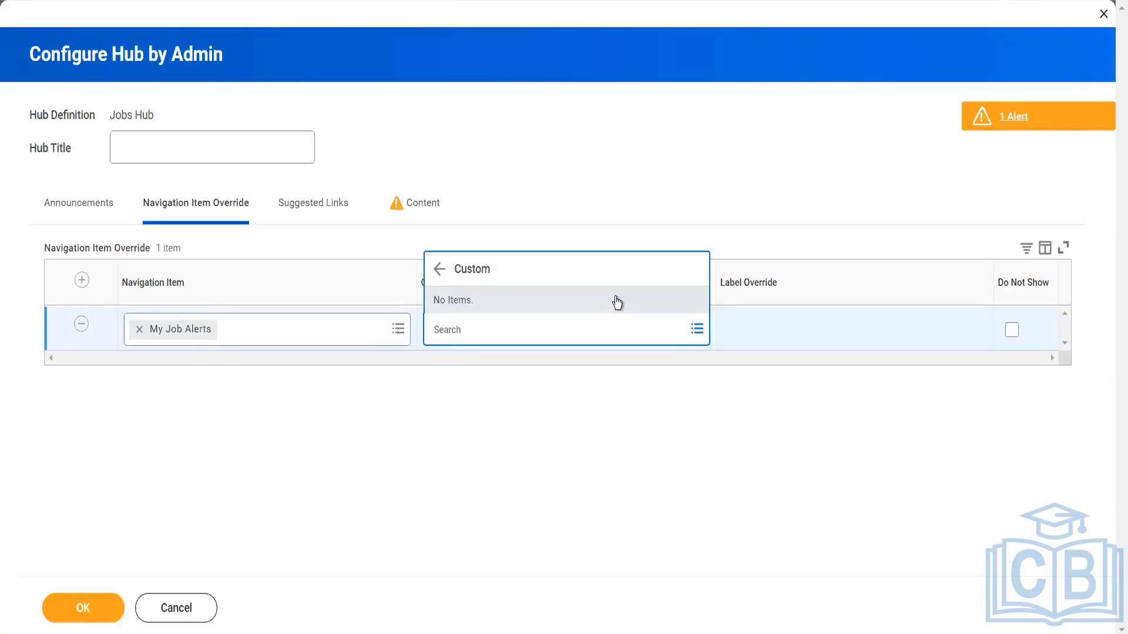
Add a suggested links row to the Jobs Hub and set its External Link to Steps: Create Onboarding Templates
click(411, 215)
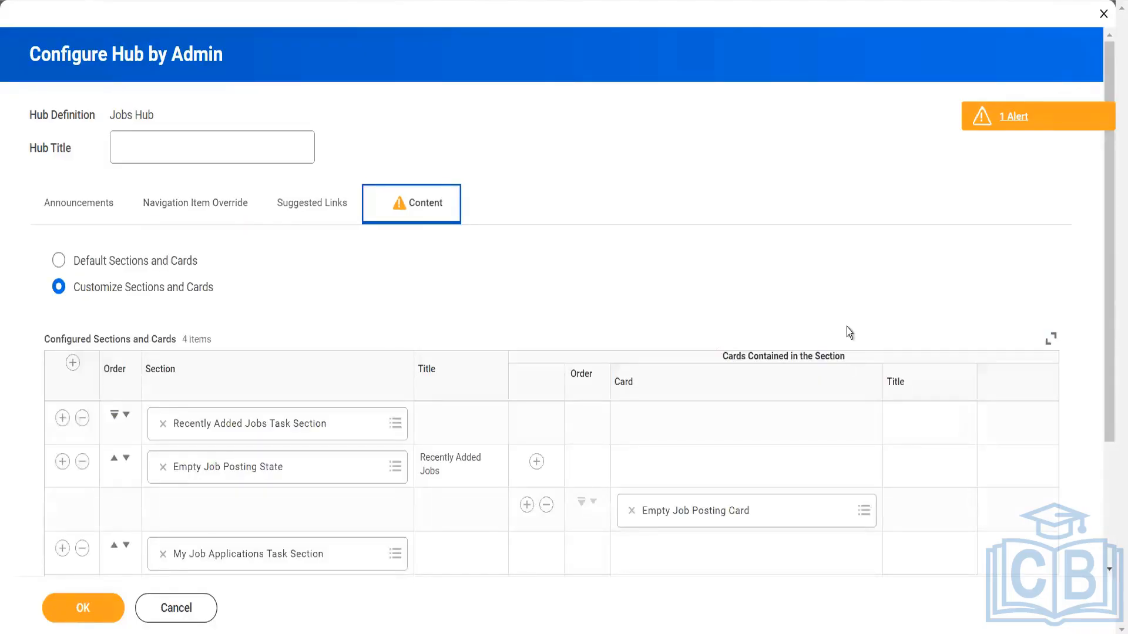
click(315, 214)
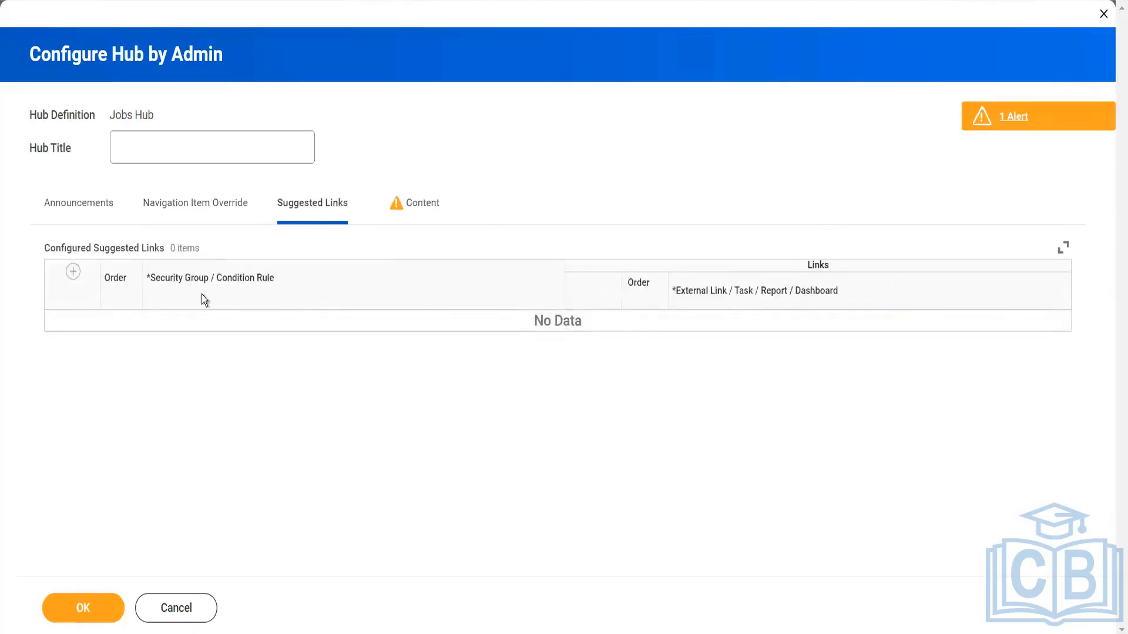
click(72, 274)
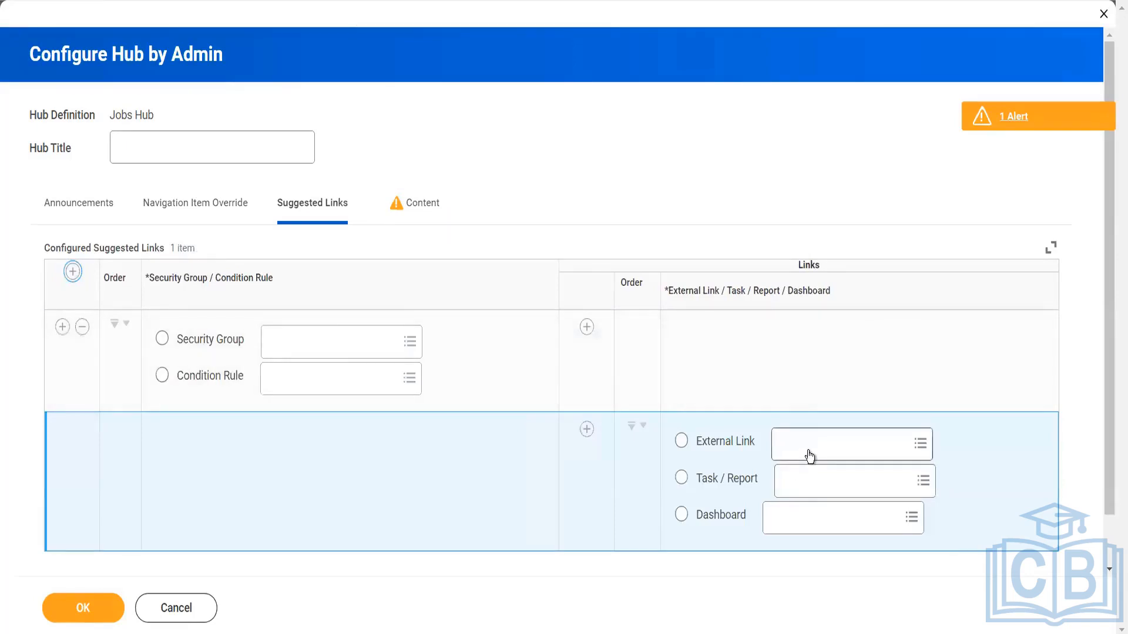
click(809, 456)
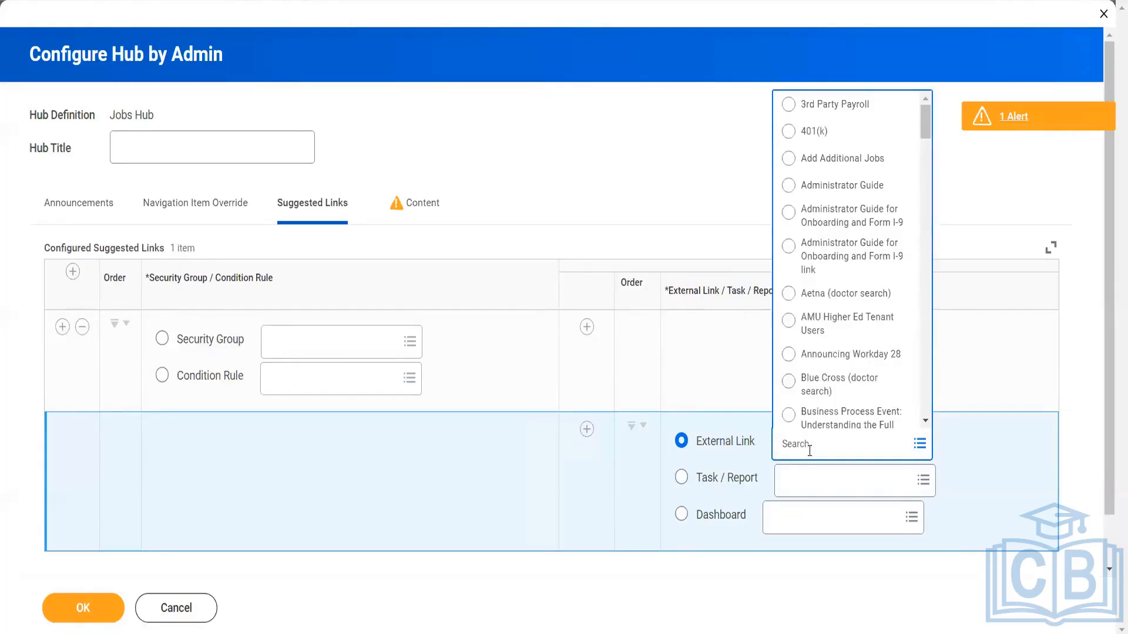
text(template)
key(Return)
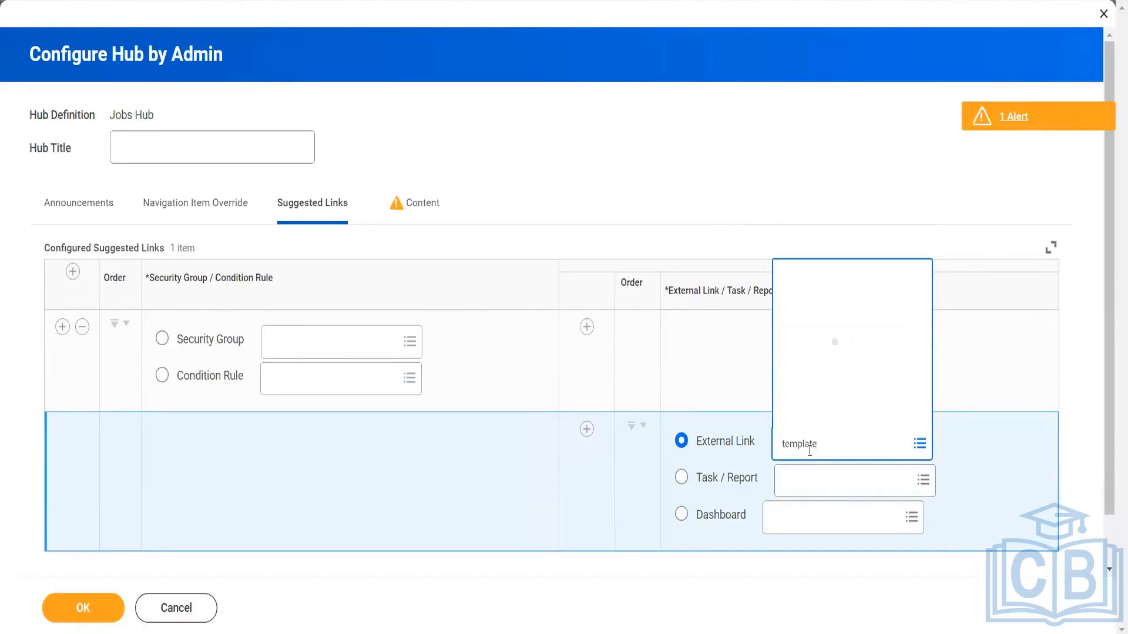
drag(809, 451, 855, 445)
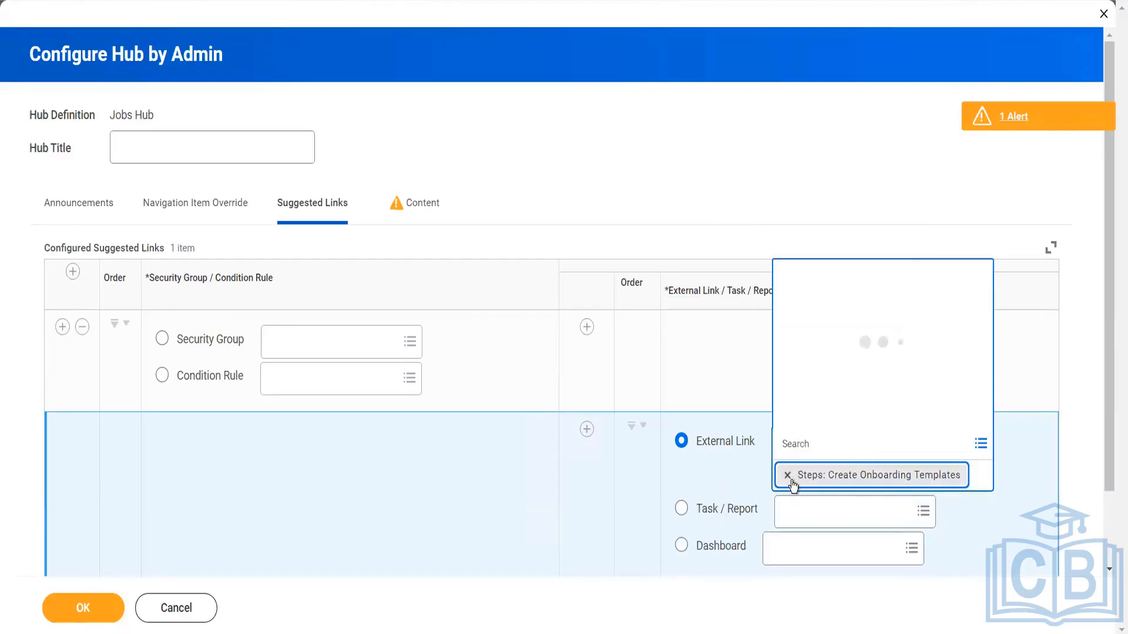
Search the external links for "templa" and clear Steps: Create Onboarding Templates from the suggested links row
click(858, 445)
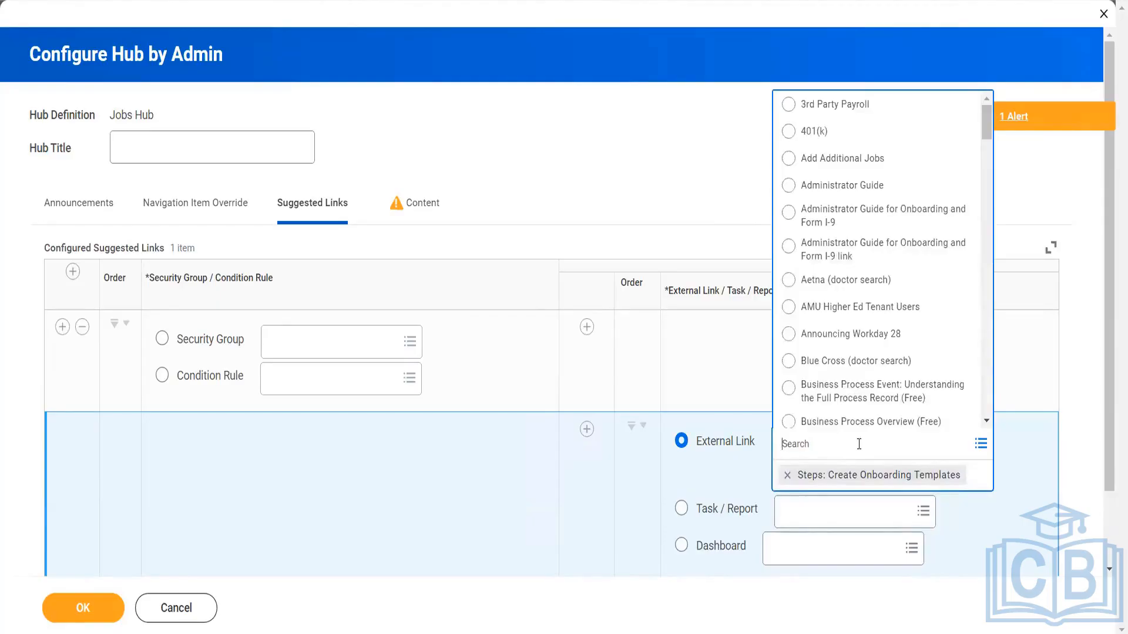
text(templa)
key(Return)
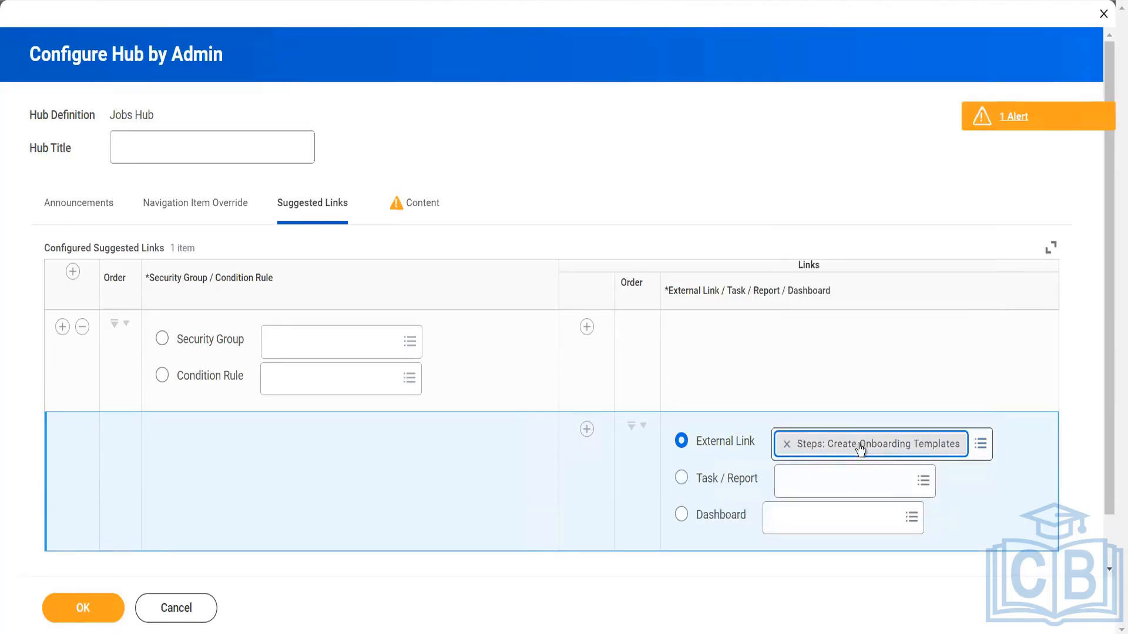
click(786, 448)
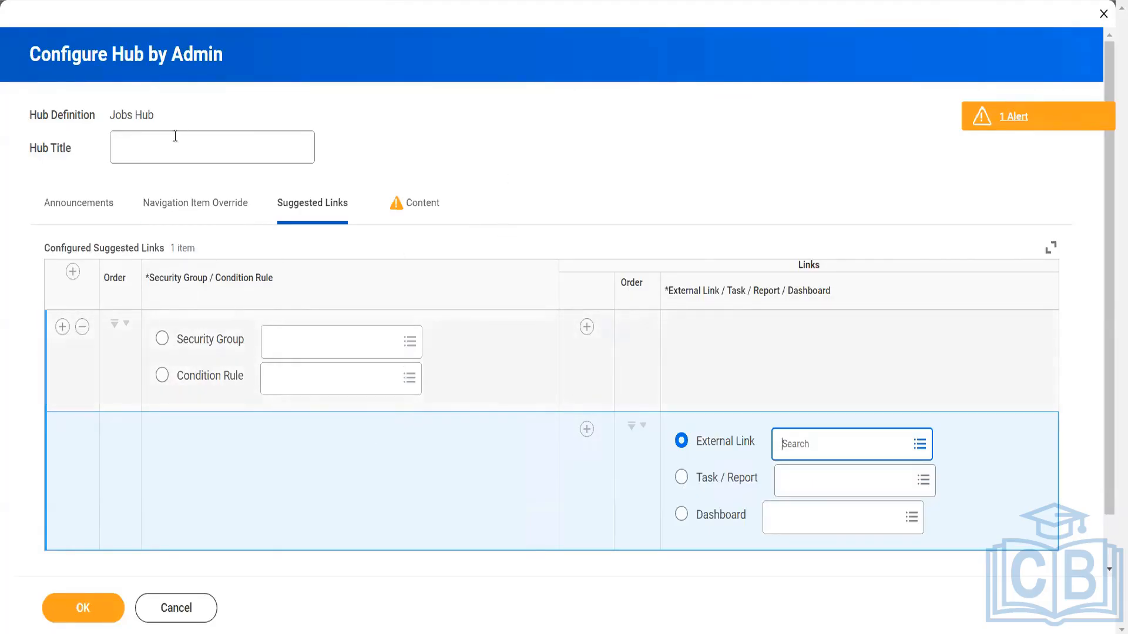
click(182, 211)
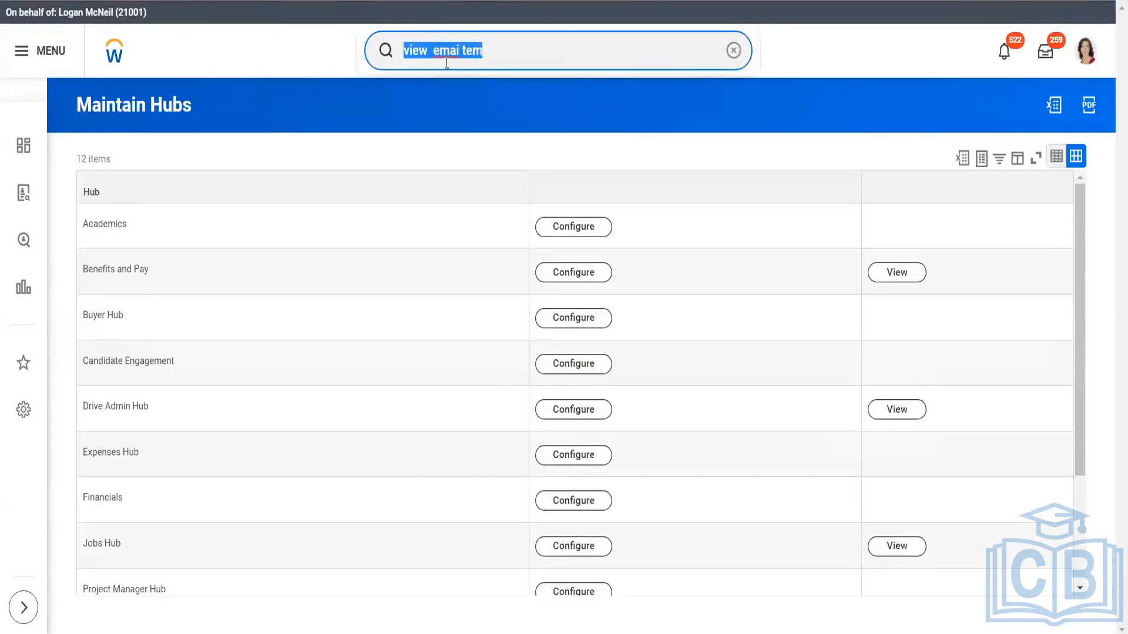
Search for "main job appl" and open the Maintain Job Application Templates task
key(BackSpace)
text(main)
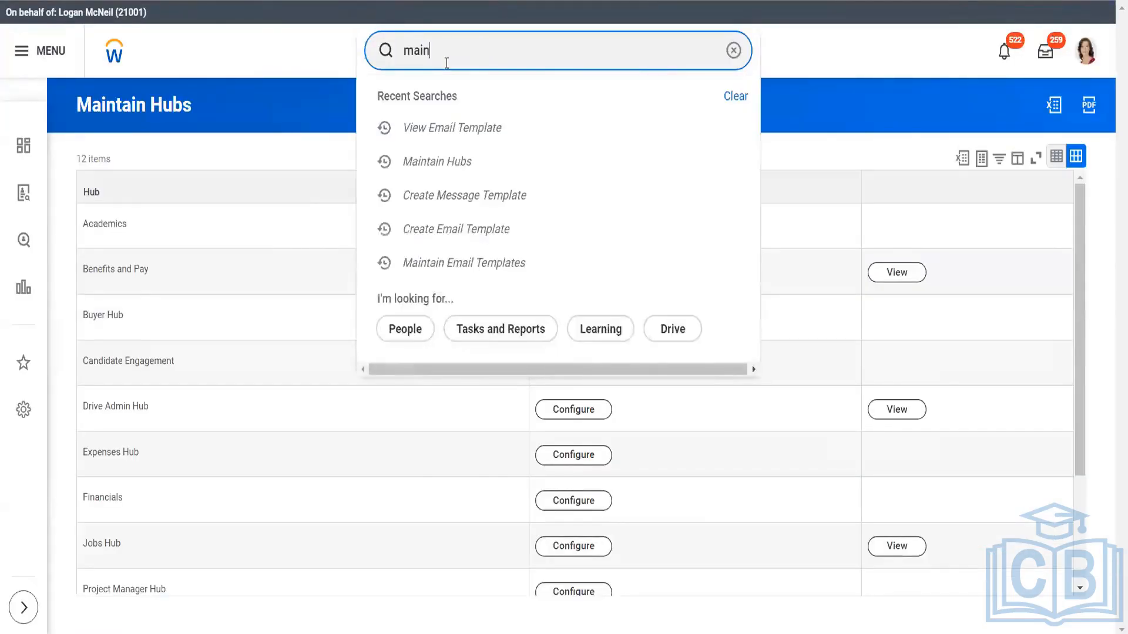
text( job appl)
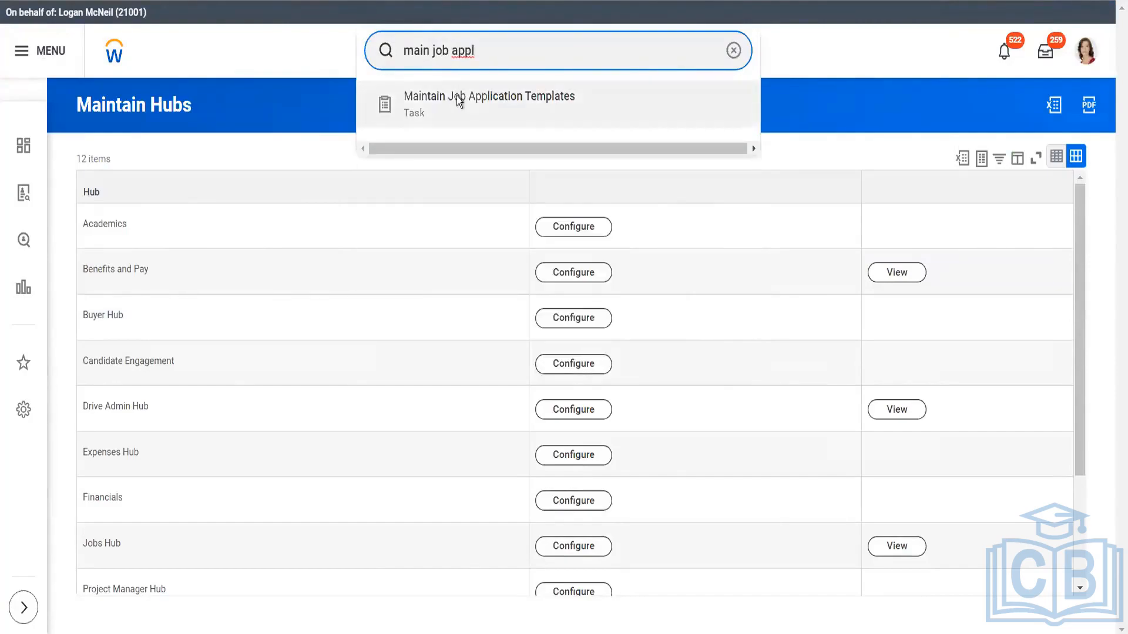
click(458, 100)
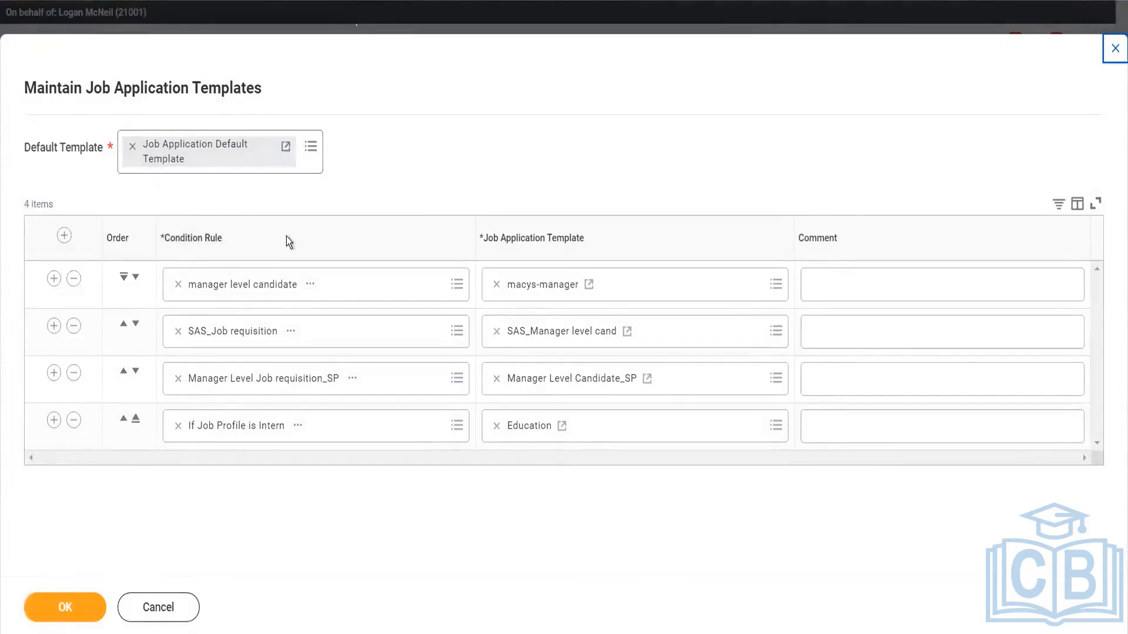
View the Job Application Default Template from the Default Template setting and open it for editing
click(285, 146)
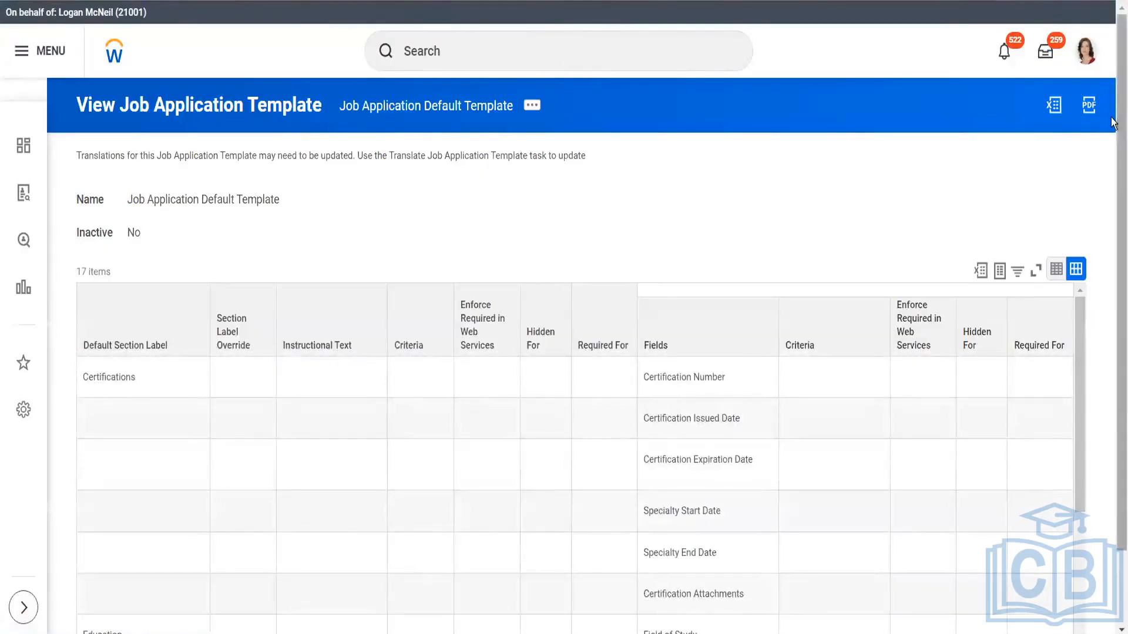
scroll(613, 112, down, 2)
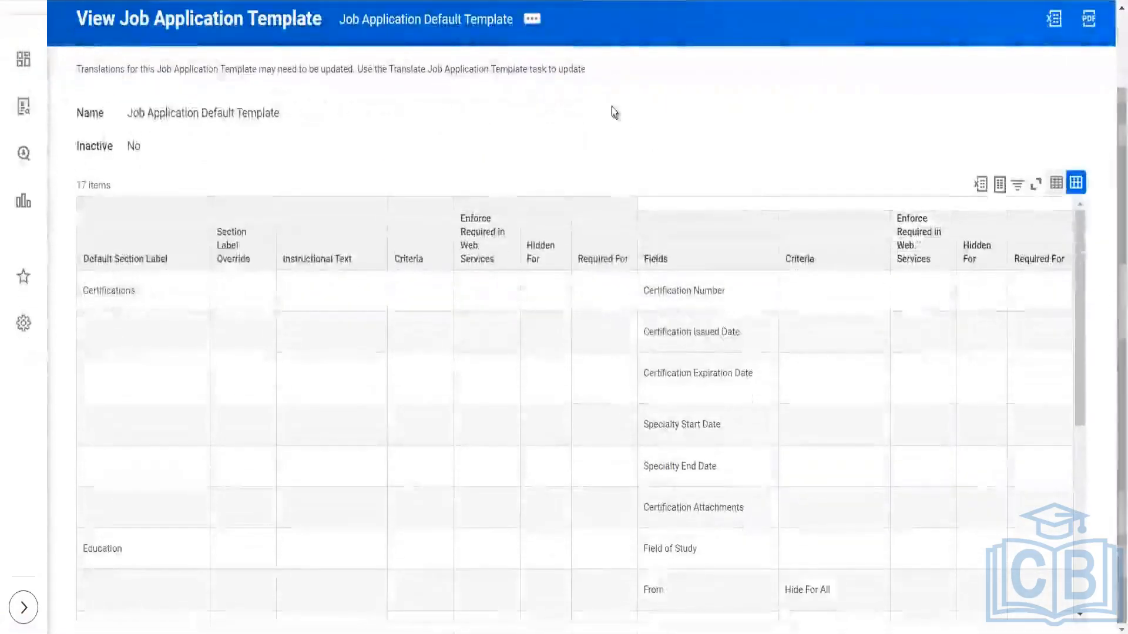
click(532, 19)
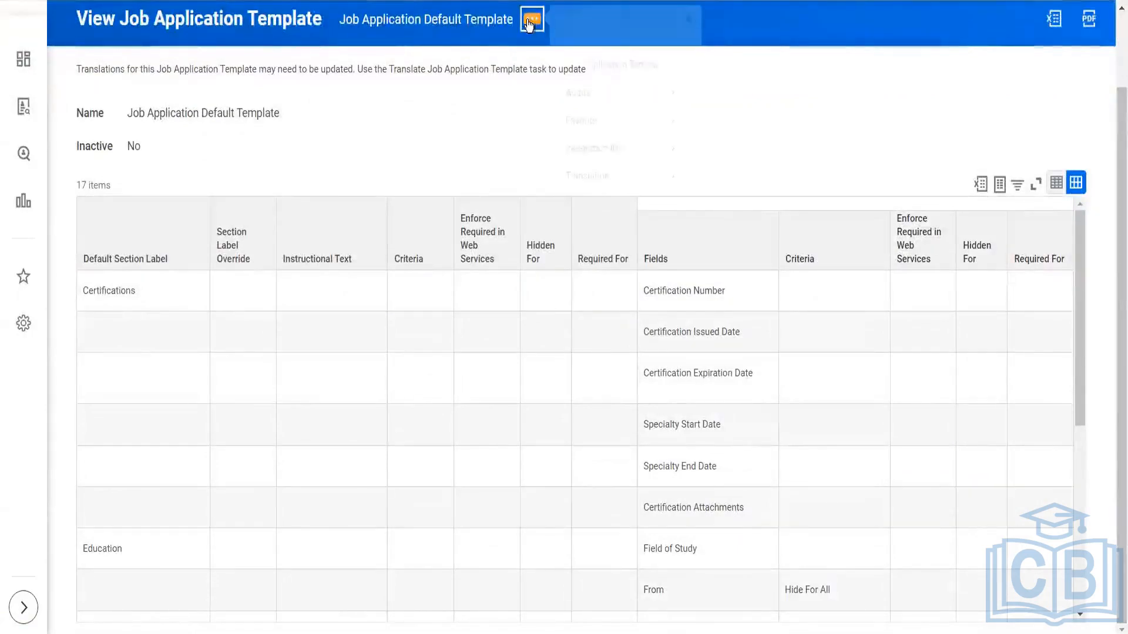
mouse_move(675, 67)
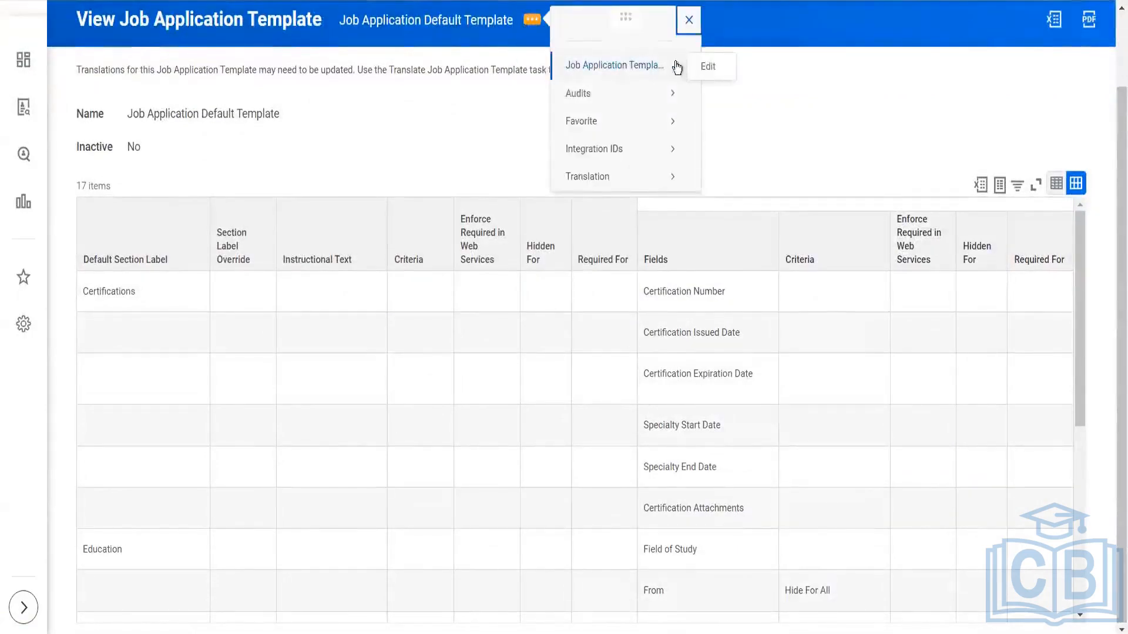
click(710, 67)
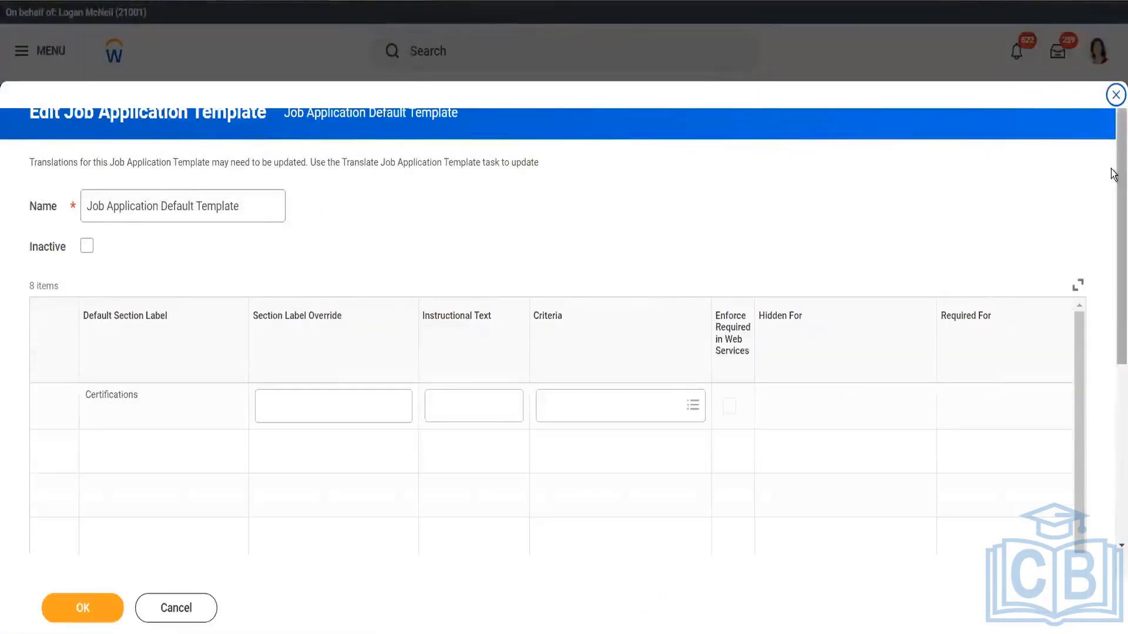
Examine the default template's sections, label overrides, instructional text and criteria, including the individual certification and education fields
scroll(1113, 211, down, 3)
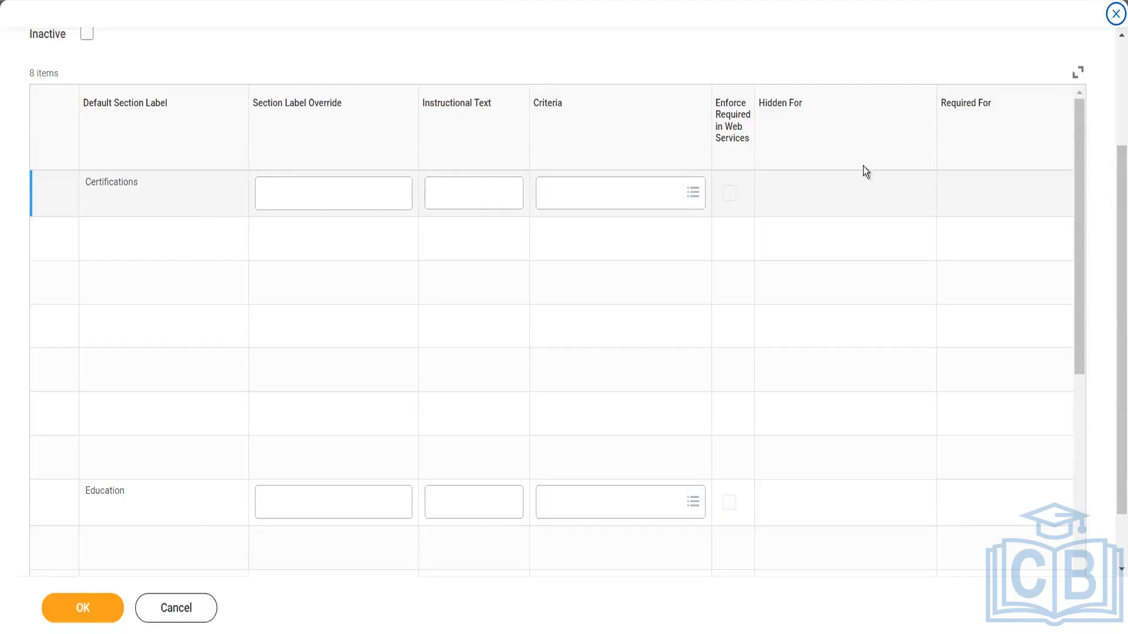
drag(1080, 168, 1115, 408)
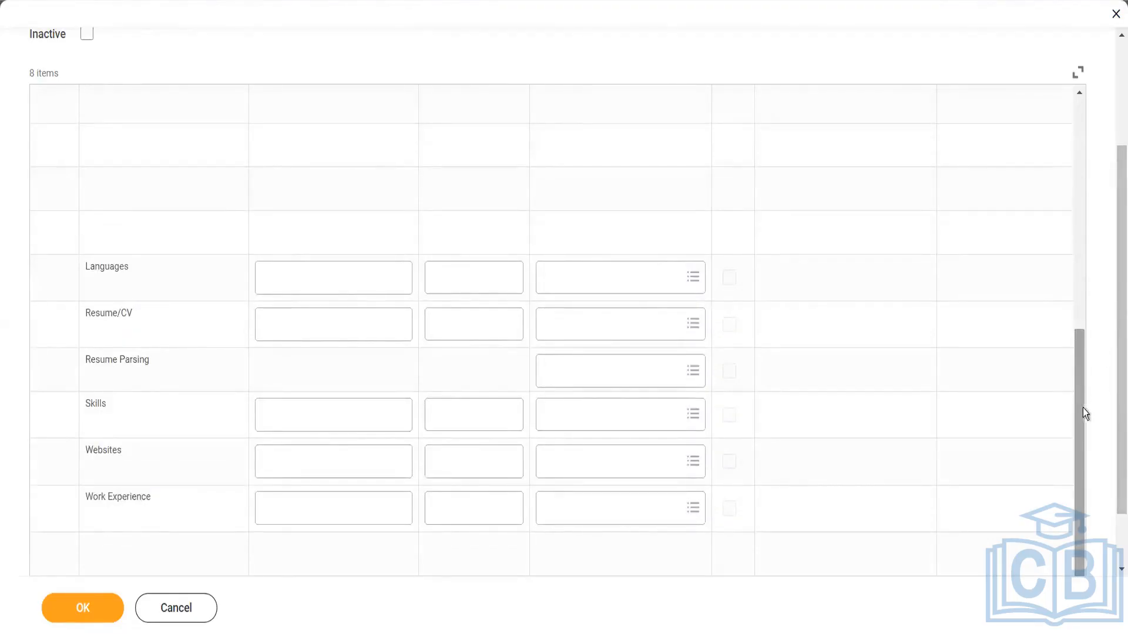
drag(1080, 415, 1056, 65)
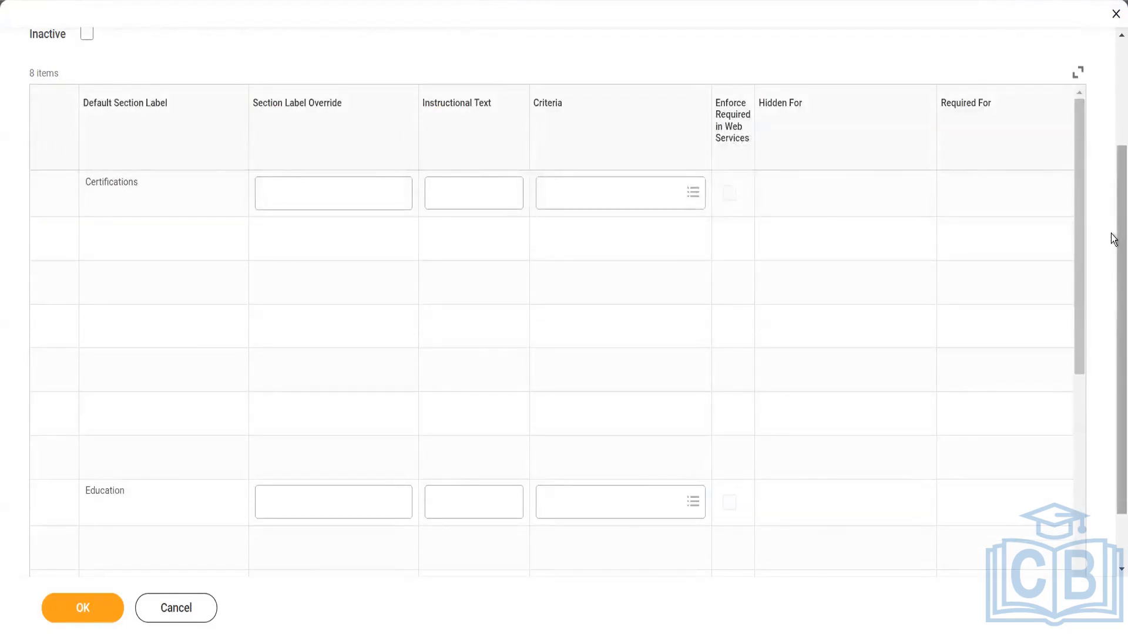
drag(1113, 257, 1113, 297)
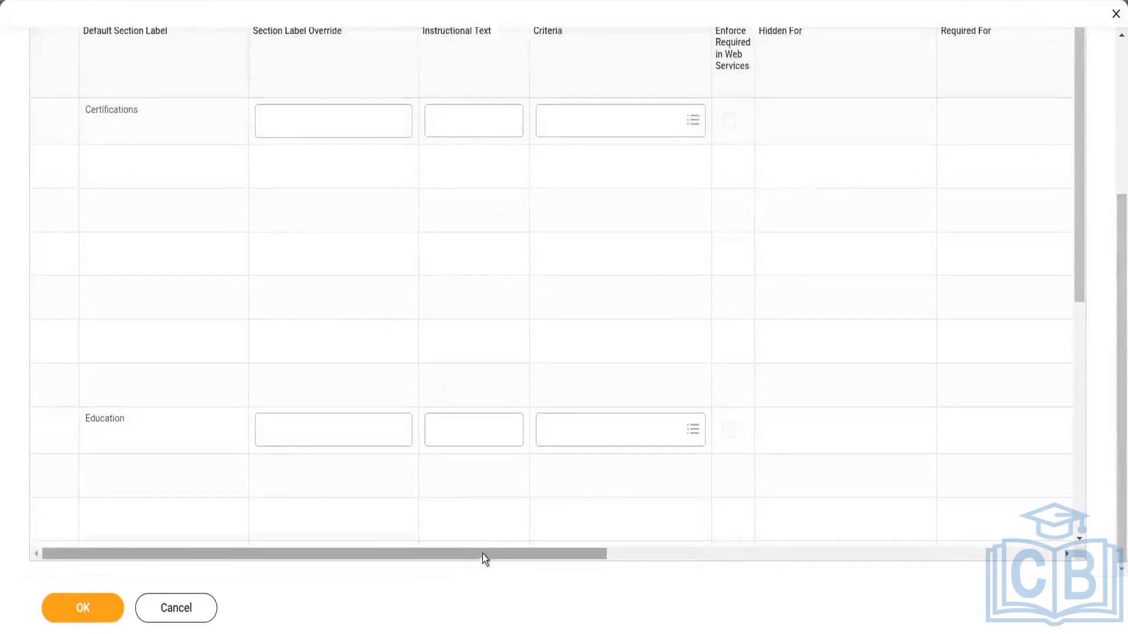
drag(482, 555, 686, 555)
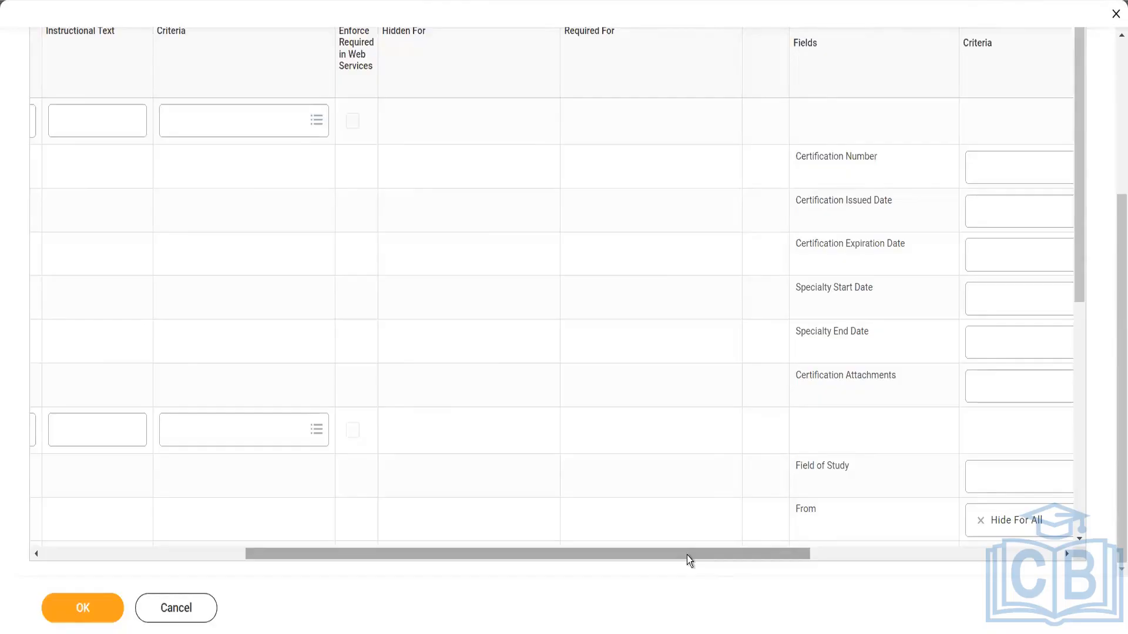
drag(682, 554, 892, 555)
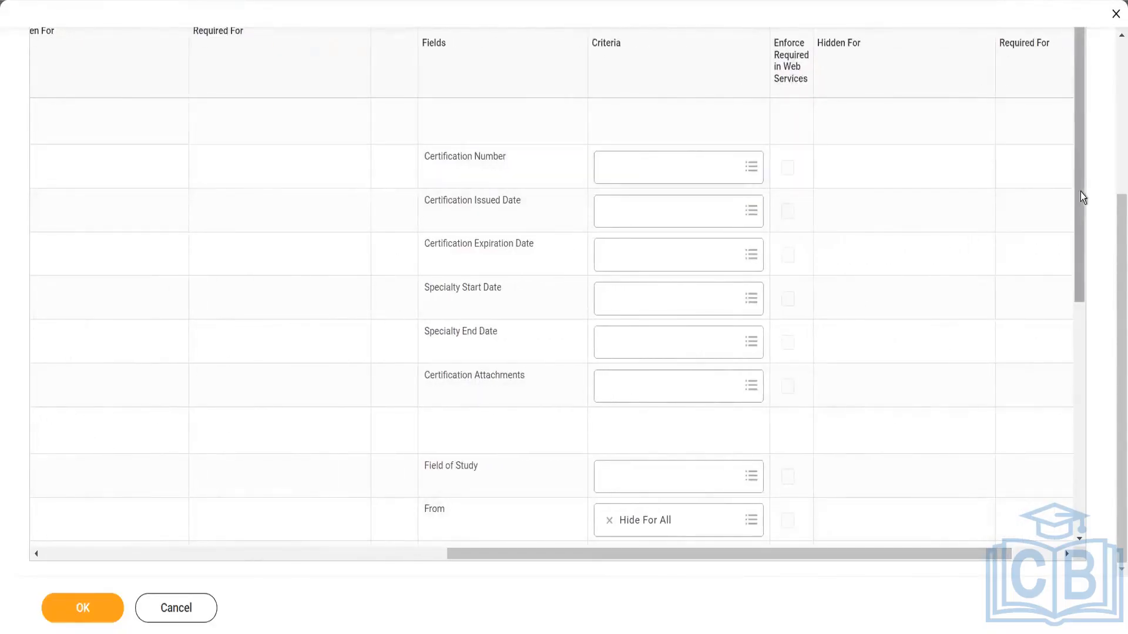
drag(1083, 241, 1087, 46)
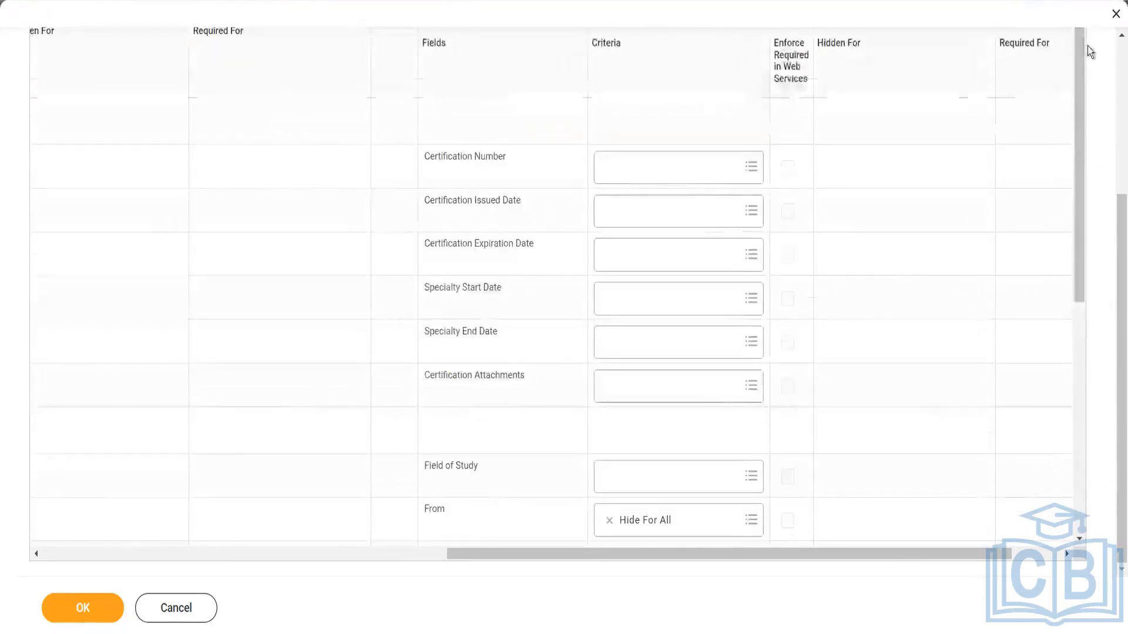
View the criteria options for the Certification Number field without choosing one, and look over the remaining template settings
click(682, 183)
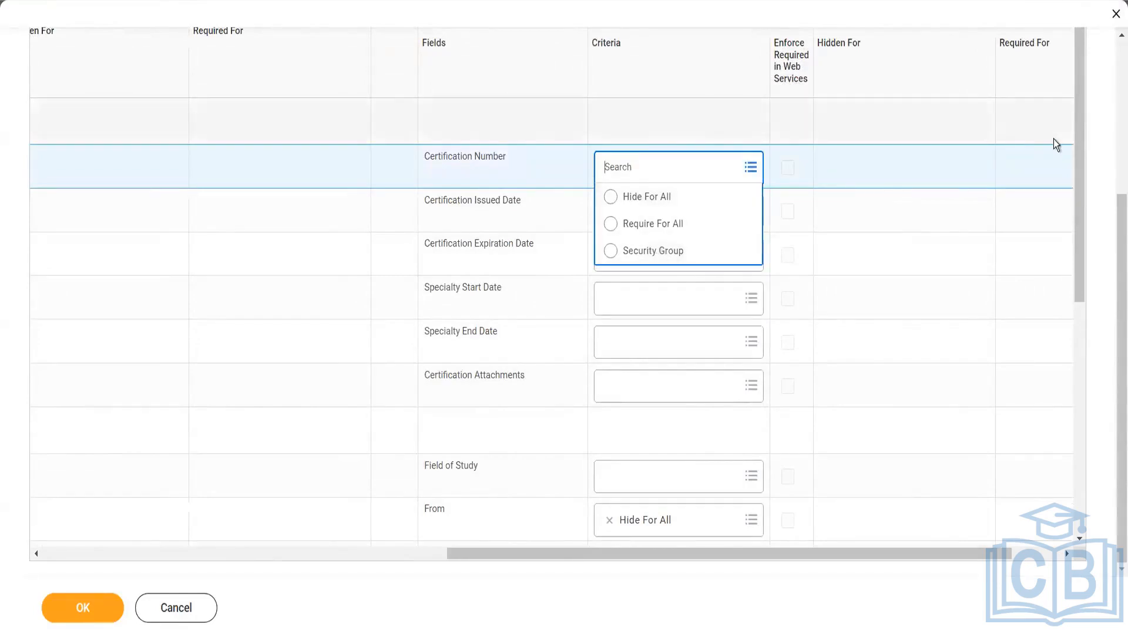
drag(1077, 155, 1094, 456)
click(1079, 147)
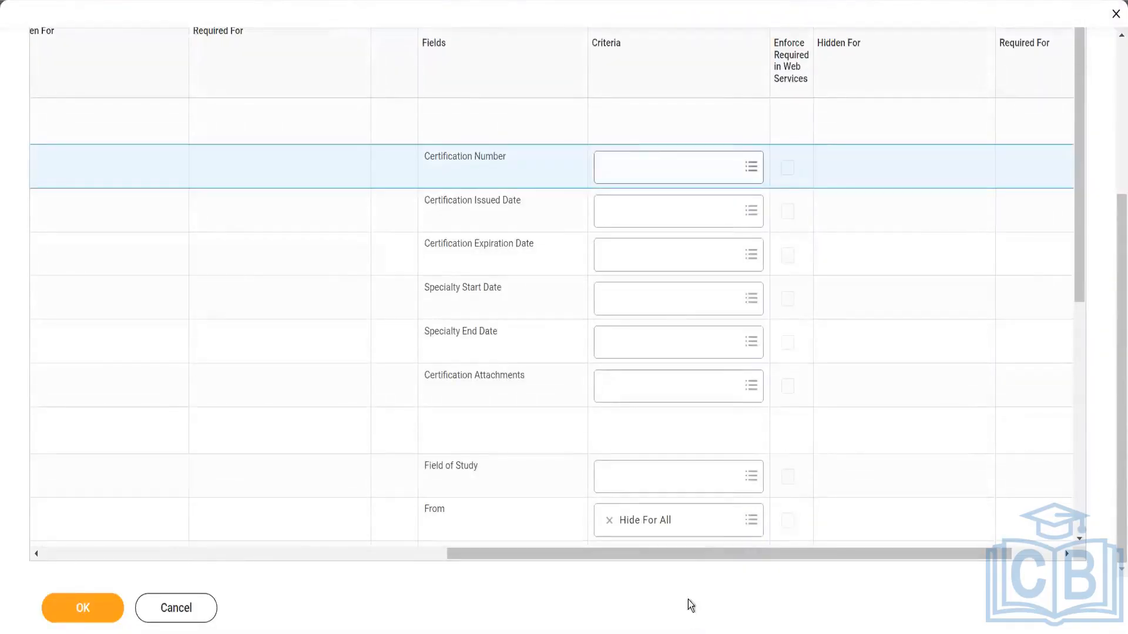
drag(703, 556, 196, 457)
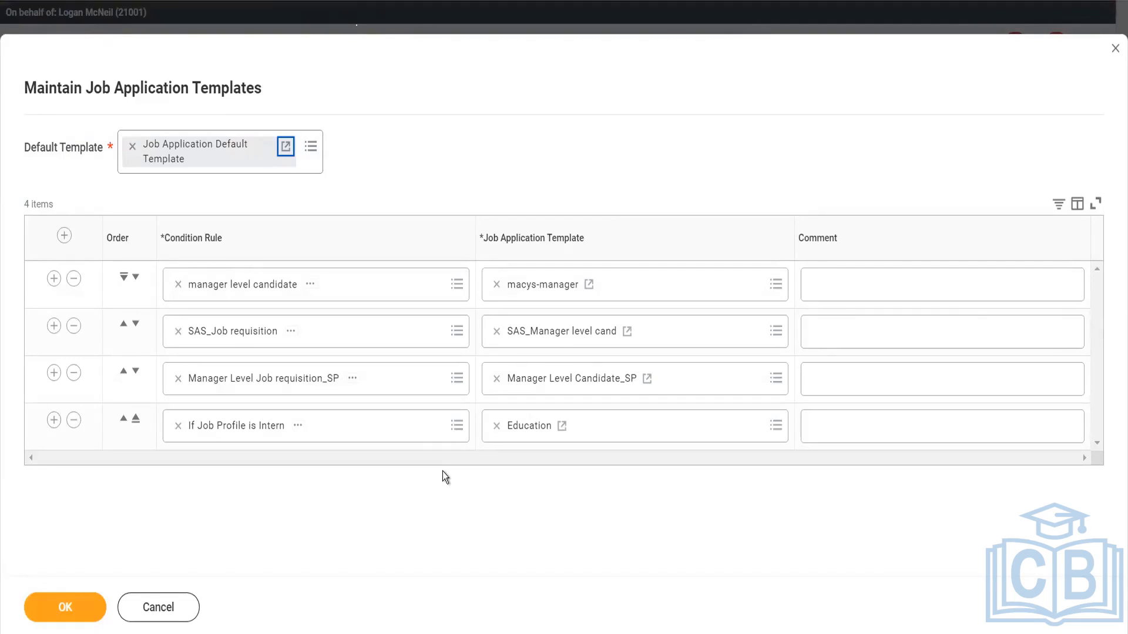
View the Education template assigned to the "If Job Profile is Intern" rule and open it for editing
click(562, 425)
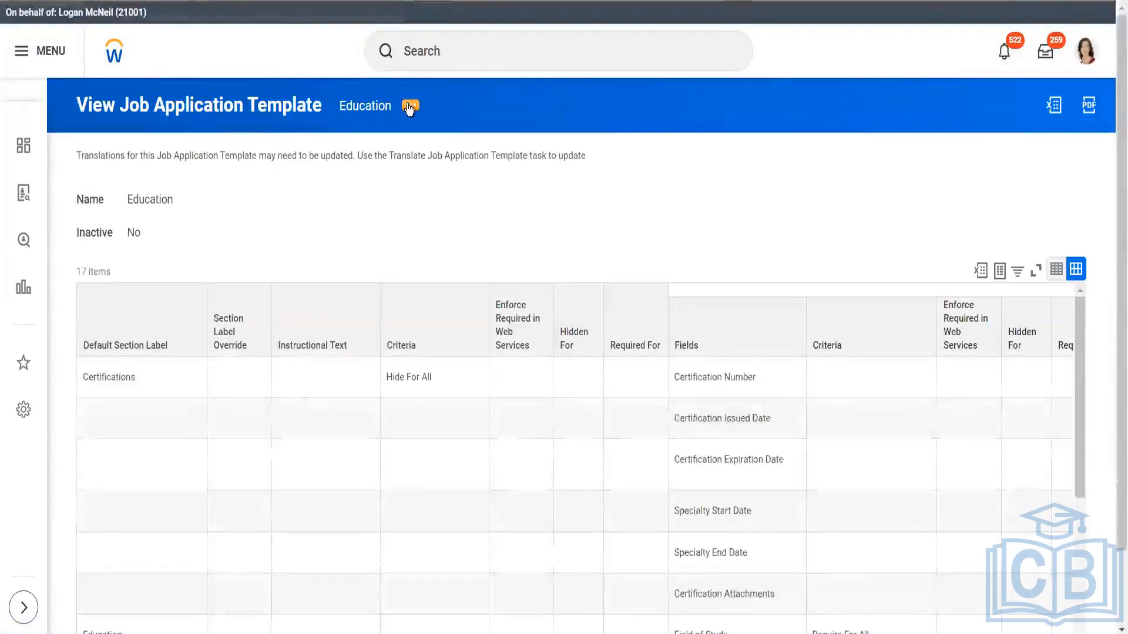
click(409, 107)
mouse_move(537, 155)
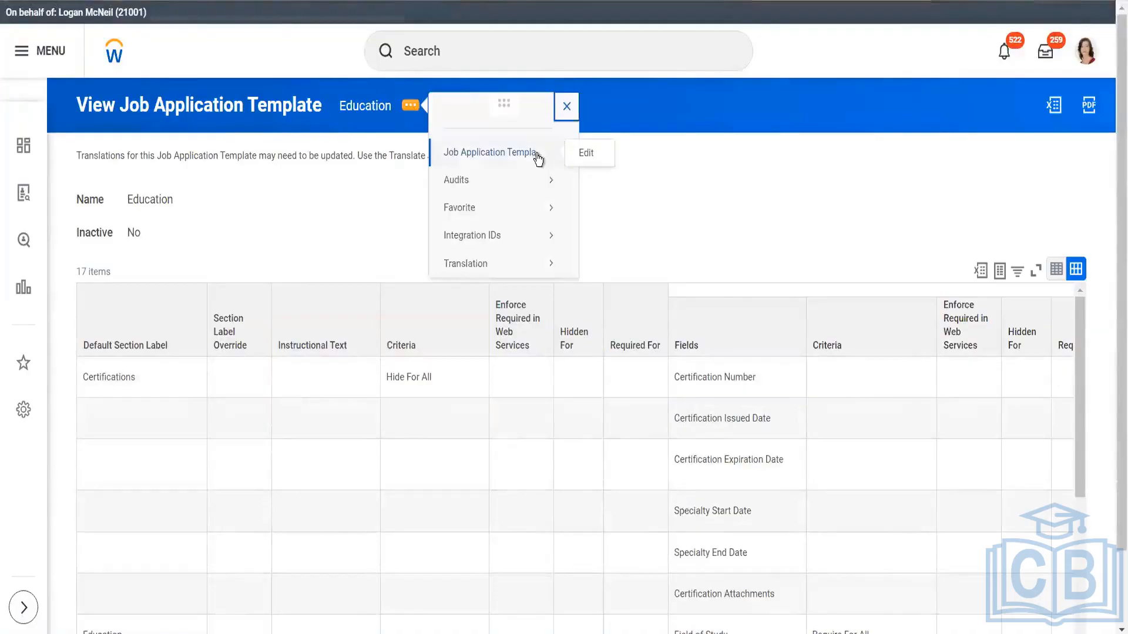
click(581, 154)
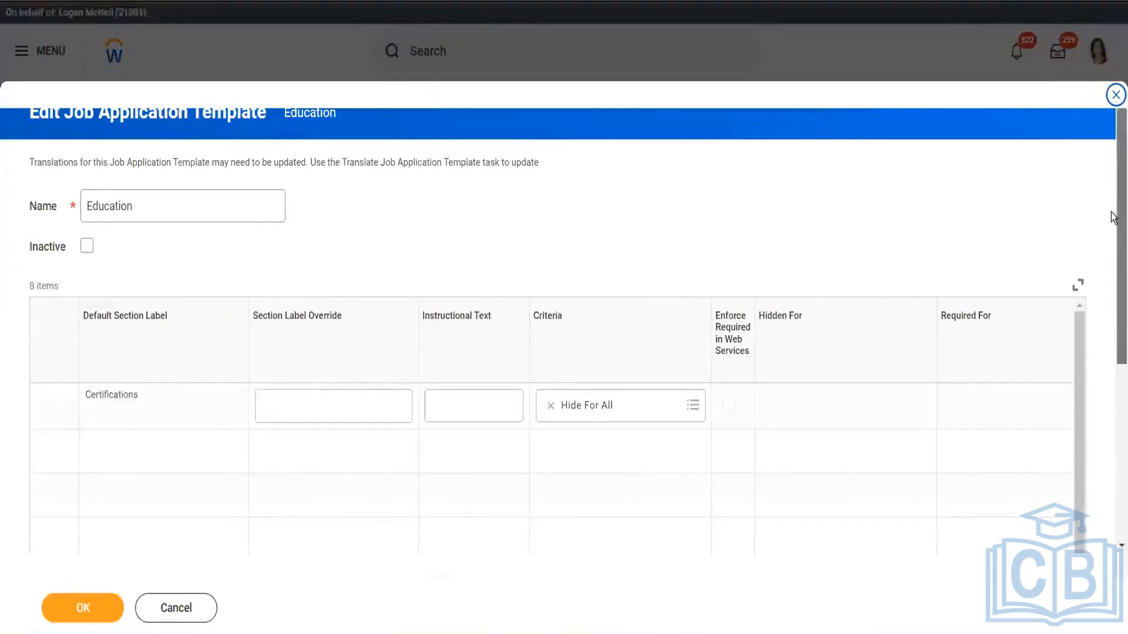
Examine the Education template's sections, label overrides and criteria, including the individual certification and education fields
scroll(1111, 218, down, 3)
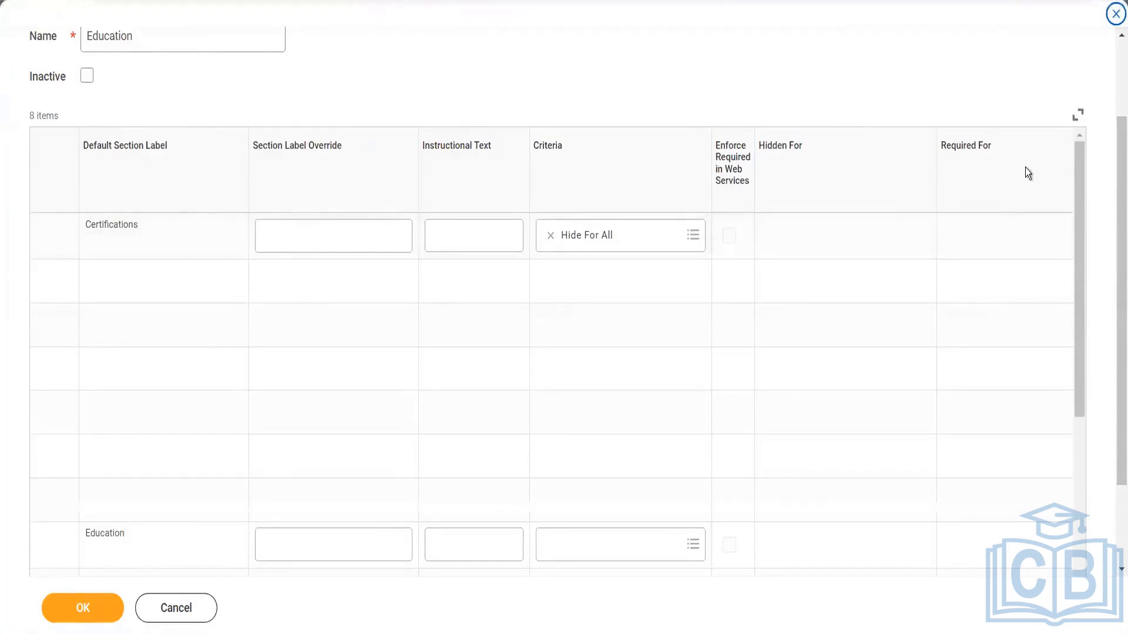
drag(1083, 198, 1083, 496)
drag(1070, 149, 1072, 141)
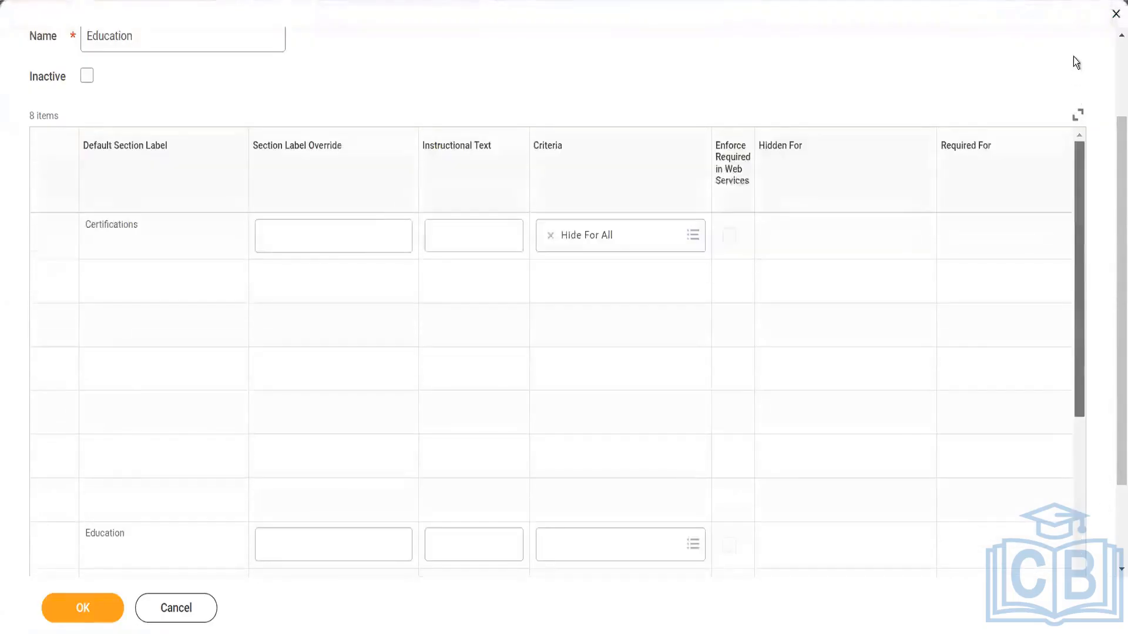
scroll(1114, 253, down, 2)
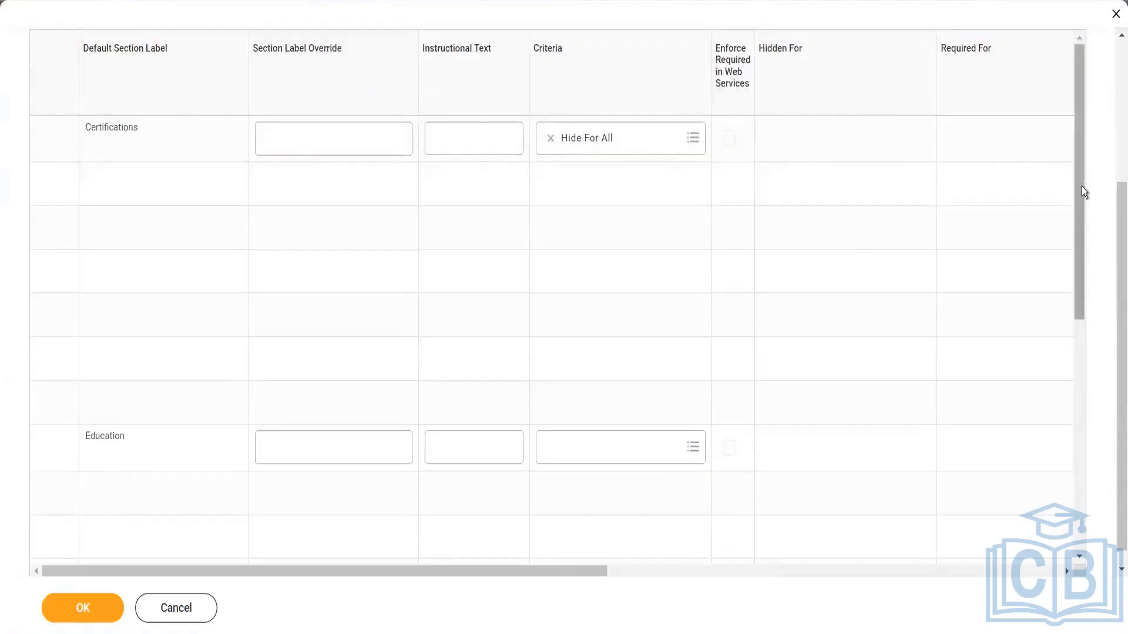
drag(1082, 187, 1051, 71)
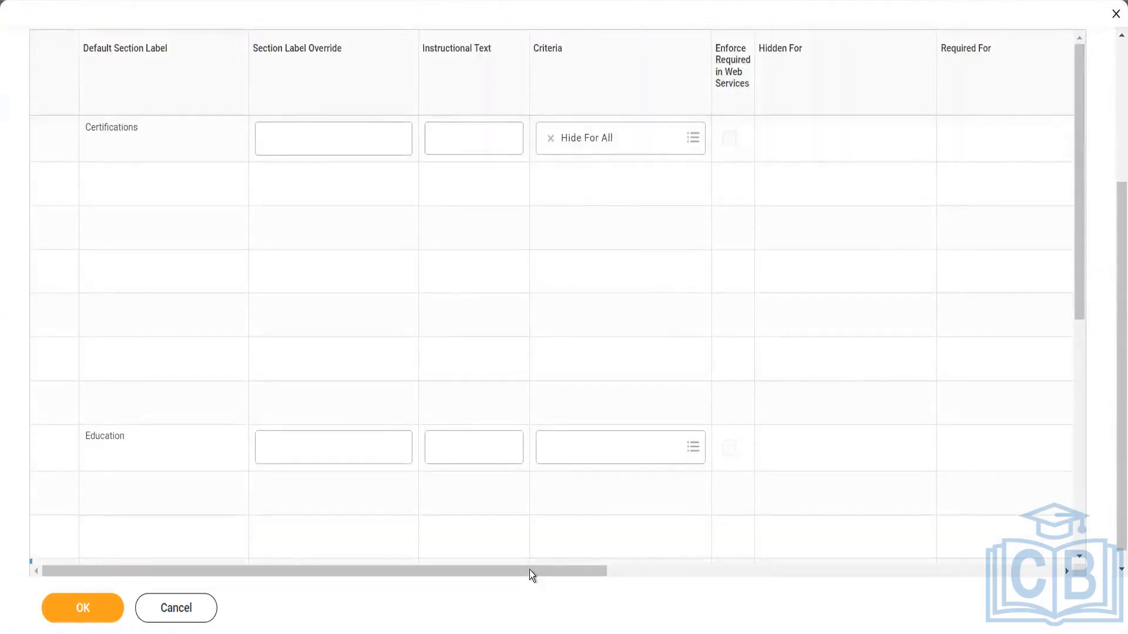
drag(530, 570, 619, 604)
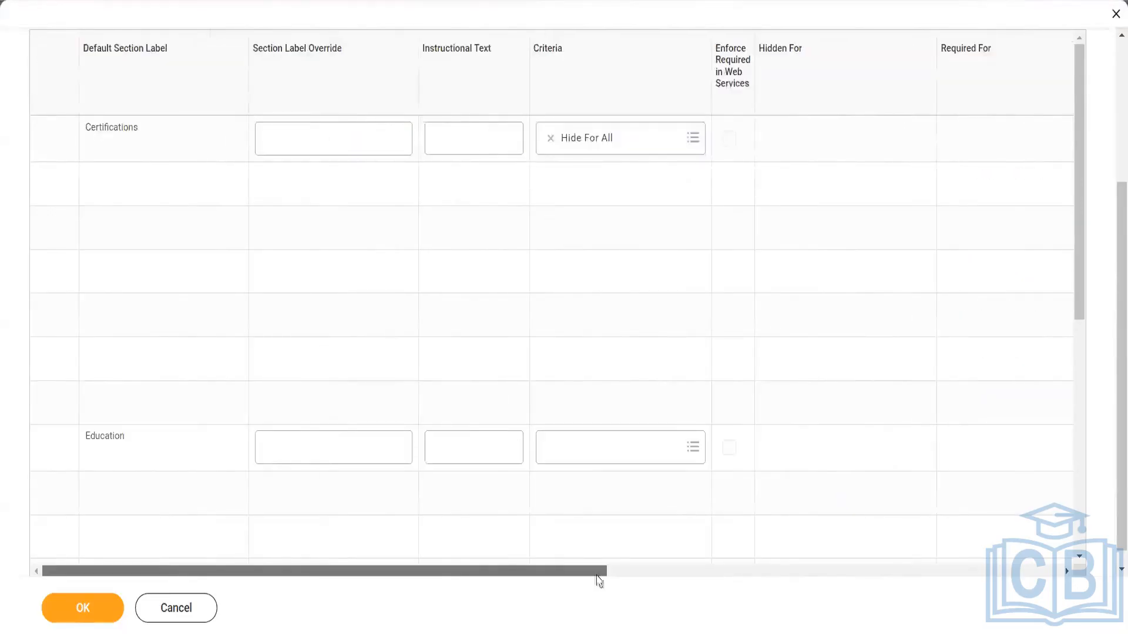
drag(596, 579, 930, 563)
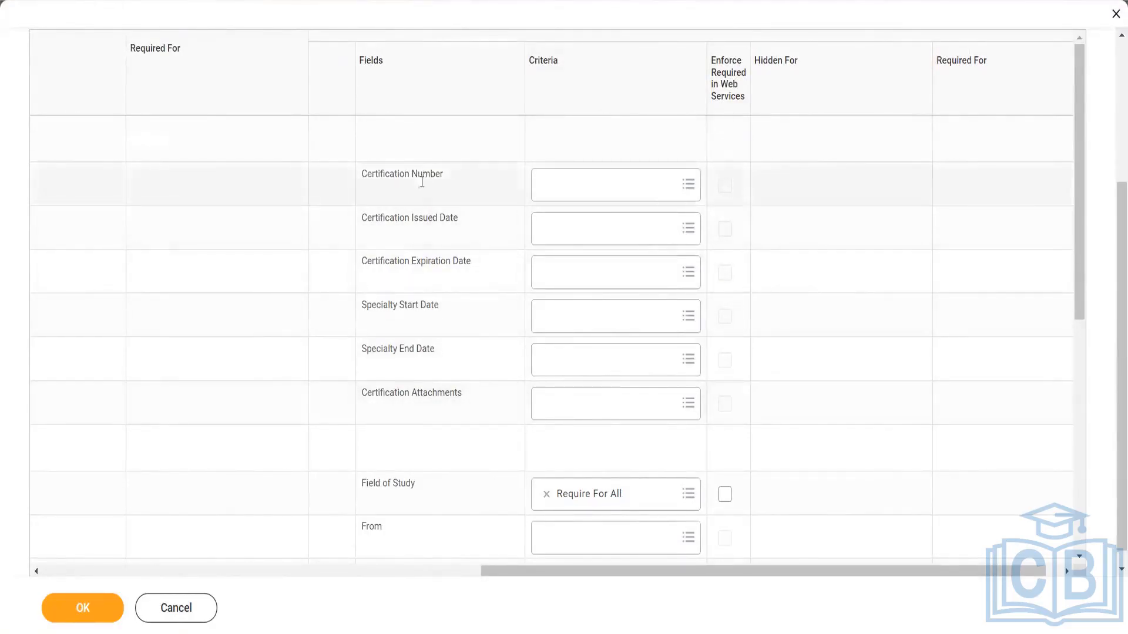
Check the Certification Number criteria and remaining fields of the Education template, and leave editing without saving
click(693, 184)
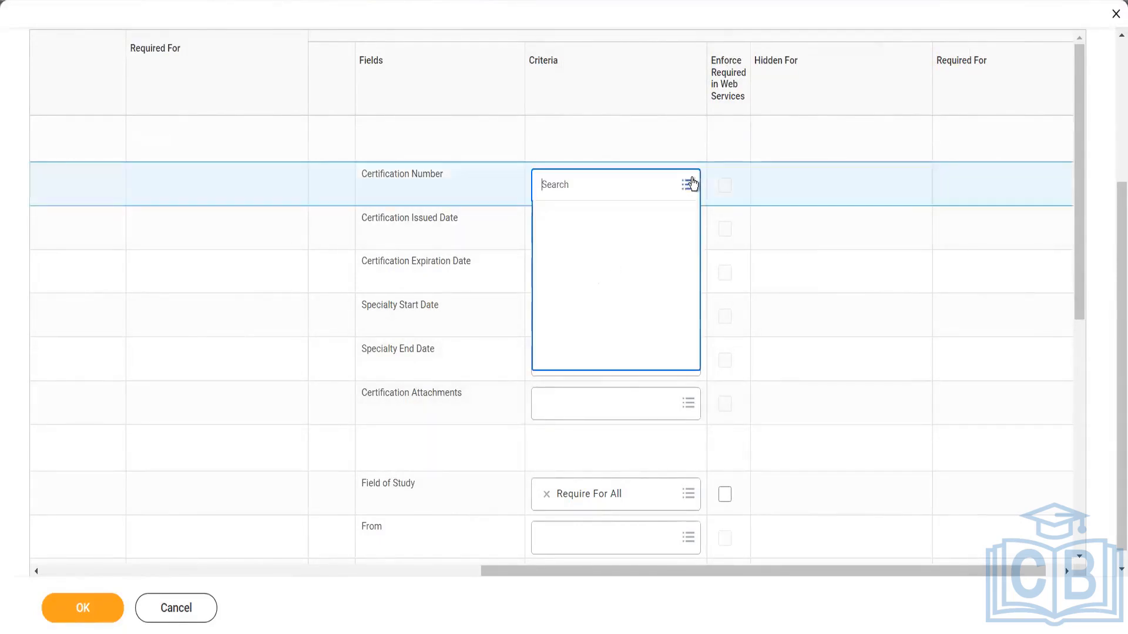
click(668, 585)
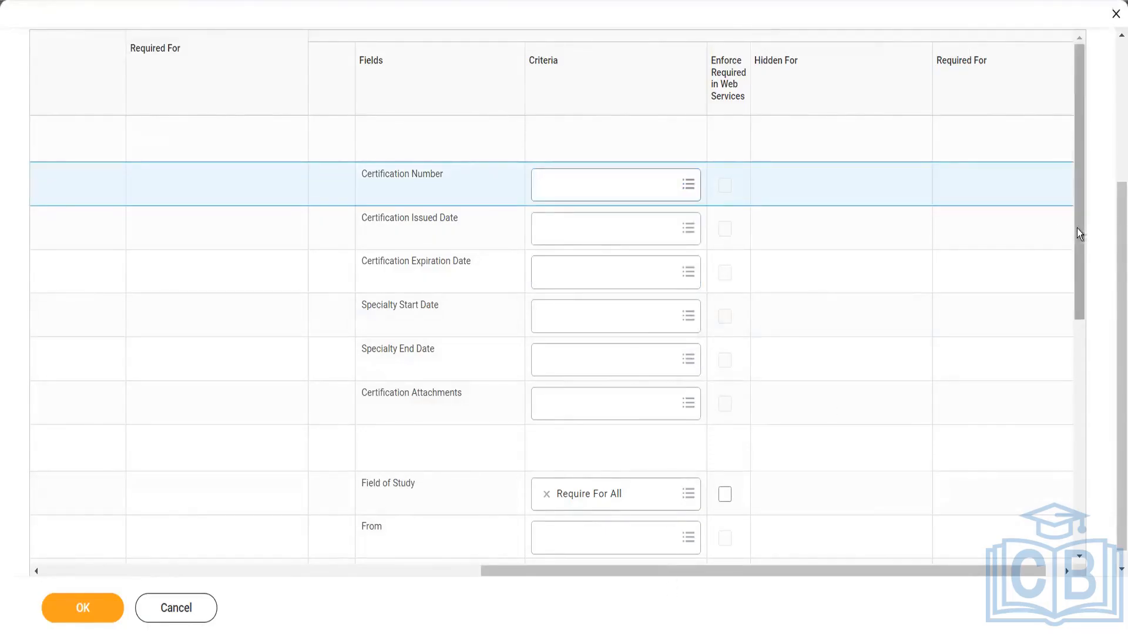
drag(1082, 234, 1081, 341)
drag(1080, 388, 1094, 119)
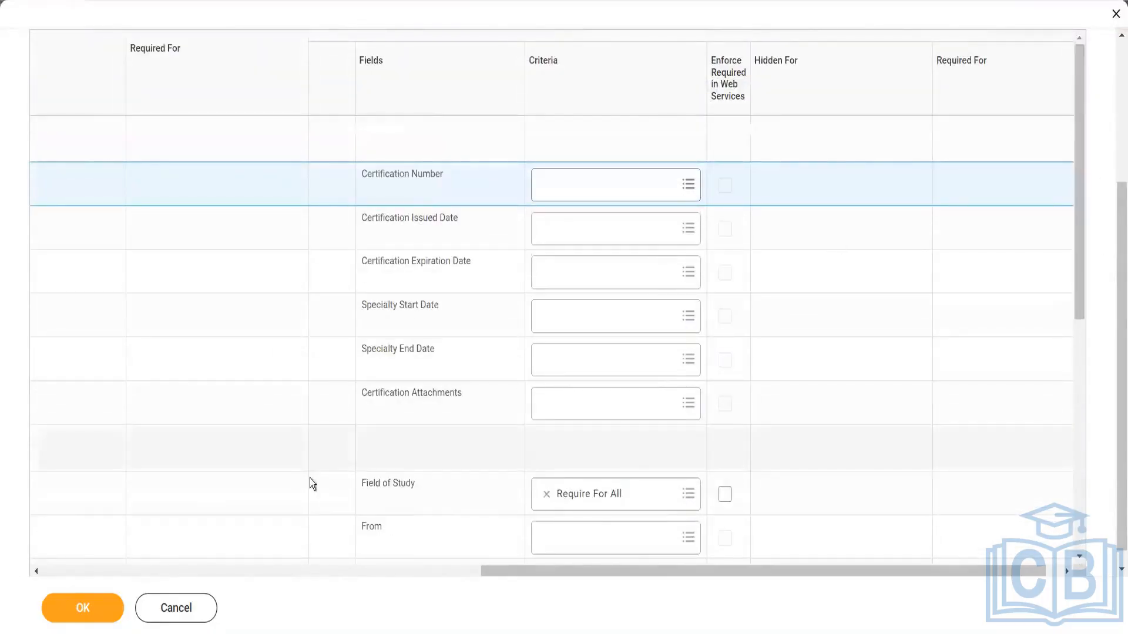
click(181, 606)
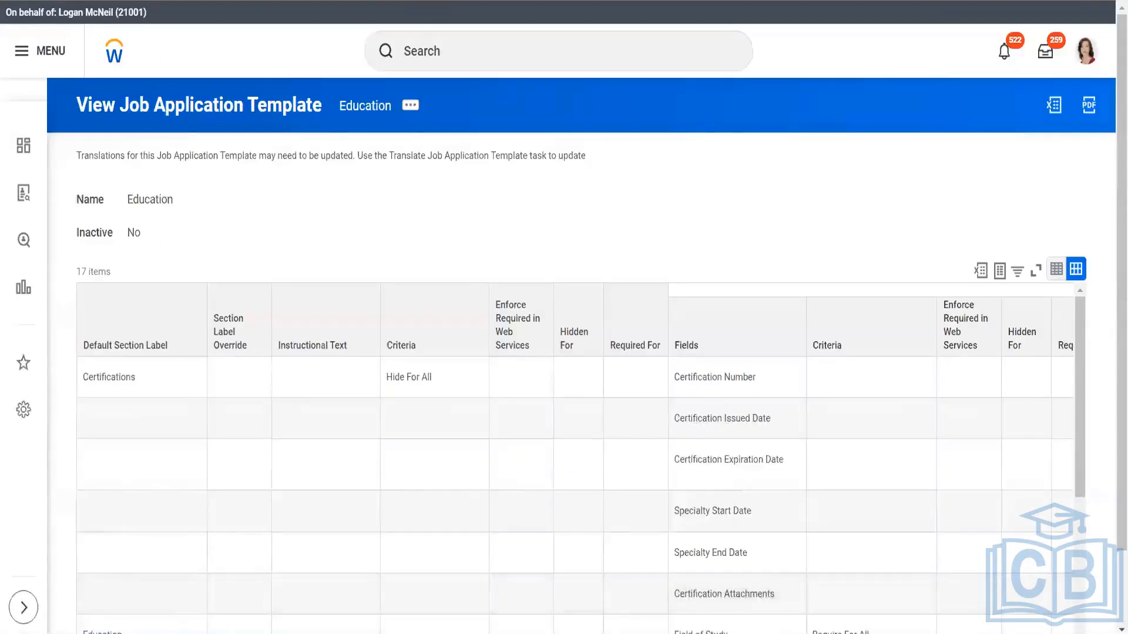
Return to Maintain Job Application Templates and view the template creation option for the first condition rule and the Default Template setting
click(354, 2)
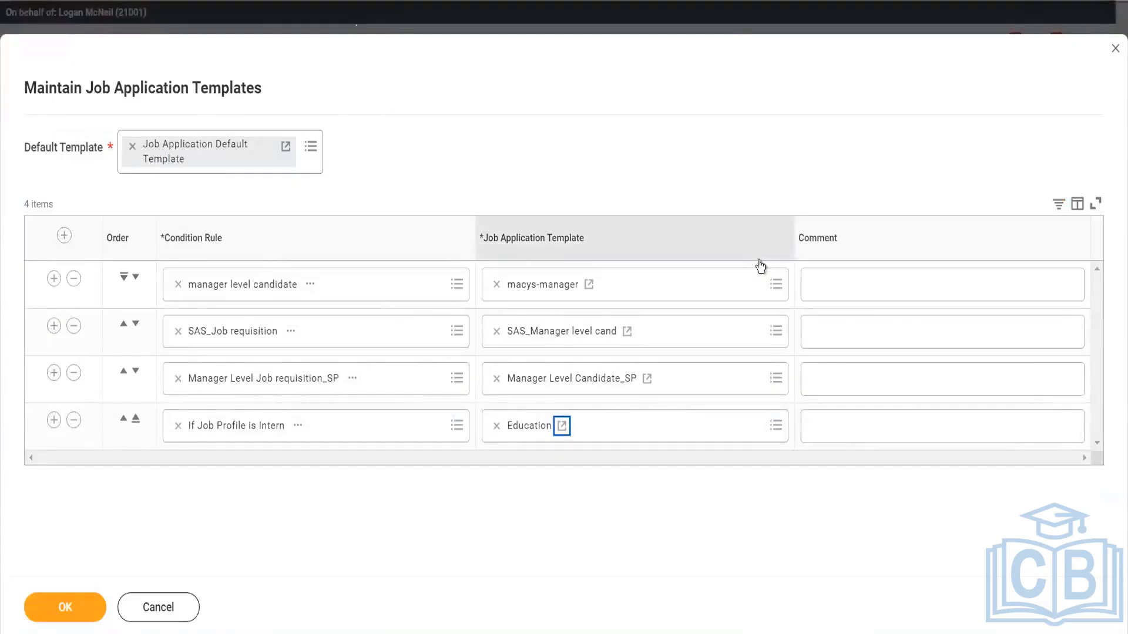
click(776, 284)
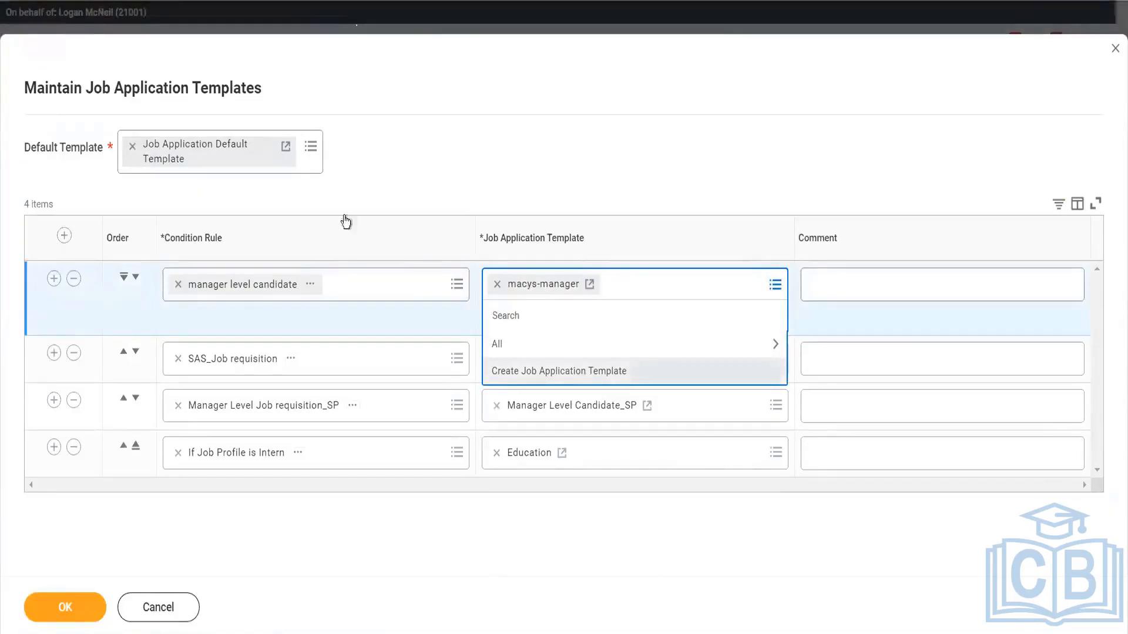
click(311, 146)
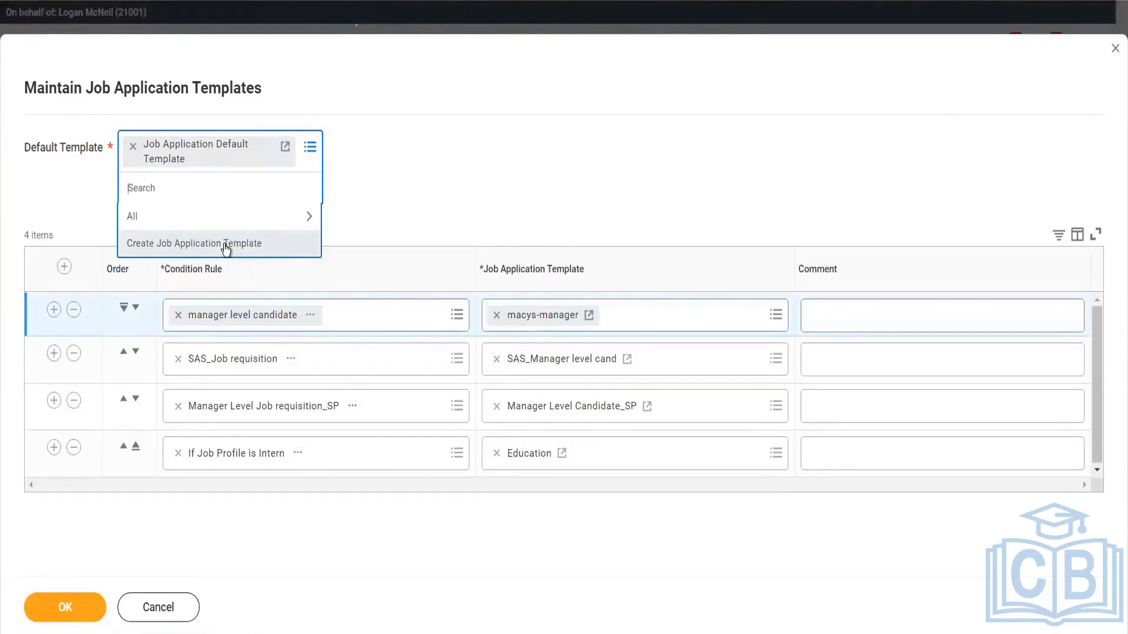
click(278, 77)
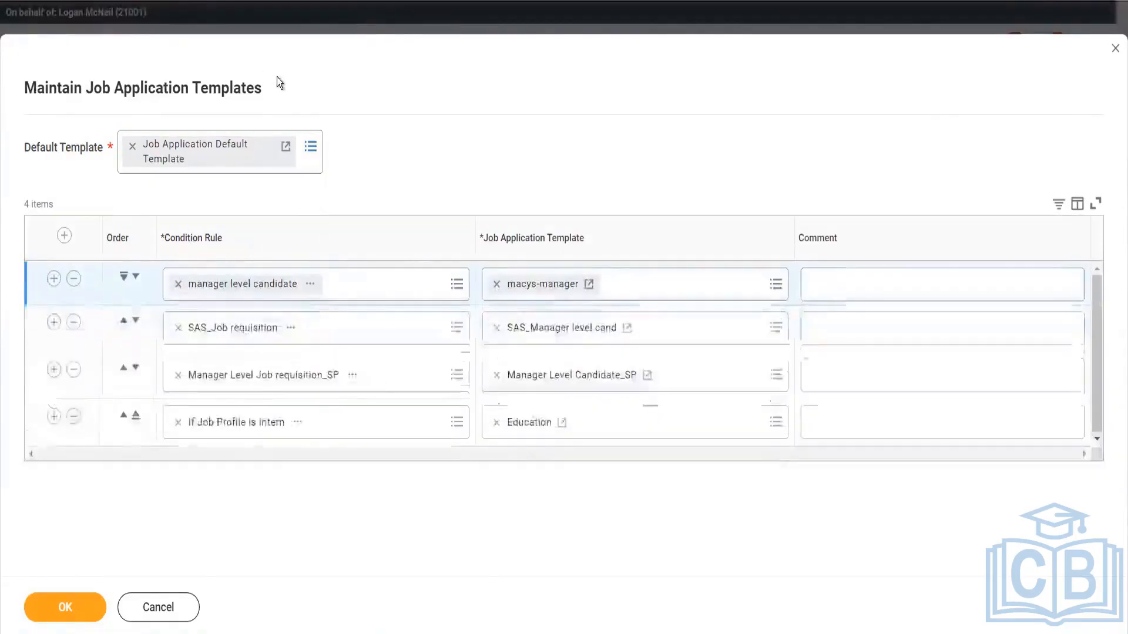
Highlight the Maintain Job Application Templates title and cancel the task without saving
drag(37, 88, 277, 76)
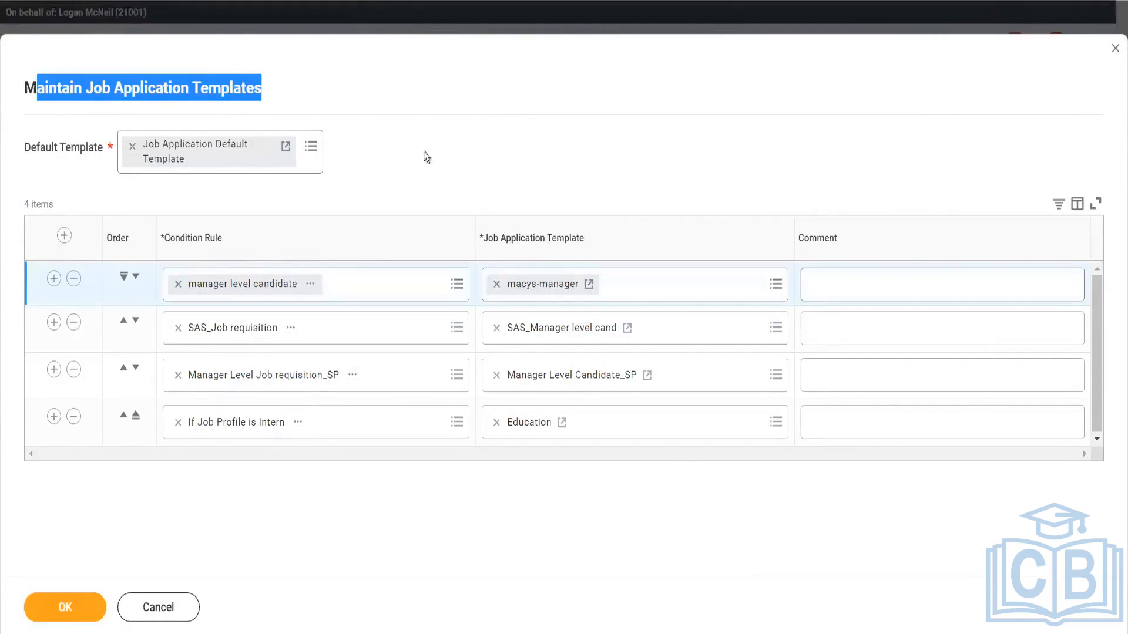
click(189, 103)
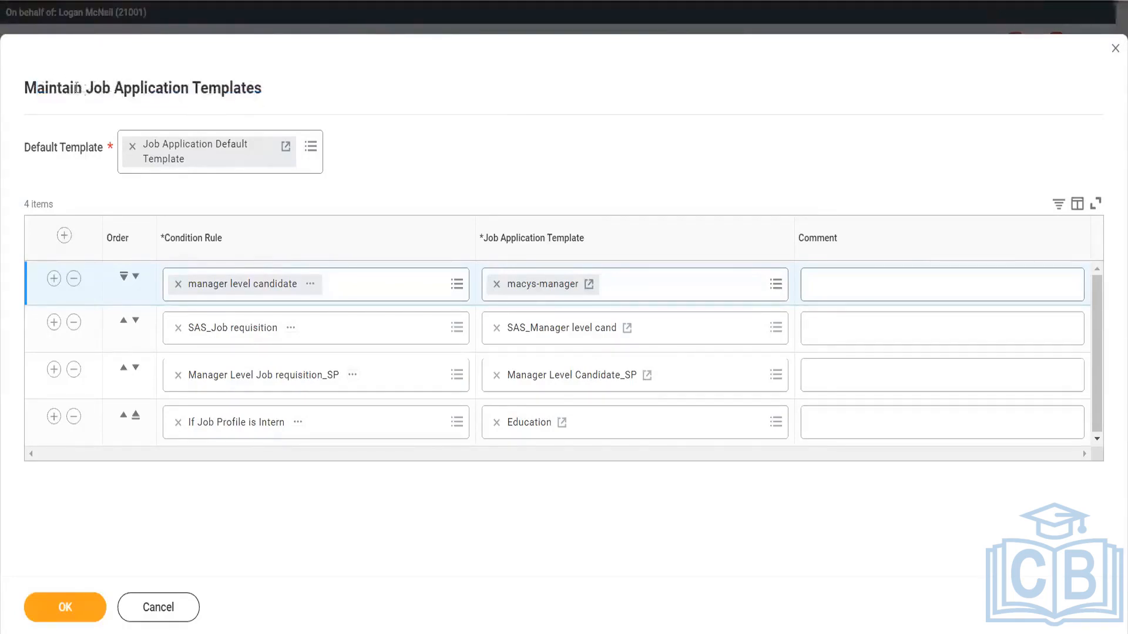
drag(87, 89, 266, 100)
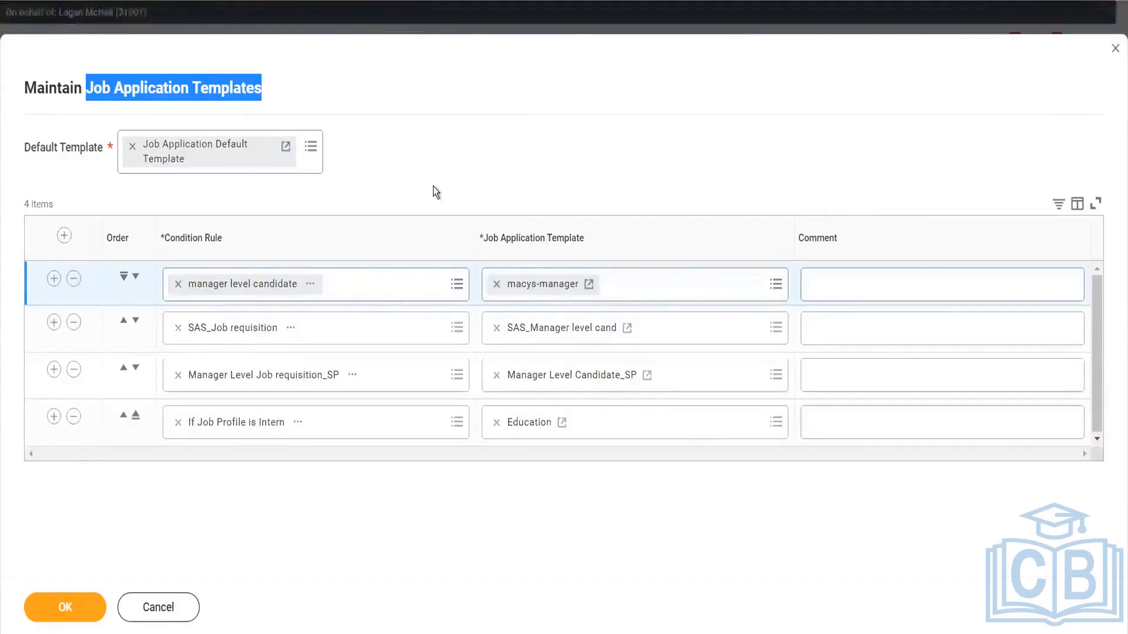
click(175, 616)
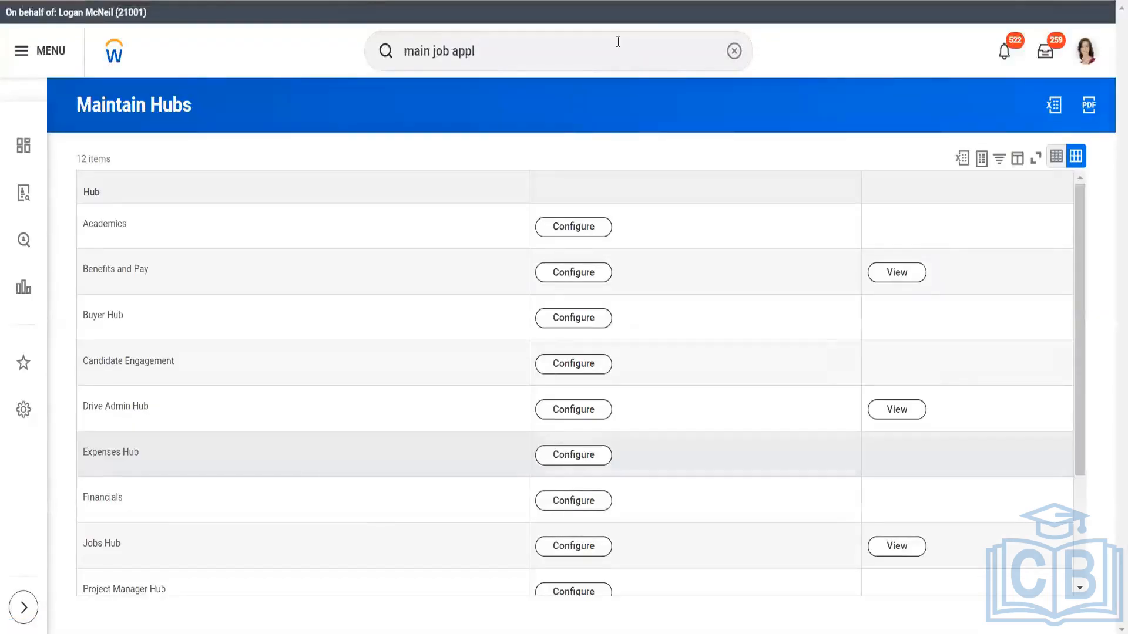
Search for "bp : job req" and open the business process definition Job Requisition for SUPER_001 ENVY_SUPER
triple_click(511, 51)
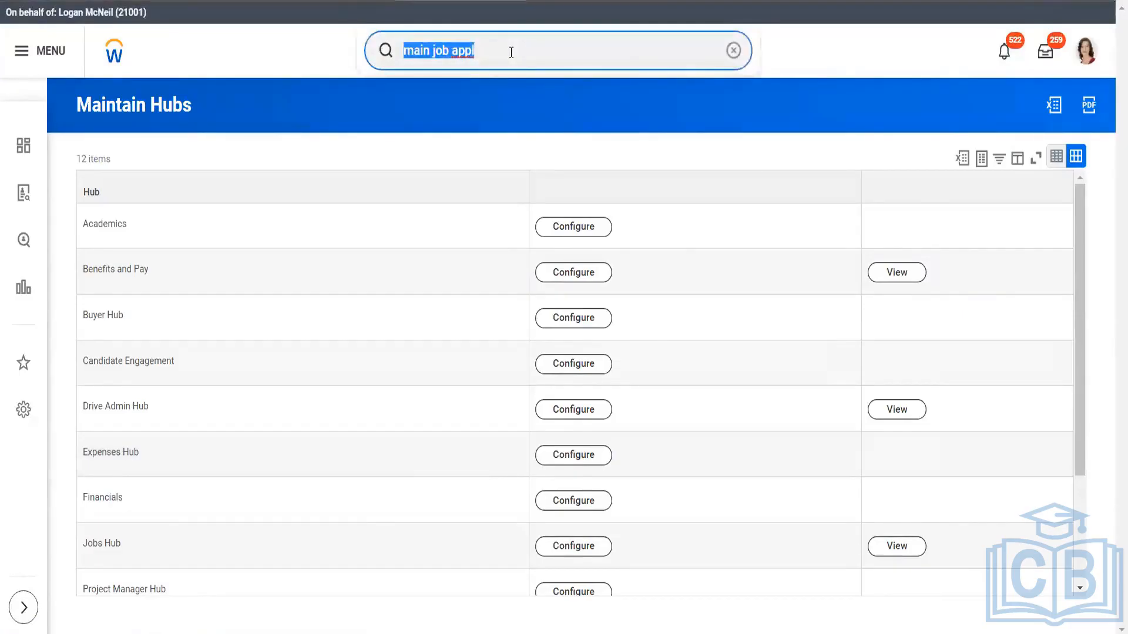
key(BackSpace)
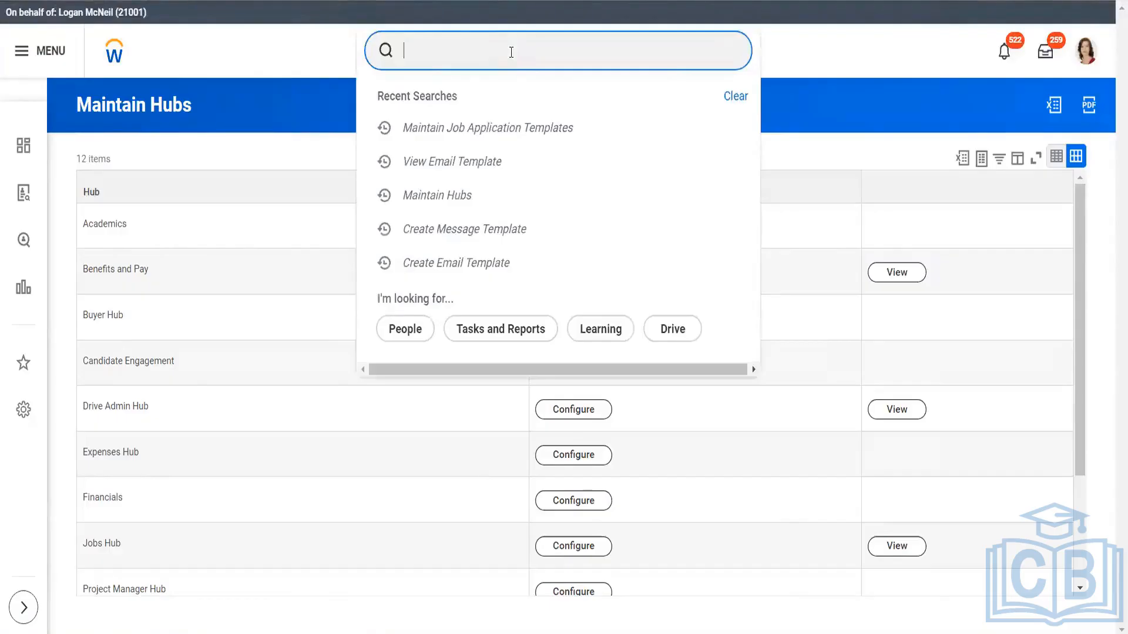
text(bp : )
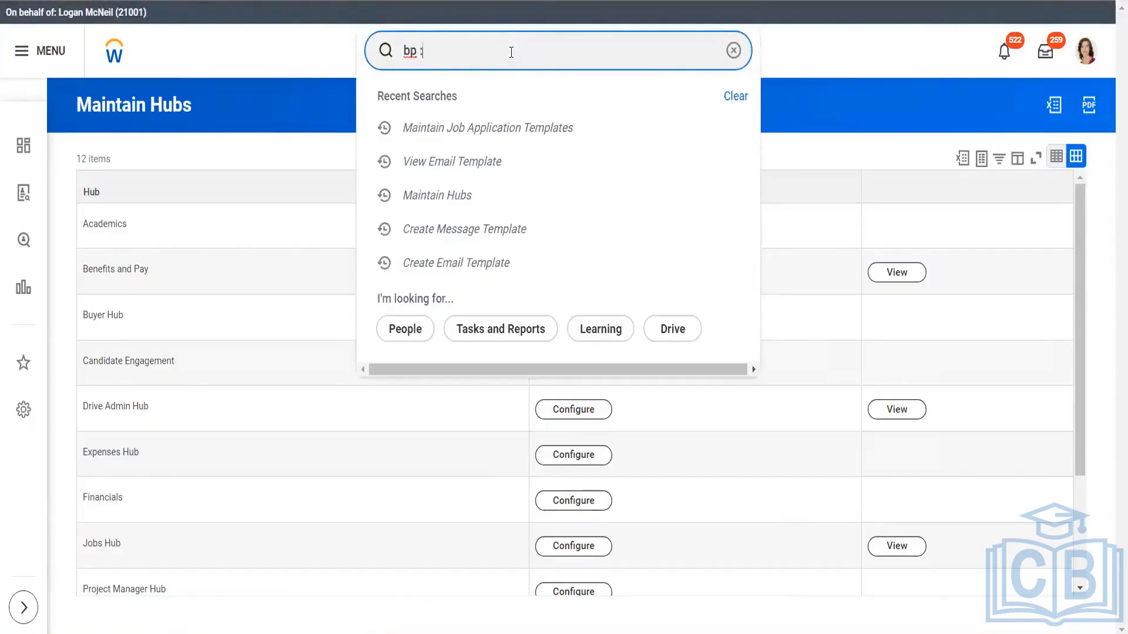
text(job req)
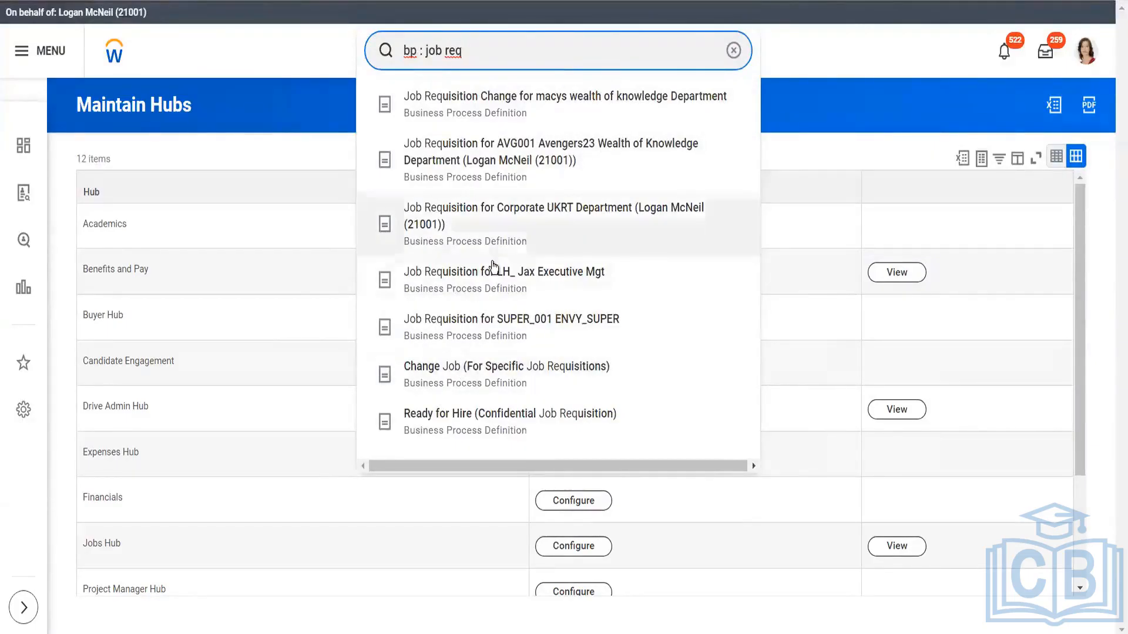
click(485, 320)
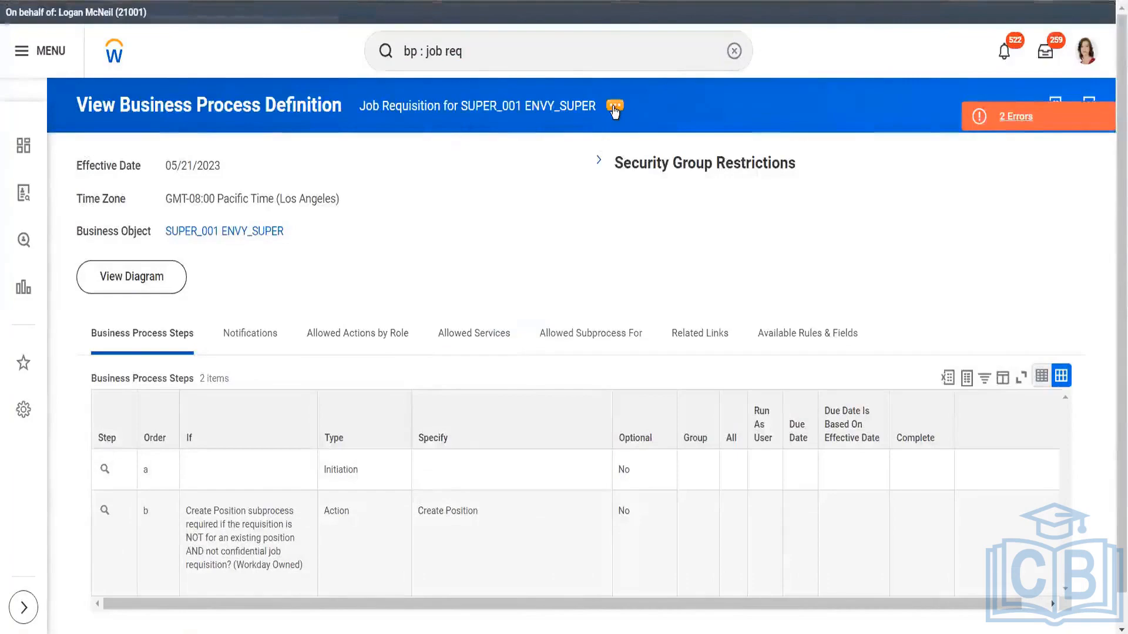
Open the Job Requisition business process definition for editing with the effective date 05/21/2023
click(614, 110)
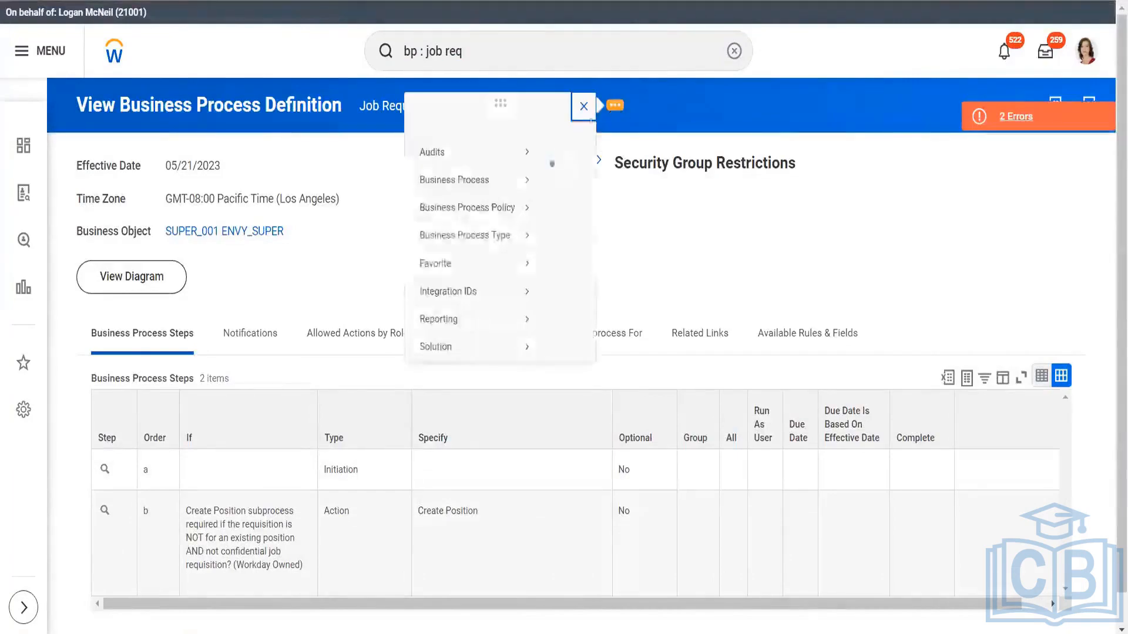
mouse_move(189, 197)
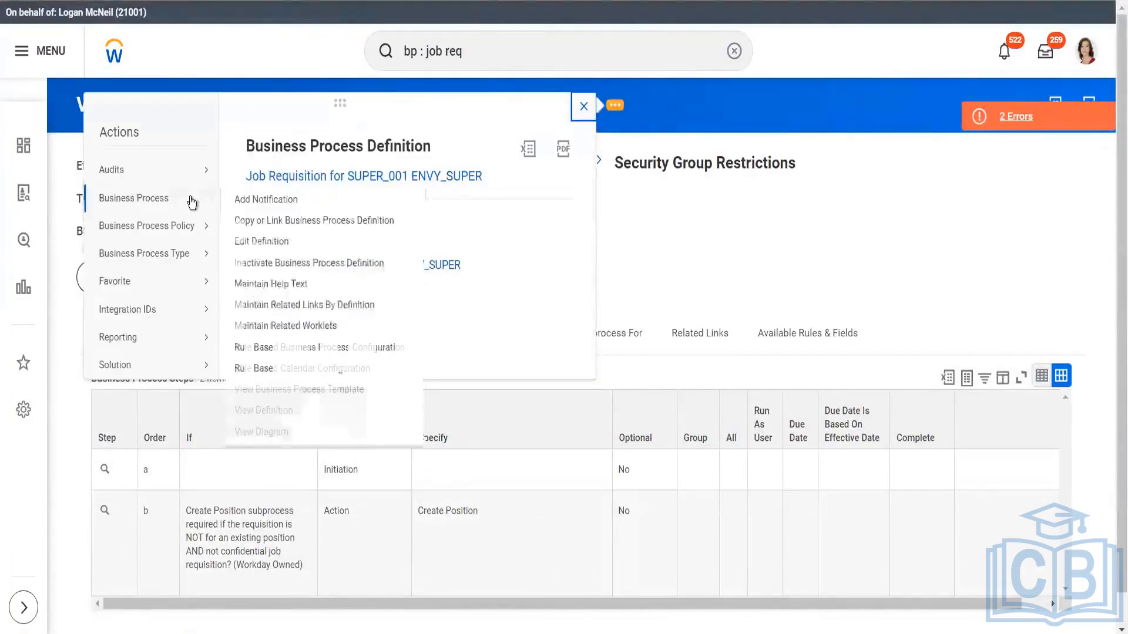
click(264, 241)
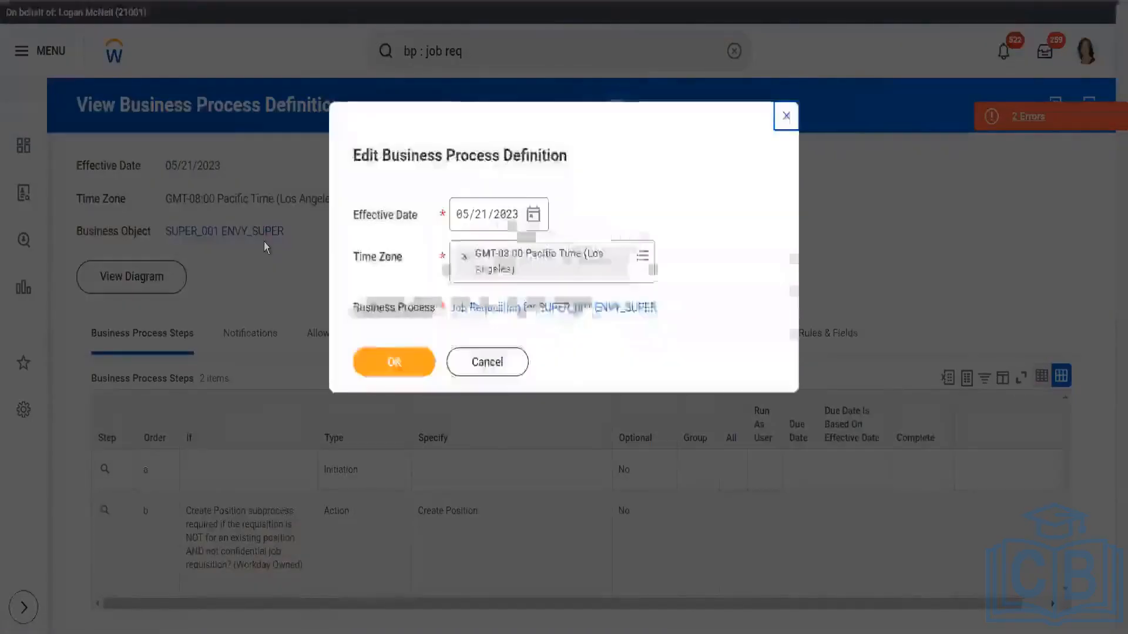
click(371, 360)
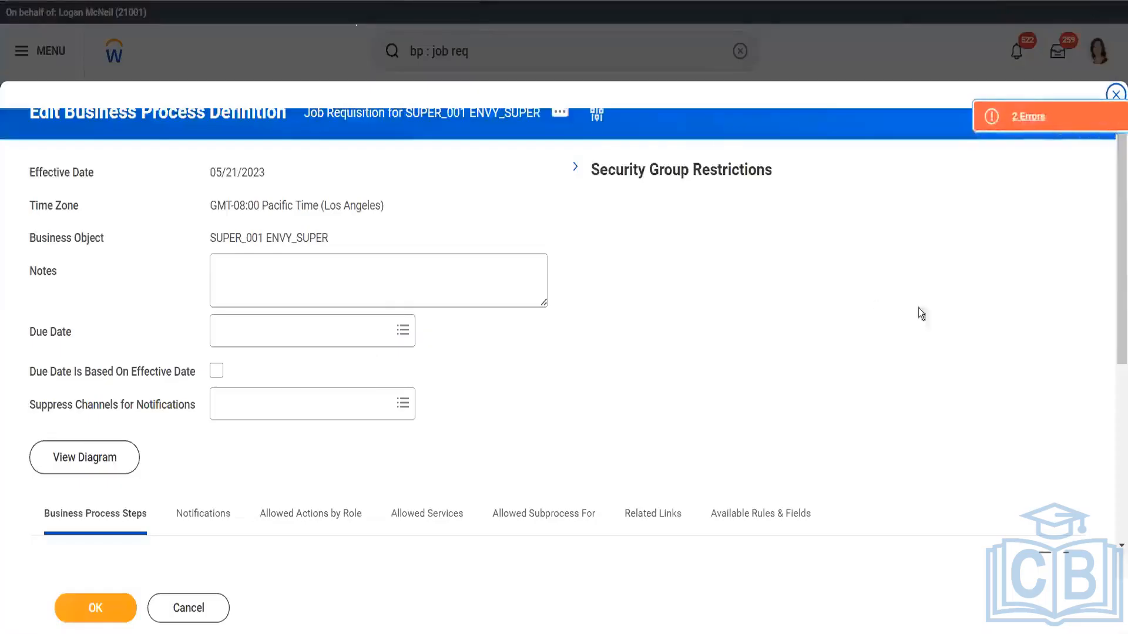
View the action choices available for step b of the business process, including Review Job Application Template, without choosing another one
scroll(1113, 223, down, 5)
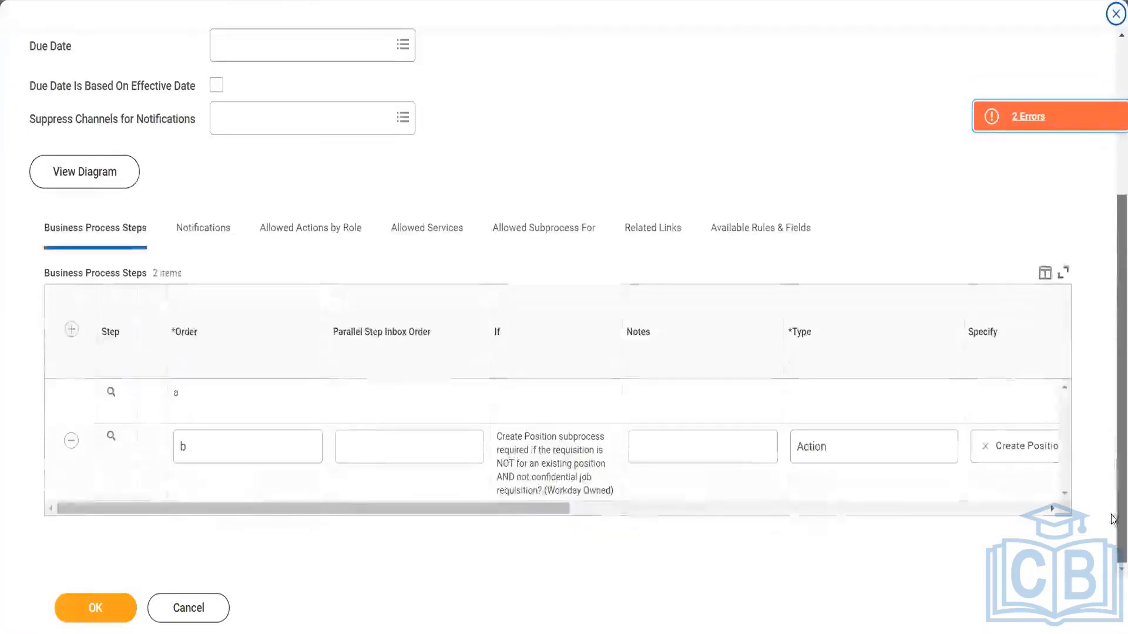
drag(545, 510, 830, 535)
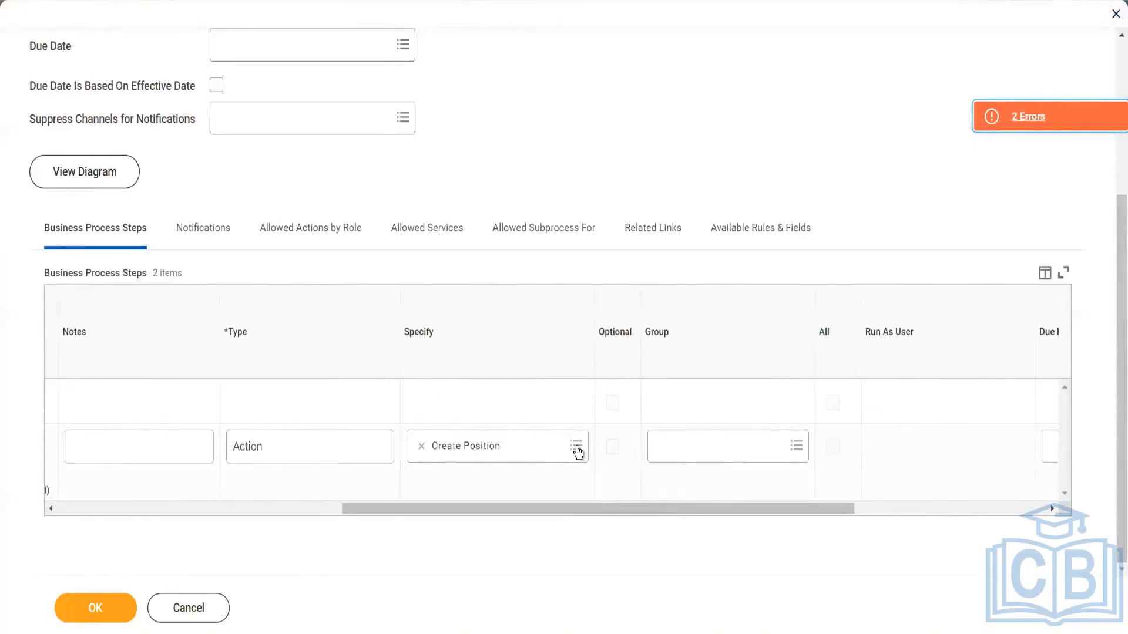
click(576, 448)
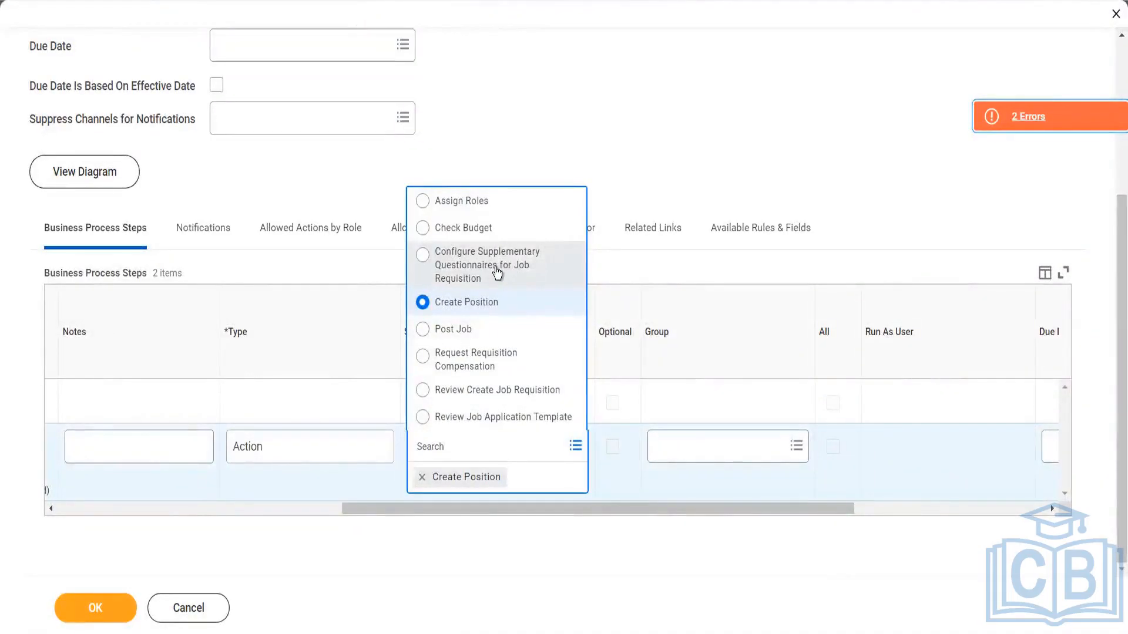
click(344, 447)
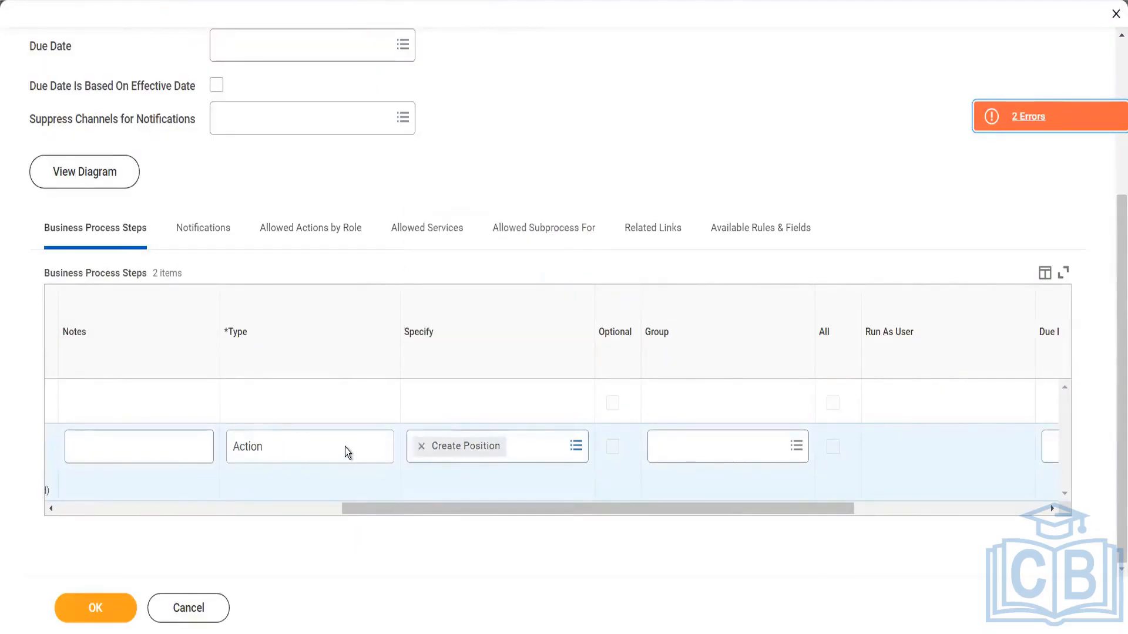
click(577, 448)
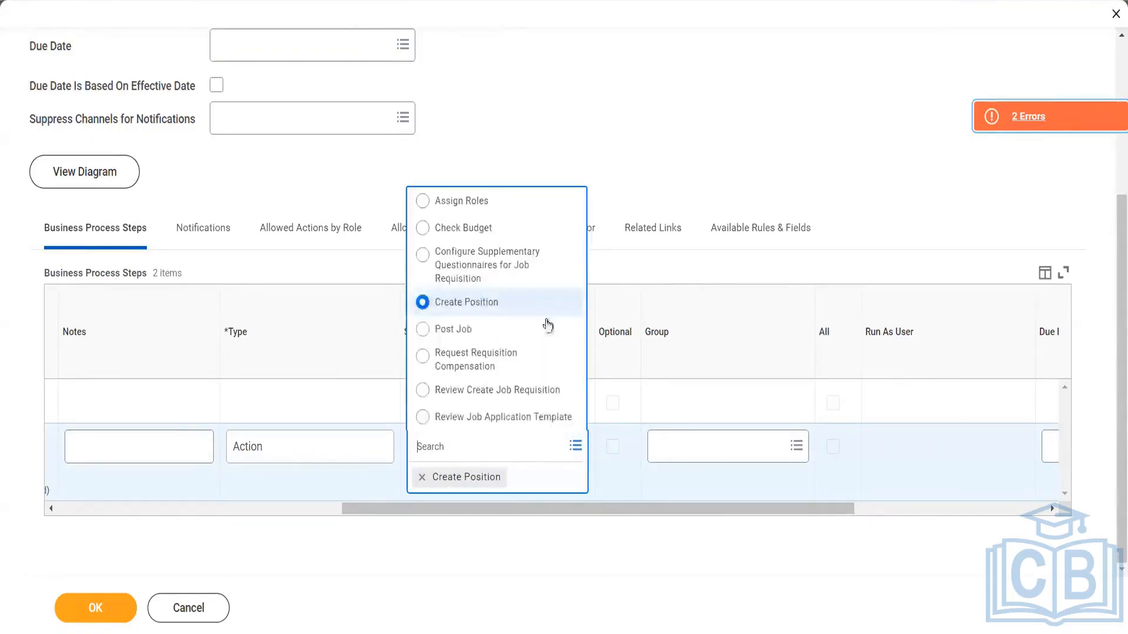
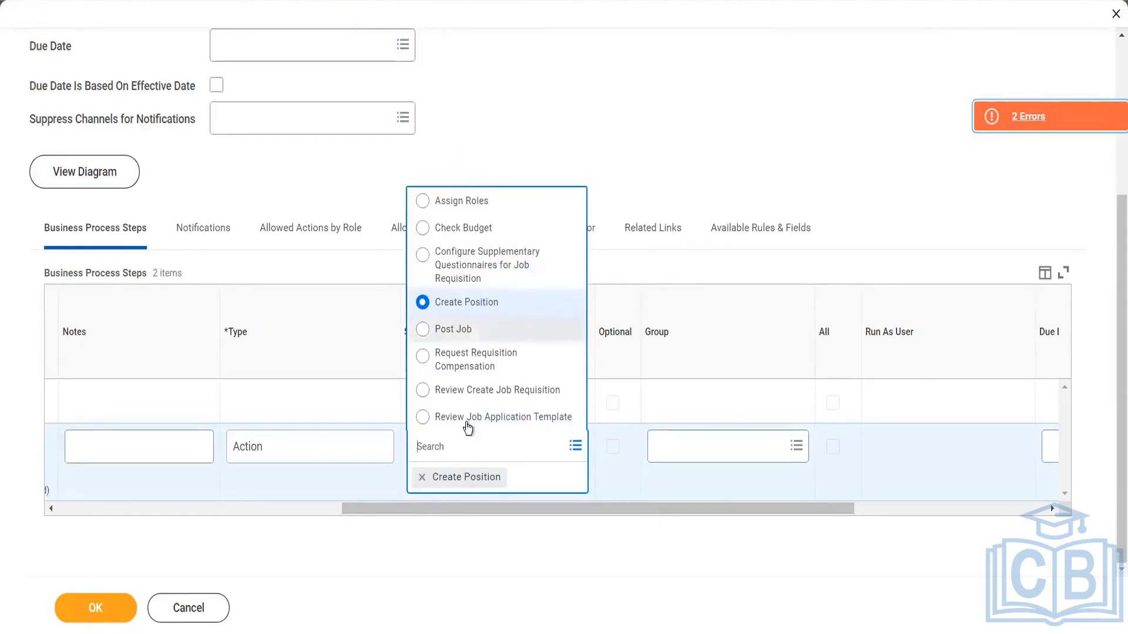
Add a new step row to the Job Requisition business process with the type Complete Questionnaire
click(499, 551)
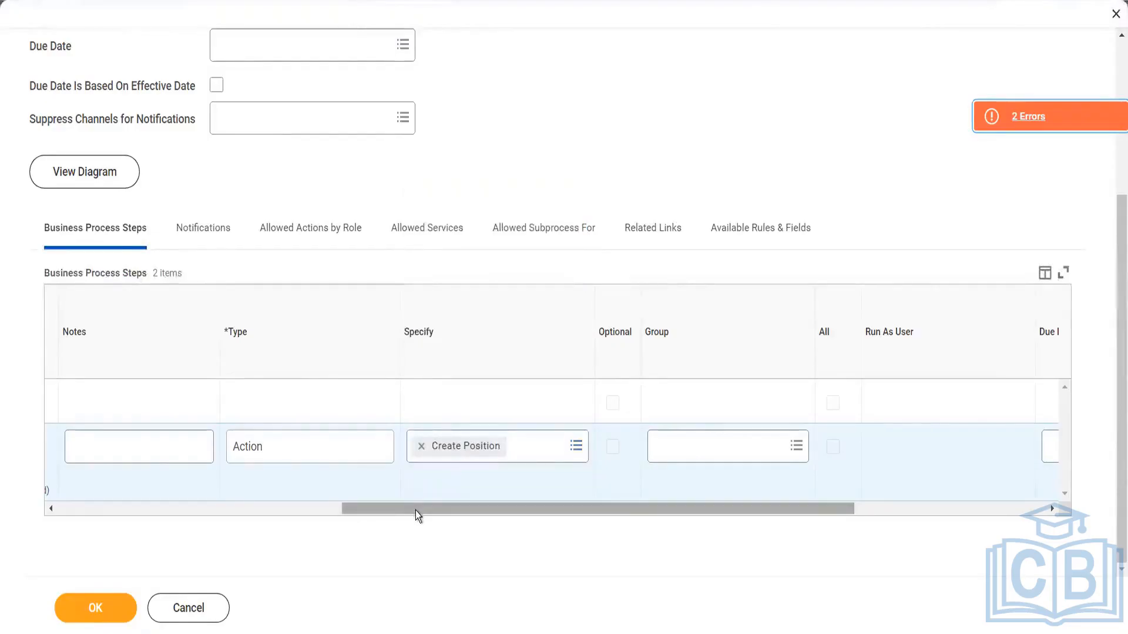
drag(415, 510, 58, 488)
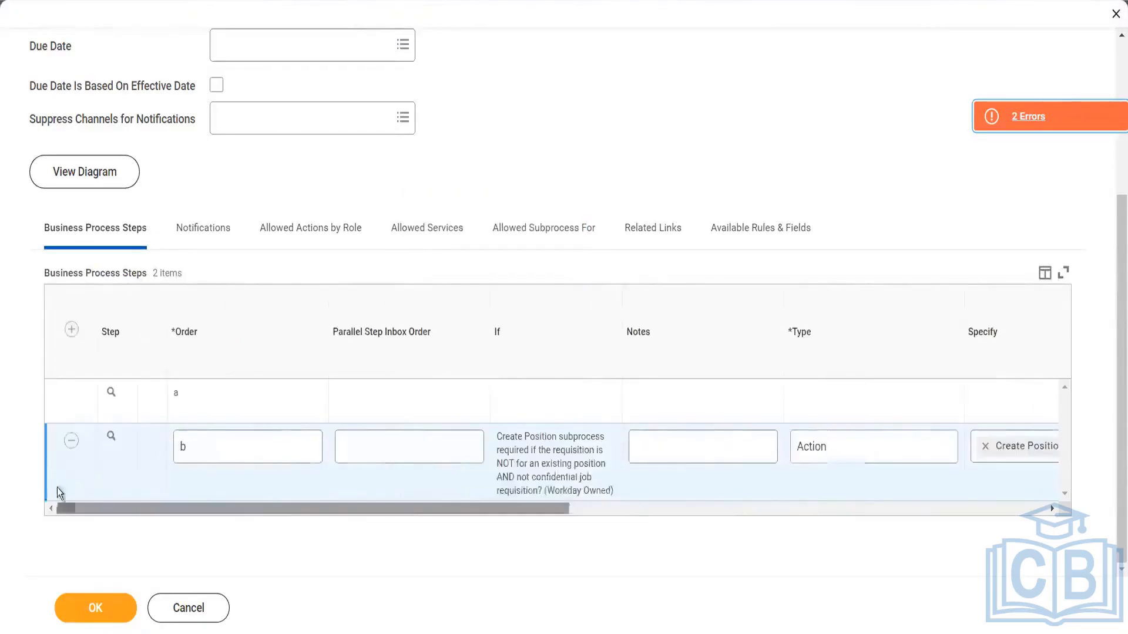
click(72, 330)
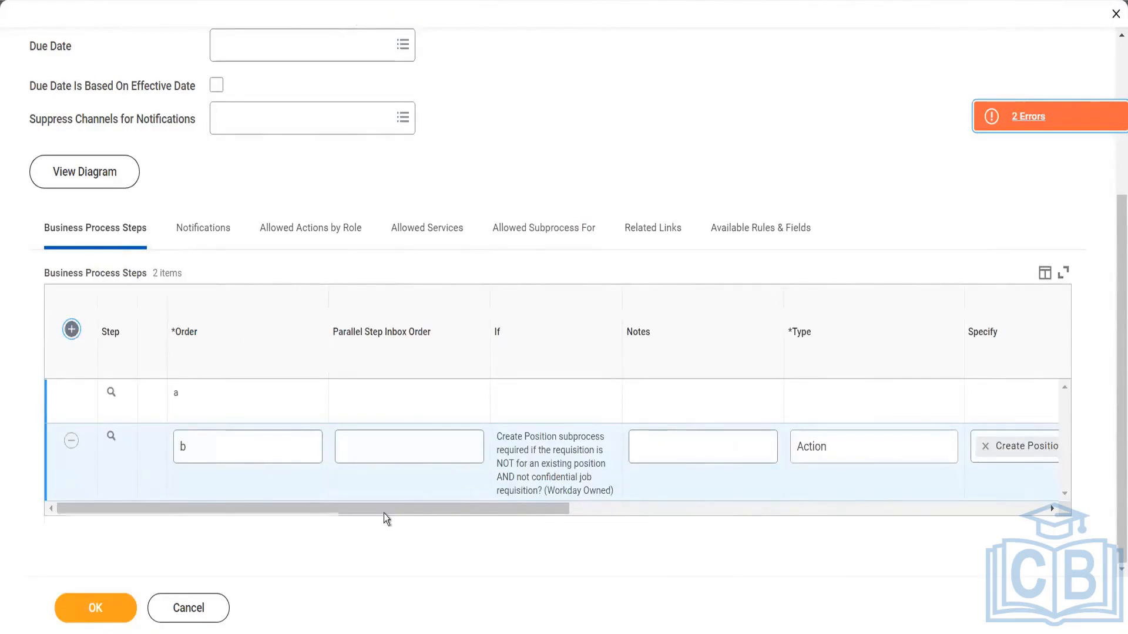
drag(383, 554, 551, 563)
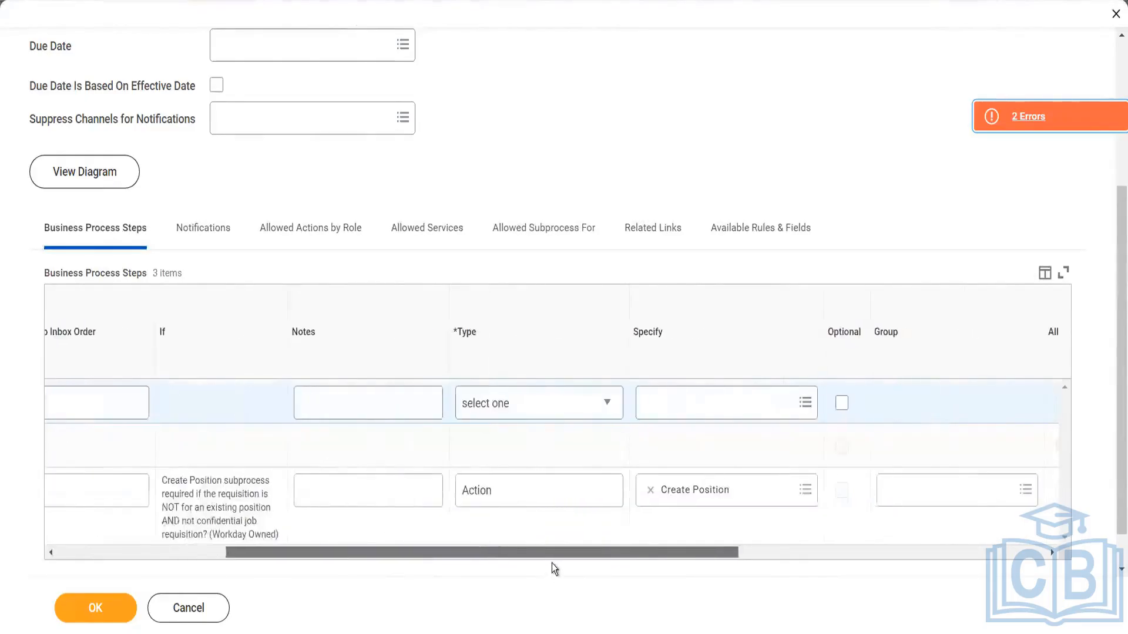
click(584, 417)
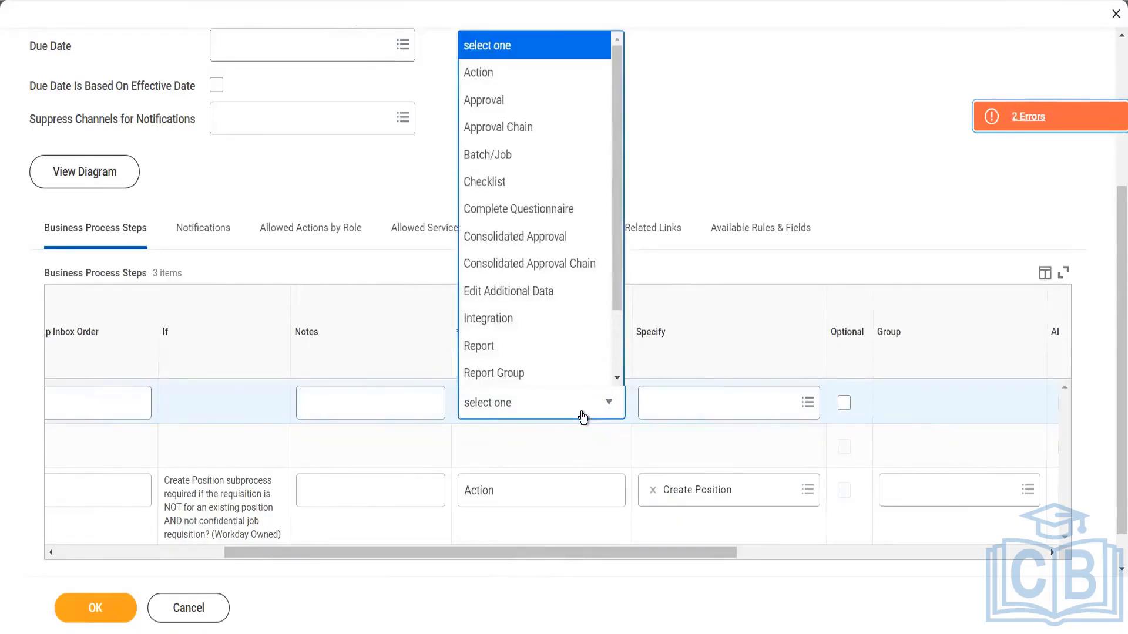
click(521, 209)
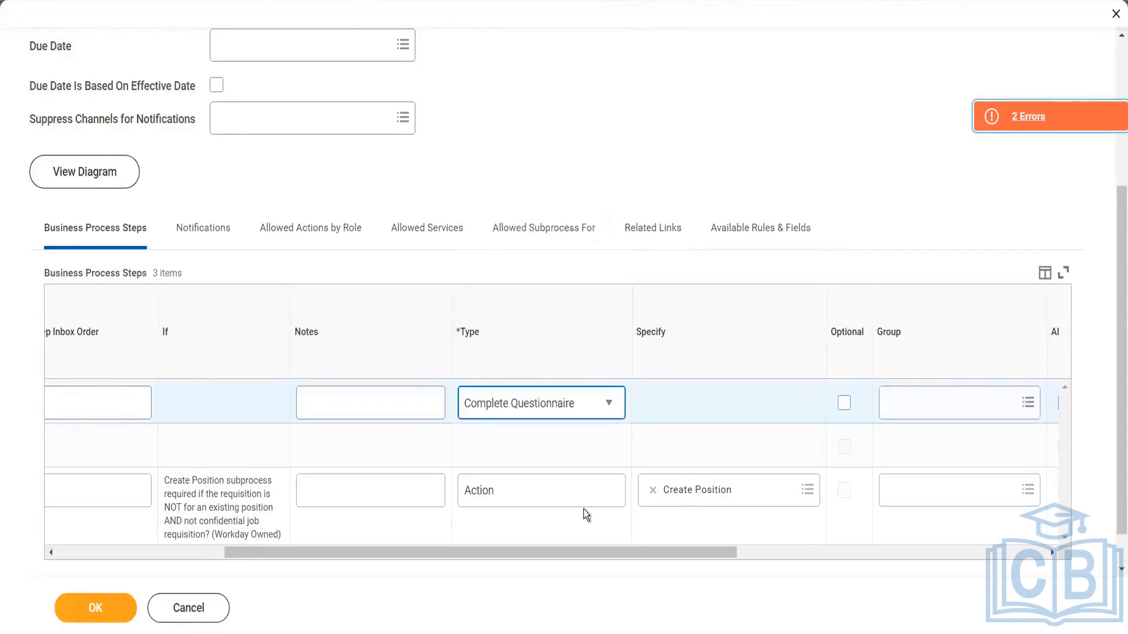
Remove the Create Position action, step b, from the business process steps
drag(559, 555, 689, 540)
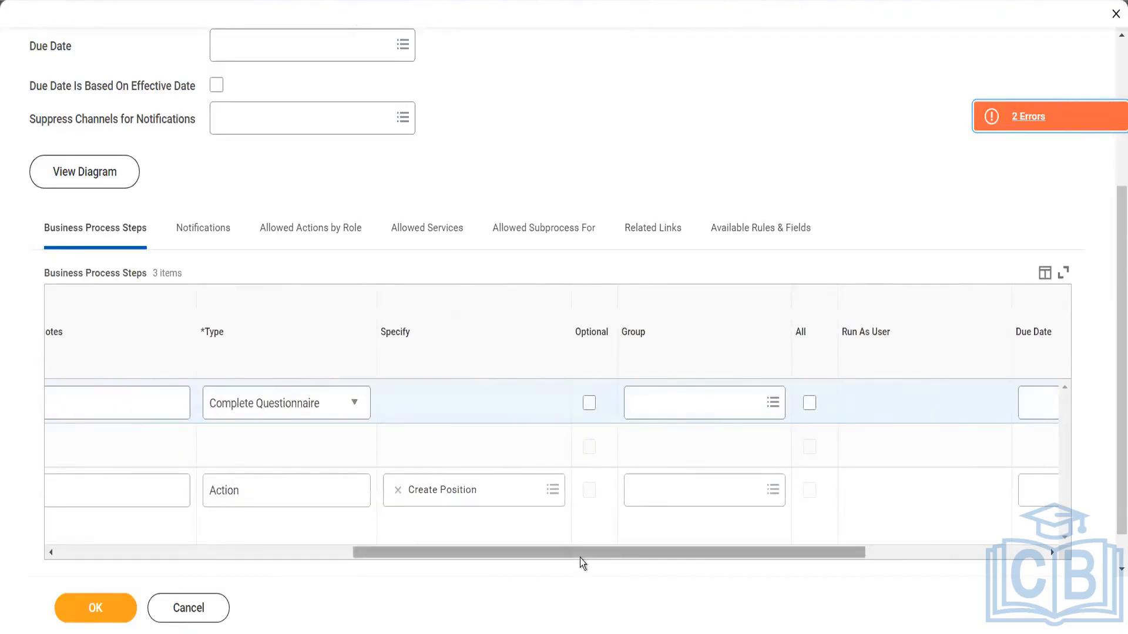
drag(580, 555, 578, 555)
drag(272, 582, 217, 582)
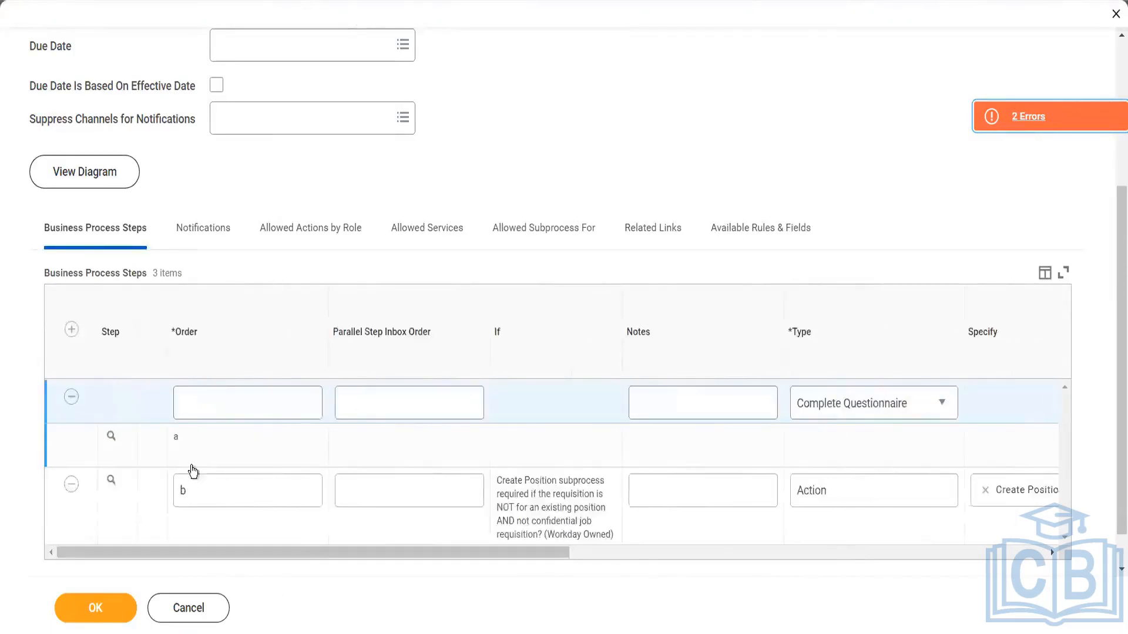
drag(298, 551, 590, 572)
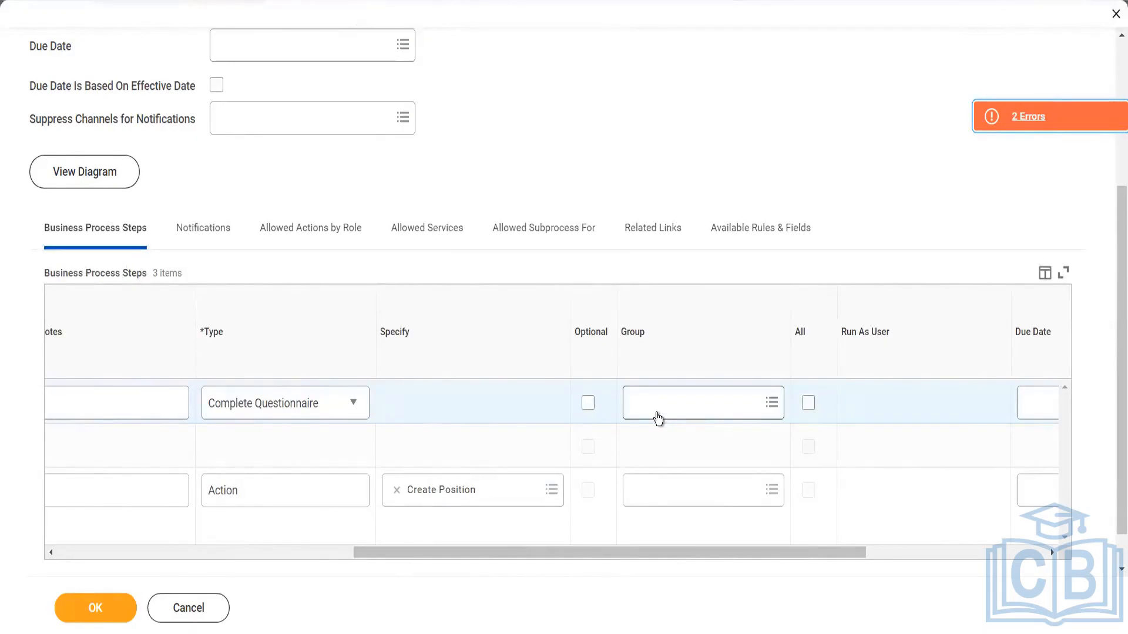
drag(619, 556, 221, 555)
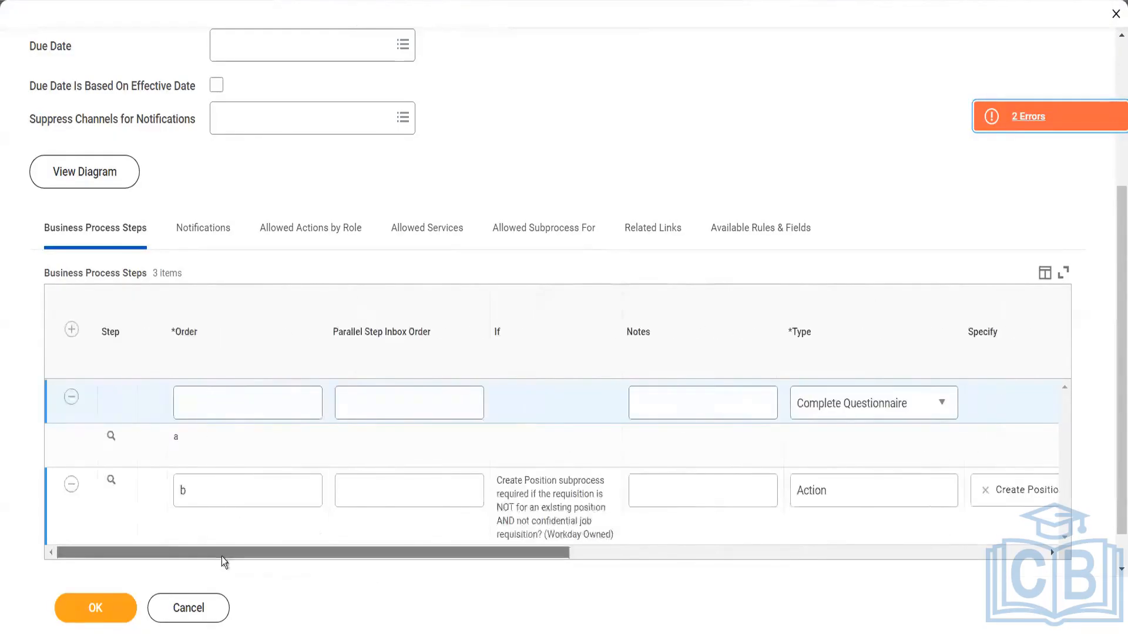
click(71, 487)
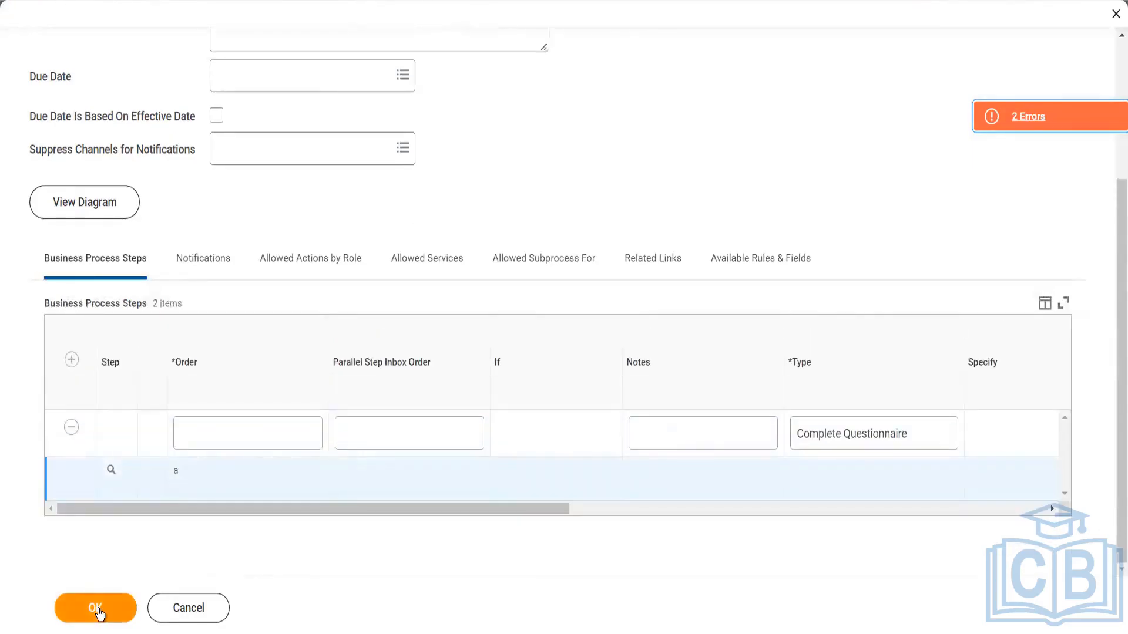
Try to submit the definition, and assign the Recruiter group to the Complete Questionnaire step
click(97, 611)
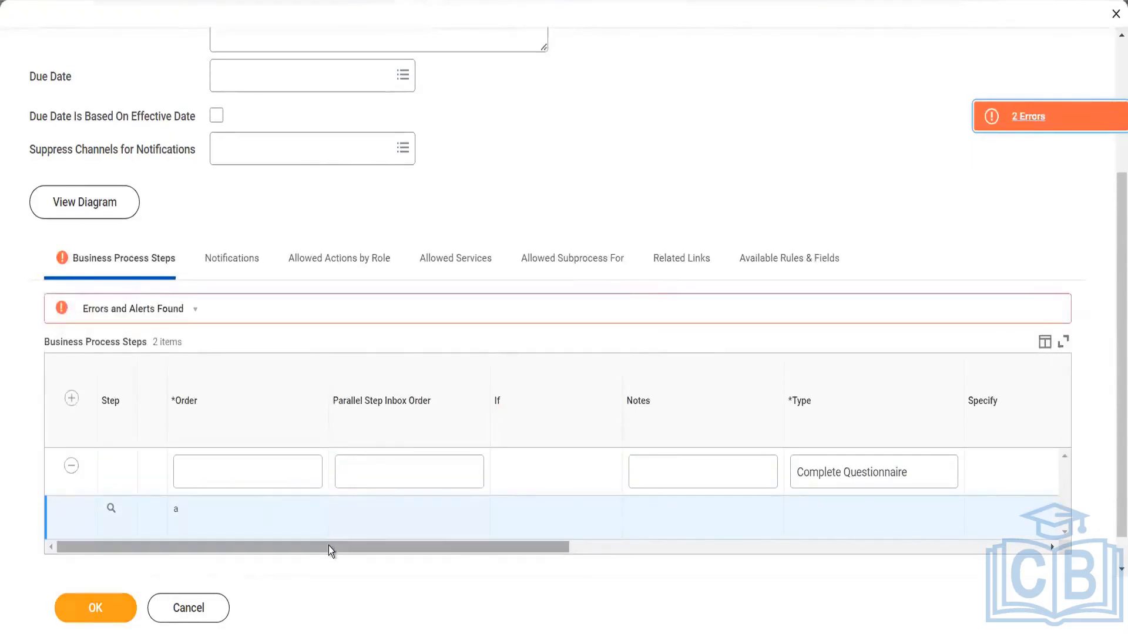
drag(329, 545, 629, 549)
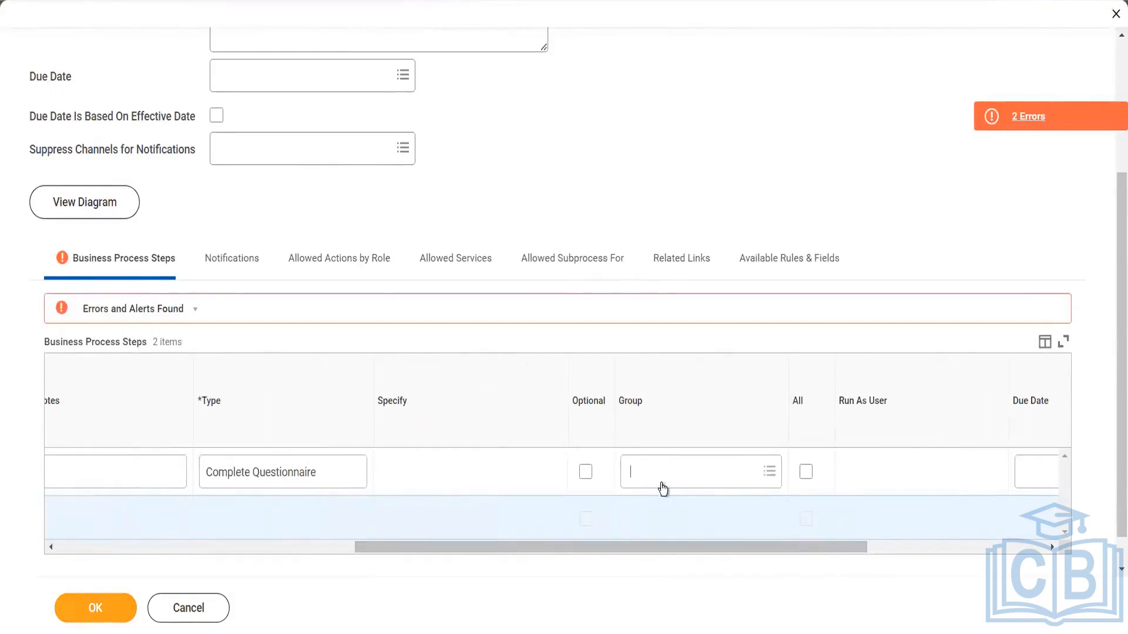
text(recruit)
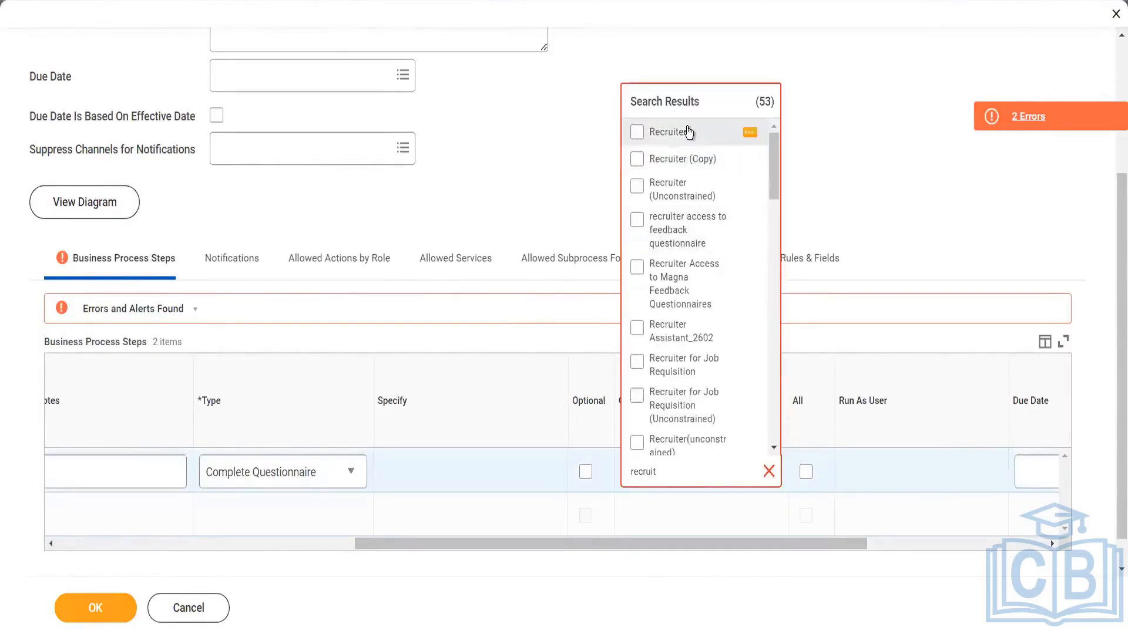
click(688, 132)
click(816, 162)
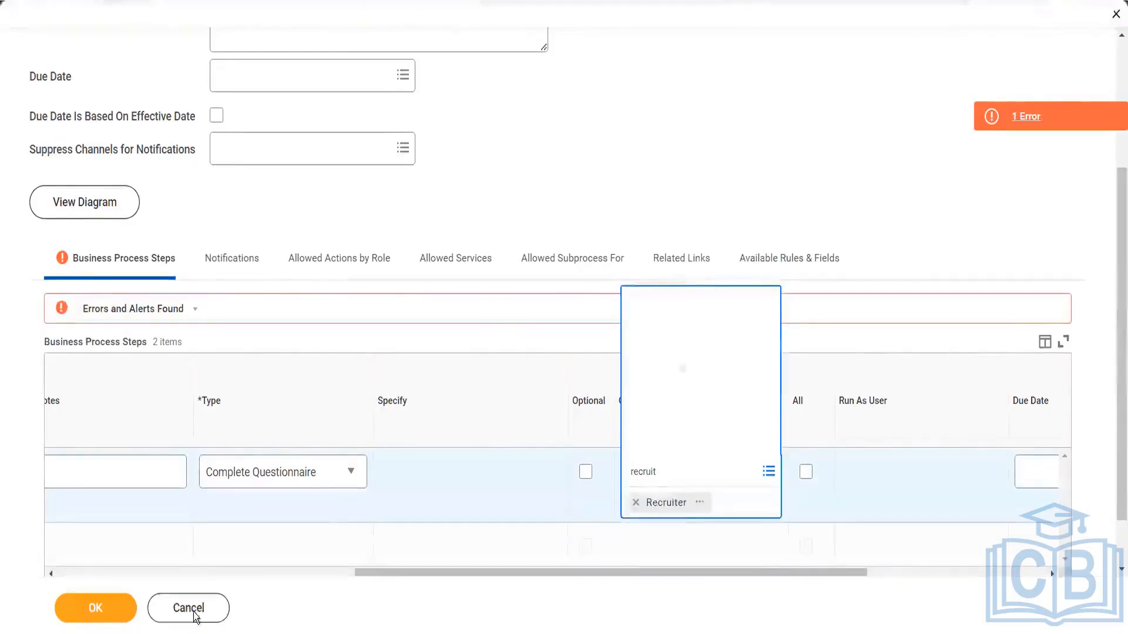
Check the remaining submission error, set the Complete Questionnaire step's order to b, and save the business process definition
click(104, 613)
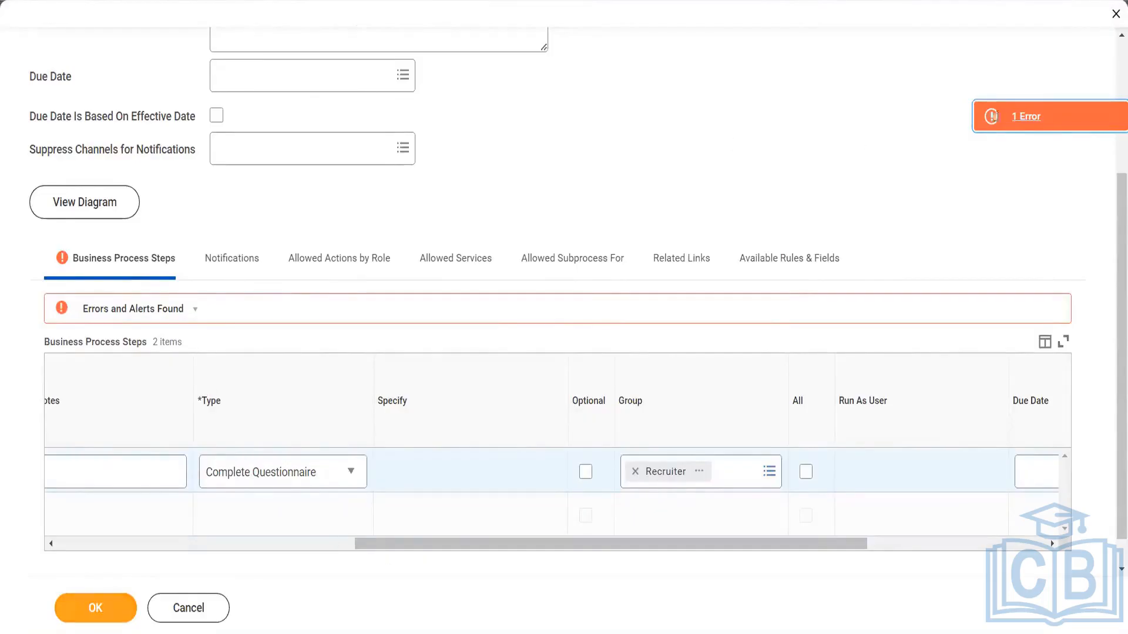
click(998, 120)
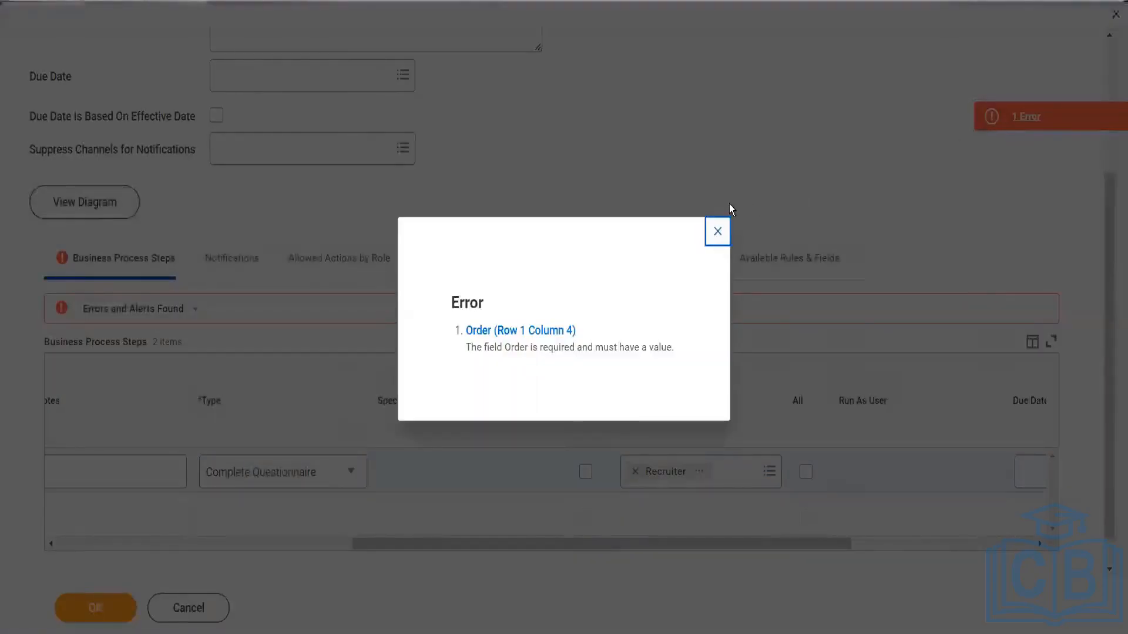
click(719, 232)
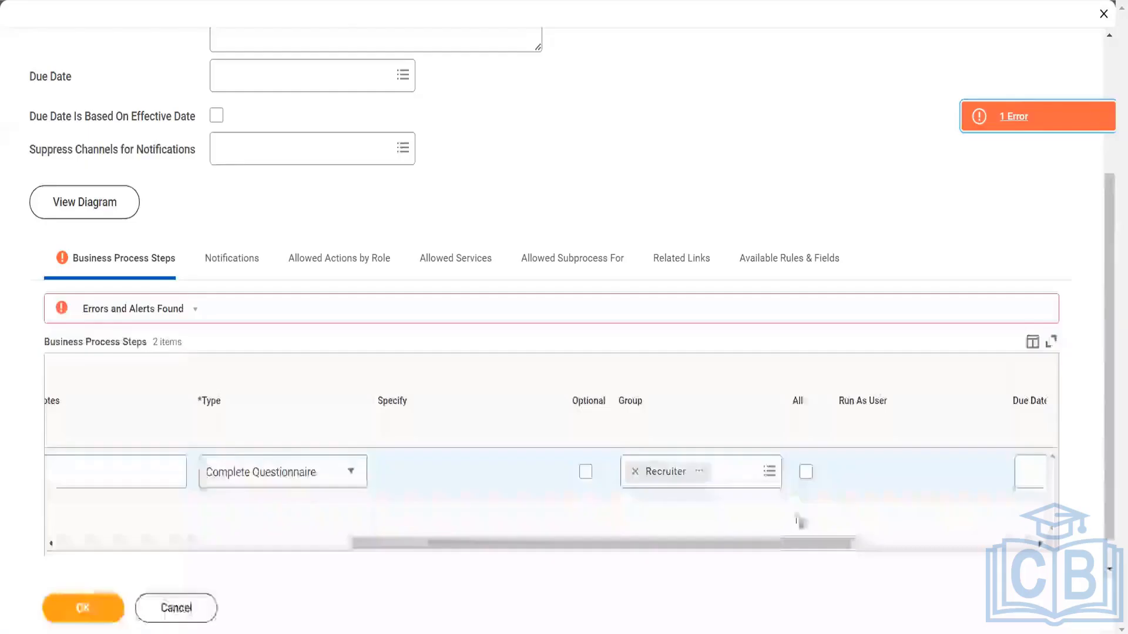
drag(711, 548, 428, 516)
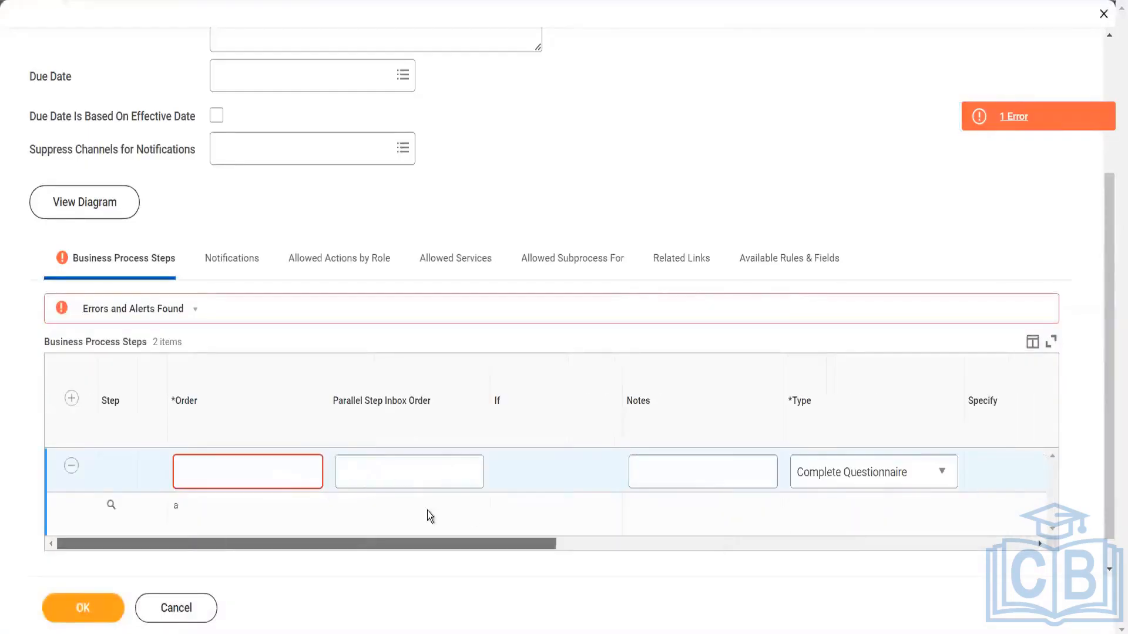
click(276, 477)
text(b)
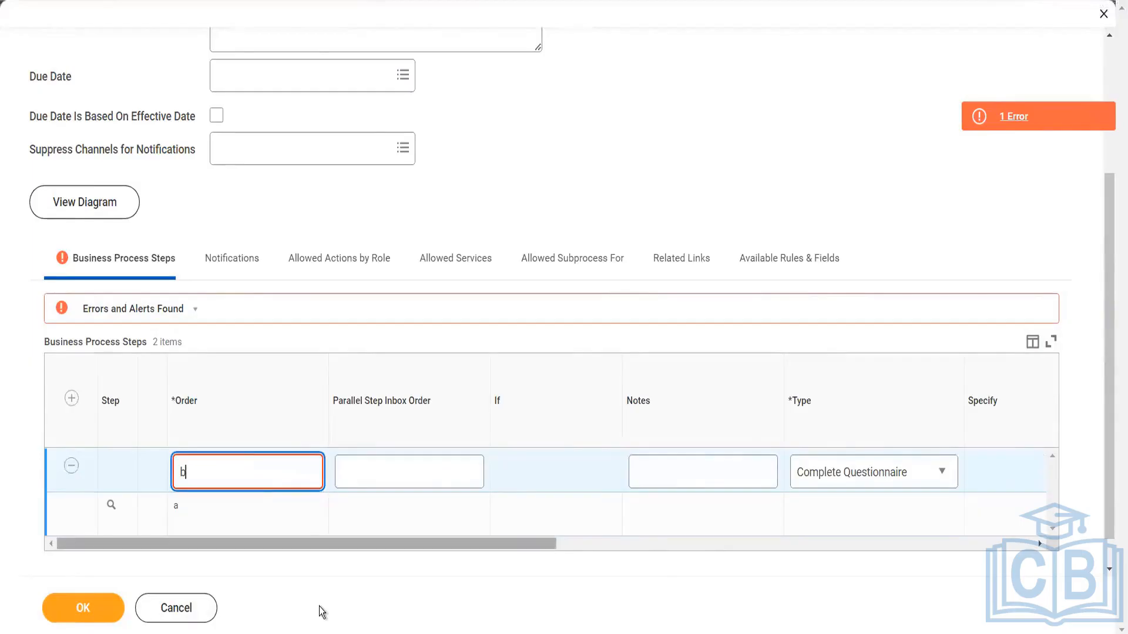
click(122, 605)
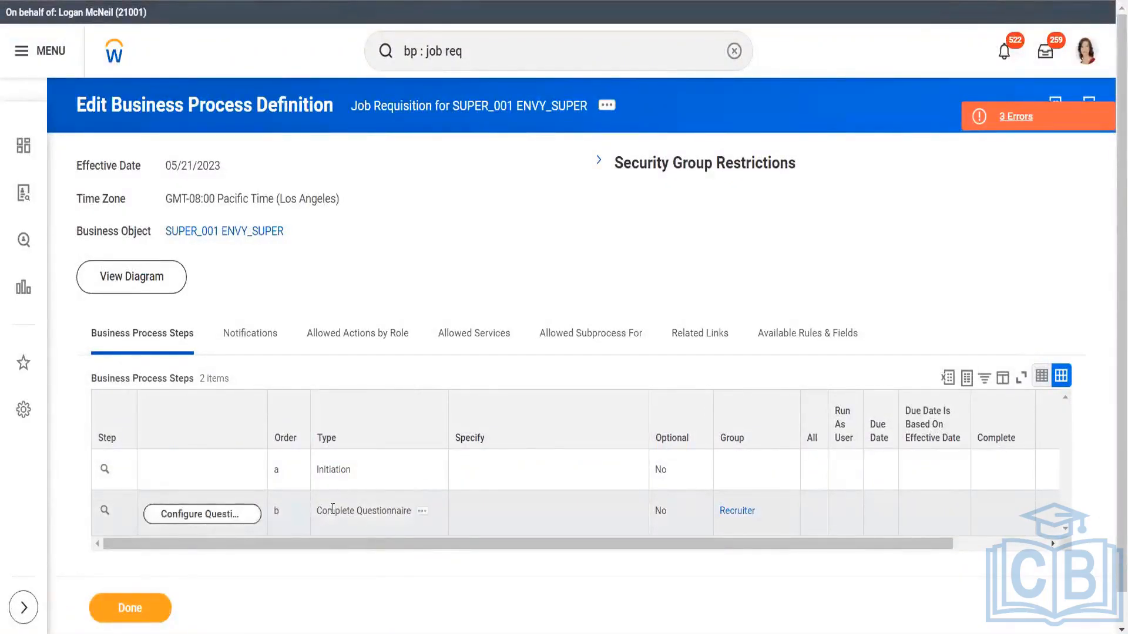
Open the questionnaire configuration for step b, Complete Questionnaire, with the effective date 05/21/2023
drag(333, 510, 380, 511)
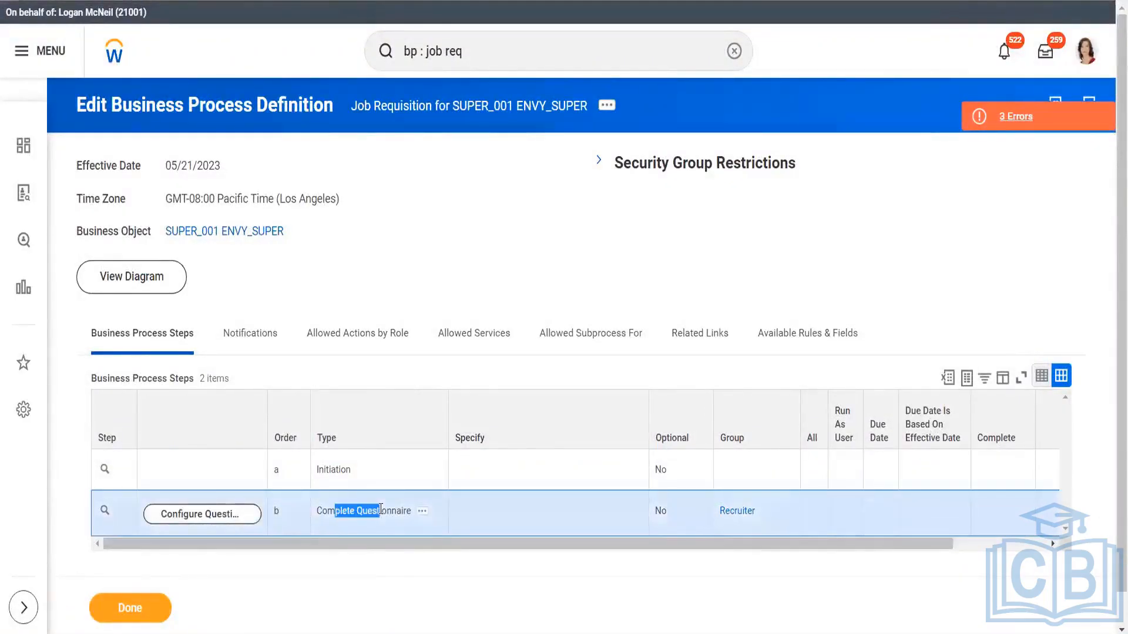
click(221, 517)
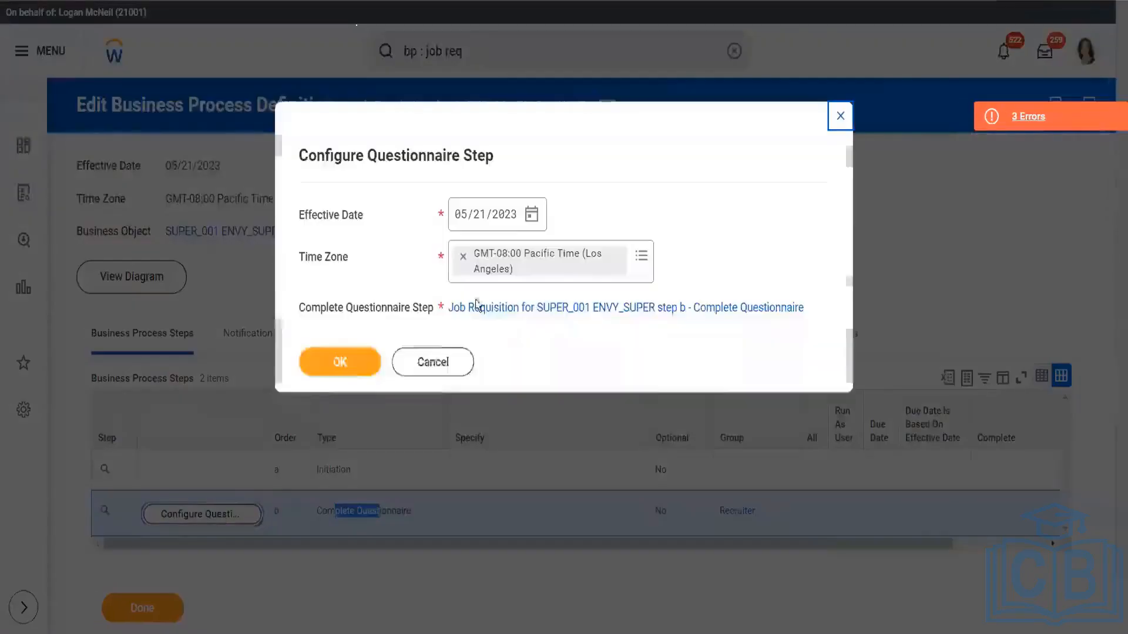
click(357, 366)
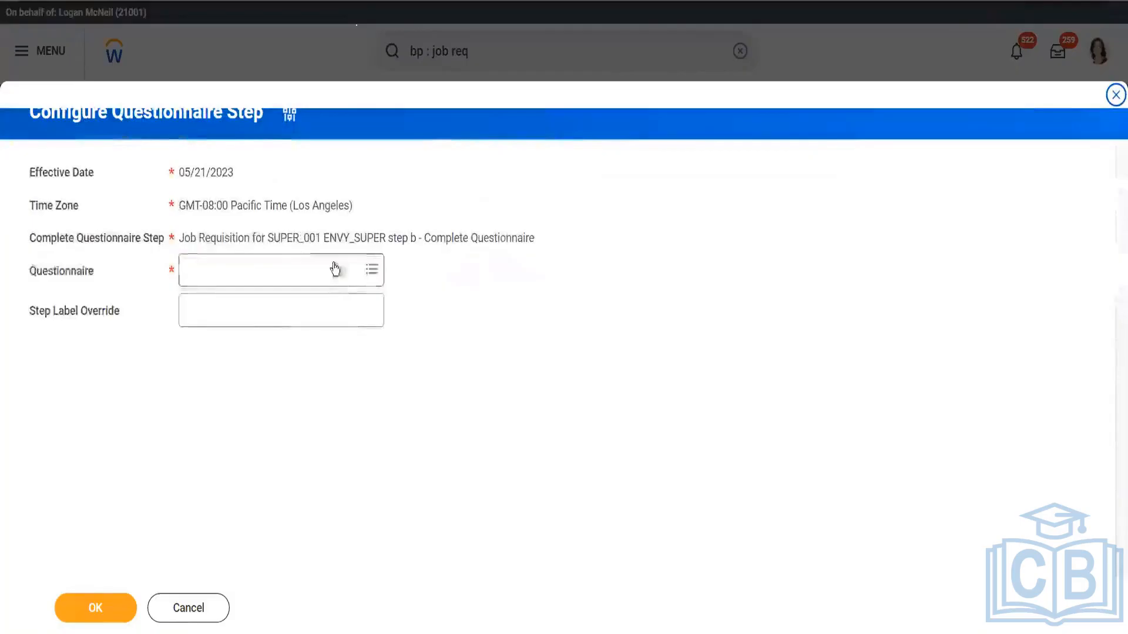
click(334, 265)
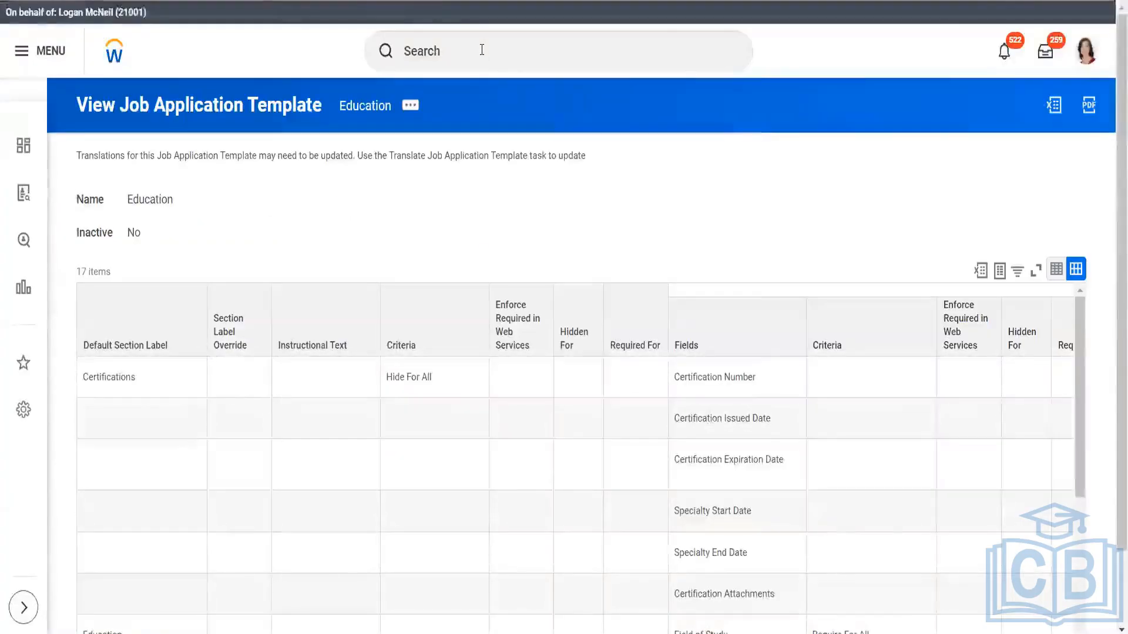
Search for "question" and open the Configure Questionnaire task
click(482, 50)
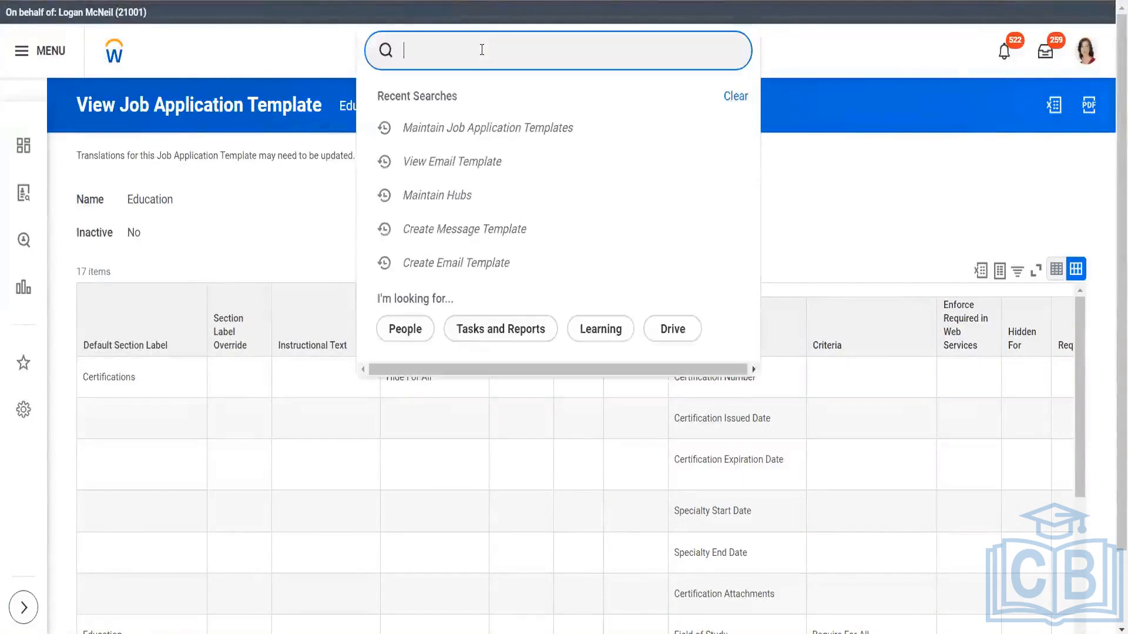
text(questi)
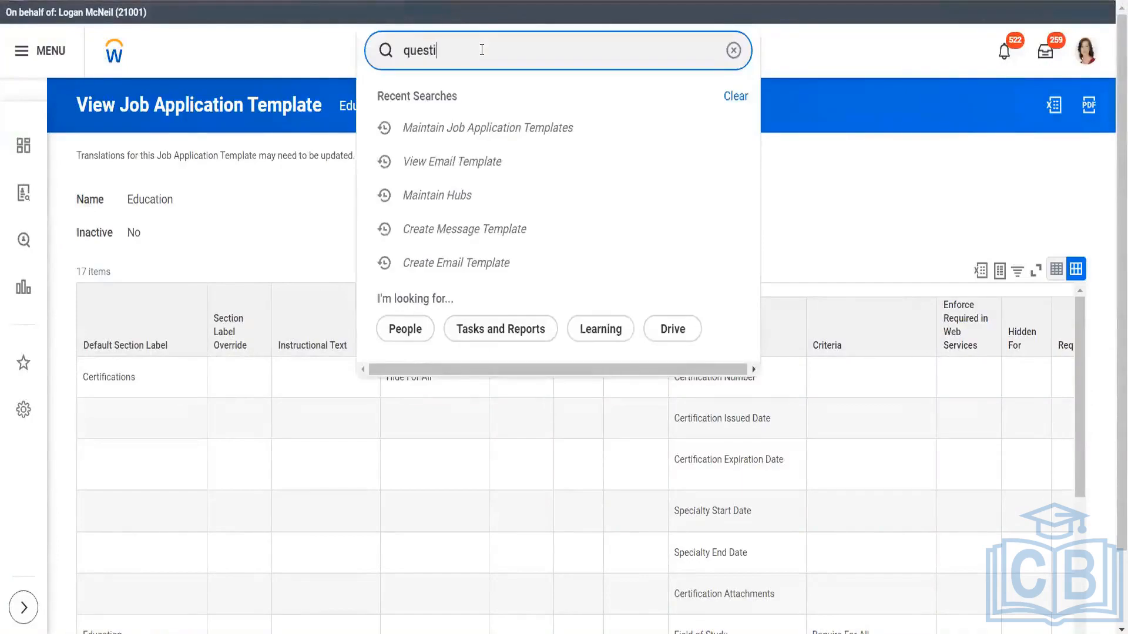
text(on)
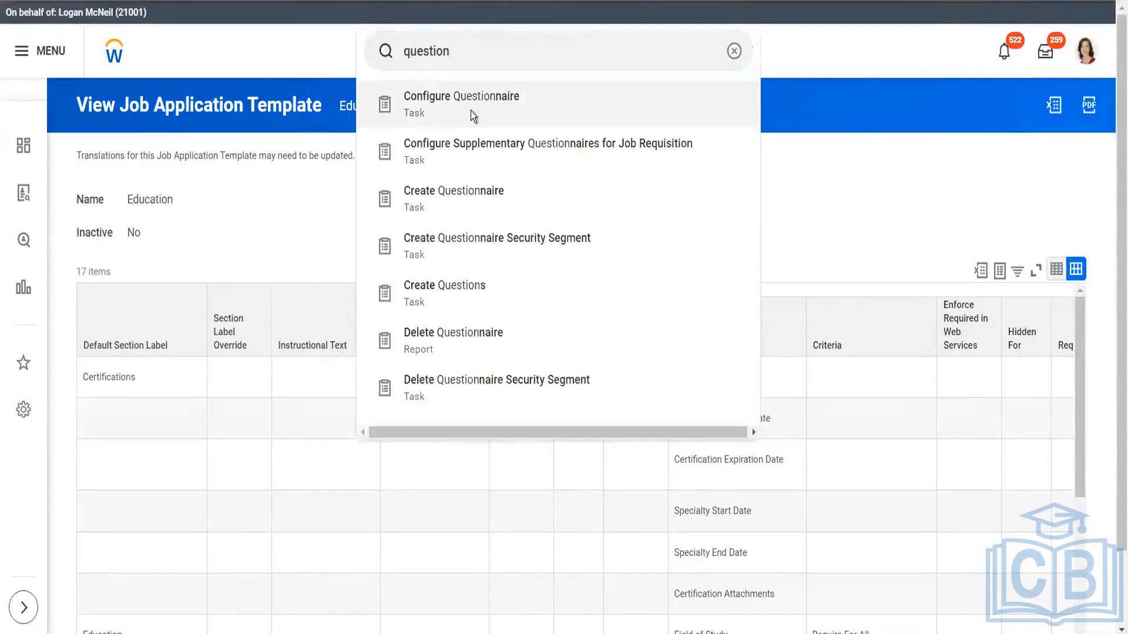
click(471, 112)
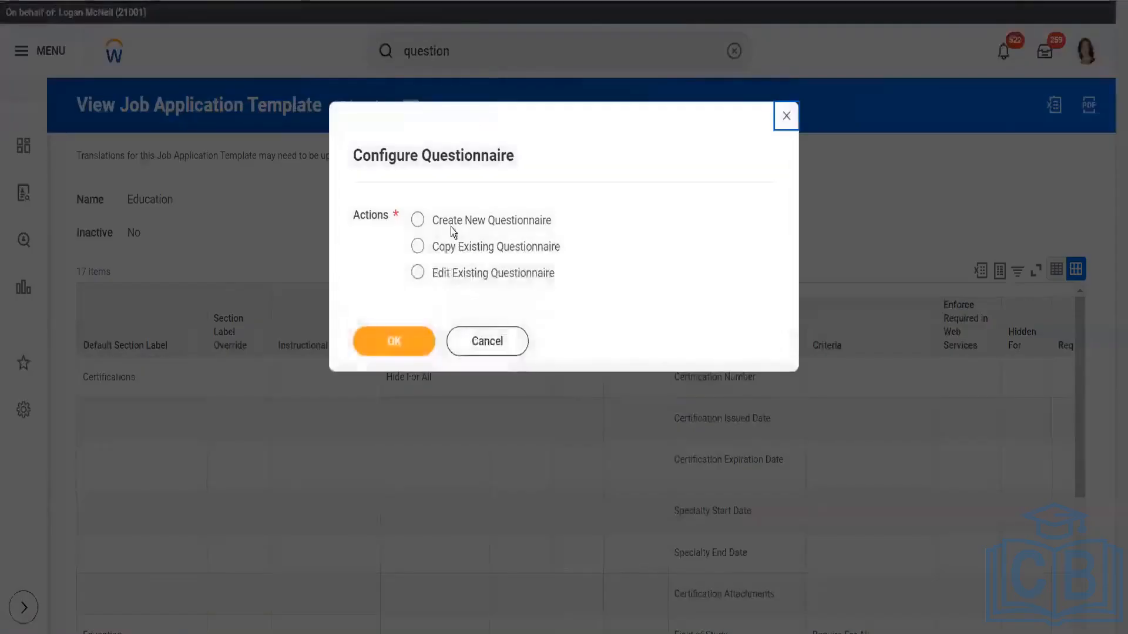
Create a new questionnaire, entering its name, and open its details for editing
click(417, 220)
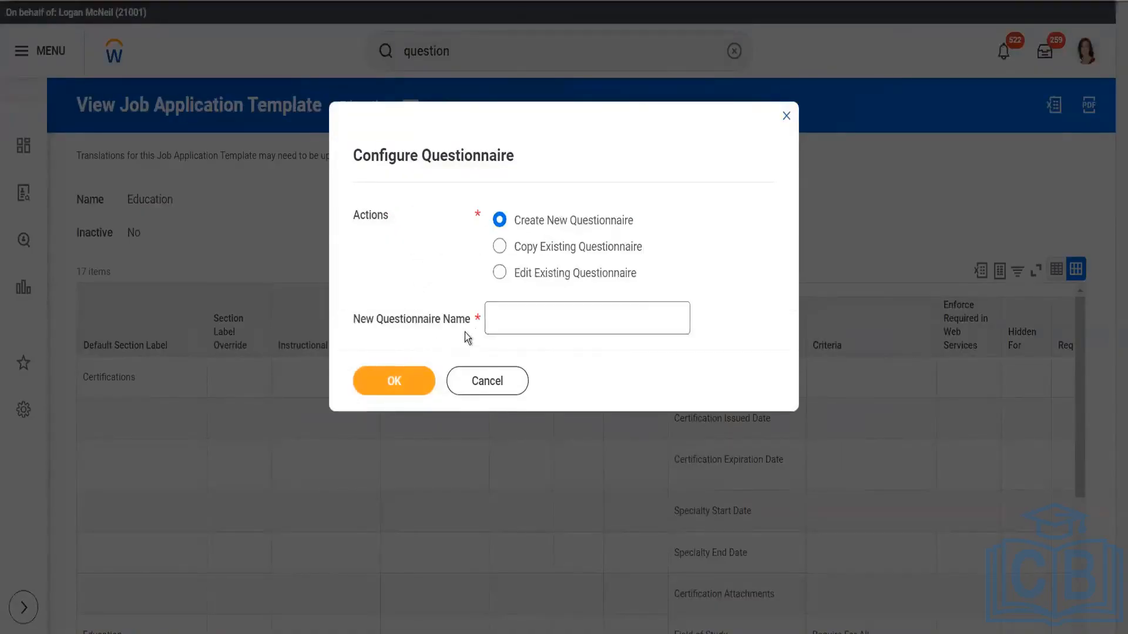
click(506, 320)
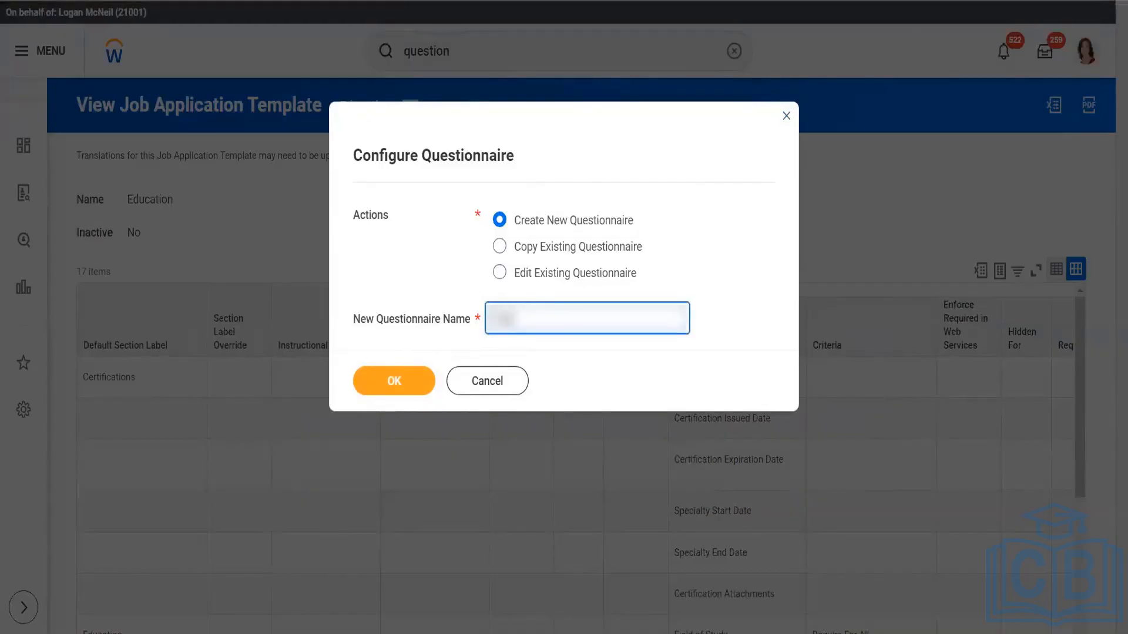
text(Certification)
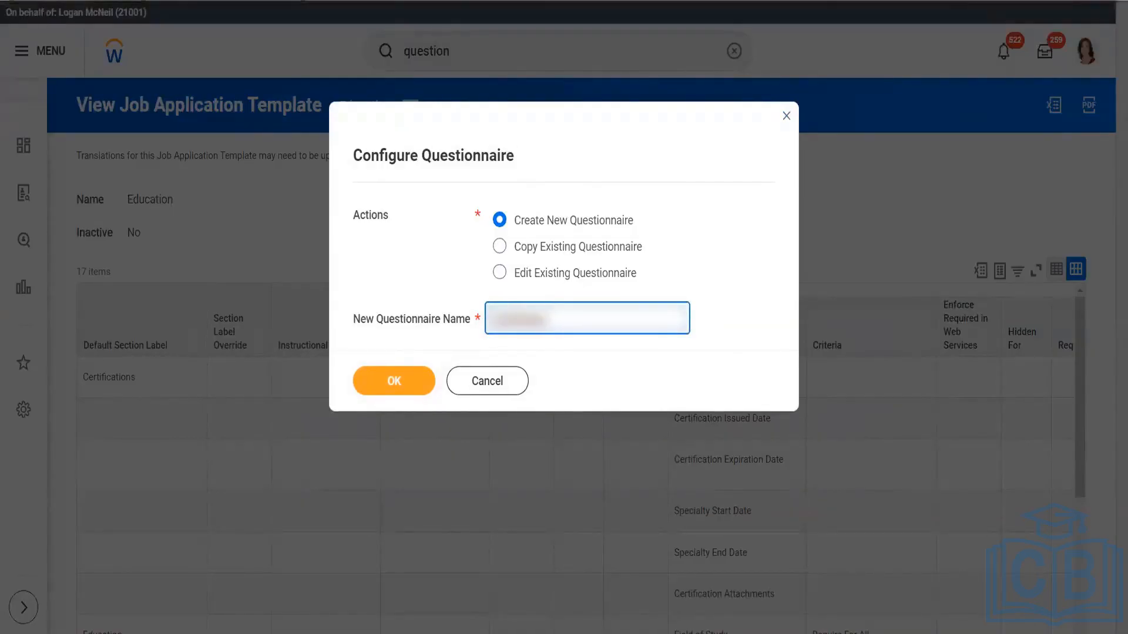
text(s Ques)
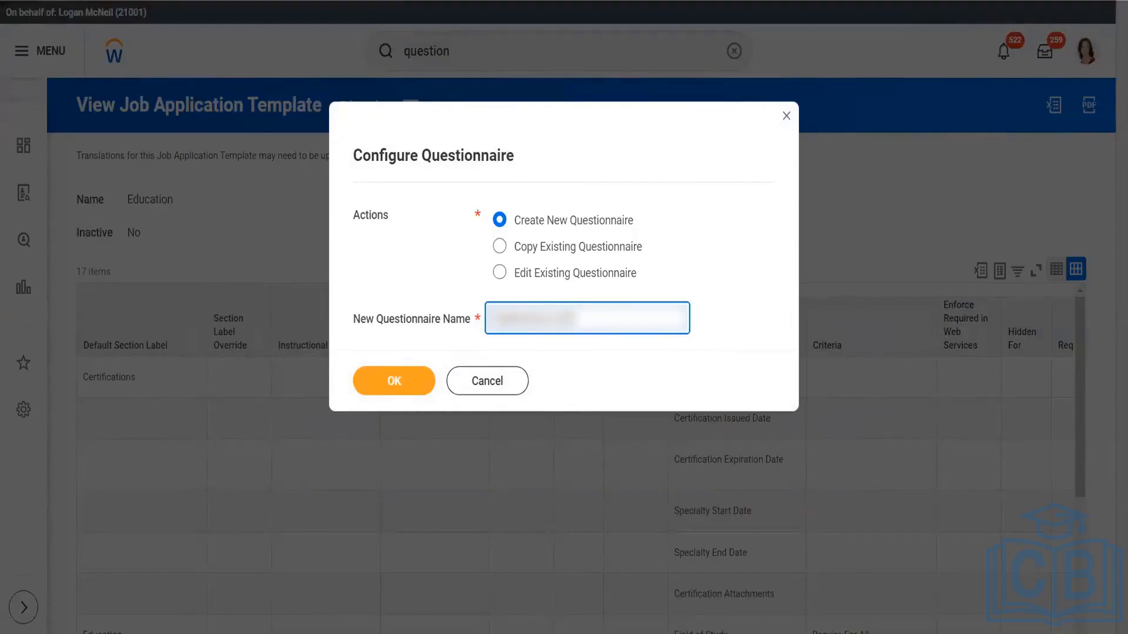
click(415, 382)
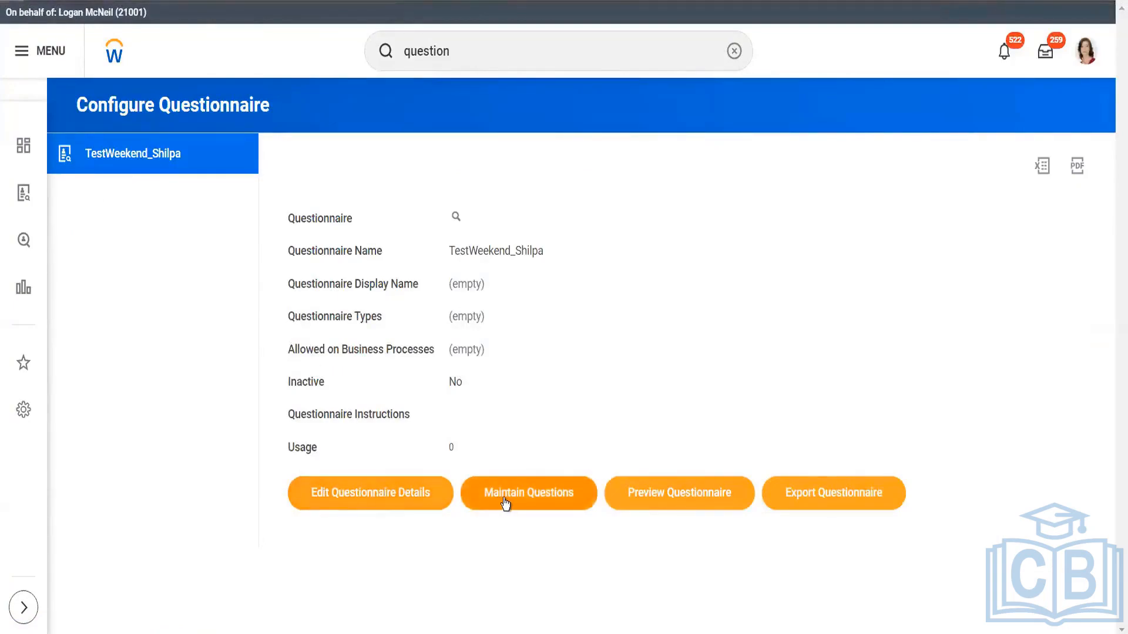
click(386, 497)
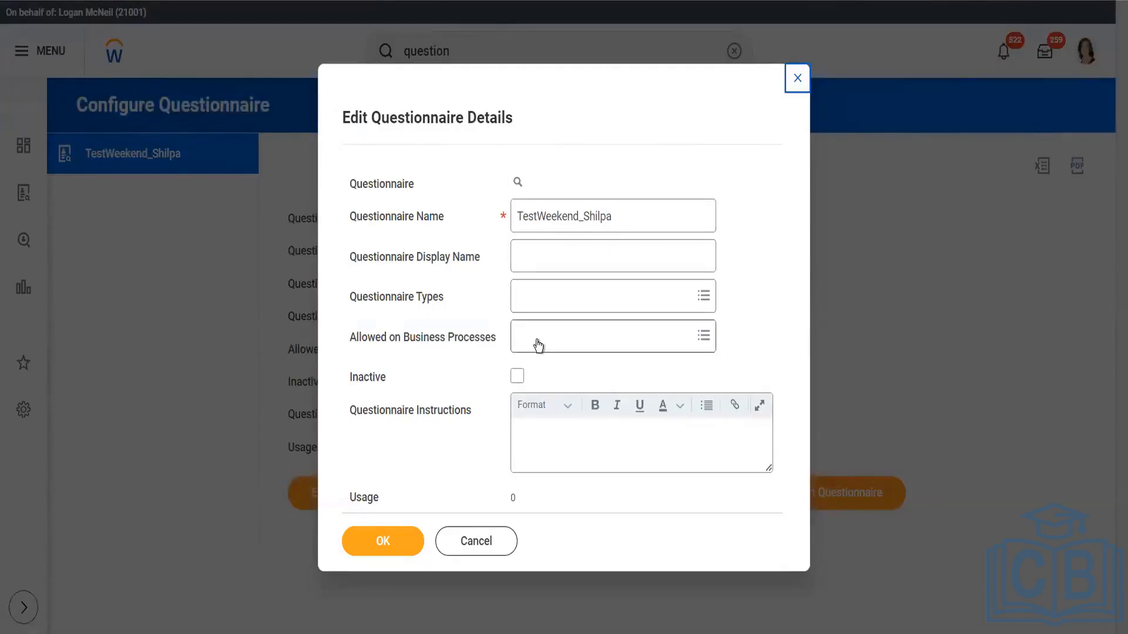
Search for "background" and allow the questionnaire on the Background Check business process
click(604, 343)
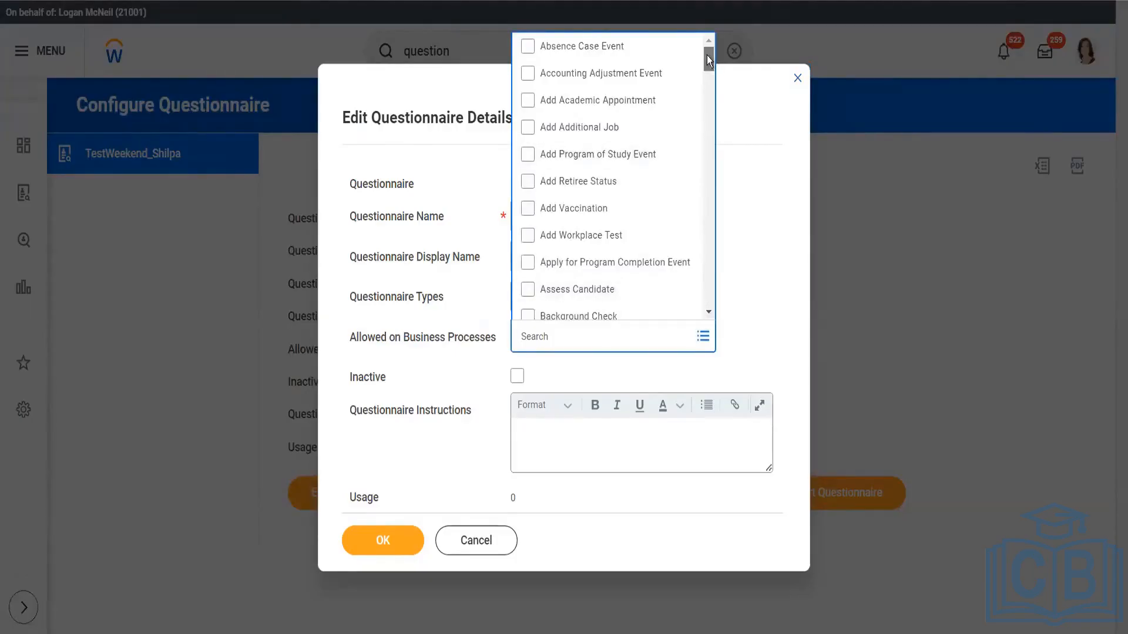
drag(707, 55, 707, 69)
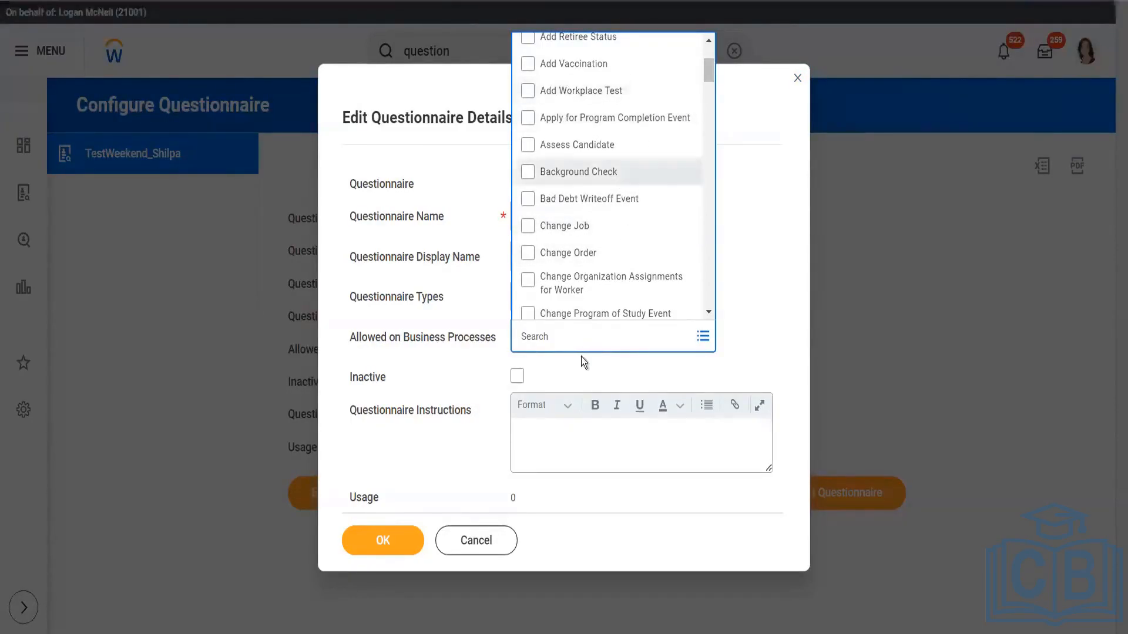
text(bac)
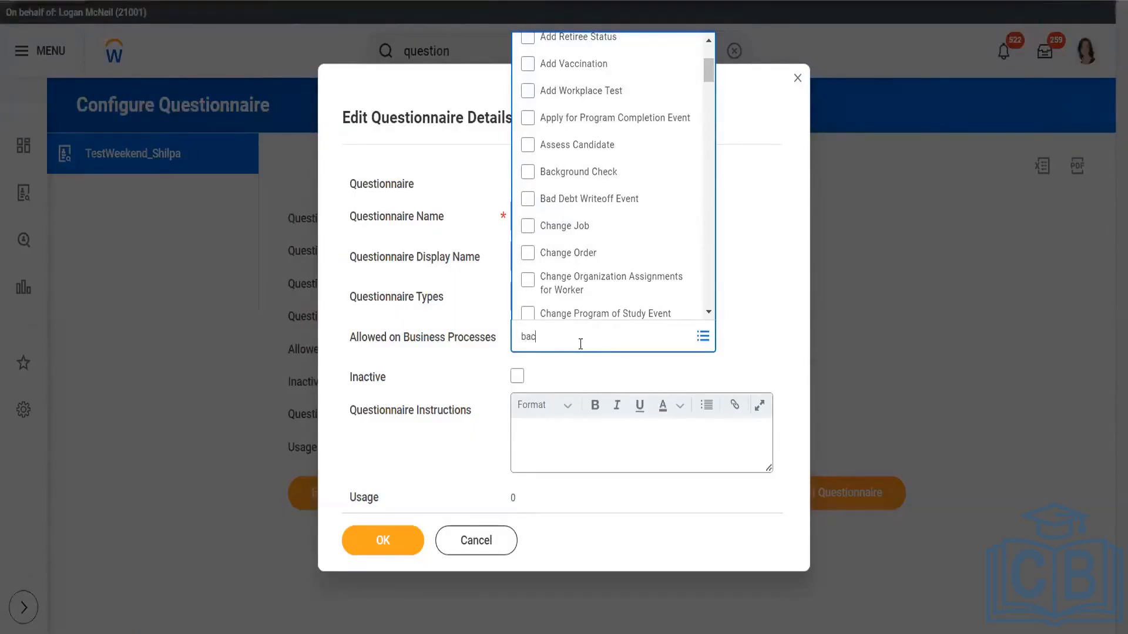
text(kground)
key(Return)
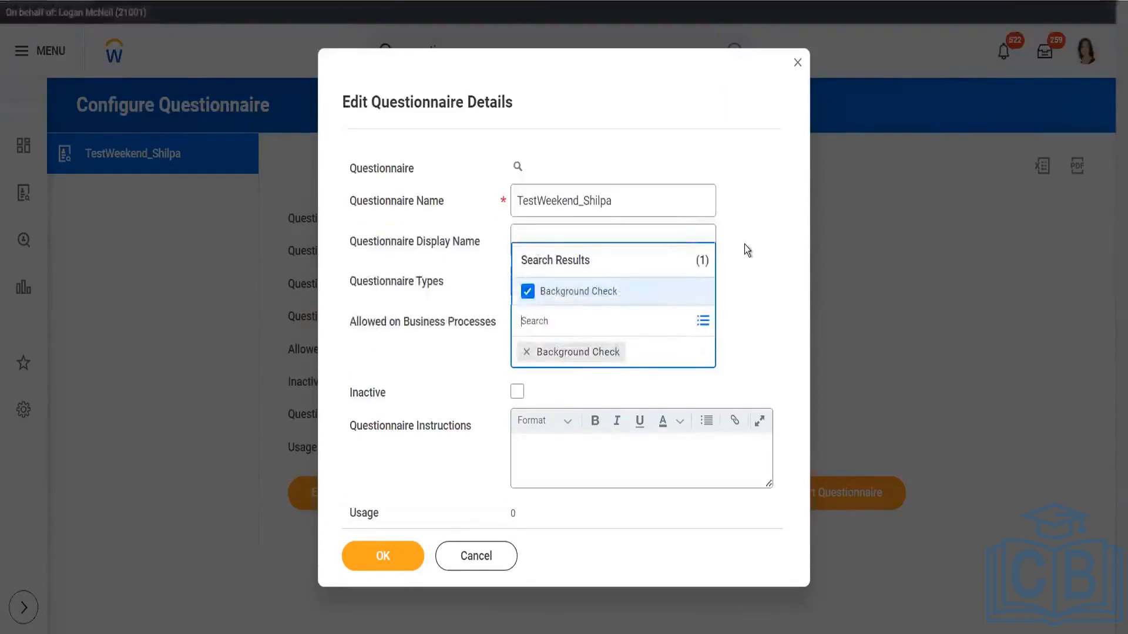
click(745, 244)
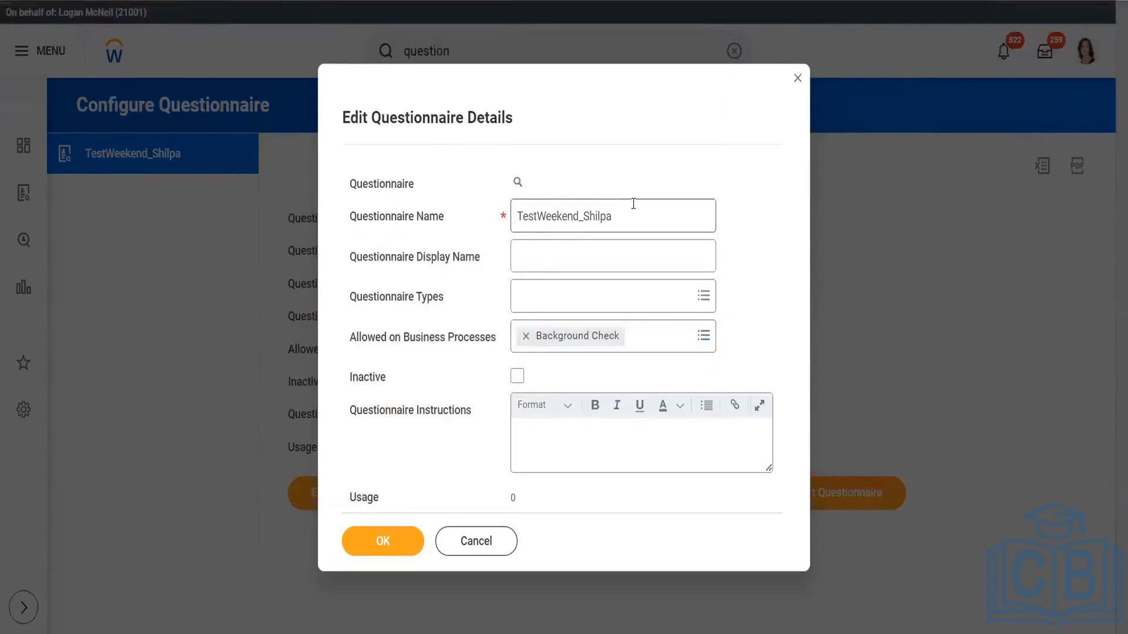
Remove Background Check from the questionnaire's allowed business processes and save the questionnaire details
drag(633, 205, 484, 216)
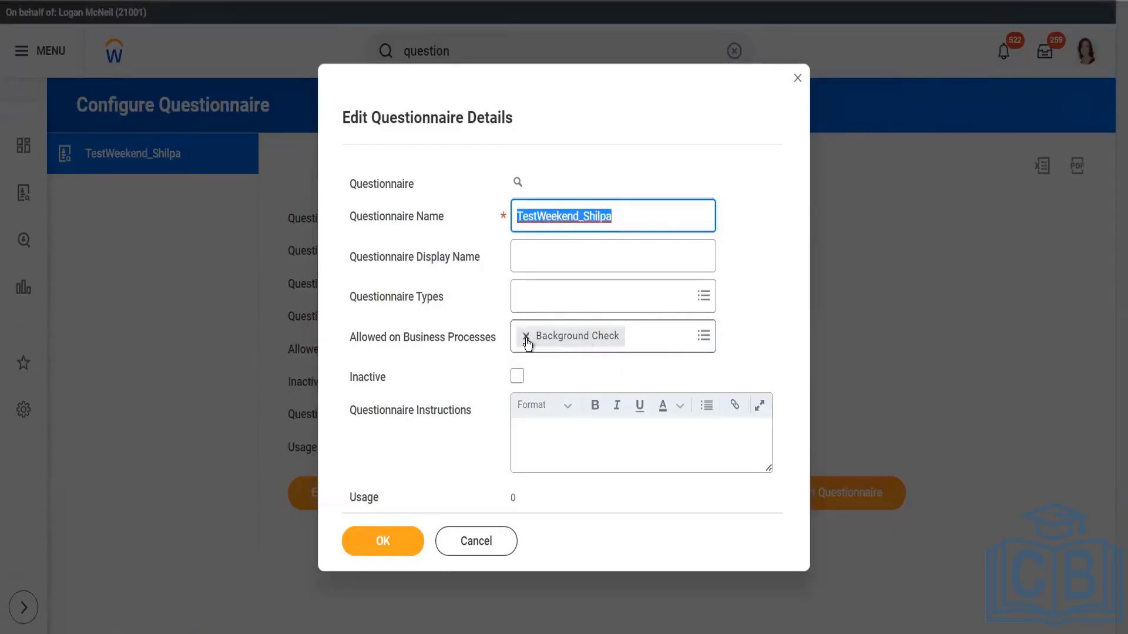
click(572, 346)
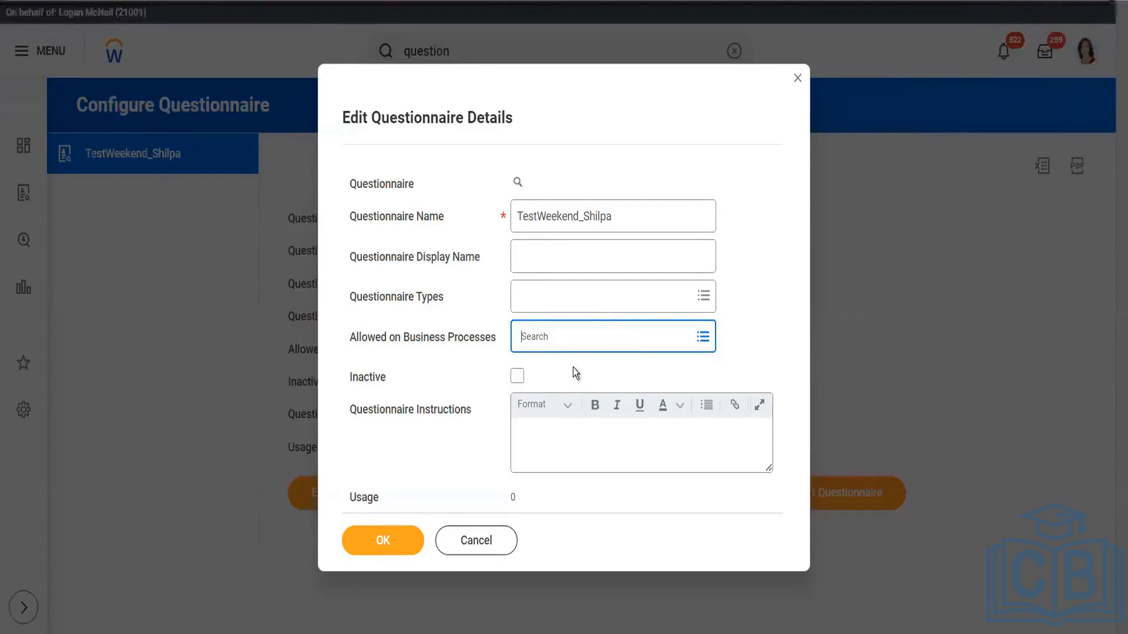
click(612, 335)
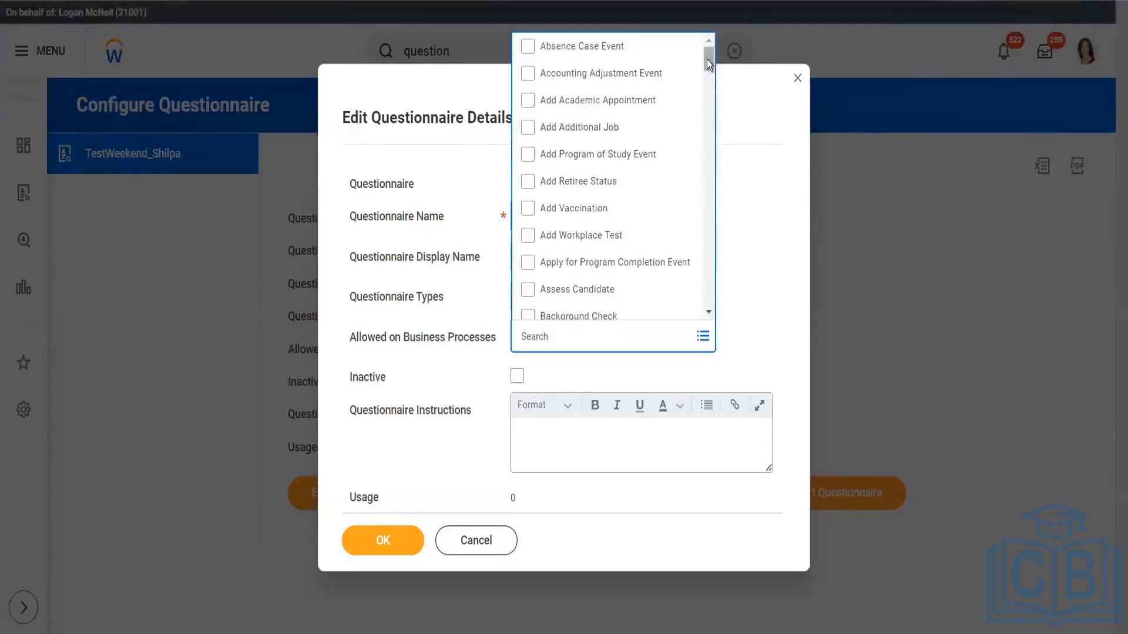
mouse_move(709, 62)
mouse_down()
mouse_move(710, 218)
mouse_move(707, 52)
mouse_up()
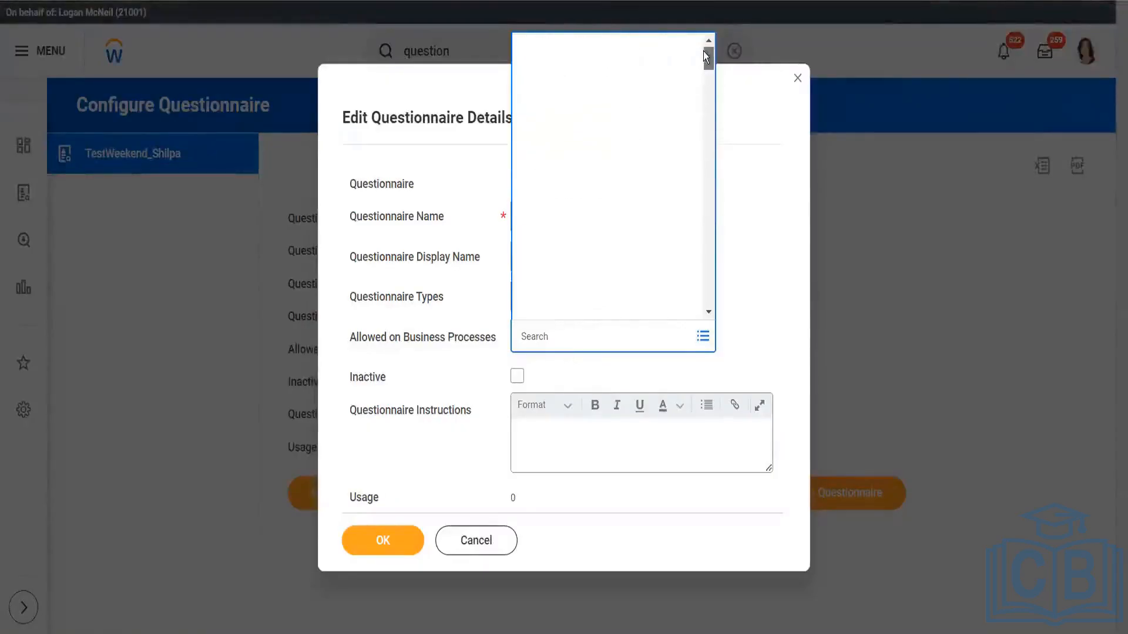
click(741, 298)
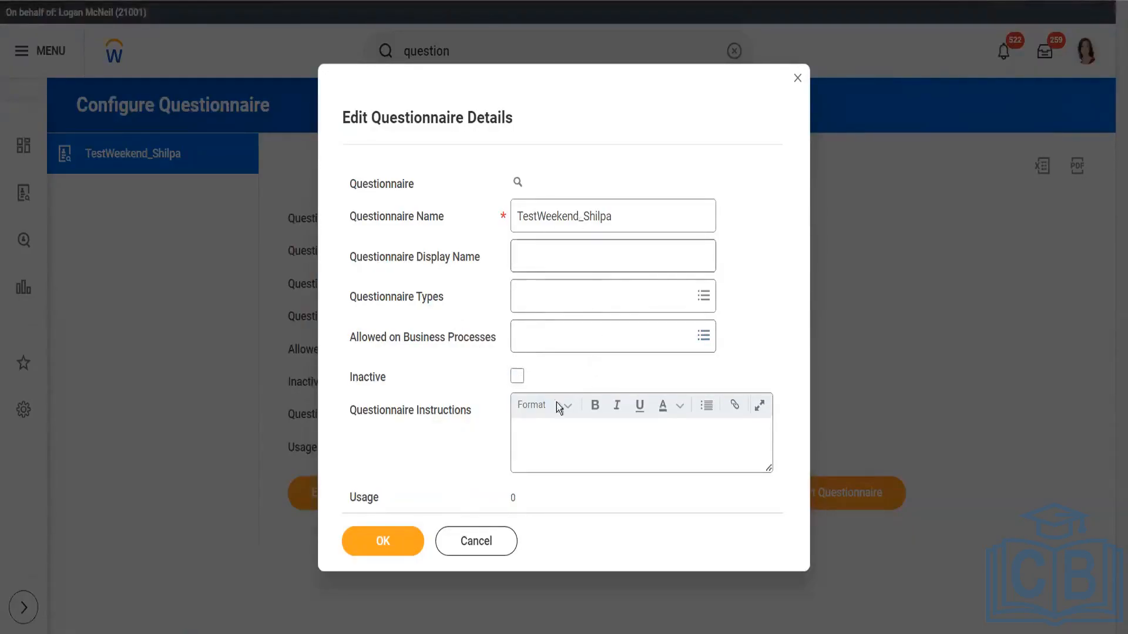
click(379, 538)
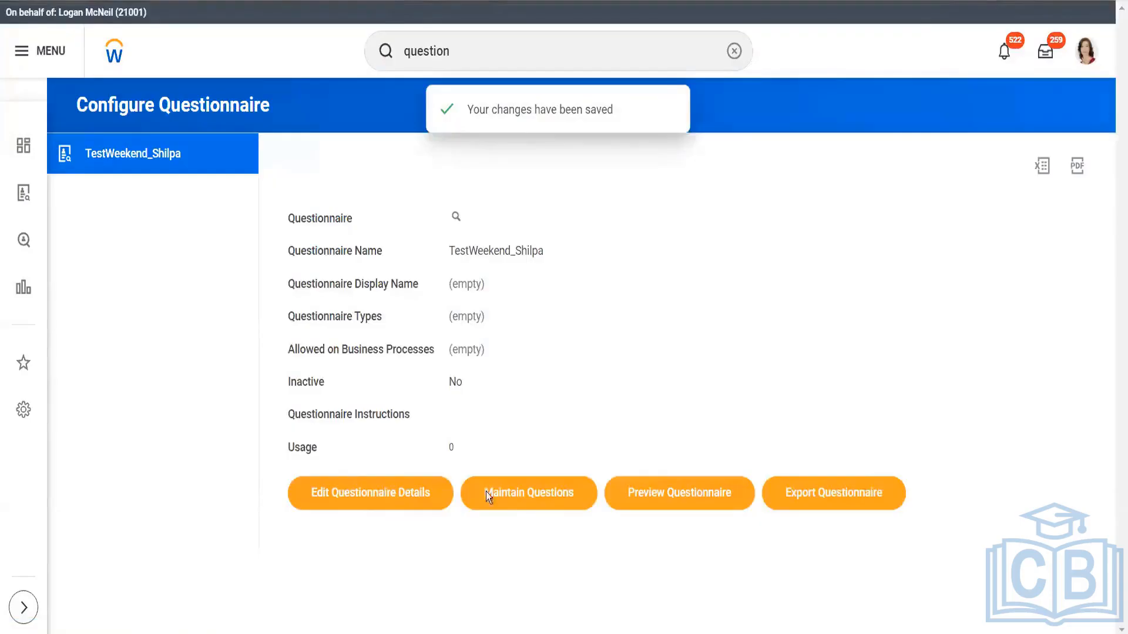
Open the questionnaire's questions for maintenance and show the options for choosing the first question
click(525, 504)
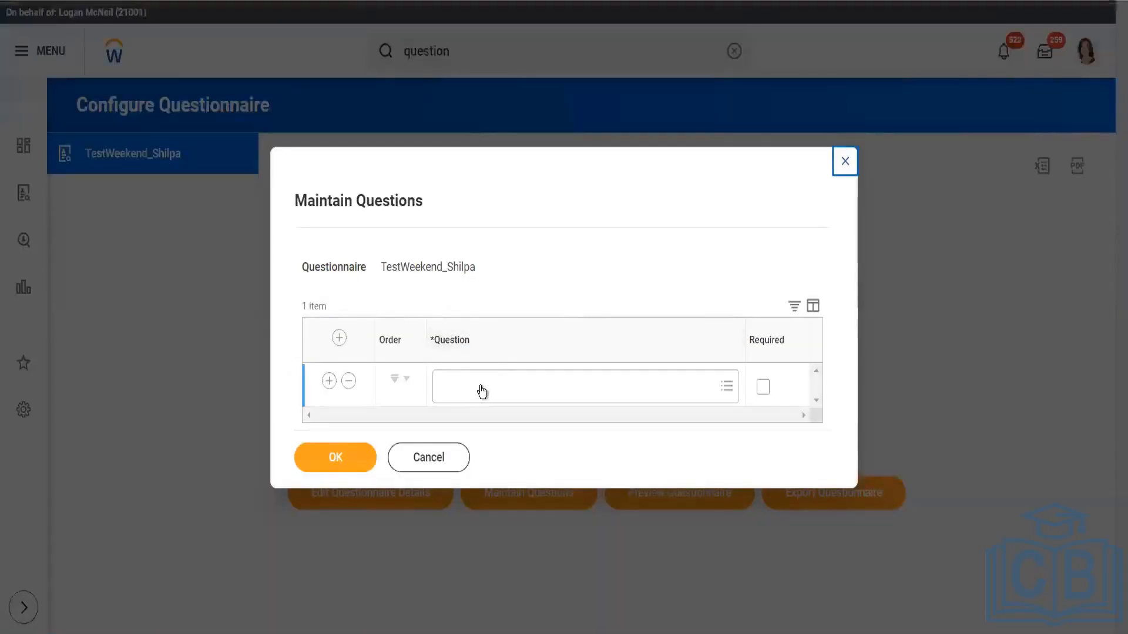
click(482, 386)
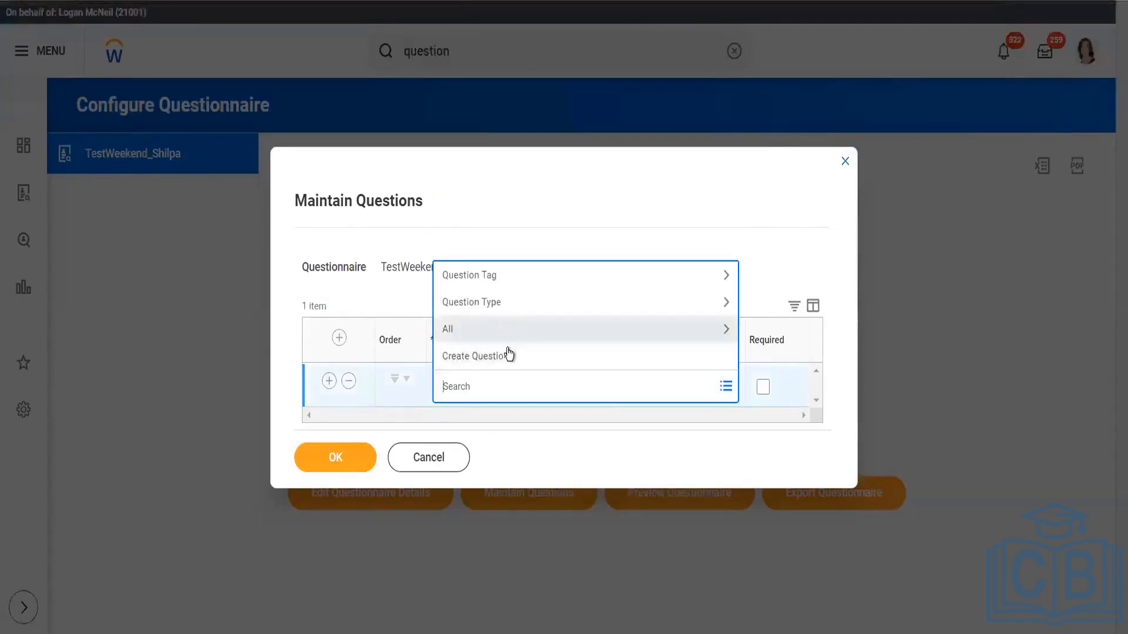
Start creating a new question and set its type to Multiple Choice - Multi Select
click(509, 357)
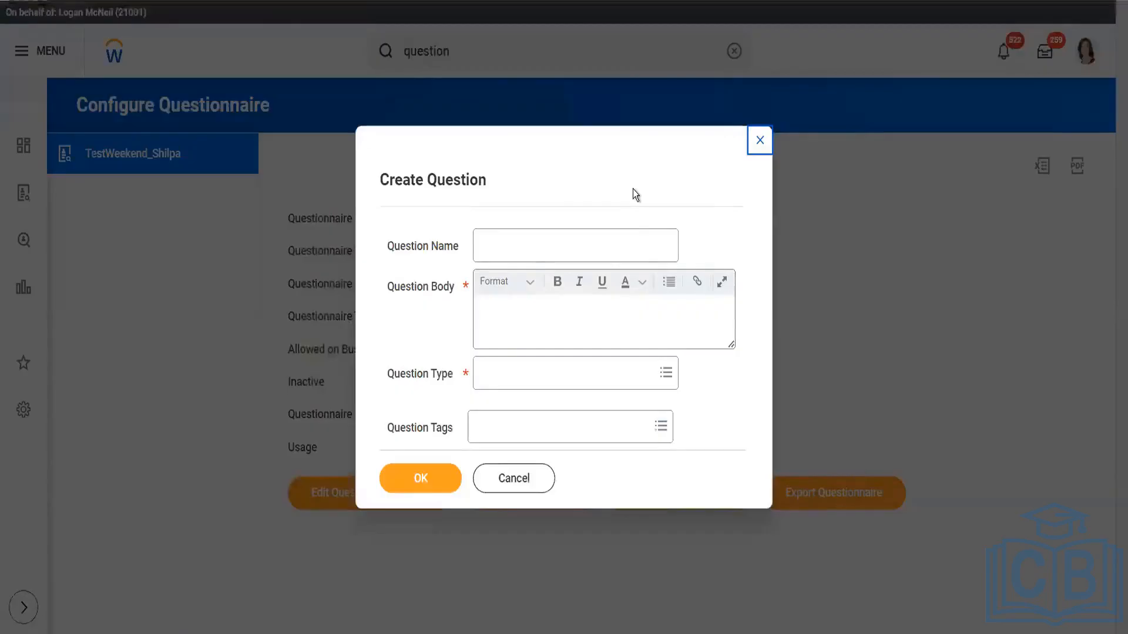
click(574, 324)
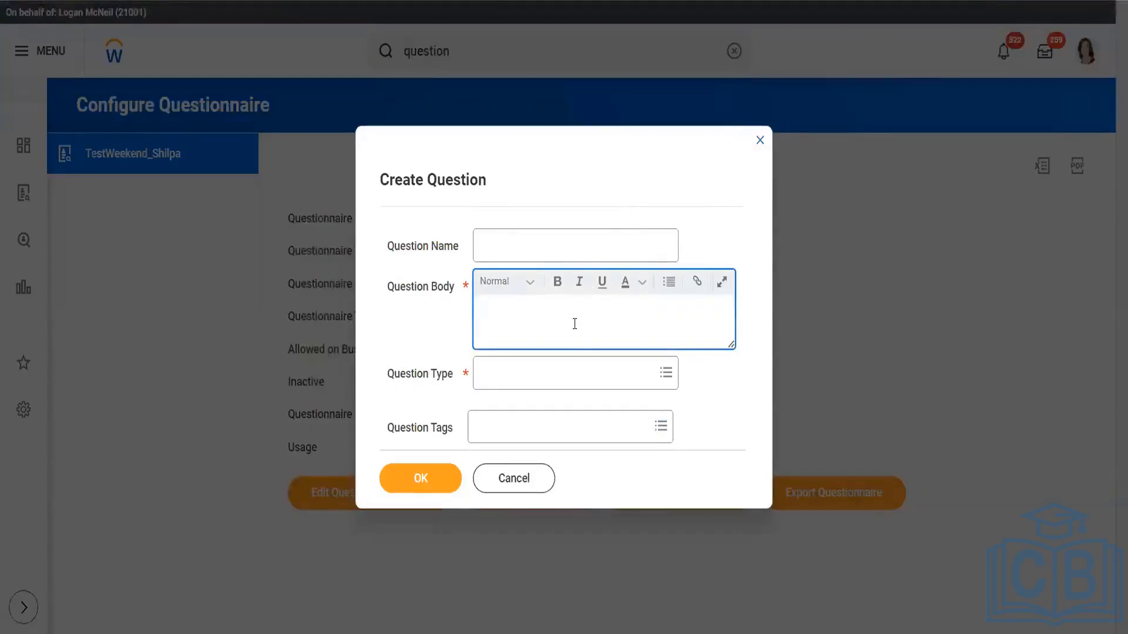
click(555, 373)
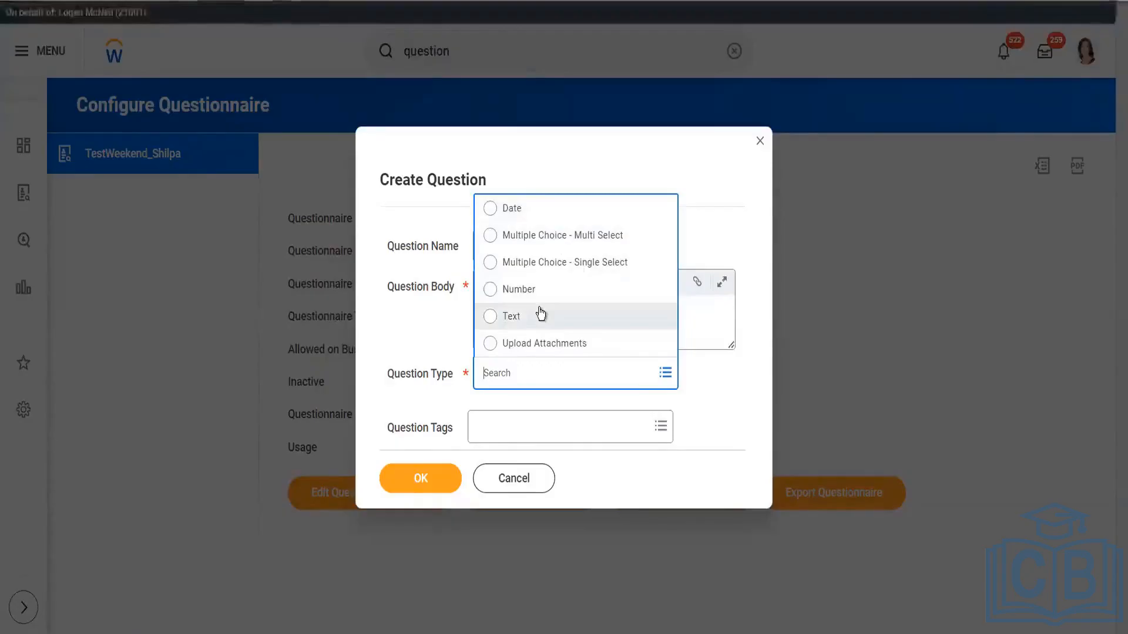
click(537, 236)
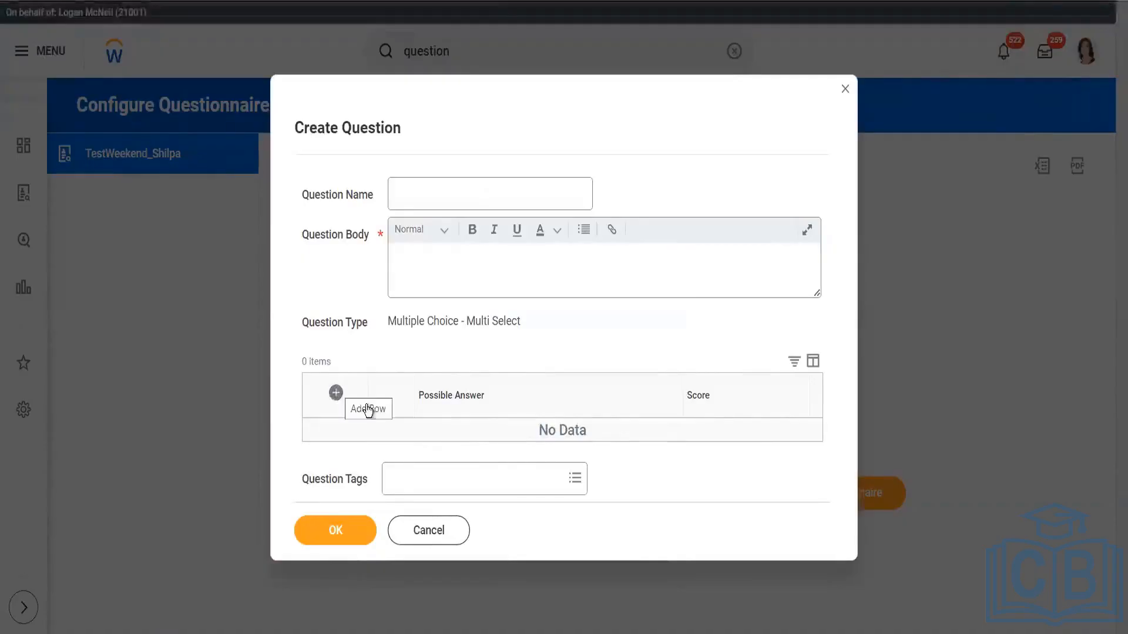
Browse the available question tags for the new question and discard the question without saving
click(576, 480)
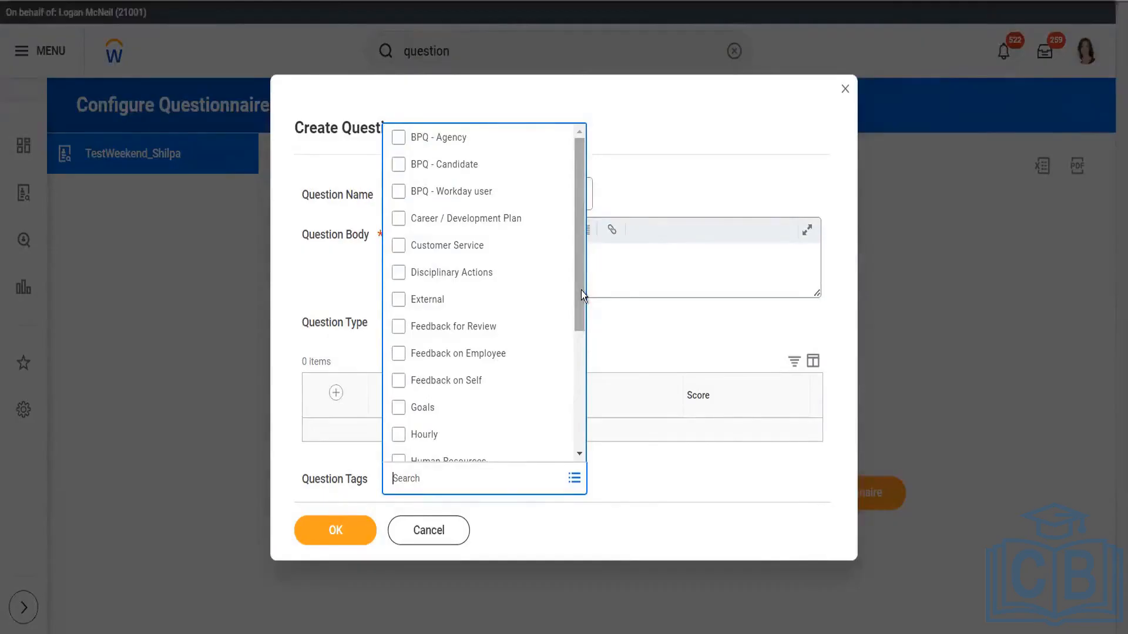
drag(581, 294, 582, 165)
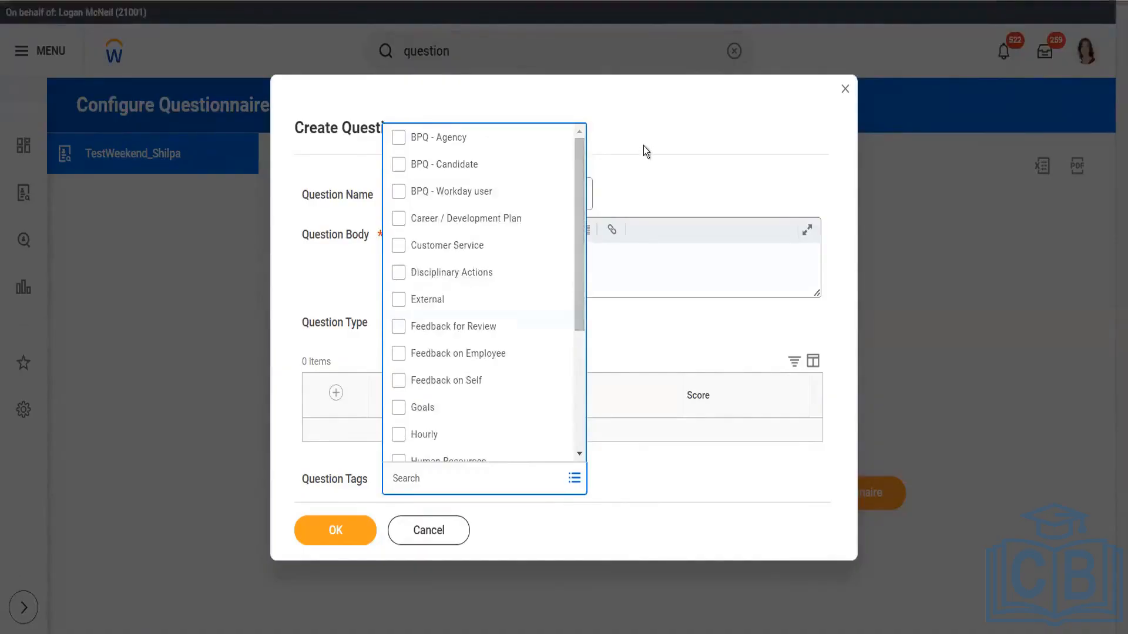
click(646, 160)
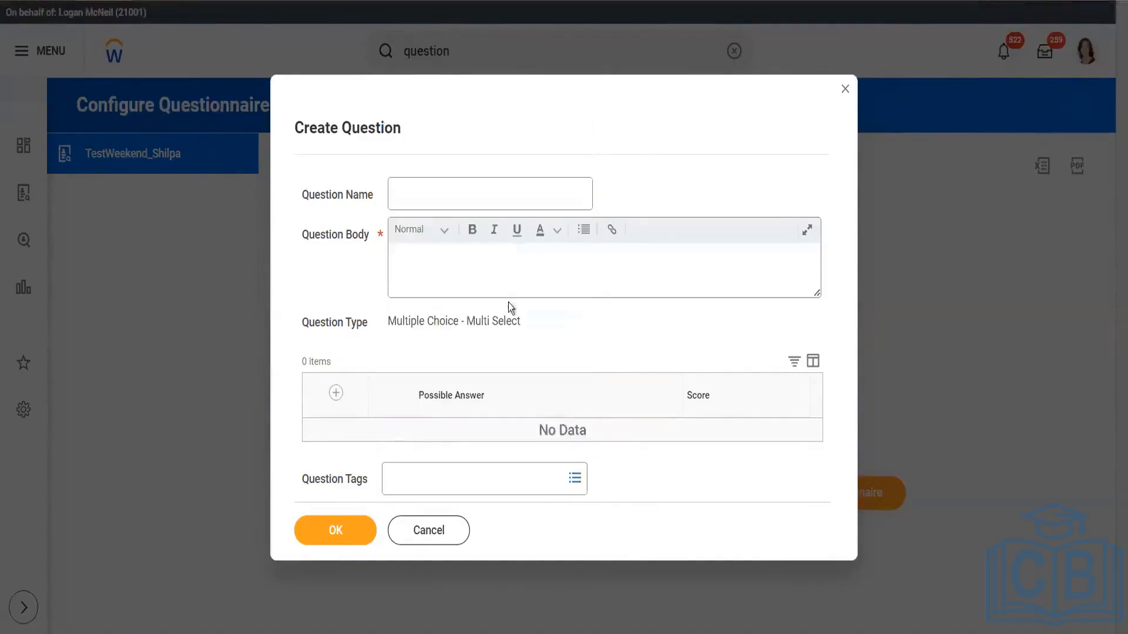
click(523, 265)
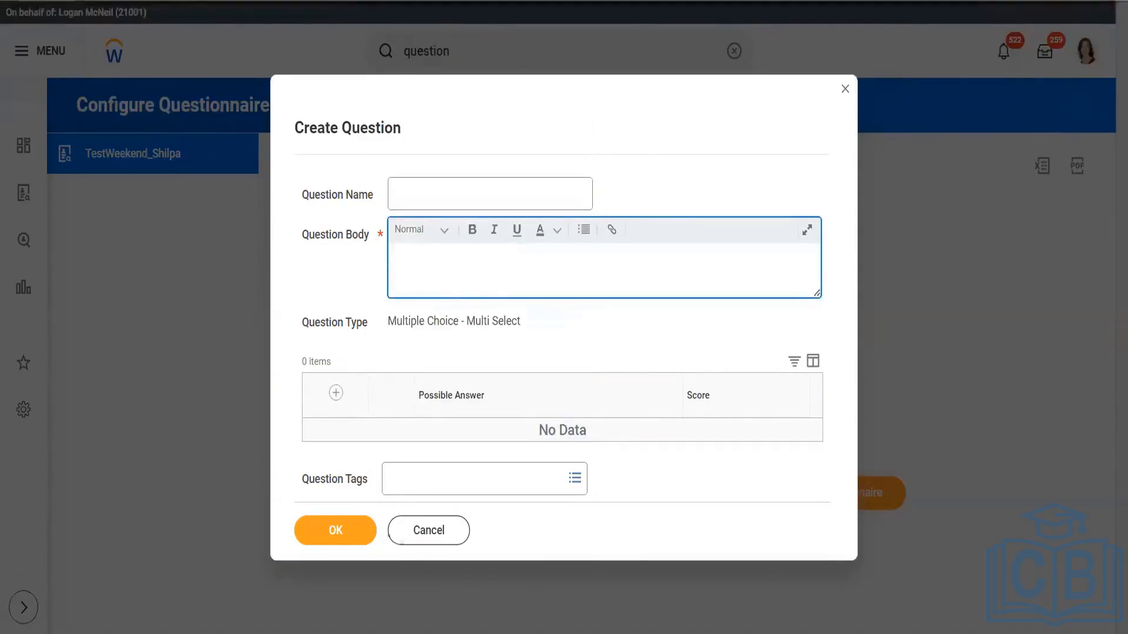
click(414, 540)
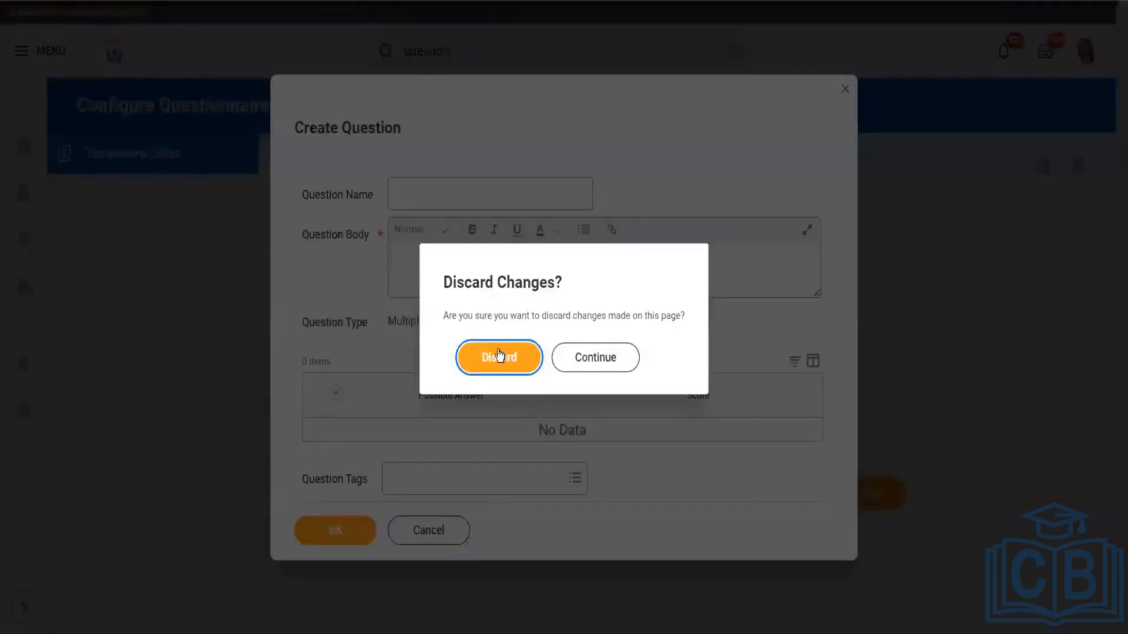
click(499, 356)
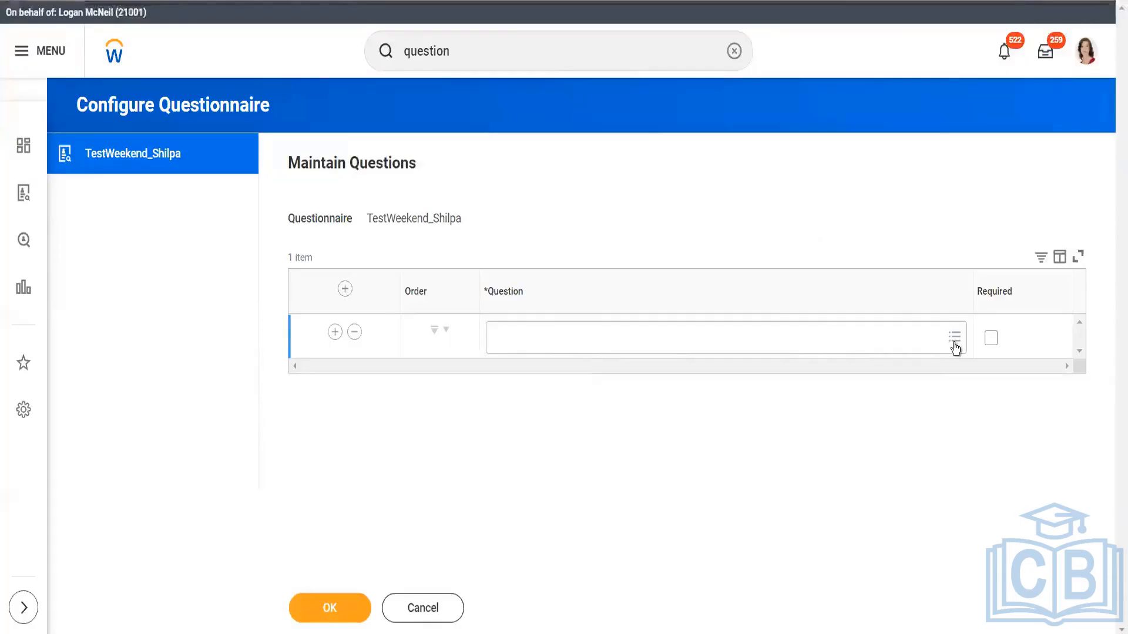
Add the existing Age question to the questionnaire from the full list of questions
click(955, 346)
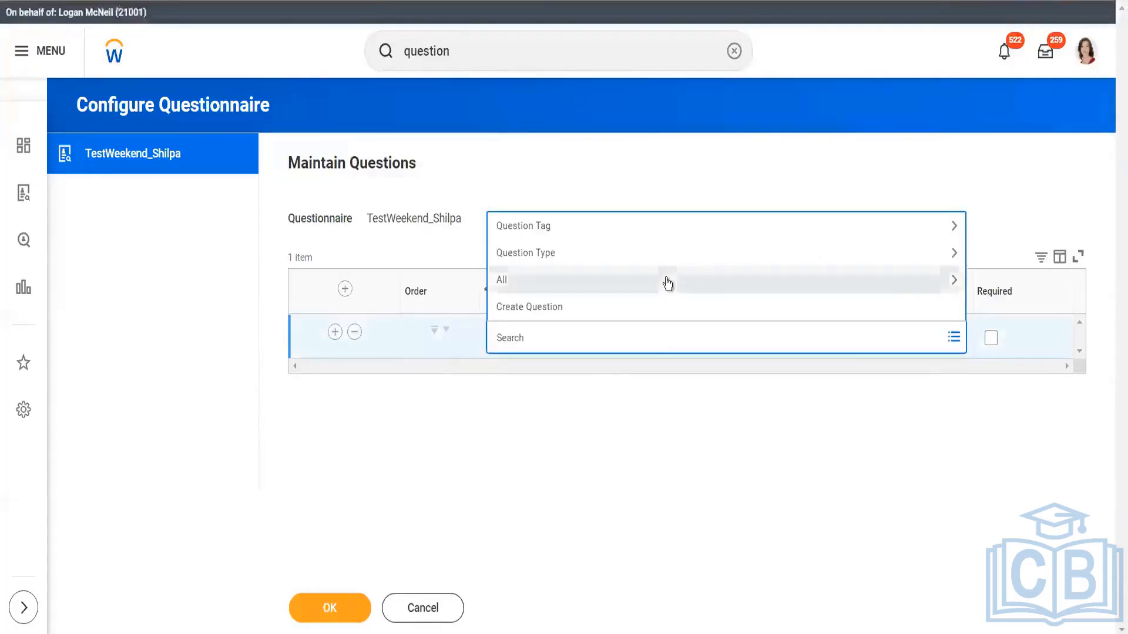
click(587, 281)
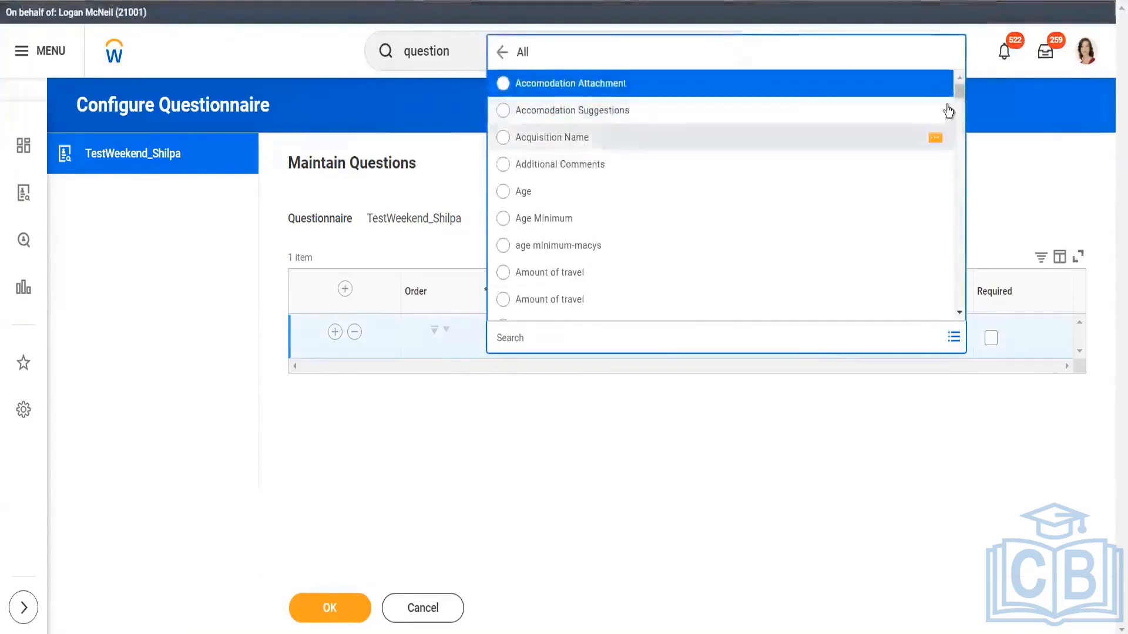
drag(959, 101, 959, 82)
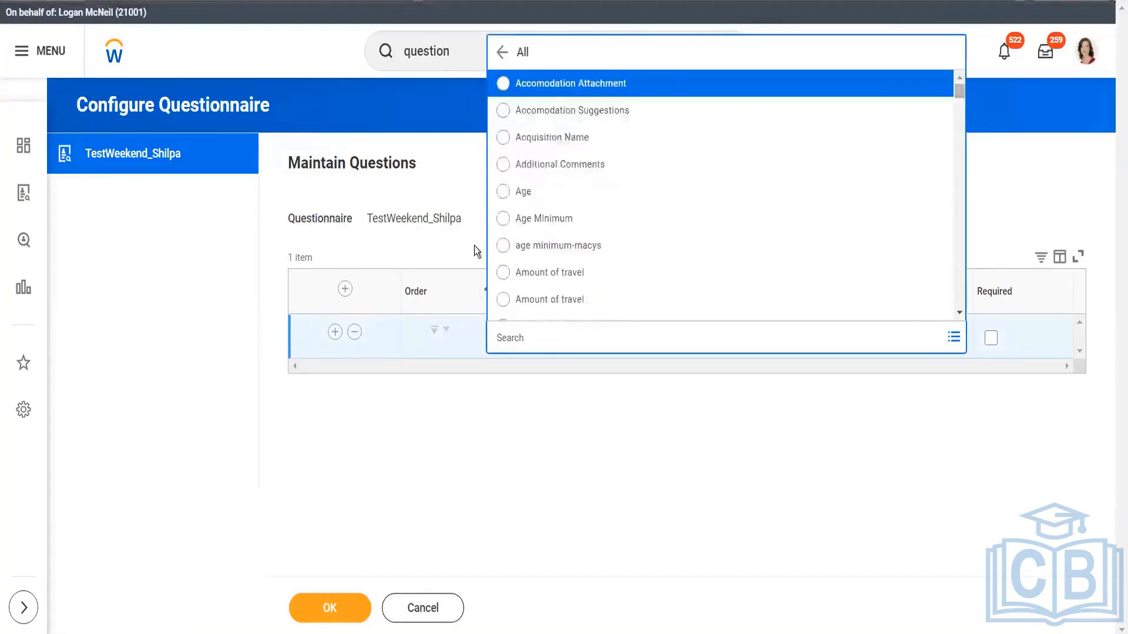
click(579, 201)
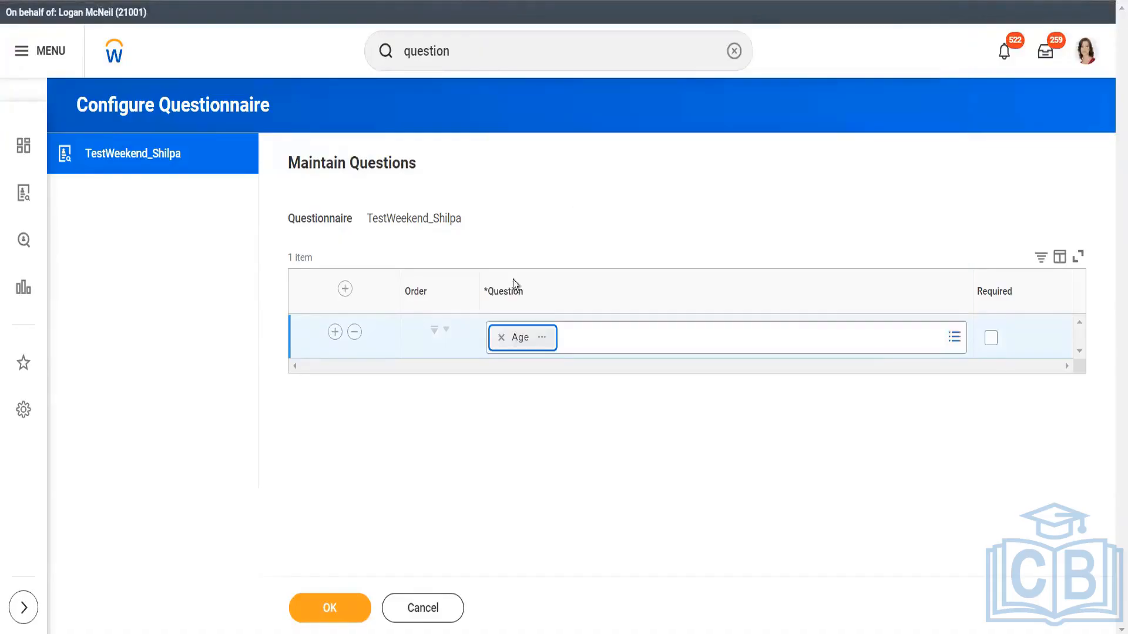
Add the existing Acquisition Name question in a new row above Age and save the questionnaire's questions
click(345, 289)
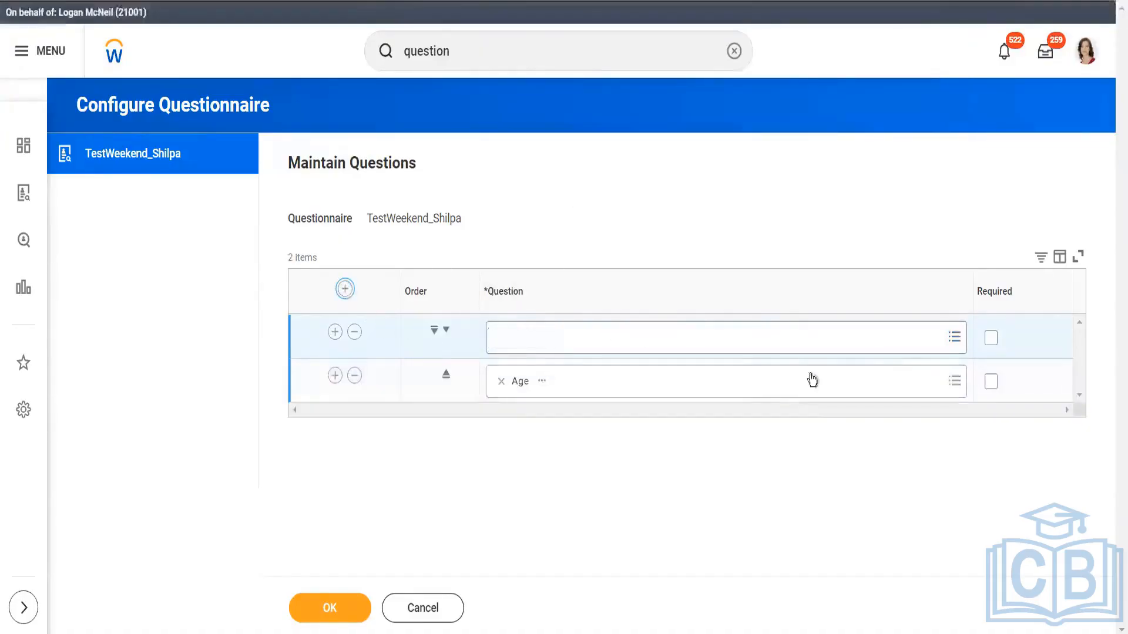
click(954, 339)
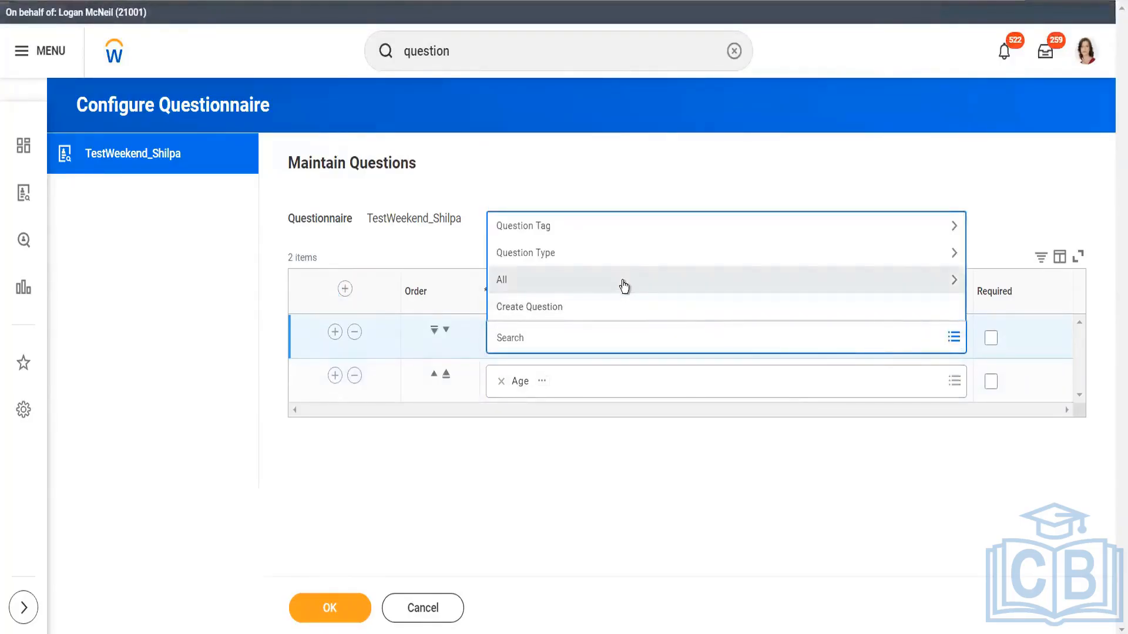
click(624, 287)
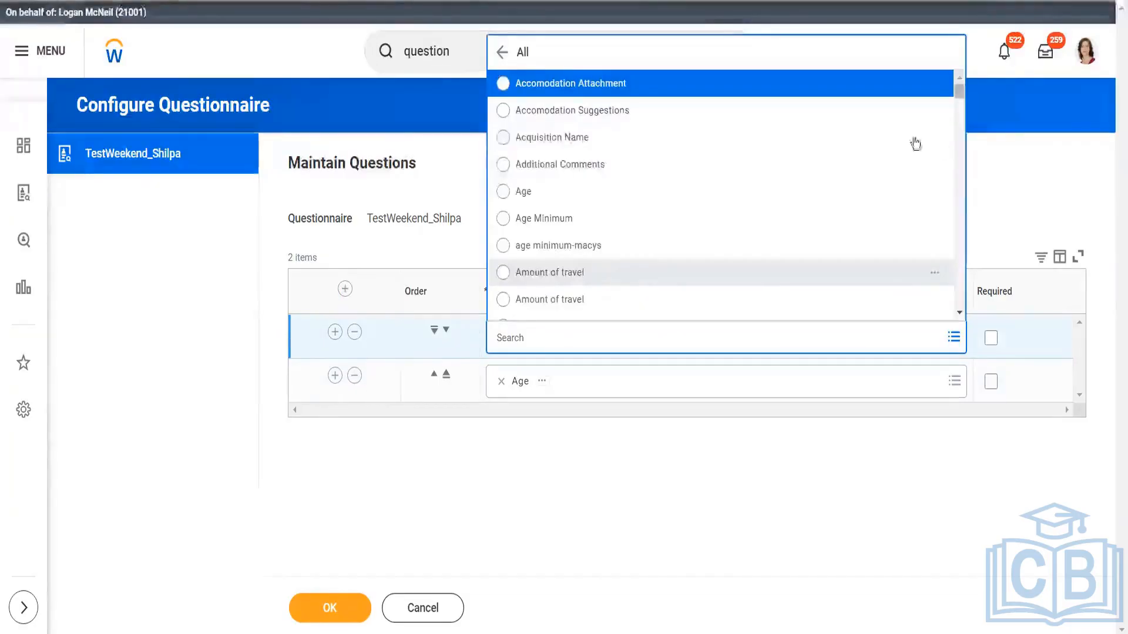
click(586, 141)
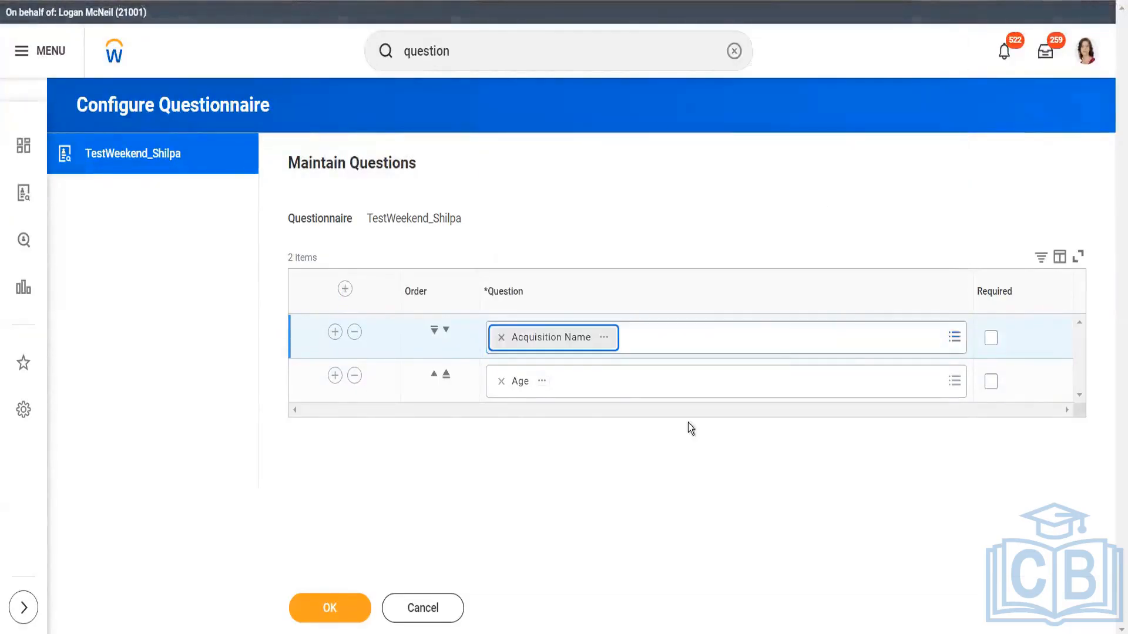
click(339, 612)
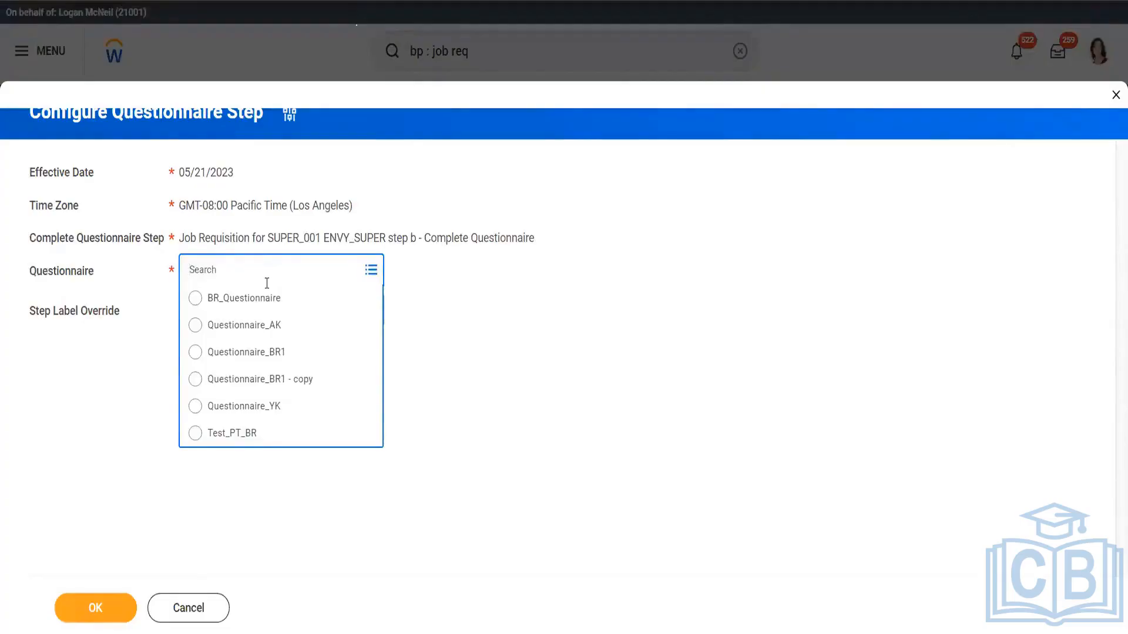
Select the Test_PT_BR questionnaire for step b, Complete Questionnaire, and discard that choice to restart the step configuration
text(test)
key(Return)
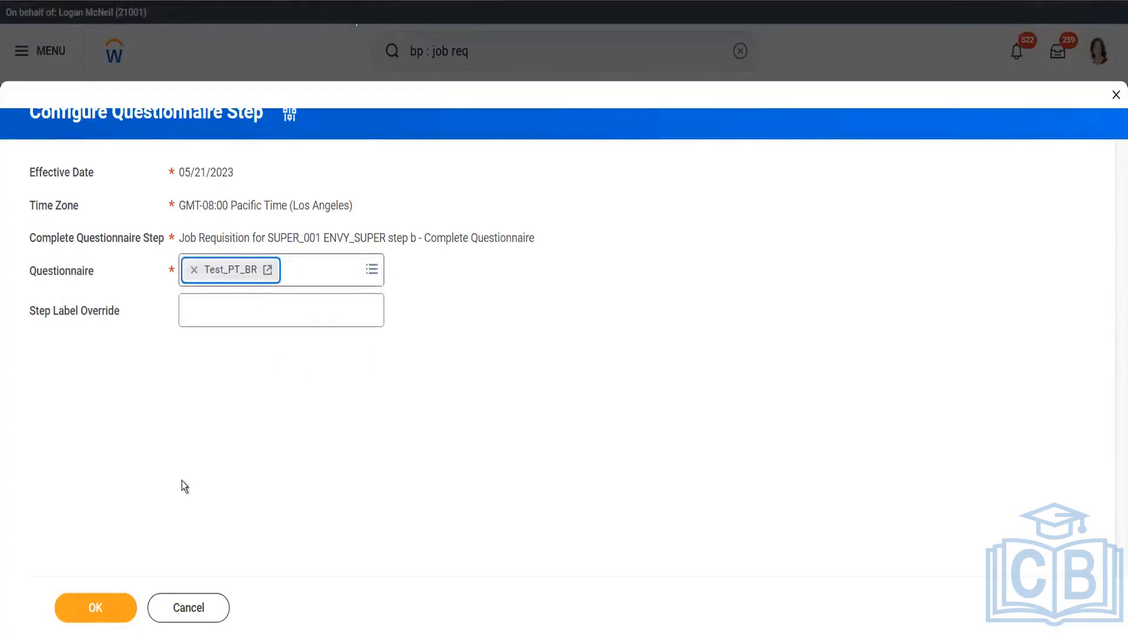
click(290, 121)
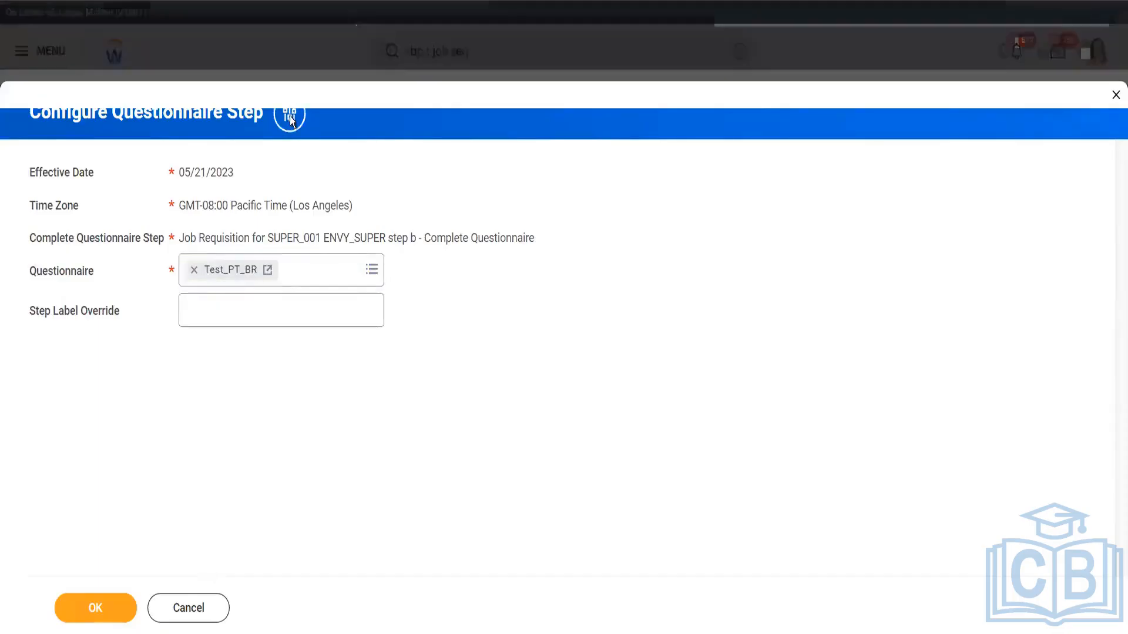
click(490, 357)
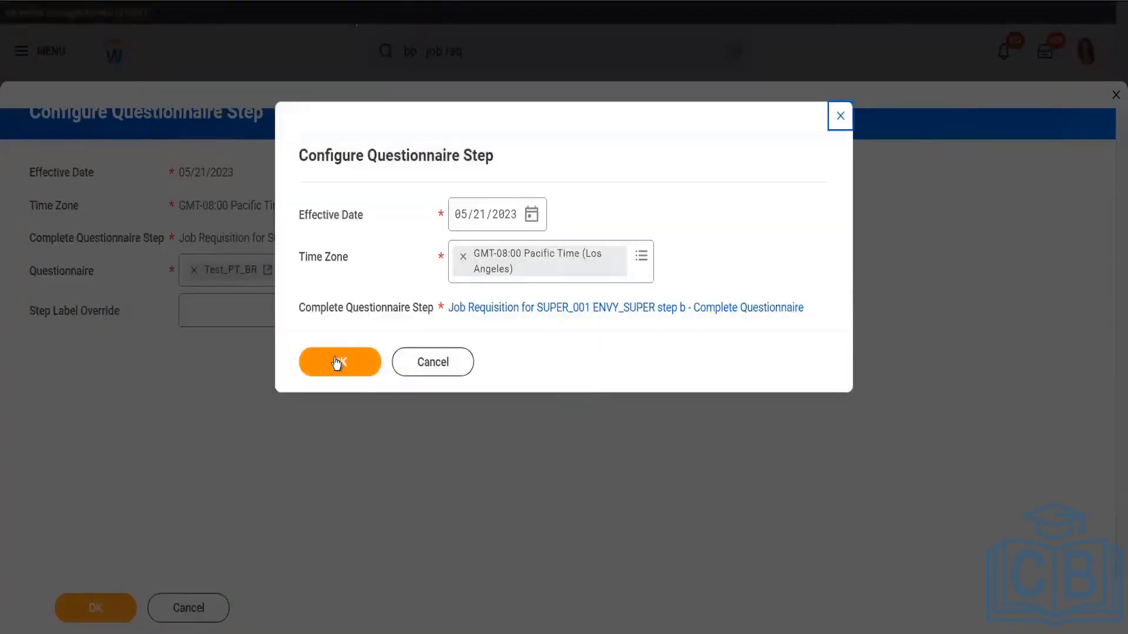
Review the questionnaires available for step b, Complete Questionnaire, and cancel both the step configuration and the business process edit
click(336, 362)
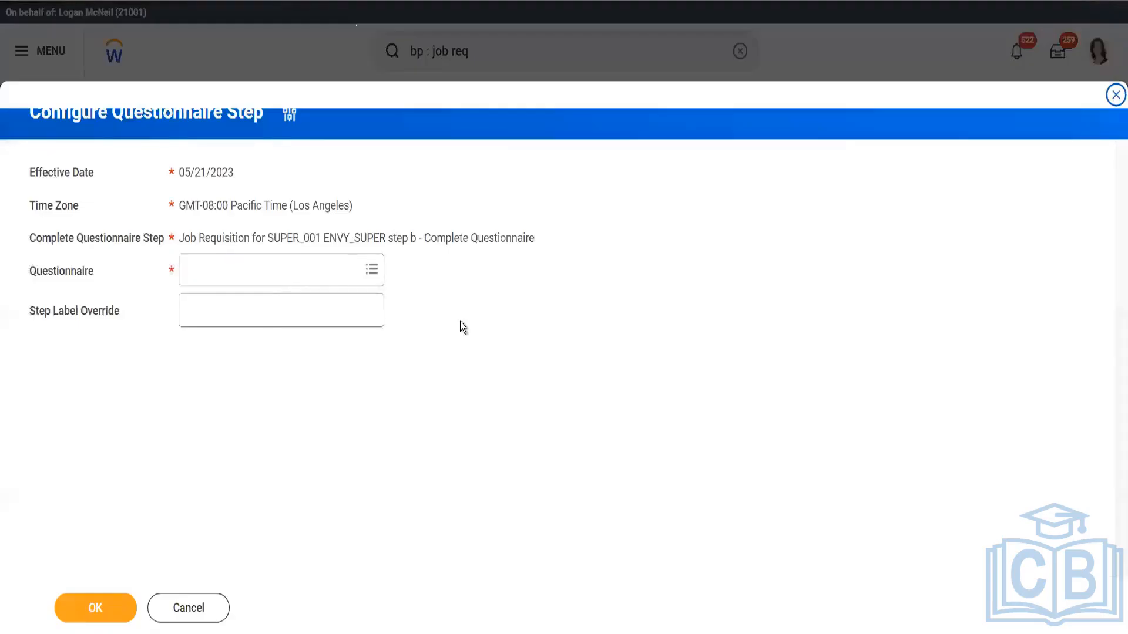
click(293, 270)
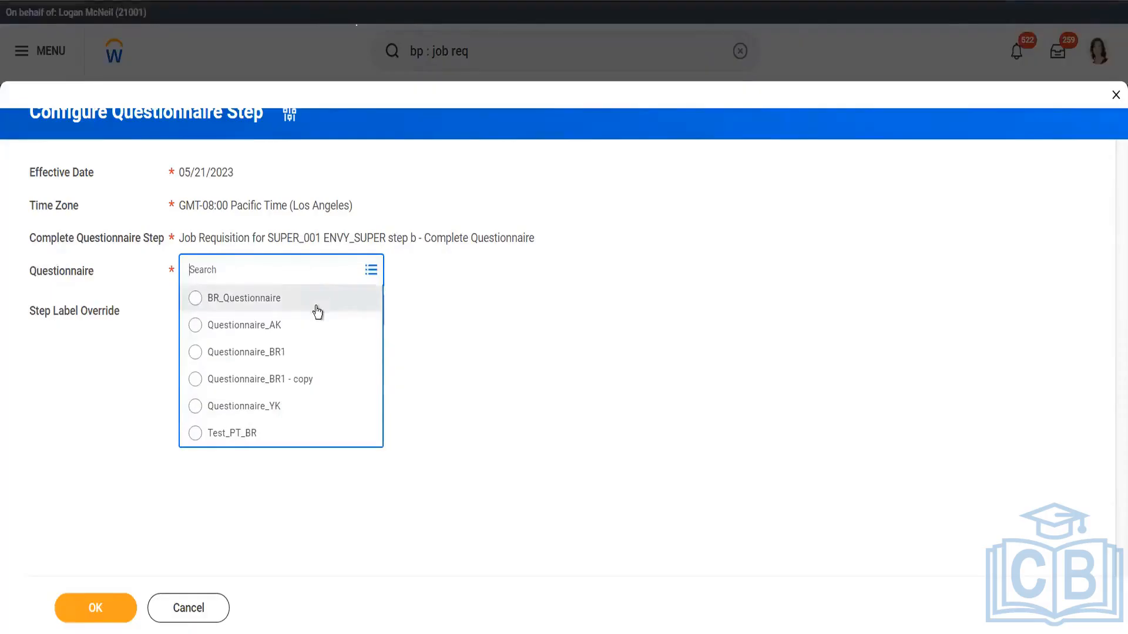
click(286, 519)
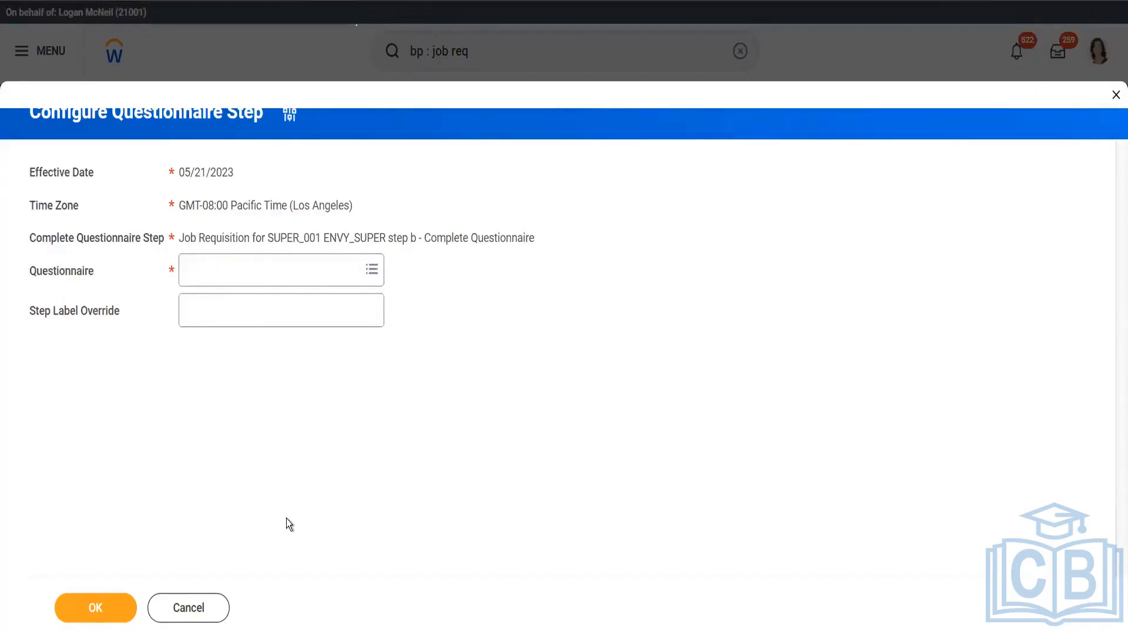
click(184, 615)
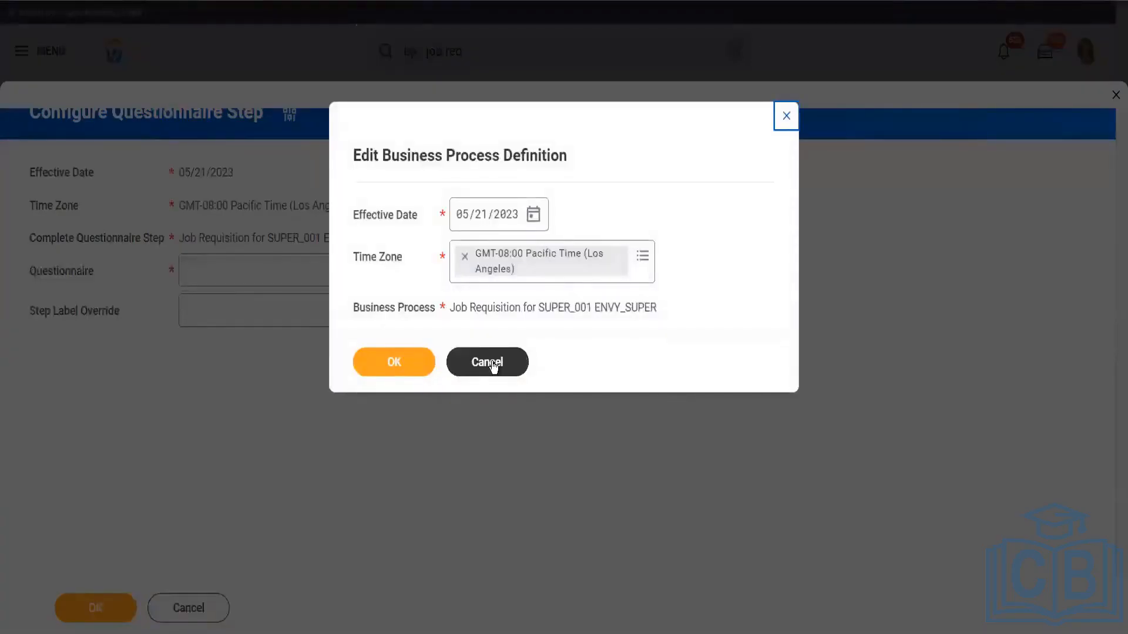
click(492, 364)
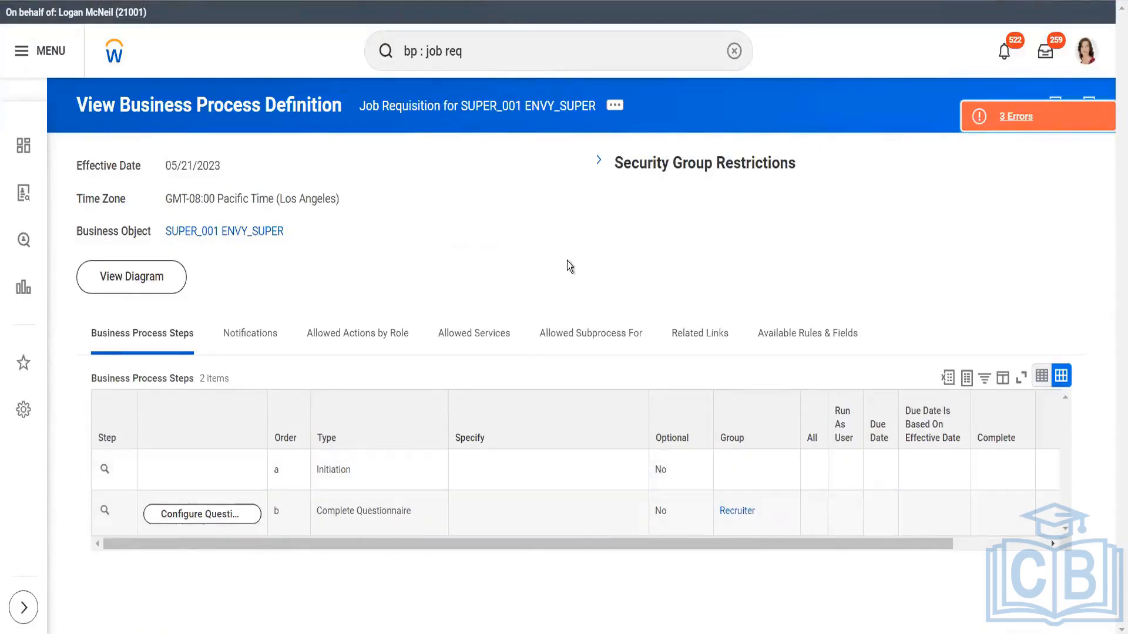
Search for "bp : post" and open the Post Job business process definition for Magna Info-Tech Private Limited
click(489, 50)
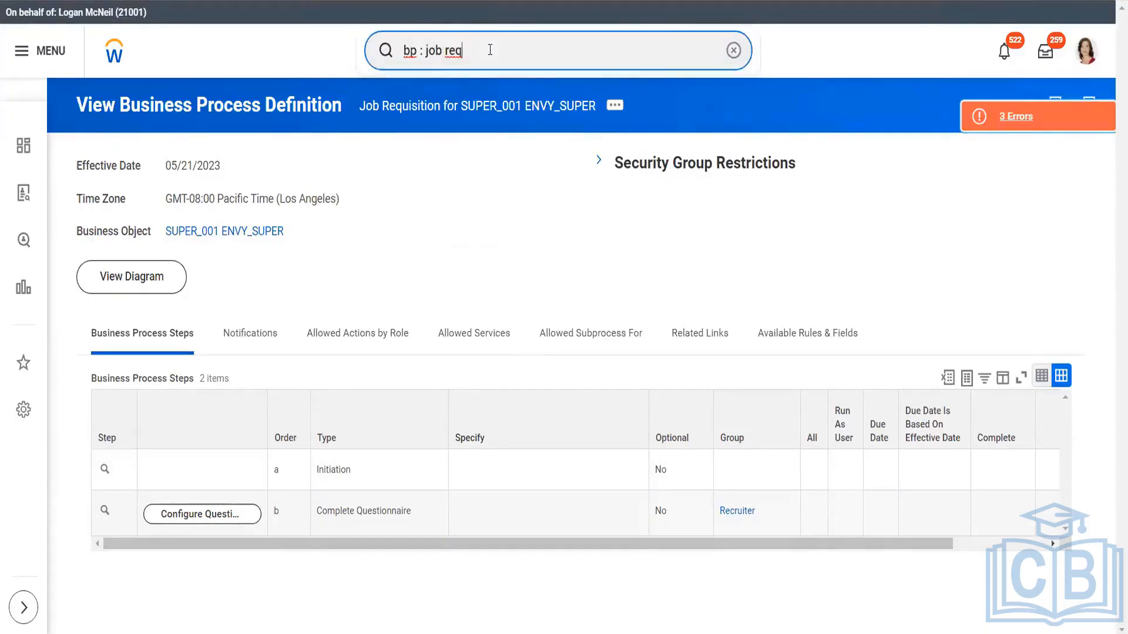
key(BackSpace)
key(BackSpace)
key(BackSpace)
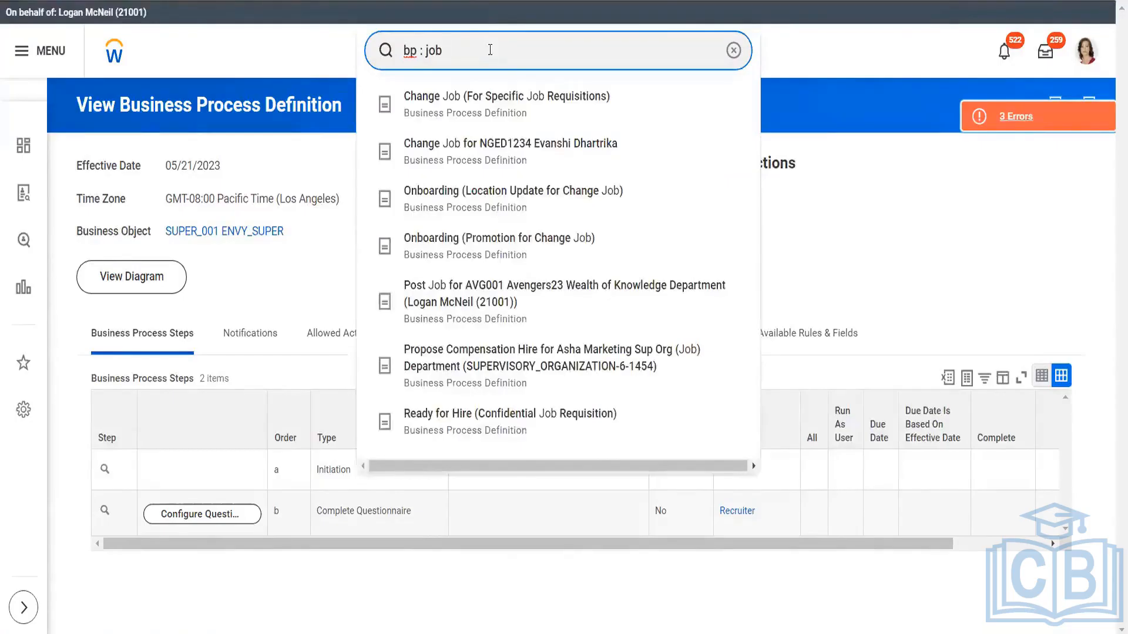
key(BackSpace)
key(BackSpace)
key(BackSpace)
text(post)
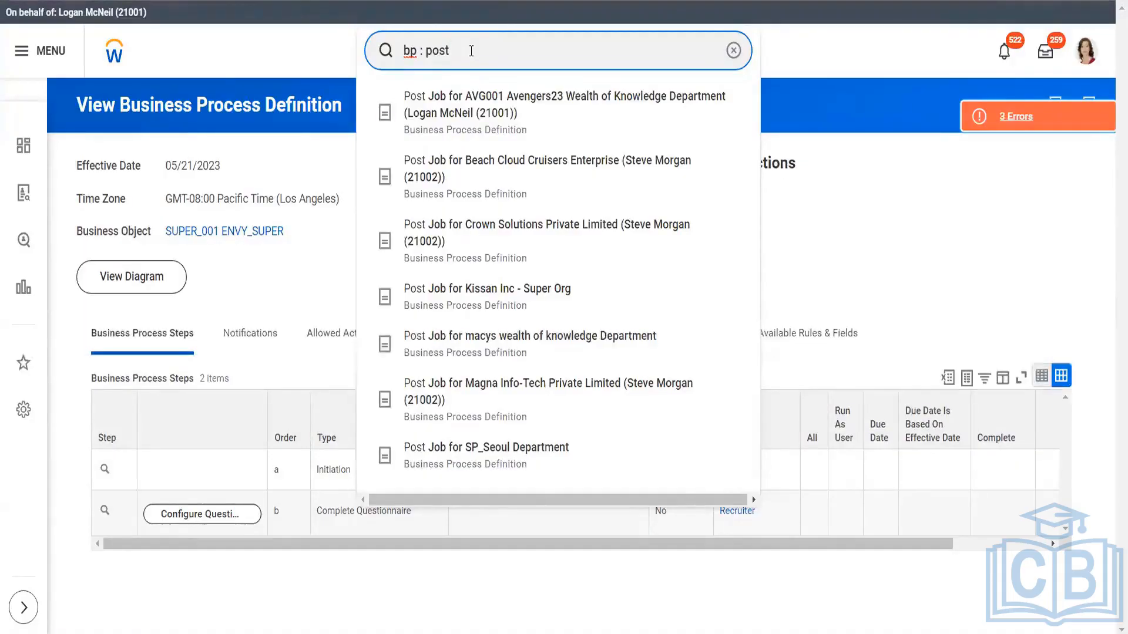
click(526, 383)
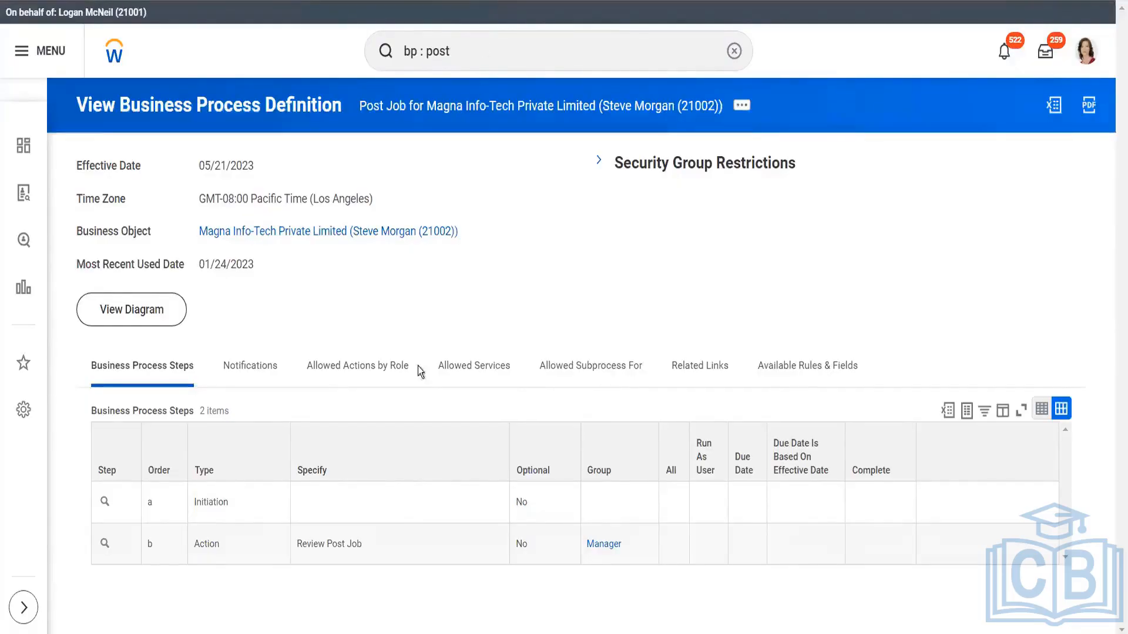
Open the Magna Info-Tech Post Job definition for editing with the proposed effective date 05/21/2023 and time zone
click(741, 105)
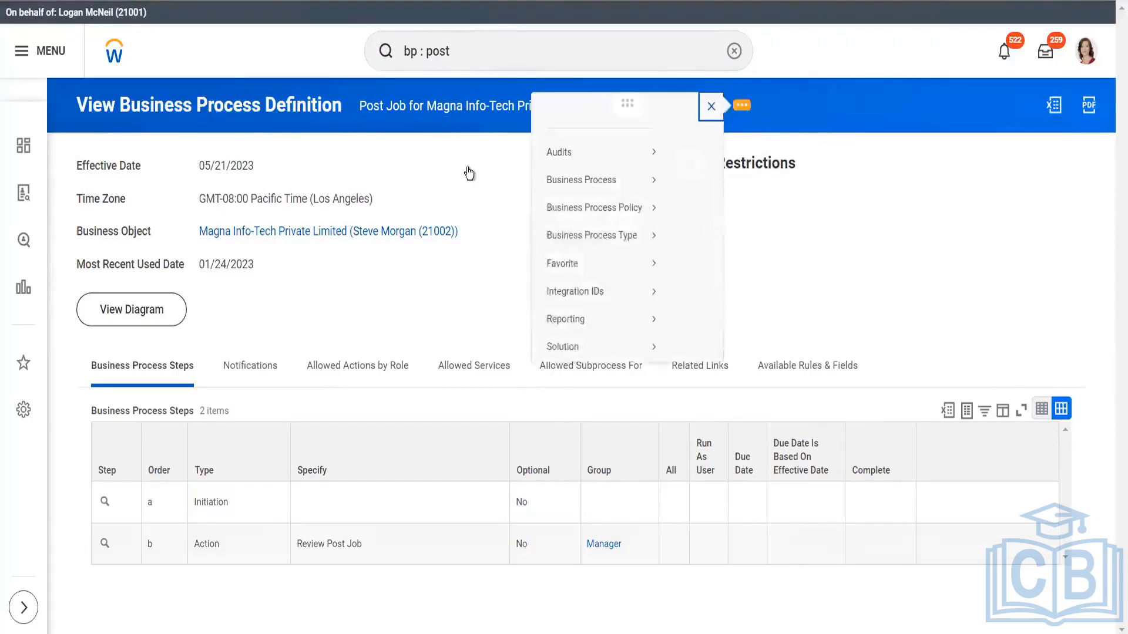
mouse_move(190, 197)
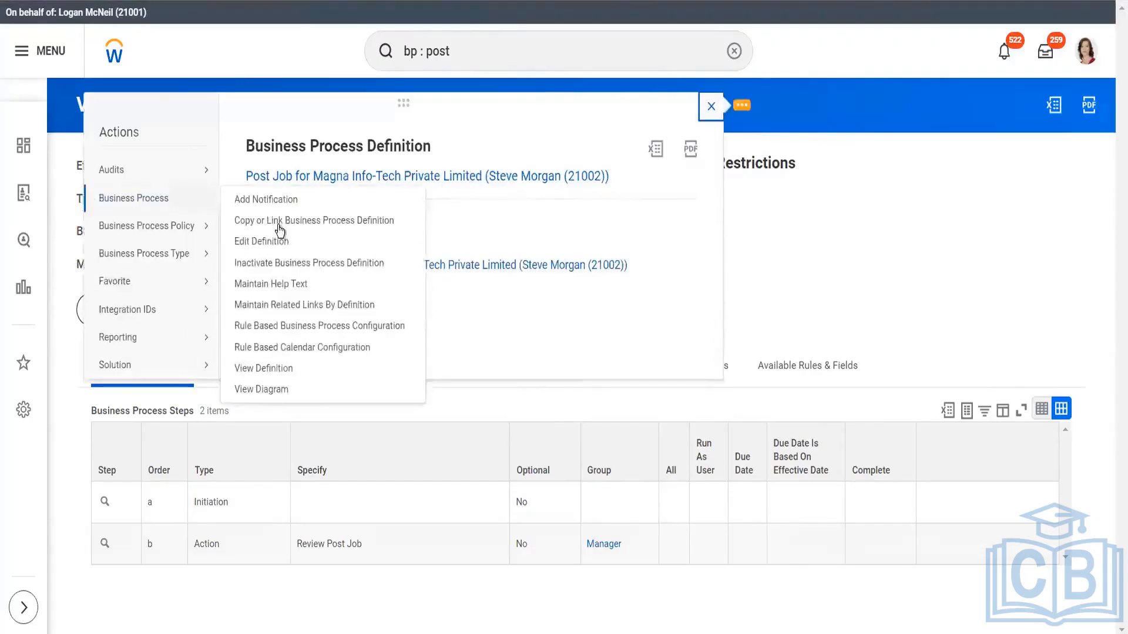
click(276, 240)
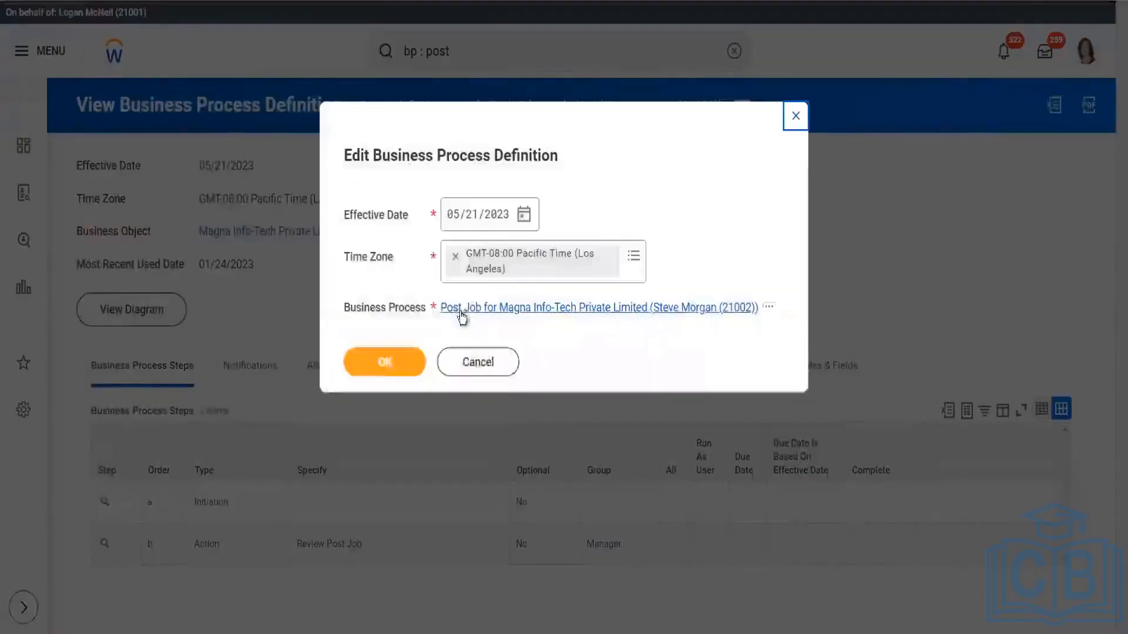
click(383, 364)
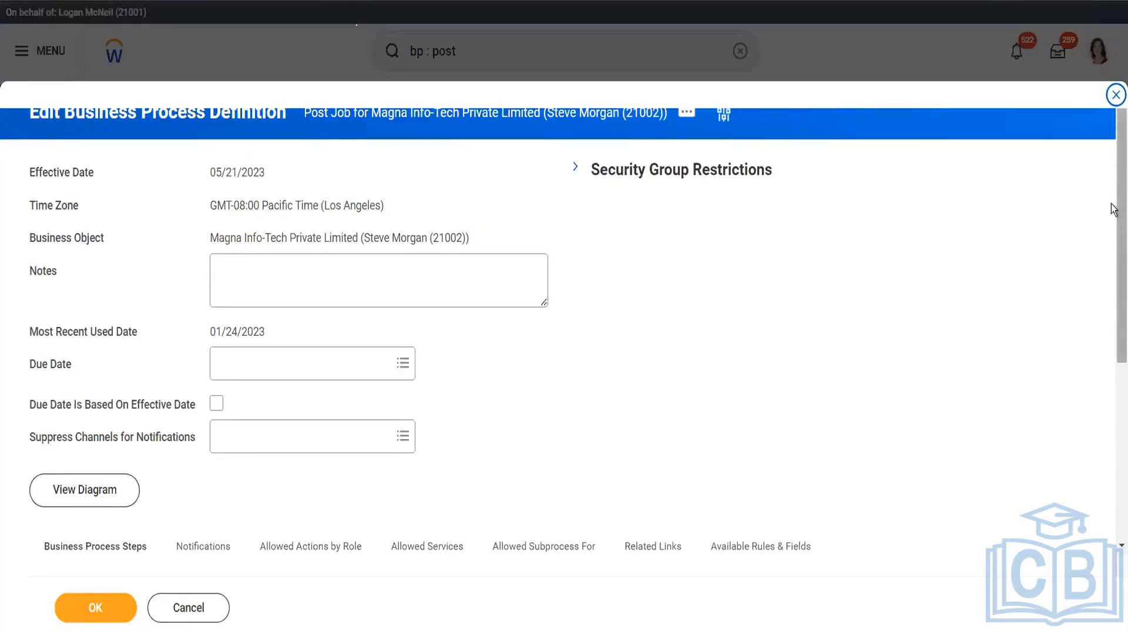
Examine the type, Specify options and group of step b in the Post Job definition, and cancel the edit
scroll(1114, 206, down, 3)
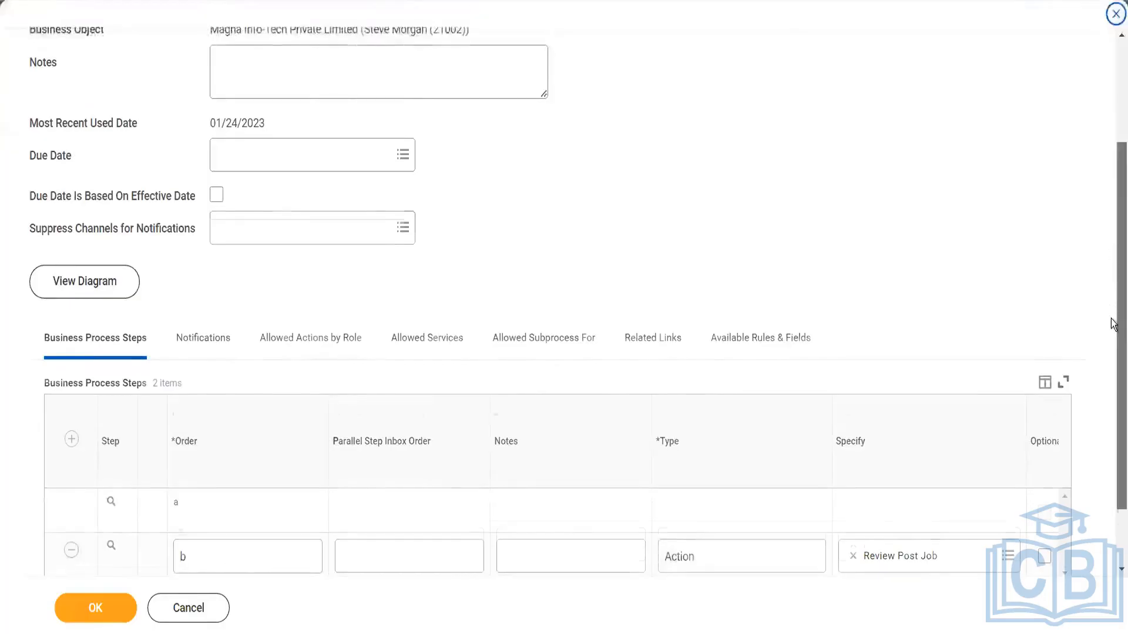
scroll(1113, 323, down, 2)
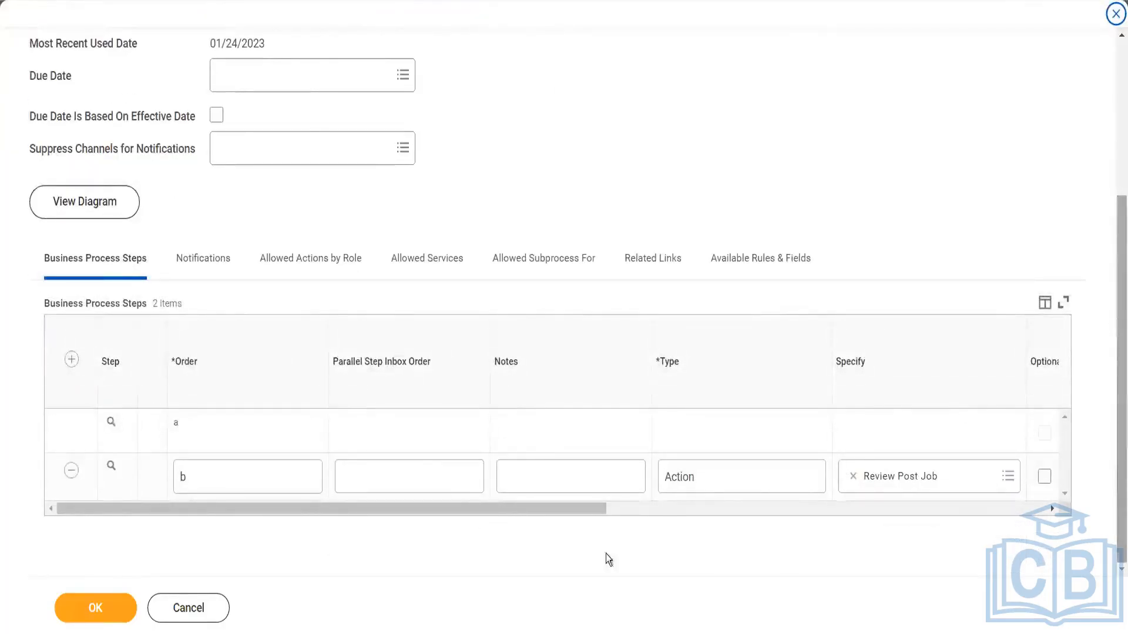
drag(537, 506, 735, 509)
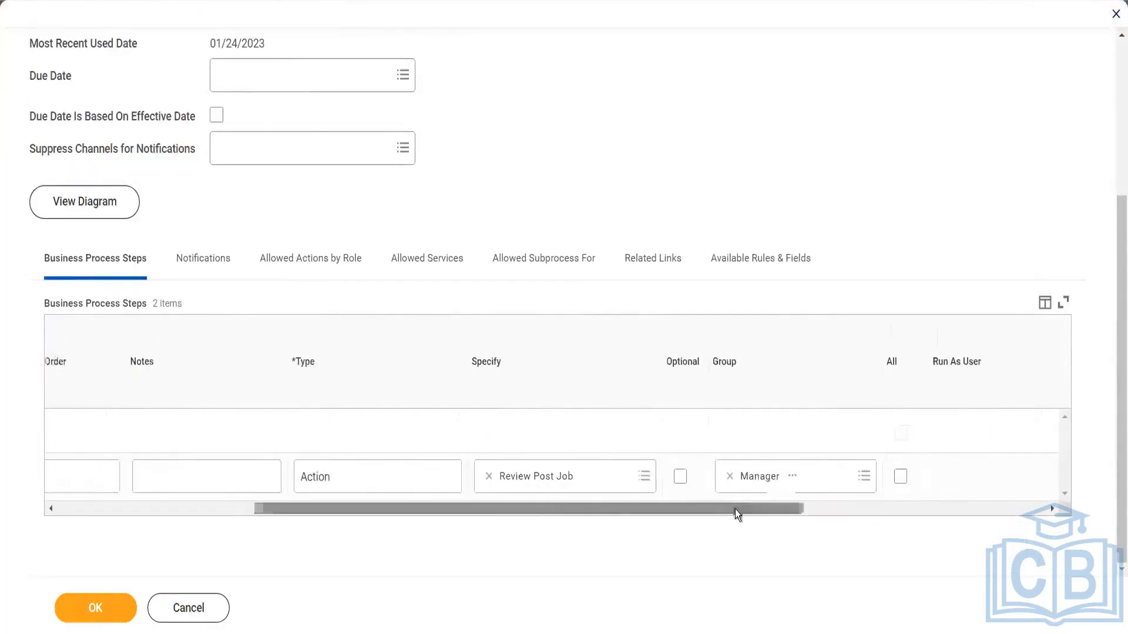
click(644, 476)
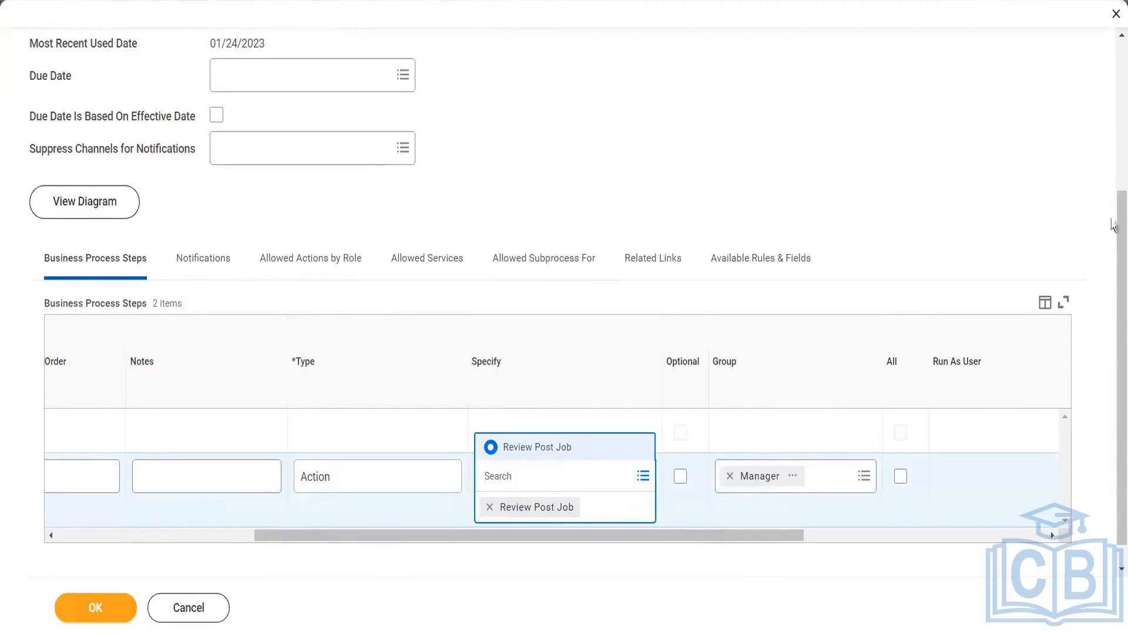
scroll(1112, 225, up, 5)
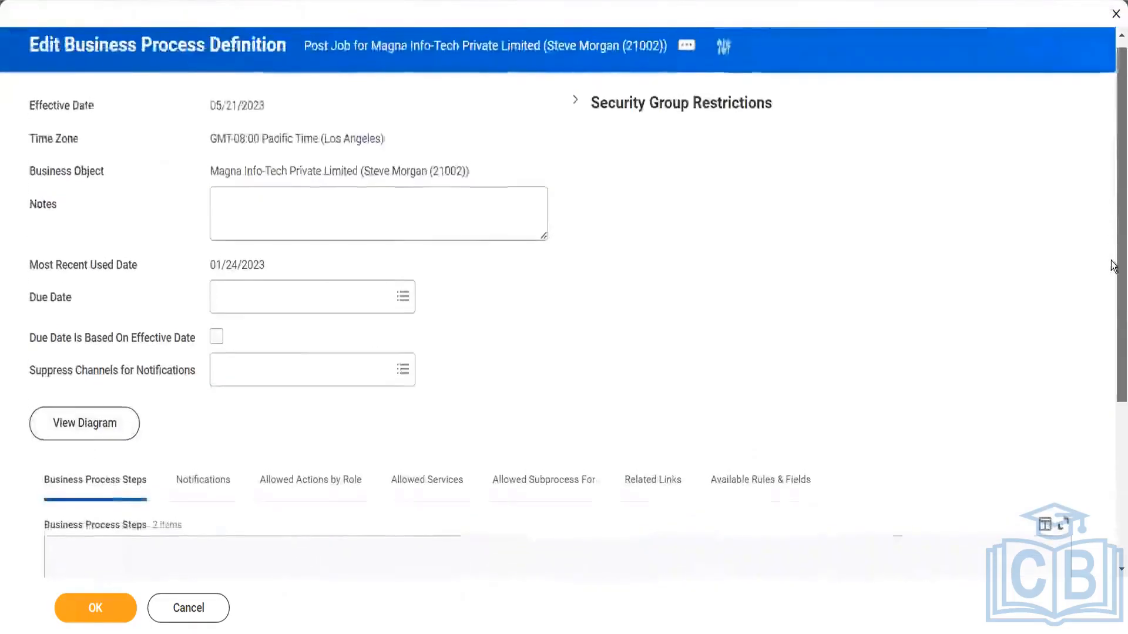
scroll(1111, 265, down, 4)
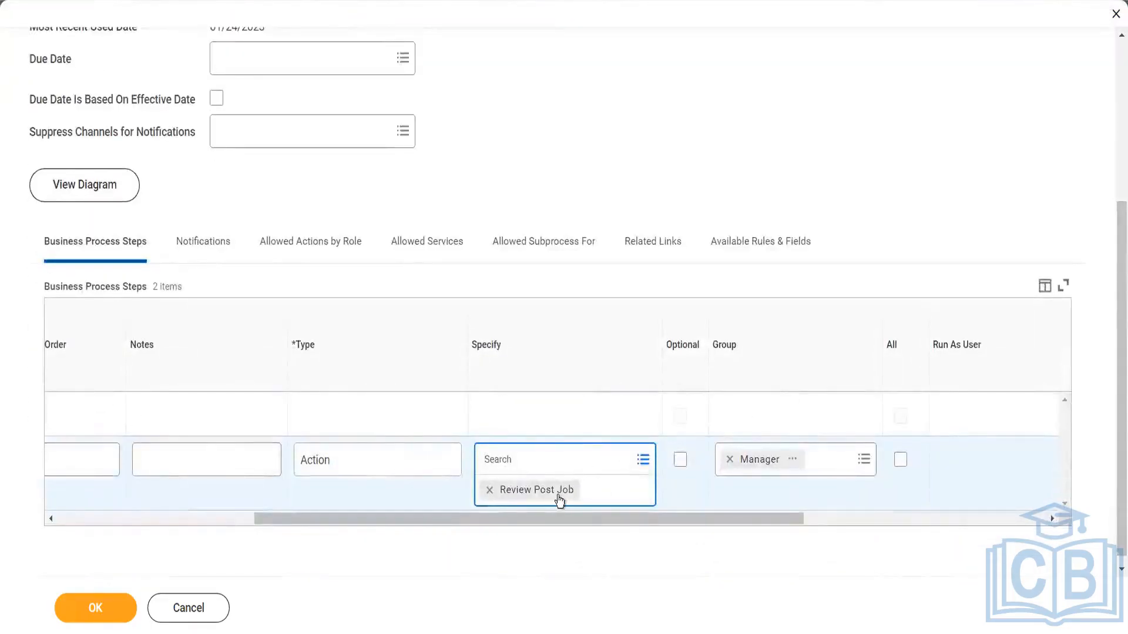
click(623, 537)
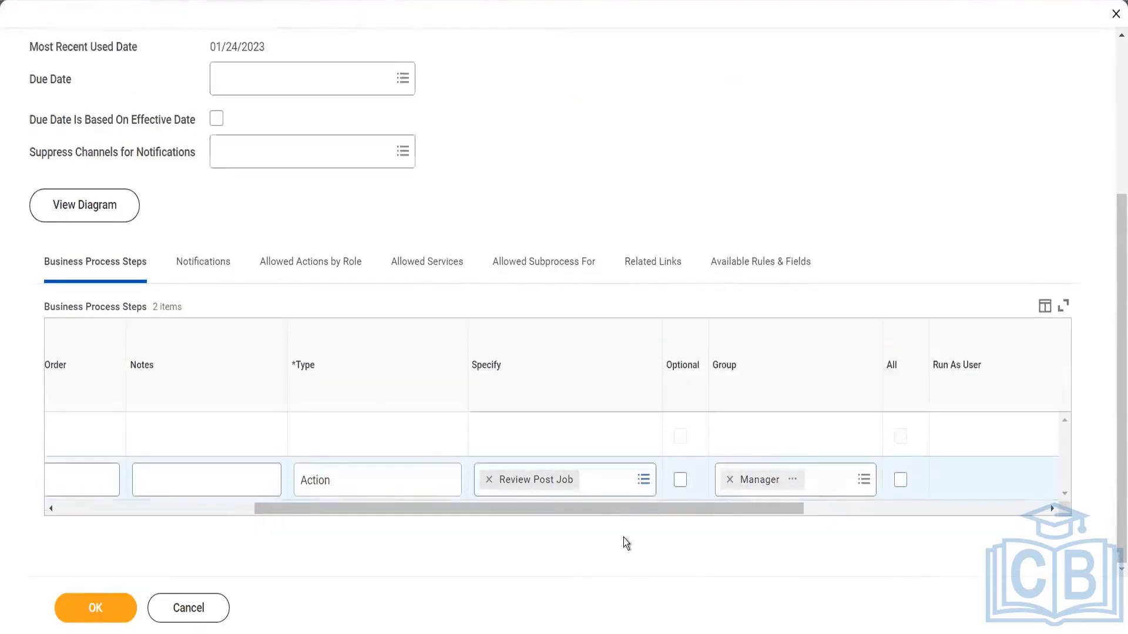
drag(766, 508, 619, 532)
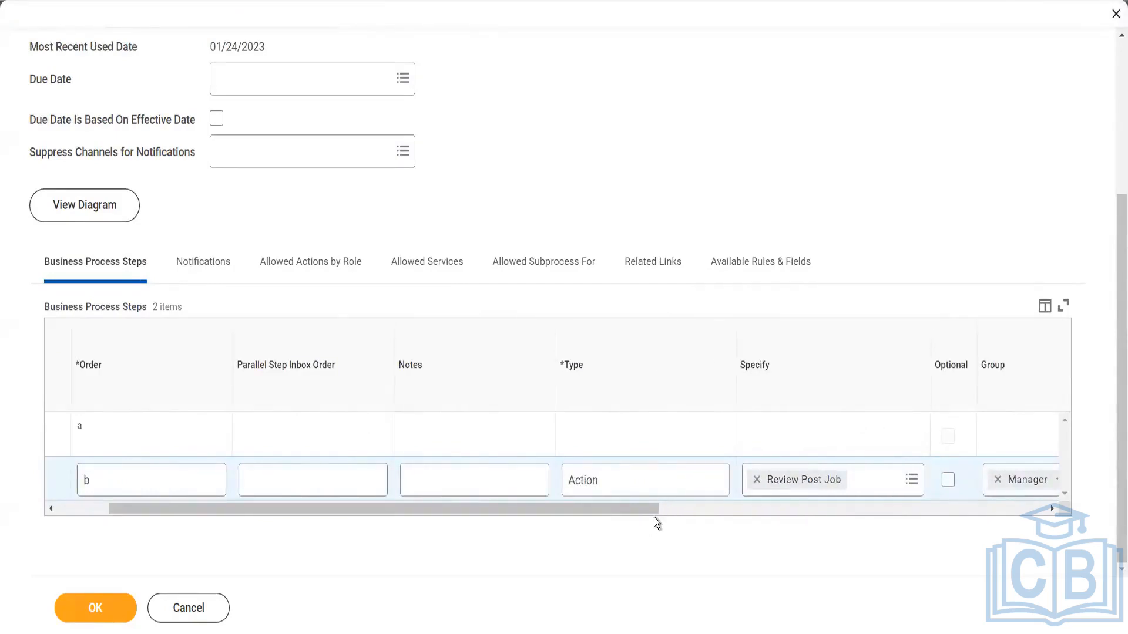
drag(651, 509, 793, 511)
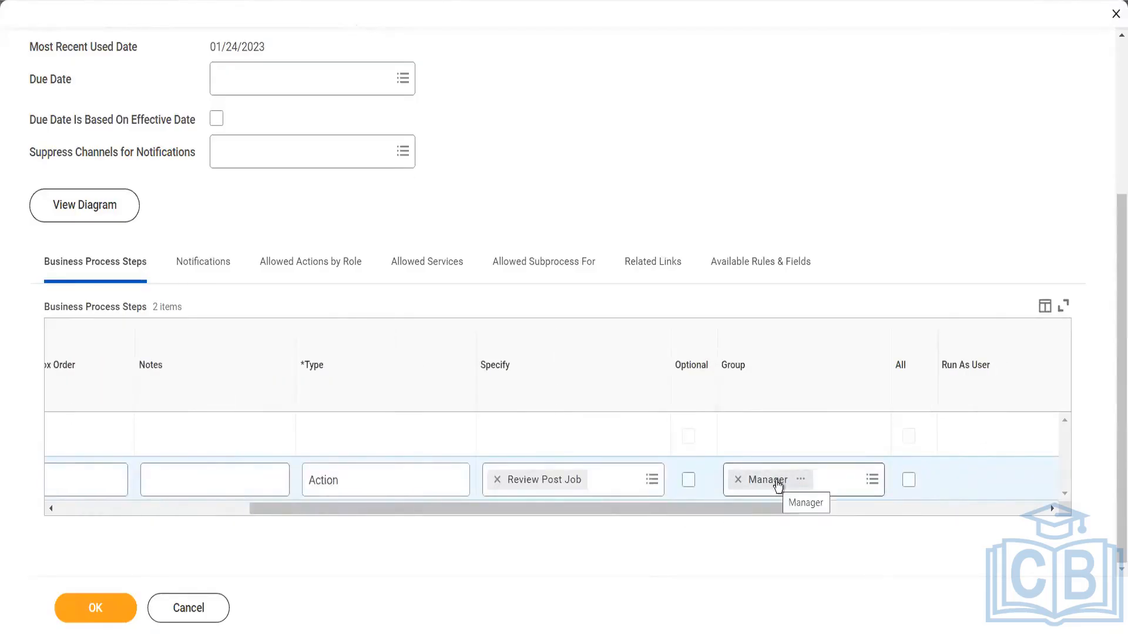
click(209, 616)
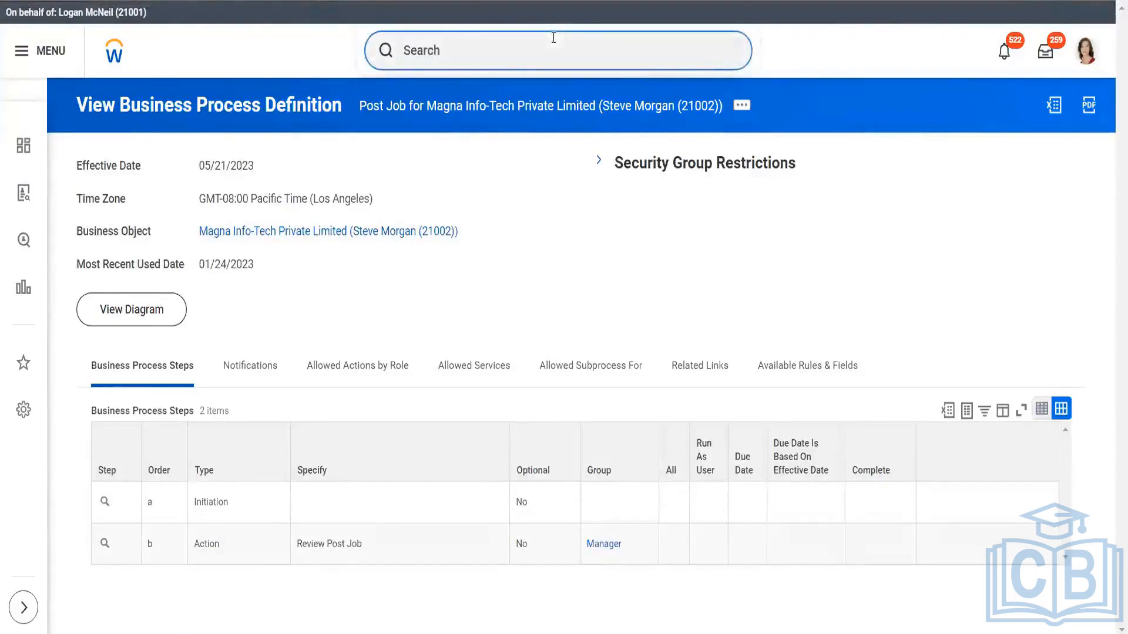
Search for "bp : job applica" to list the Job Application business process definitions, and clear the search text
click(554, 37)
text(bp : job )
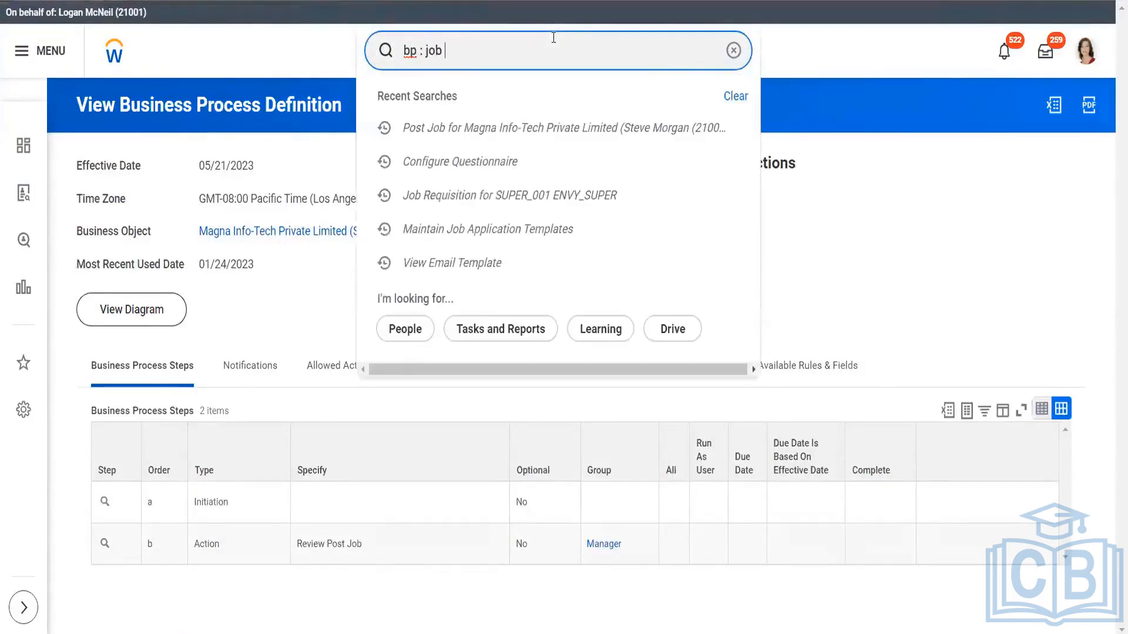
text(applica)
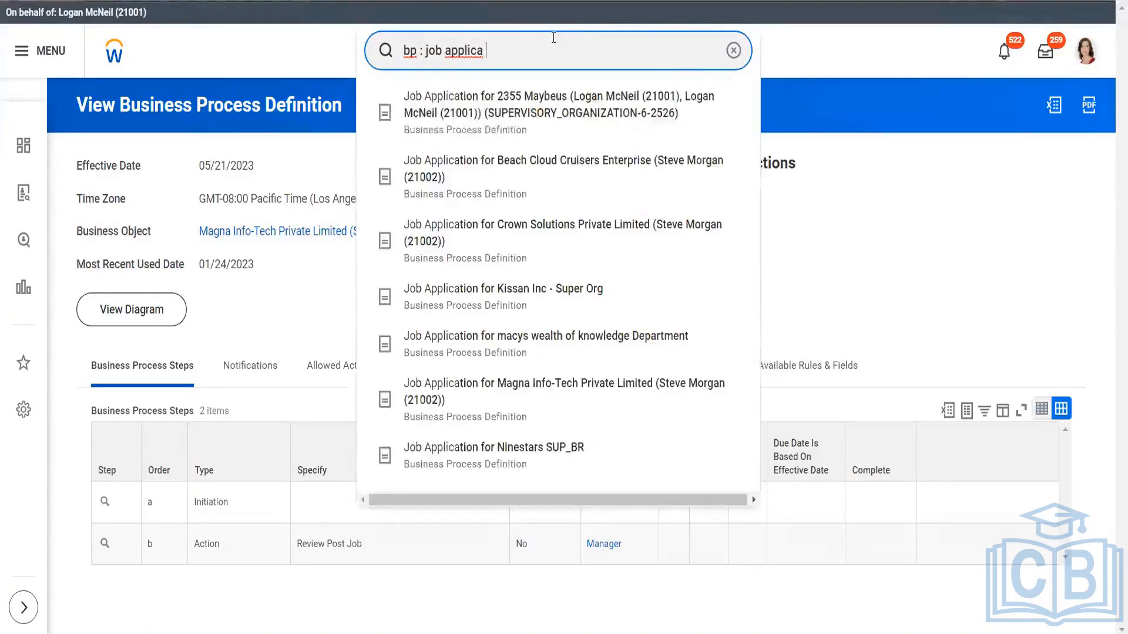
click(503, 172)
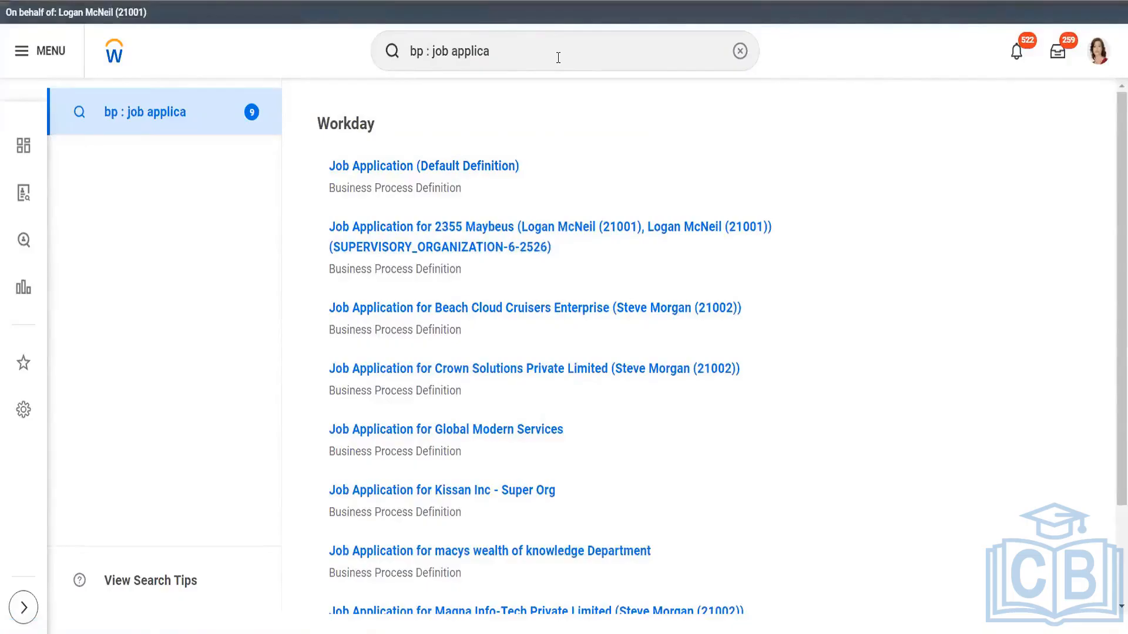
triple_click(504, 60)
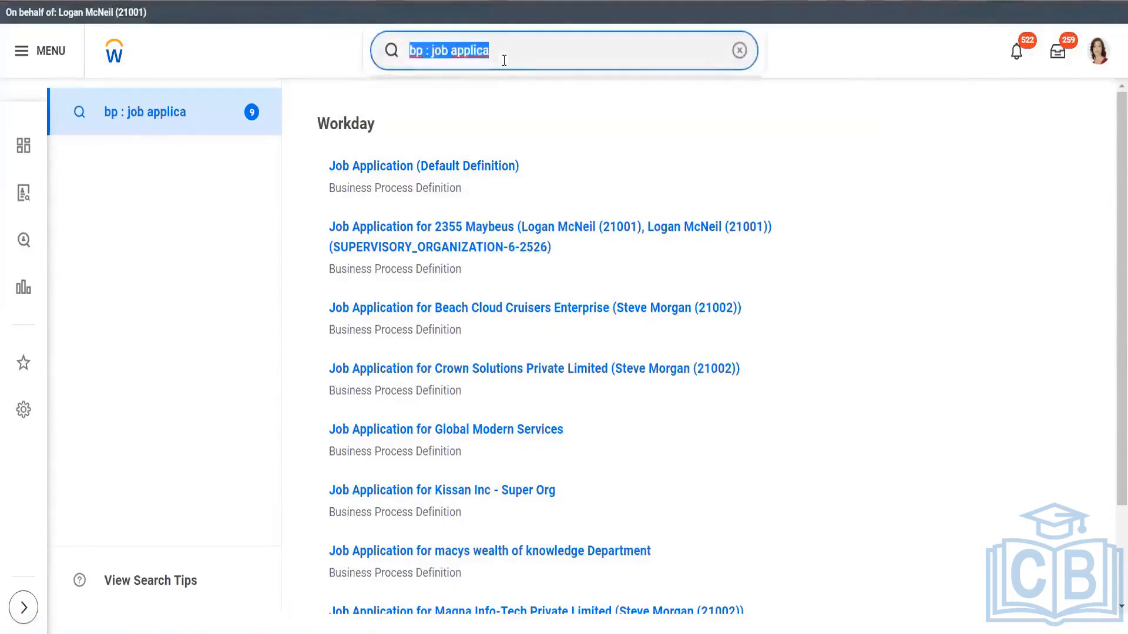
key(BackSpace)
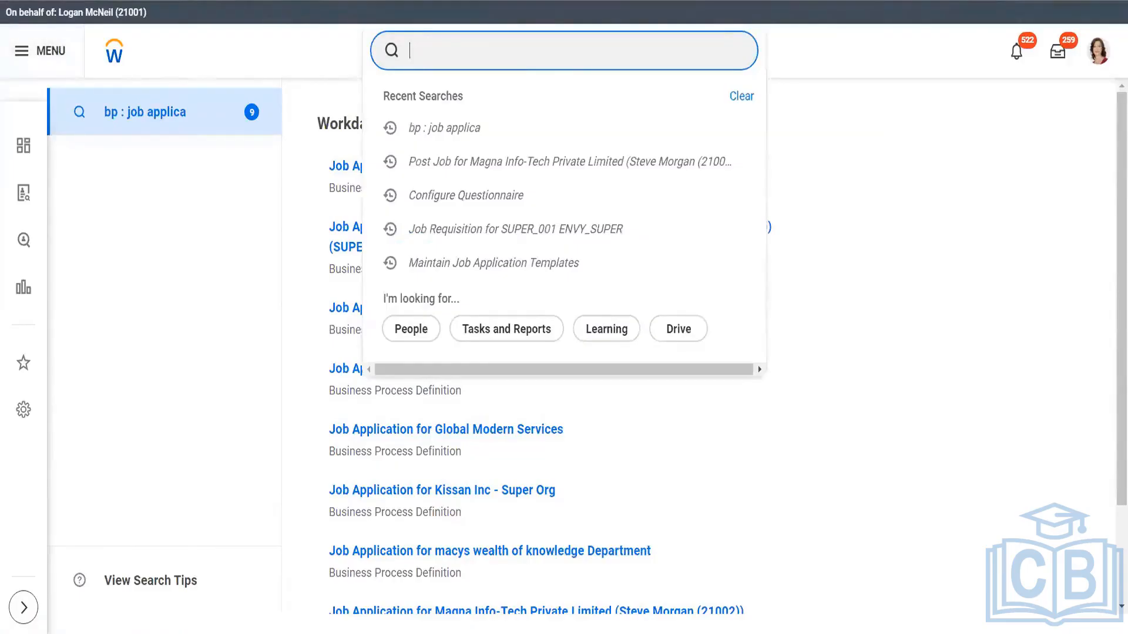
Open Drive from the profile options and view its Templates section
click(1097, 52)
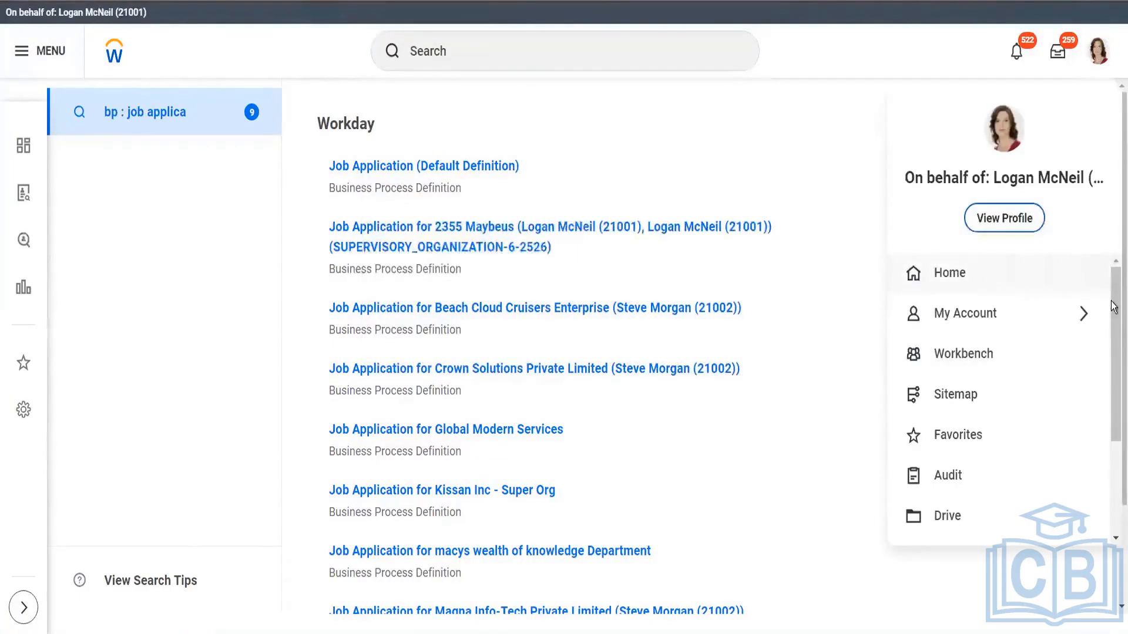
scroll(1113, 295, down, 1)
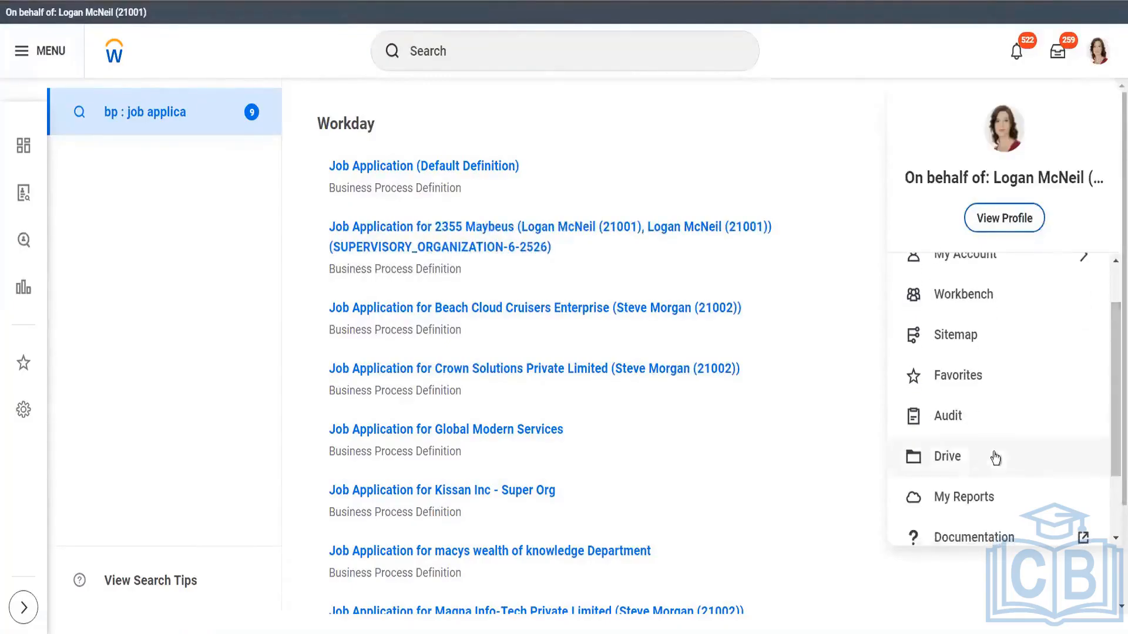
click(972, 457)
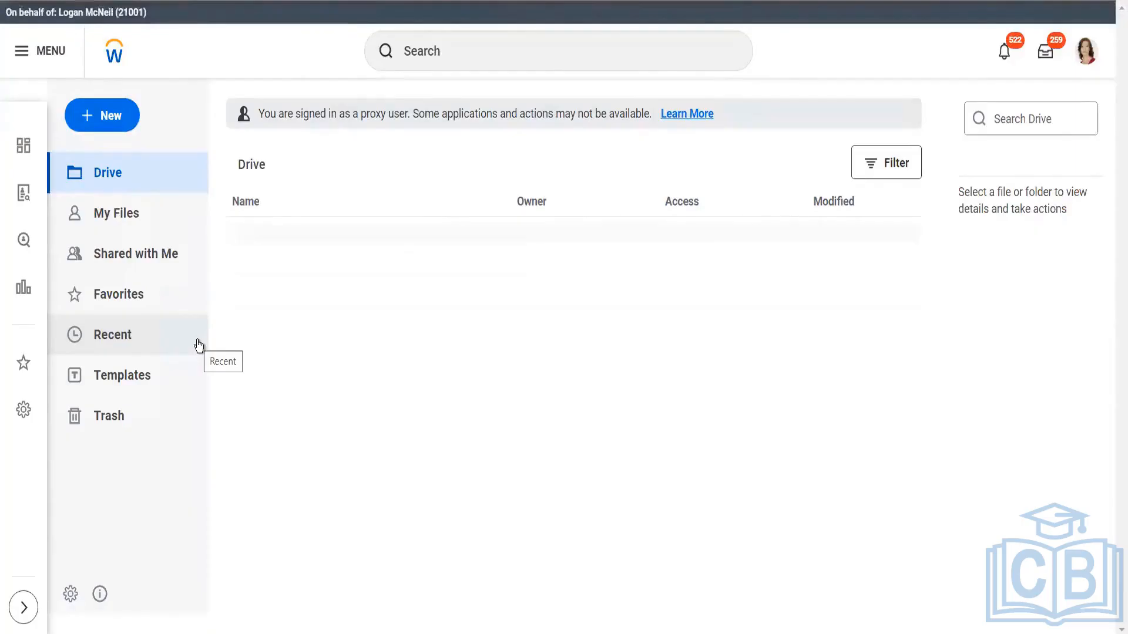
click(112, 389)
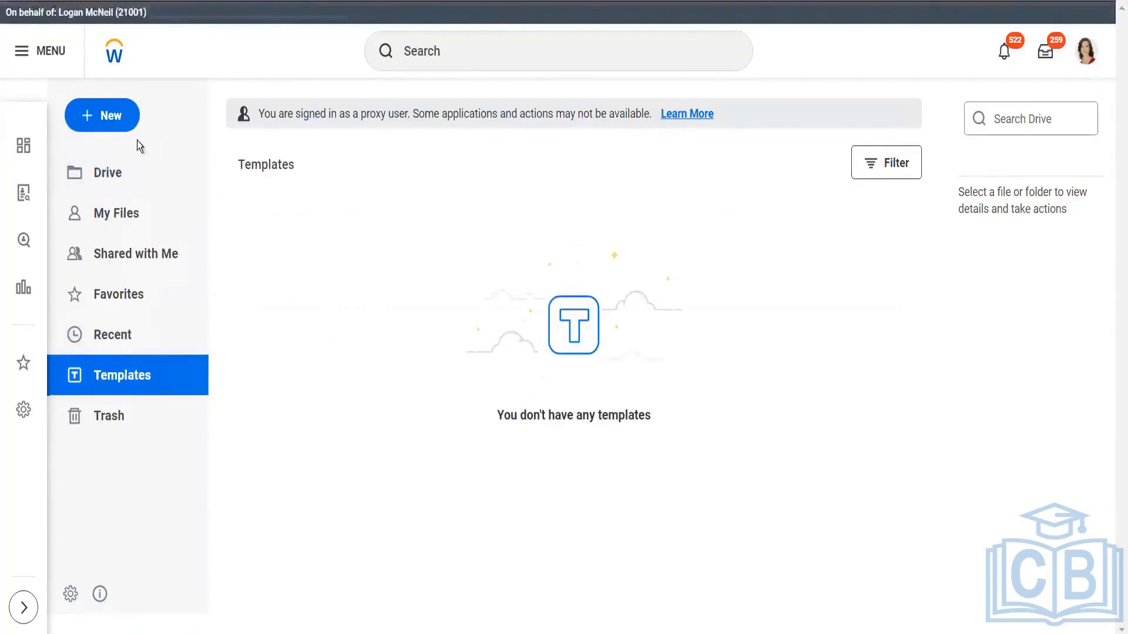
click(112, 115)
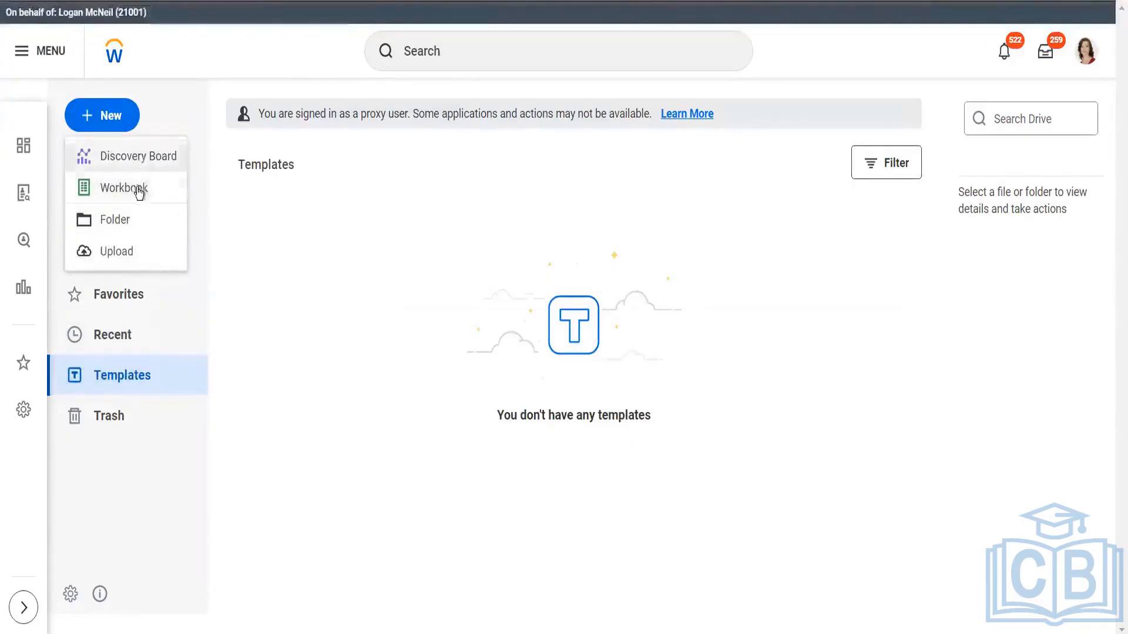
click(137, 226)
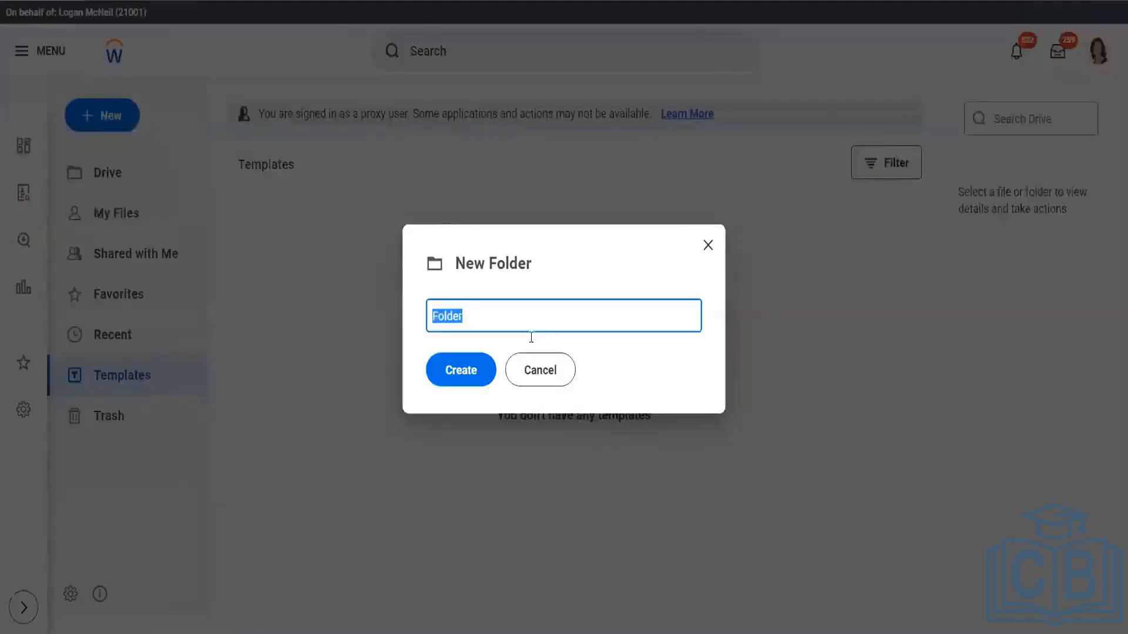
click(529, 379)
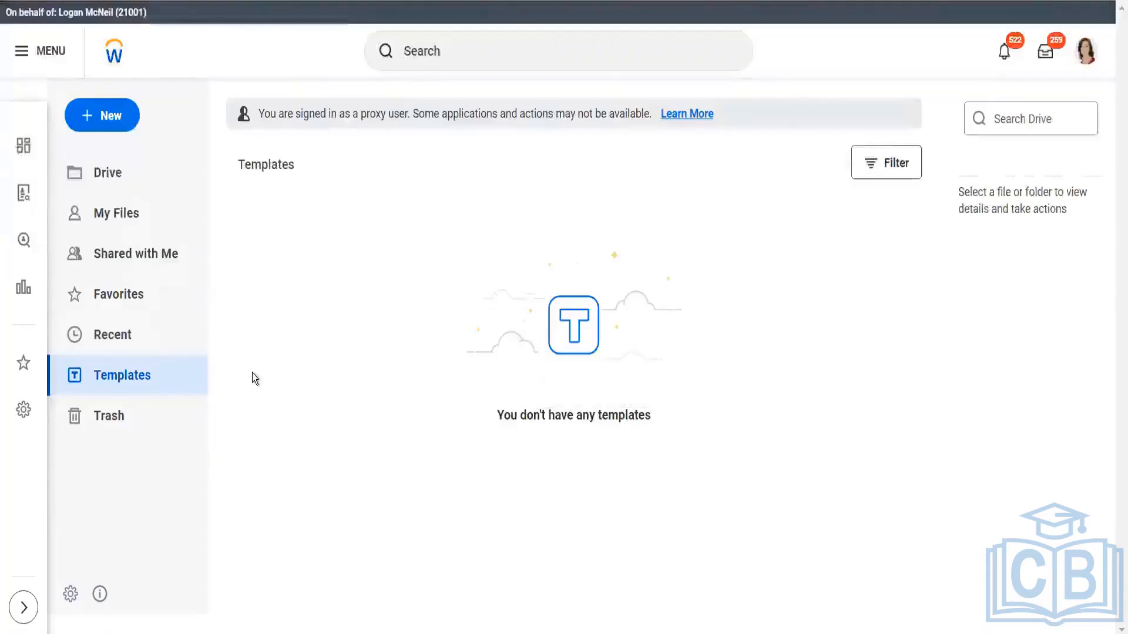
Review the filter options for Drive templates, and view the My Files and Drive sections
click(124, 380)
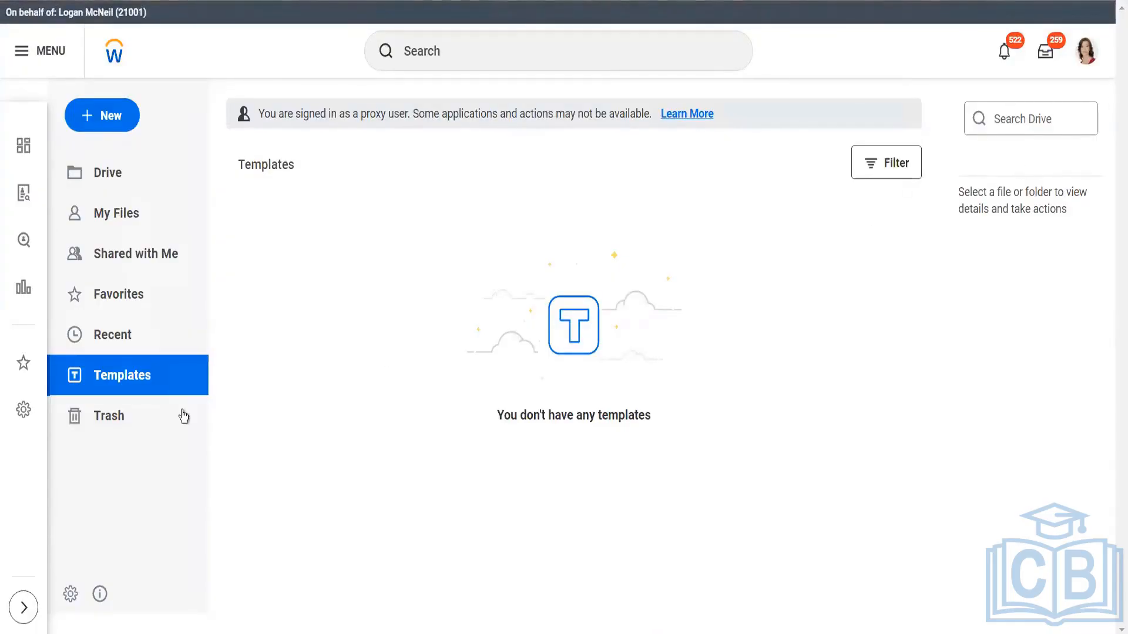
click(880, 164)
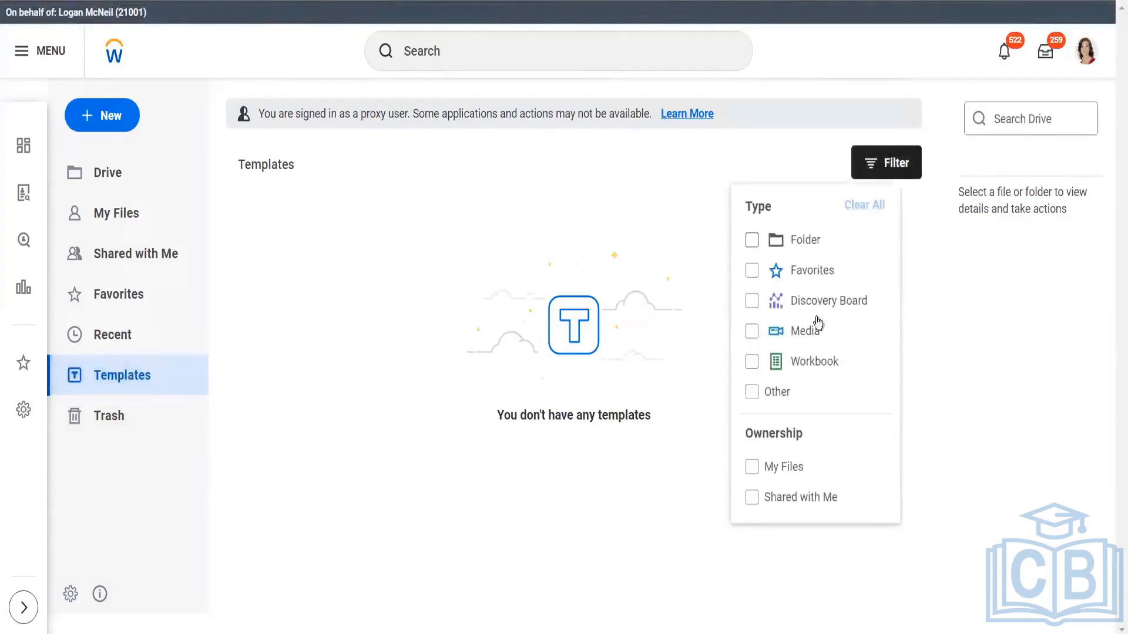
click(505, 294)
click(109, 212)
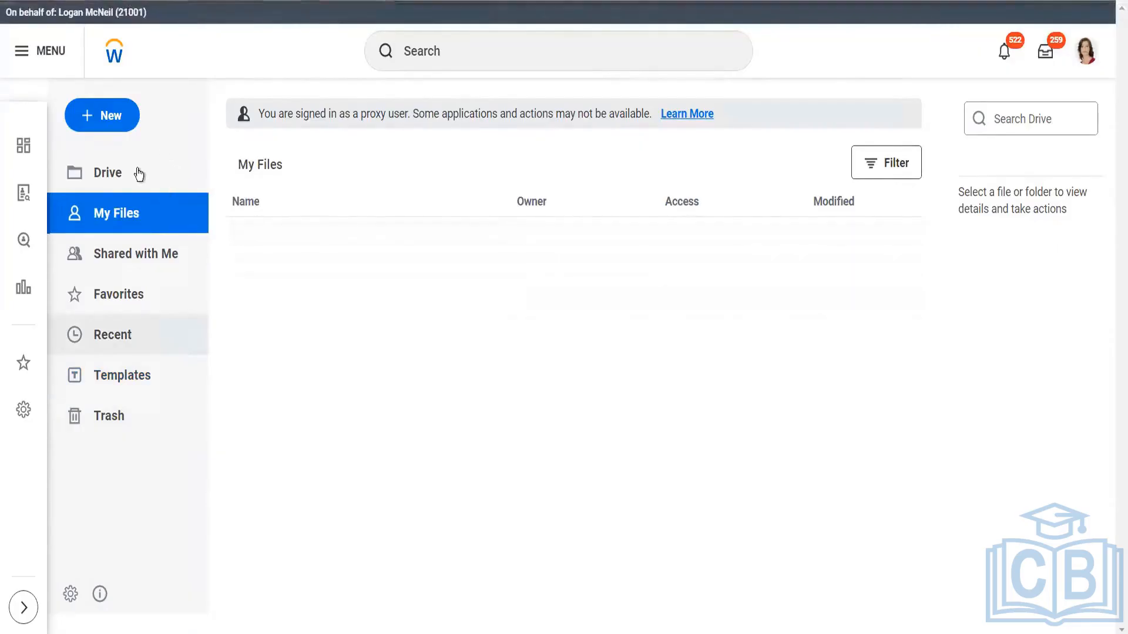
click(115, 176)
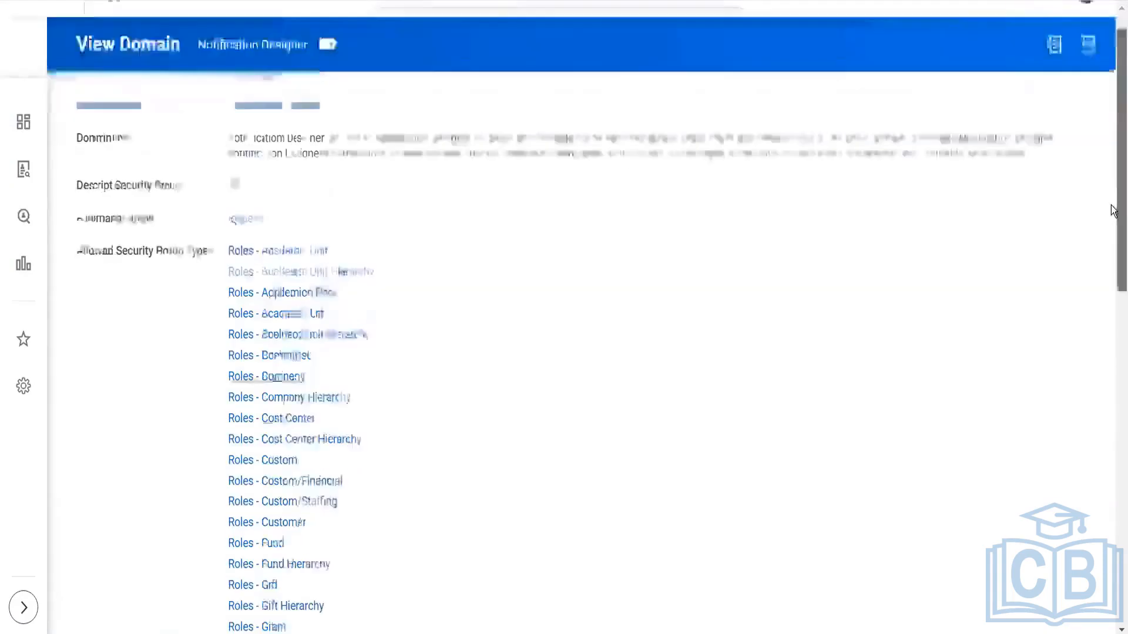
Open the security policy permissions of the Notification Designer domain for editing
drag(1110, 212, 1113, 589)
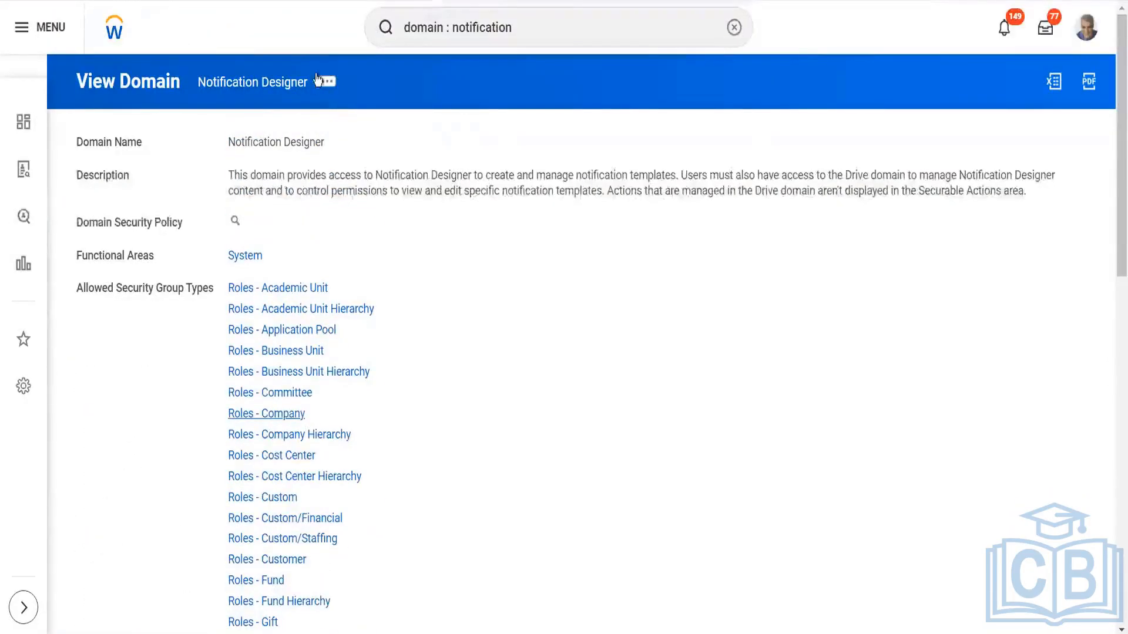
click(325, 84)
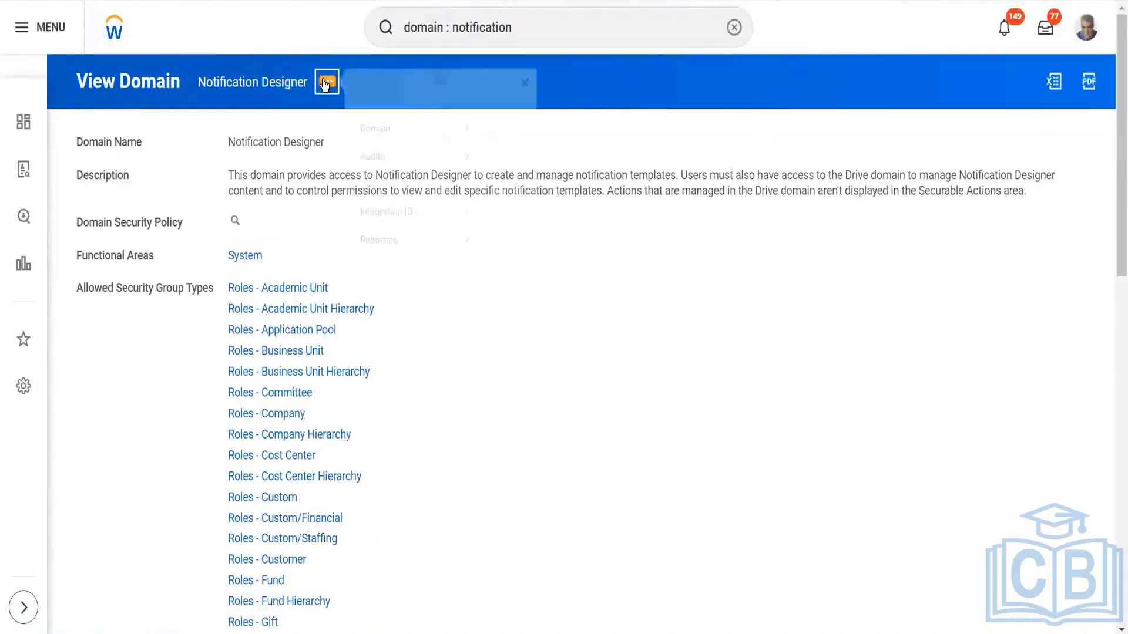
mouse_move(447, 147)
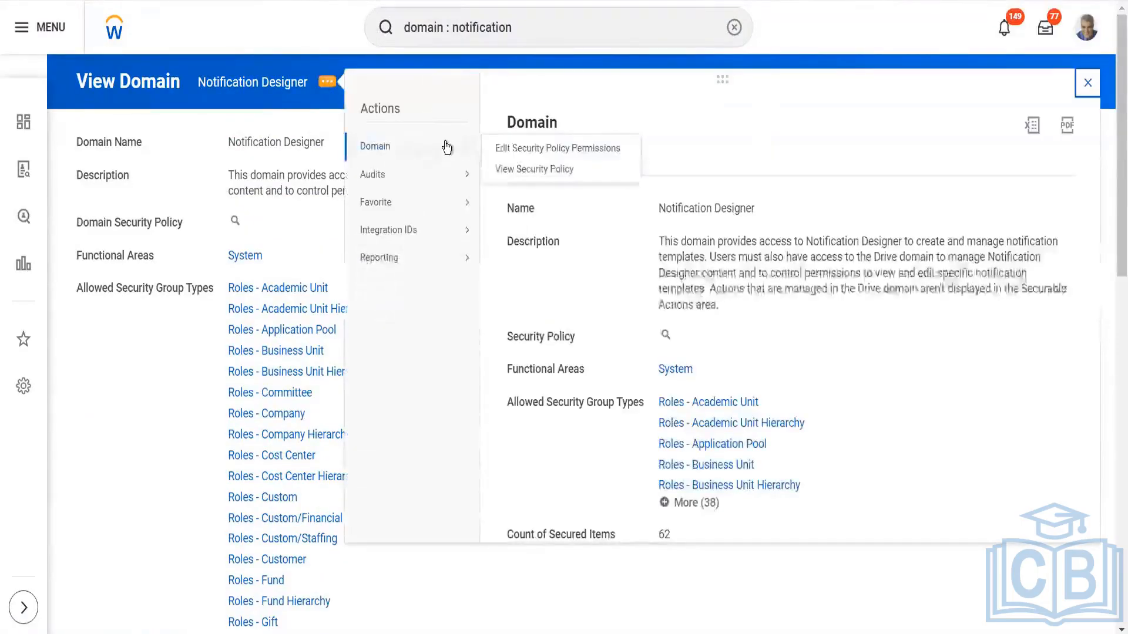
click(508, 150)
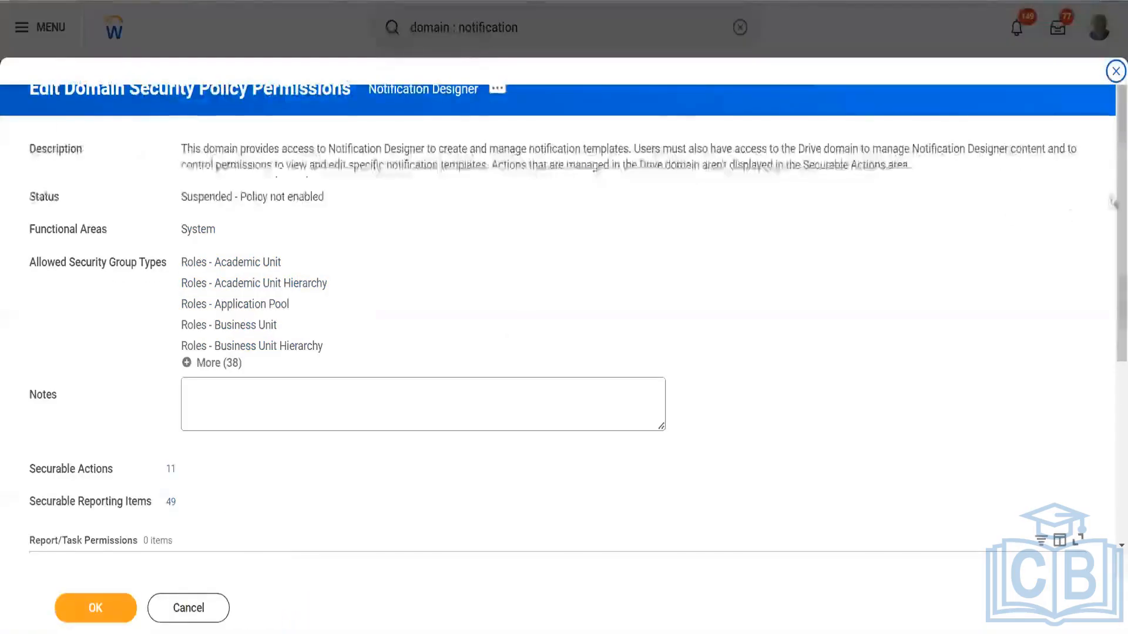
Add a Report/Task Permissions row and select only the Implementers security group for it
scroll(1112, 397, down, 5)
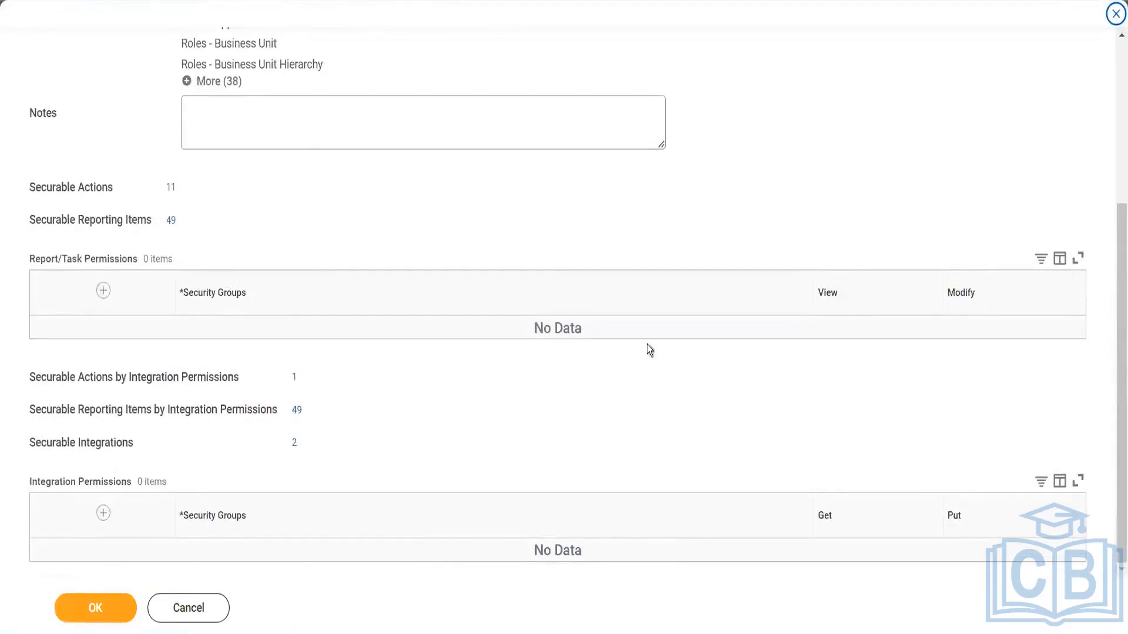
click(86, 291)
click(104, 292)
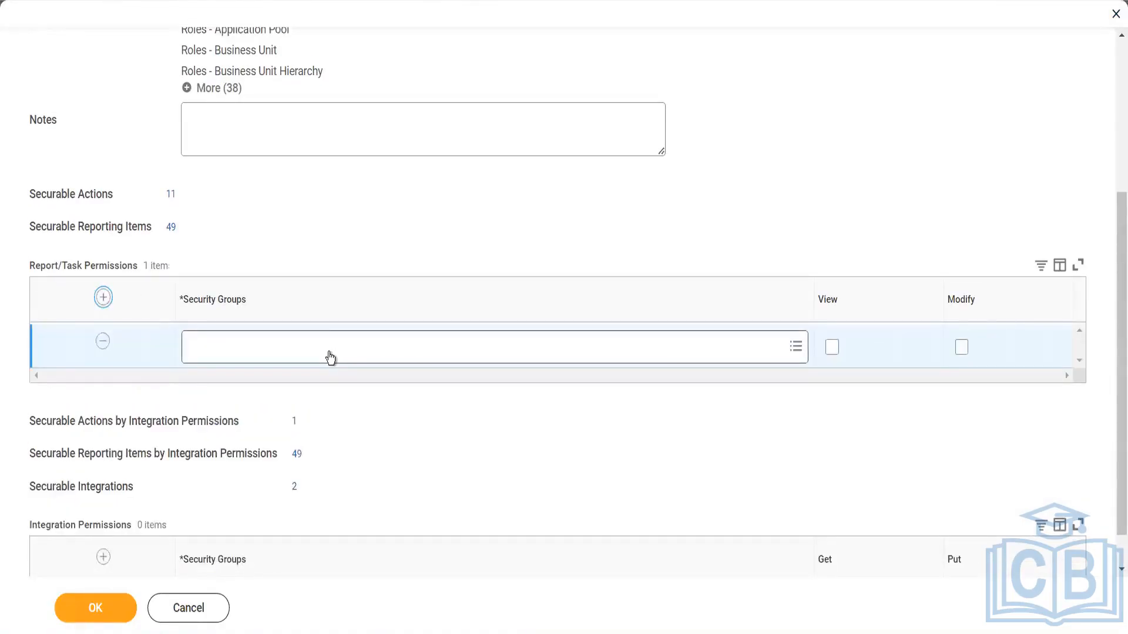
click(330, 357)
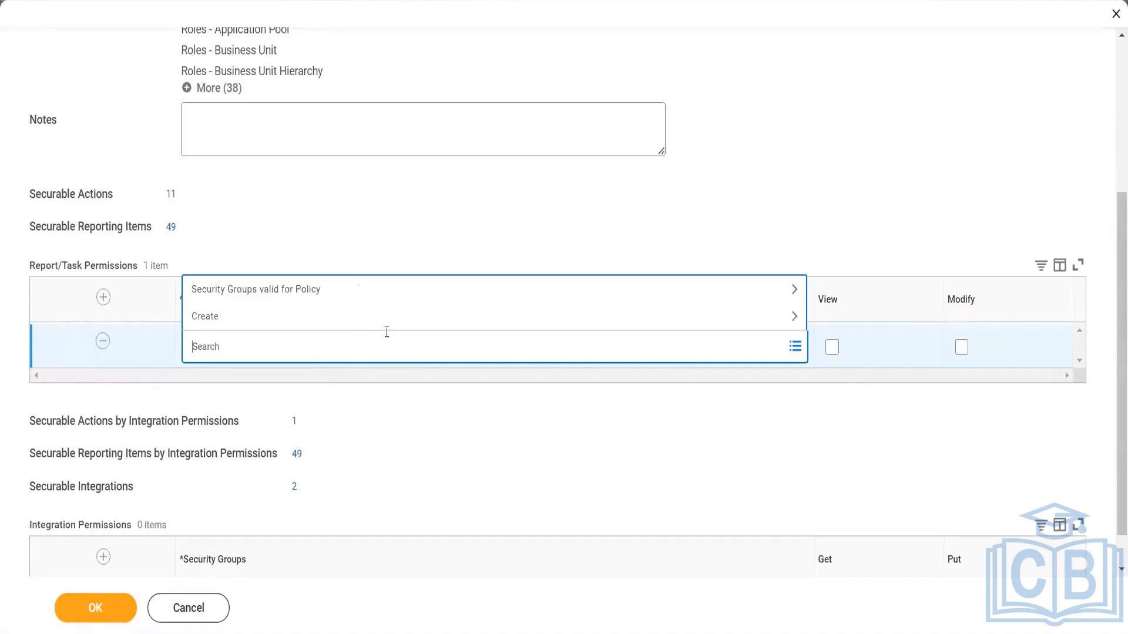
click(353, 288)
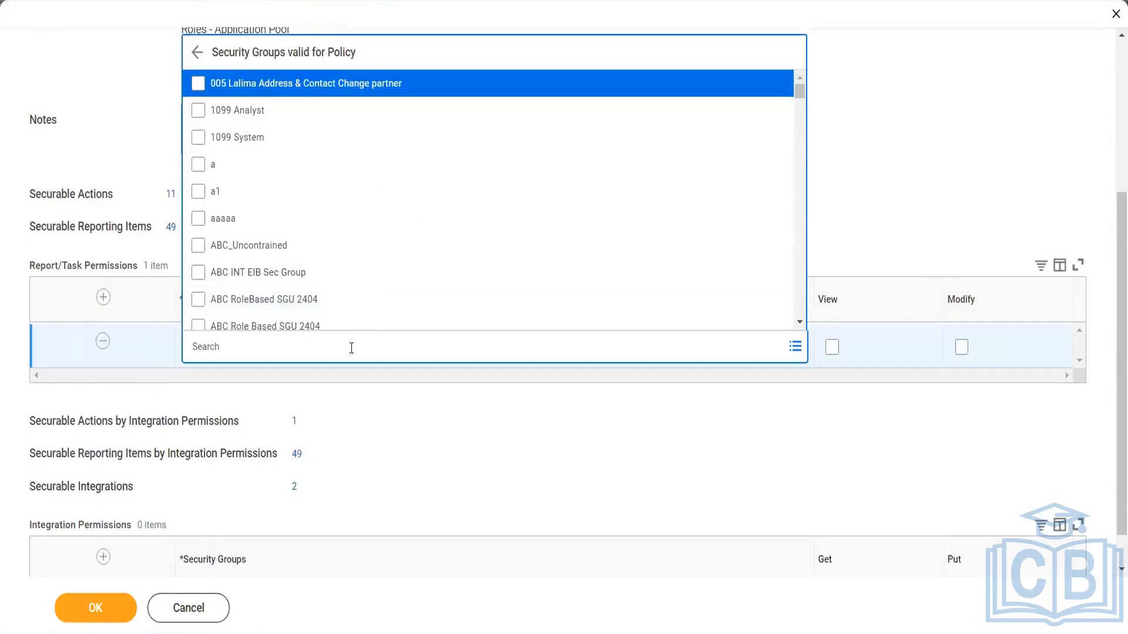
text(imple)
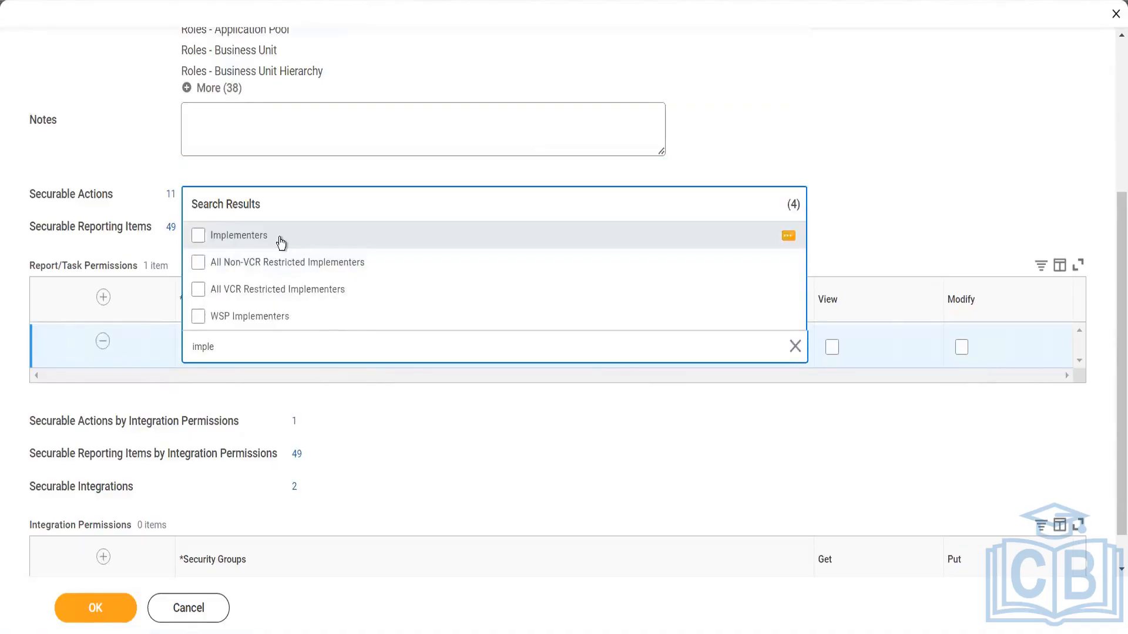
click(281, 242)
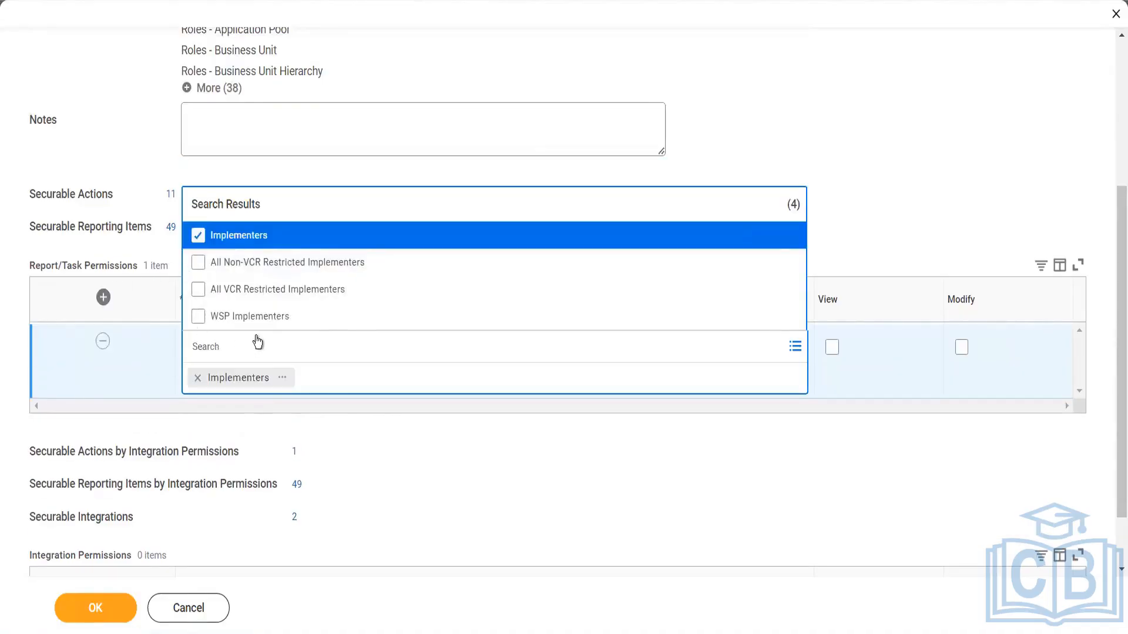
click(238, 365)
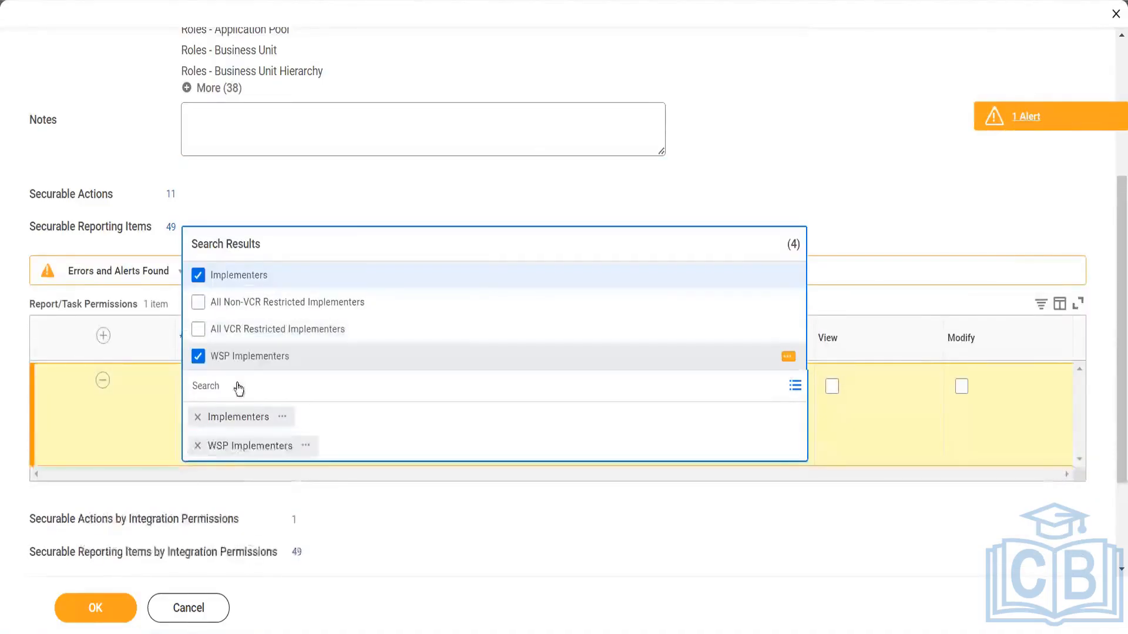
click(236, 363)
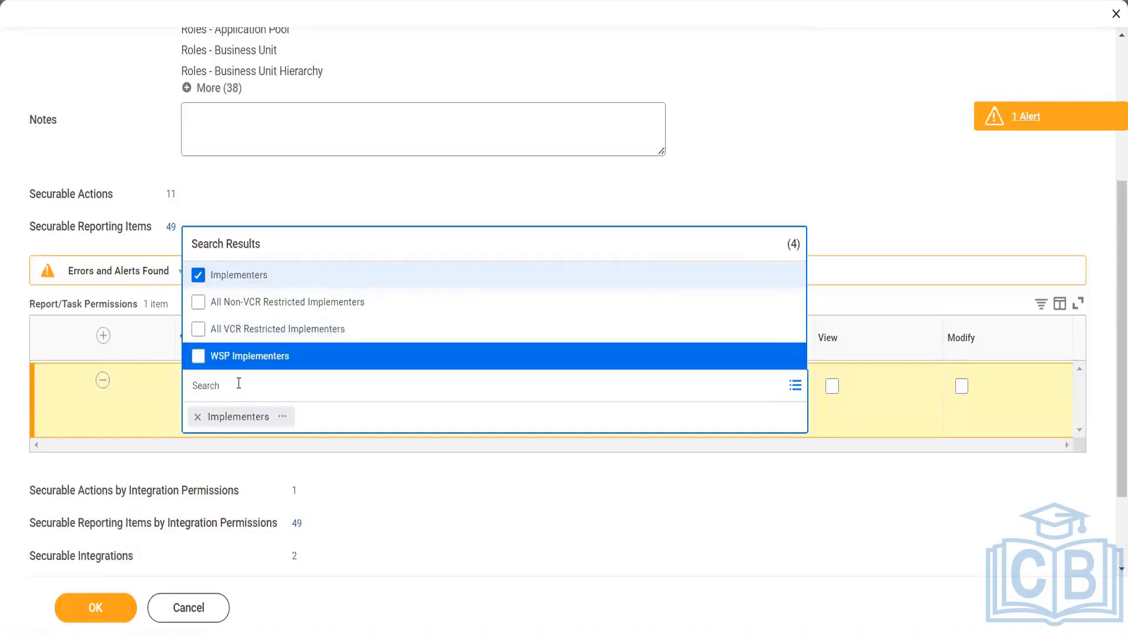
Add the Recruiter security group to the Implementers row and grant the row Modify permission
text(recru)
key(Return)
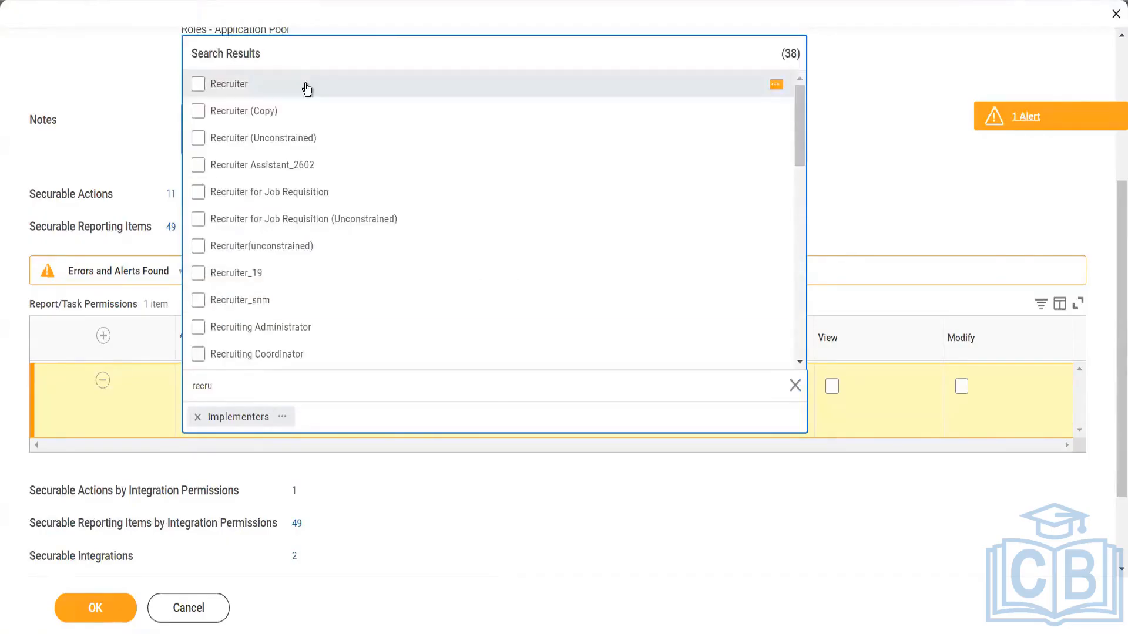
click(306, 89)
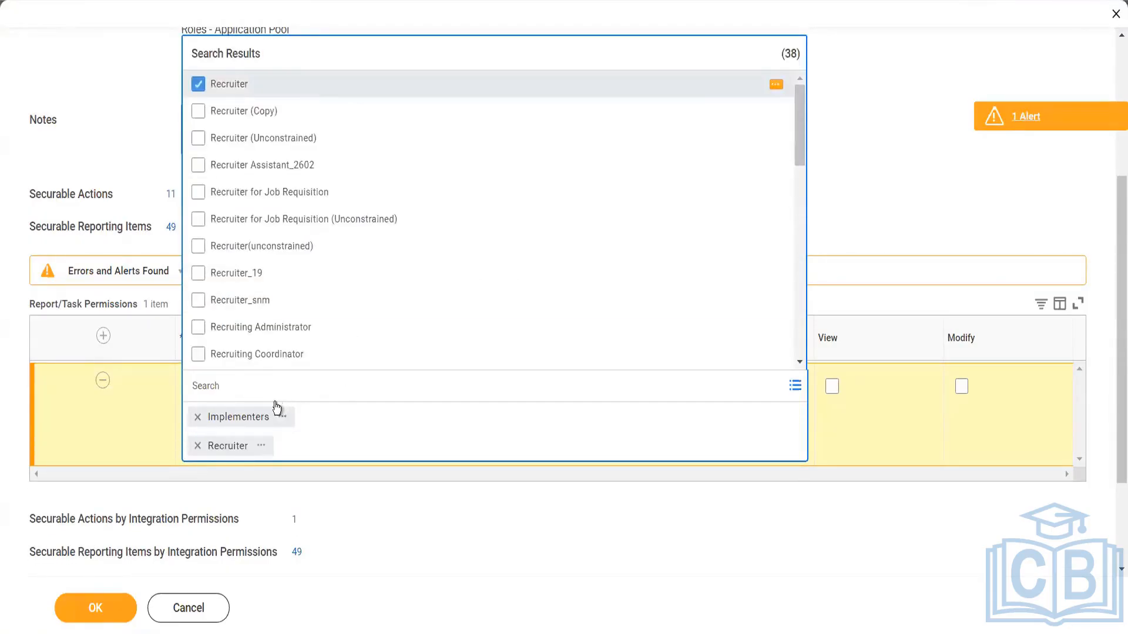
click(608, 528)
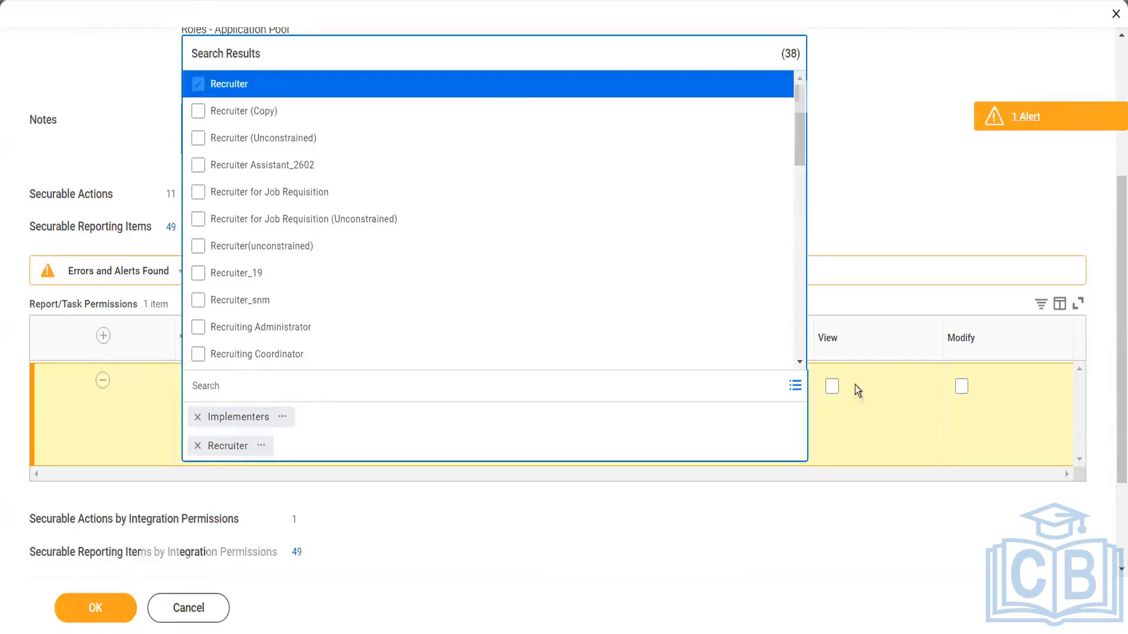
click(961, 387)
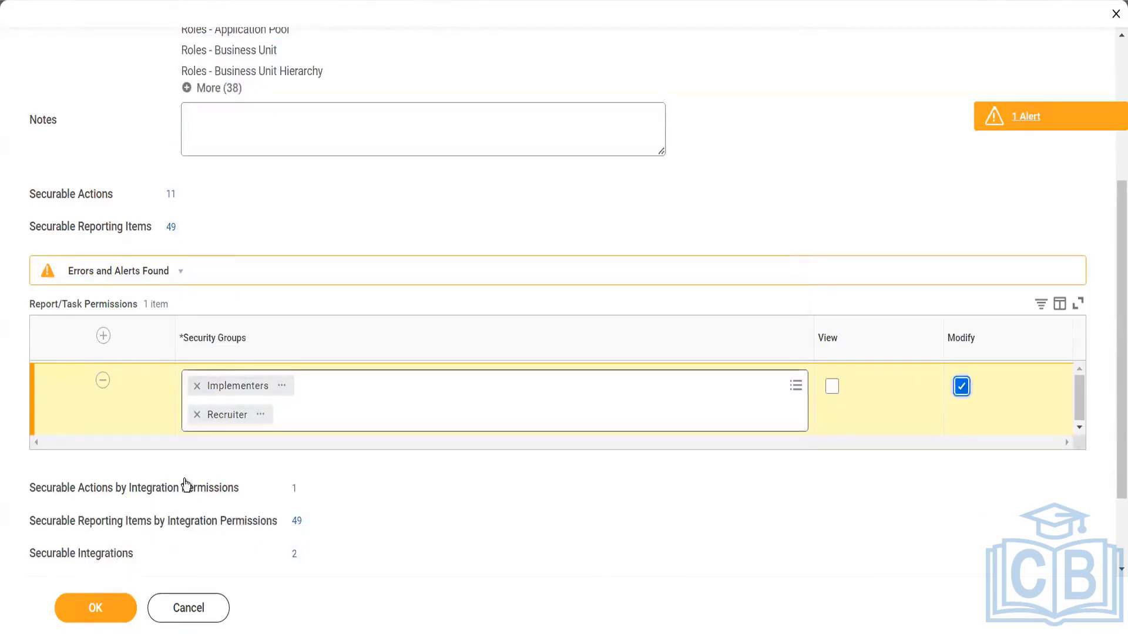
Add another Report/Task Permissions row granting the Manager security group Modify permission, and save the policy changes
click(102, 335)
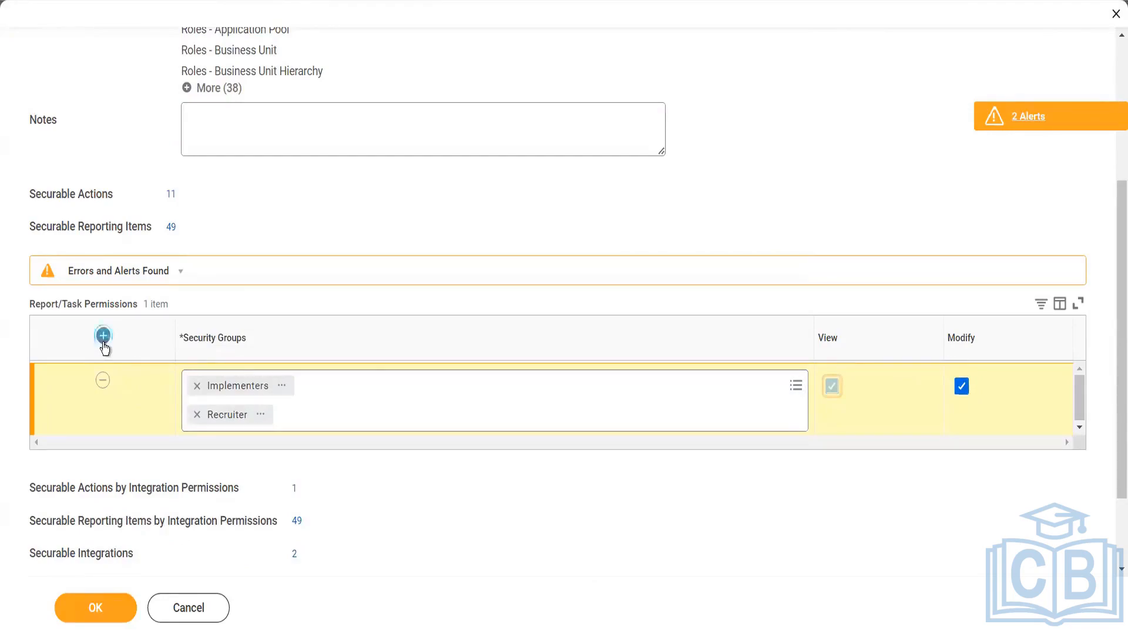
click(288, 388)
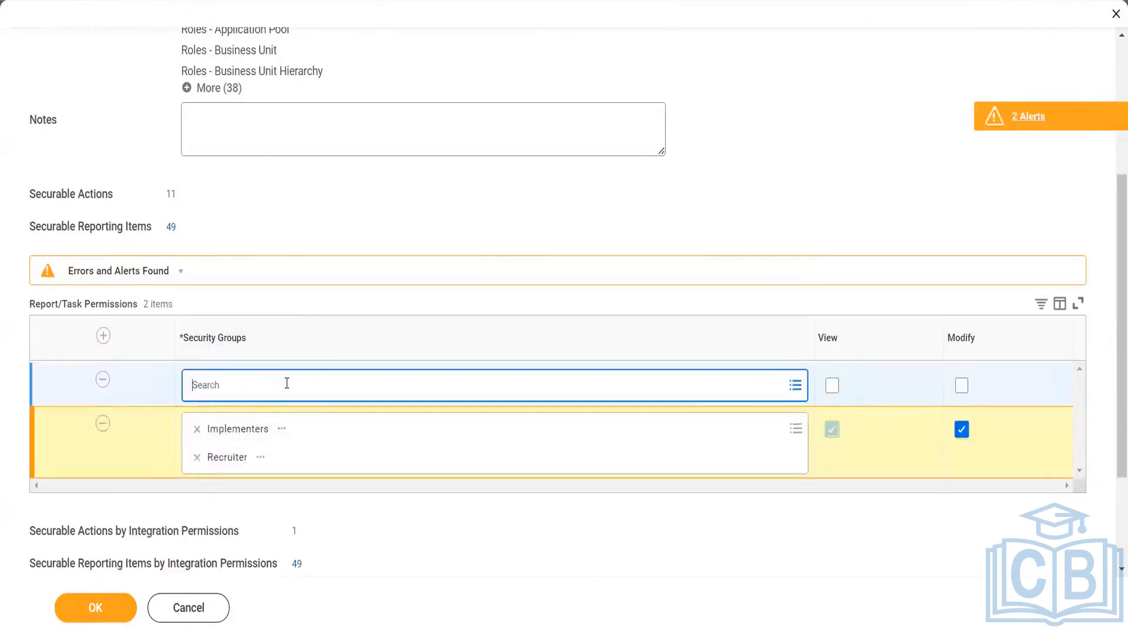
text(manager)
key(Return)
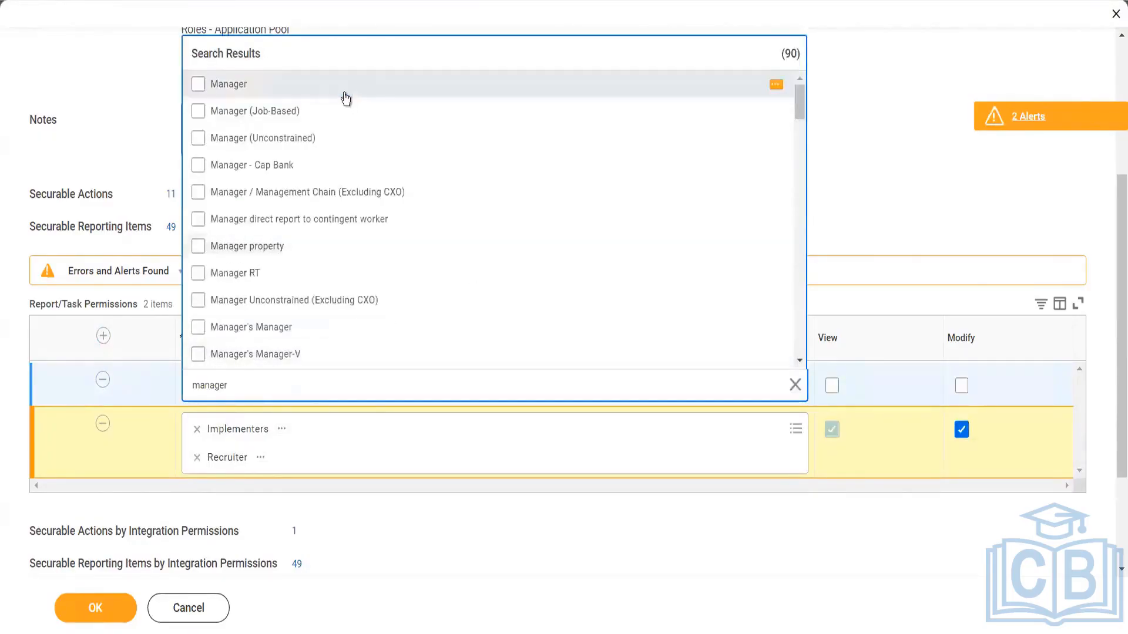
click(343, 91)
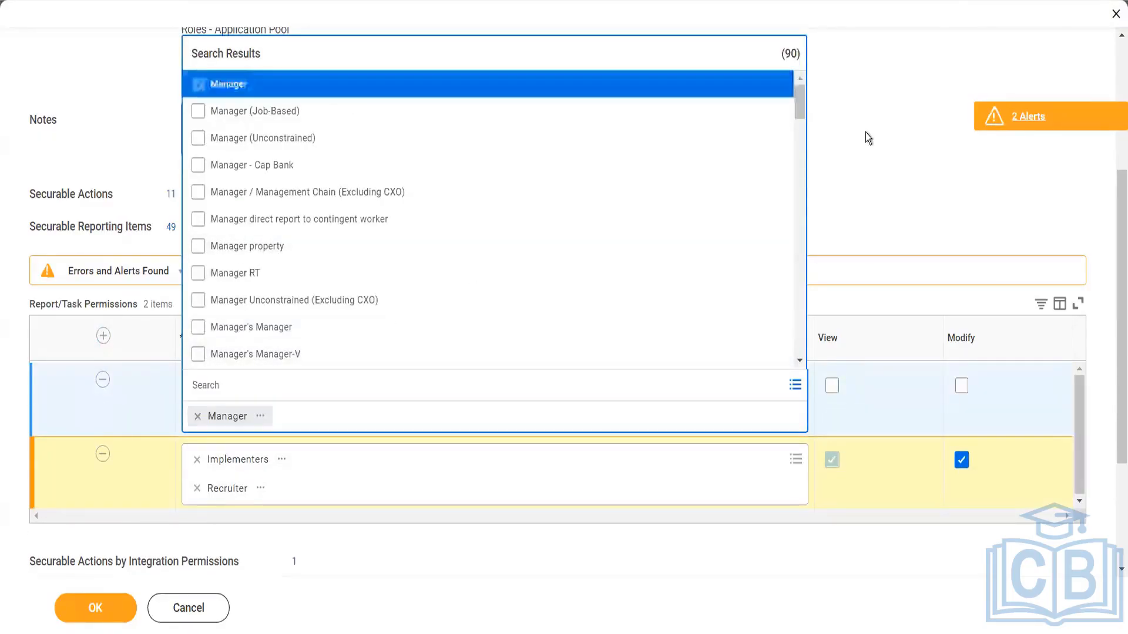
click(971, 388)
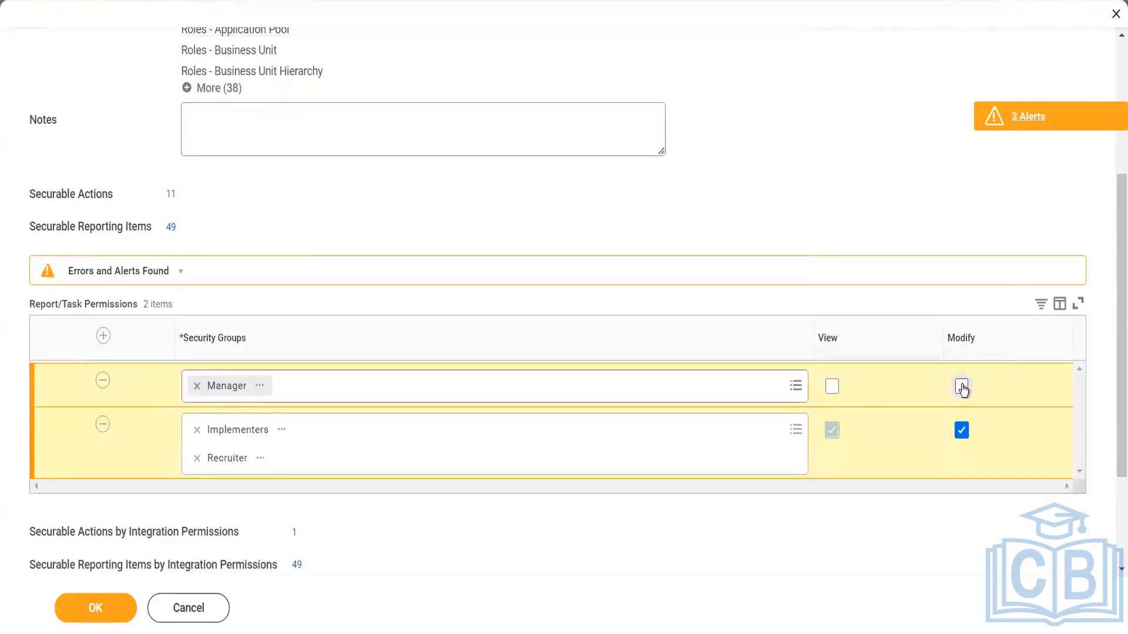
click(962, 386)
click(97, 605)
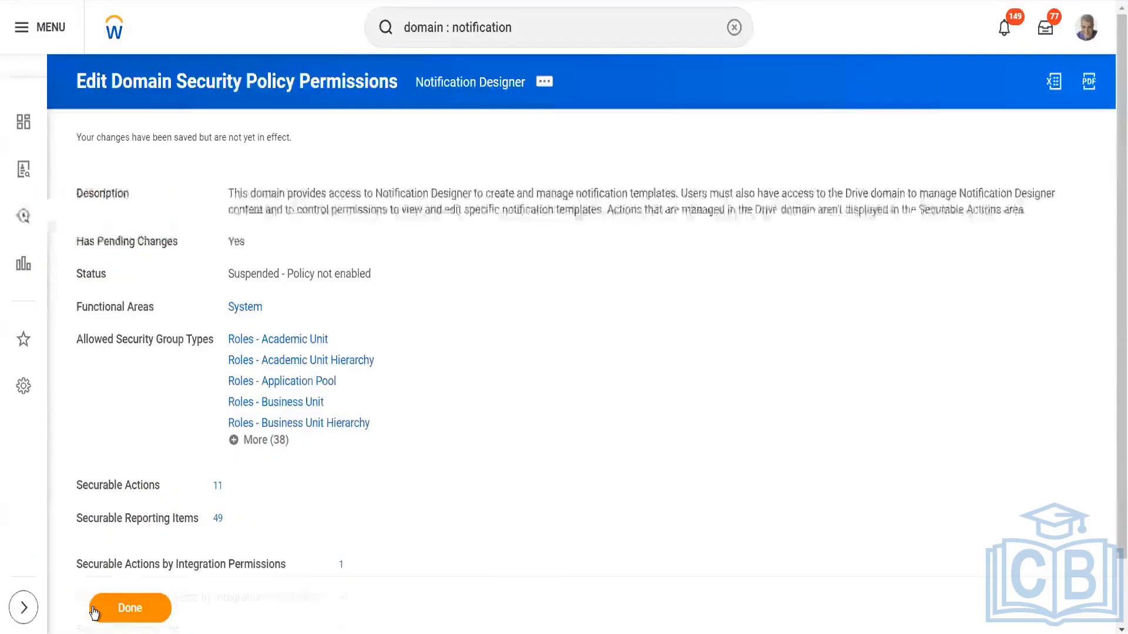
click(111, 612)
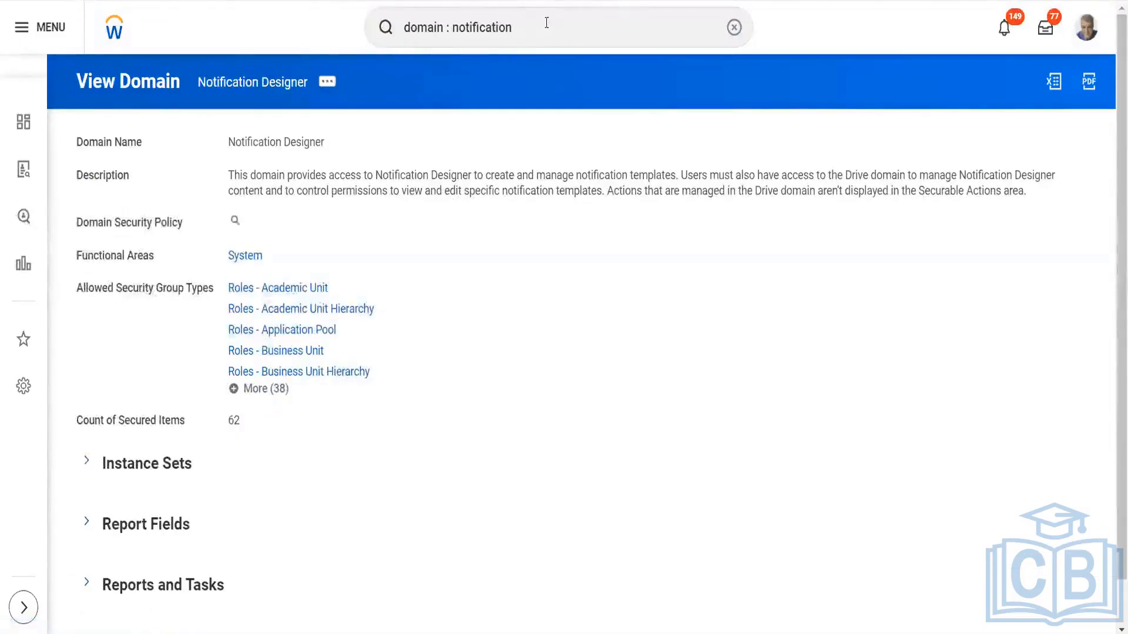
Search for "activ pend sec" and open the Activate Pending Security Policy Changes task
click(540, 14)
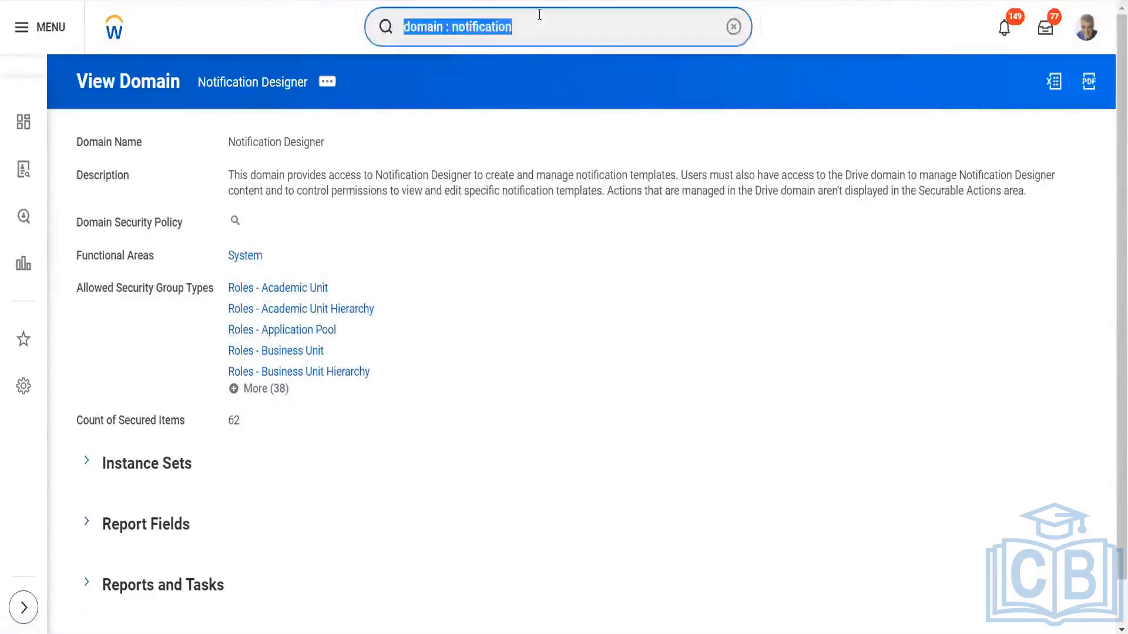
text(activ )
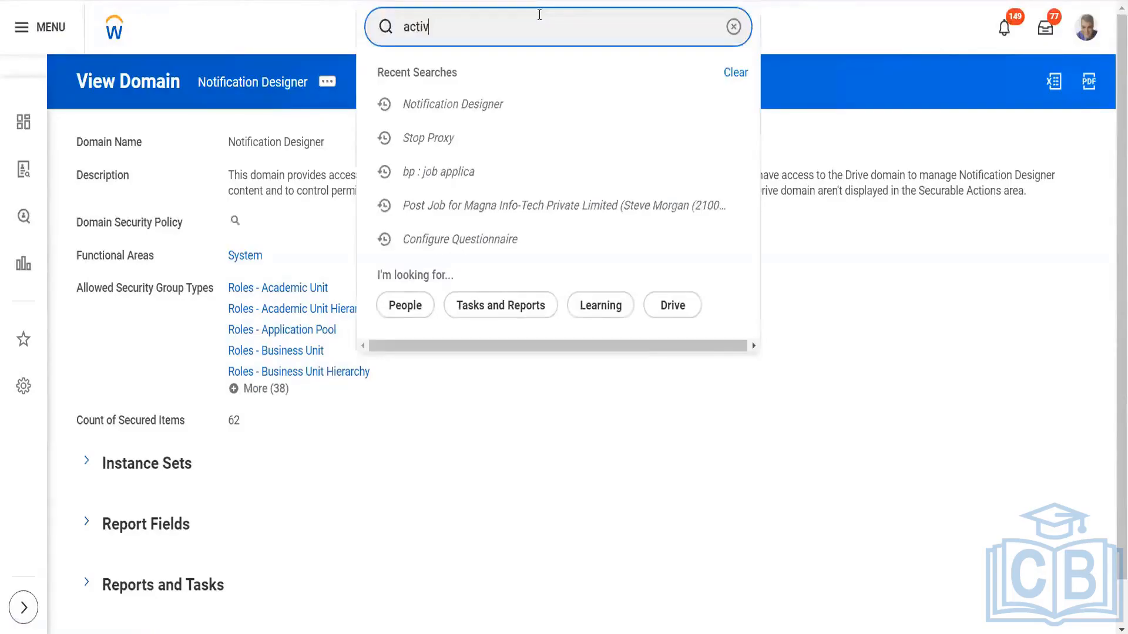
text(pend sec)
click(503, 74)
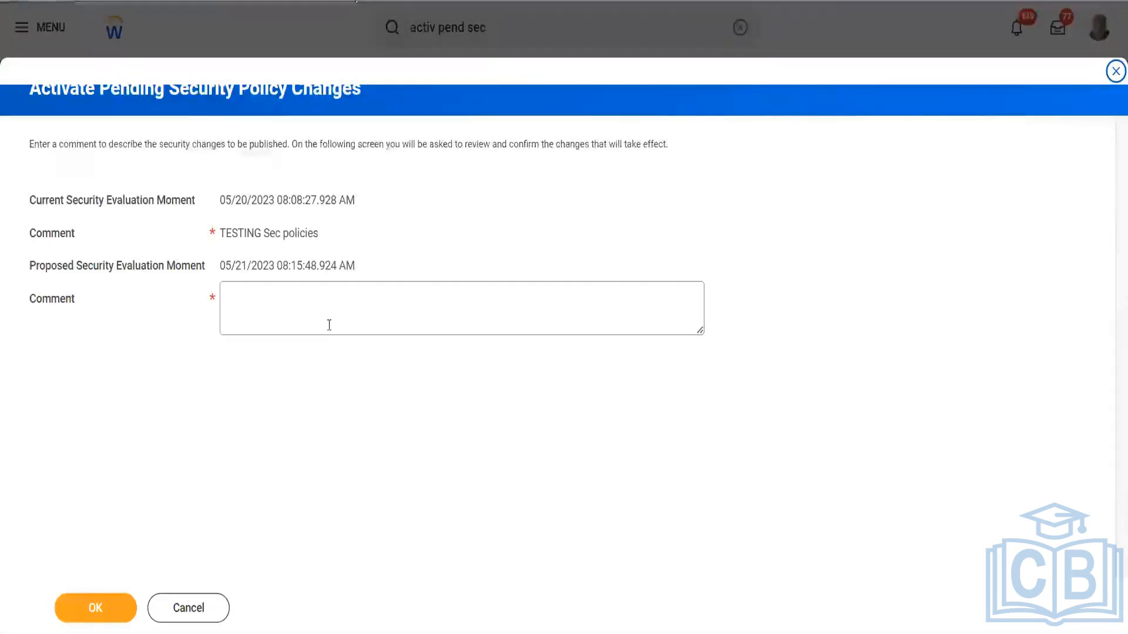
Enter the comment "Test", confirm the pending security policy changes and activate them
click(330, 317)
text(Test)
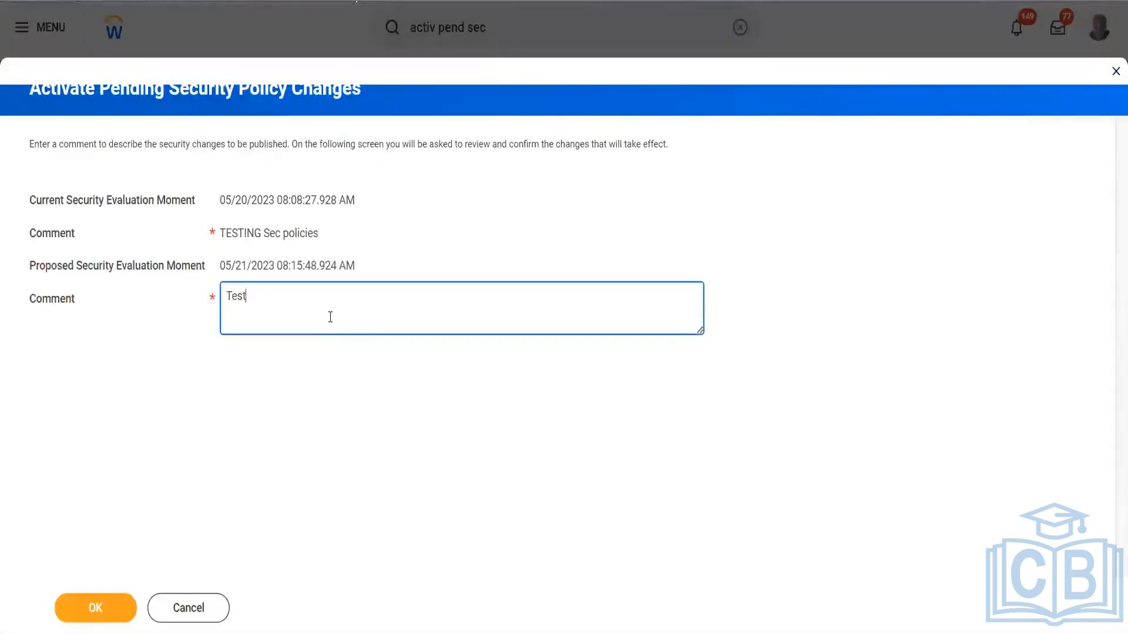
click(97, 612)
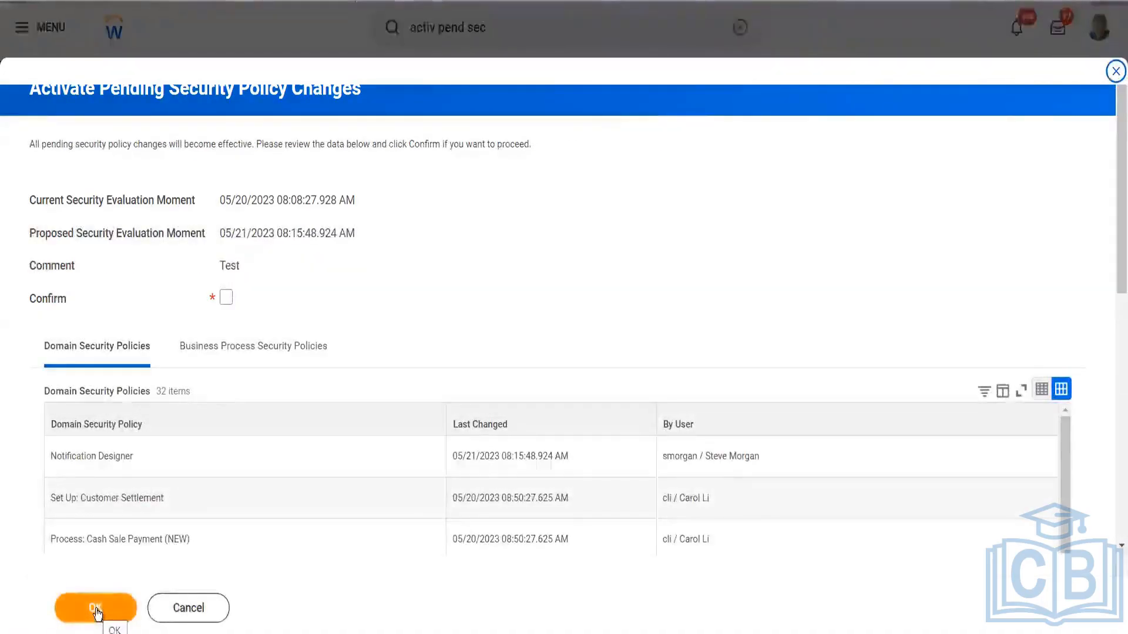
click(96, 609)
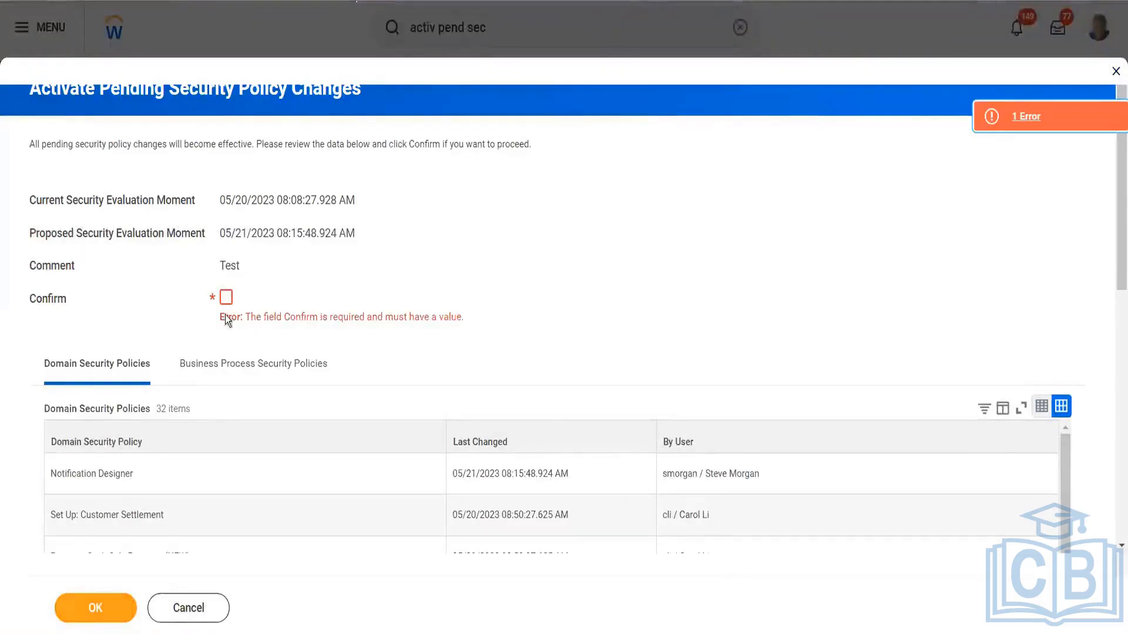
click(226, 297)
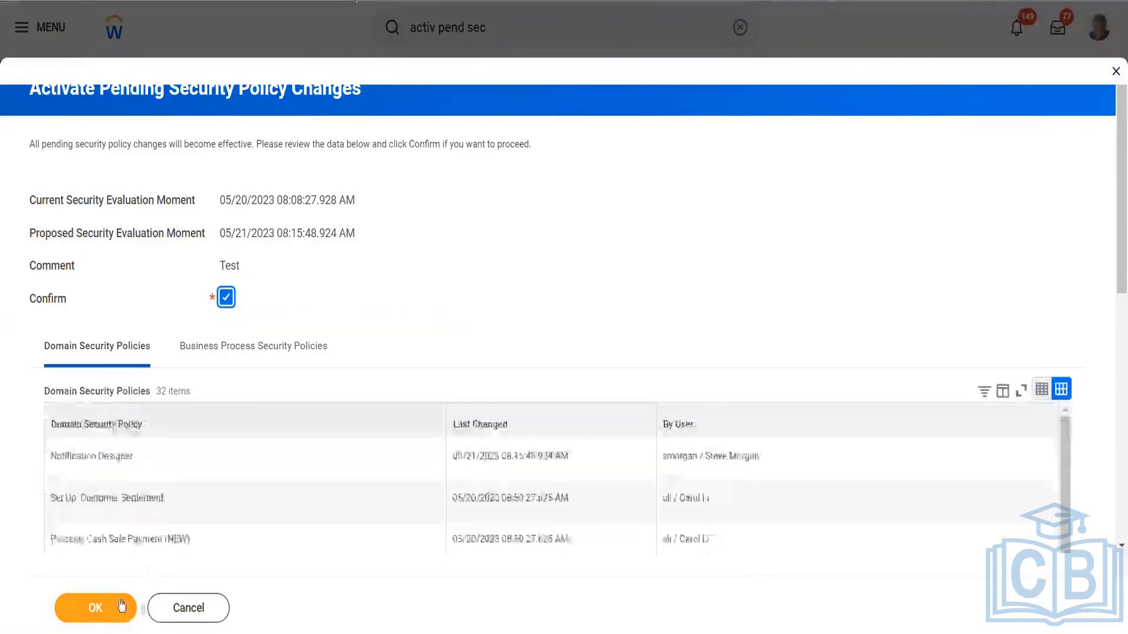
click(115, 604)
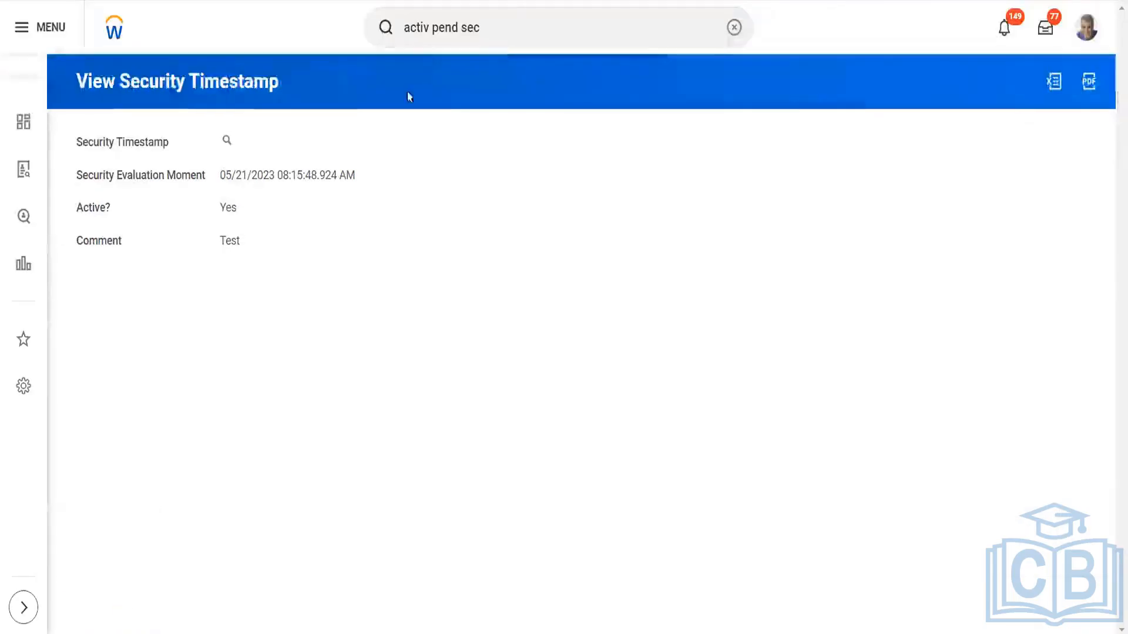
Clear the old search, open the Templates section of Drive and check which new item types can be created there
click(514, 24)
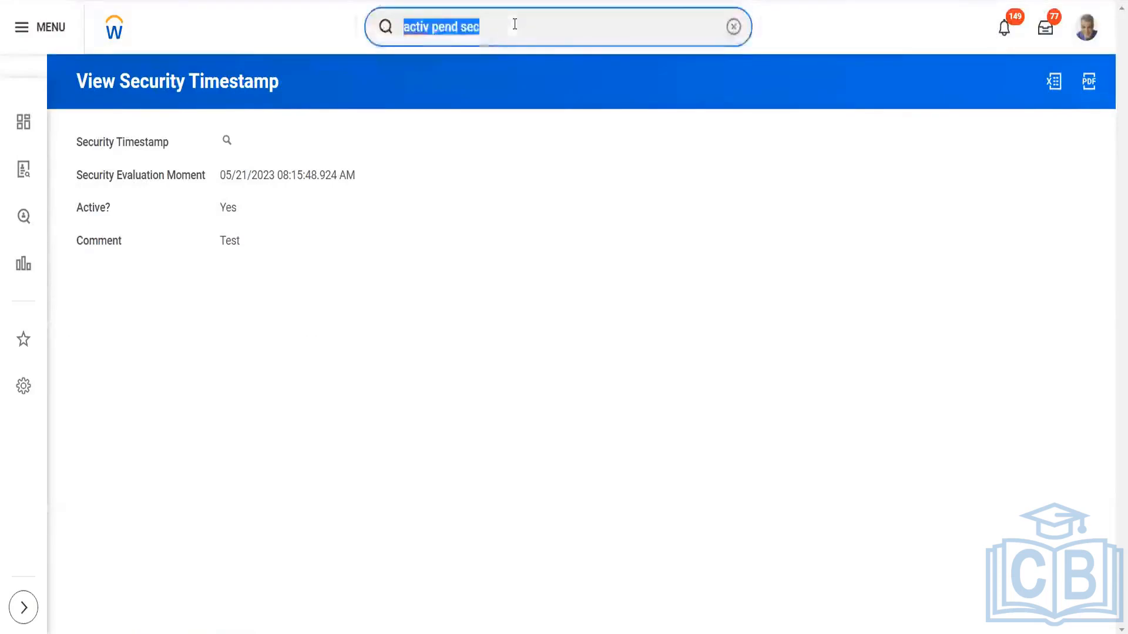
key(BackSpace)
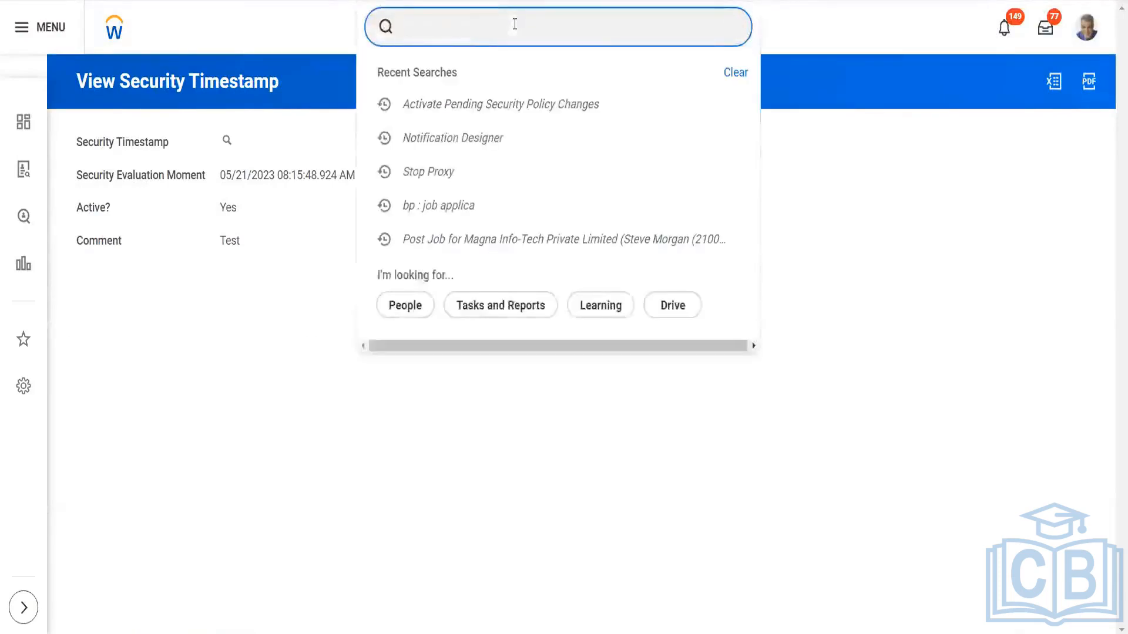
click(1085, 33)
click(967, 408)
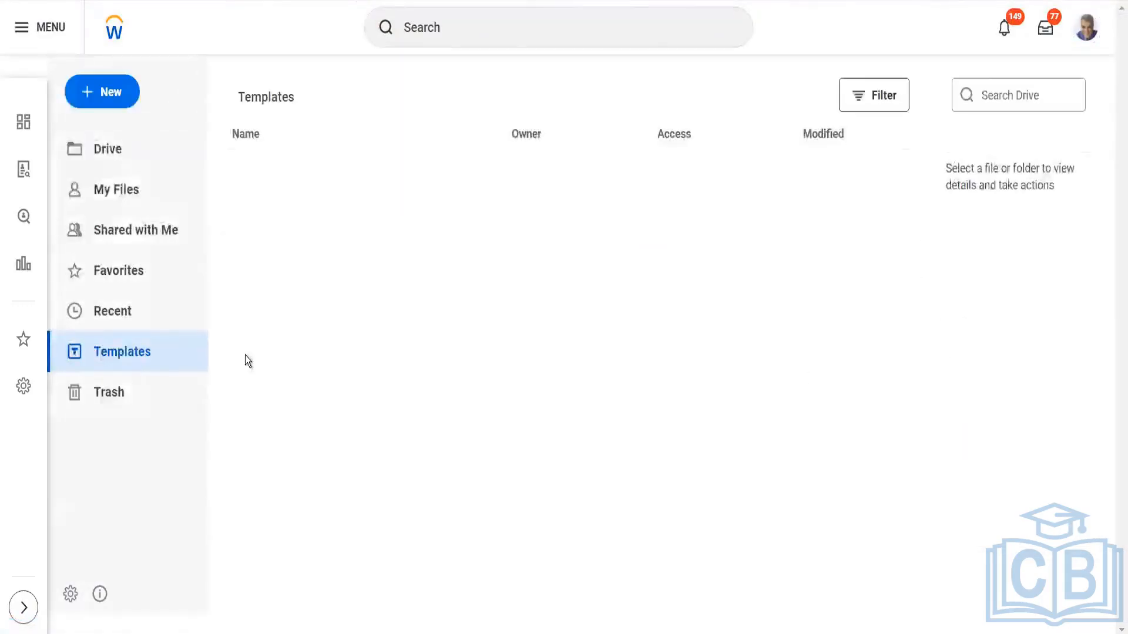
click(151, 353)
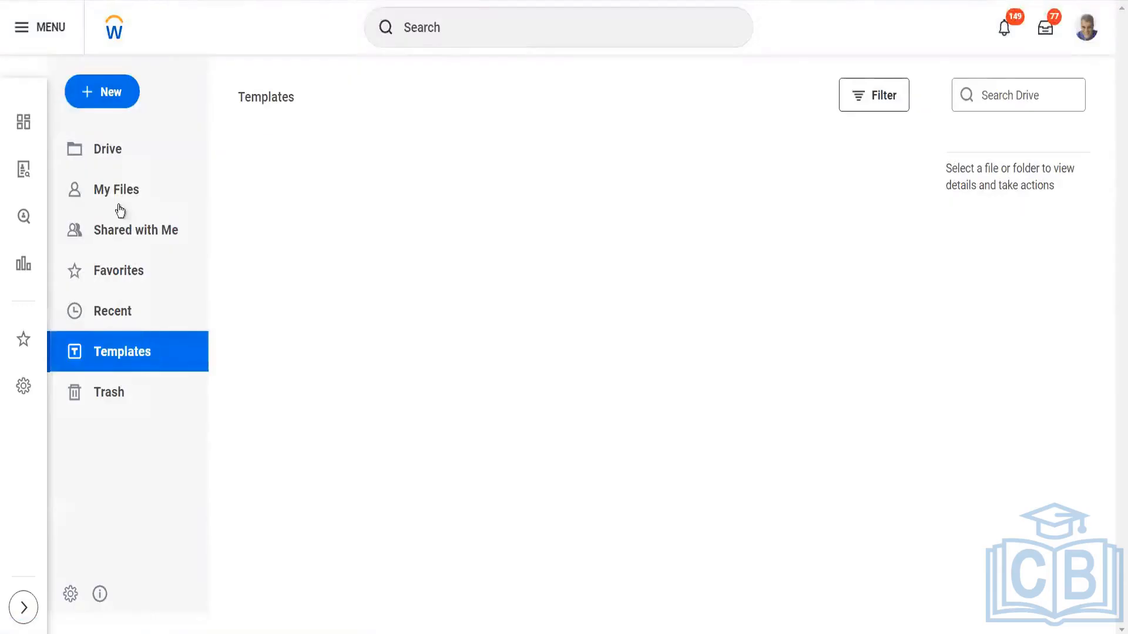
click(115, 101)
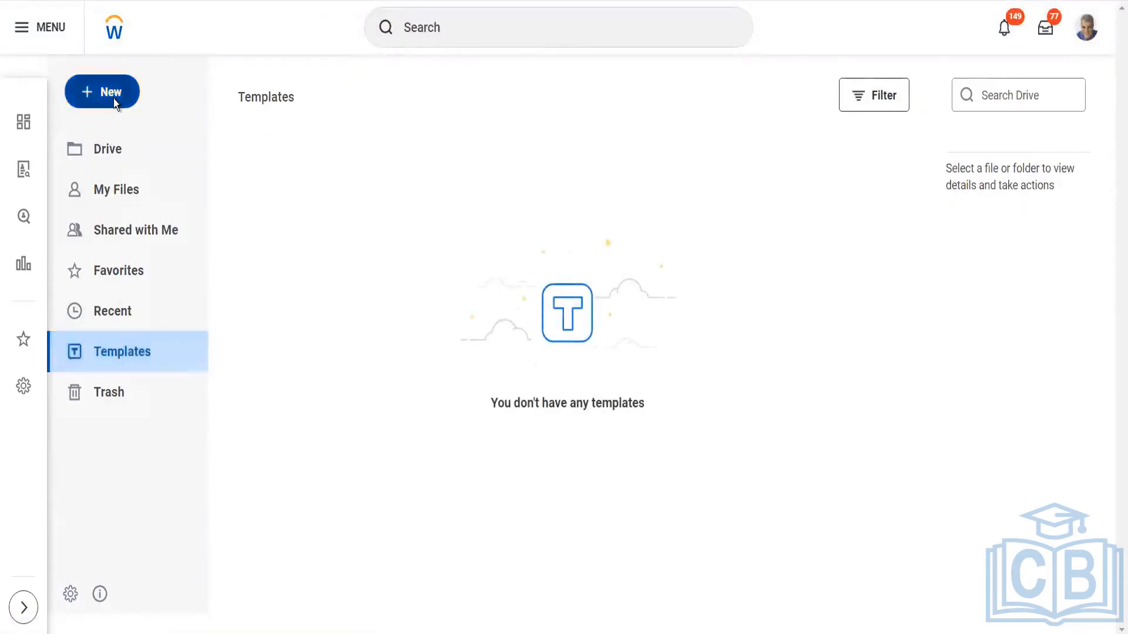
click(362, 178)
Search for "noti templ" to look for a notification template task
click(546, 27)
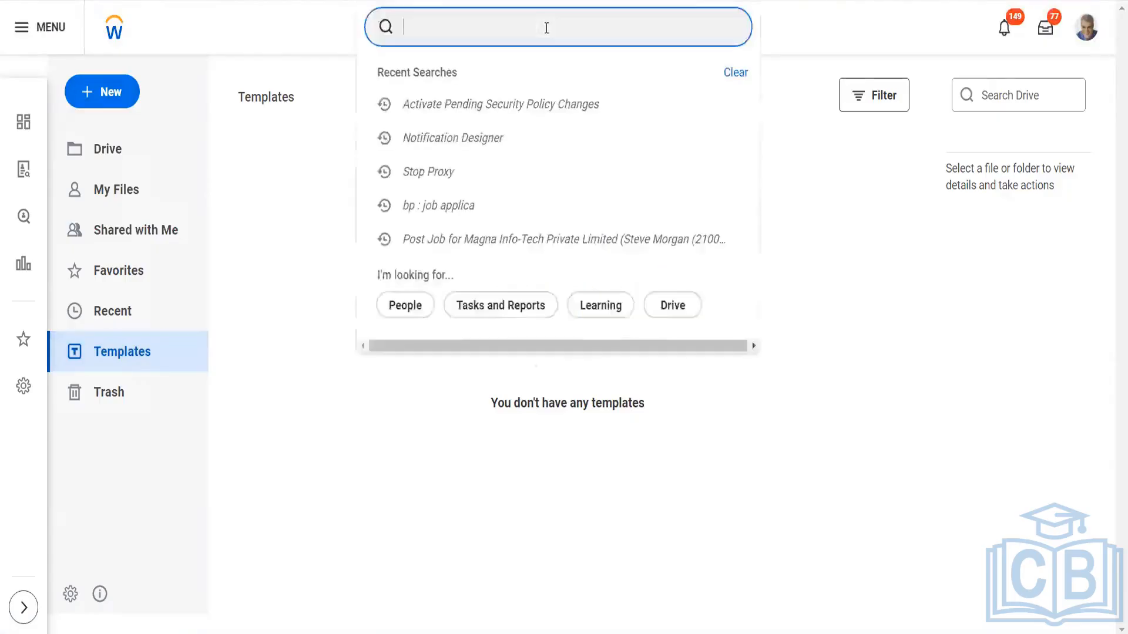
text(noti)
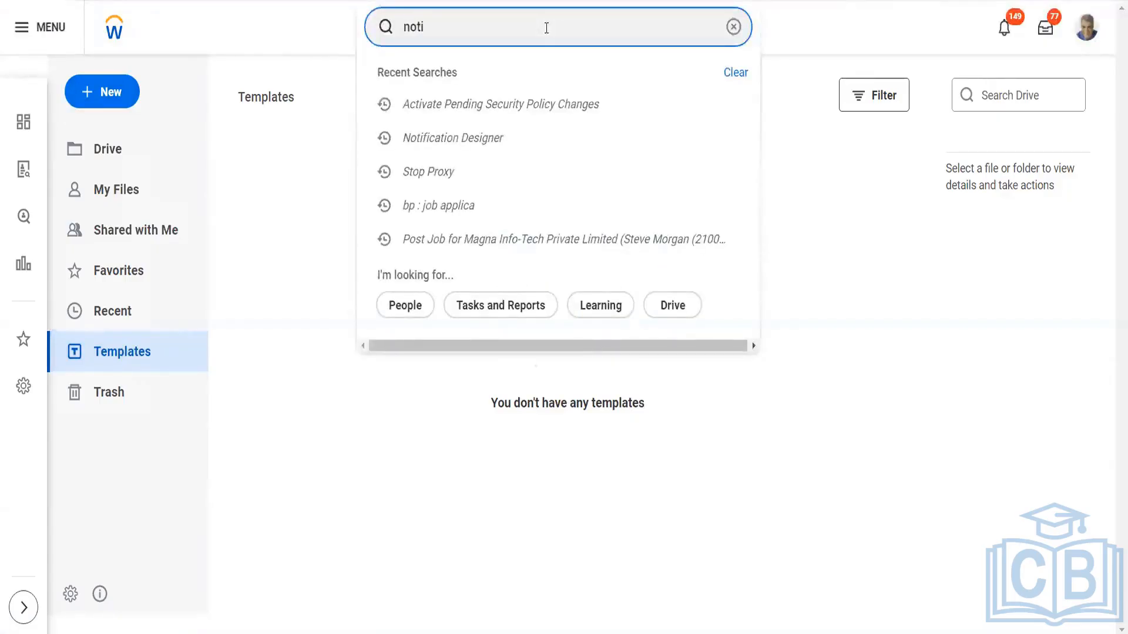
text( templ)
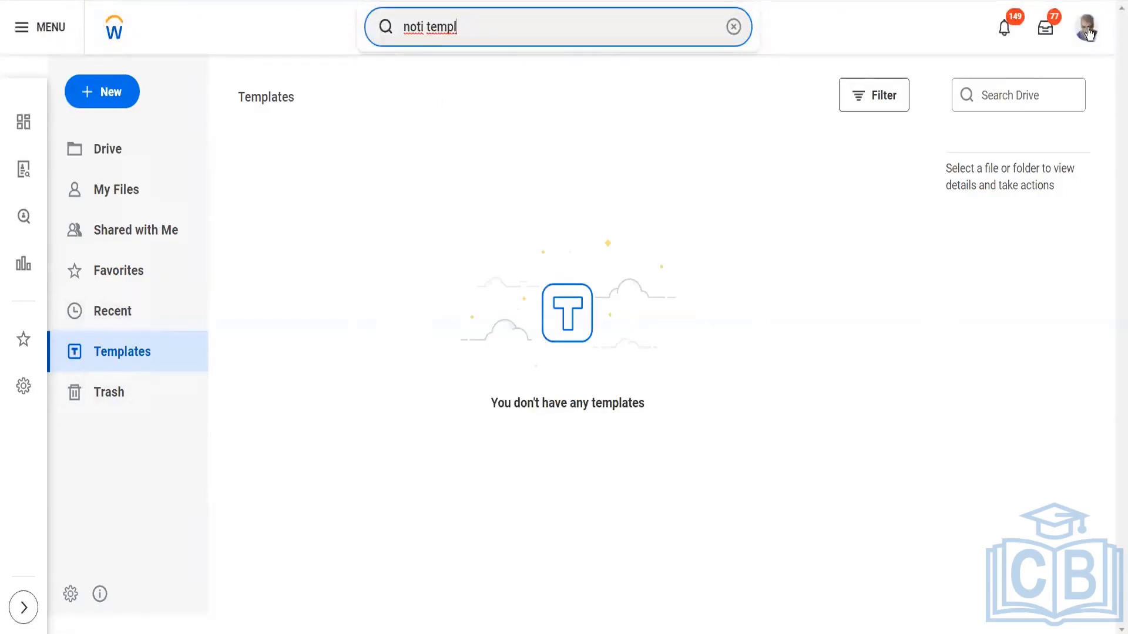
Search for "start proxy" and open the Start Proxy task
triple_click(536, 29)
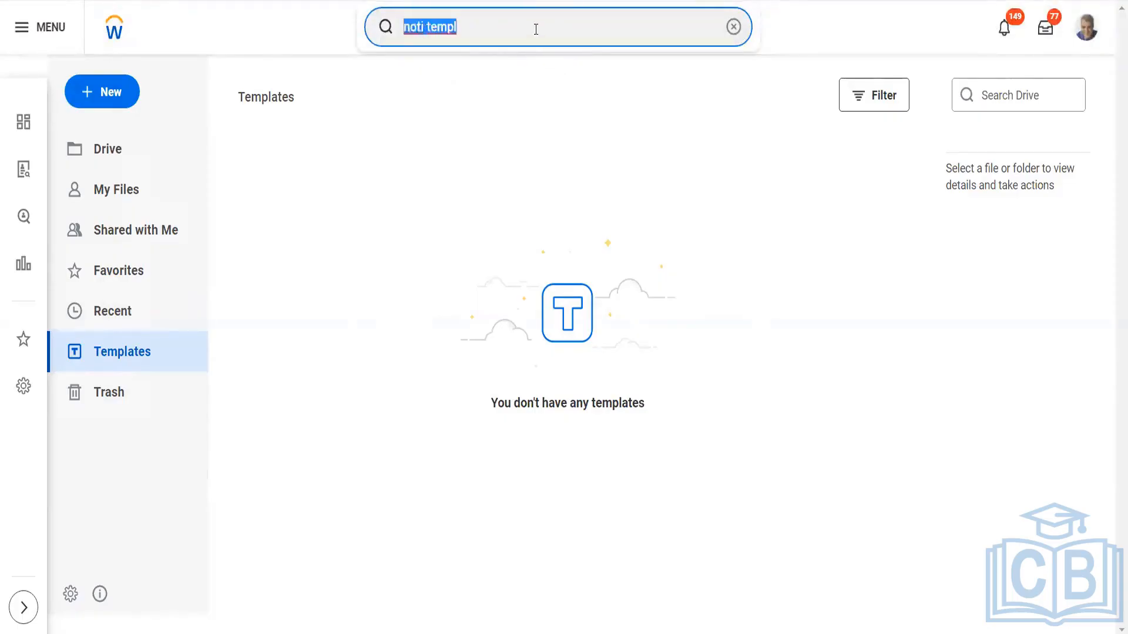
text(start prox)
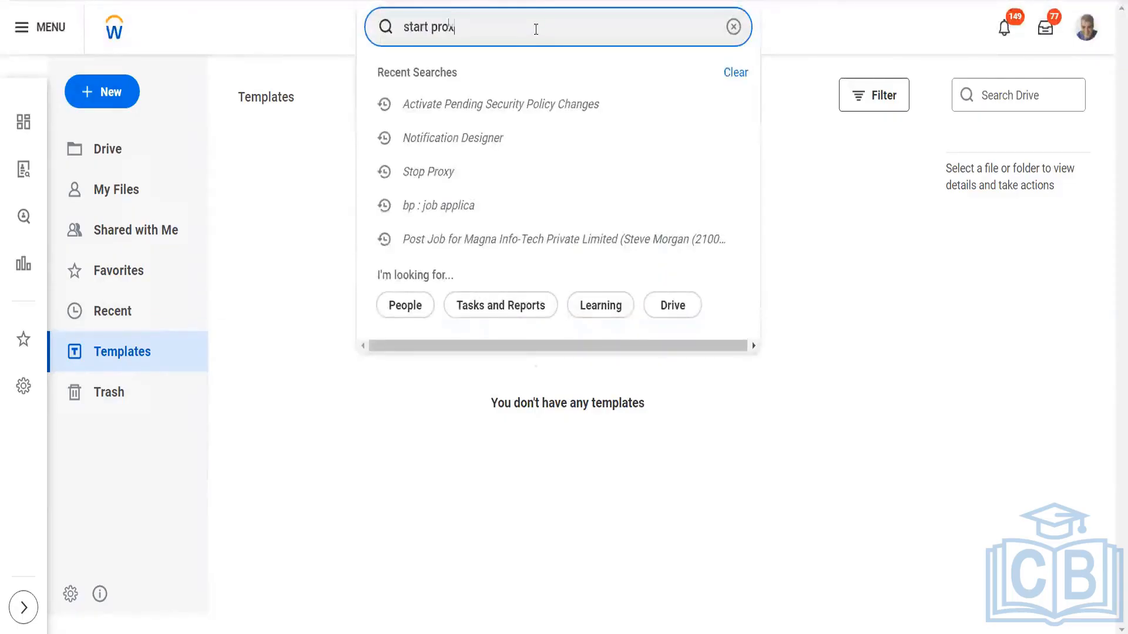
text(y)
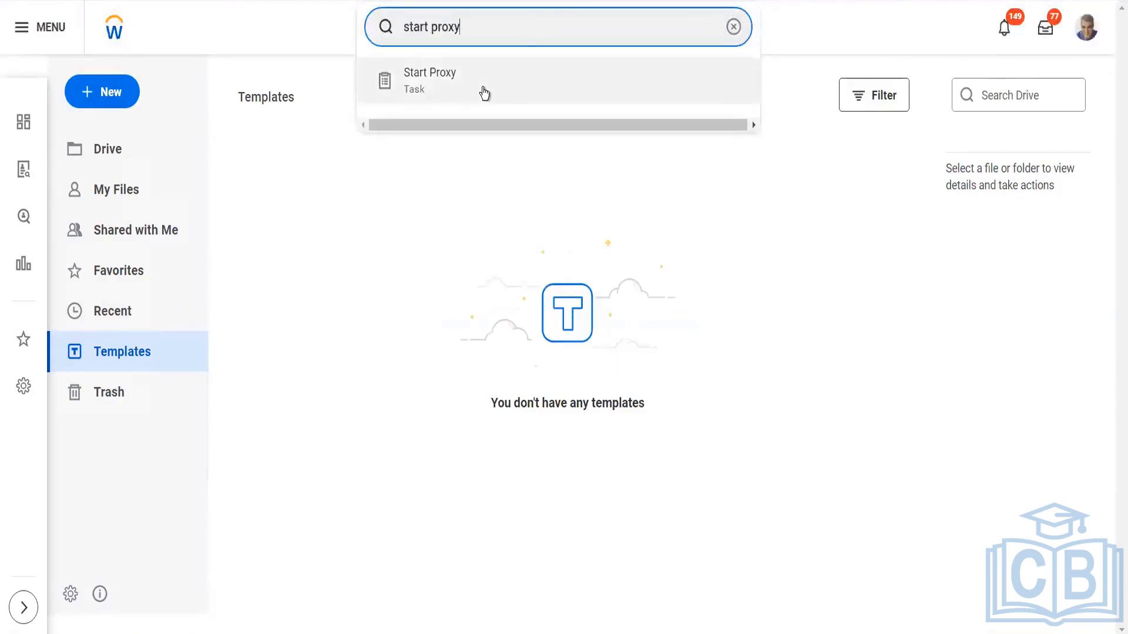
click(483, 93)
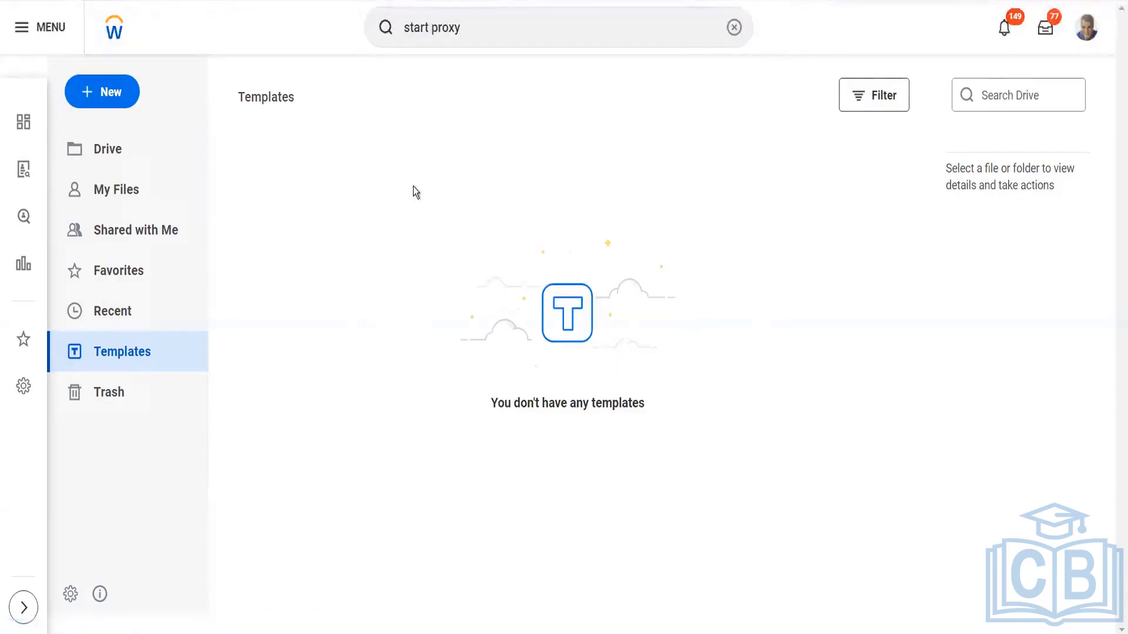
Choose the worker to act as by first name and start the proxy session on that worker's behalf
click(270, 187)
text(l)
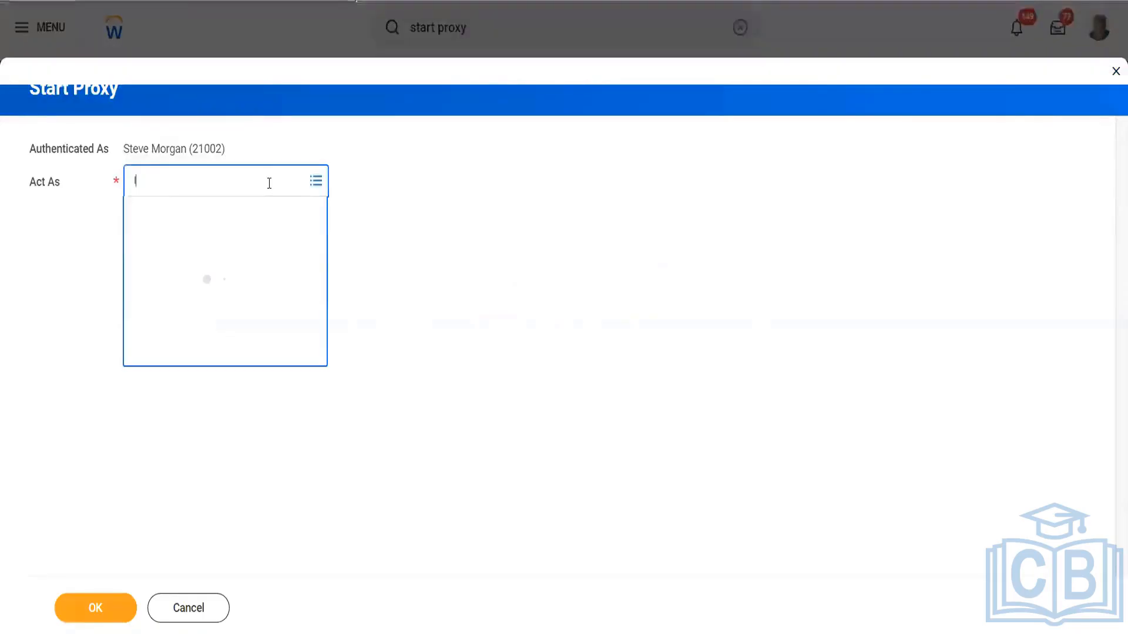
text(ogaa)
key(BackSpace)
text(n)
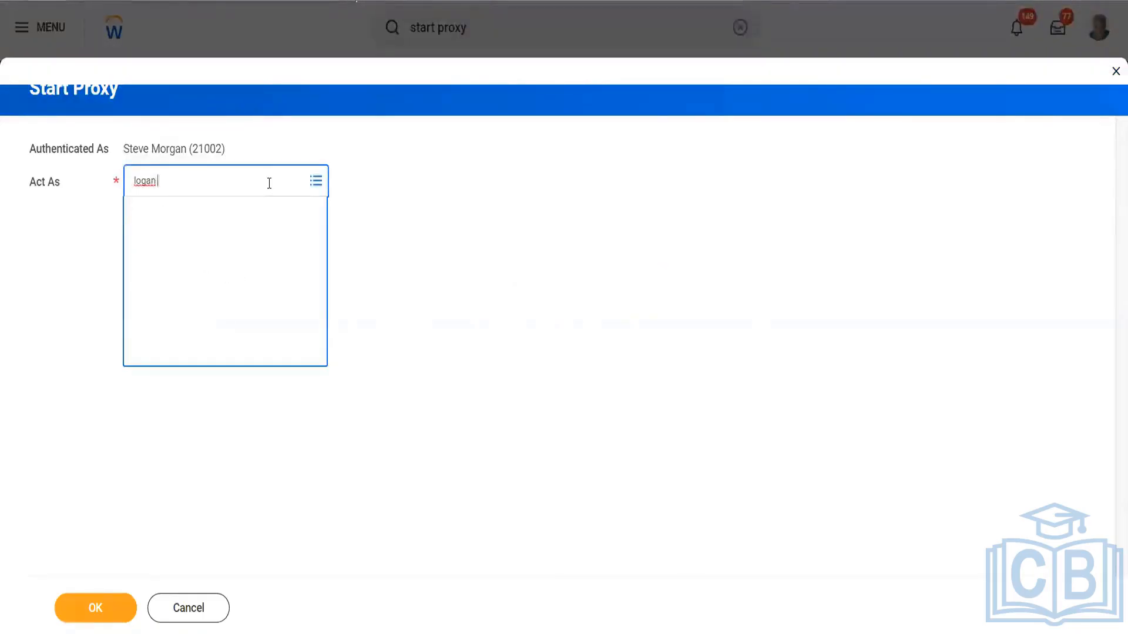
key(Return)
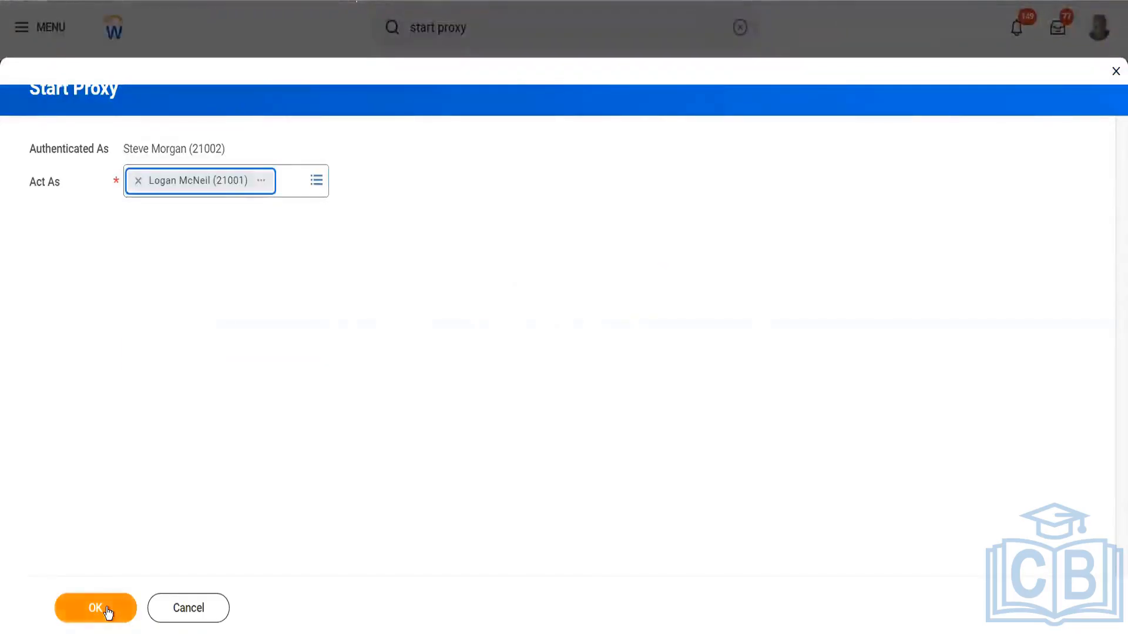
click(108, 606)
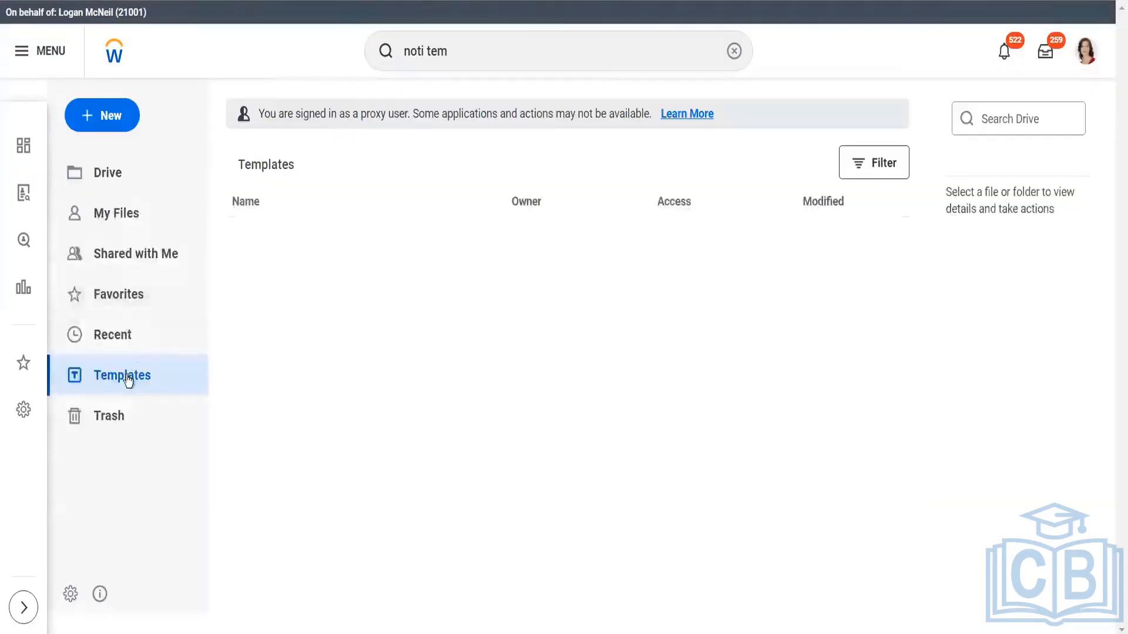
Examine Drive's Templates section as the proxied worker, including the proxy notice and the available new item types, and clear the search
click(128, 380)
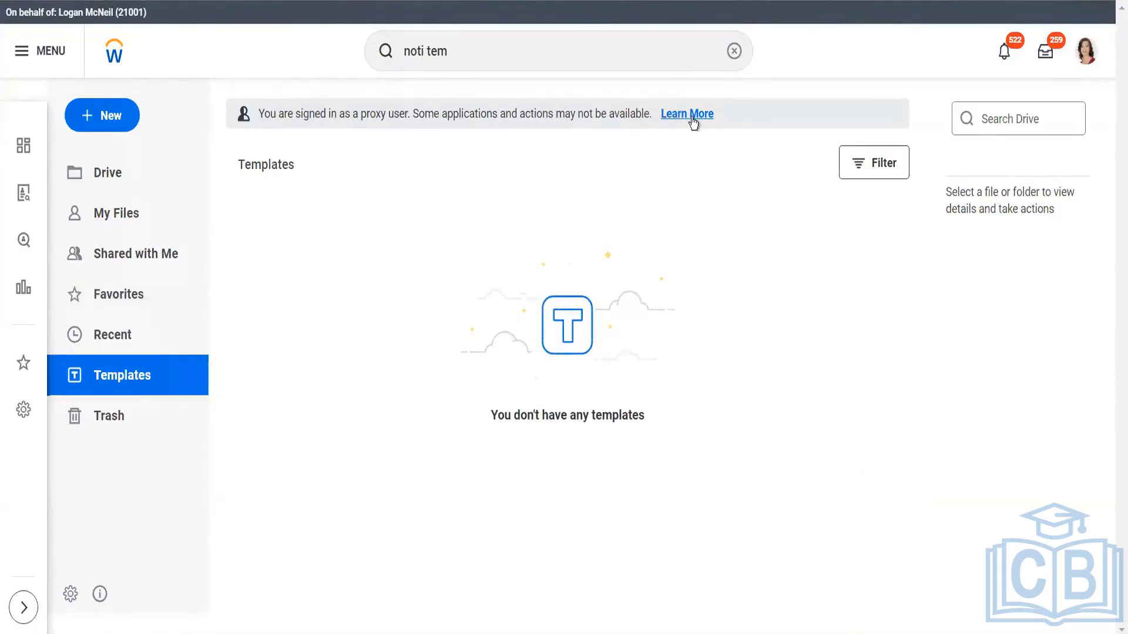
click(432, 114)
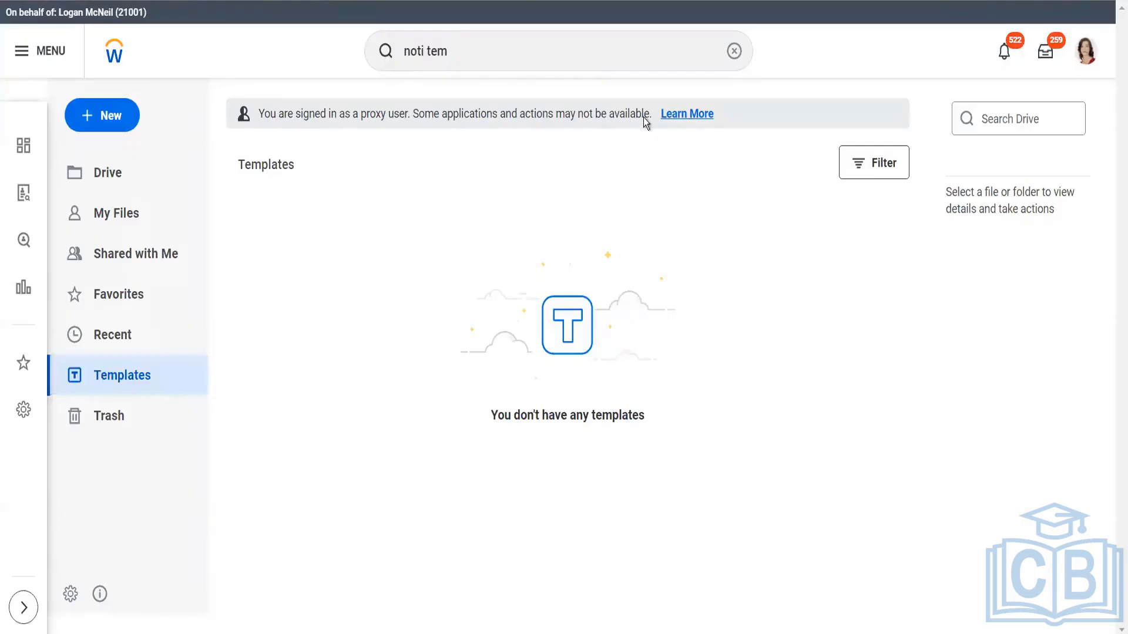
click(690, 115)
click(115, 126)
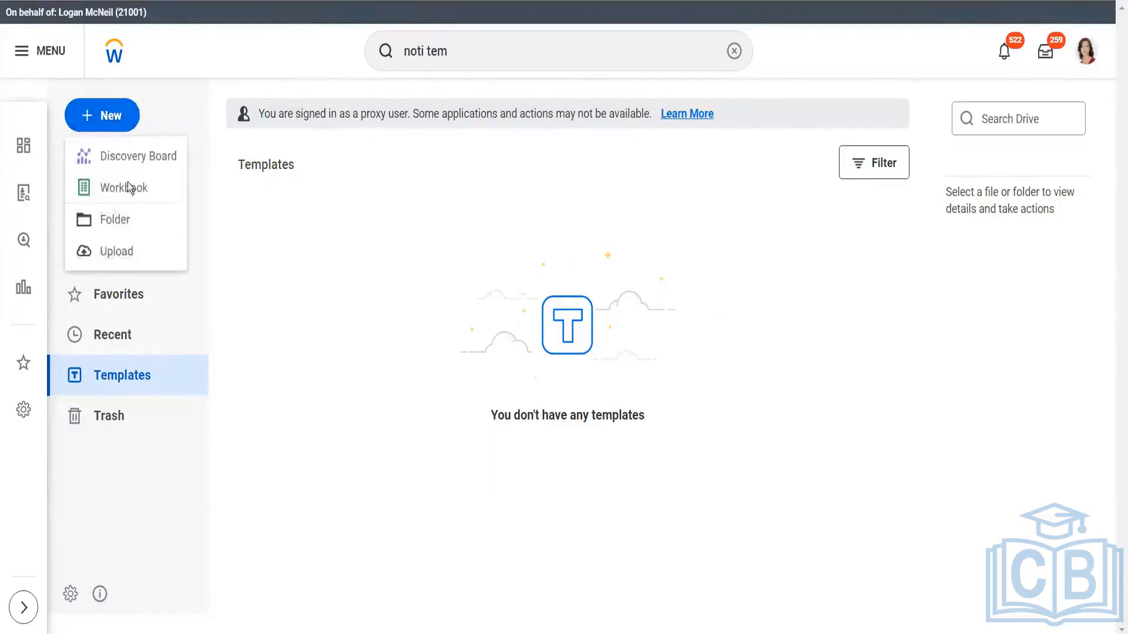
click(468, 40)
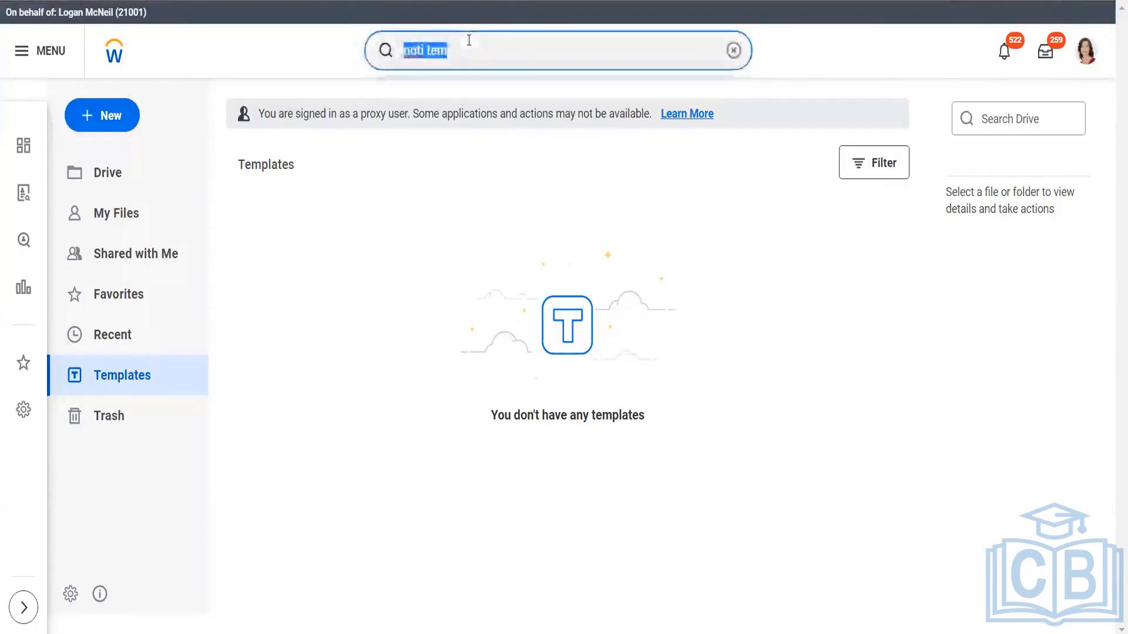
key(BackSpace)
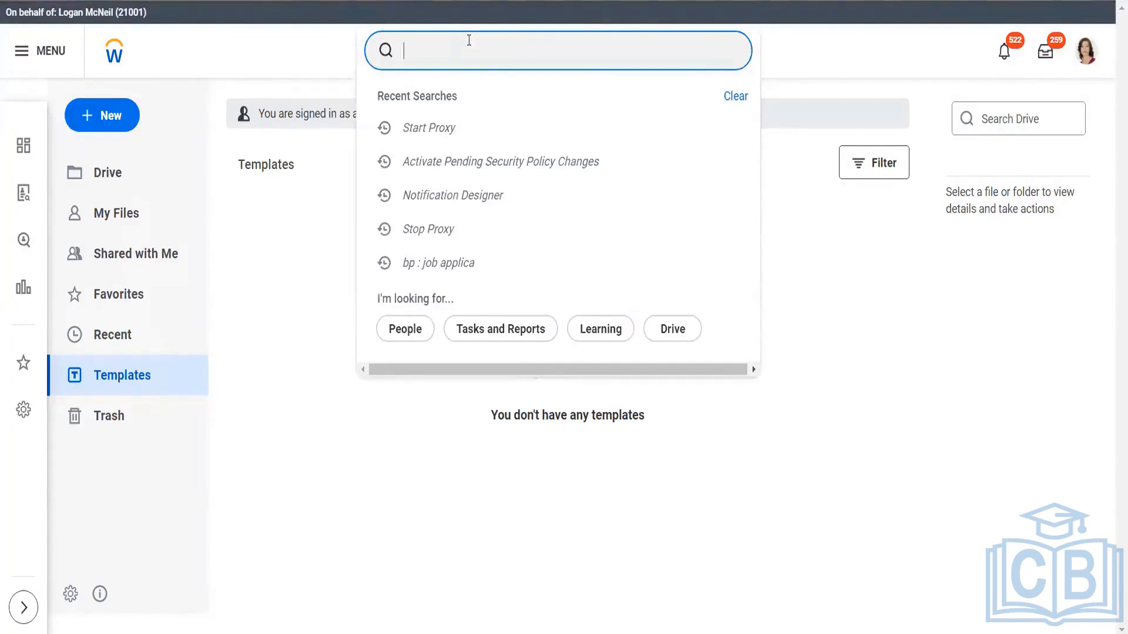
click(799, 403)
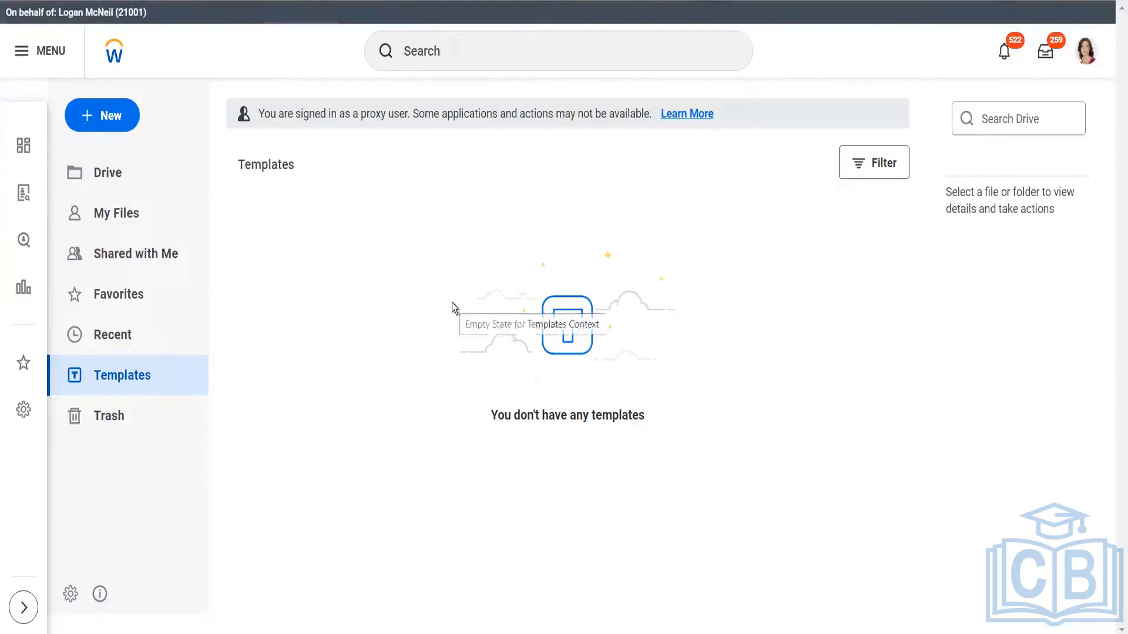
Check My Files and Templates in Drive, review the Drive Menu Settings and leave them without saving
click(99, 188)
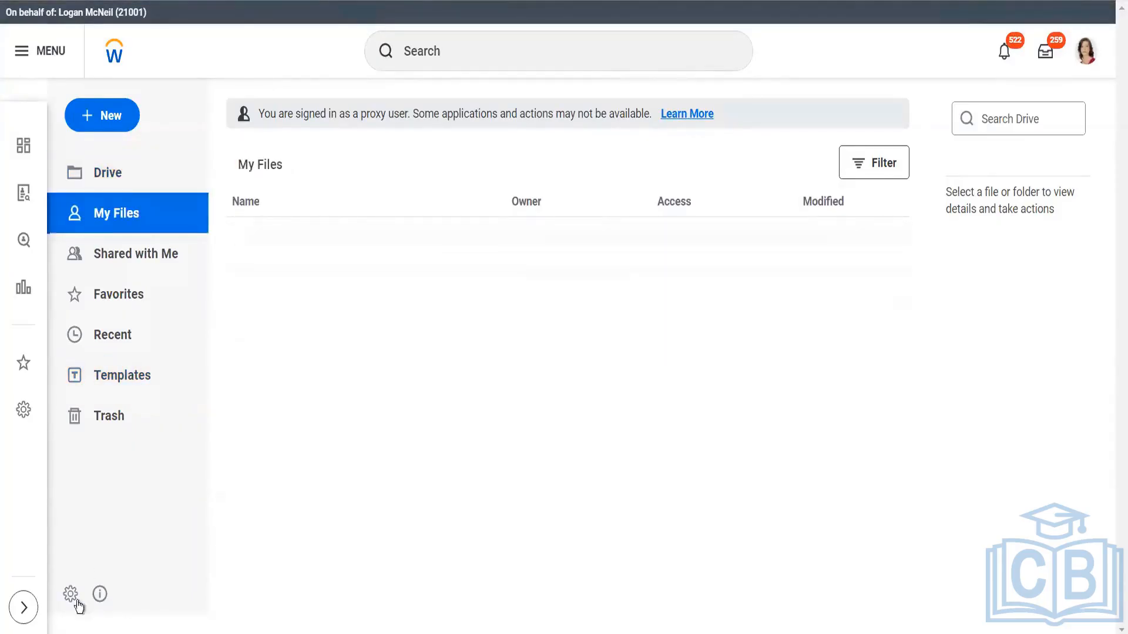
click(148, 387)
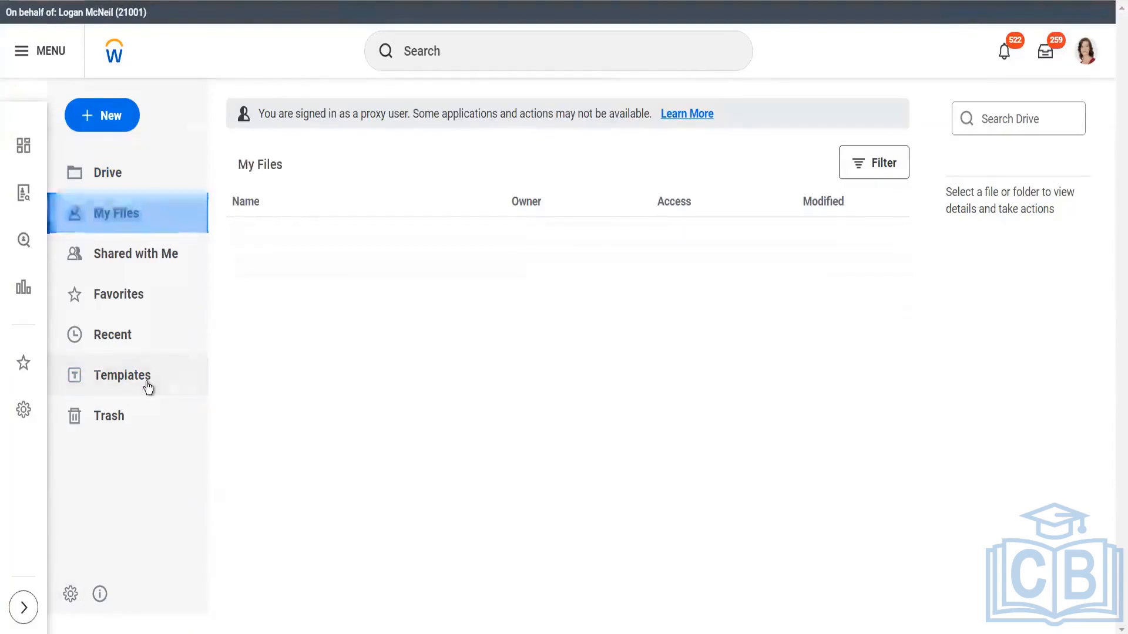
click(70, 594)
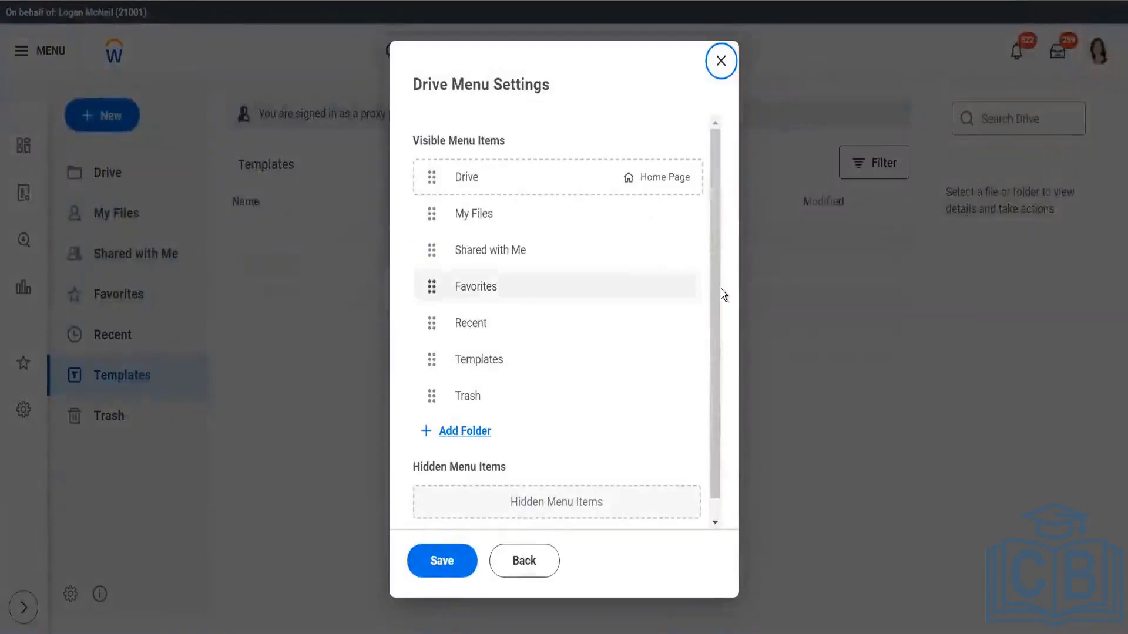
drag(717, 287, 714, 336)
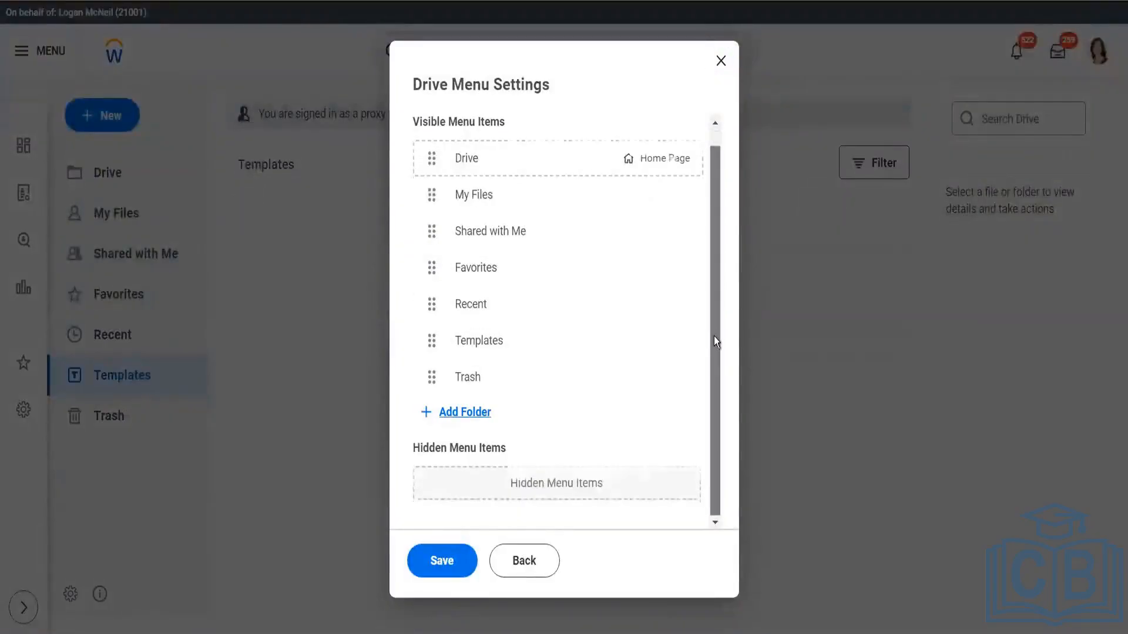
click(522, 563)
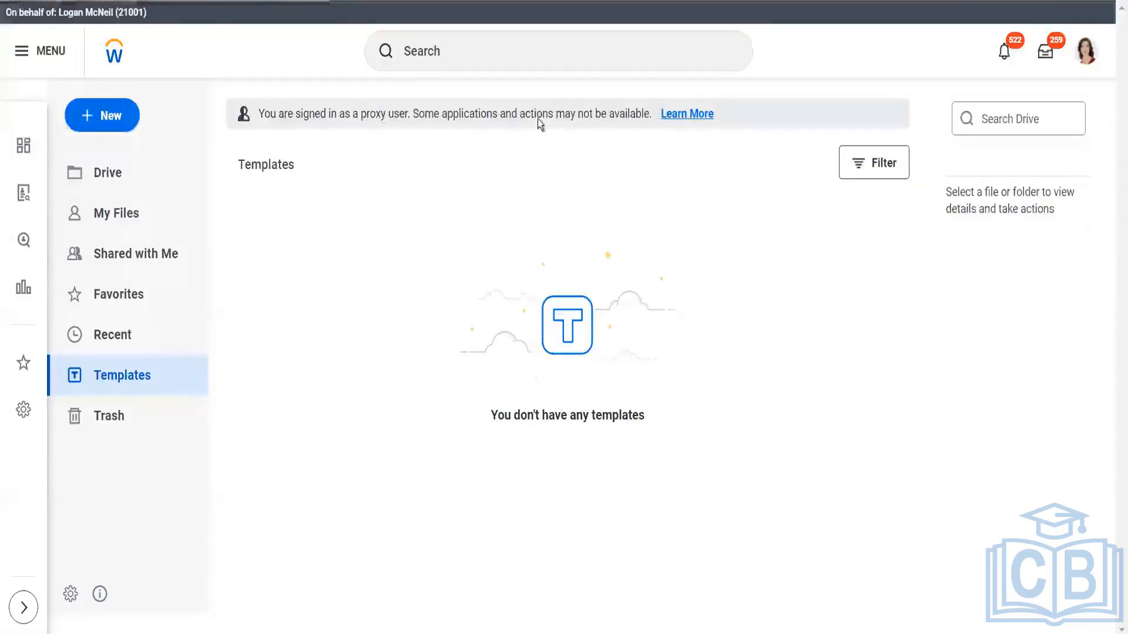
Return to the home page, search for "fin open job" and open the Find Open Jobs custom report for editing
click(113, 51)
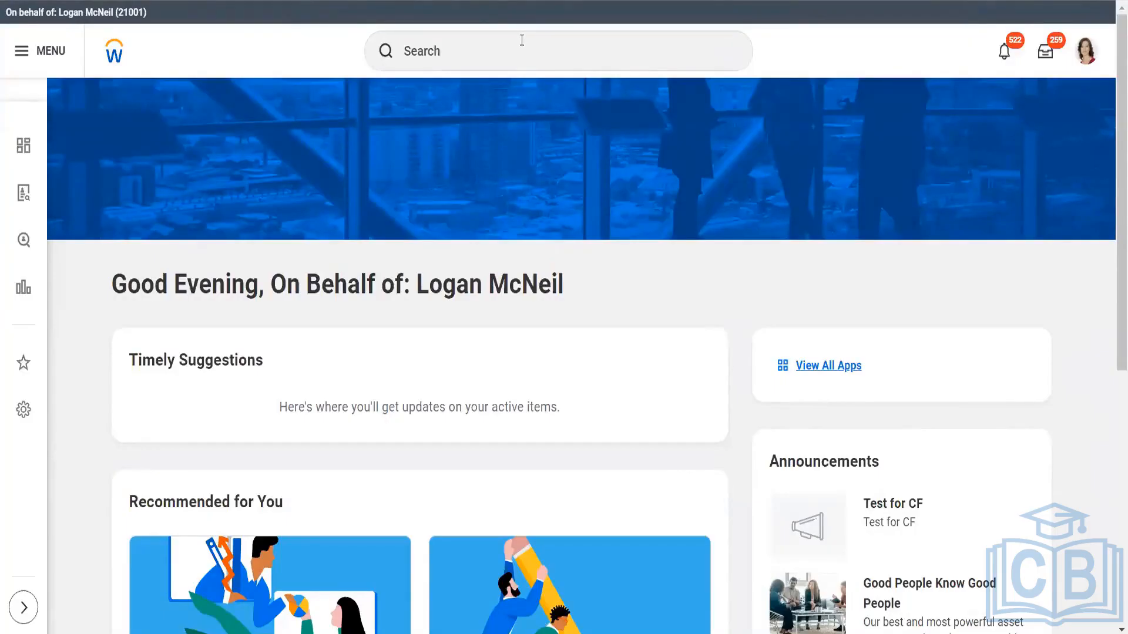
click(521, 40)
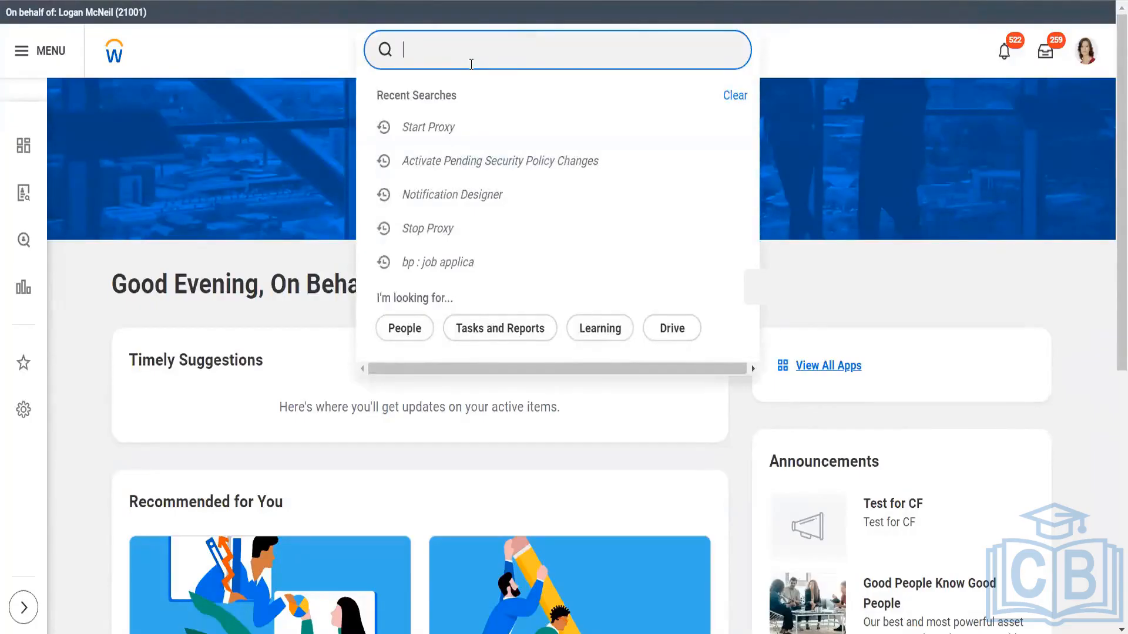
text(repo)
key(BackSpace)
key(BackSpace)
key(BackSpace)
key(BackSpace)
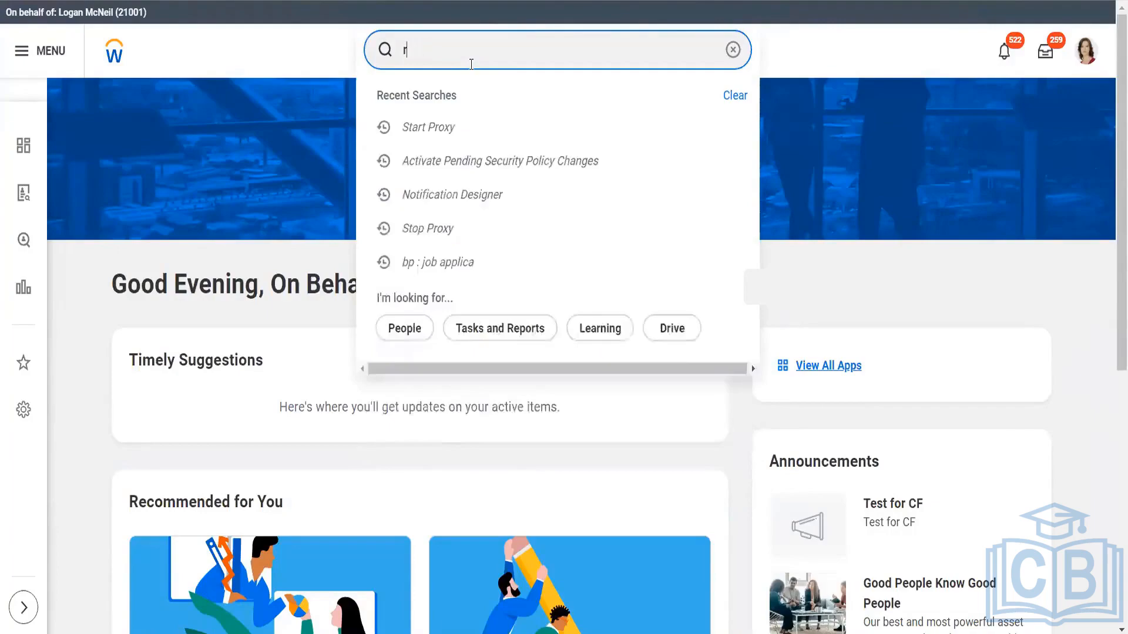
text(fin)
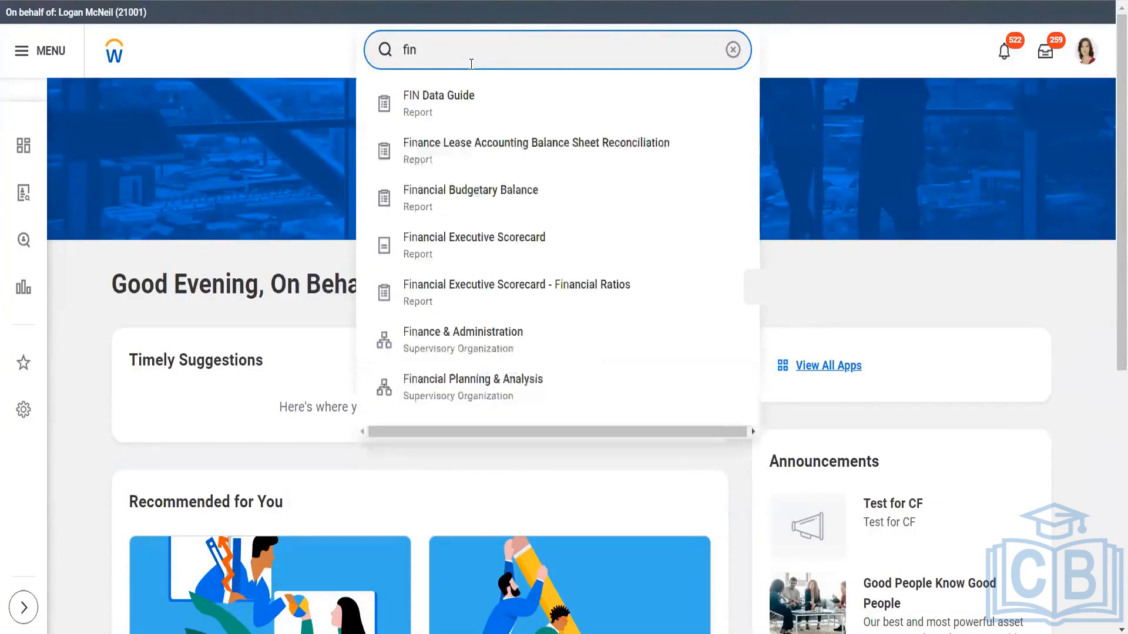
text( open job)
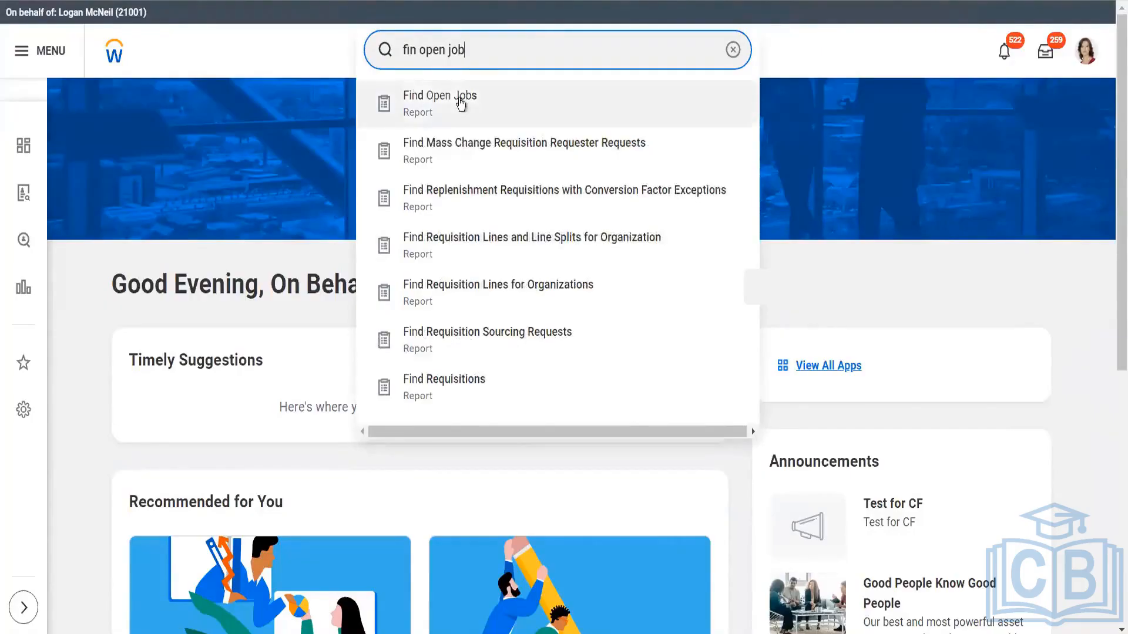
click(461, 103)
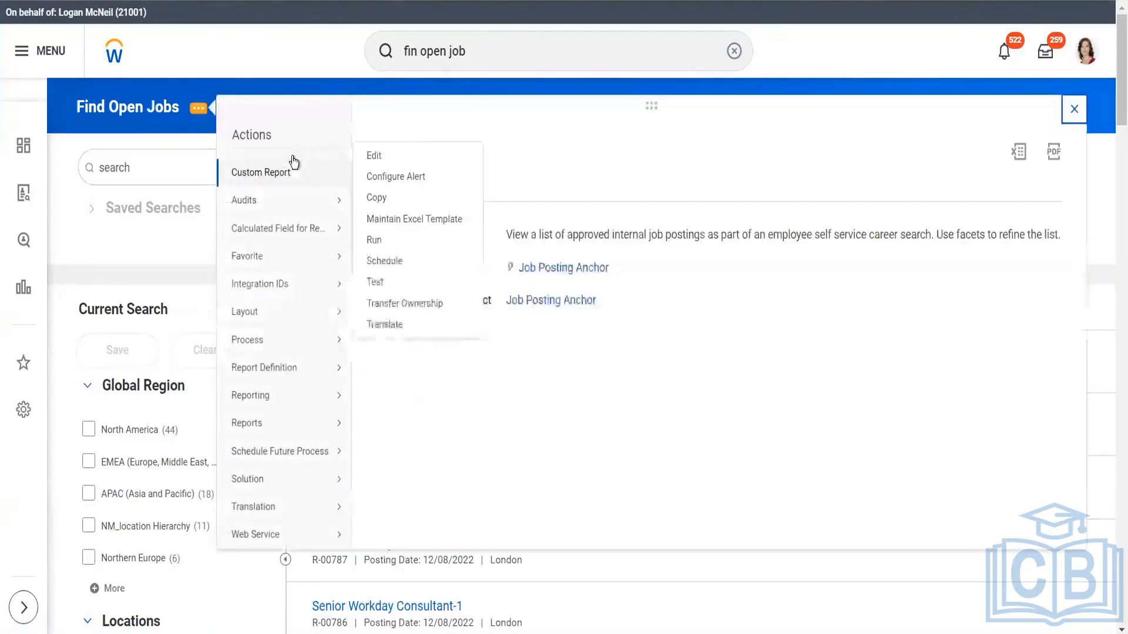
mouse_move(299, 173)
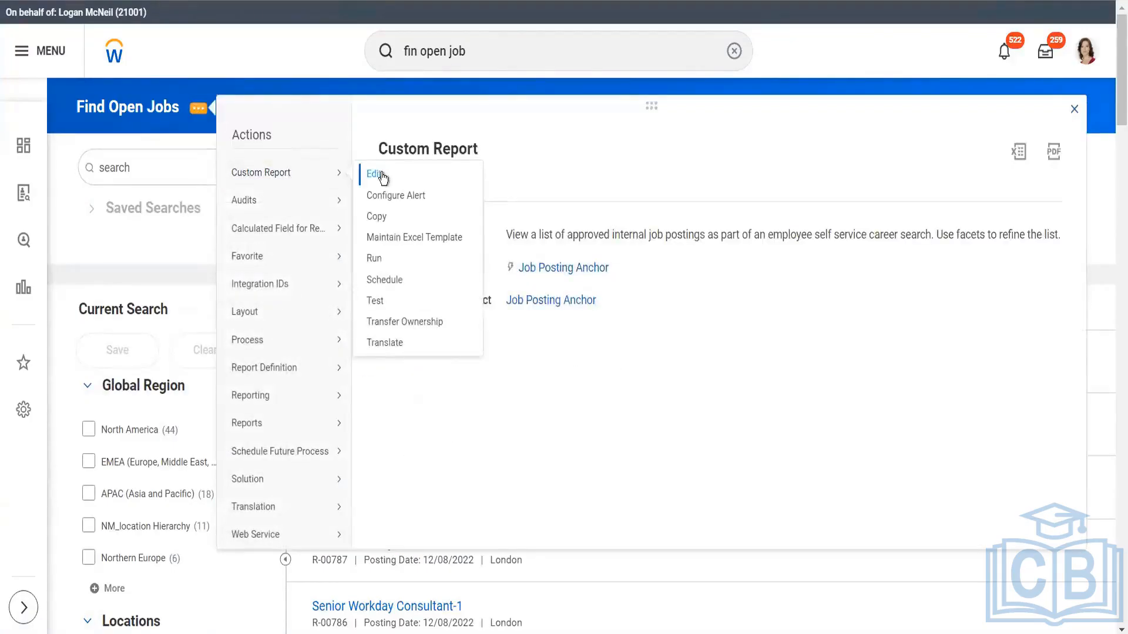
click(379, 174)
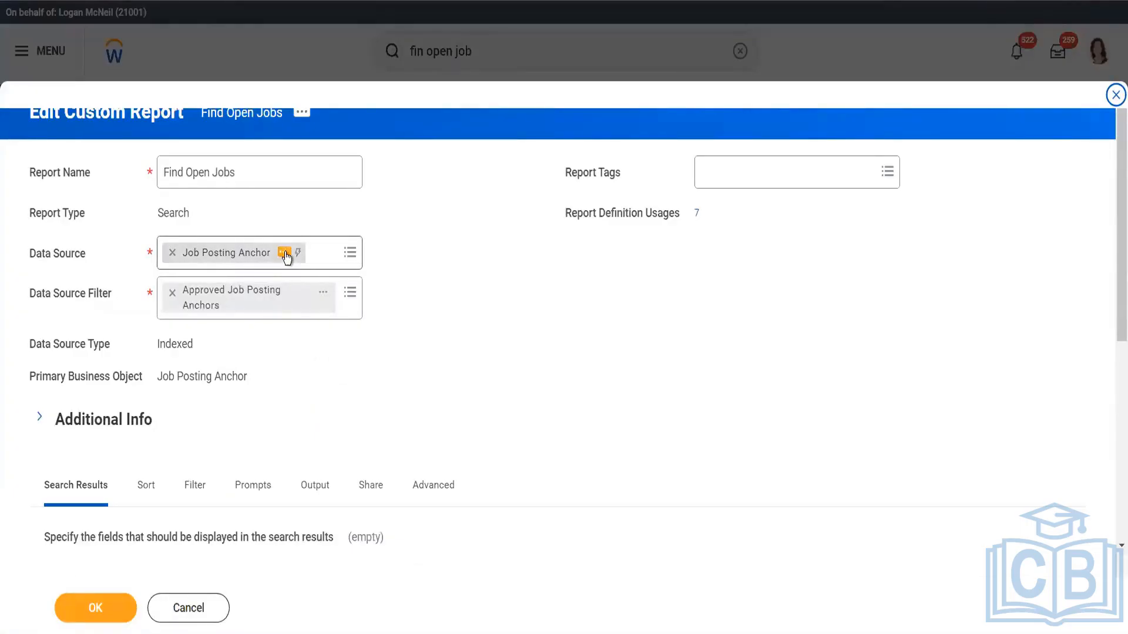
Open the report's Job Posting Anchor data source in a new tab and examine its full security group list and data source filters
right_click(286, 256)
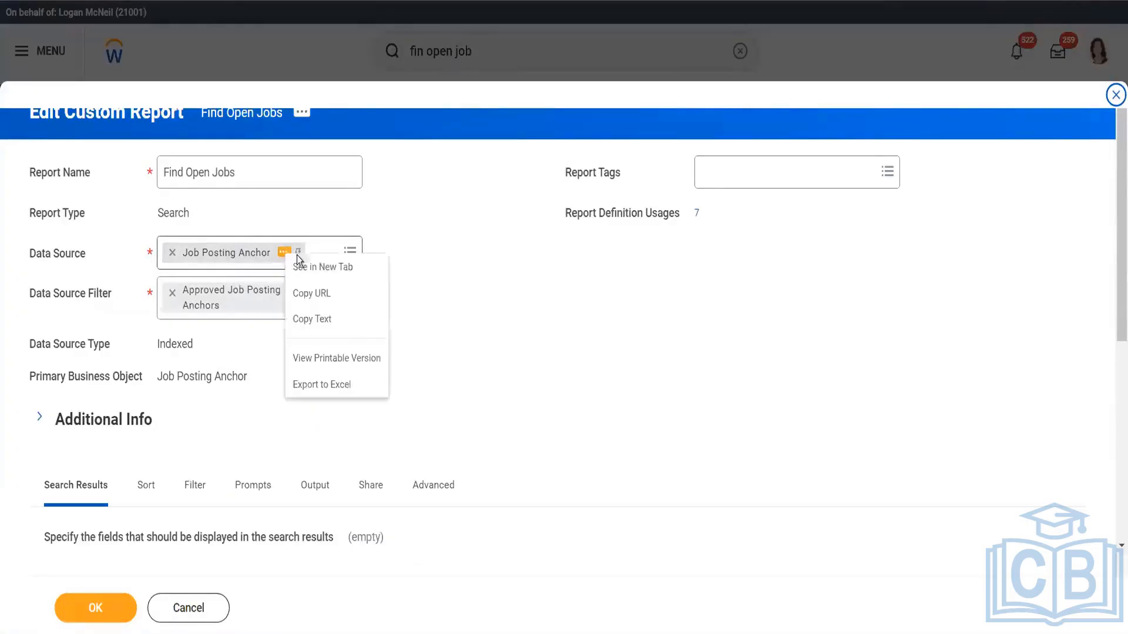
click(325, 269)
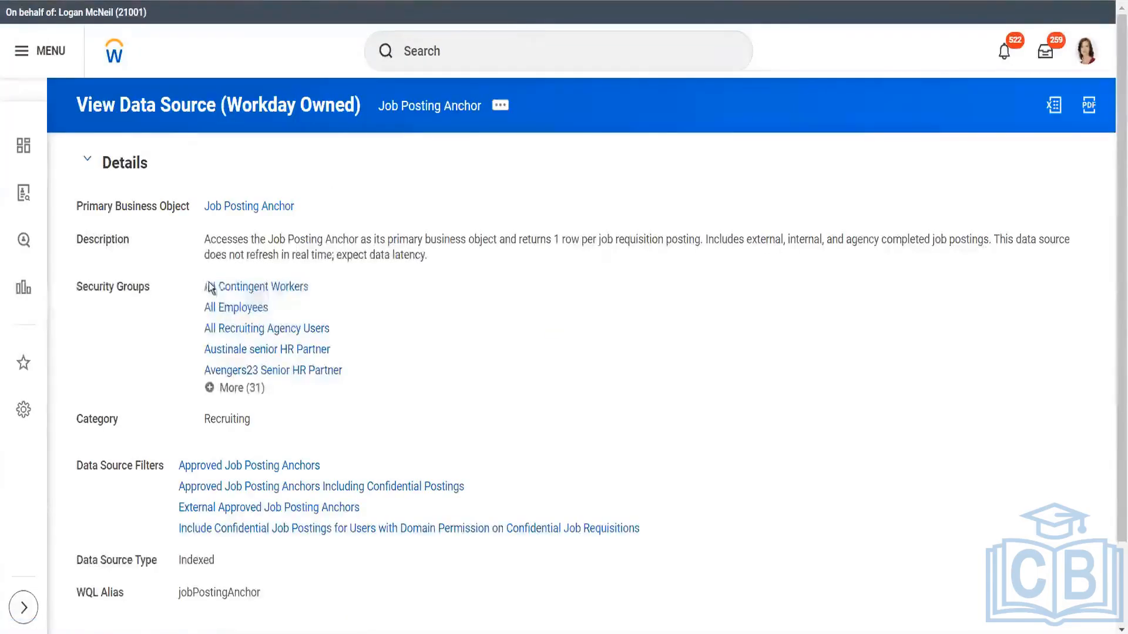
click(240, 389)
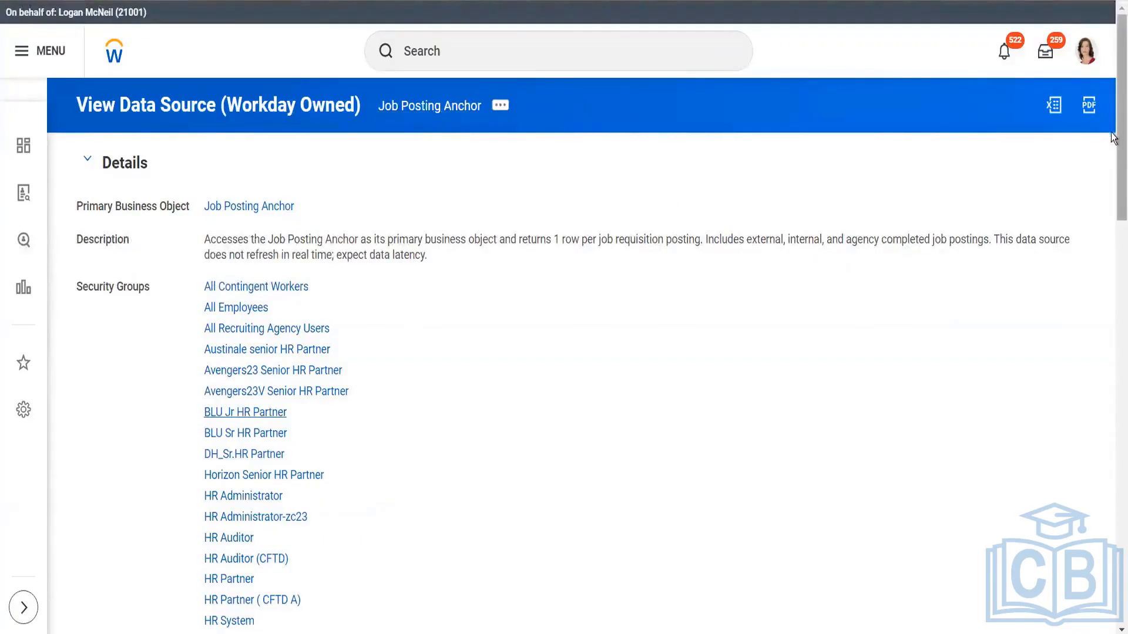
drag(1113, 138, 1114, 396)
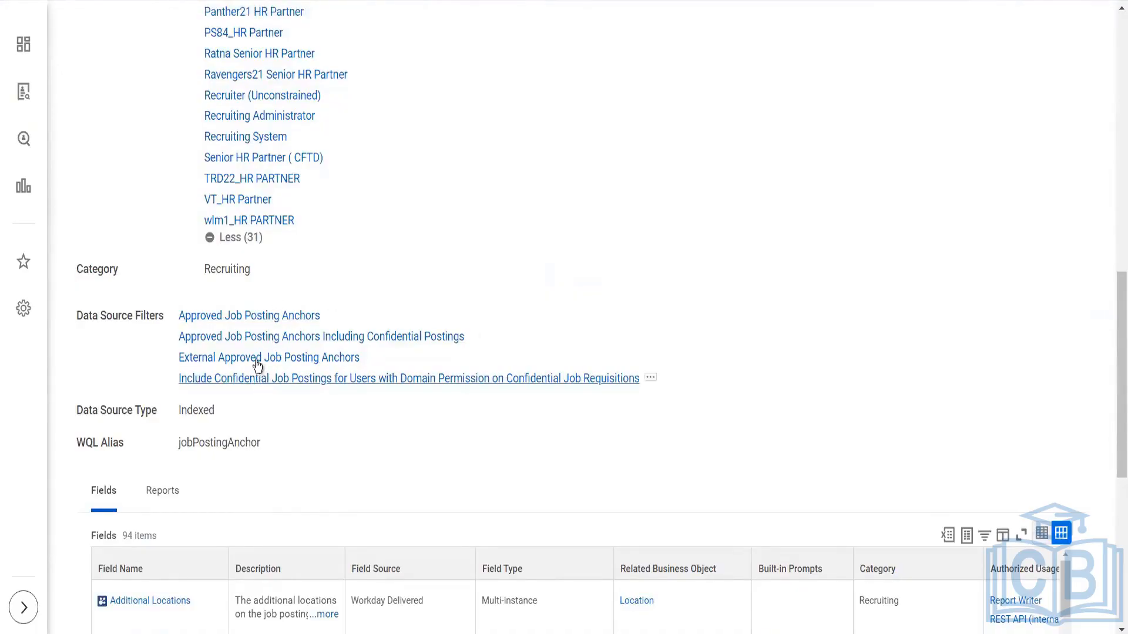
Open the Approved Job Posting Anchors data source filter and review its domains and filter conditions
click(256, 317)
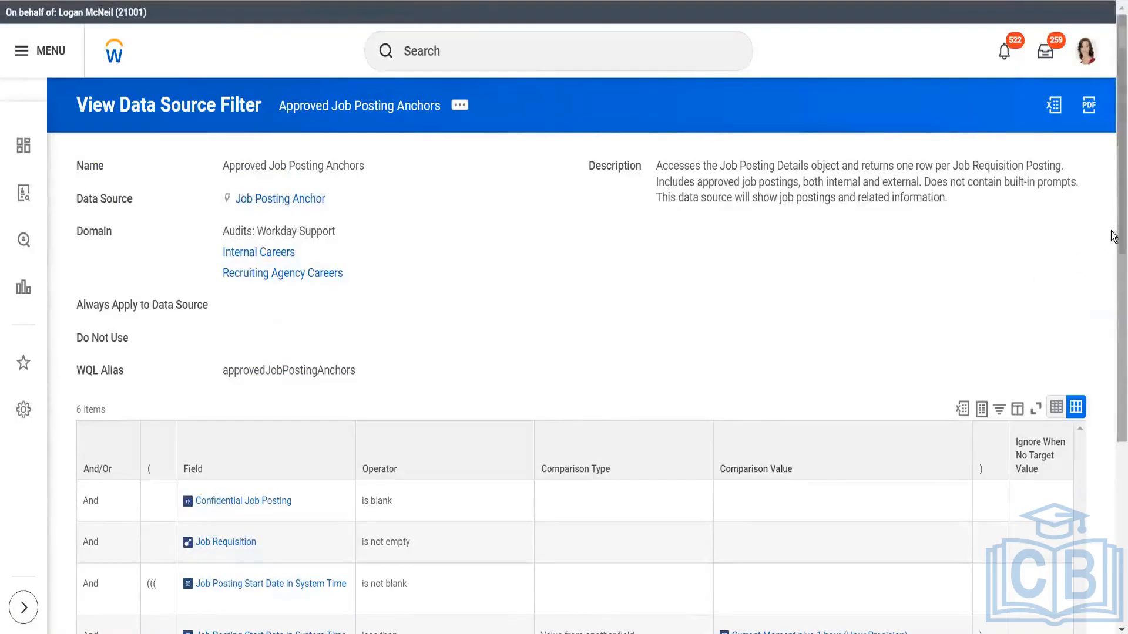
scroll(1113, 236, down, 5)
scroll(1113, 236, up, 5)
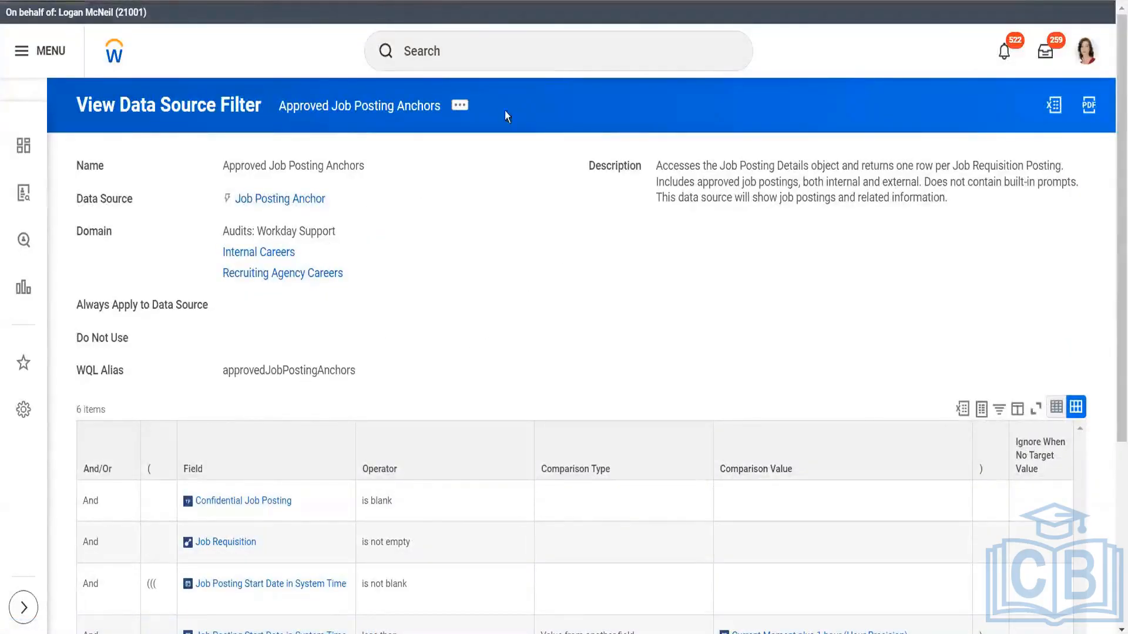
Recheck the data source's full security group list, then return to the Find Open Jobs definition and leave it without saving
key(ctrl+shift+Tab)
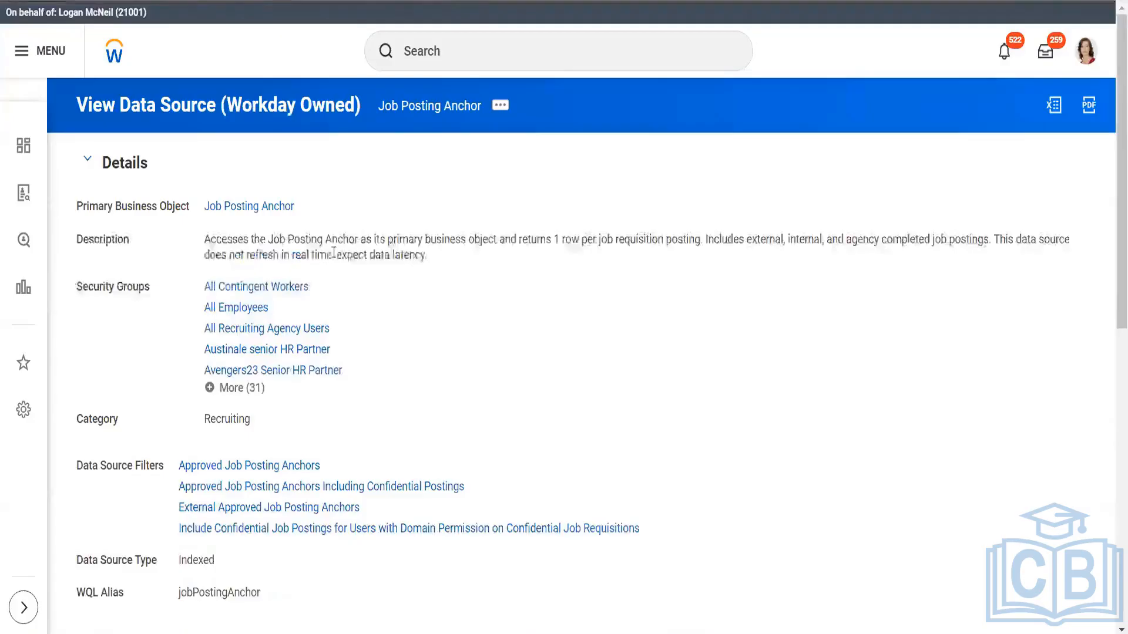
click(221, 391)
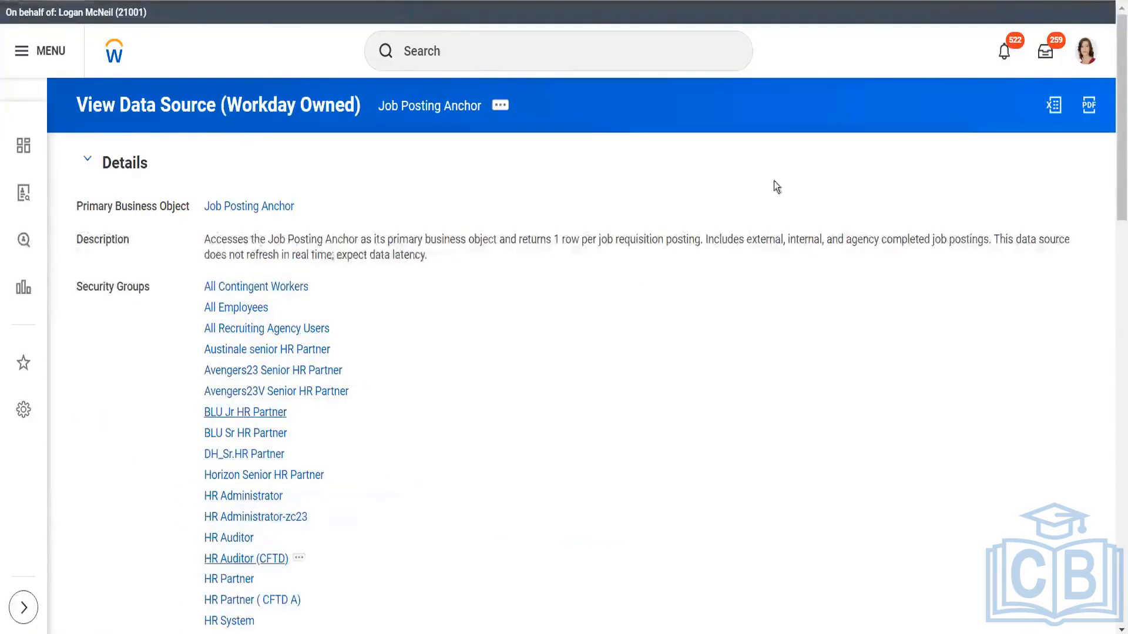
mouse_move(1112, 136)
mouse_down()
mouse_move(1111, 331)
mouse_move(1113, 130)
mouse_up()
click(65, 2)
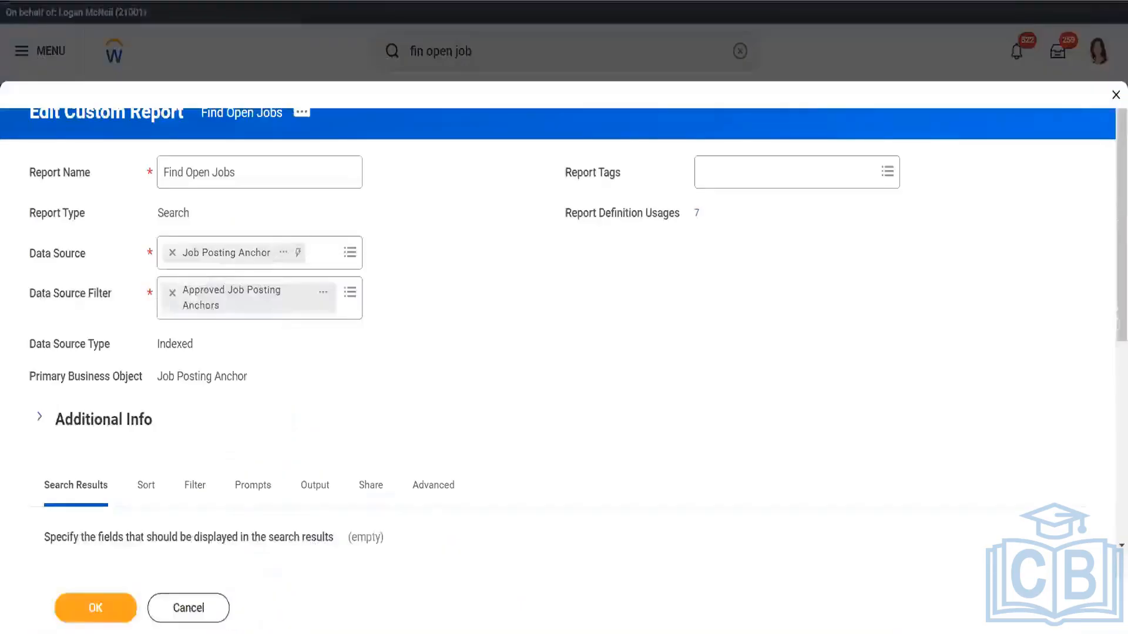
click(195, 614)
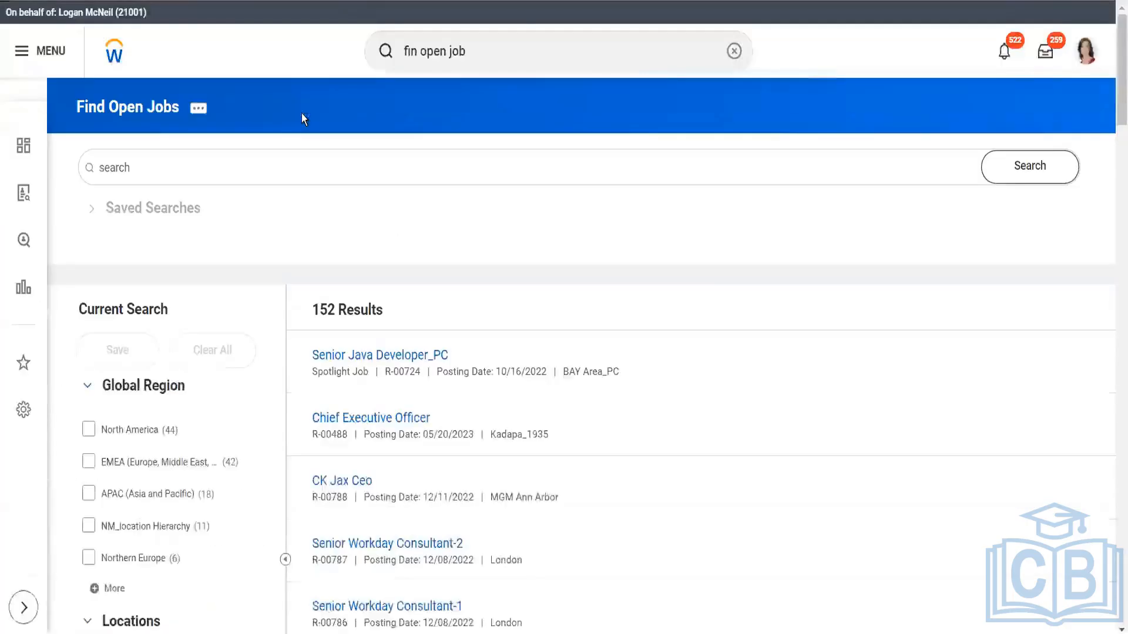
Run the Find Open Jobs custom report, review its available Custom Report actions and clear the global search text
click(204, 114)
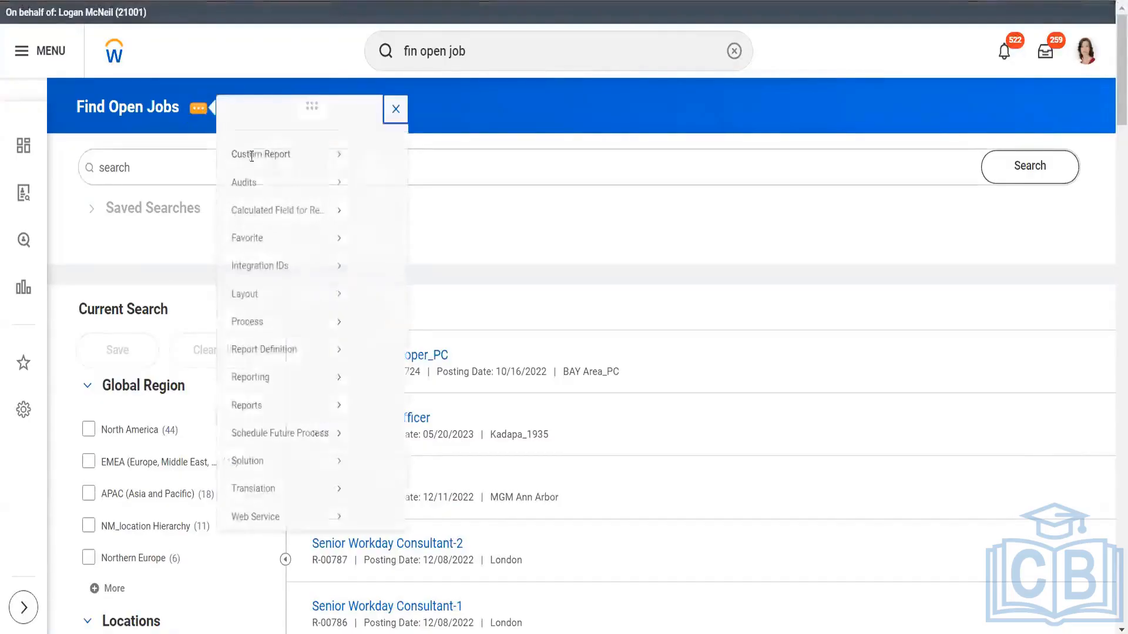
mouse_move(239, 170)
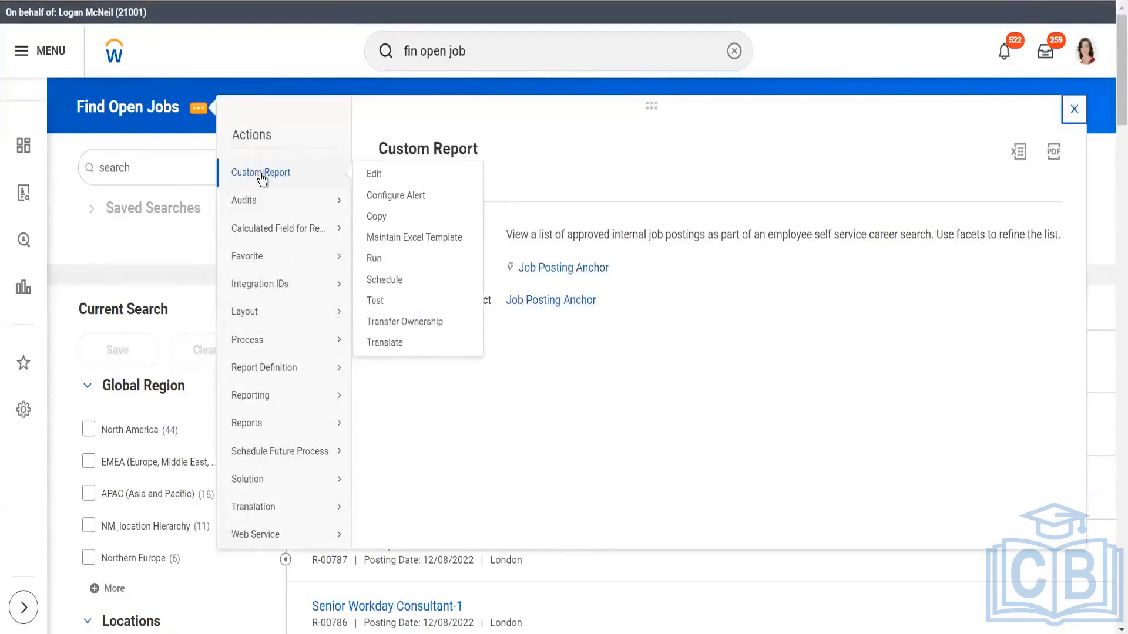
click(375, 257)
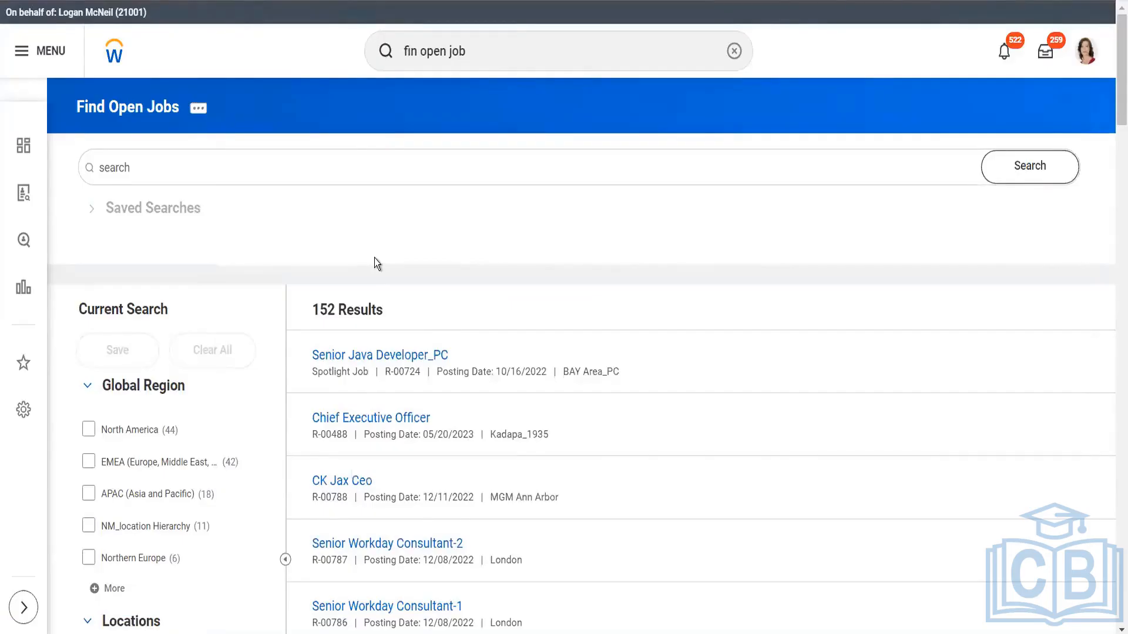
click(196, 117)
mouse_move(310, 174)
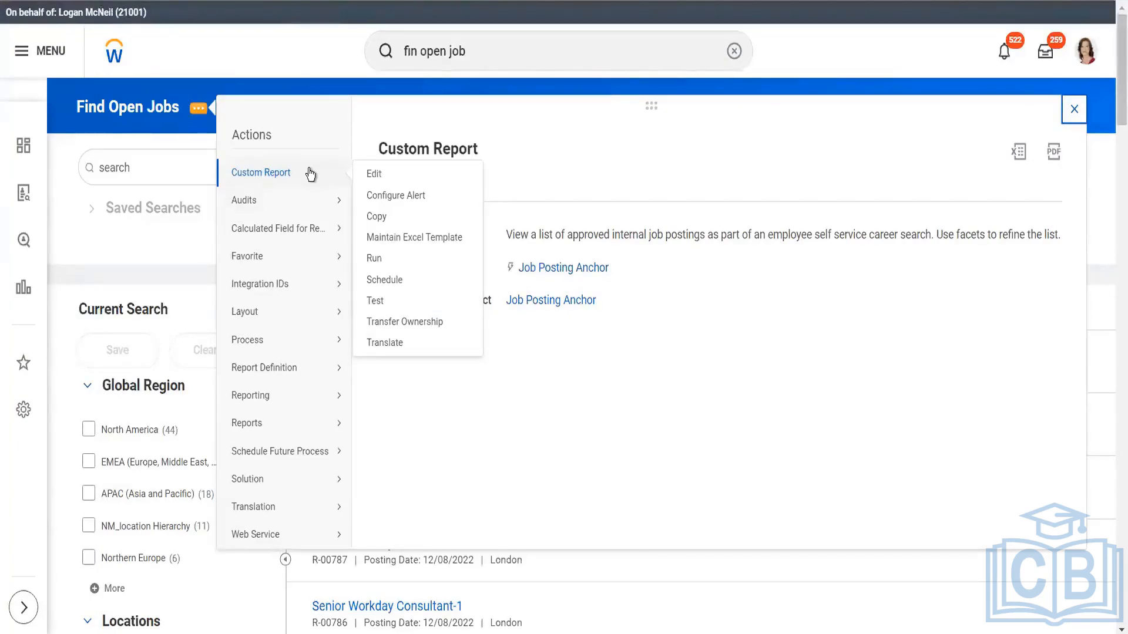
click(481, 57)
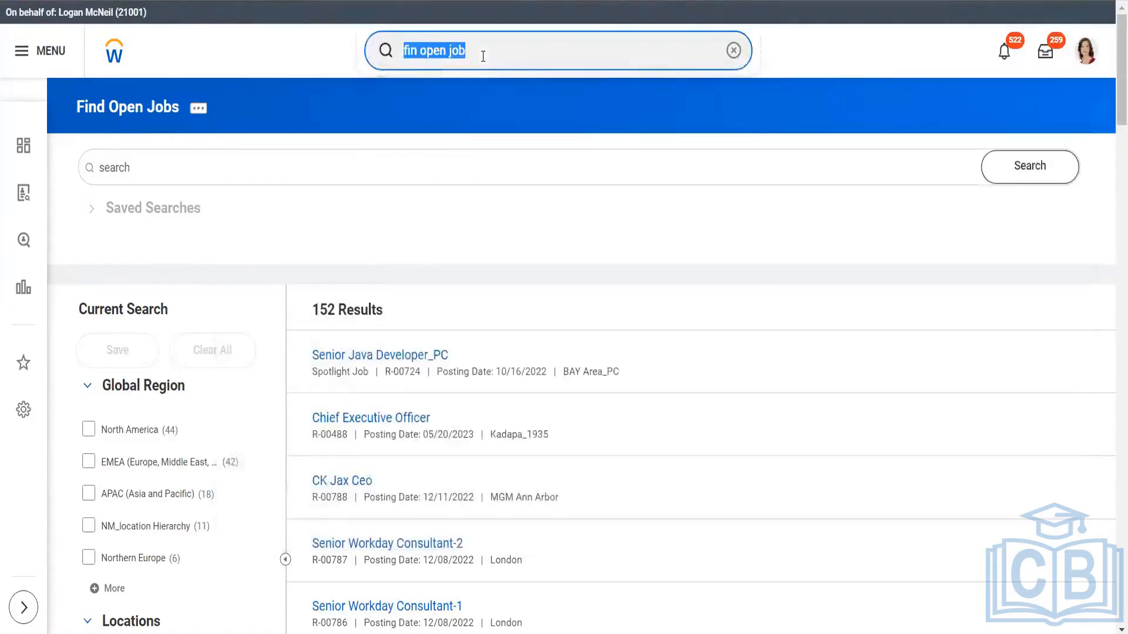
key(BackSpace)
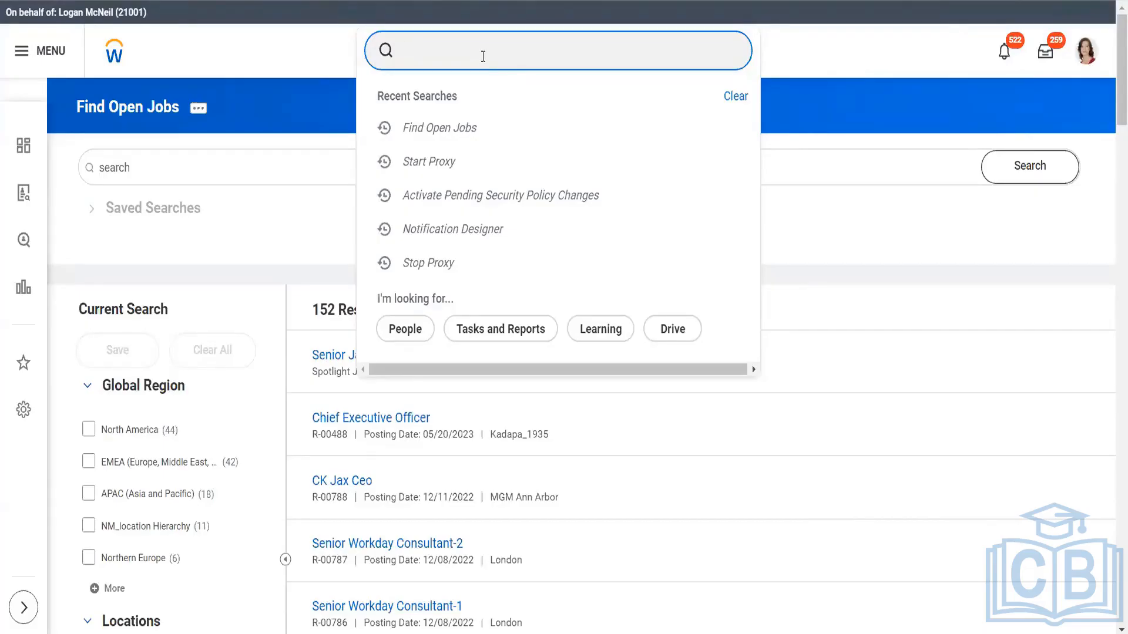
Reopen the Find Open Jobs custom report for editing and view its primary business object, Job Posting Anchor
click(204, 112)
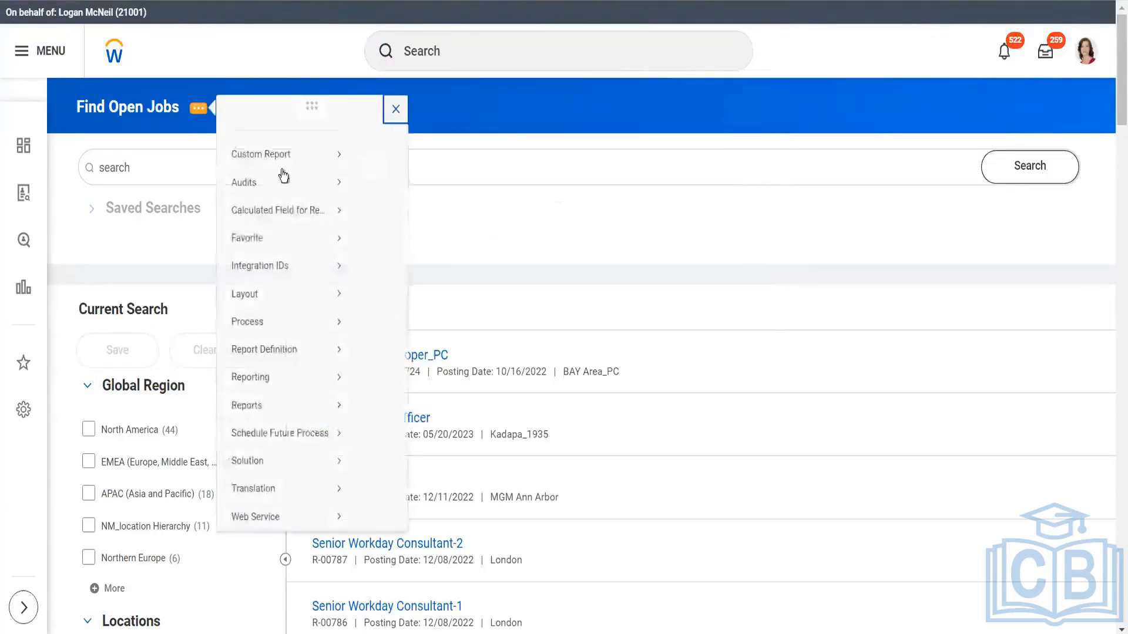
mouse_move(289, 174)
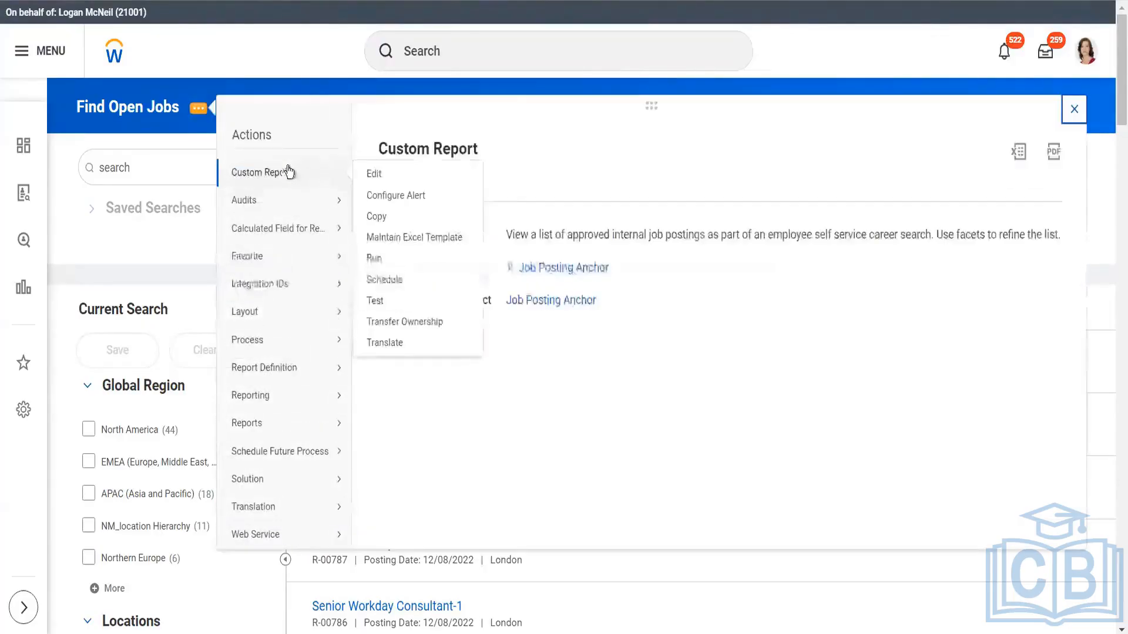
click(379, 177)
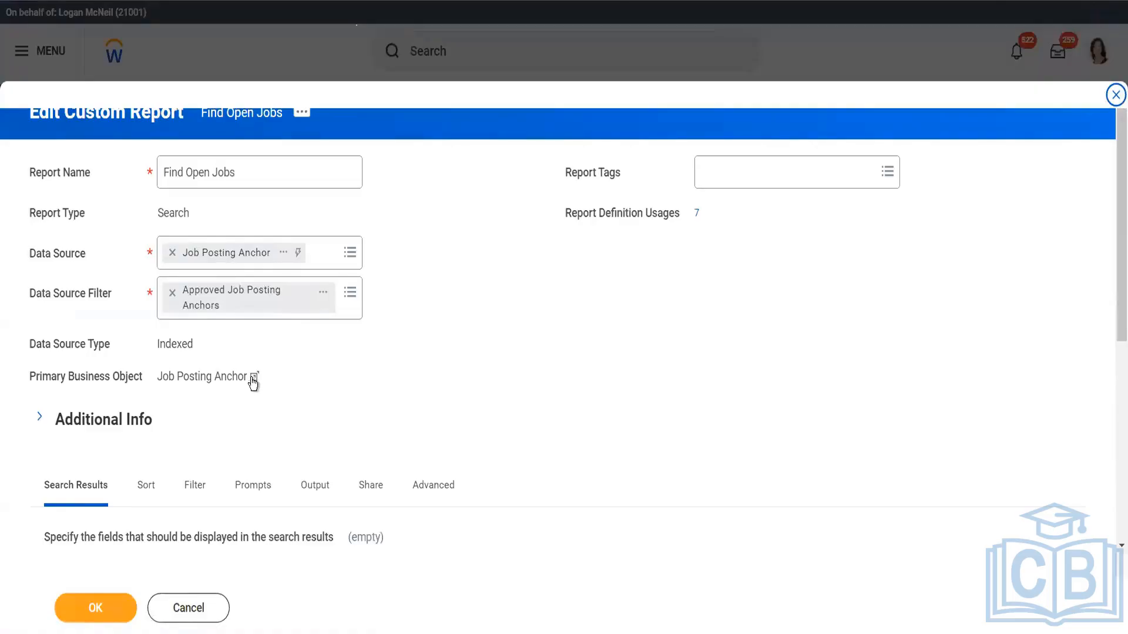
click(252, 379)
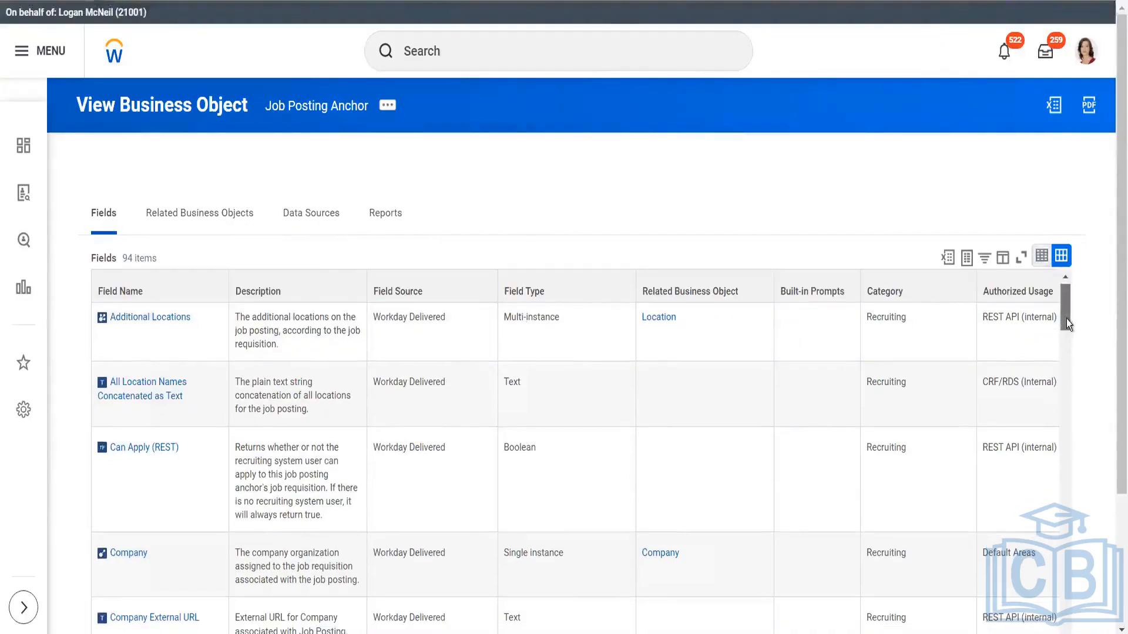
Examine the Job Posting Anchor business object's related business objects, data sources, standard and custom reports, and fields
click(169, 224)
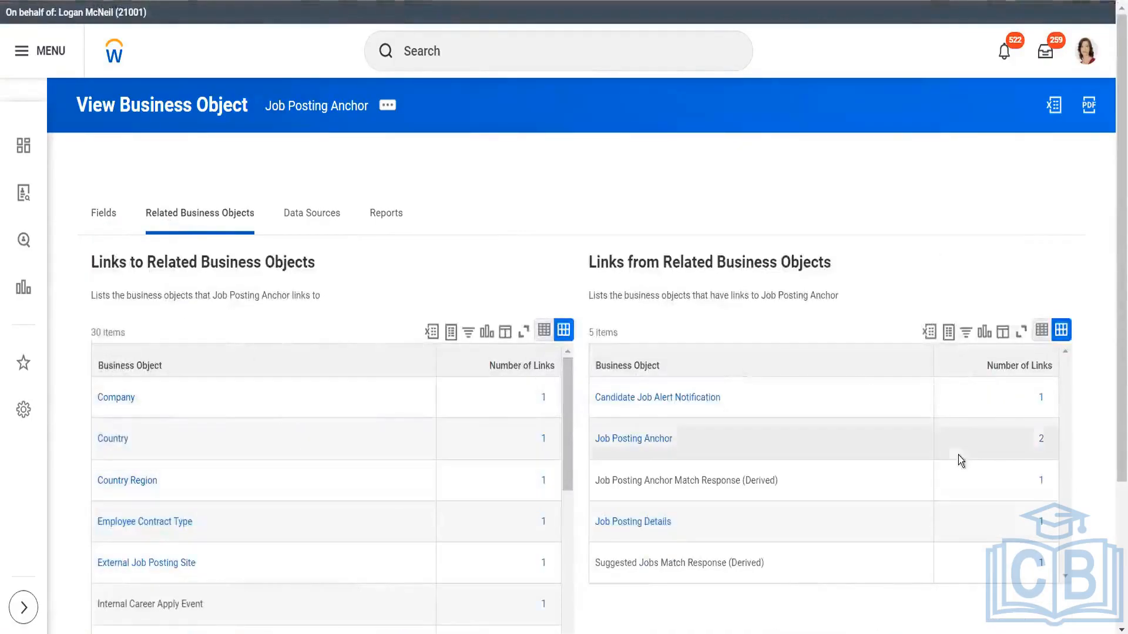
mouse_move(1117, 236)
mouse_down()
mouse_move(1112, 393)
mouse_move(1113, 249)
mouse_up()
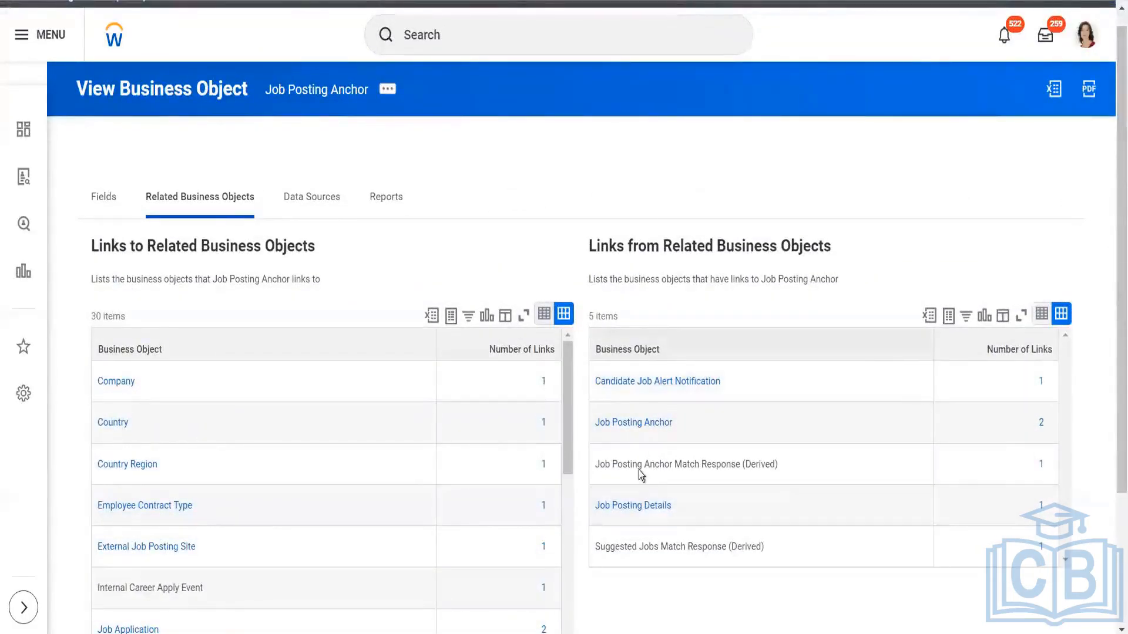
click(322, 201)
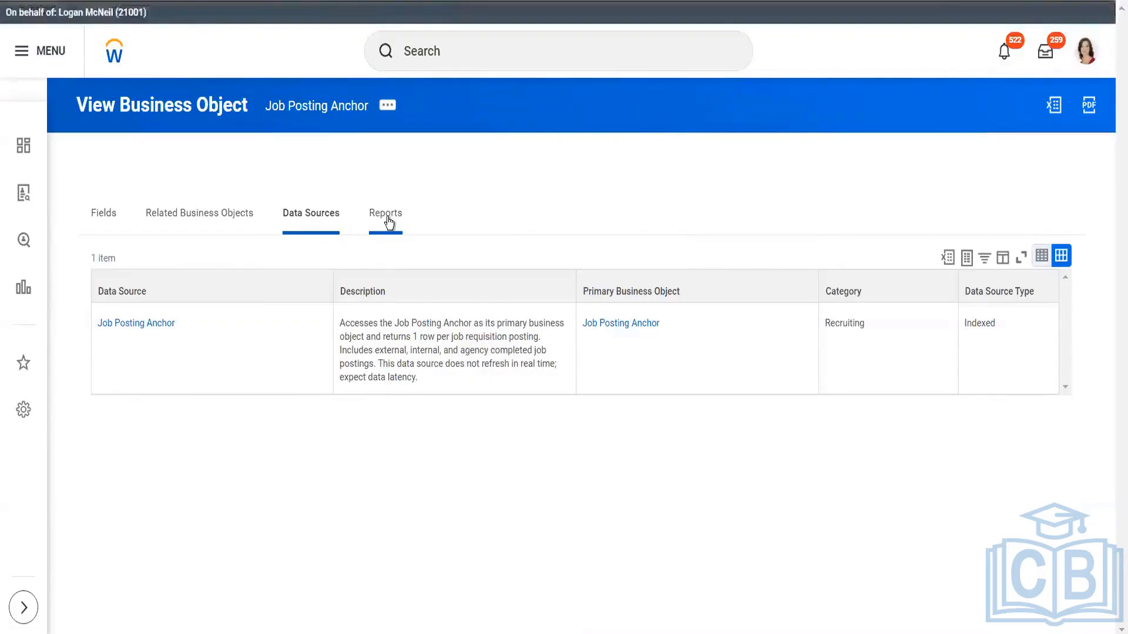
click(387, 217)
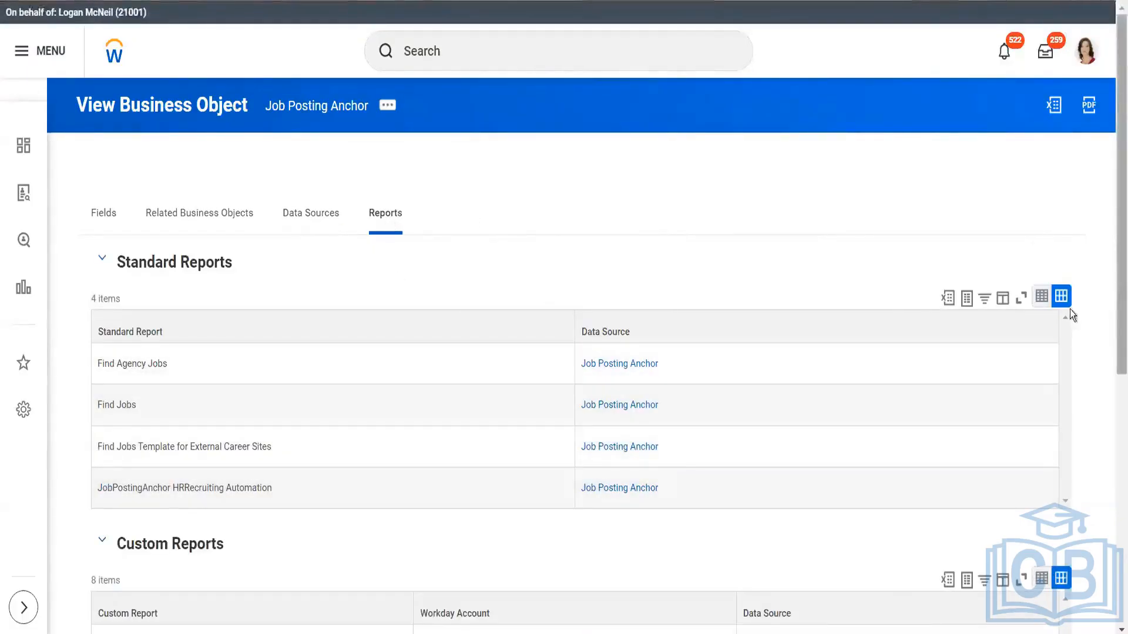
drag(1111, 288, 1051, 115)
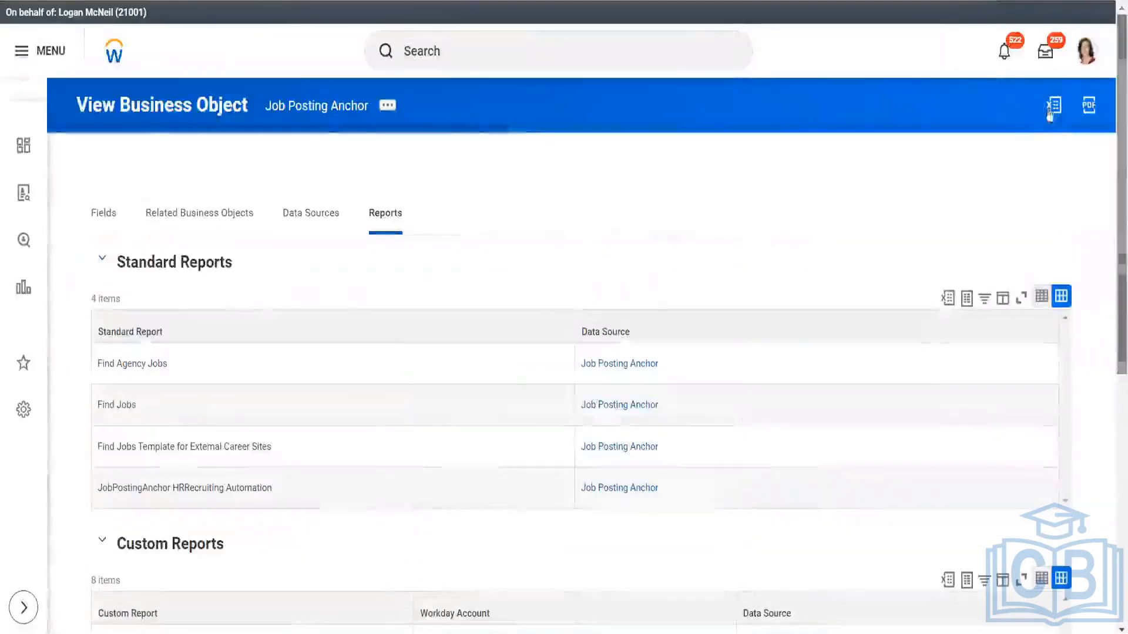
click(107, 214)
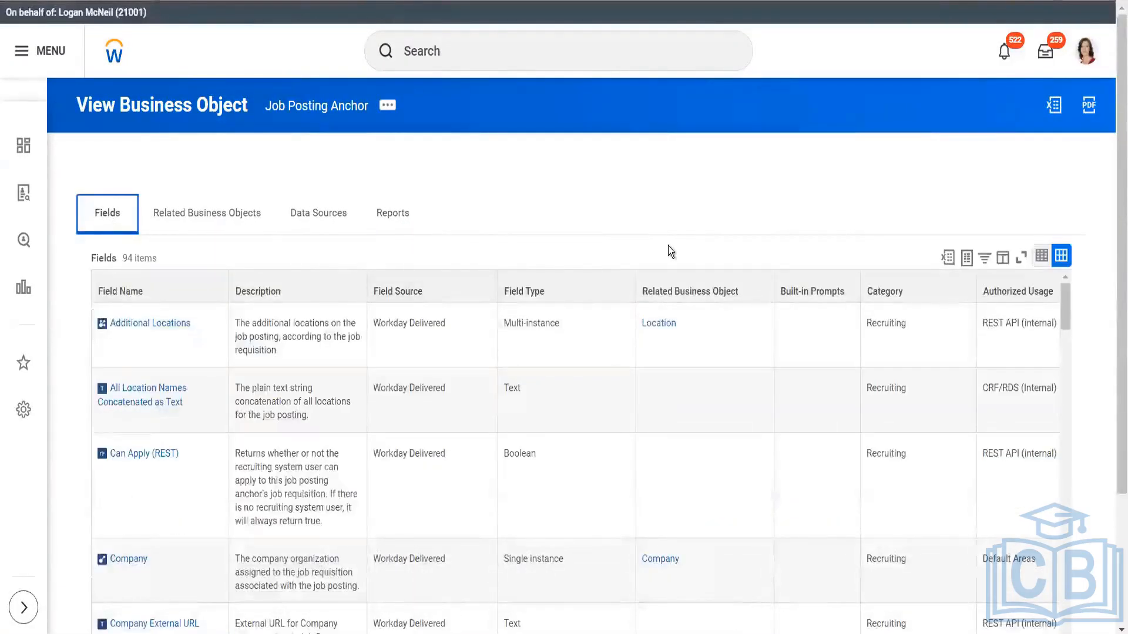
scroll(1113, 254, down, 1)
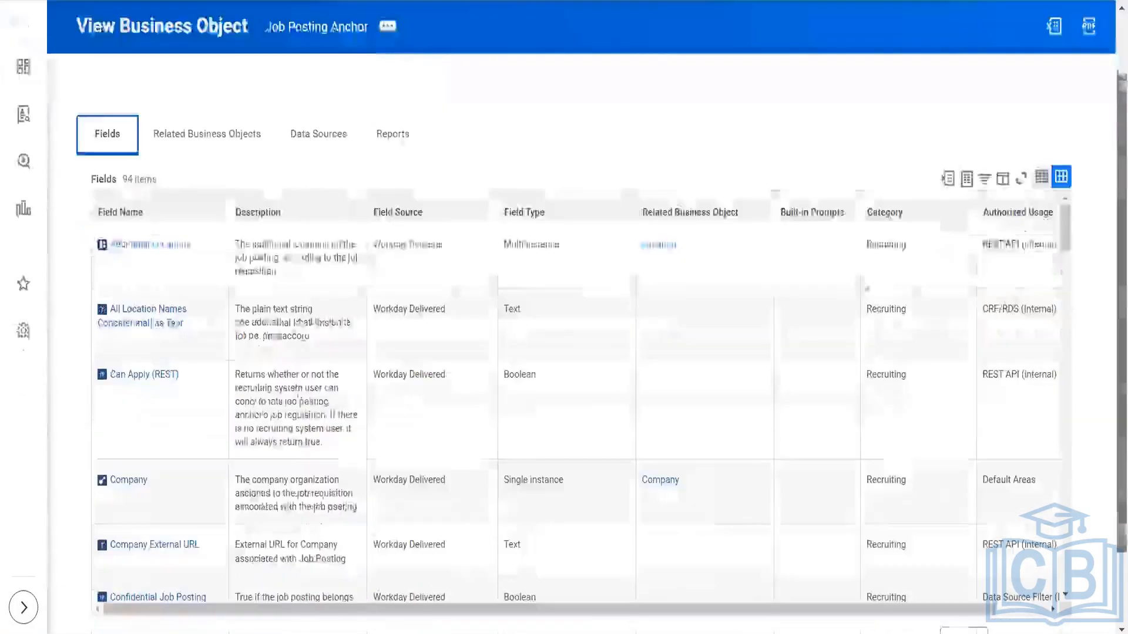
Open the Location business object related to the Additional Locations field and bring up its Business Object Details
click(659, 246)
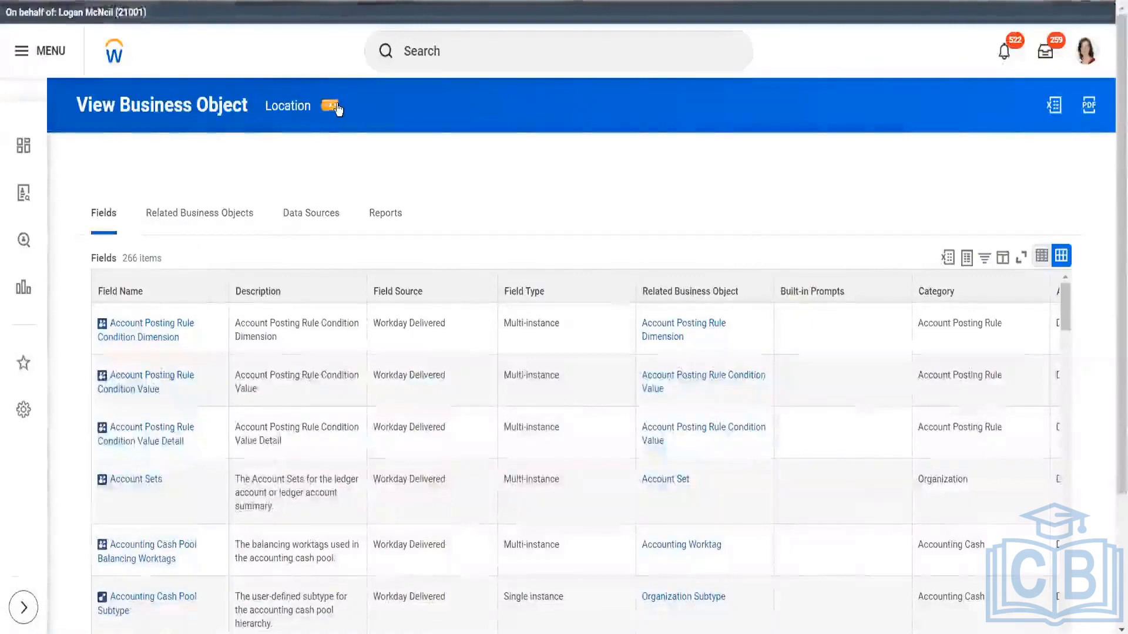
click(332, 109)
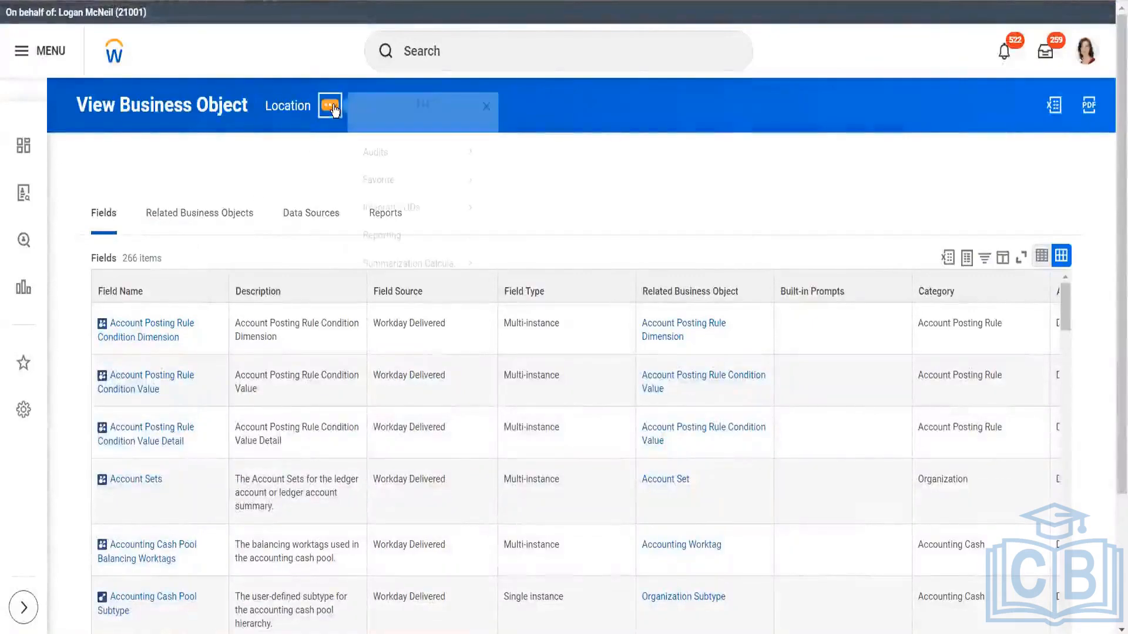
mouse_move(457, 188)
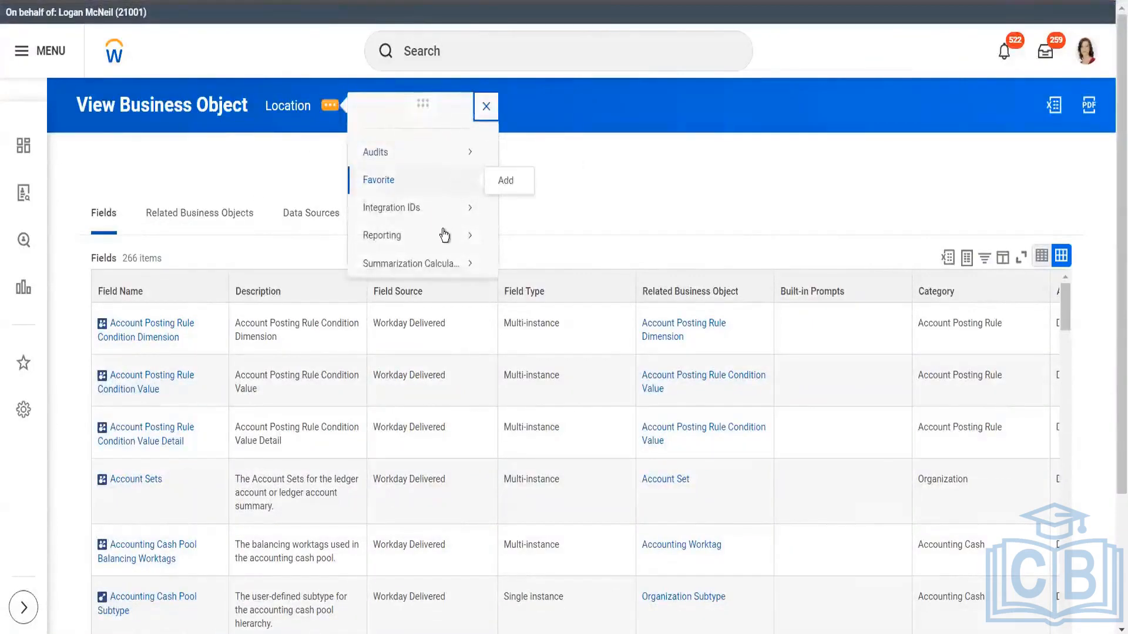
mouse_move(443, 238)
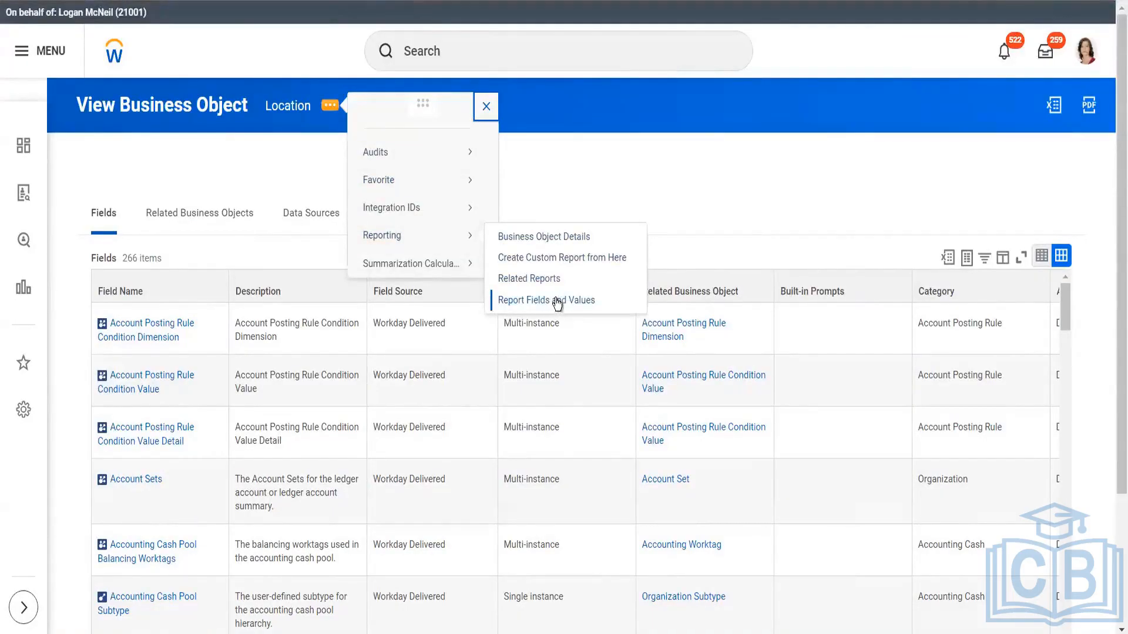
click(543, 238)
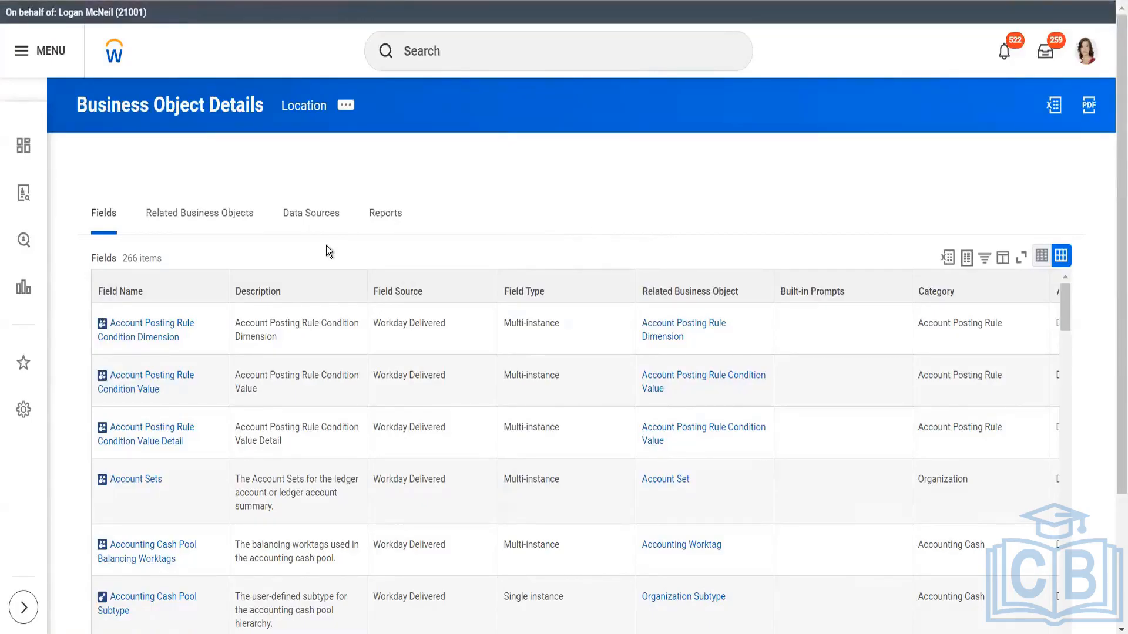
Bring up Location's Business Object Details again and open the Account Posting Rule Condition Dimension report field
click(347, 112)
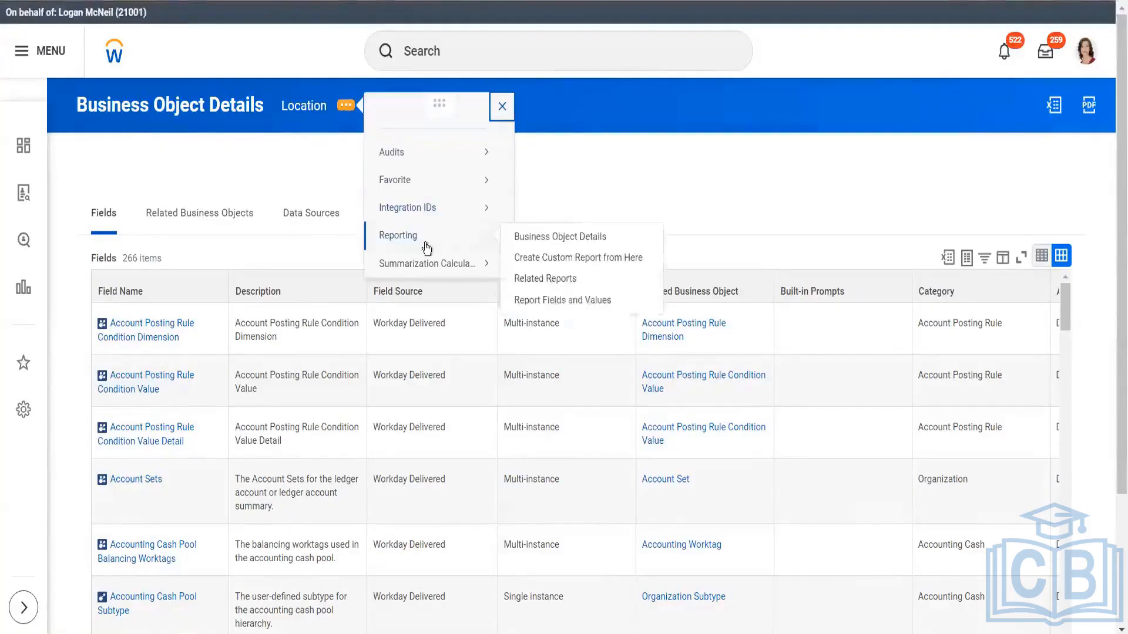
click(533, 237)
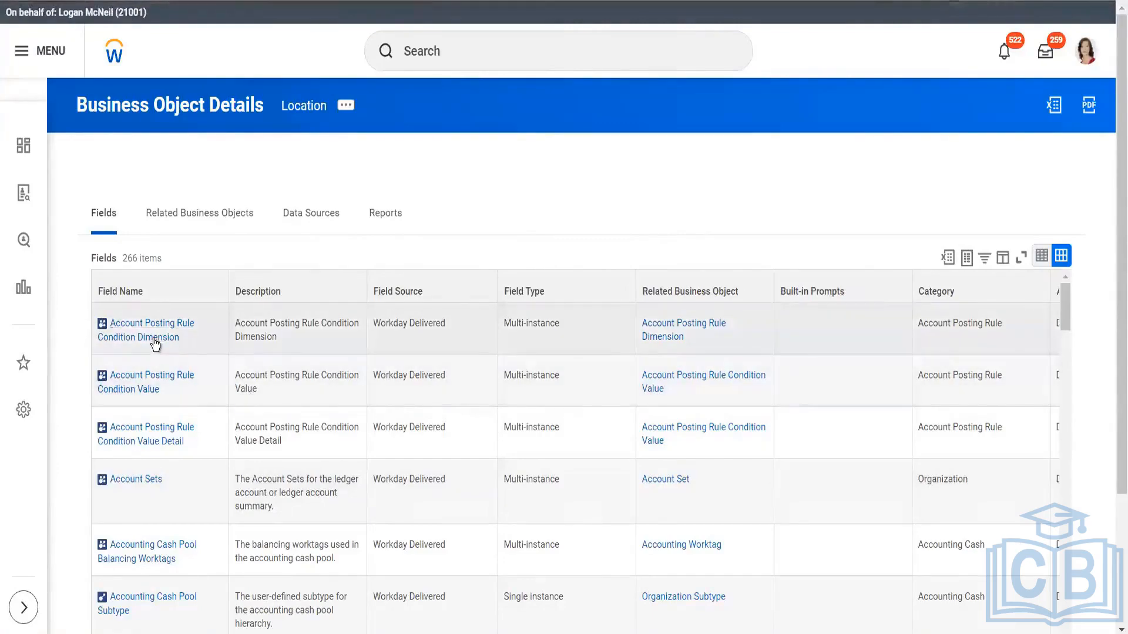
click(155, 343)
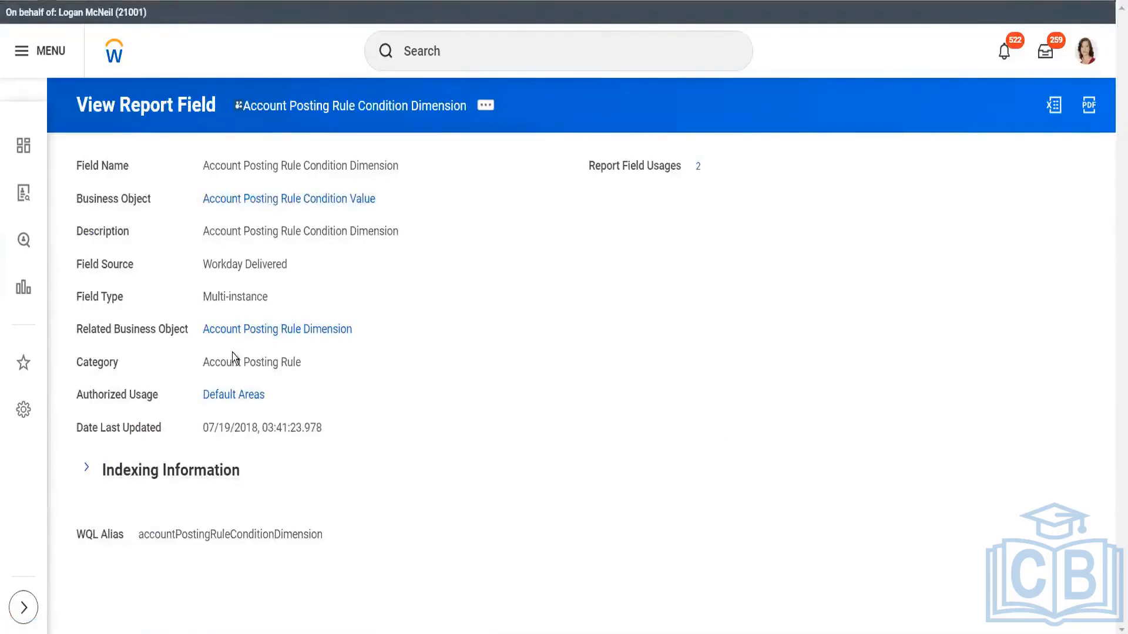
Expand the indexing information of the Account Posting Rule Condition Dimension report field and review its indexing settings
click(87, 469)
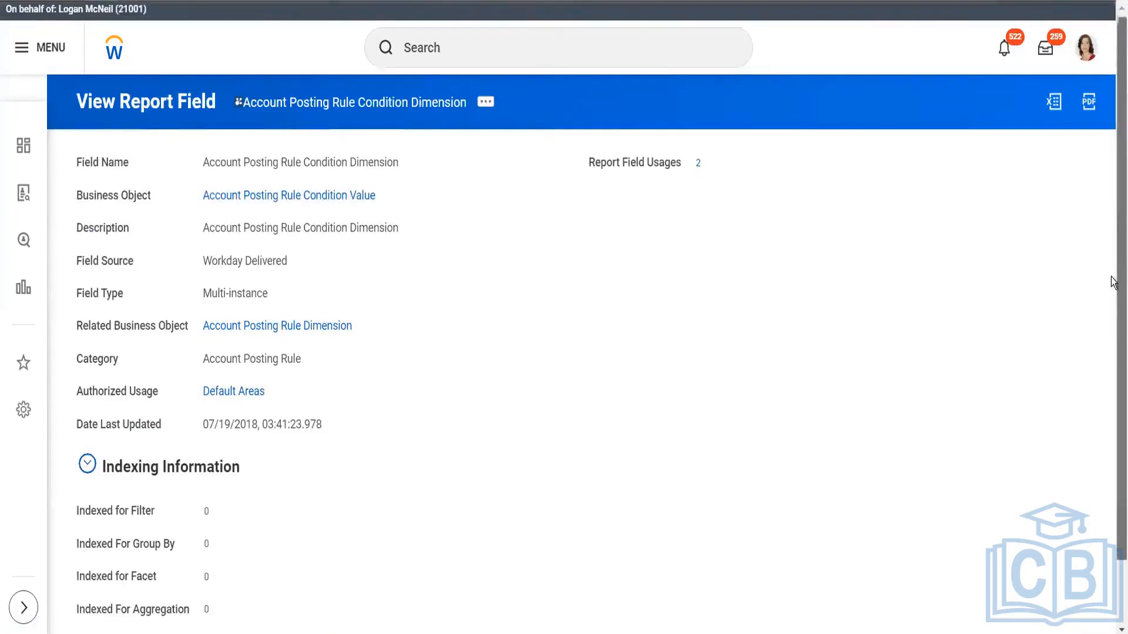
drag(1113, 184, 1114, 307)
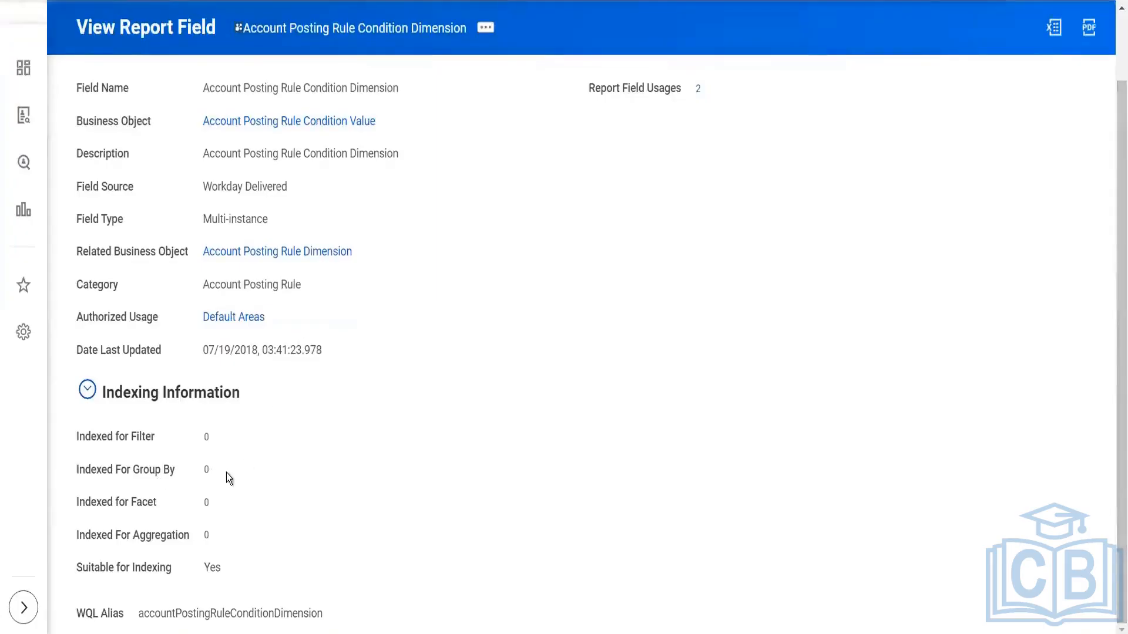
scroll(255, 264, up, 1)
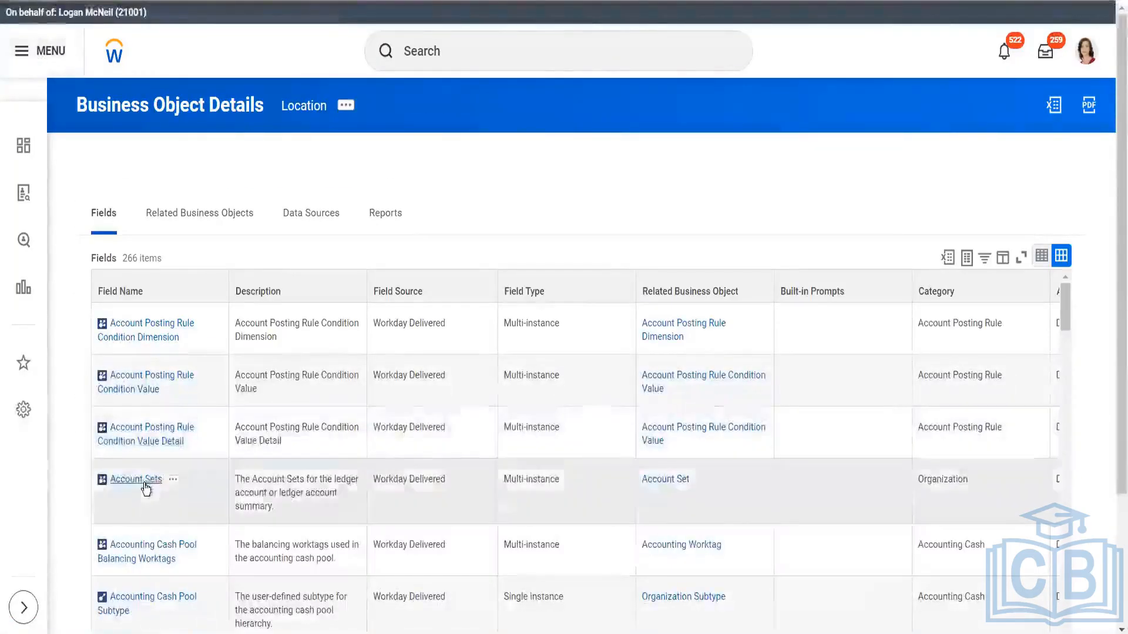
Open the Account Sets report field from Location's Business Object Details and review its indexing information
click(145, 485)
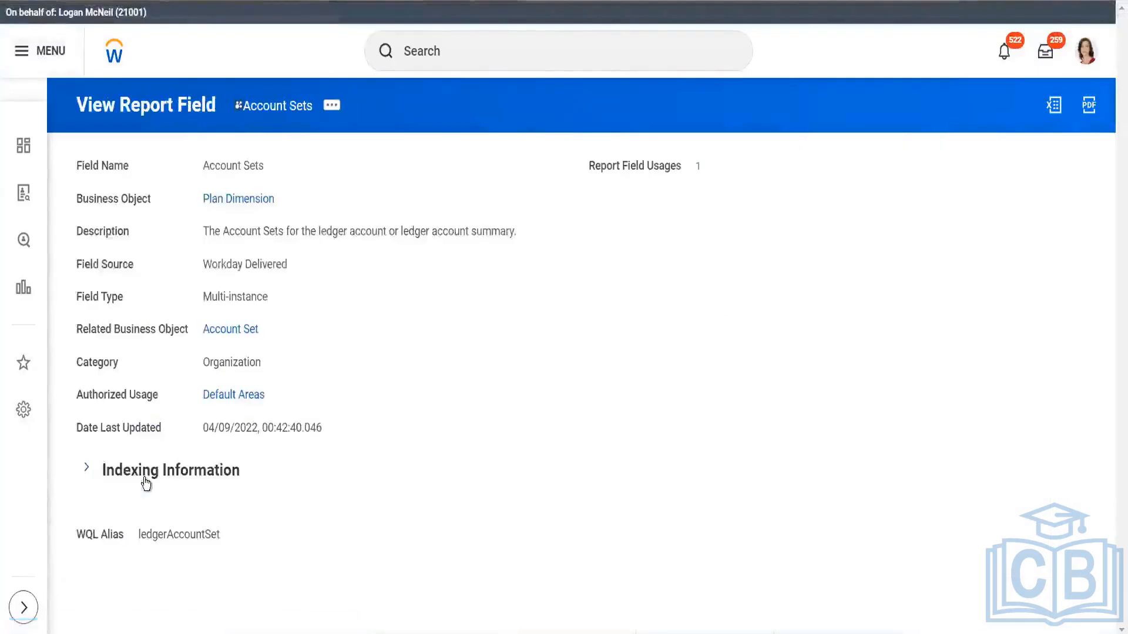
click(87, 468)
scroll(1113, 225, down, 2)
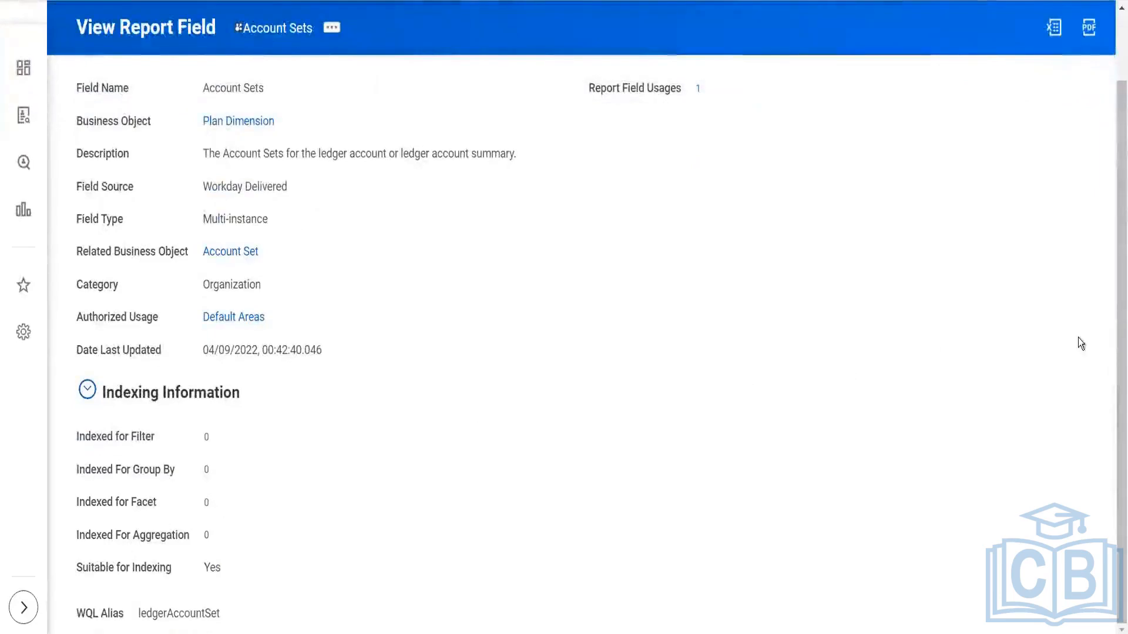
scroll(1113, 254, up, 2)
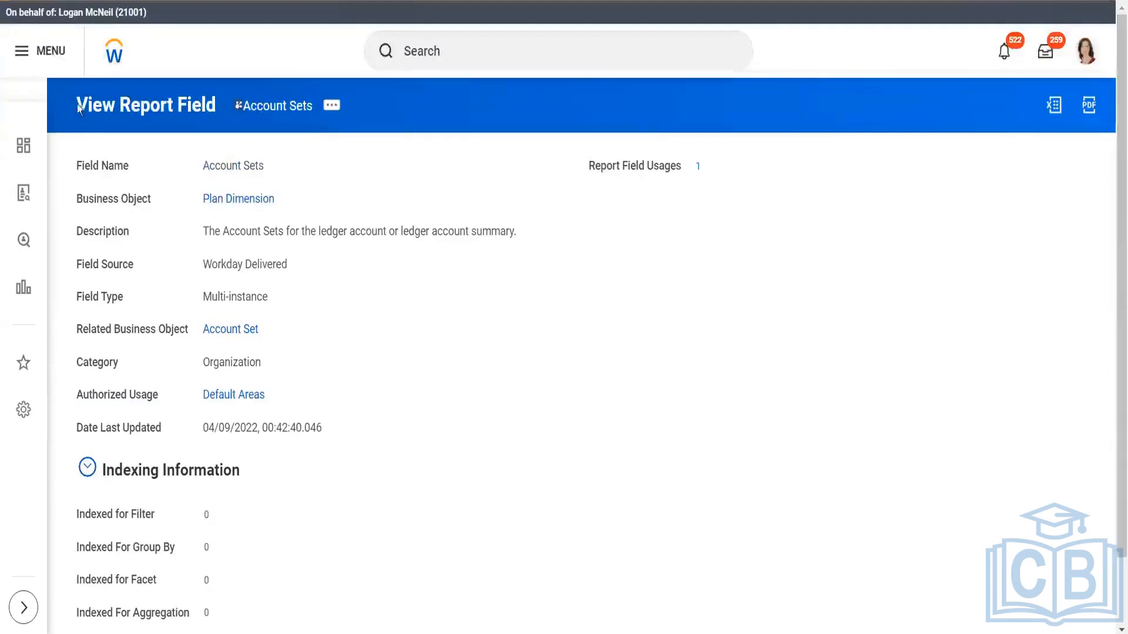
View the security groups that have access to the Account Sets report field
mouse_move(268, 330)
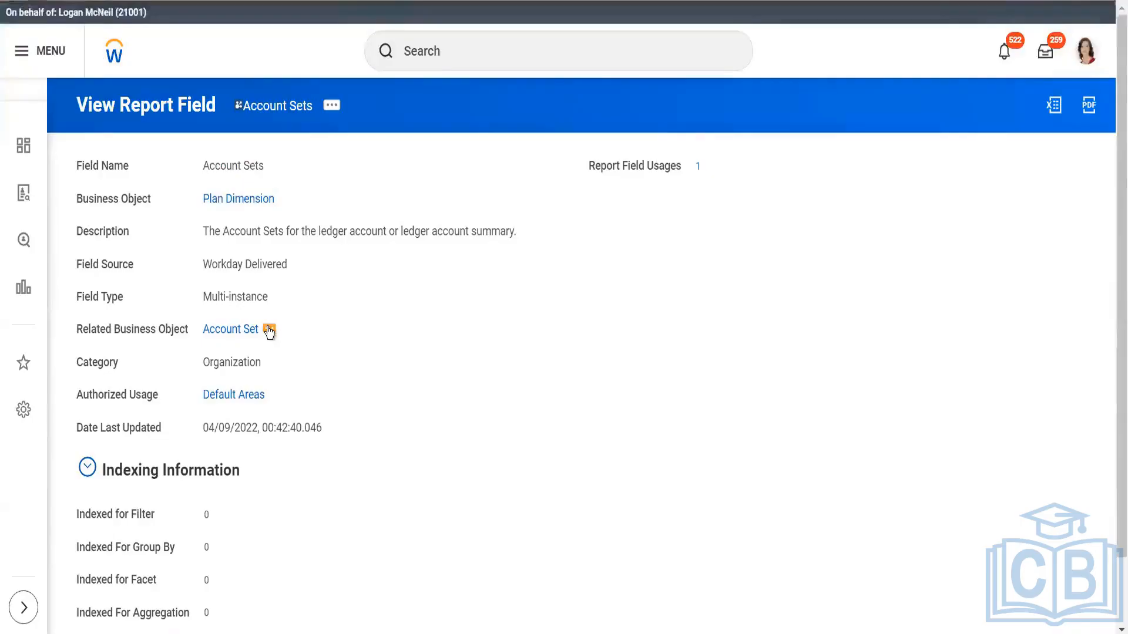
click(268, 330)
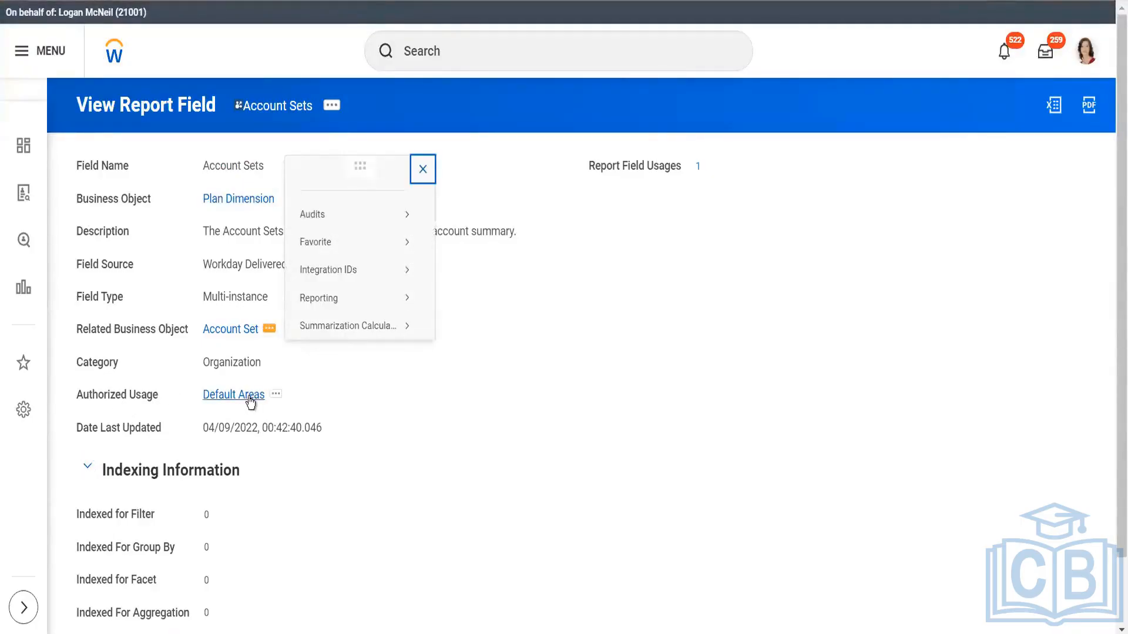
click(331, 105)
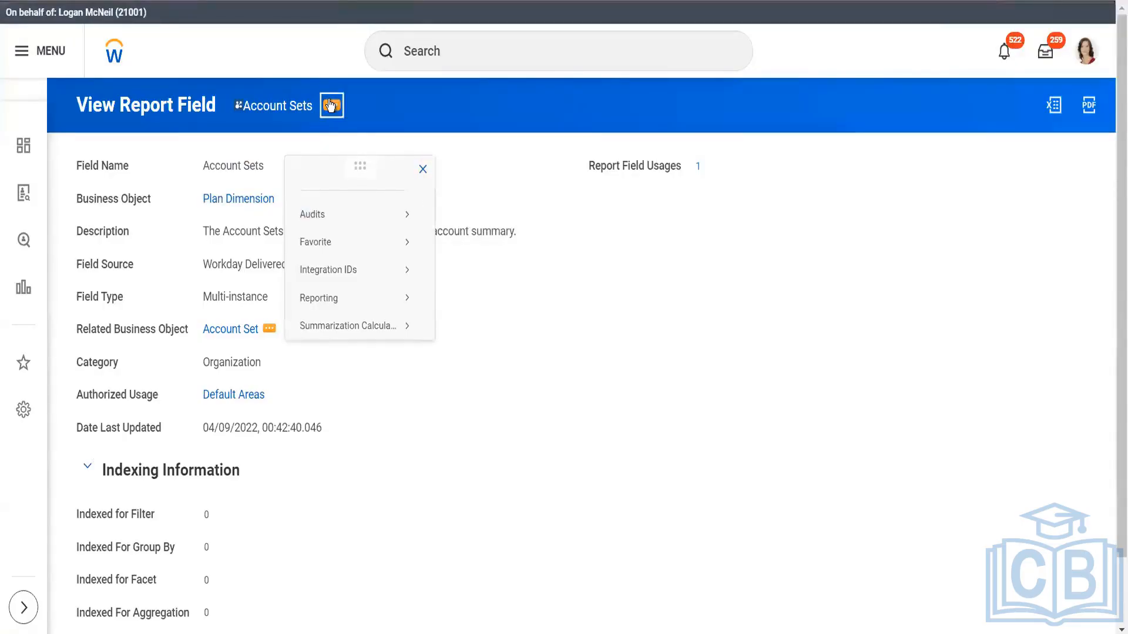
click(331, 105)
mouse_move(412, 168)
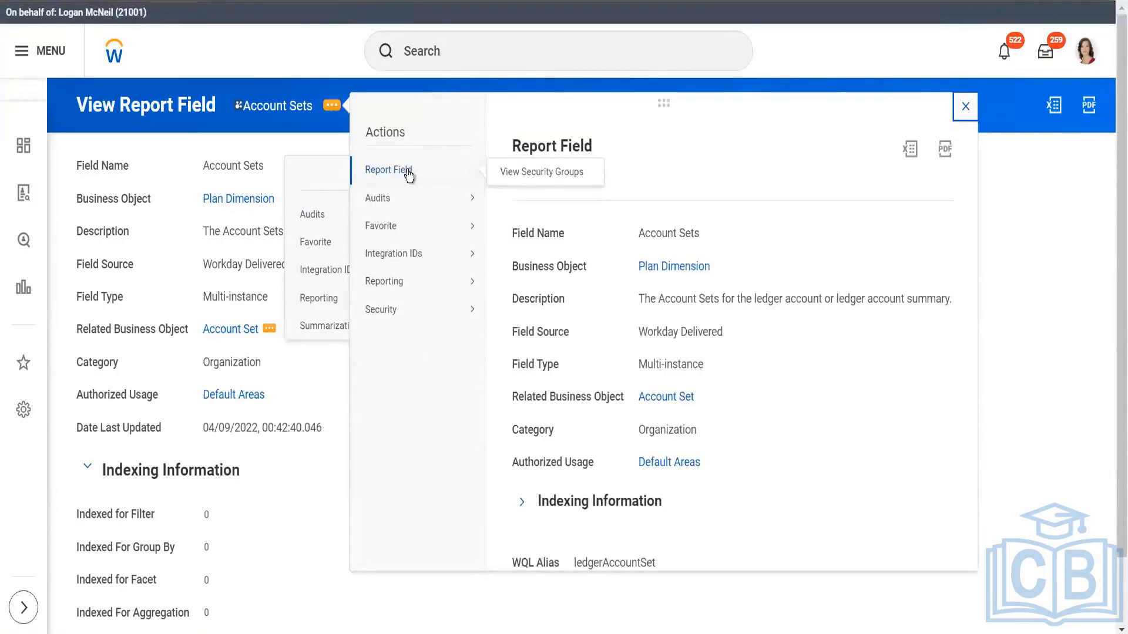
click(544, 178)
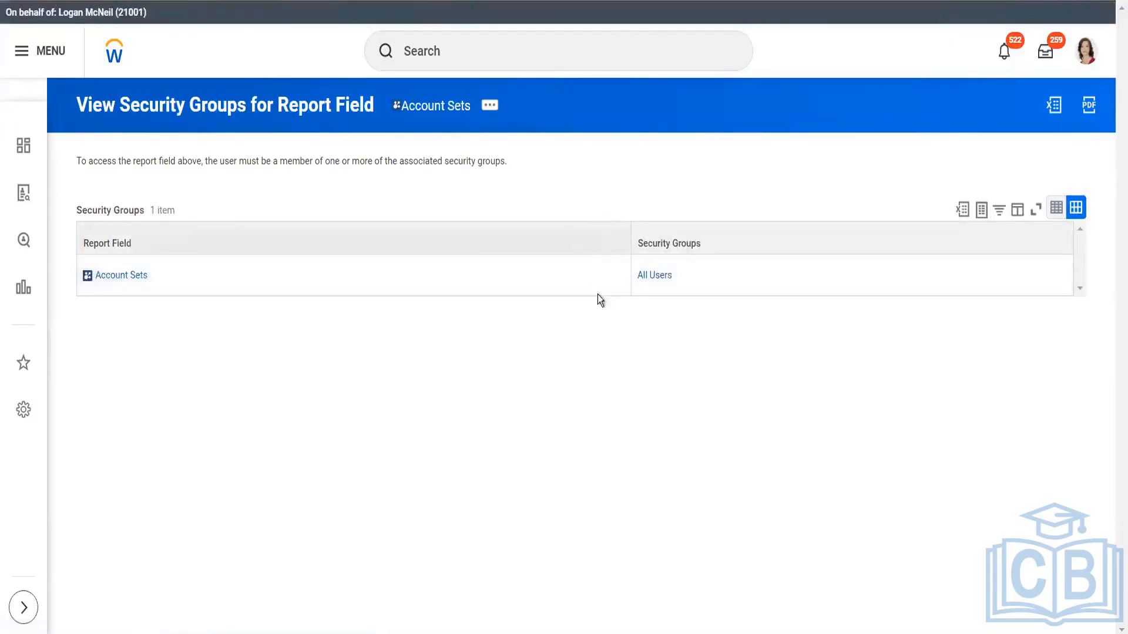
mouse_move(671, 272)
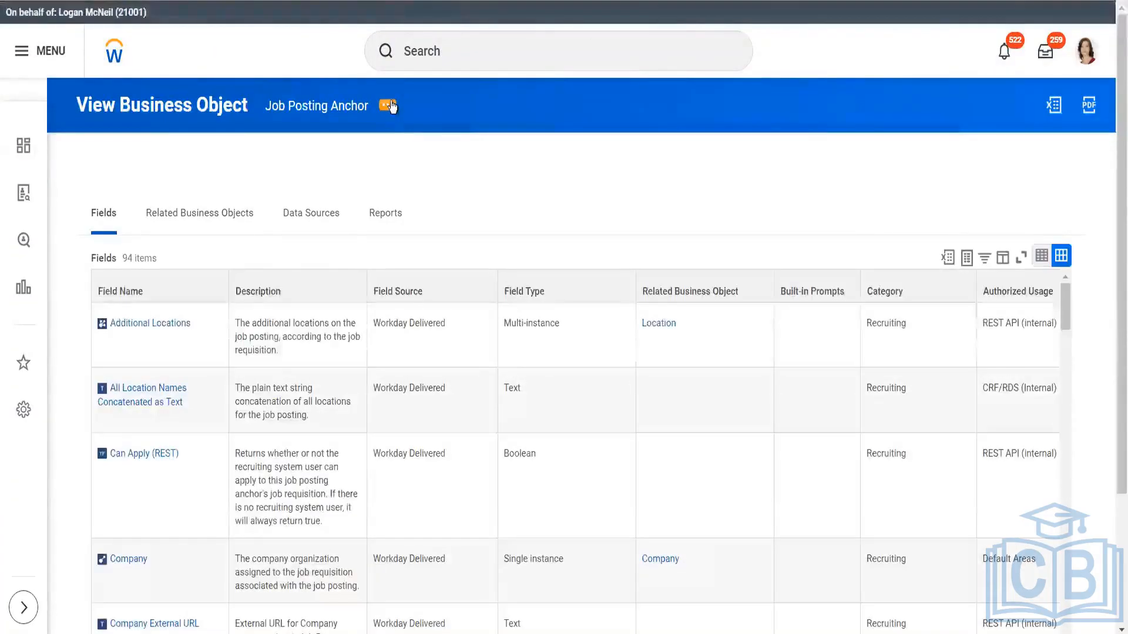
Bring up Report Fields and Values for the Job Posting Anchor business object and review the listed fields
click(391, 109)
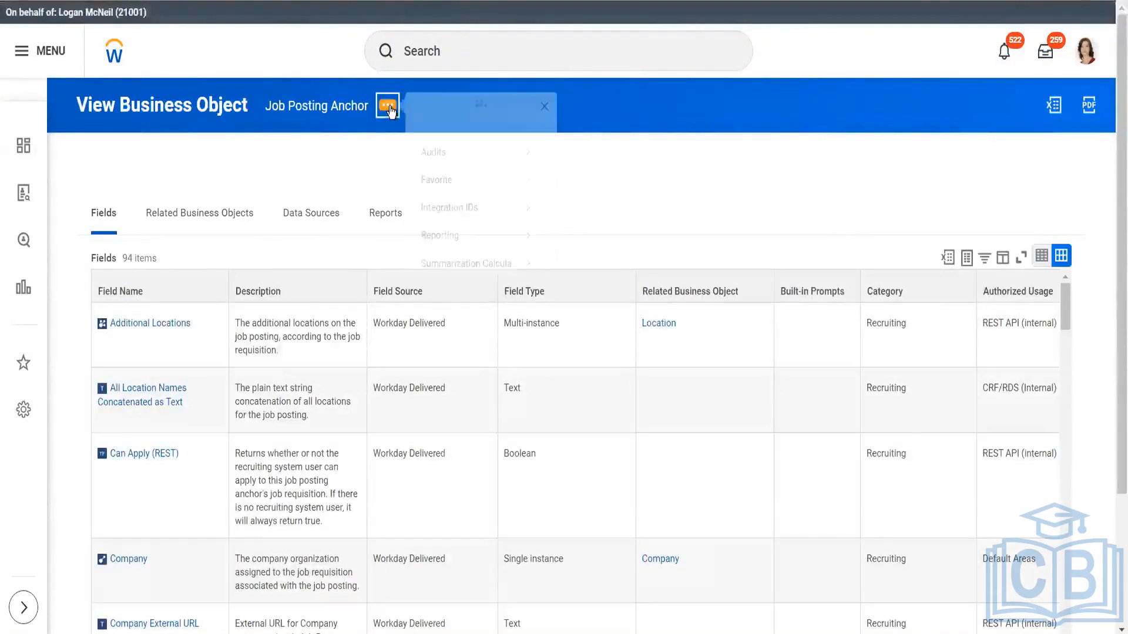
mouse_move(485, 242)
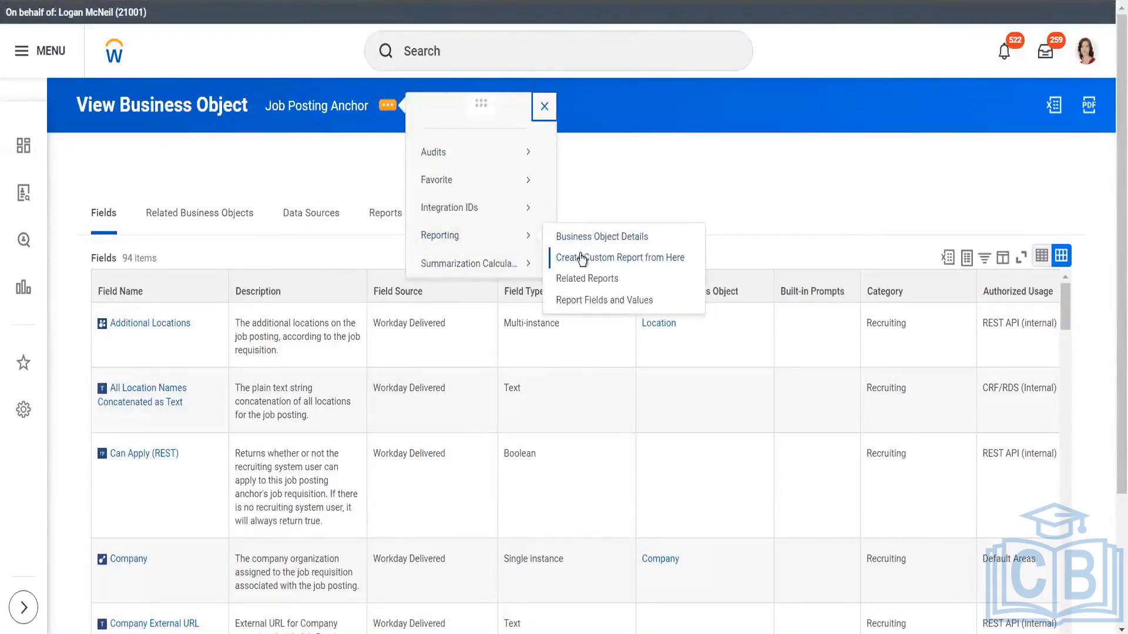
click(587, 301)
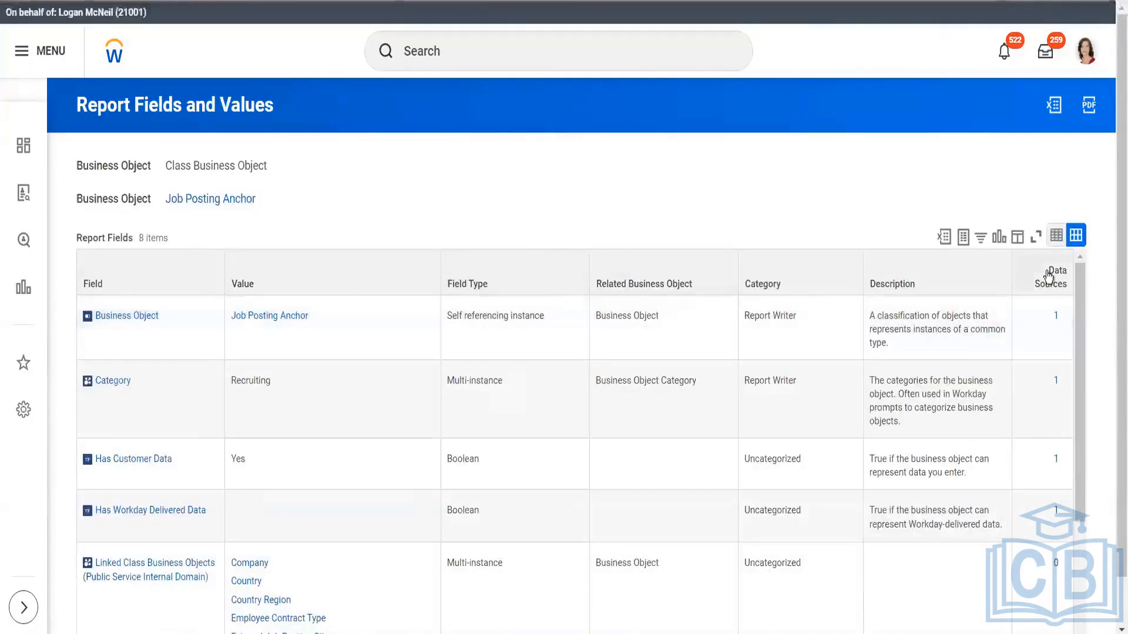
scroll(1083, 325, down, 2)
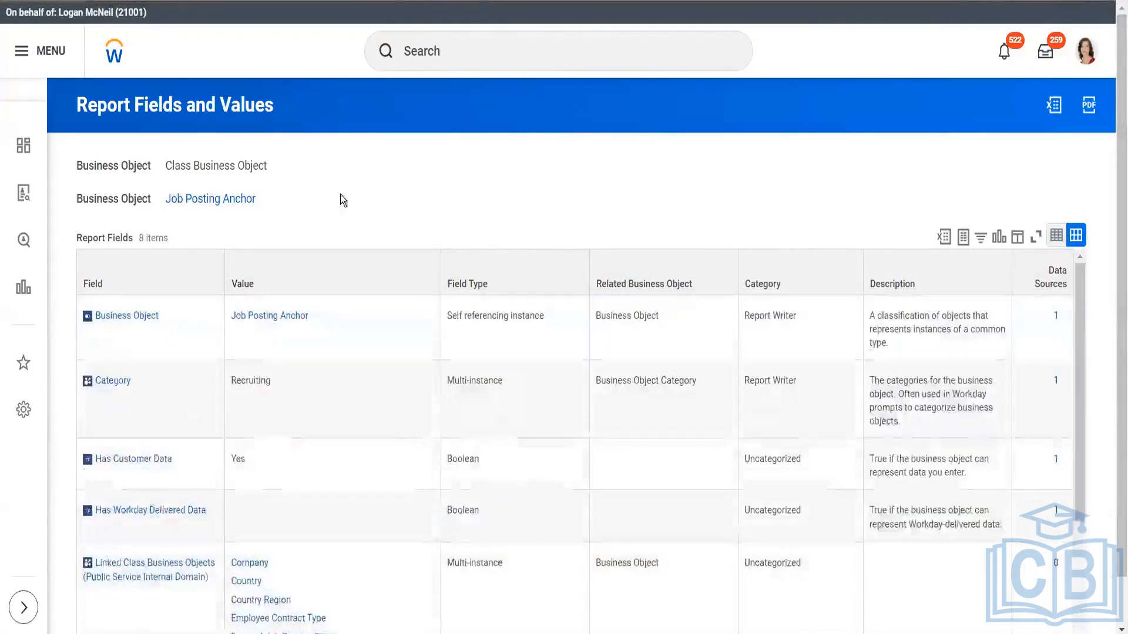
mouse_move(261, 209)
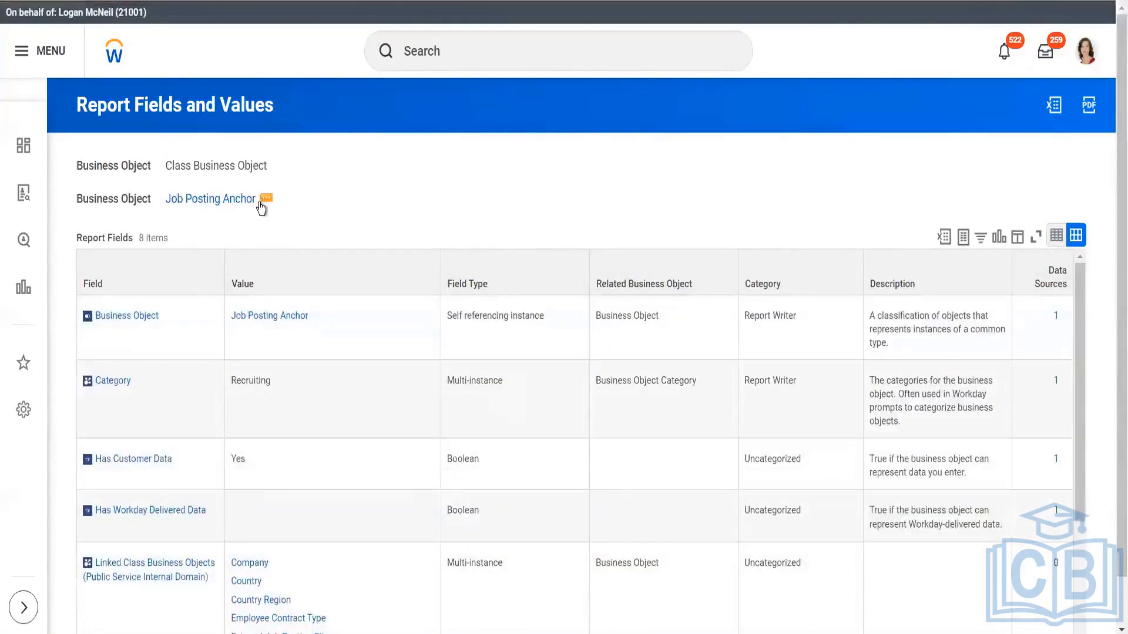
click(266, 200)
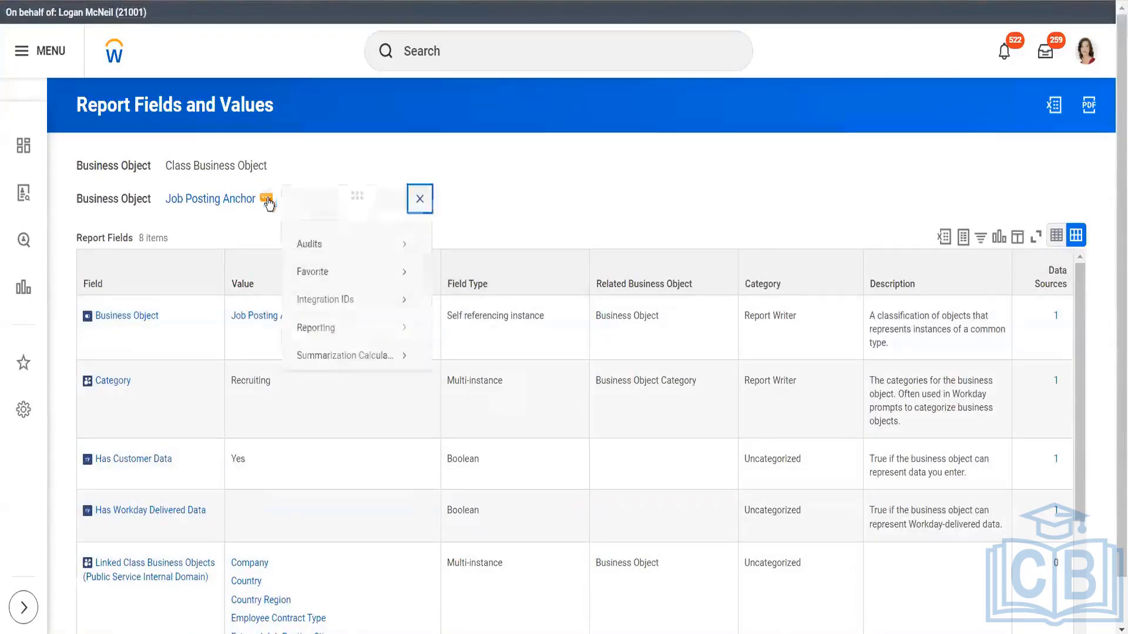
mouse_move(347, 302)
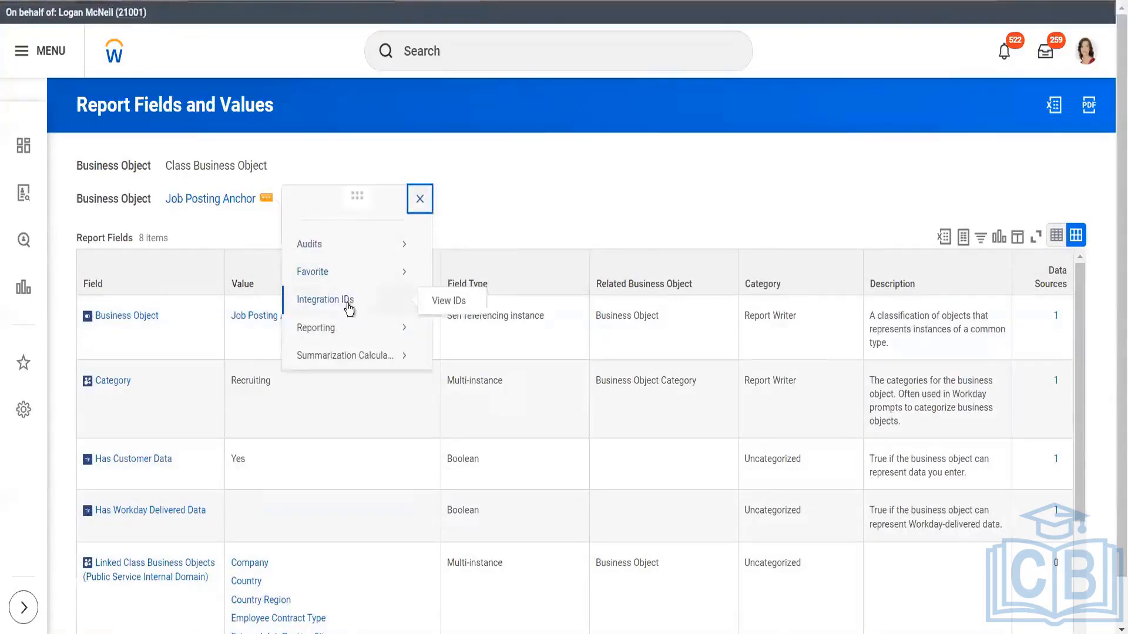
mouse_move(352, 333)
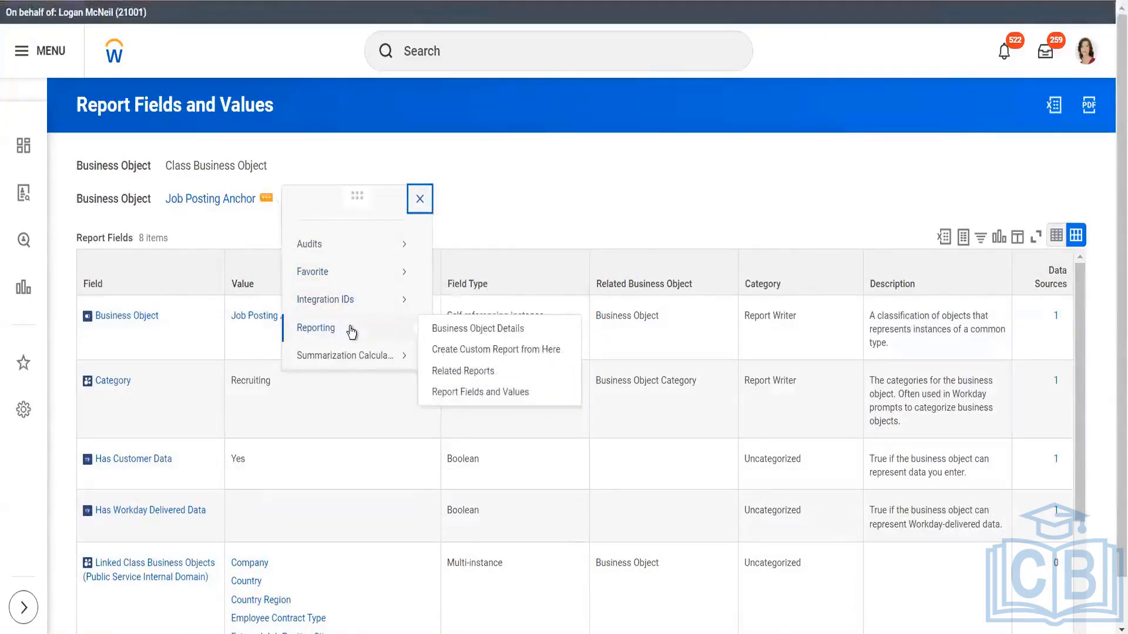
mouse_move(357, 354)
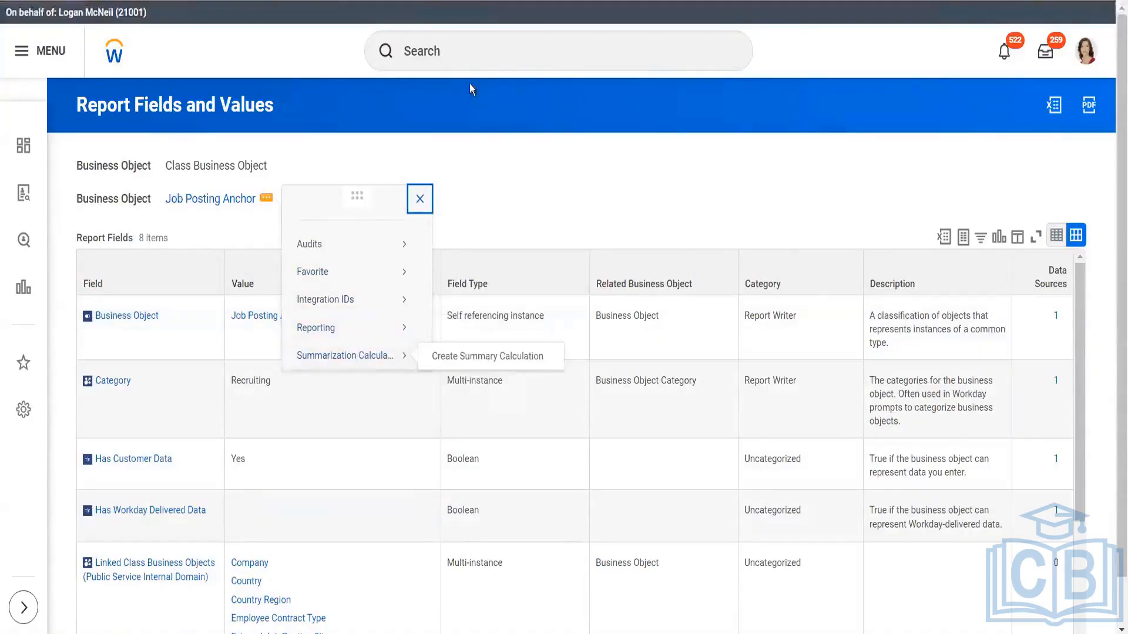
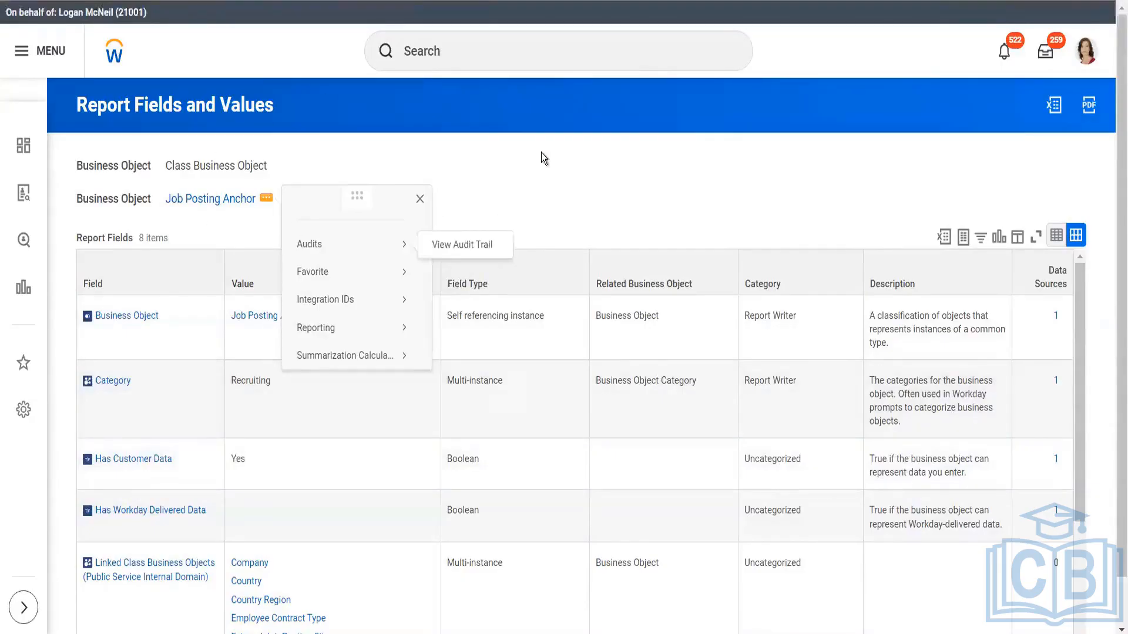
mouse_move(356, 330)
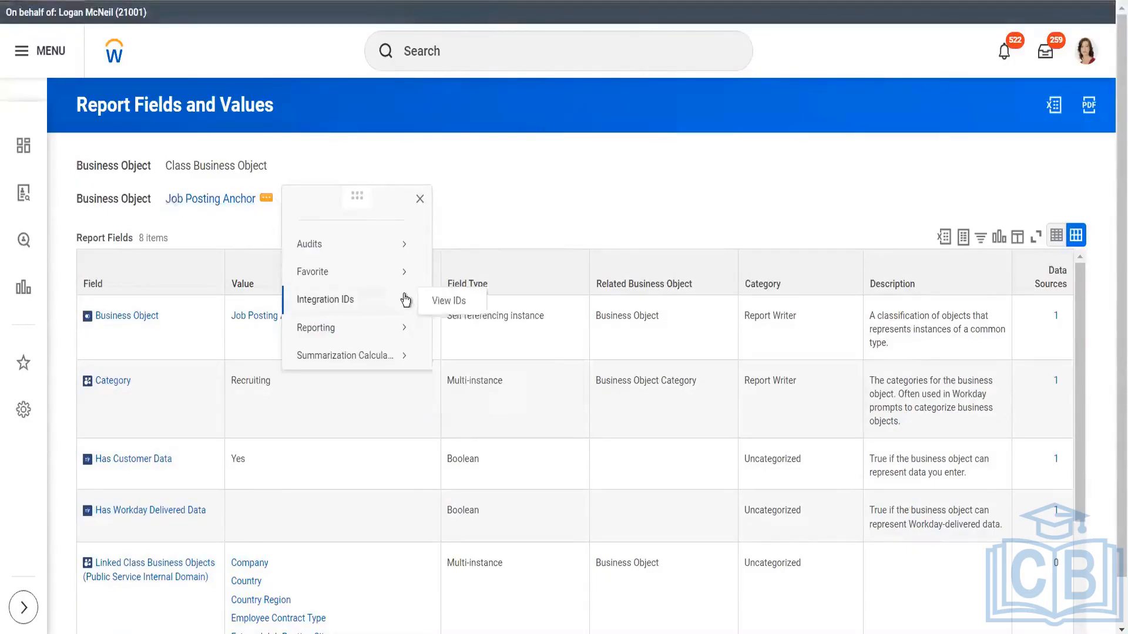
mouse_move(390, 364)
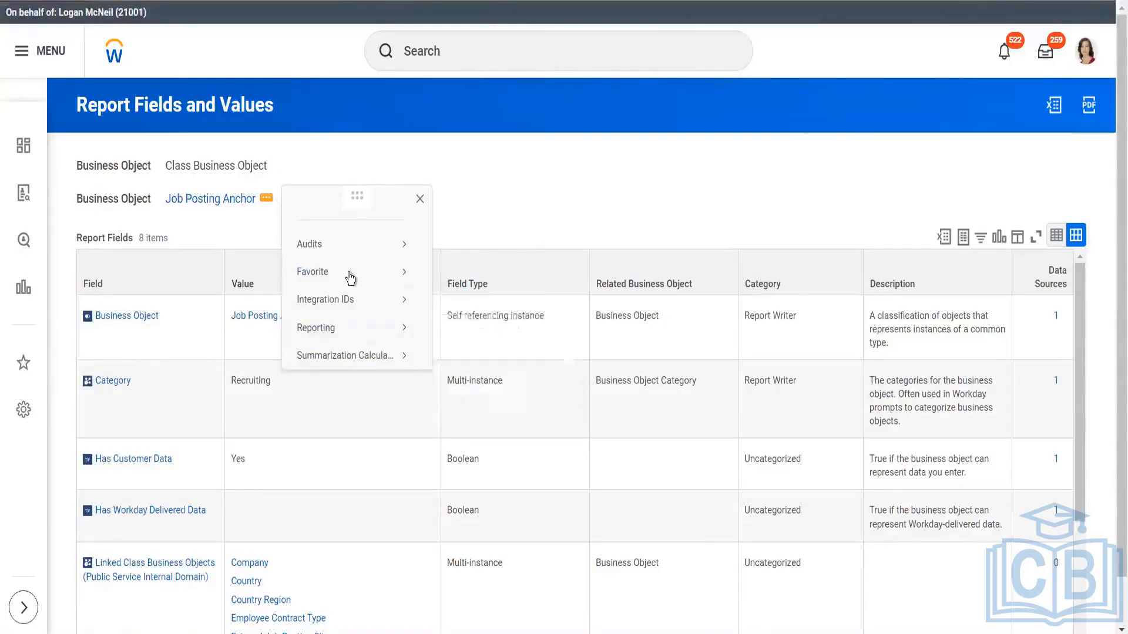
mouse_move(356, 243)
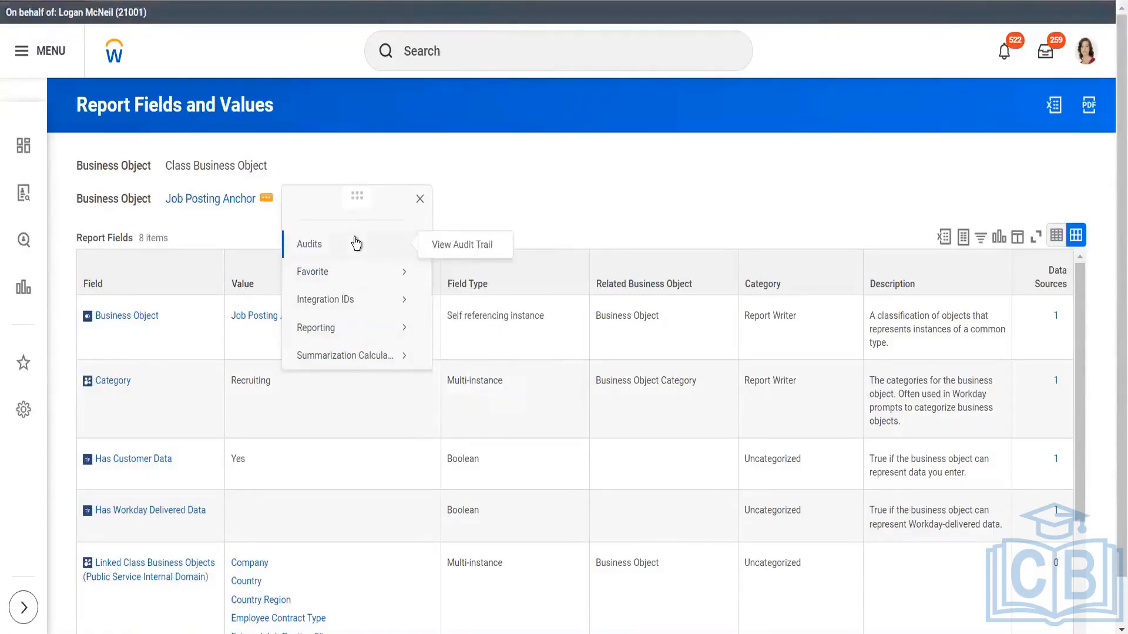
mouse_move(368, 300)
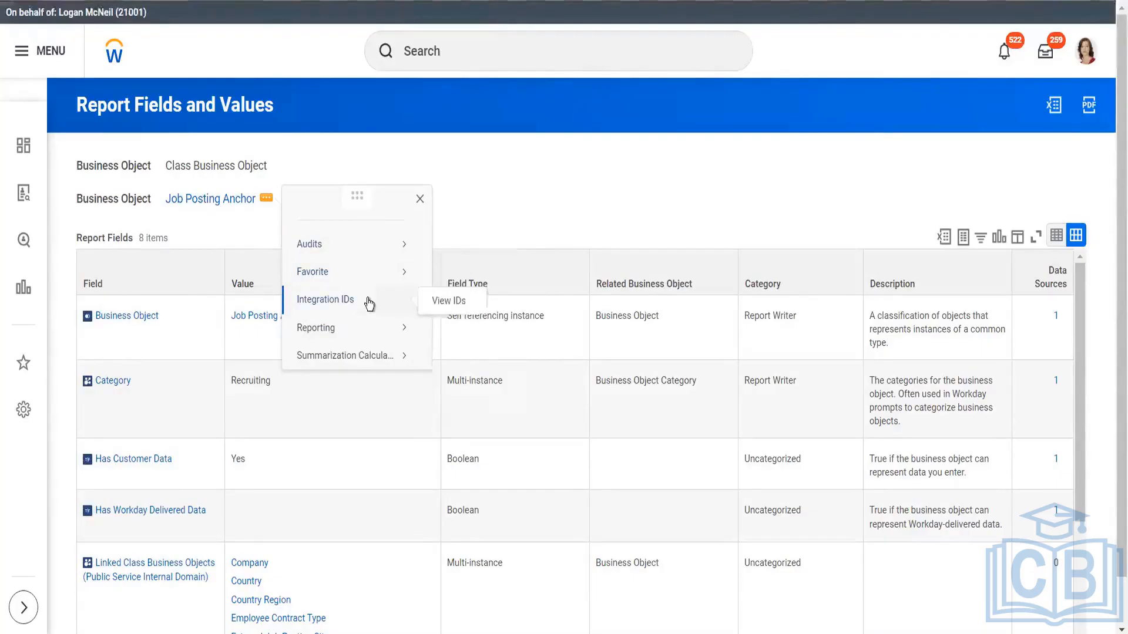
mouse_move(368, 276)
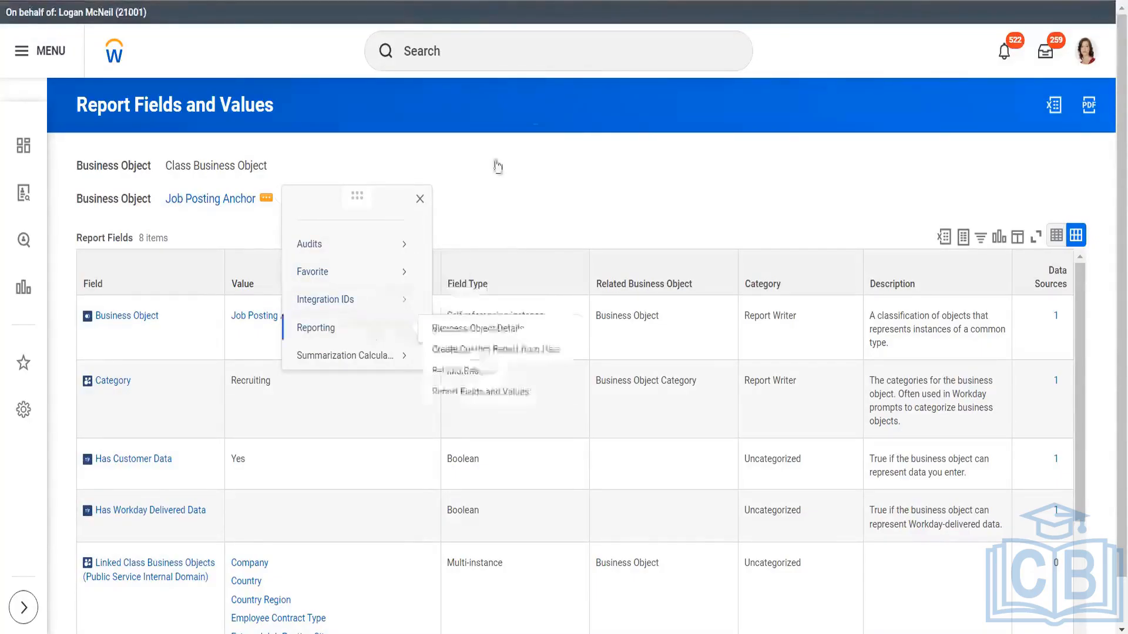
click(541, 51)
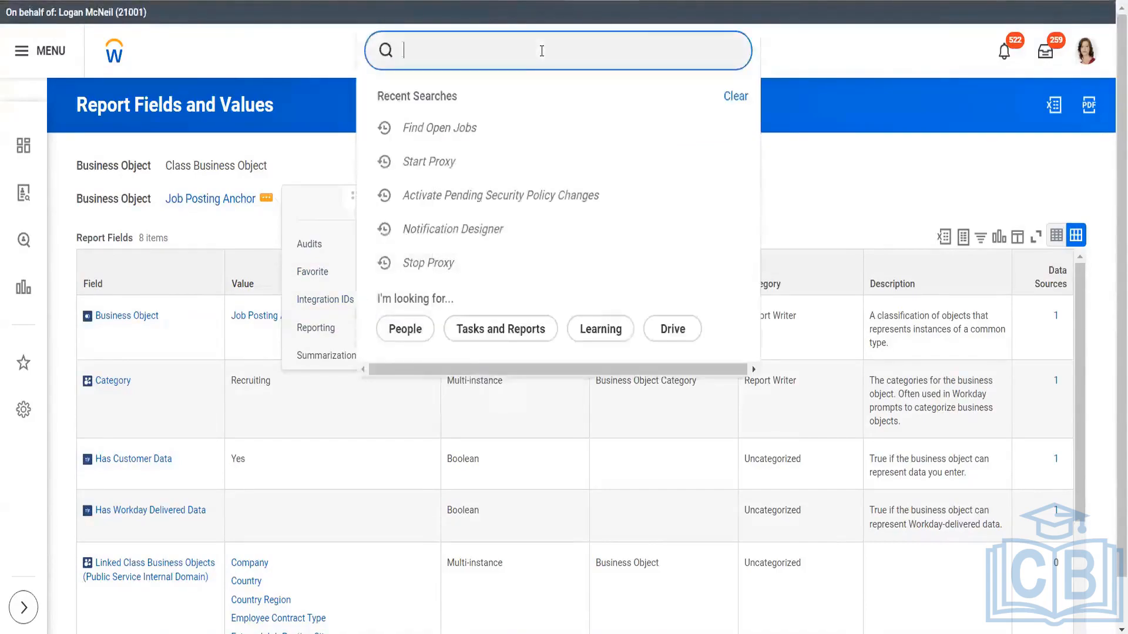
text(view inter)
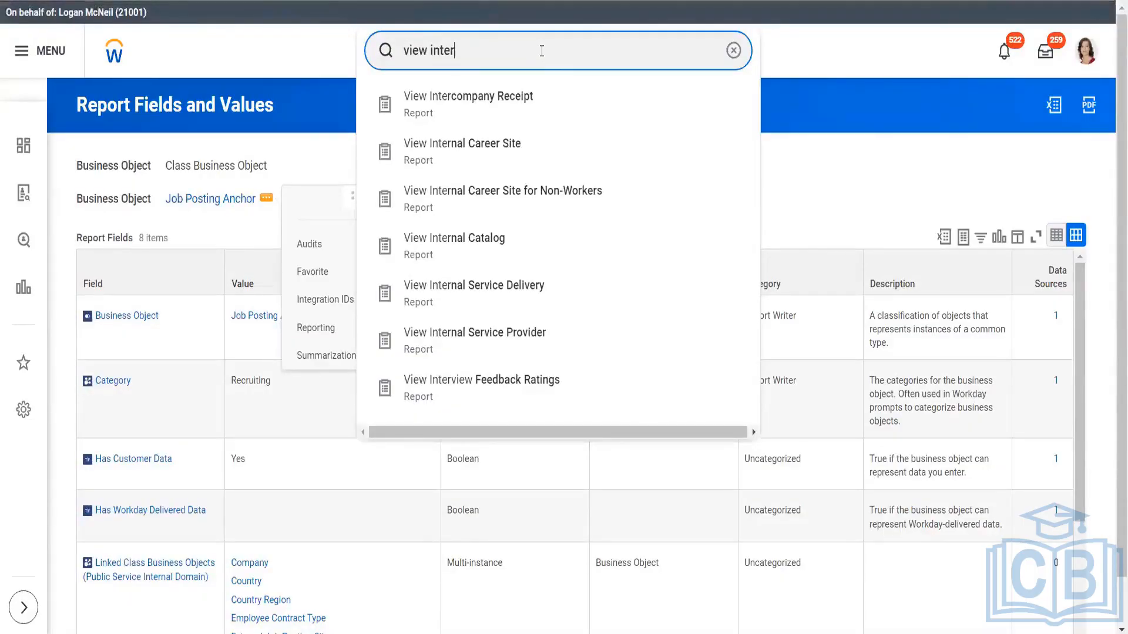
key(BackSpace)
key(BackSpace)
key(BackSpace)
key(BackSpace)
key(BackSpace)
text(sec grou)
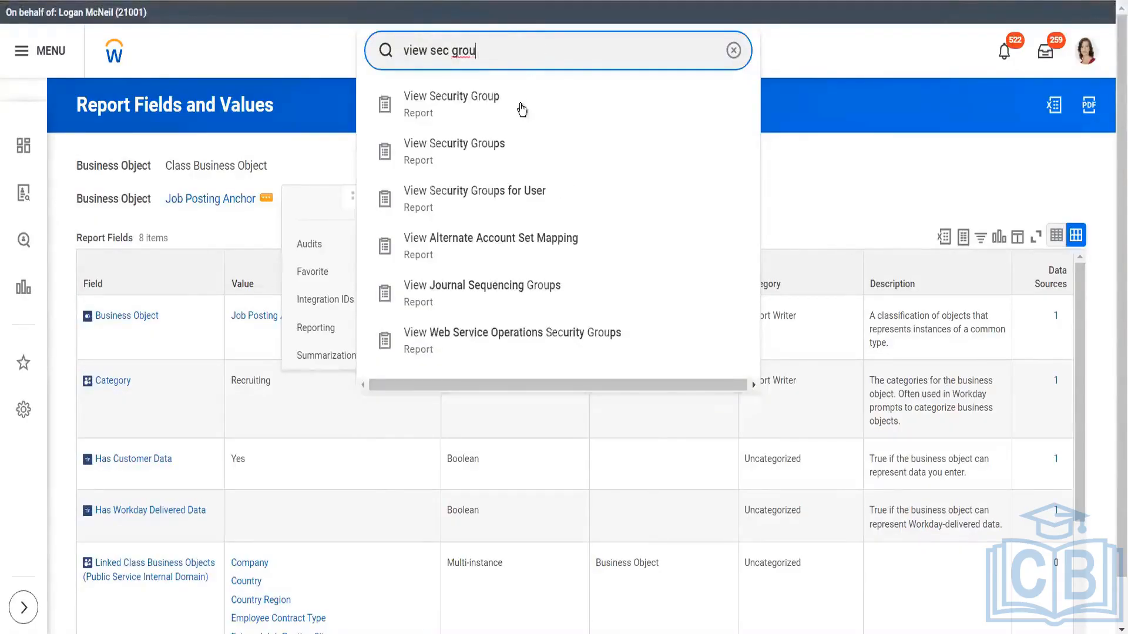
click(519, 107)
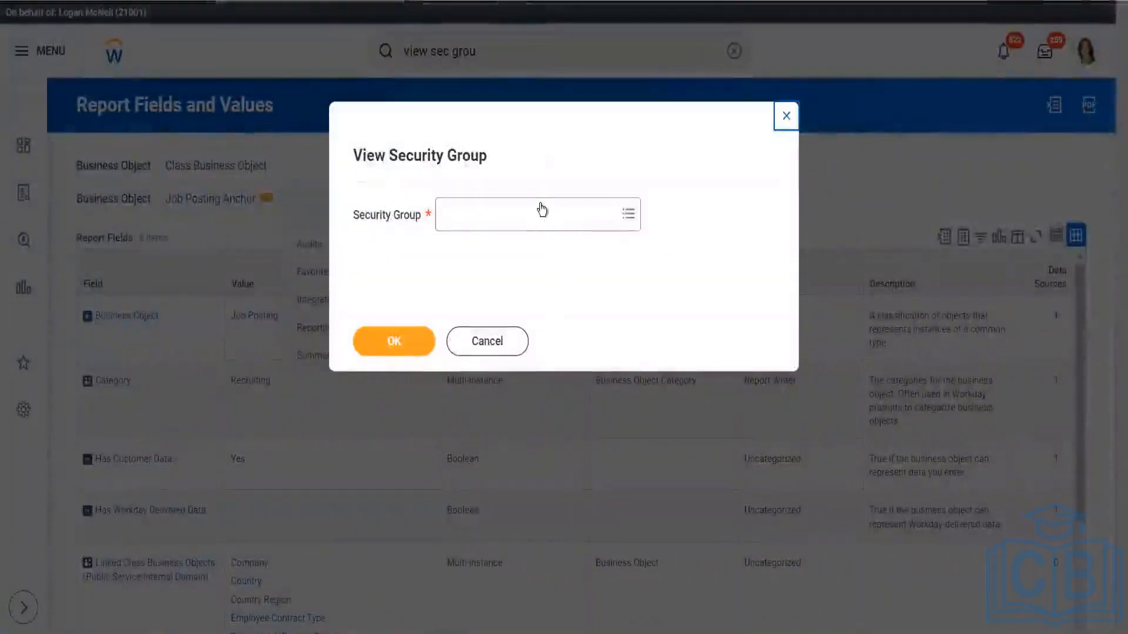
click(542, 220)
text(intersec)
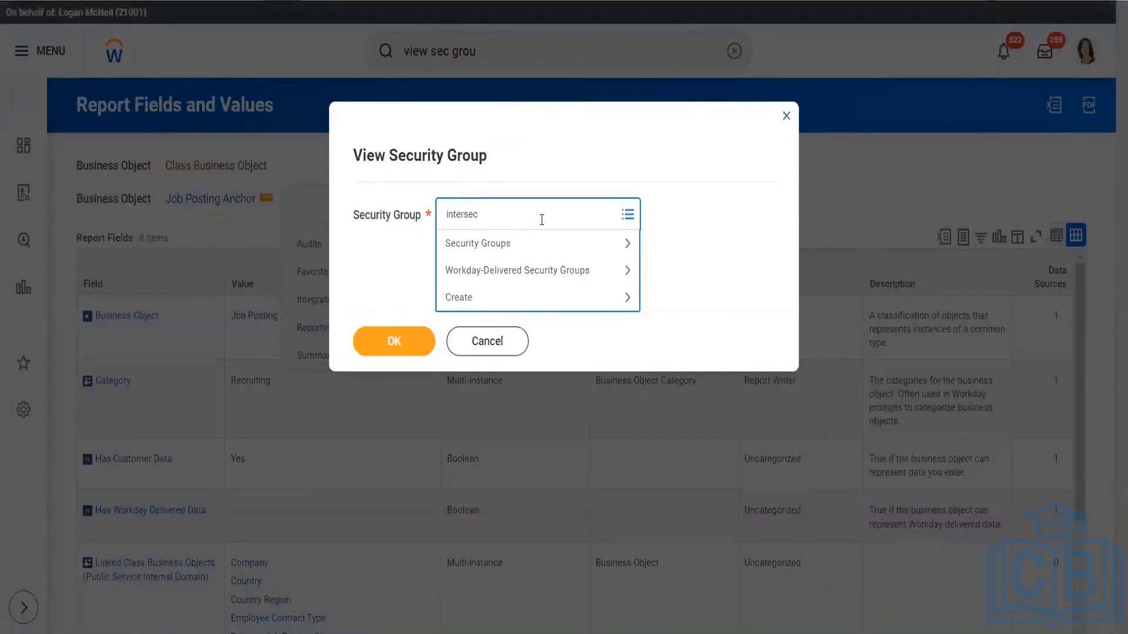
key(Return)
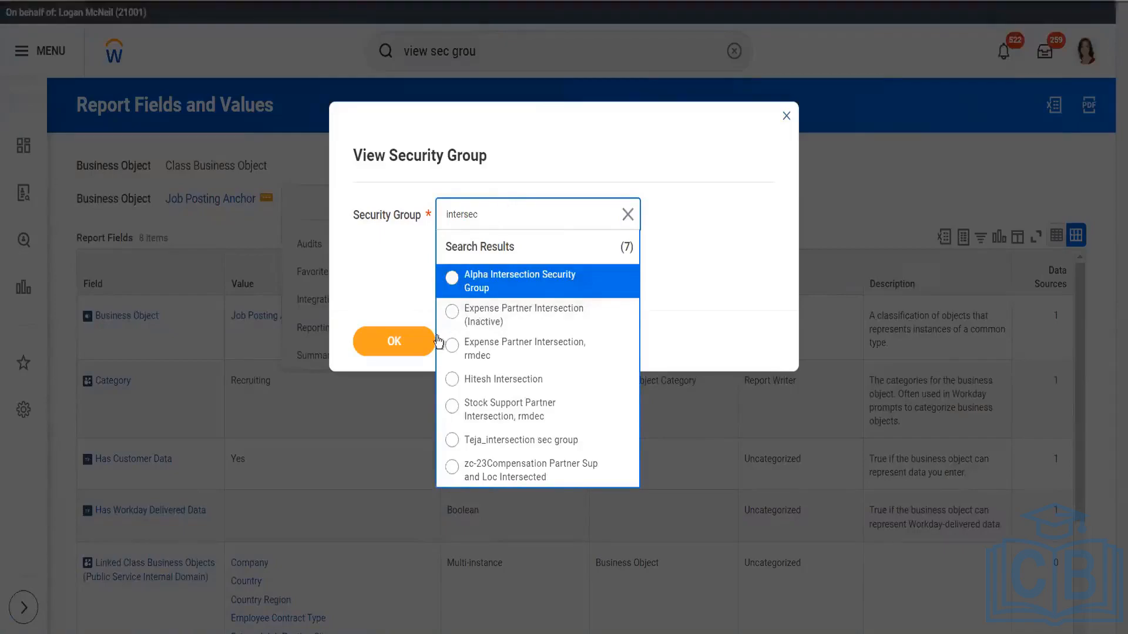
click(683, 274)
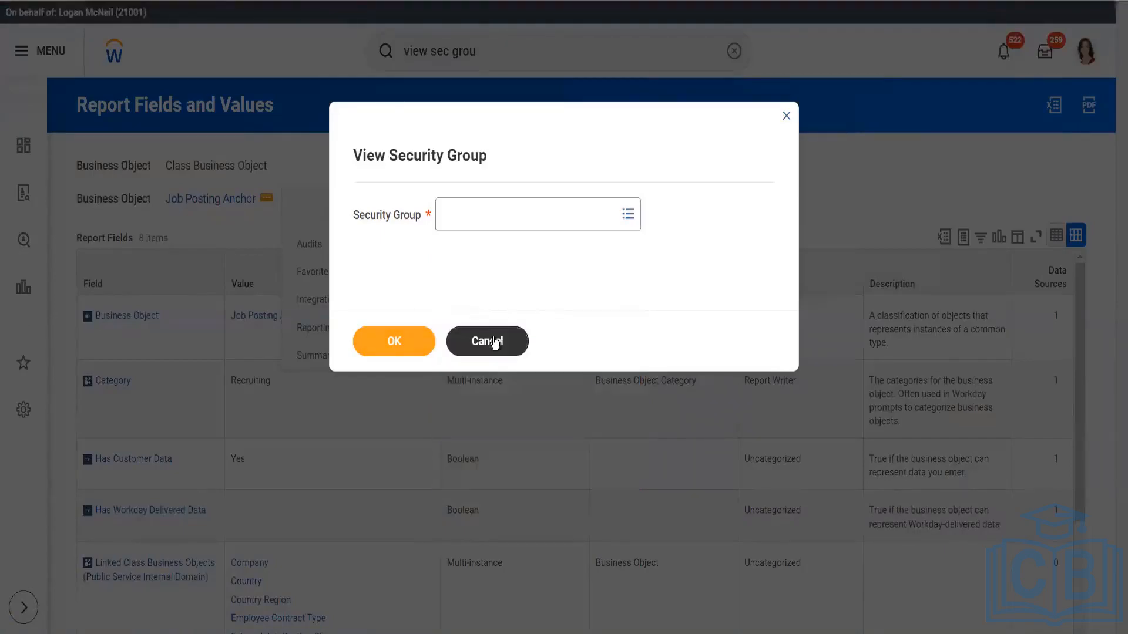
click(487, 341)
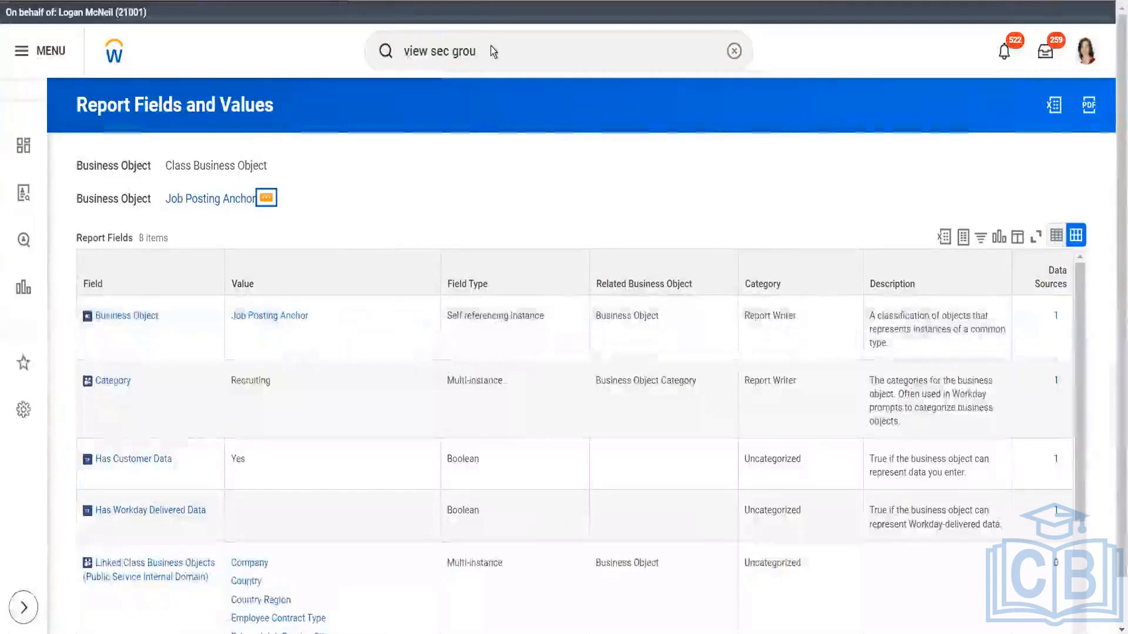
Find and open the Create Security Group task
click(490, 45)
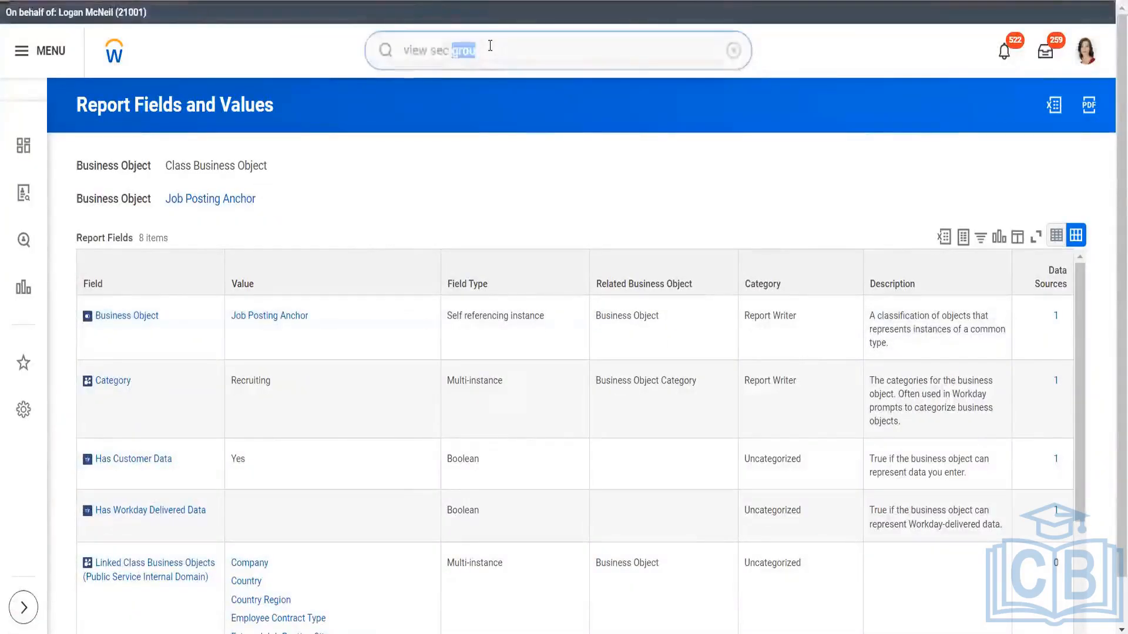
text(creat )
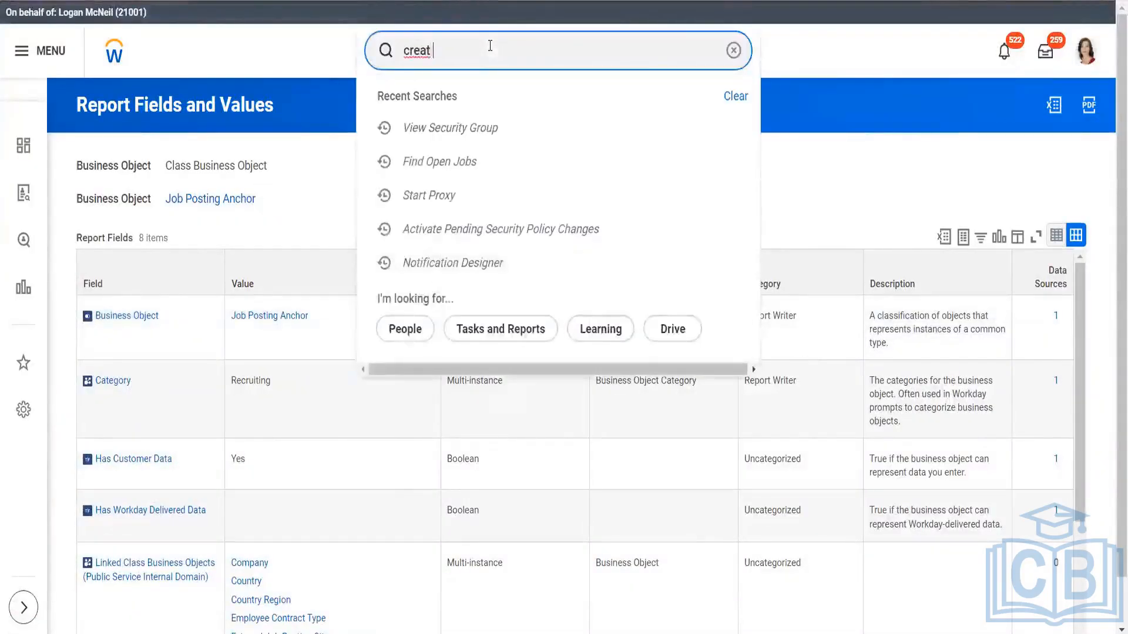
text(sec grou)
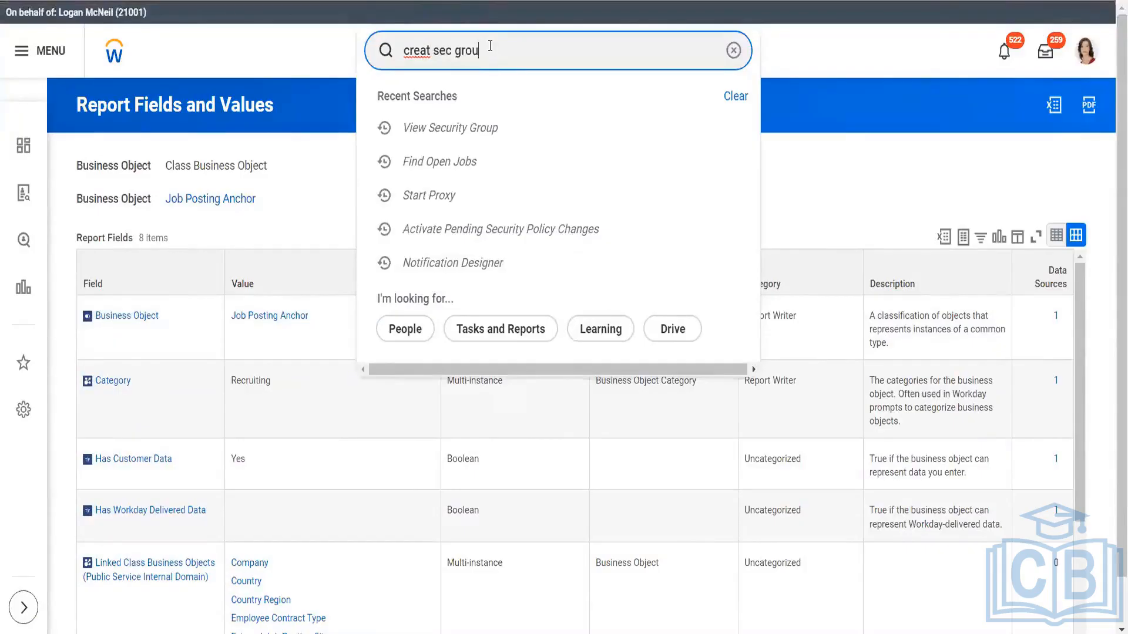
click(481, 106)
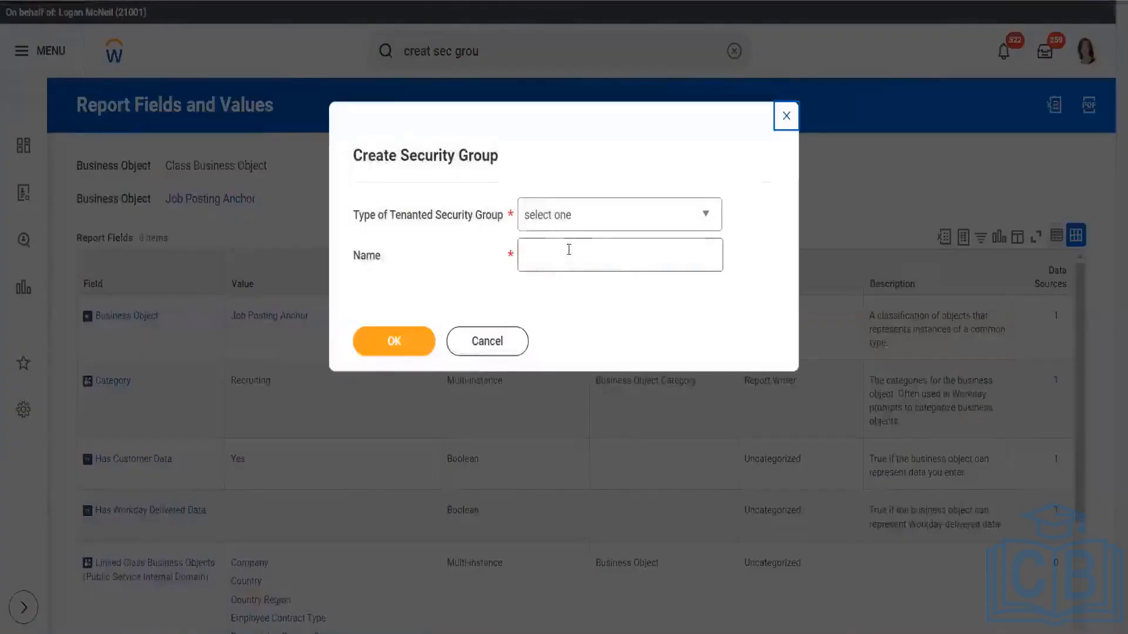
Choose Intersection Security Group as the tenanted security group type and try to create it with the name ABC
click(583, 219)
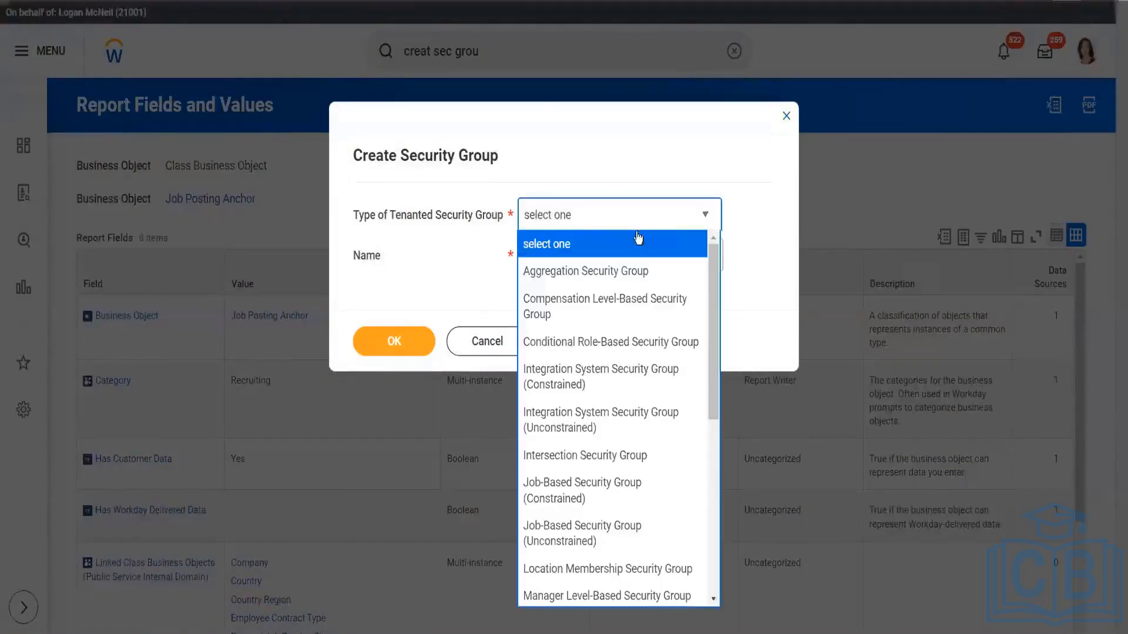
scroll(657, 375, down, 1)
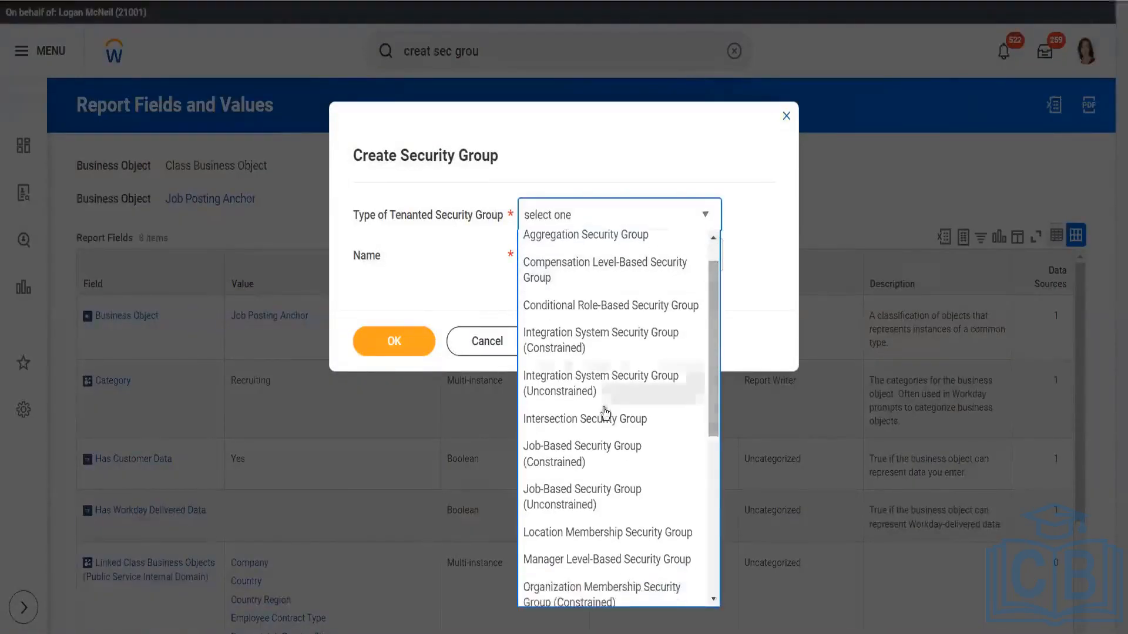
click(605, 419)
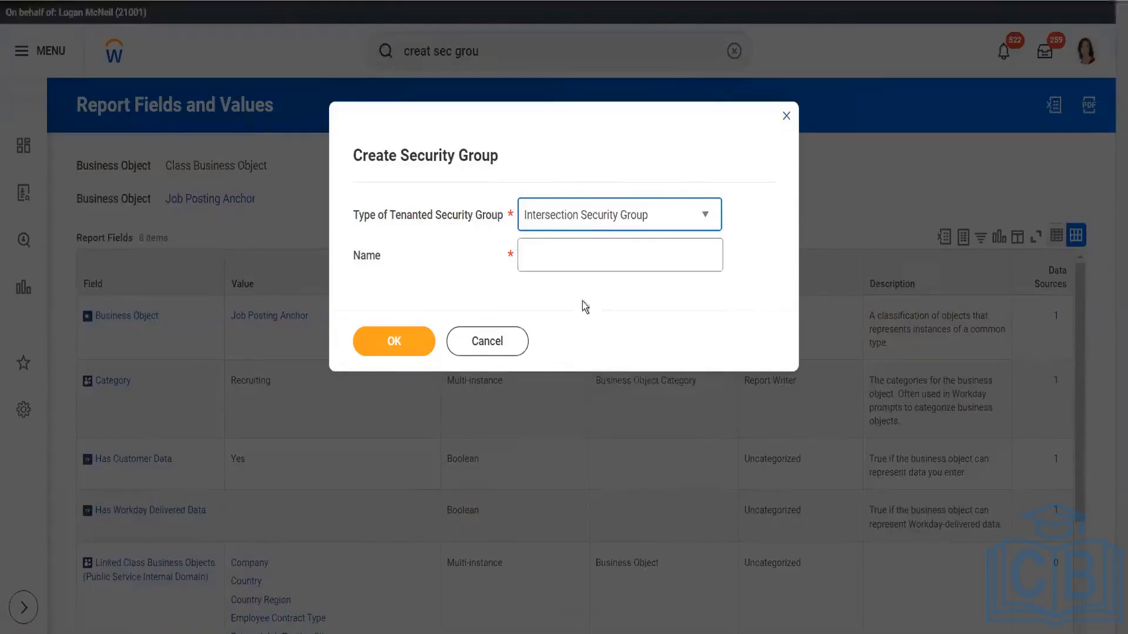
click(569, 260)
text(ABC)
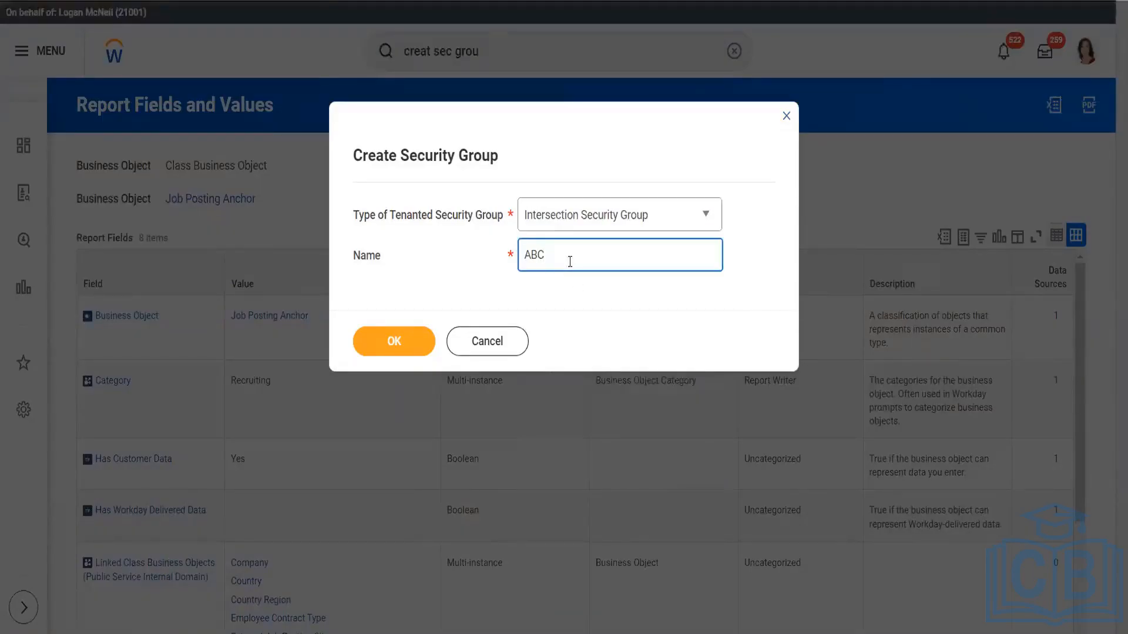
click(398, 354)
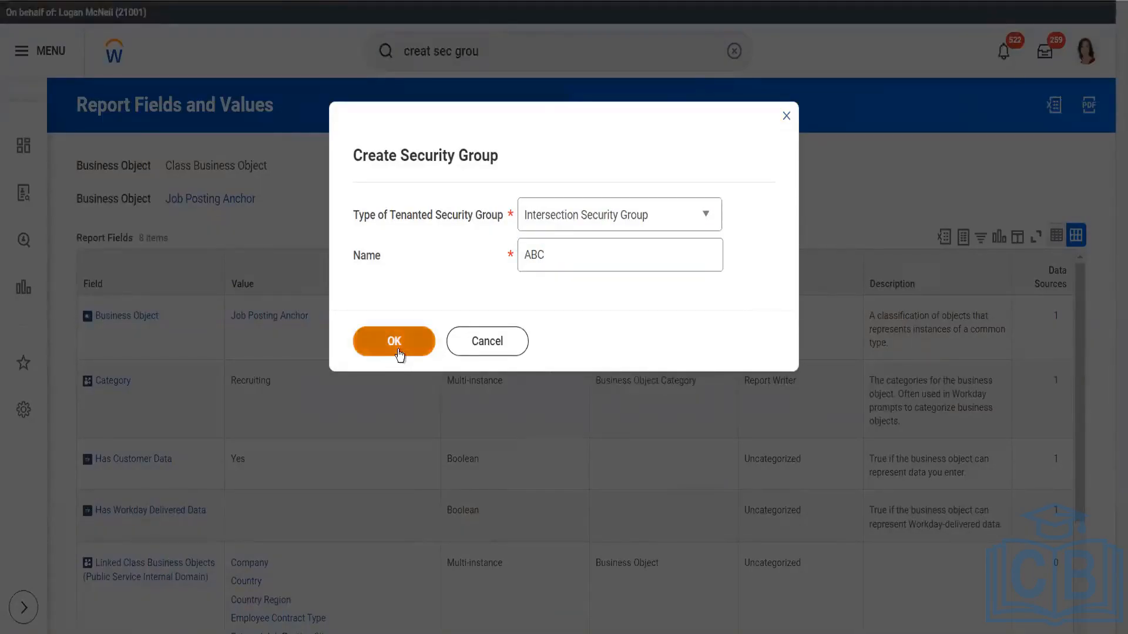
Extend the security group's name ABC with an underscore and the person's first name, and create the group
click(490, 256)
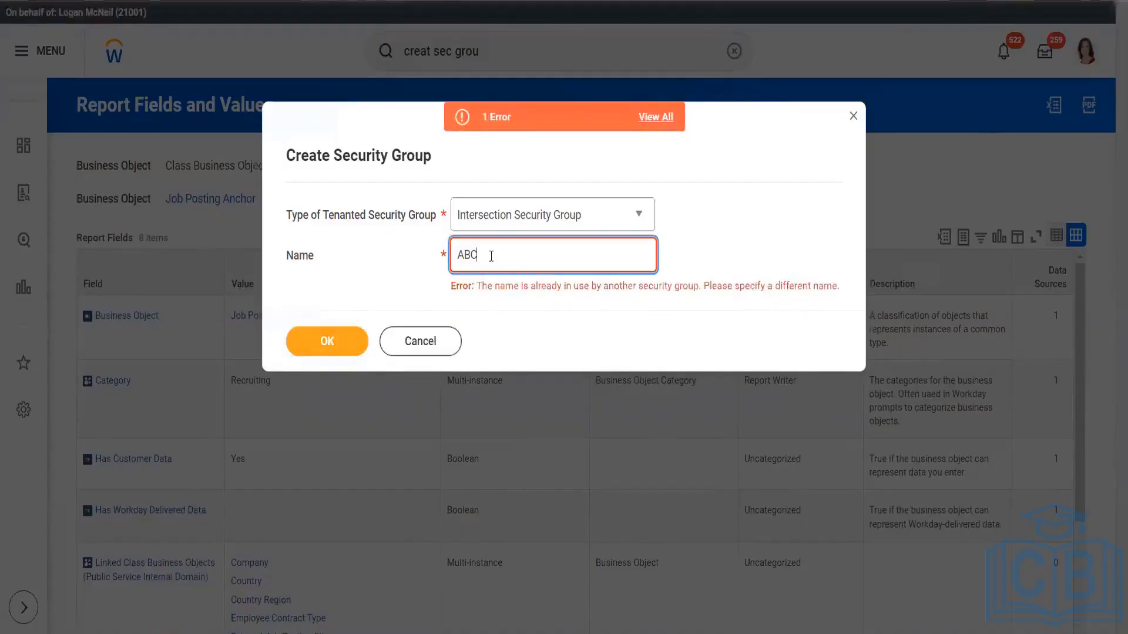
text(_Sri)
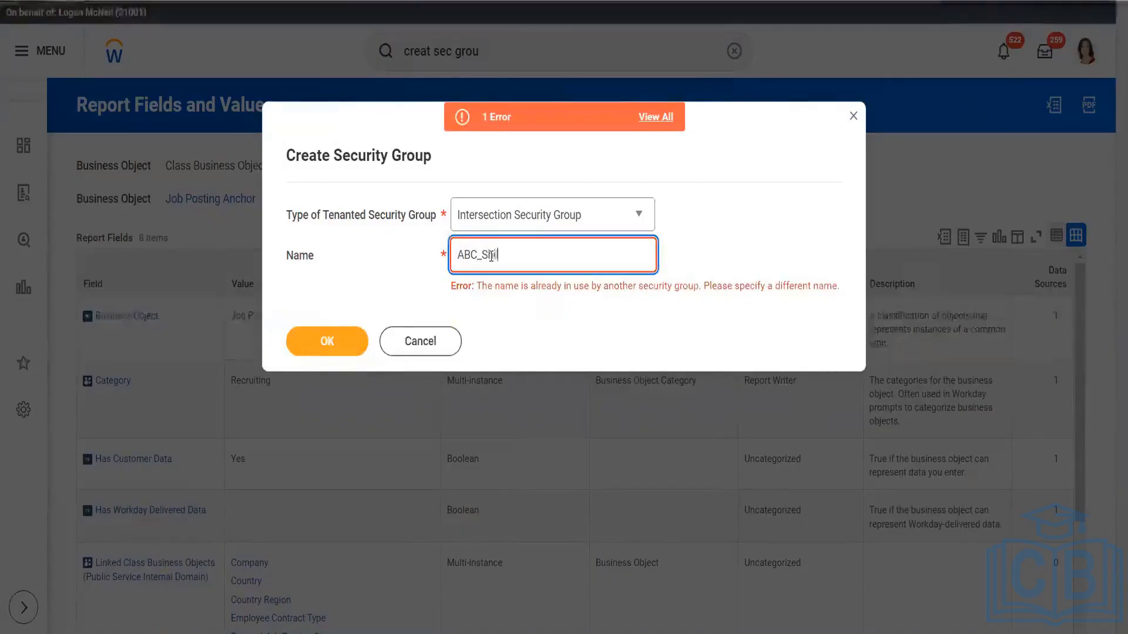
text(lpa)
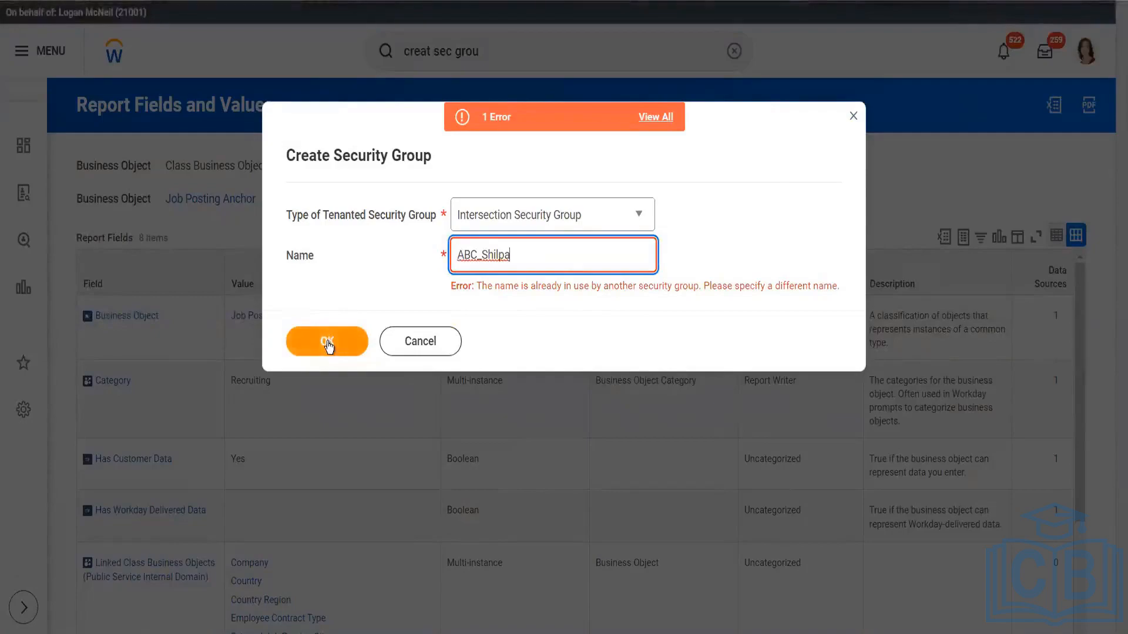
click(327, 346)
click(383, 340)
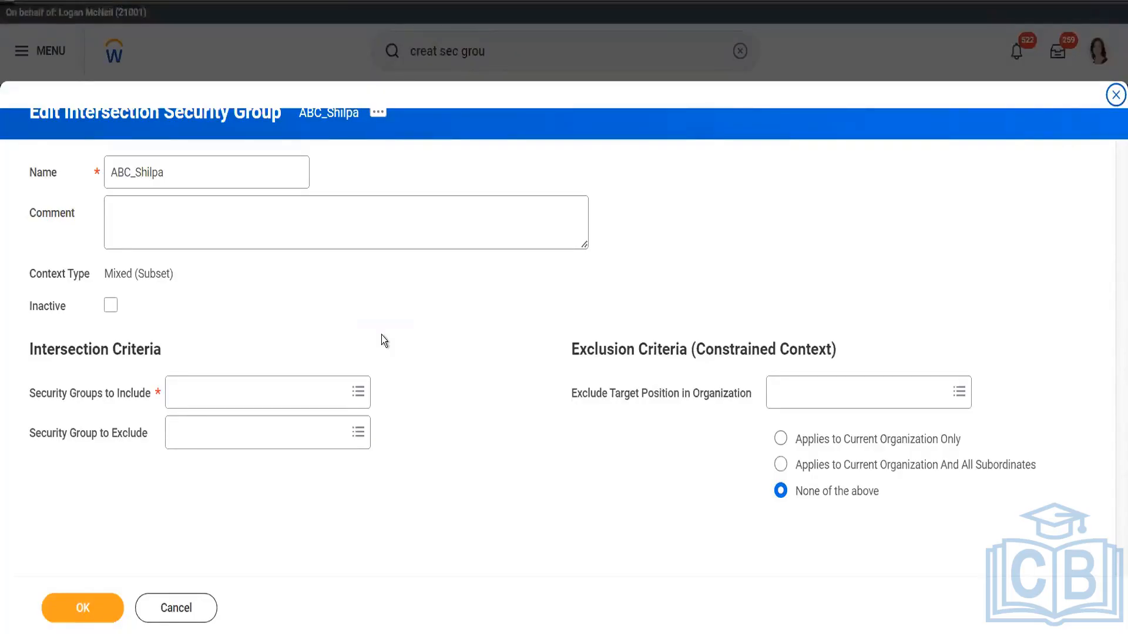
Add the Manager security group to the intersection criteria as a group to include
click(266, 391)
text(Manage)
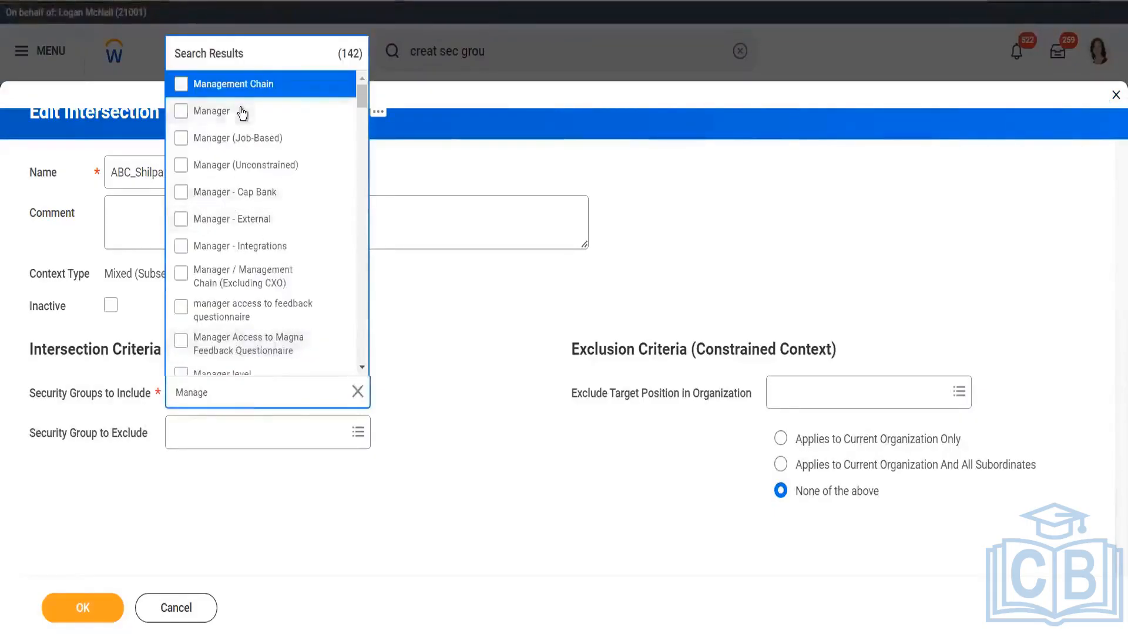
click(241, 118)
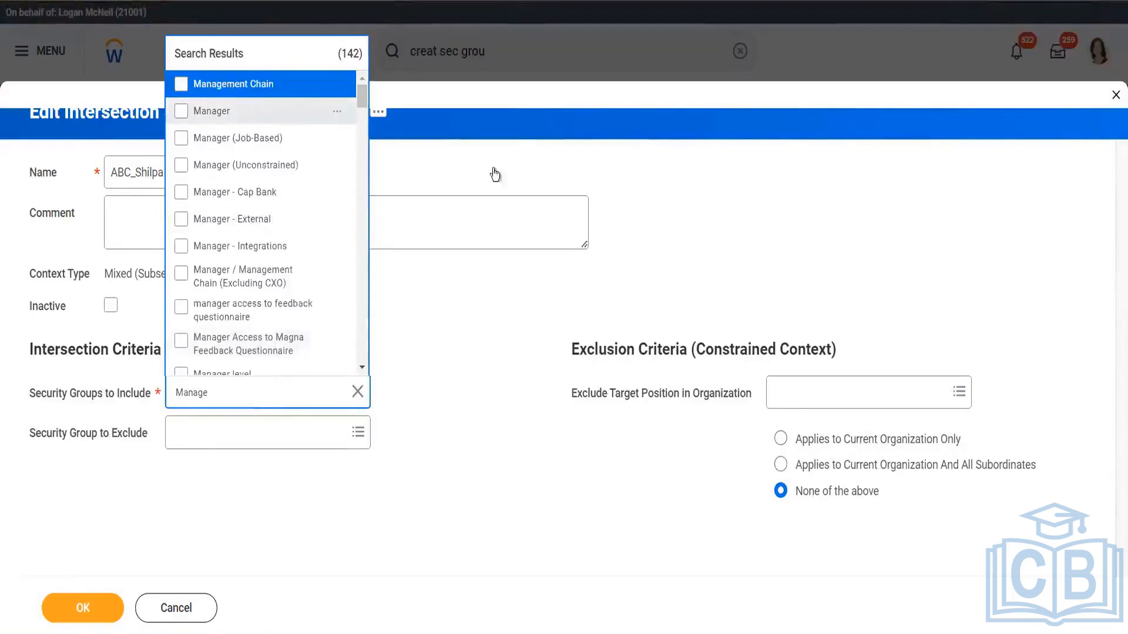
click(501, 386)
Set Recruiter (Unconstrained) as the security group to exclude in the intersection criteria
click(252, 433)
text(Re)
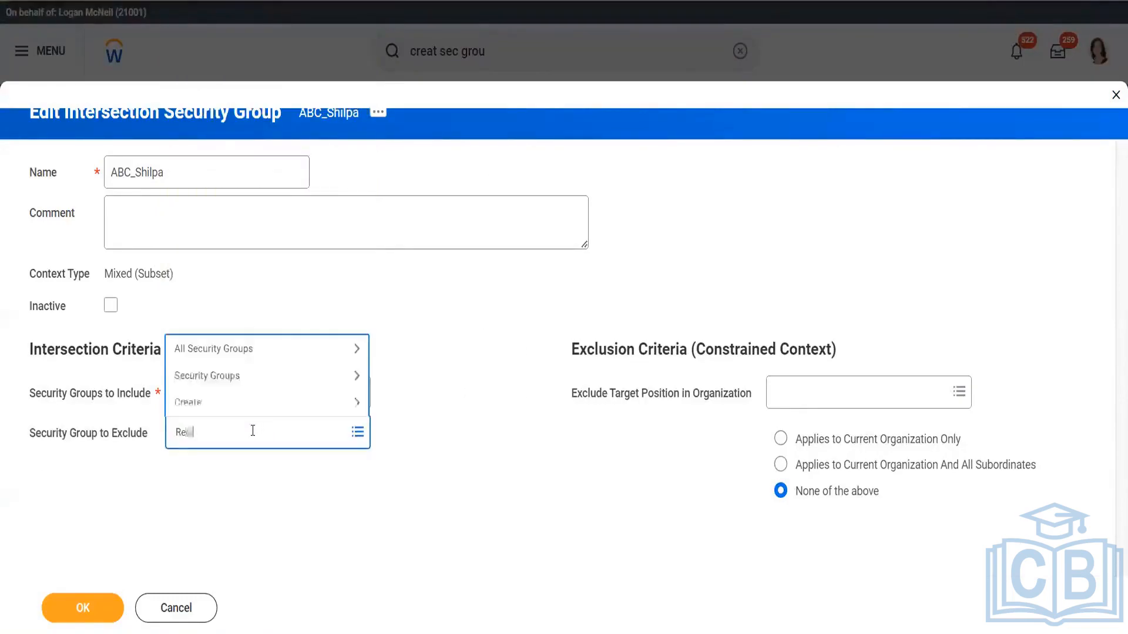
text(cruiter)
key(Return)
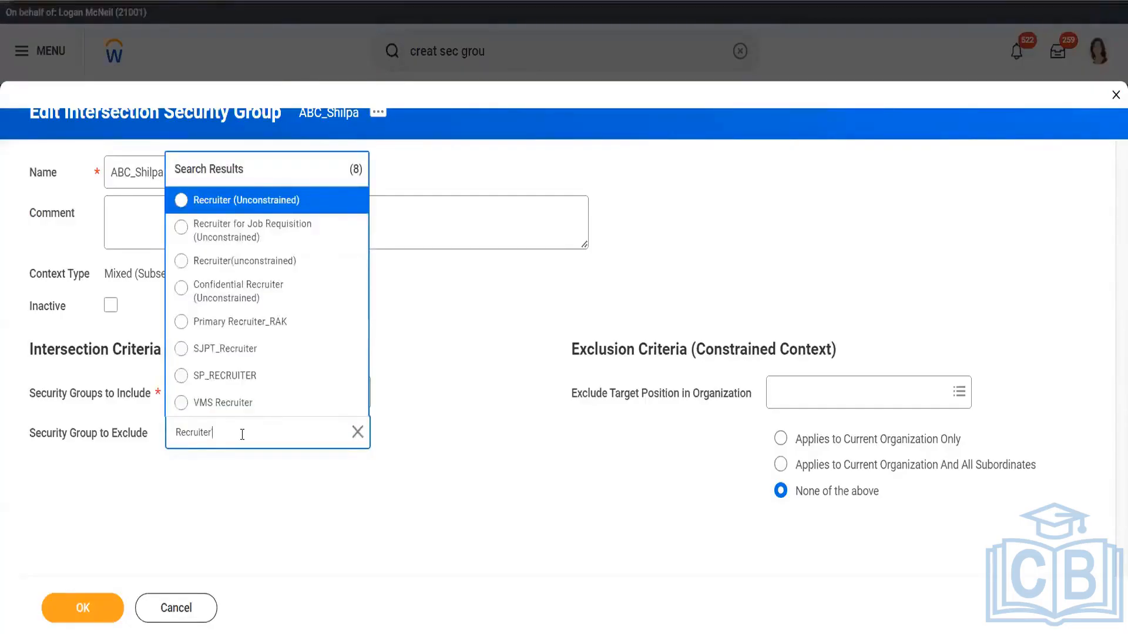
key(Return)
click(269, 197)
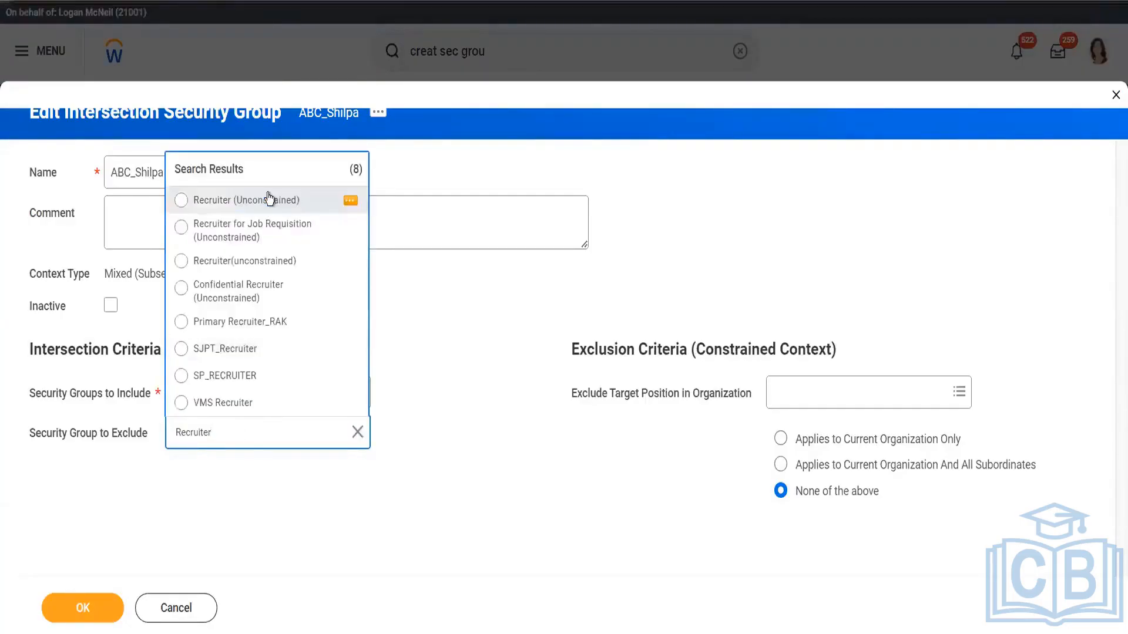
click(466, 456)
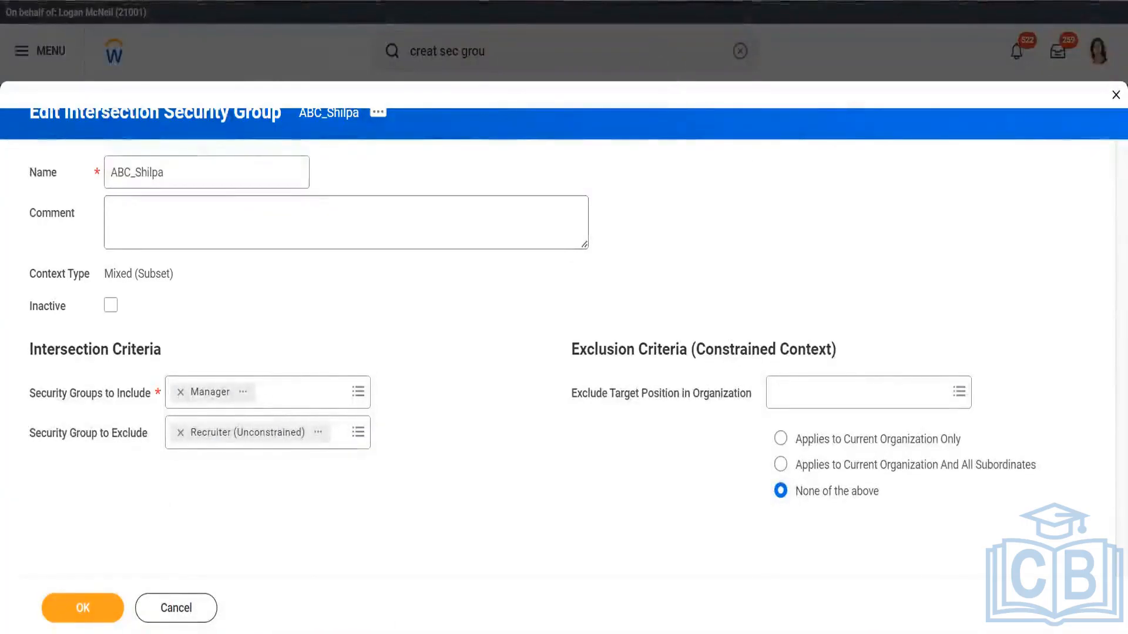
Remove Recruiter (Unconstrained) as the excluded security group, leaving the exclusion empty
click(181, 433)
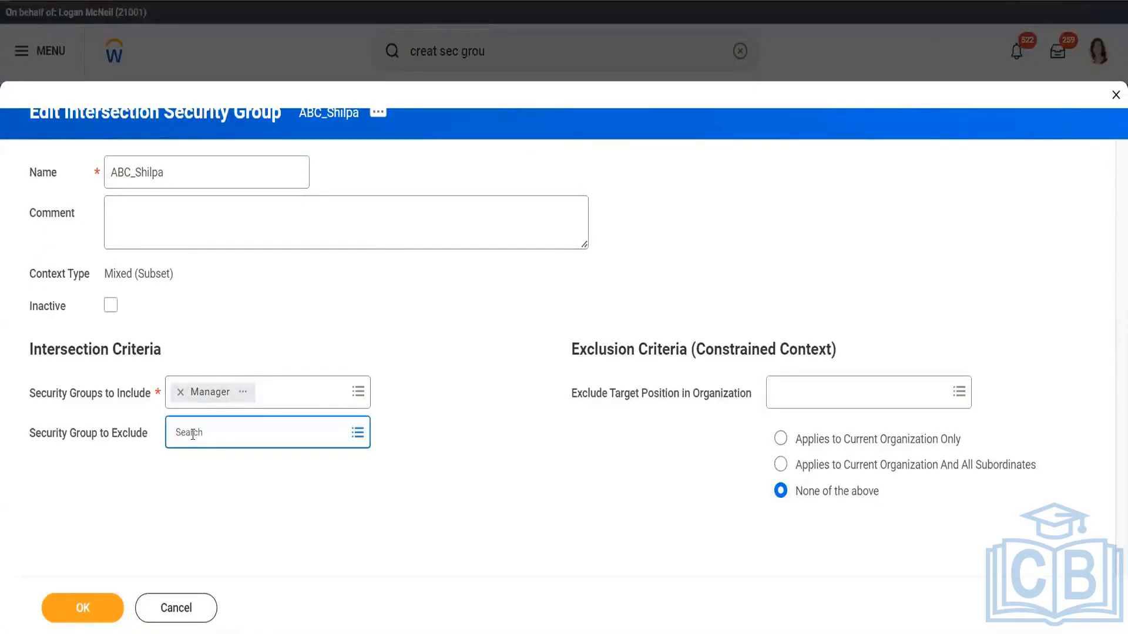
click(193, 433)
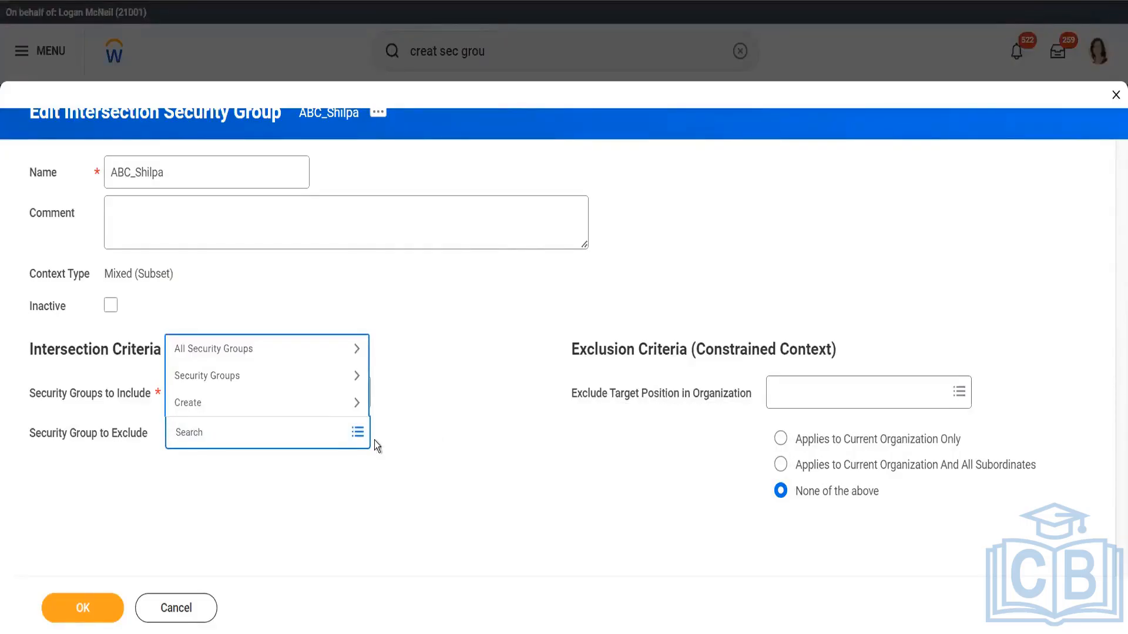
click(451, 455)
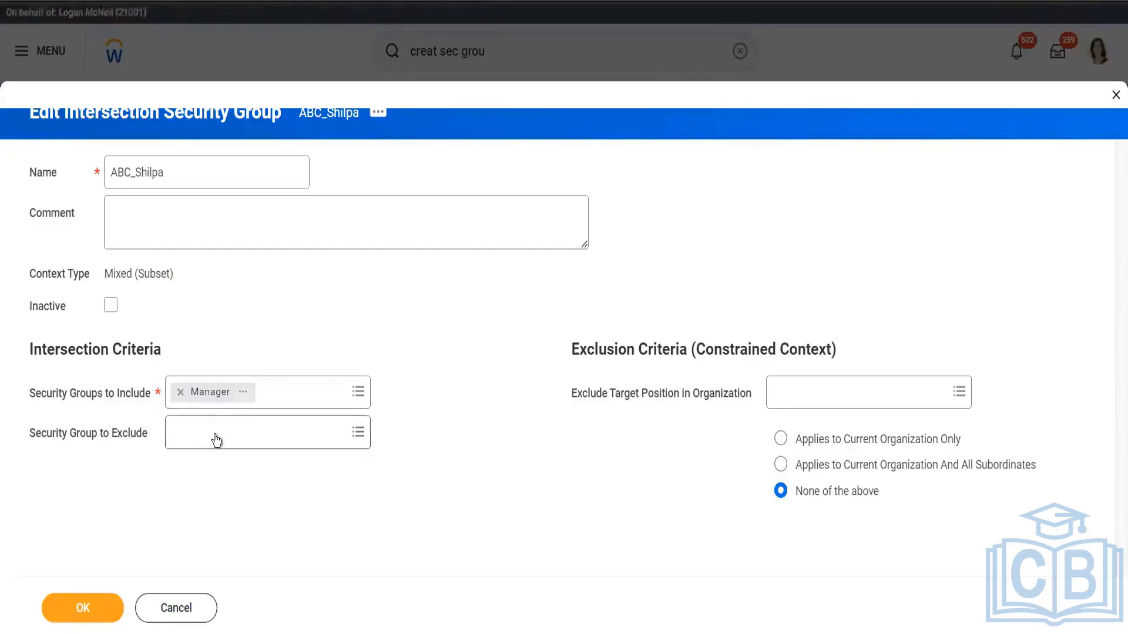
Set the constrained-context exclusion to apply to the current organization only
mouse_move(215, 435)
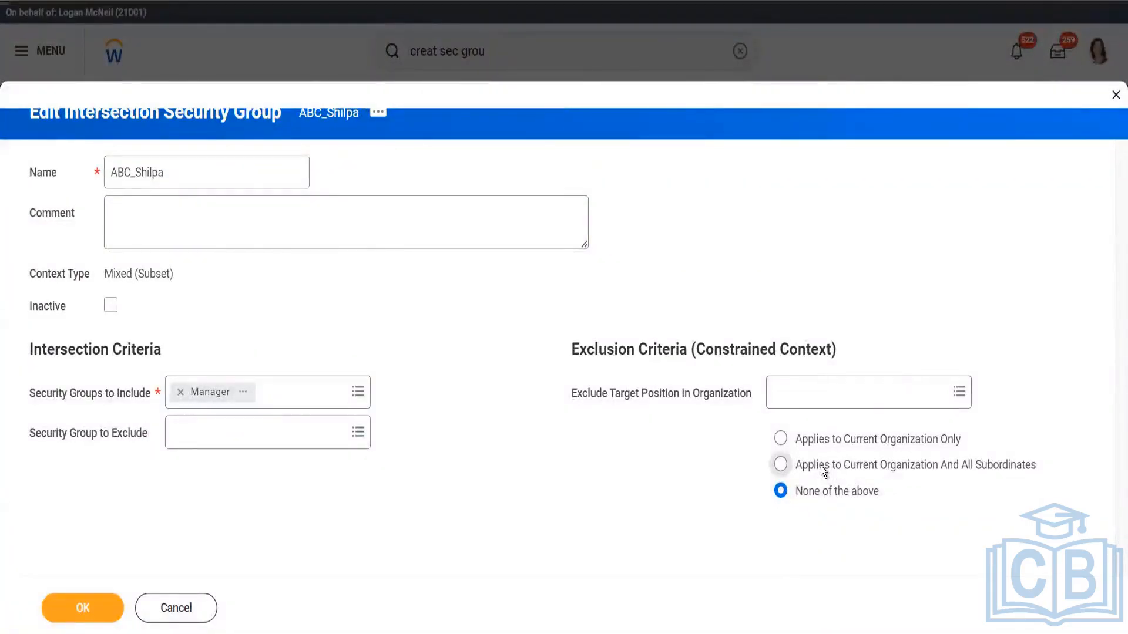
click(793, 393)
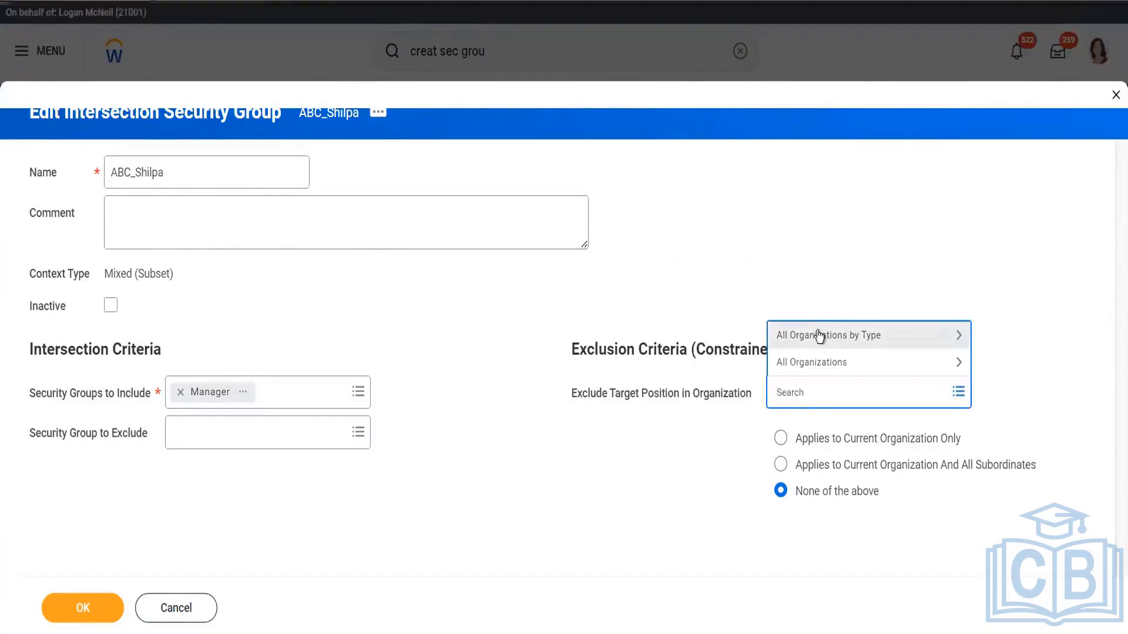
click(781, 442)
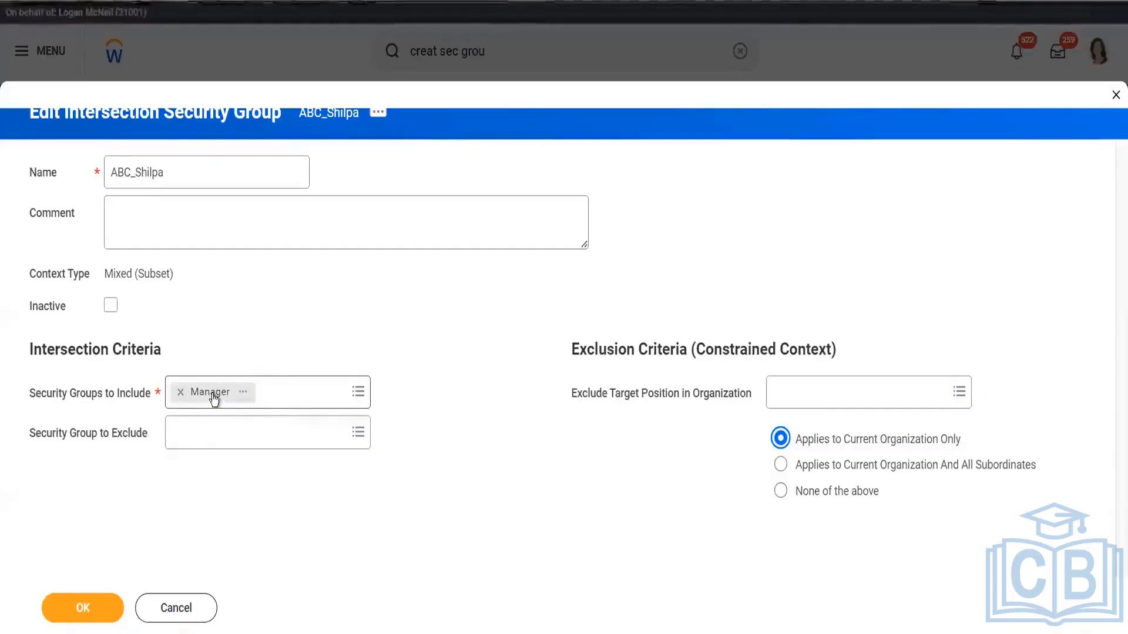
Search organizations for "recr" and exclude target positions in Recruiting, Recruiting Department () and Recruitment Manager - Kissan Inc Department ()
click(783, 395)
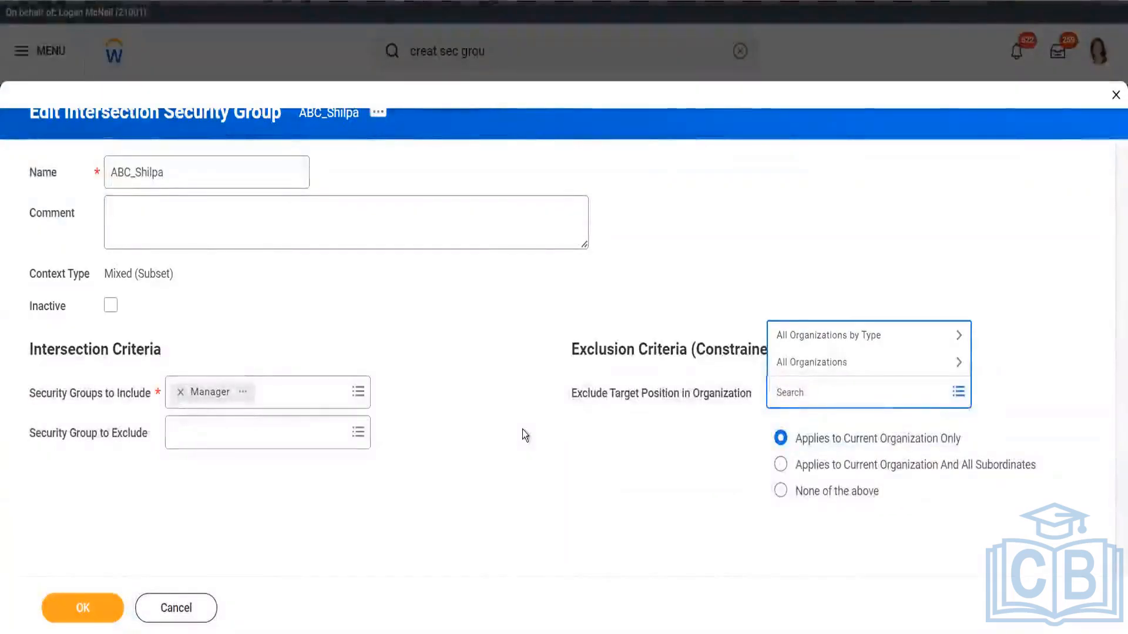
click(785, 364)
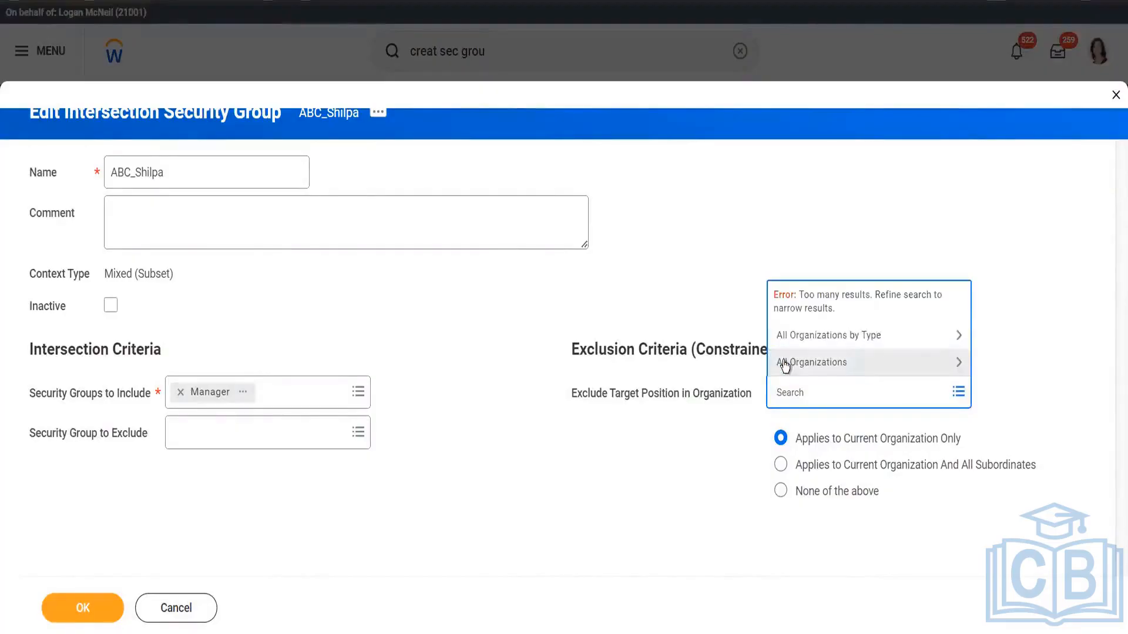
click(830, 369)
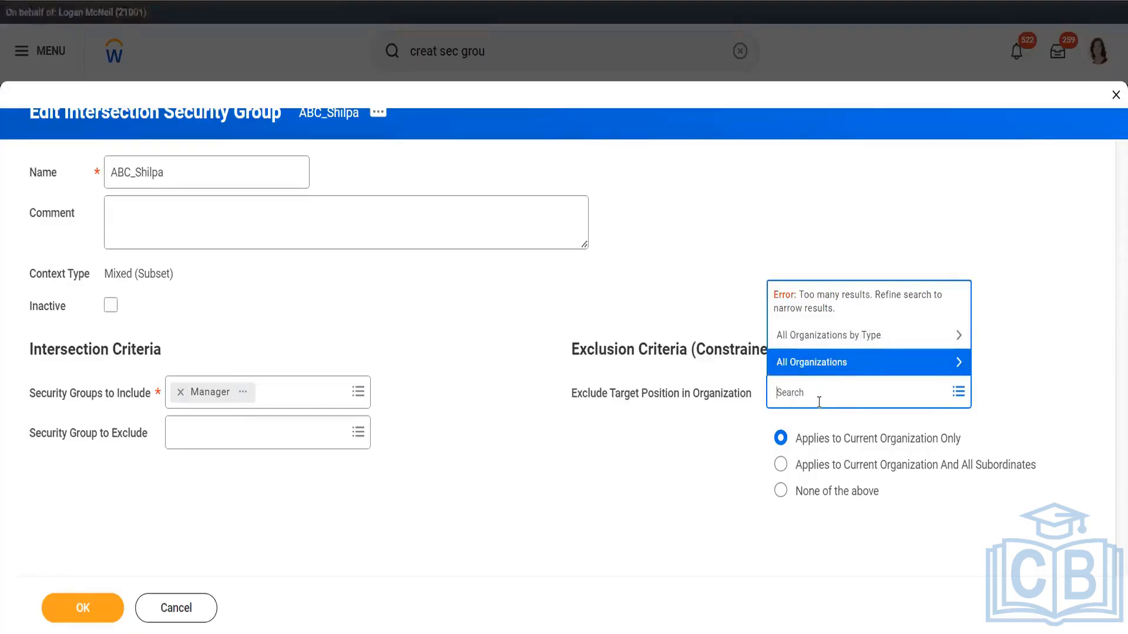
text(recr)
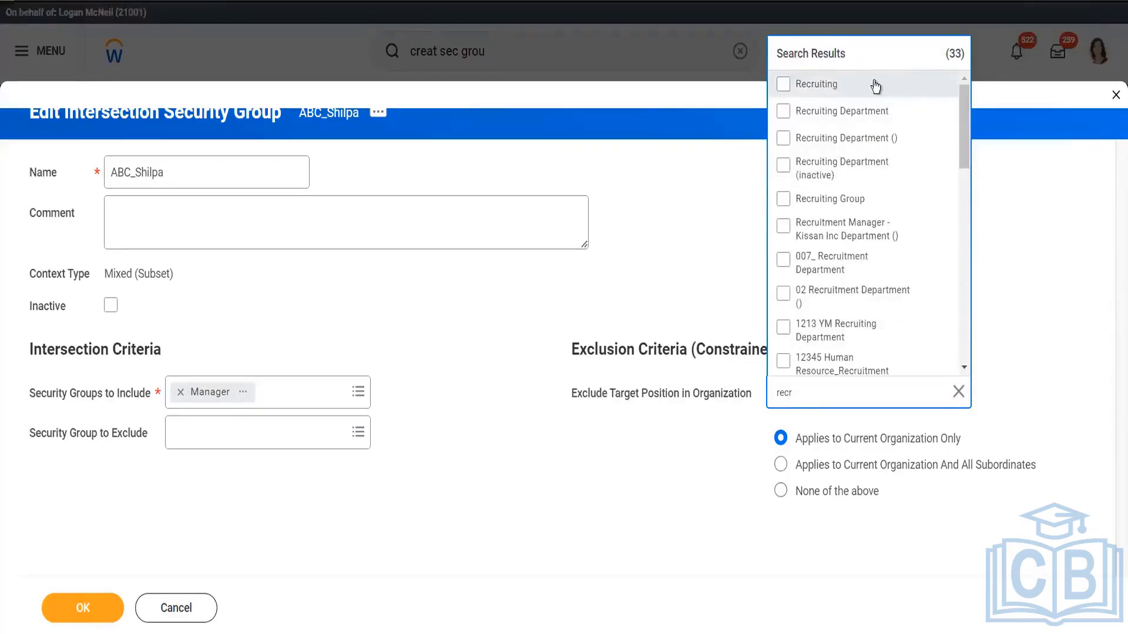
click(875, 85)
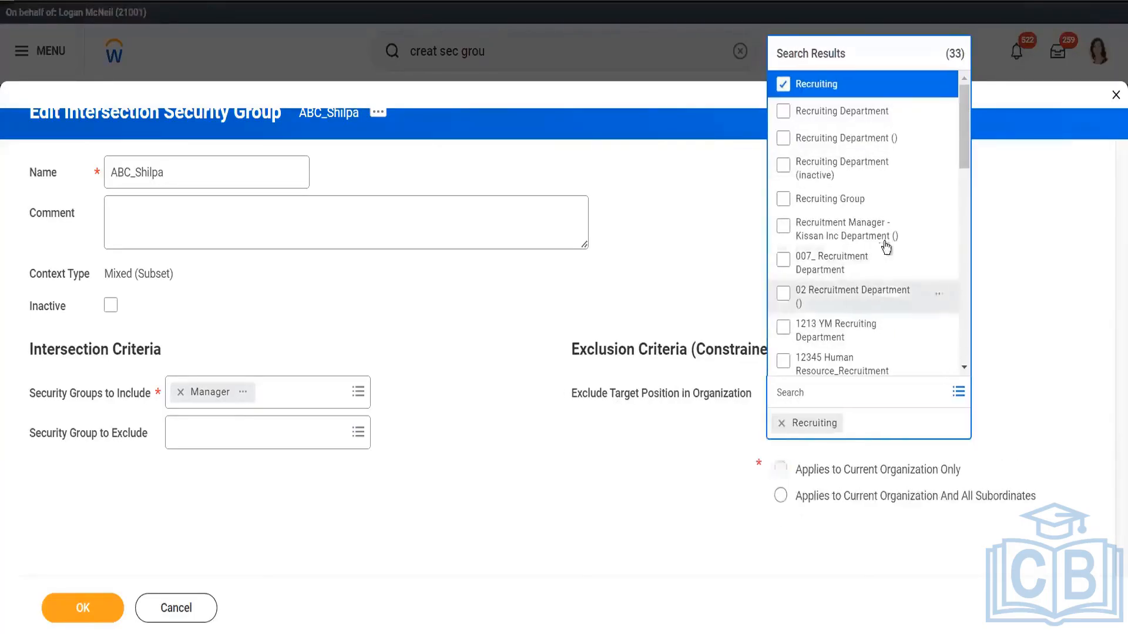
click(871, 141)
click(860, 241)
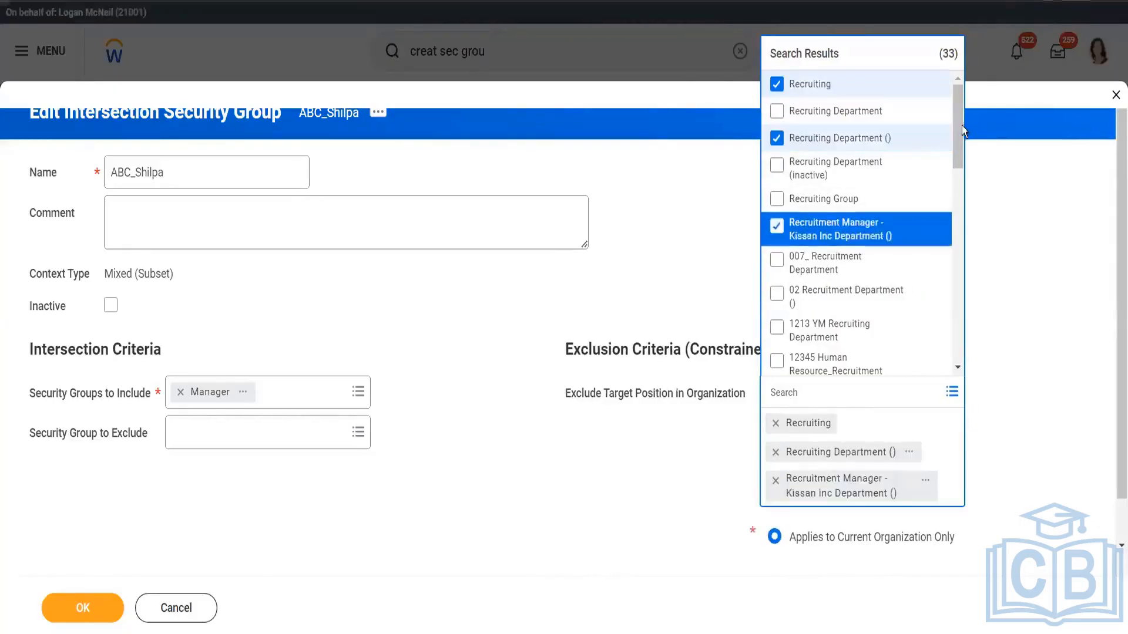
Add the KAVS IT AND RECRUITING supervisory organization to the excluded organizations and deselect Recruiting
drag(960, 125, 959, 239)
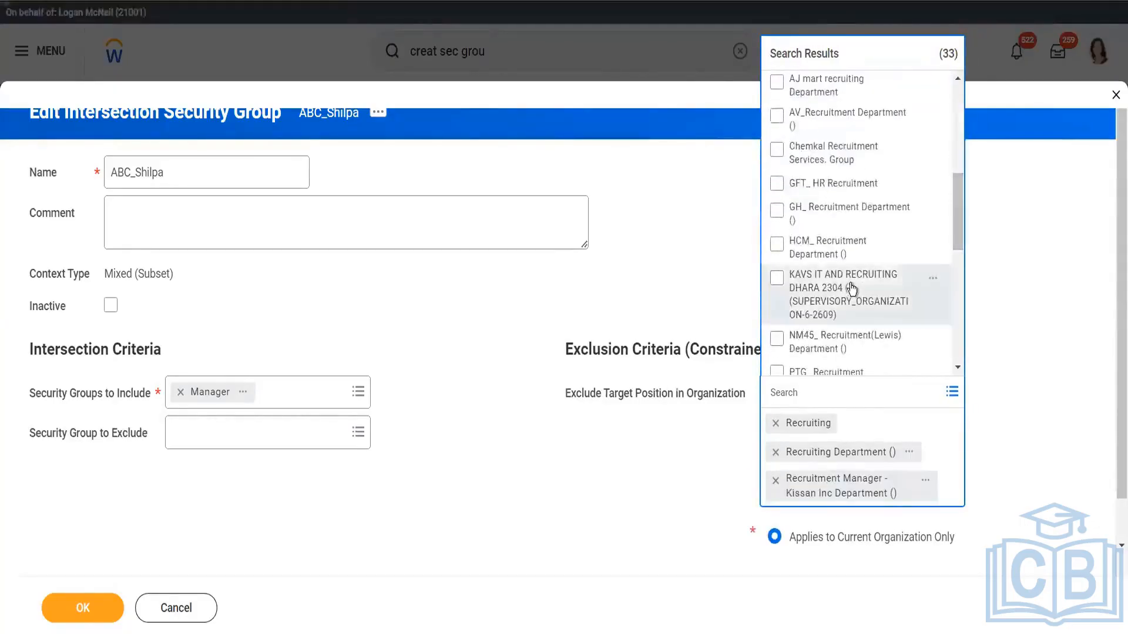
click(874, 283)
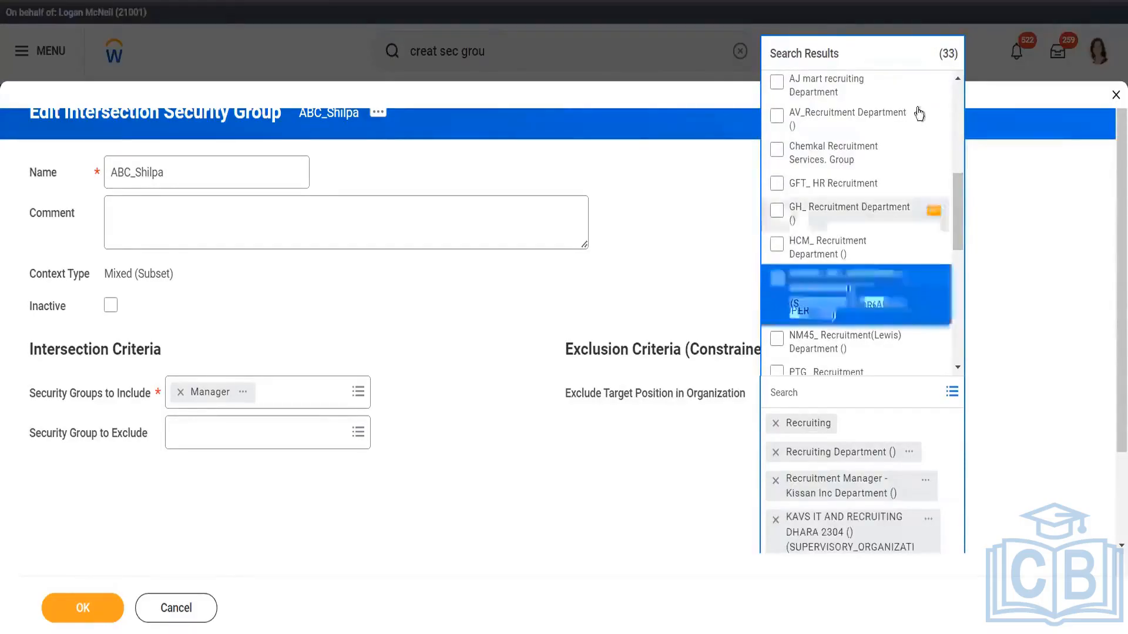
drag(956, 188, 956, 96)
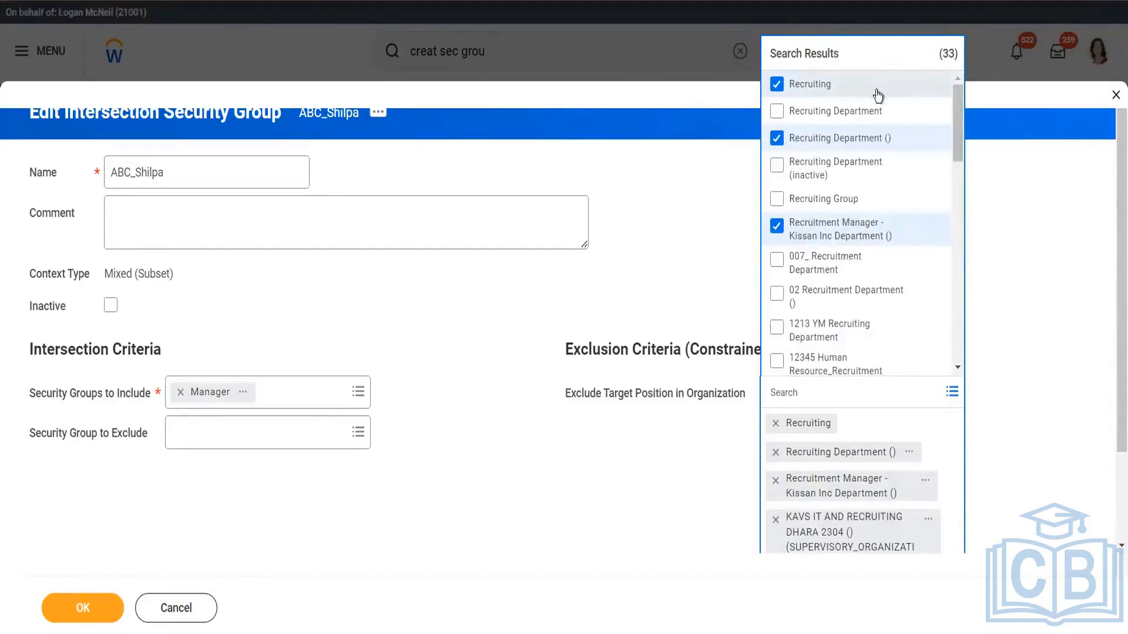
click(776, 85)
drag(957, 131, 968, 370)
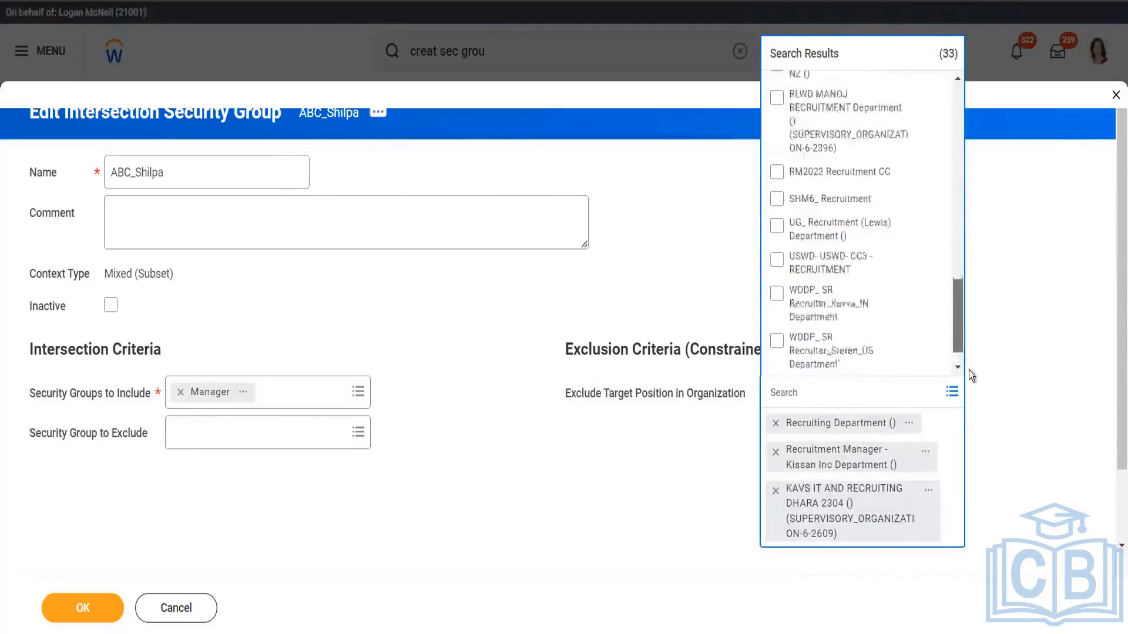
click(1013, 333)
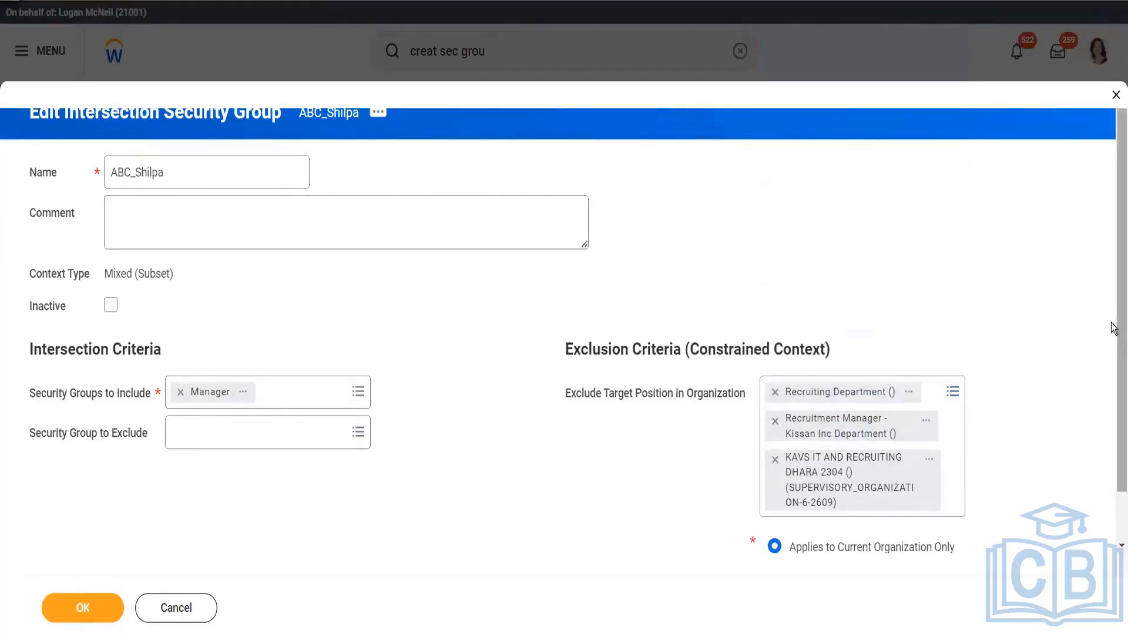
scroll(1113, 411, down, 2)
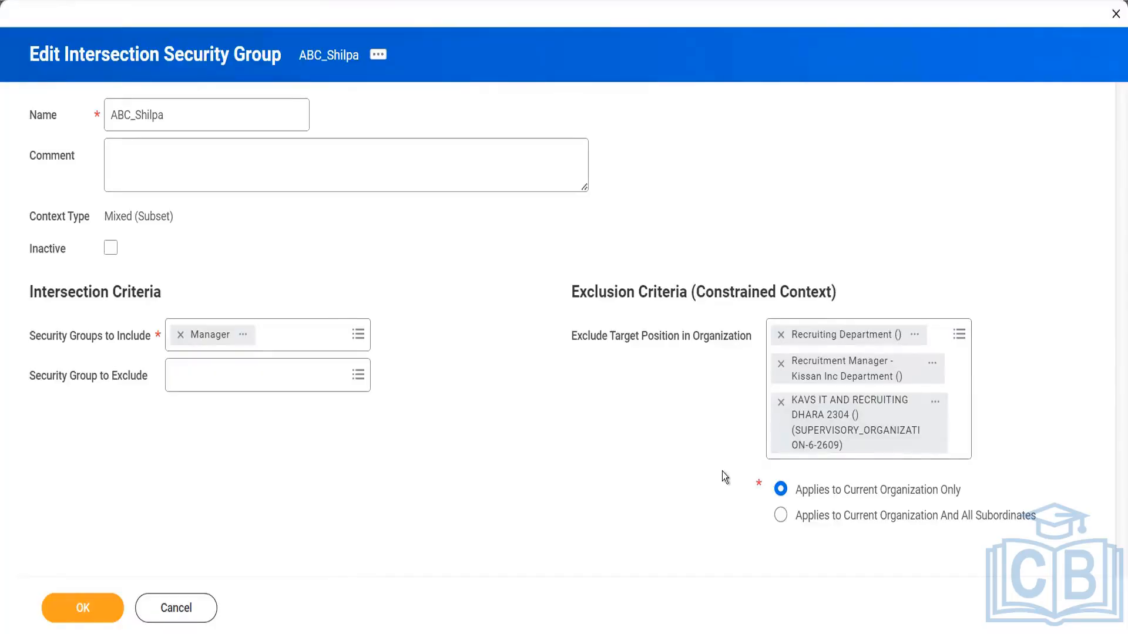
Remove Recruiting Department () and Recruitment Manager - Kissan Inc Department () from the excluded target-position organizations
click(780, 338)
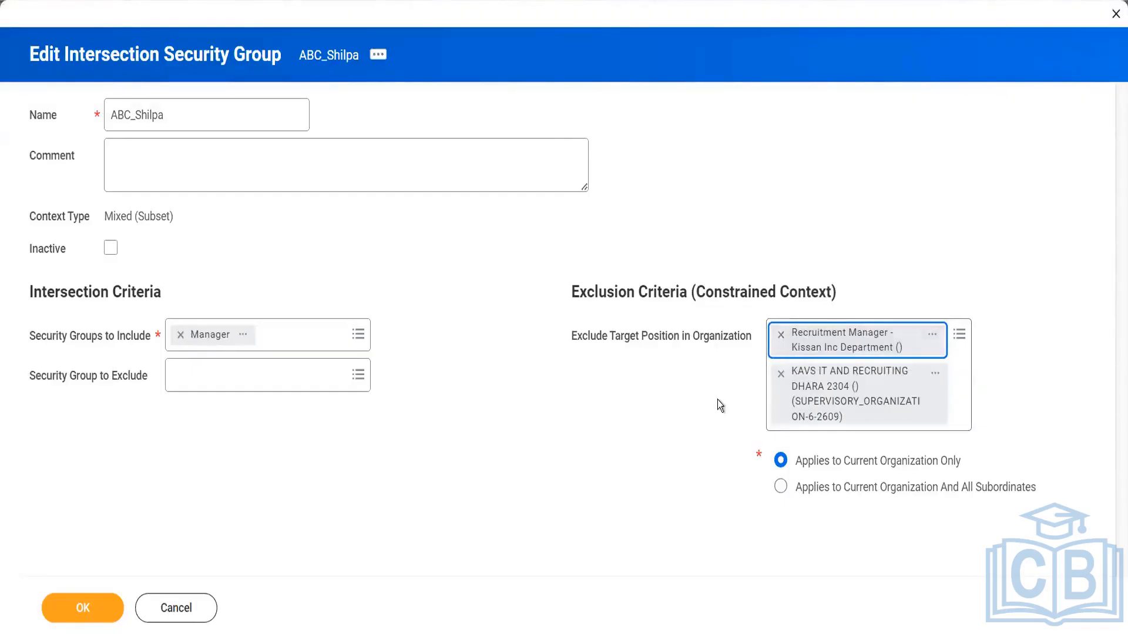
mouse_move(717, 400)
mouse_move(262, 374)
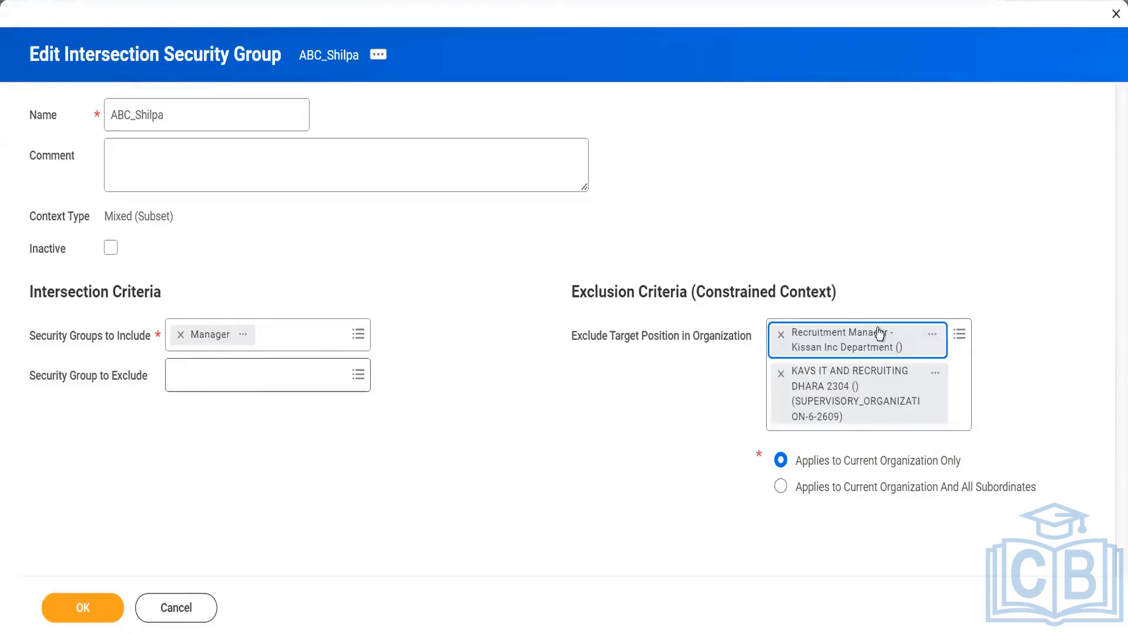
click(780, 335)
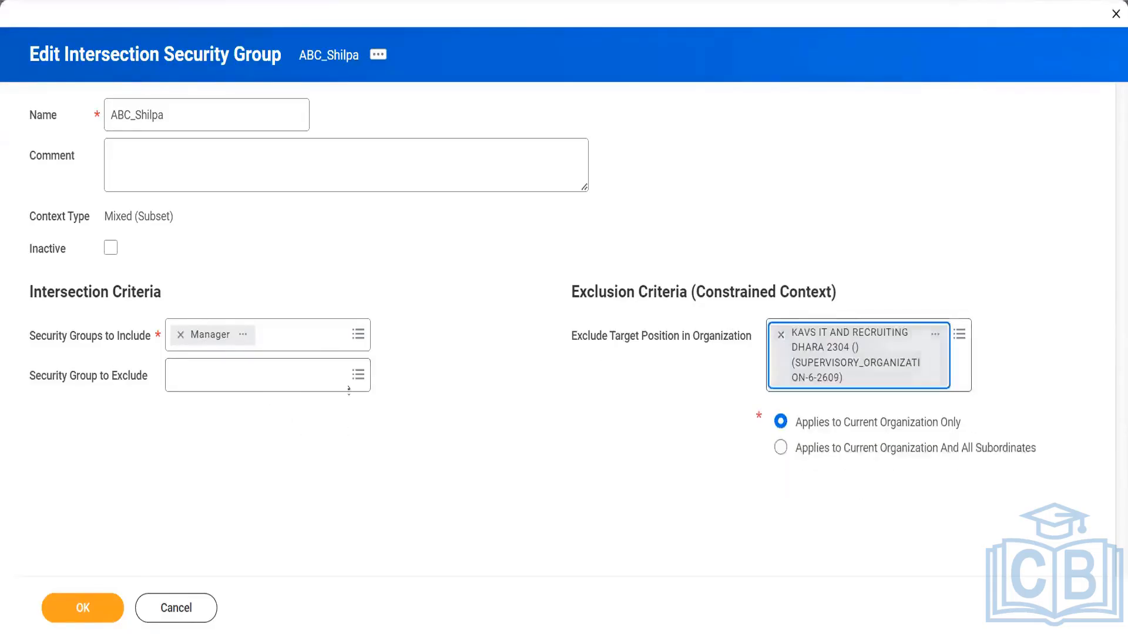
Search security groups for "recru" and choose Recruiter (Unconstrained) as the security group to exclude in the intersection criteria
click(307, 373)
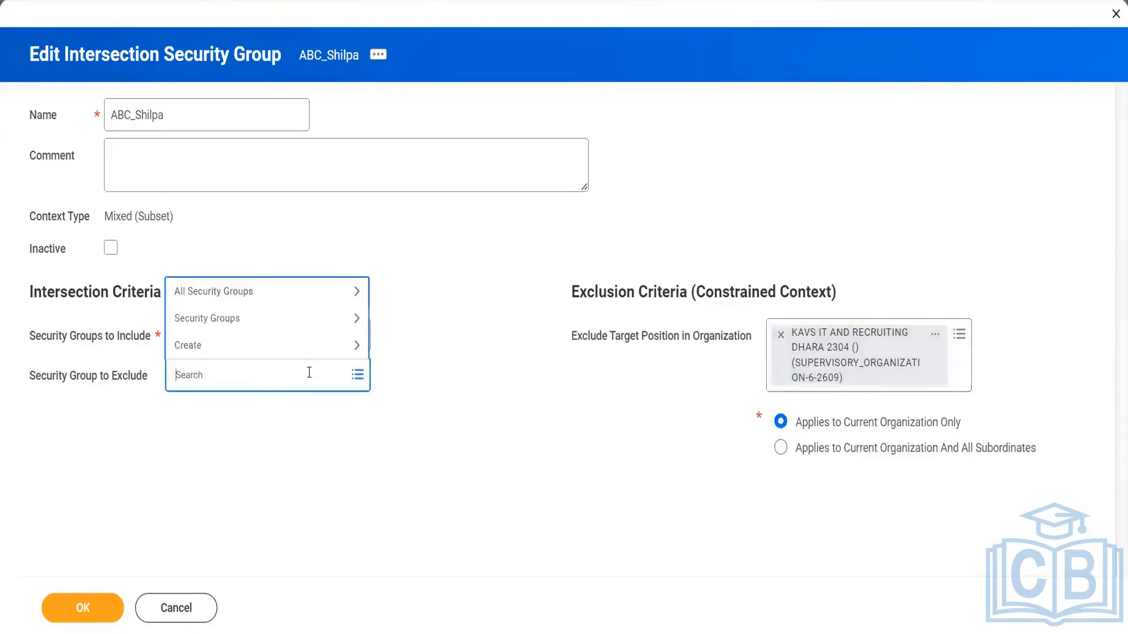
click(283, 317)
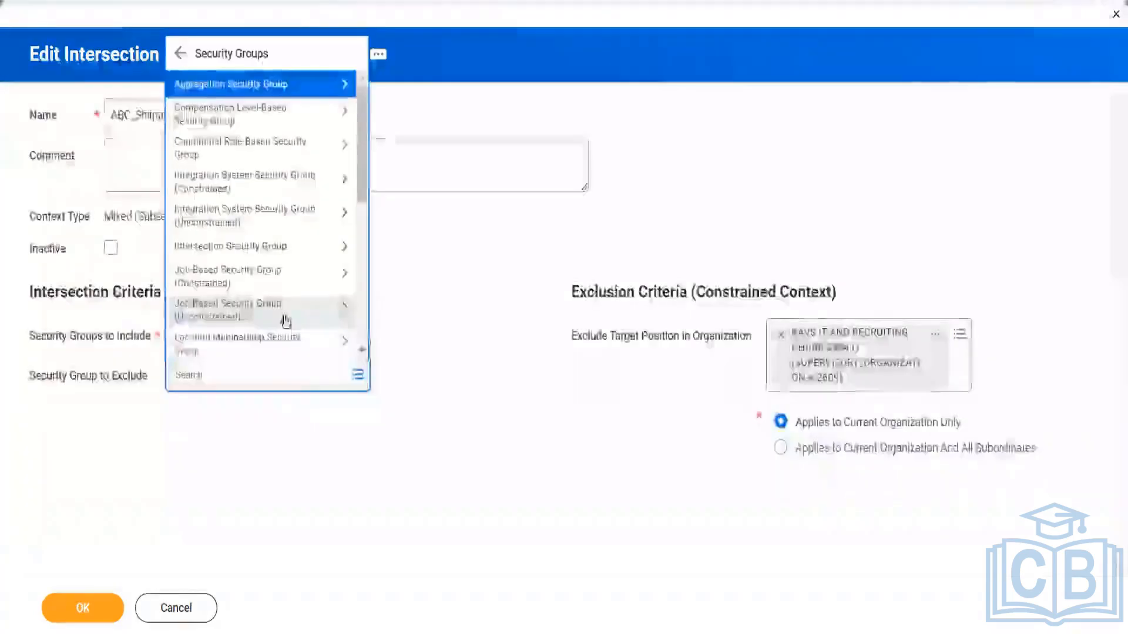
click(272, 188)
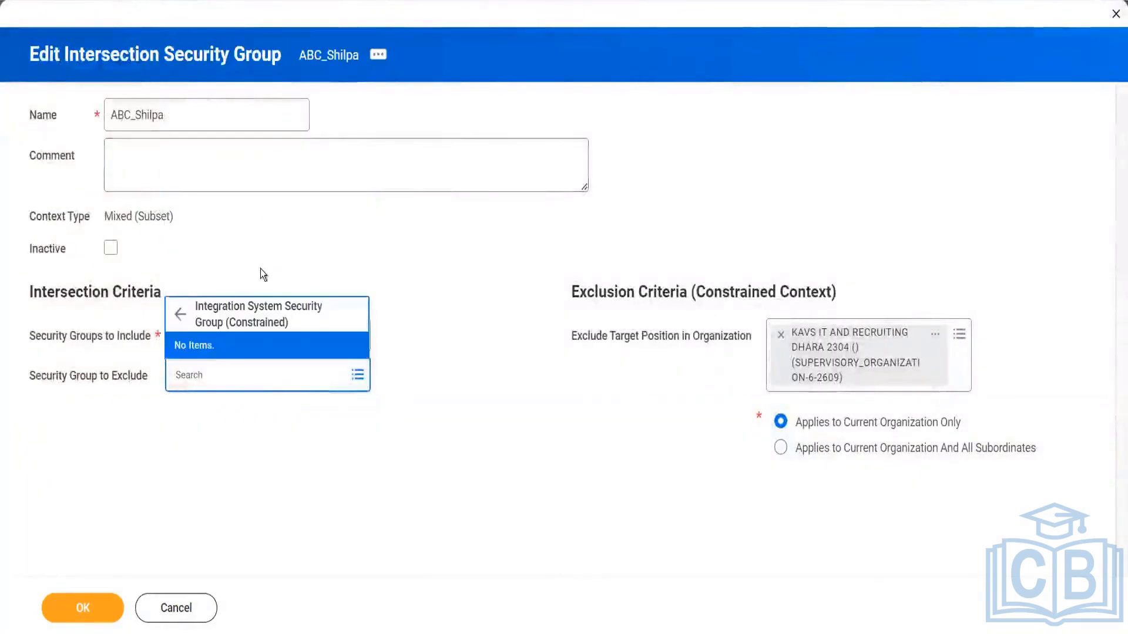
click(179, 314)
click(226, 378)
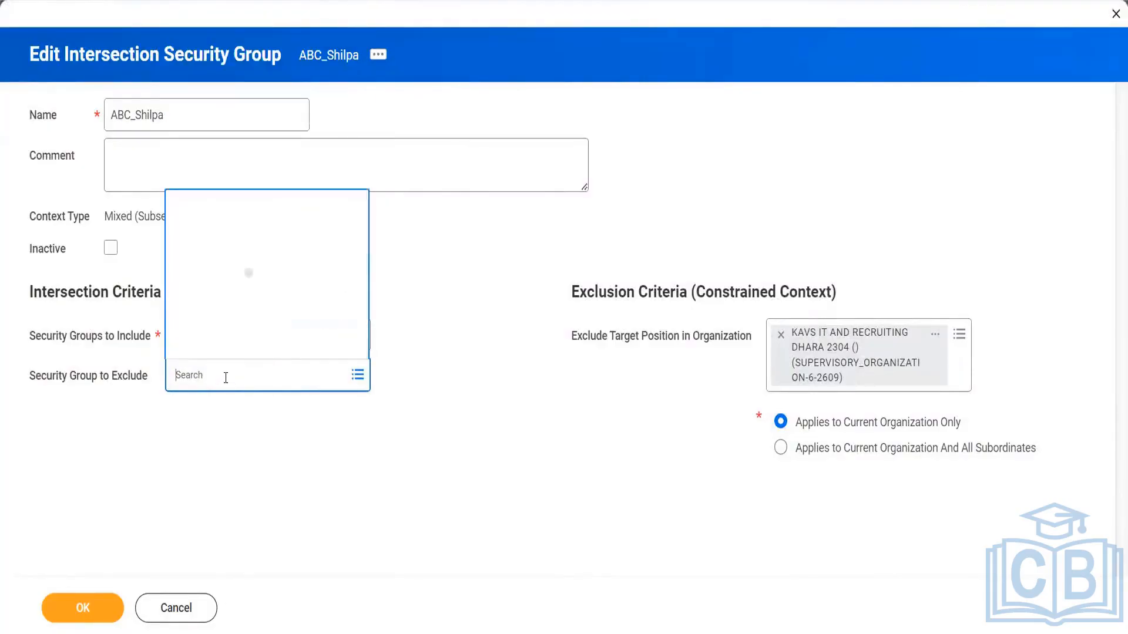
text(re)
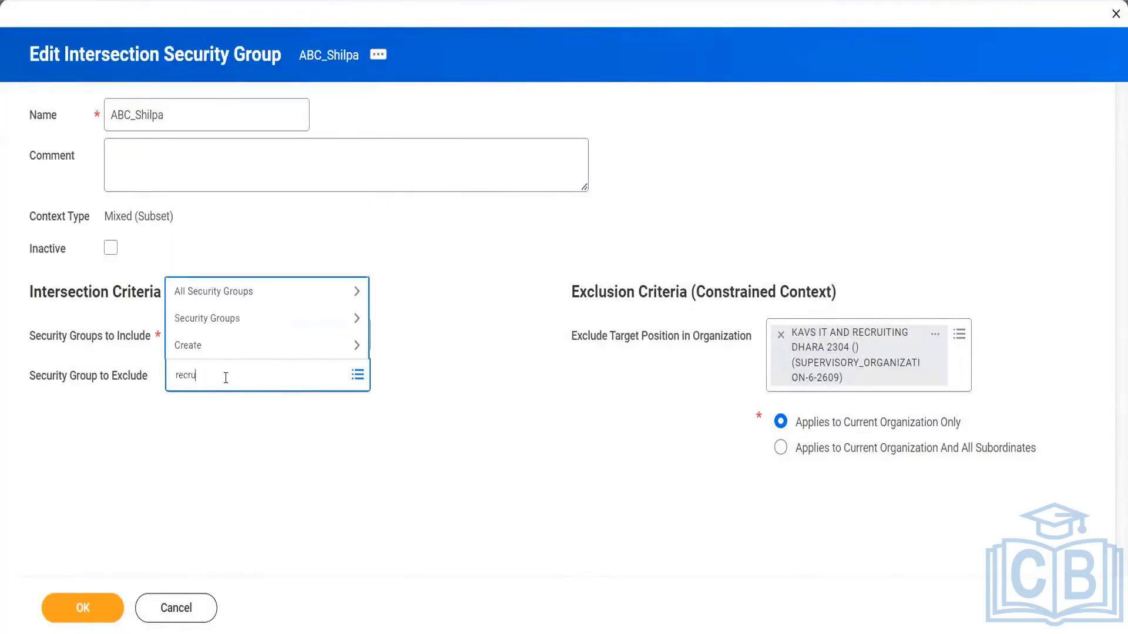
text(cru)
key(Return)
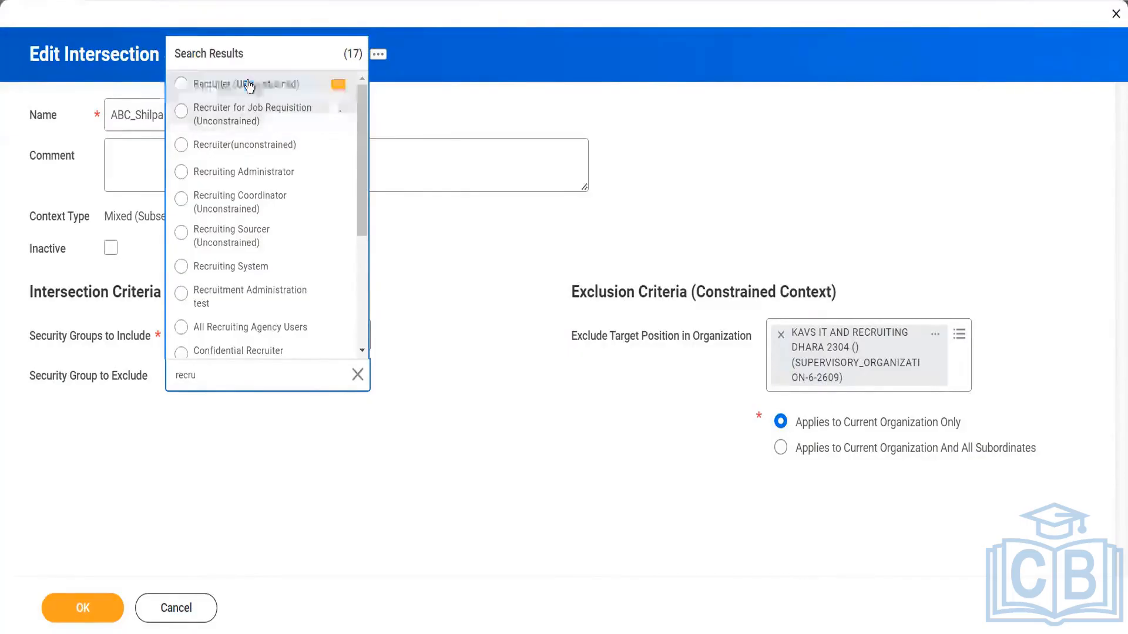
click(247, 85)
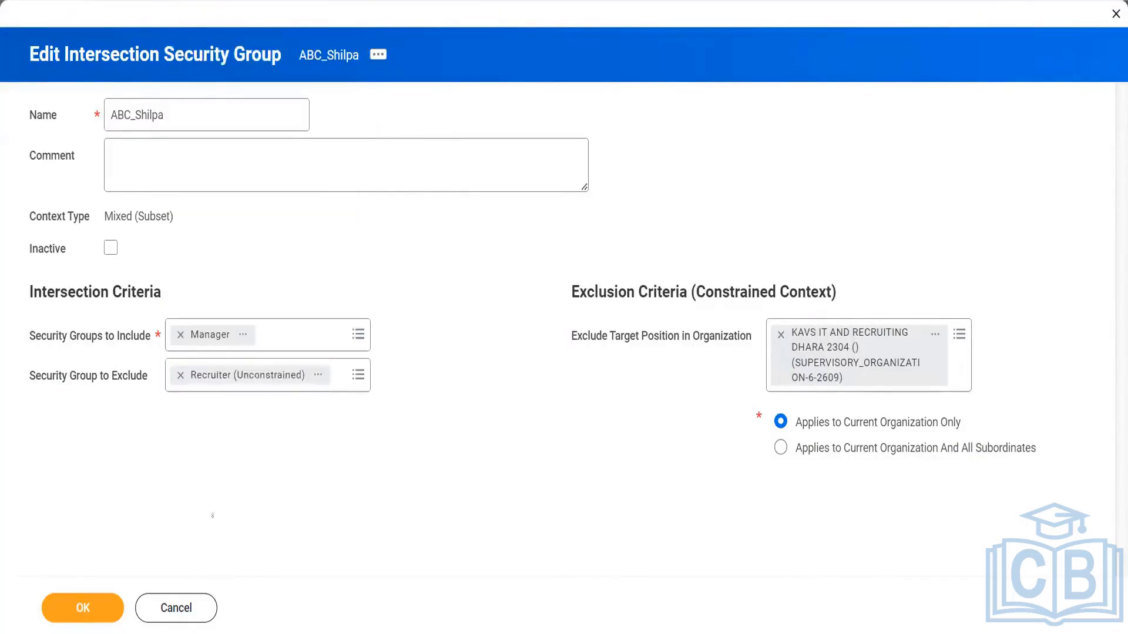
Try to save the intersection security group with both exclusion types filled in, and read the error details
click(86, 606)
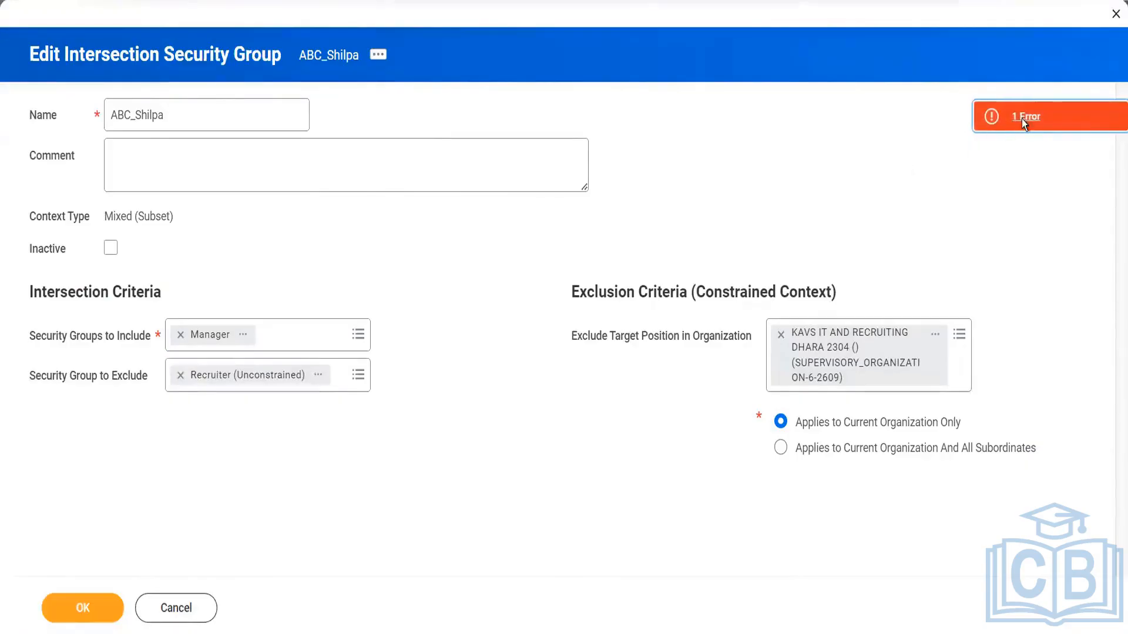
click(1023, 121)
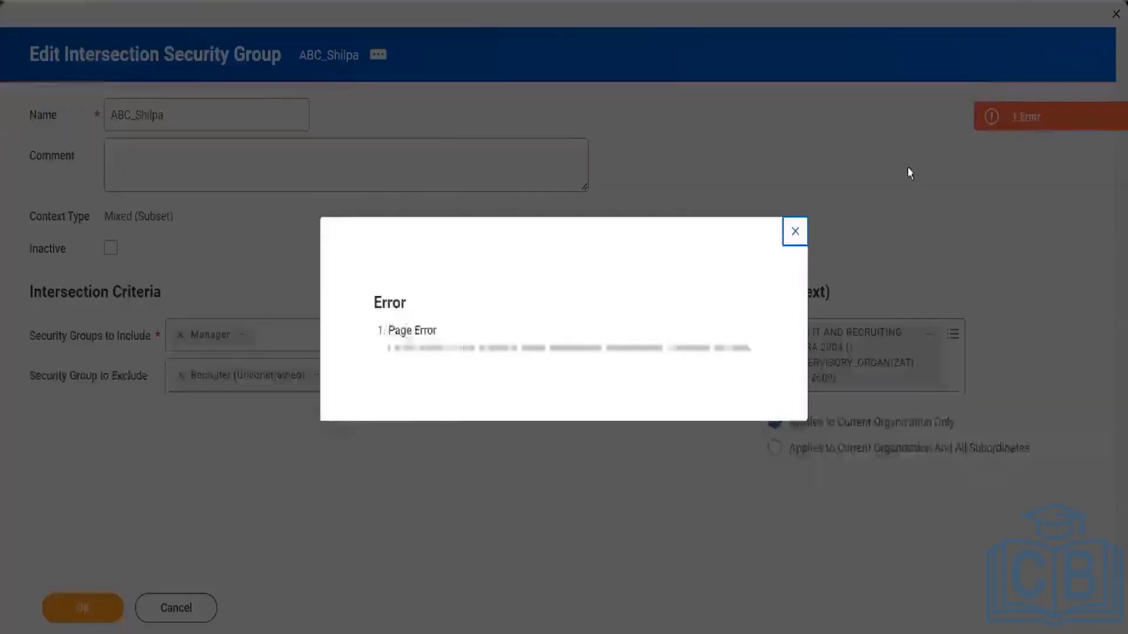
click(796, 232)
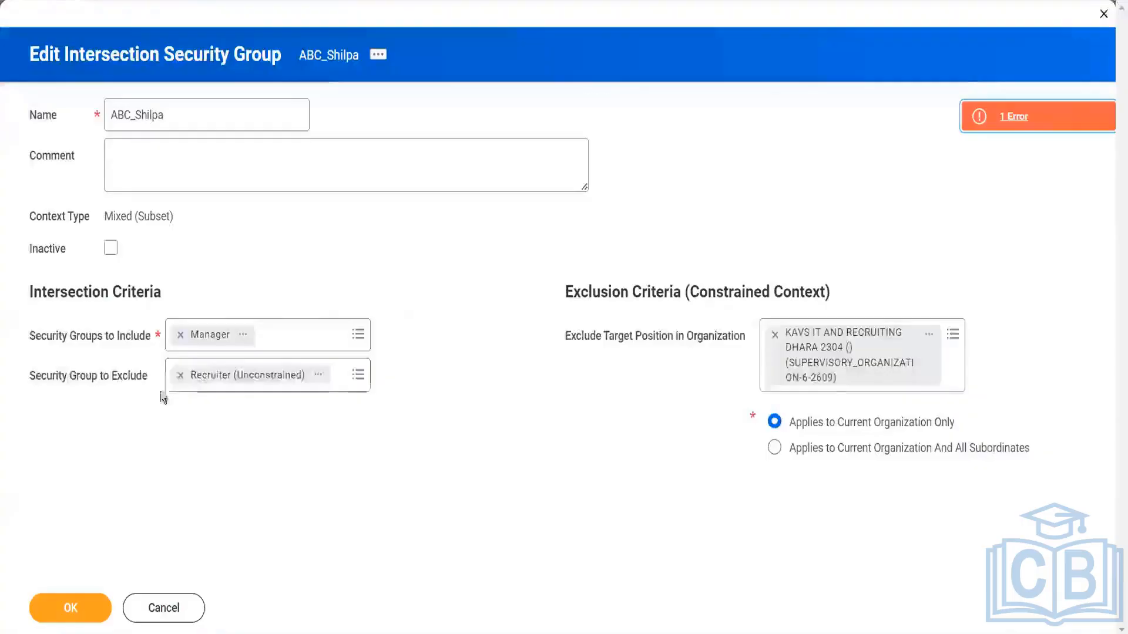
Clear the security group to exclude, then cancel editing the intersection security group and discard its changes
click(180, 375)
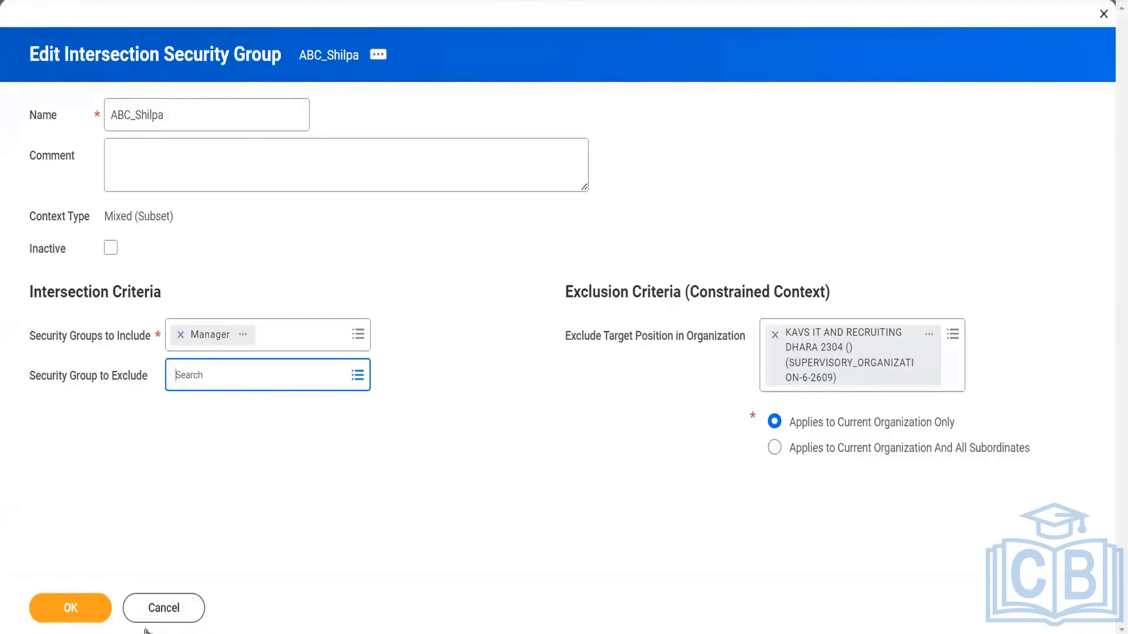
click(160, 616)
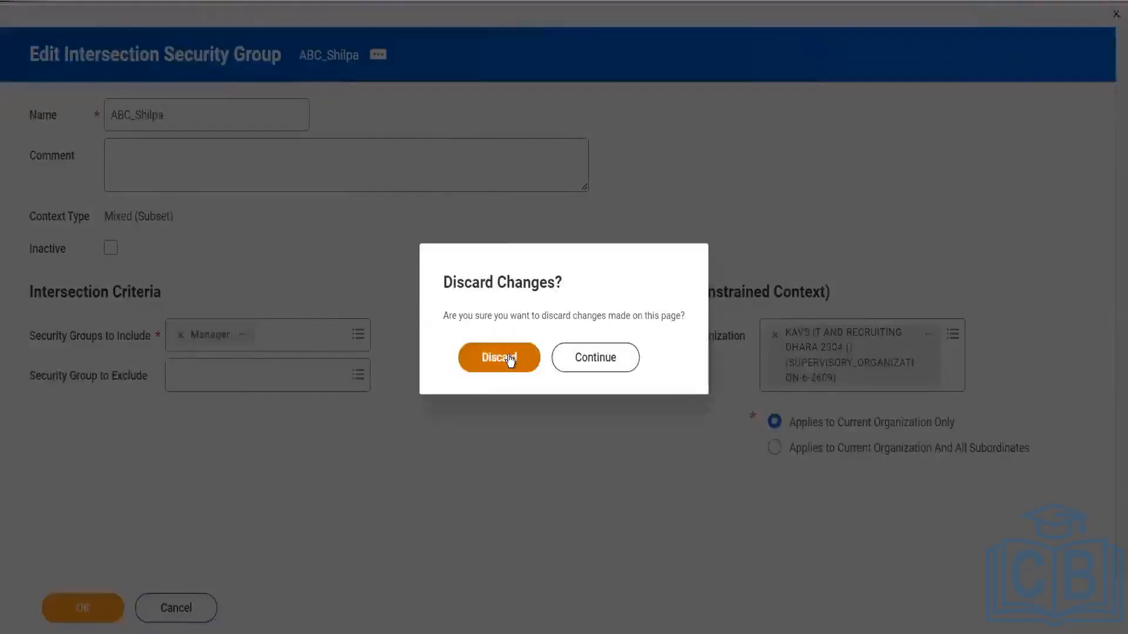
click(508, 358)
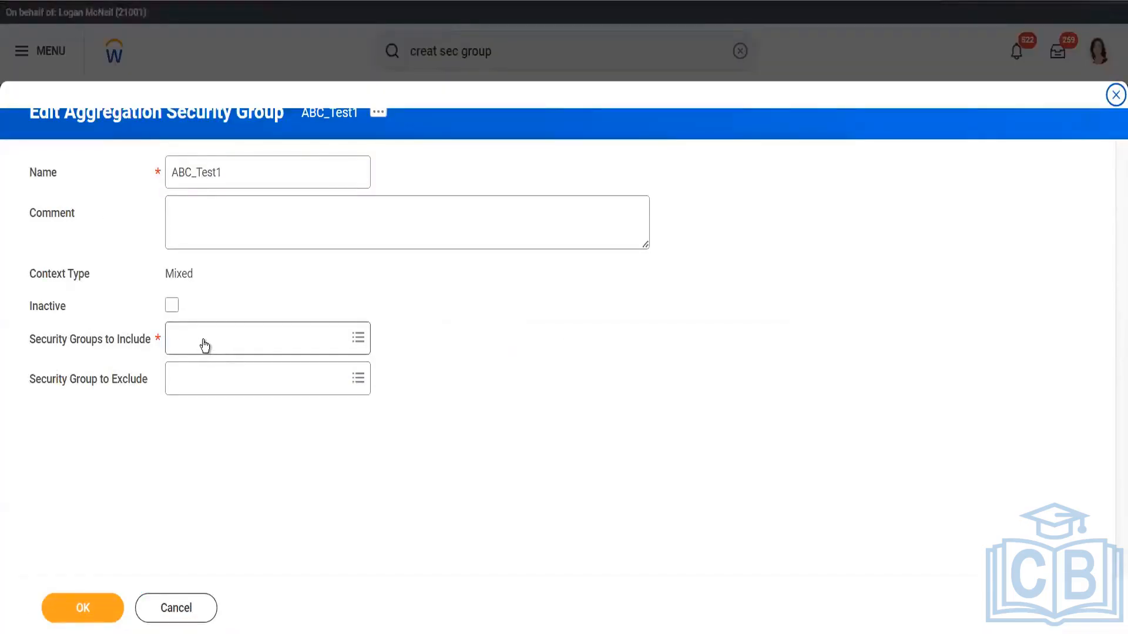
Browse all security groups available for inclusion in the aggregation security group ABC_Test1 without selecting any
click(205, 345)
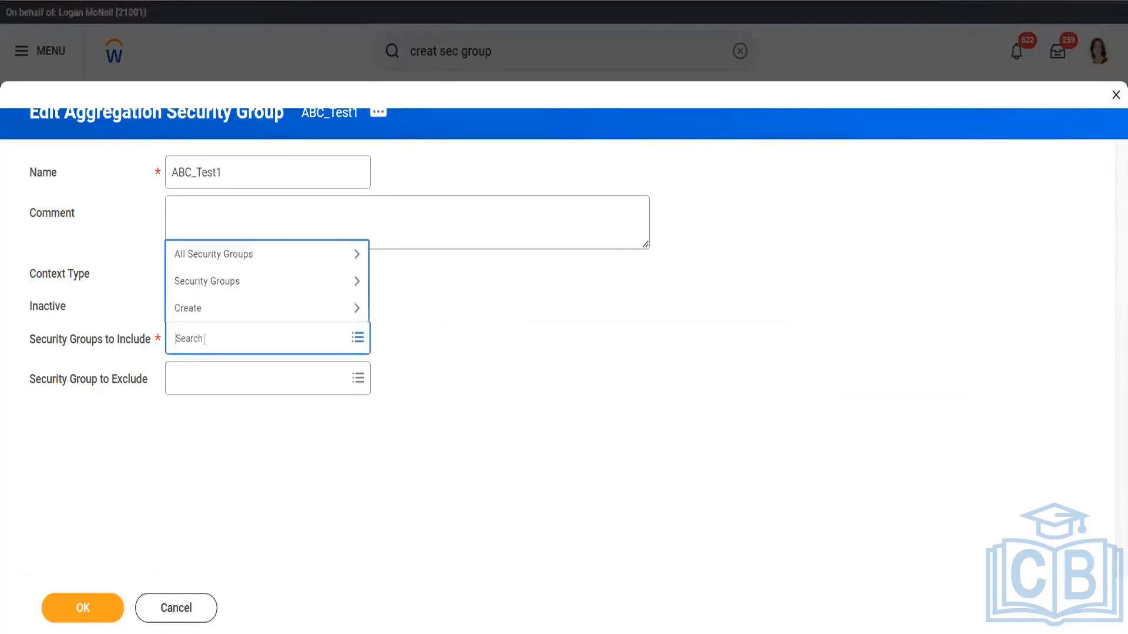
click(225, 264)
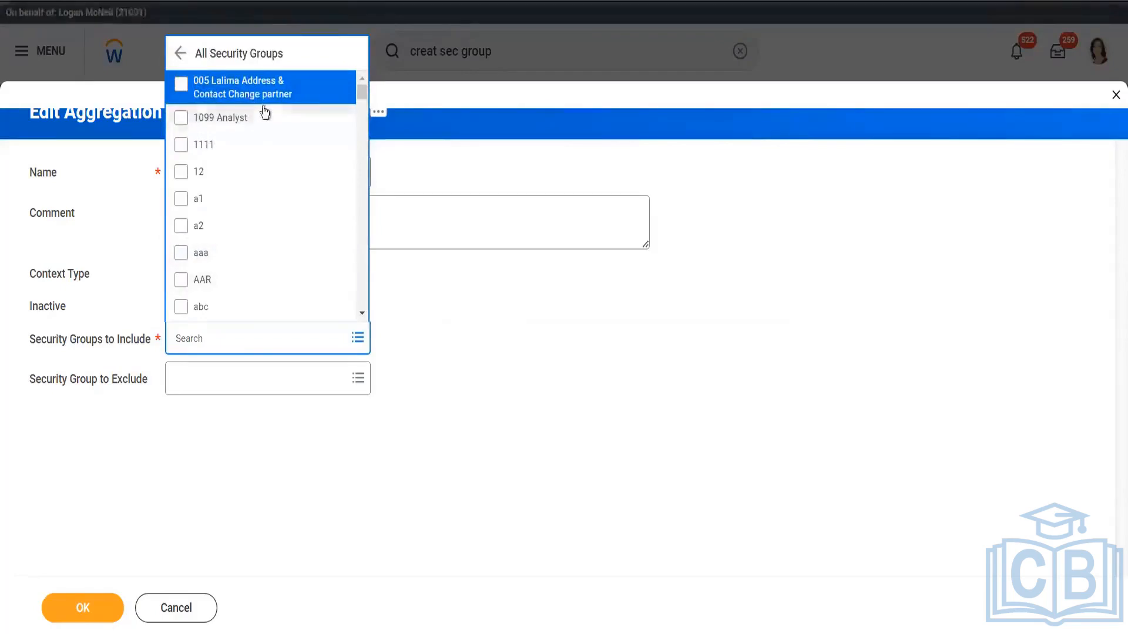
drag(365, 94, 368, 109)
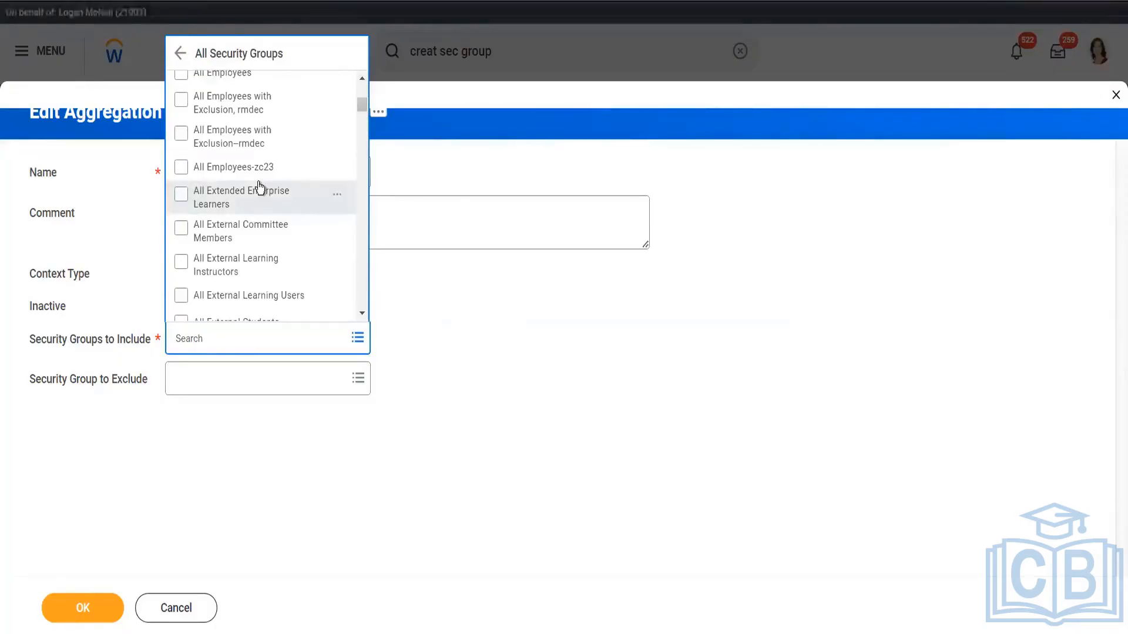
click(513, 272)
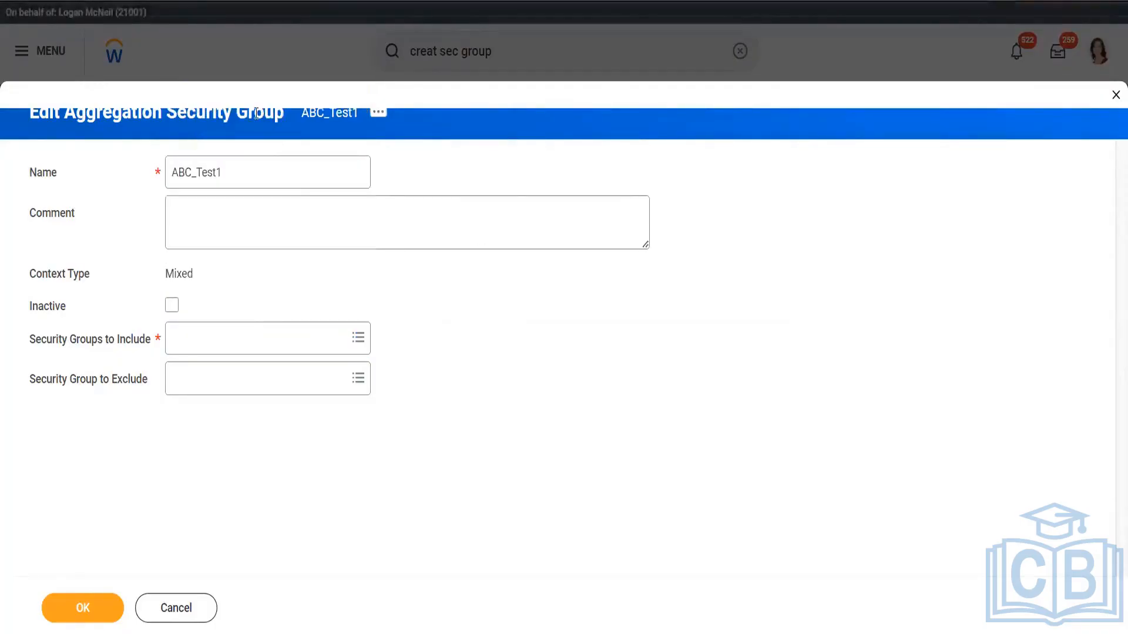
Browse all security groups available for exclusion from the aggregation security group ABC_Test1 without selecting any
click(209, 385)
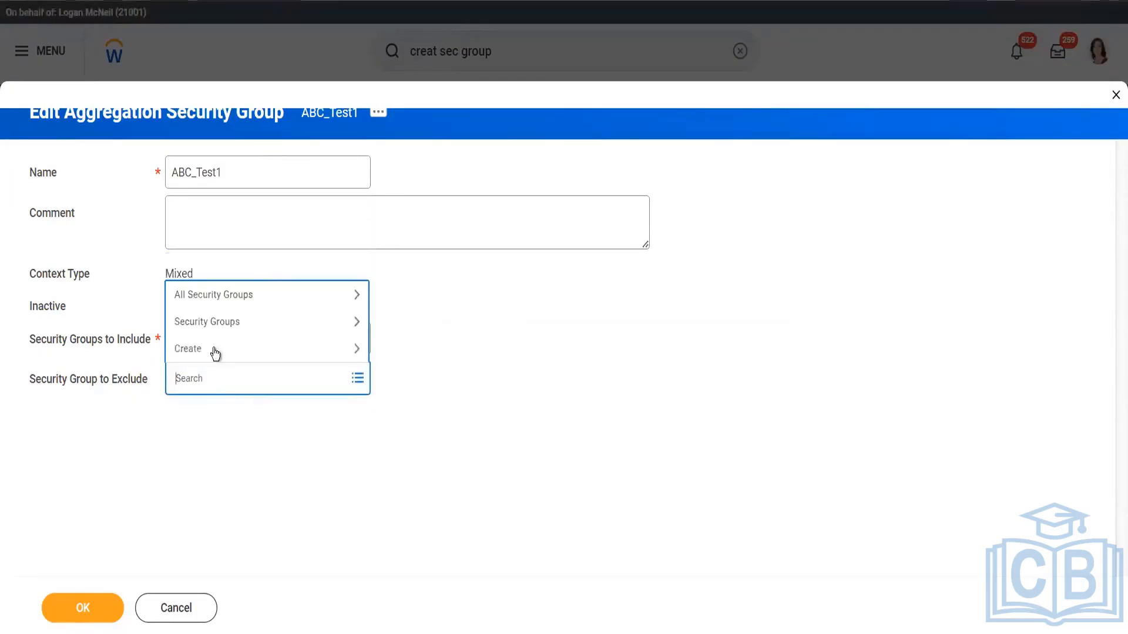
click(236, 299)
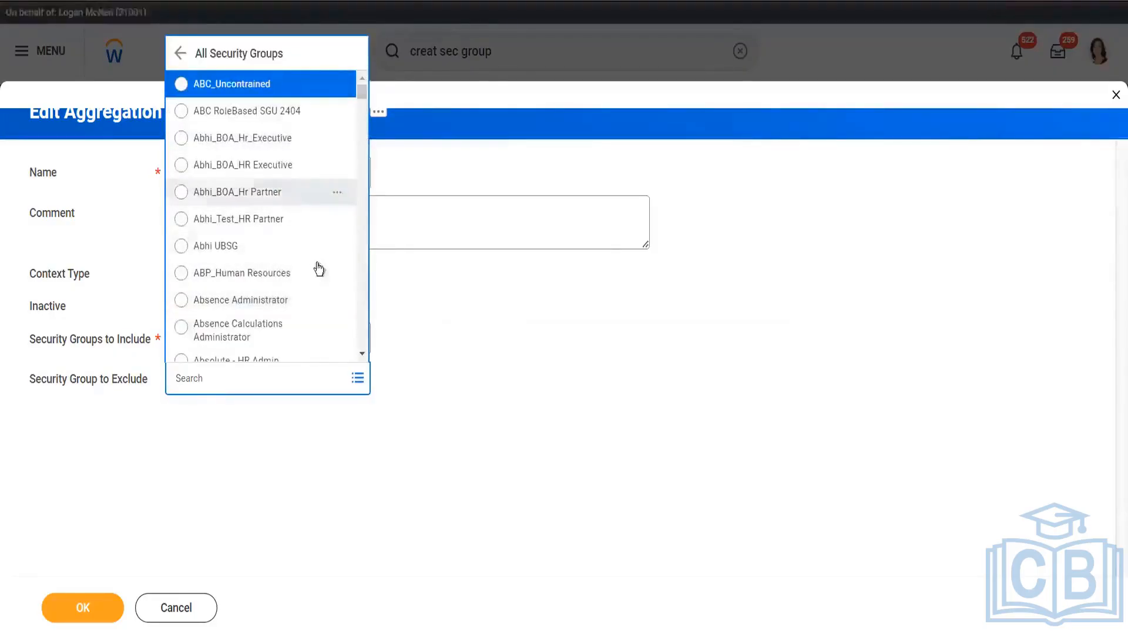
click(589, 259)
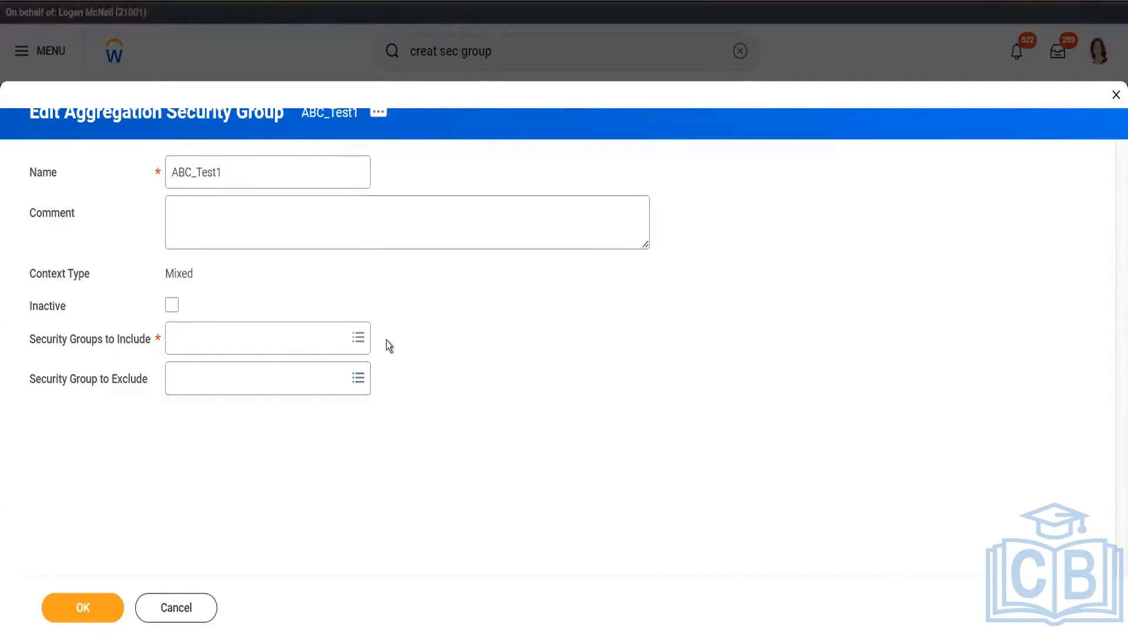
Review all security groups available for inclusion again, and cancel editing the aggregation security group ABC_Test1 without choosing any
click(255, 340)
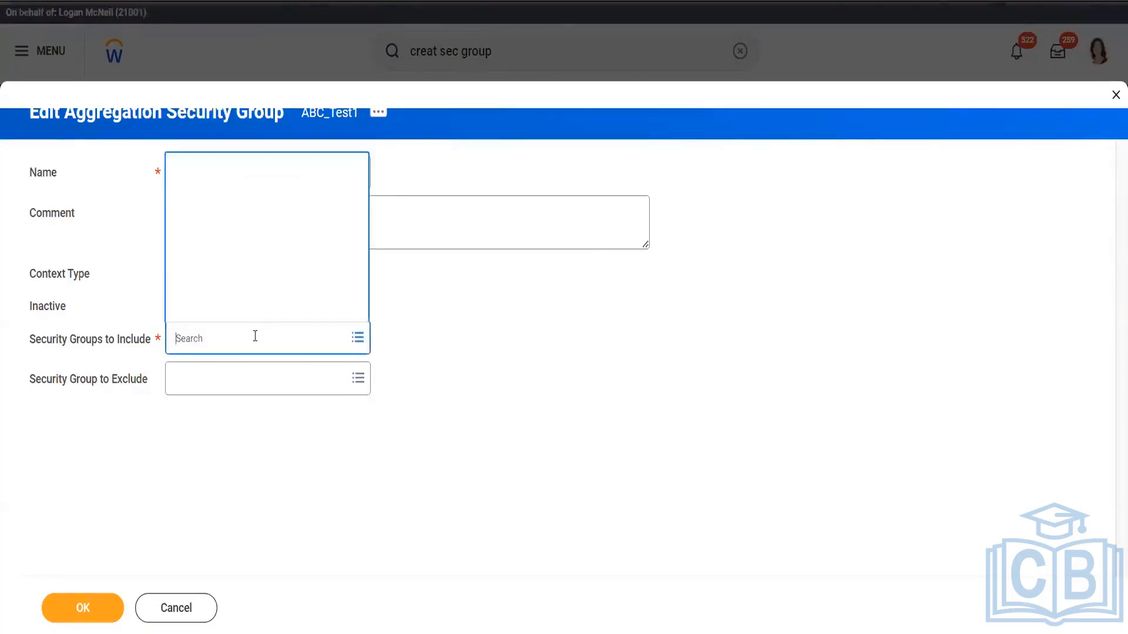
click(250, 259)
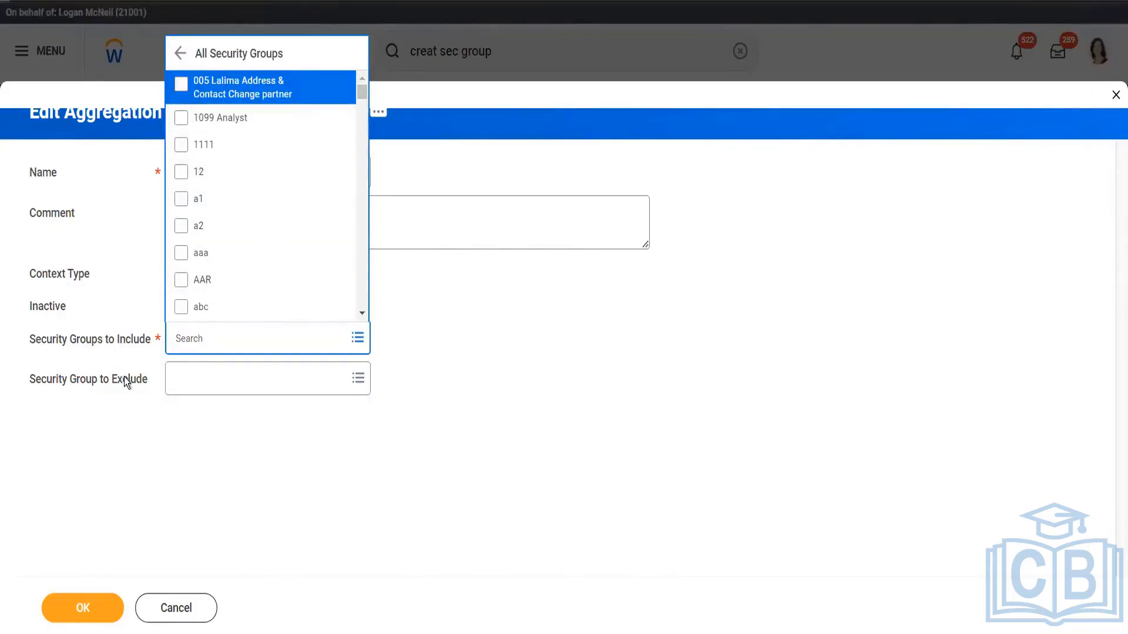
click(157, 470)
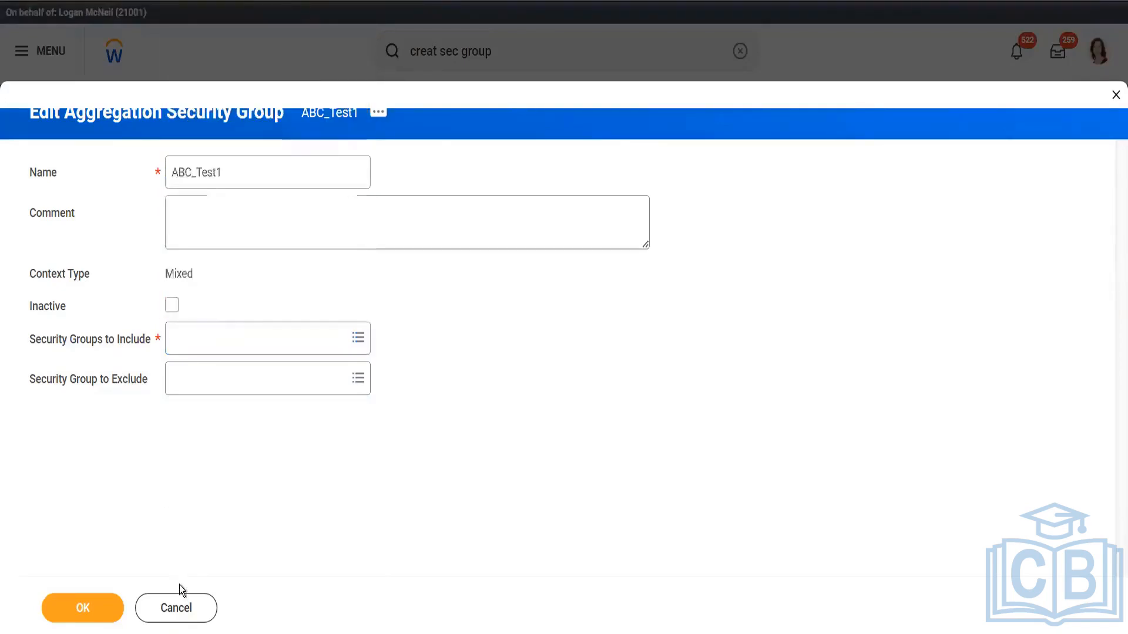
click(180, 610)
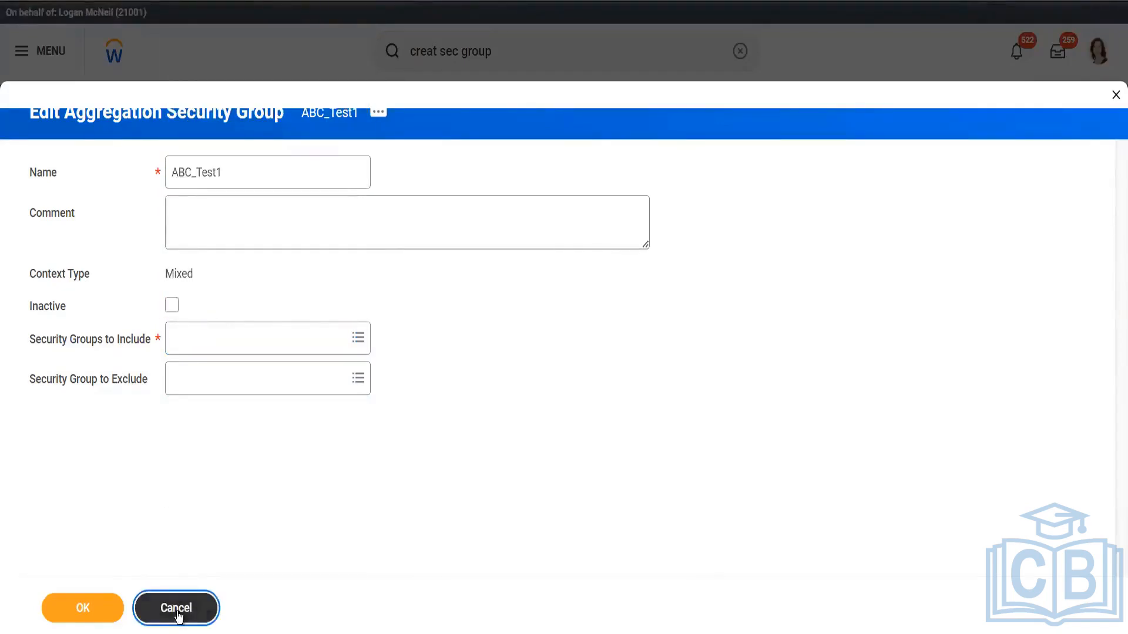